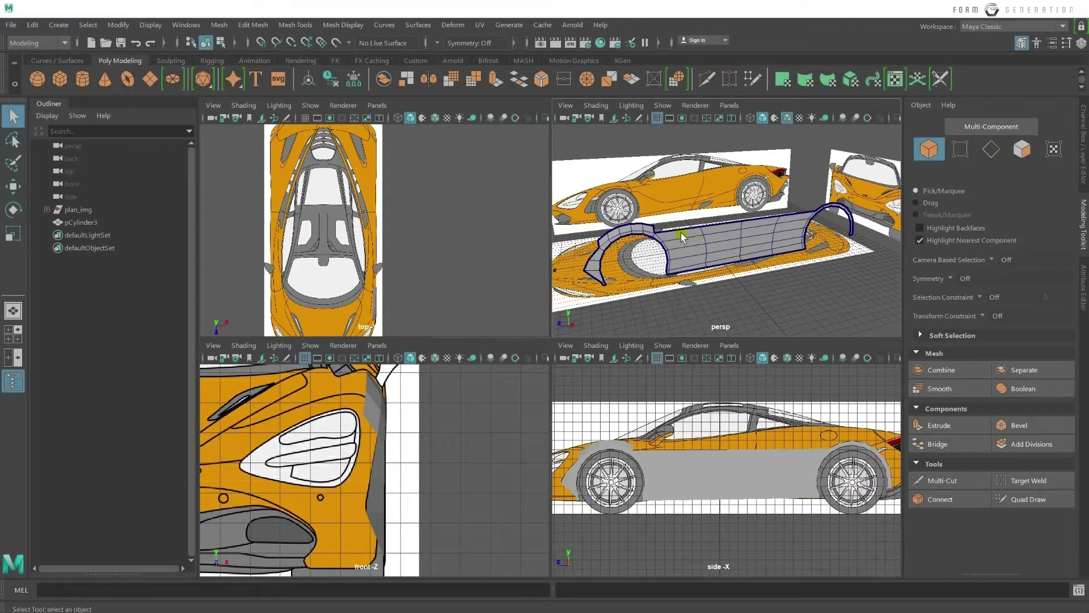
Maximize the perspective view and select the wheel-arch body panel mesh.
key("space")
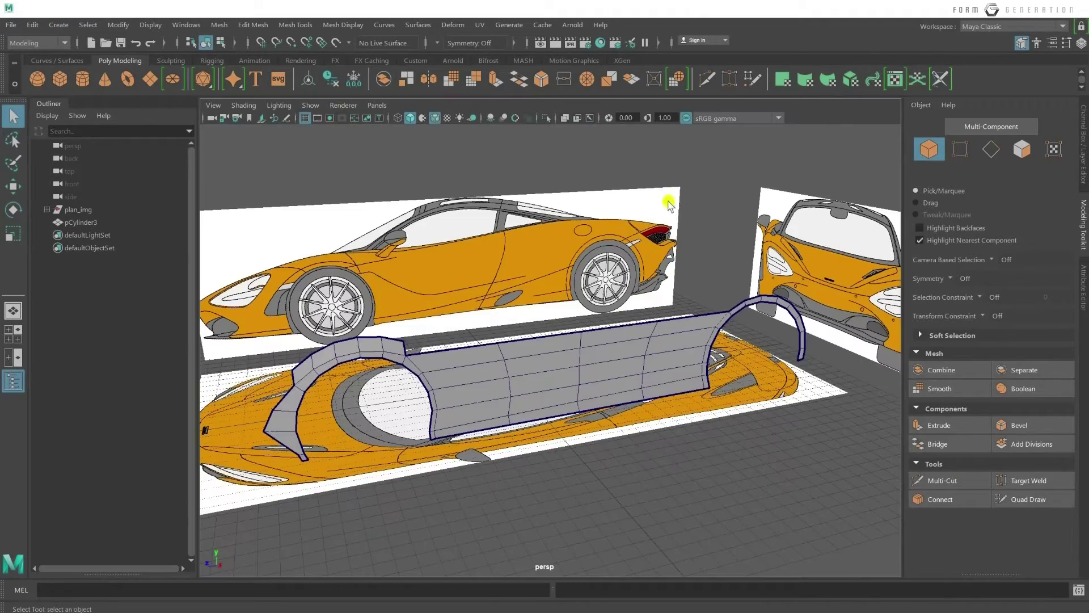
scroll(466, 279, "up", 5)
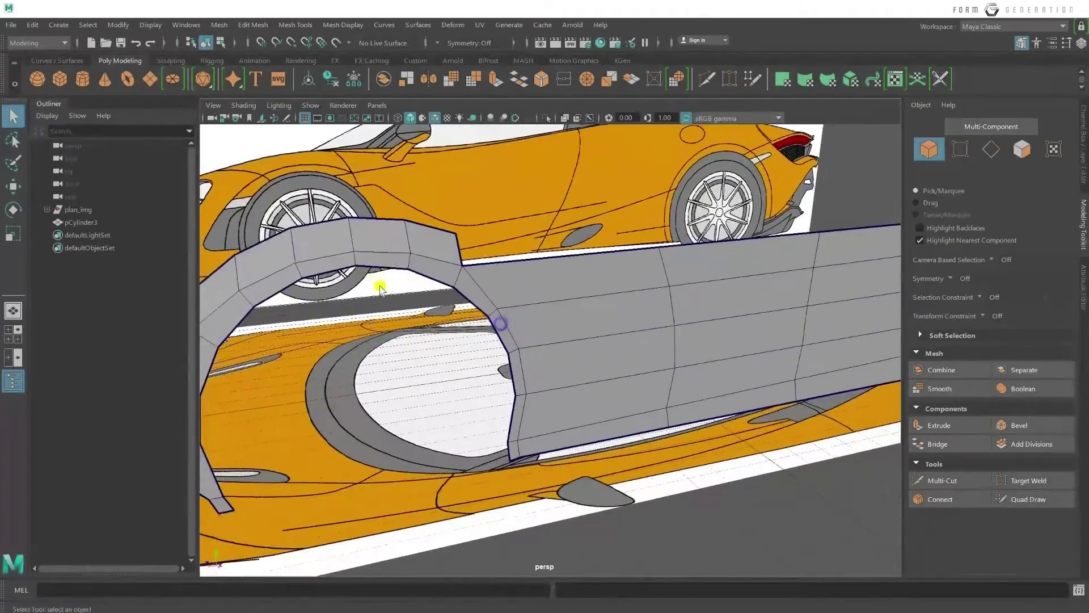
left_click_drag(376, 299, 426, 336, "alt")
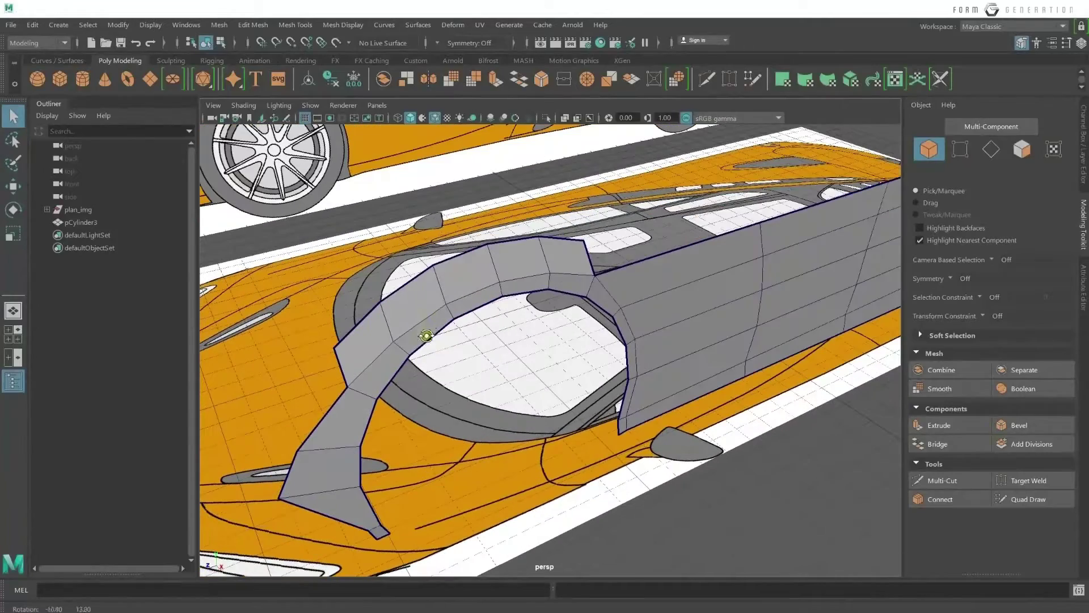
left_click(443, 291)
mouse_move(445, 287)
left_mouse_down("alt")
mouse_move(501, 288)
mouse_move(415, 262)
left_mouse_up("alt")
Switch the panel to vertex editing and inspect its vertices.
mouse_move(409, 266)
right_mouse_down()
mouse_move(468, 247)
mouse_move(344, 264)
right_mouse_up()
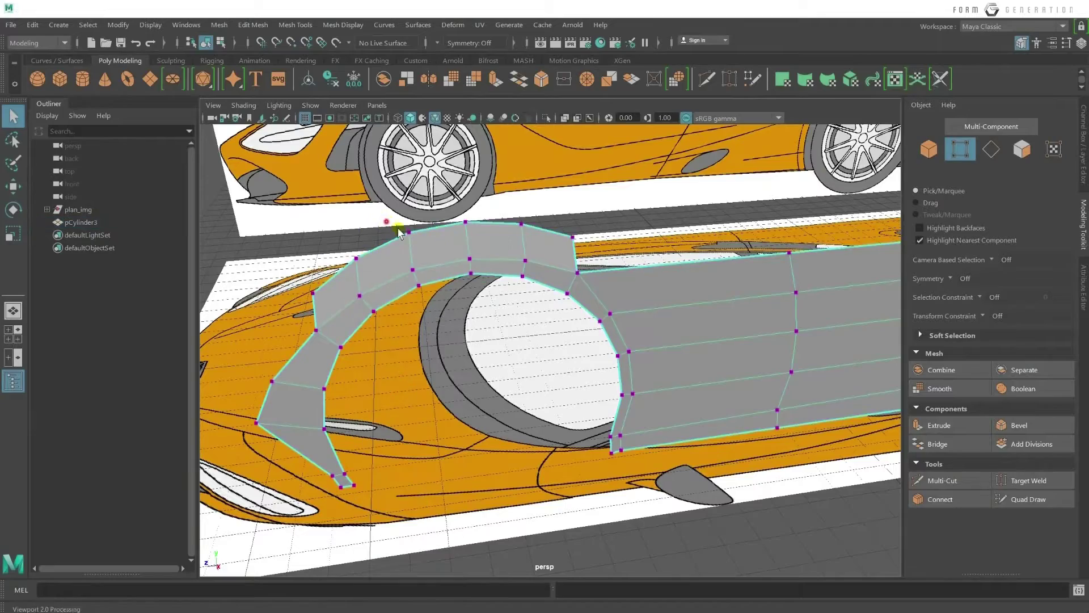
left_click(384, 220)
left_click_drag(417, 267, 657, 378, "alt")
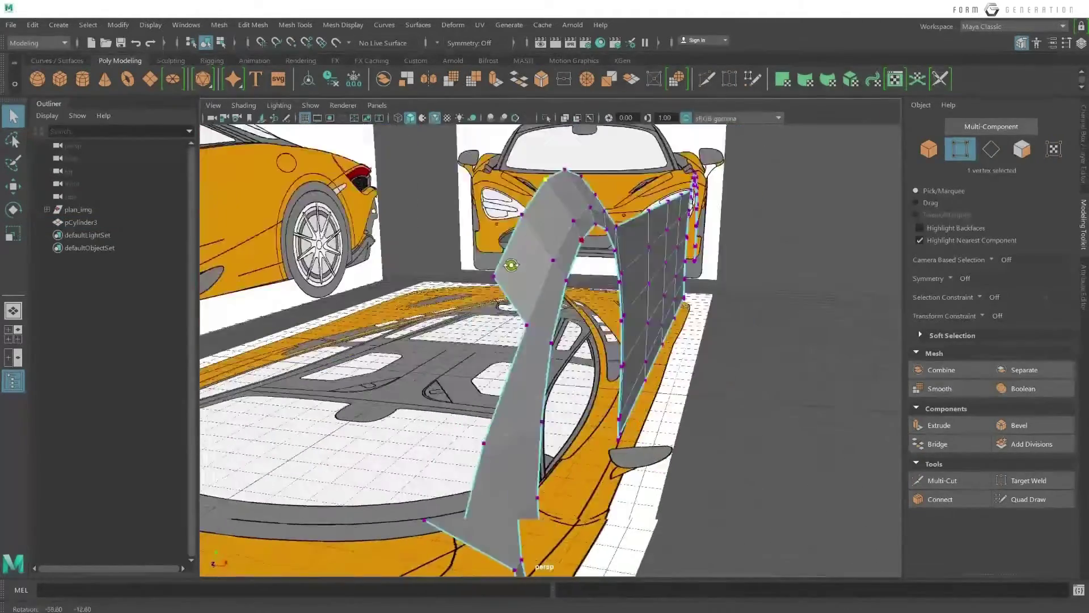
key("space")
Frame the side and front views on the car's front wheel arch.
key("space")
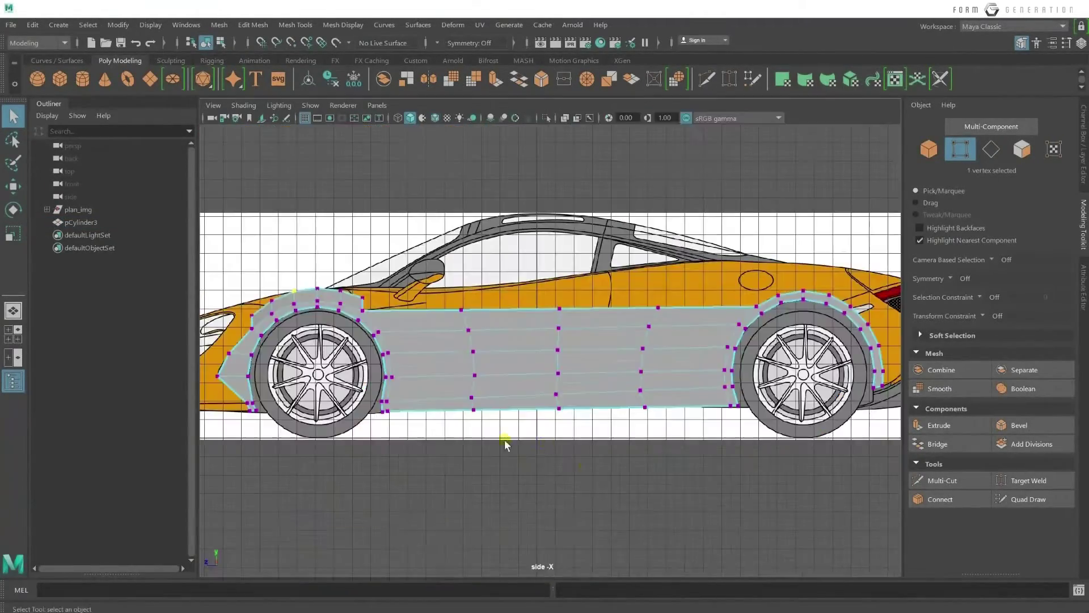
key("space")
scroll(703, 453, "up", 3)
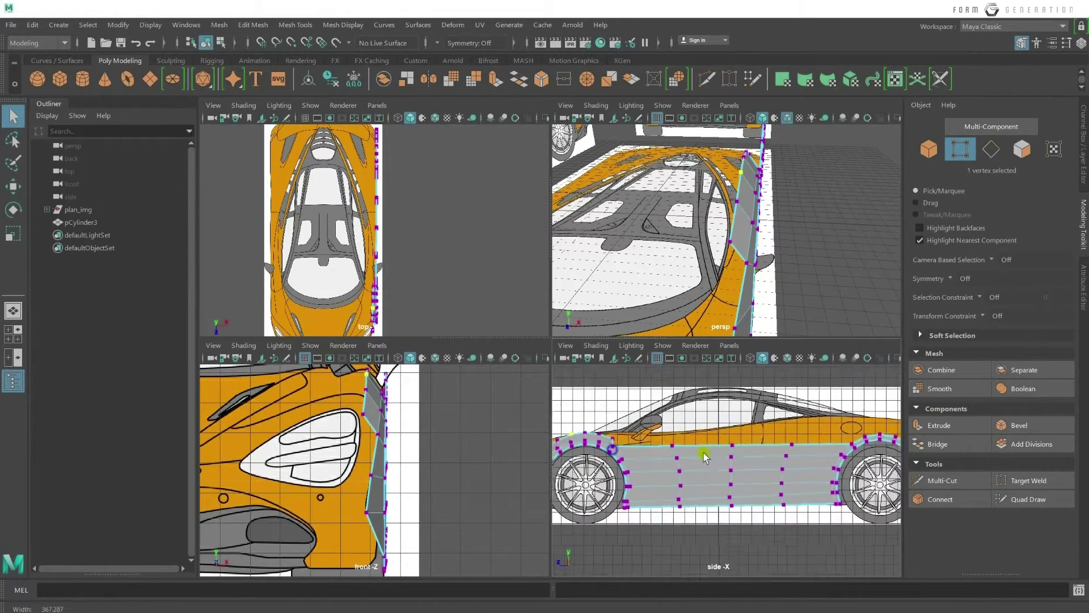
mouse_move(704, 453)
middle_mouse_down("alt")
mouse_move(819, 483)
mouse_move(885, 453)
middle_mouse_up("alt")
scroll(738, 483, "up", 2)
scroll(738, 482, "up", 2)
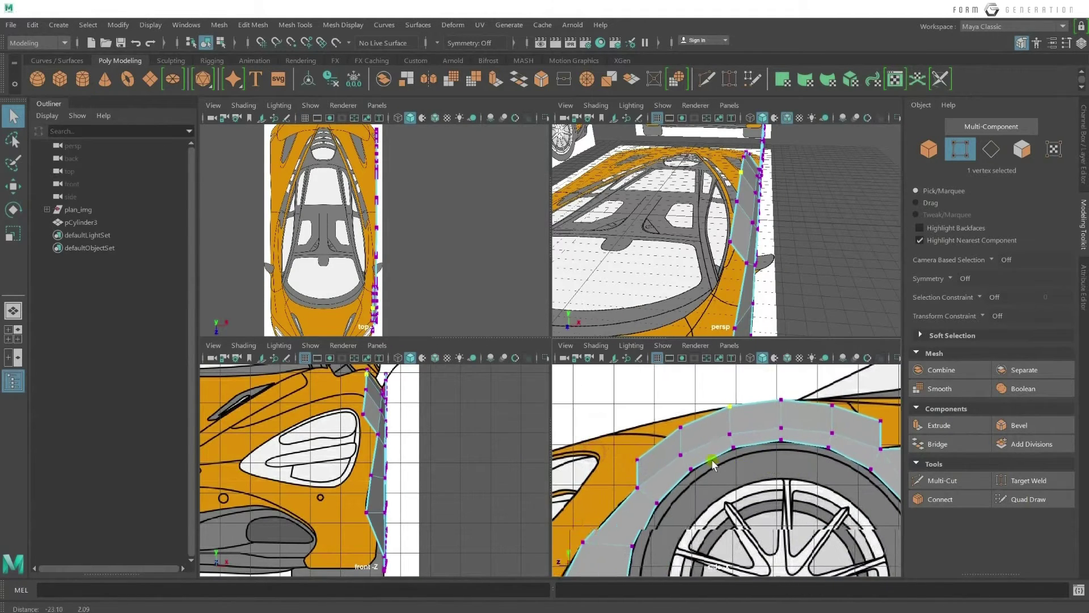
scroll(396, 456, "up", 2)
middle_click_drag(395, 457, 457, 478, "alt")
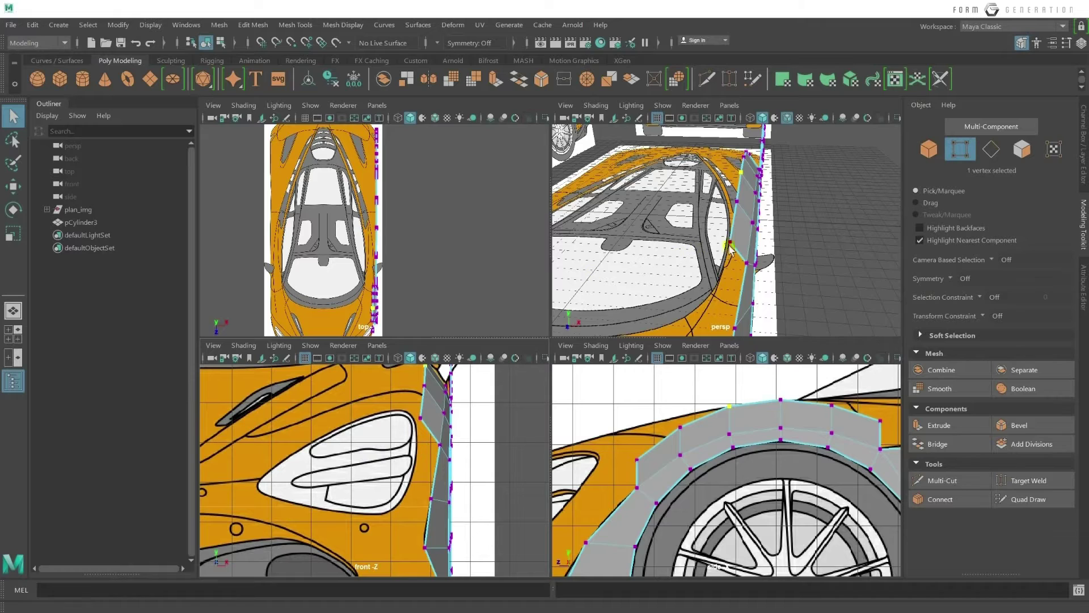
Frame the perspective and top views on the arch panel and narrow the Modeling Toolkit to widen the viewports.
mouse_move(732, 251)
left_mouse_down("alt")
mouse_move(701, 226)
mouse_move(681, 230)
left_mouse_up("alt")
scroll(435, 238, "up", 3)
scroll(397, 248, "up", 2)
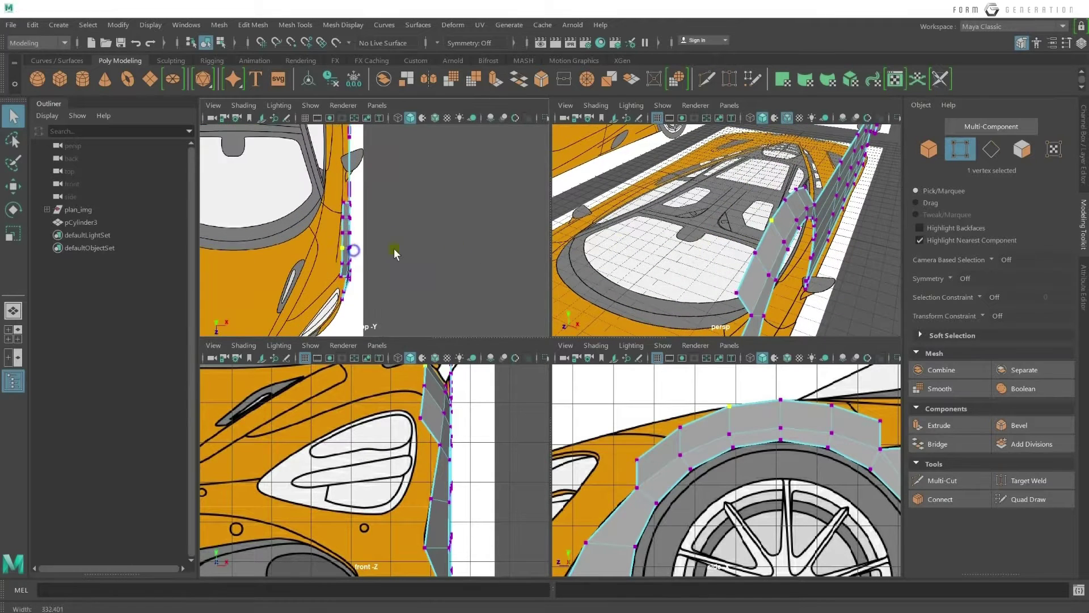
middle_click_drag(396, 248, 340, 238, "alt")
scroll(340, 239, "up", 2)
scroll(350, 269, "up", 1)
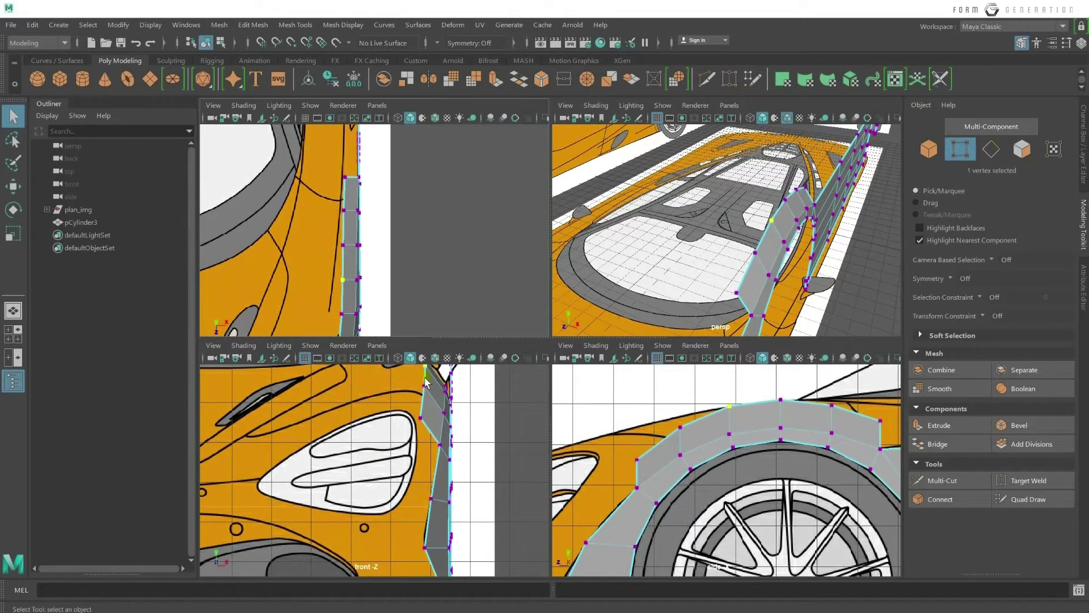
mouse_move(741, 235)
left_mouse_down("alt")
mouse_move(705, 214)
mouse_move(677, 215)
mouse_move(722, 195)
mouse_move(695, 204)
left_mouse_up("alt")
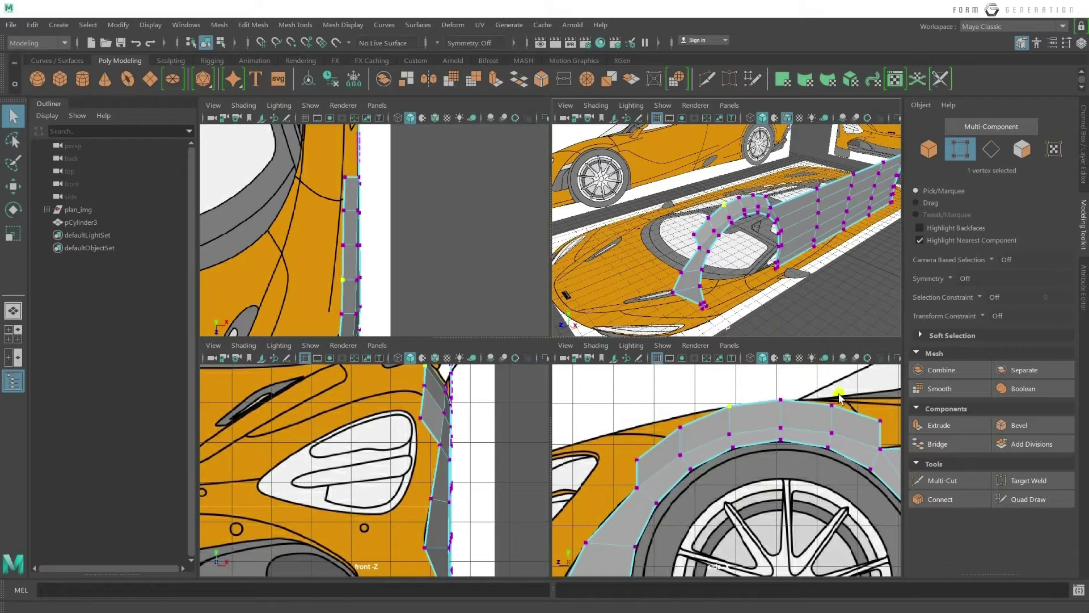
left_click_drag(906, 358, 964, 359)
Turn on X-Ray in the side, front and top views.
left_click(951, 359)
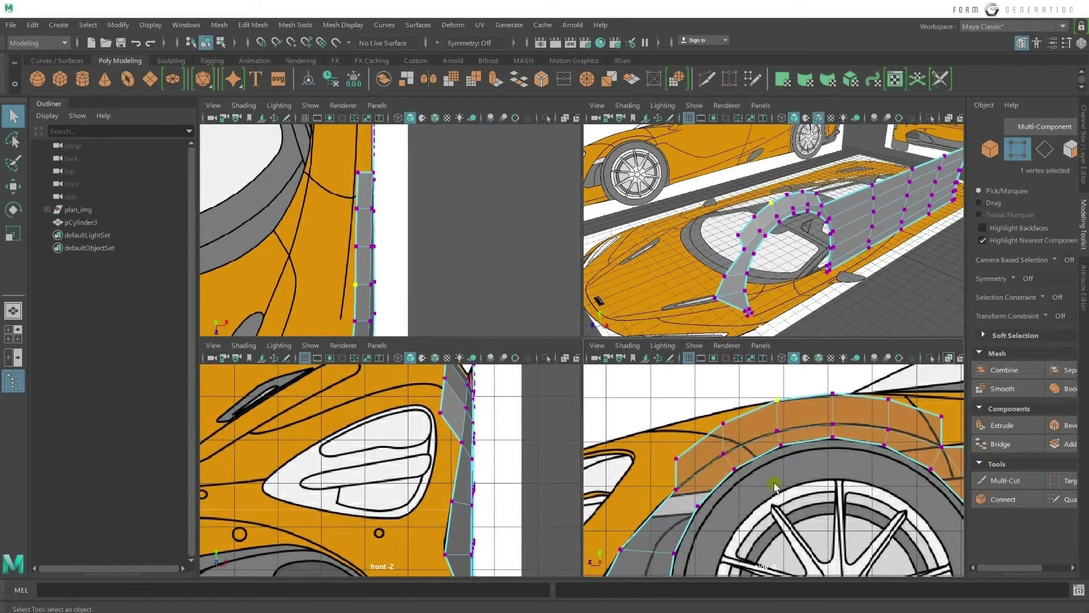
left_click(565, 359)
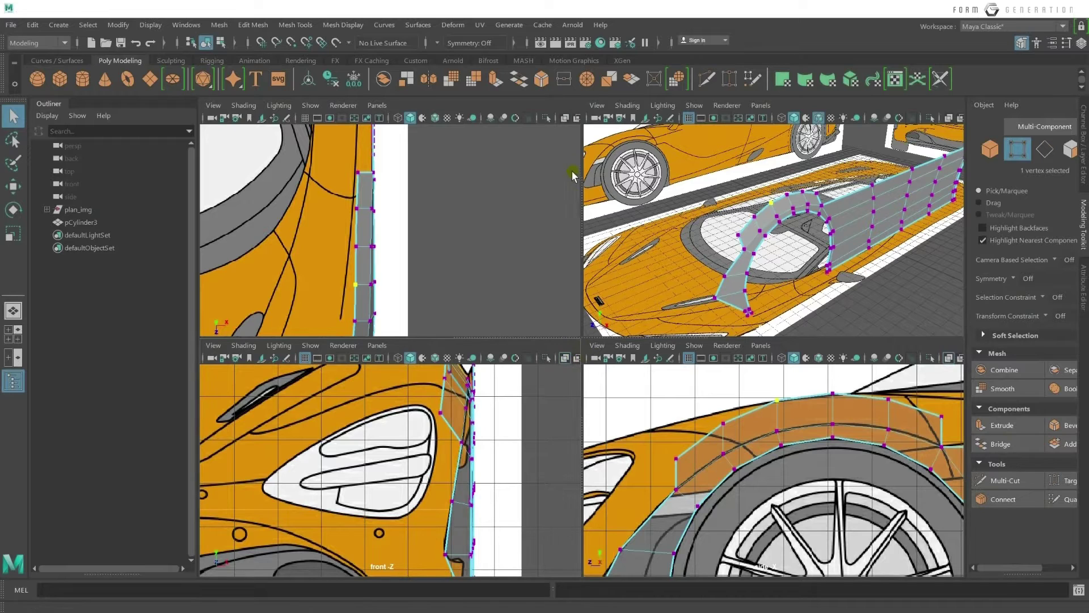
left_click(565, 117)
middle_click_drag(393, 284, 437, 238, "alt")
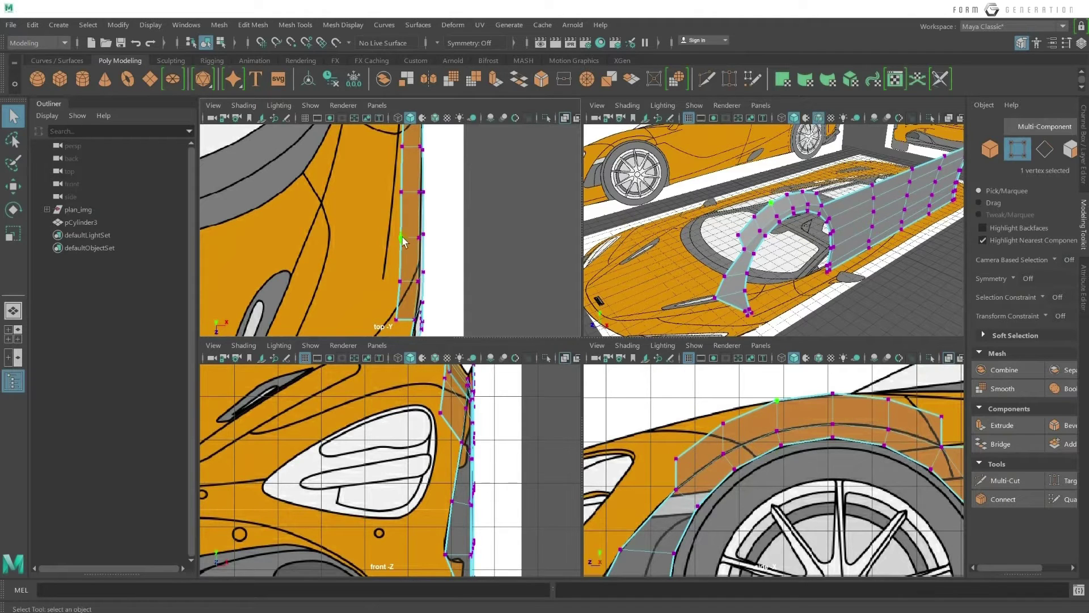
Zoom and pan the top and side views to centre the front wheel arch.
scroll(481, 261, "down", 1)
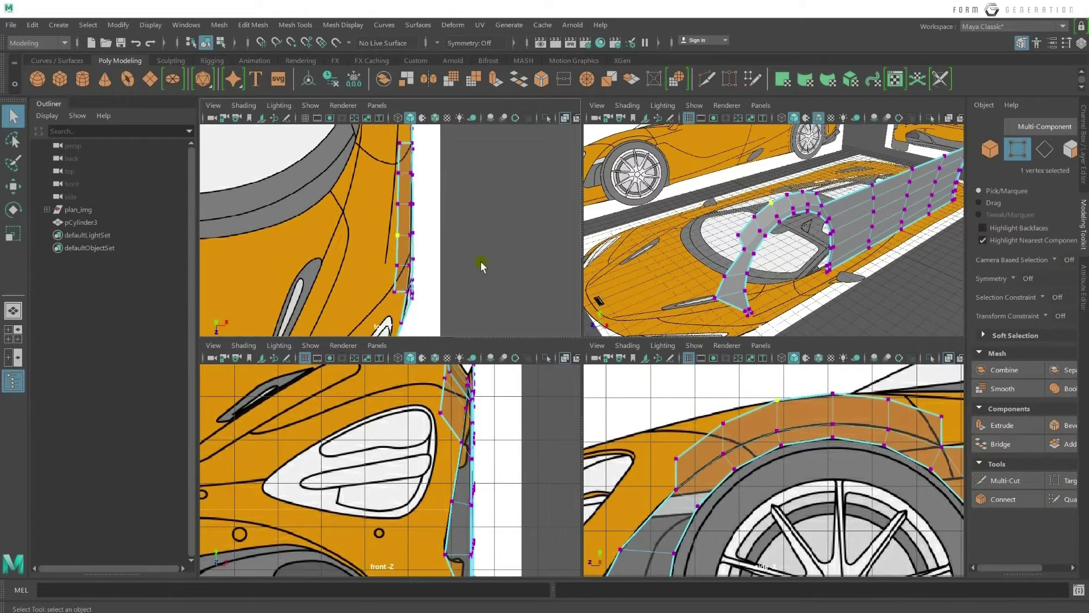
scroll(481, 261, "up", 1)
scroll(481, 261, "down", 1)
scroll(481, 261, "down", 1)
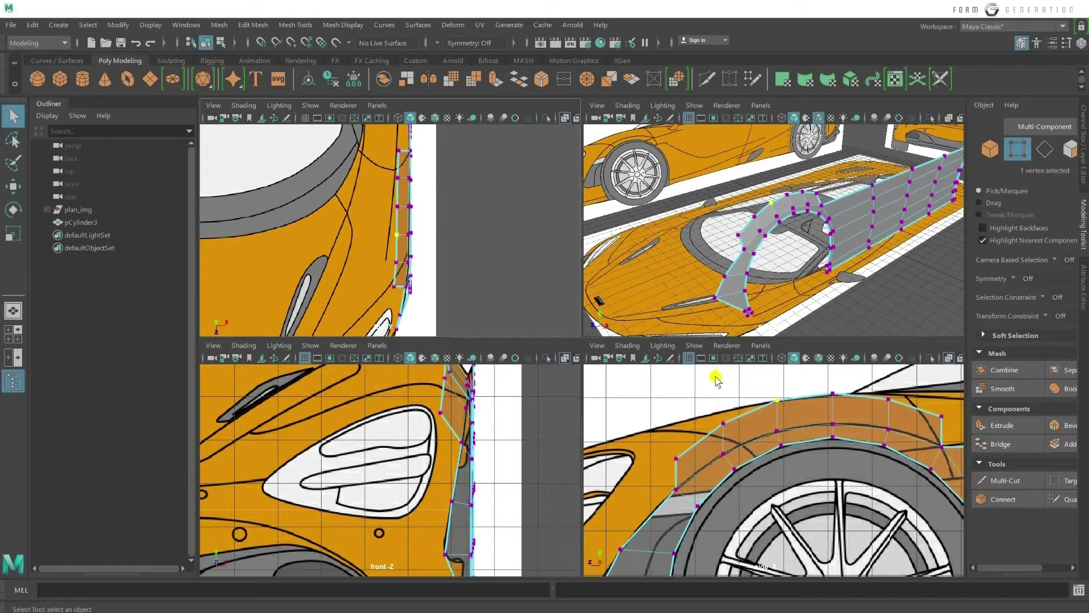
mouse_move(480, 248)
middle_mouse_down("alt")
mouse_move(471, 295)
mouse_move(535, 266)
middle_mouse_up("alt")
scroll(737, 510, "down", 1)
scroll(737, 510, "down", 2)
scroll(478, 287, "up", 1)
scroll(855, 434, "up", 1)
scroll(851, 438, "up", 1)
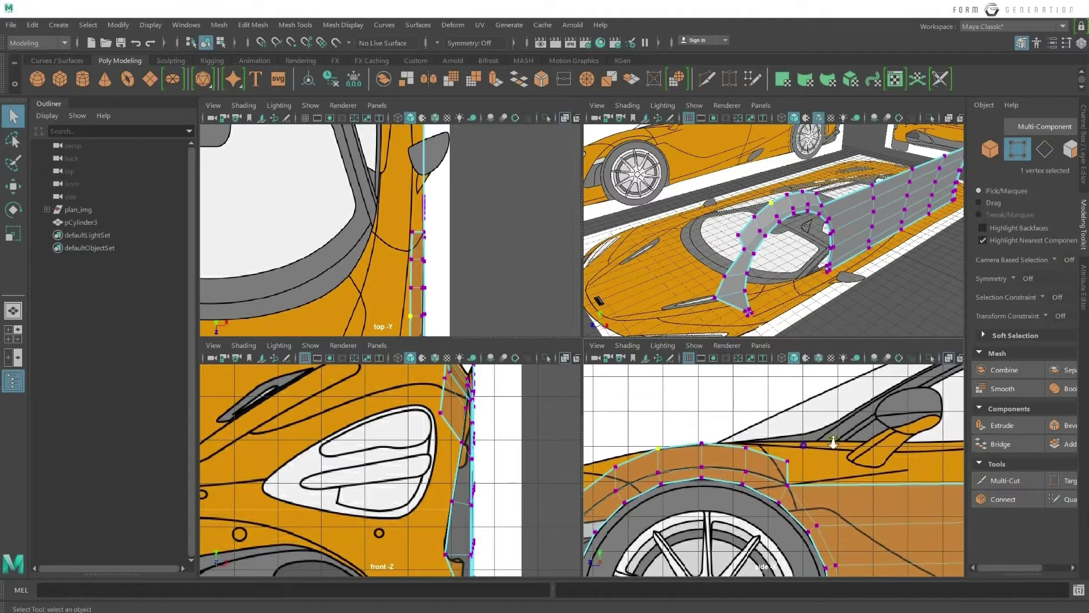
scroll(846, 442, "up", 1)
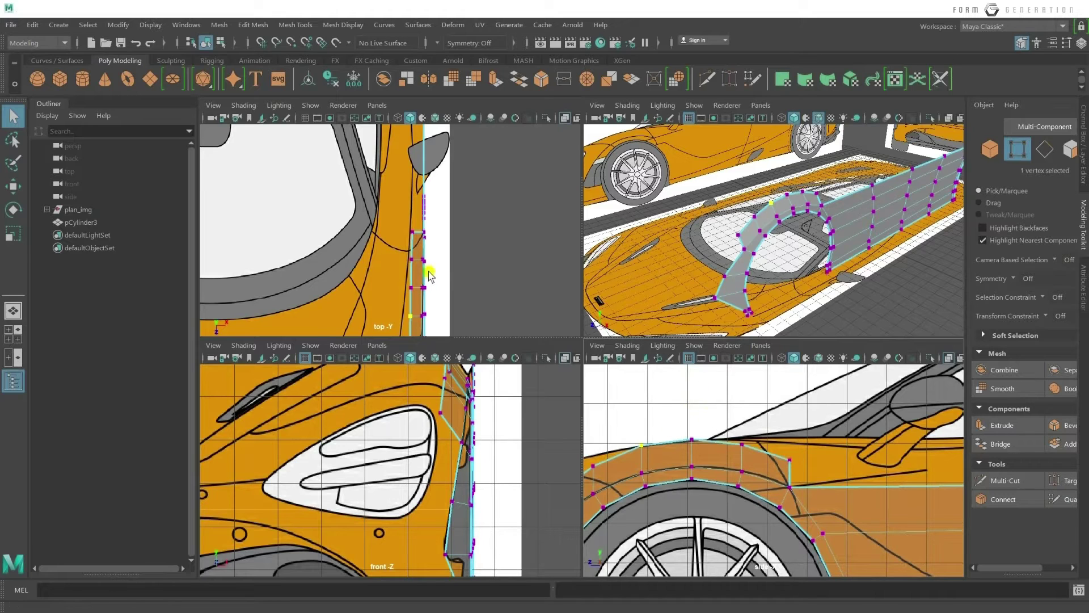
middle_click_drag(732, 454, 902, 437, "alt")
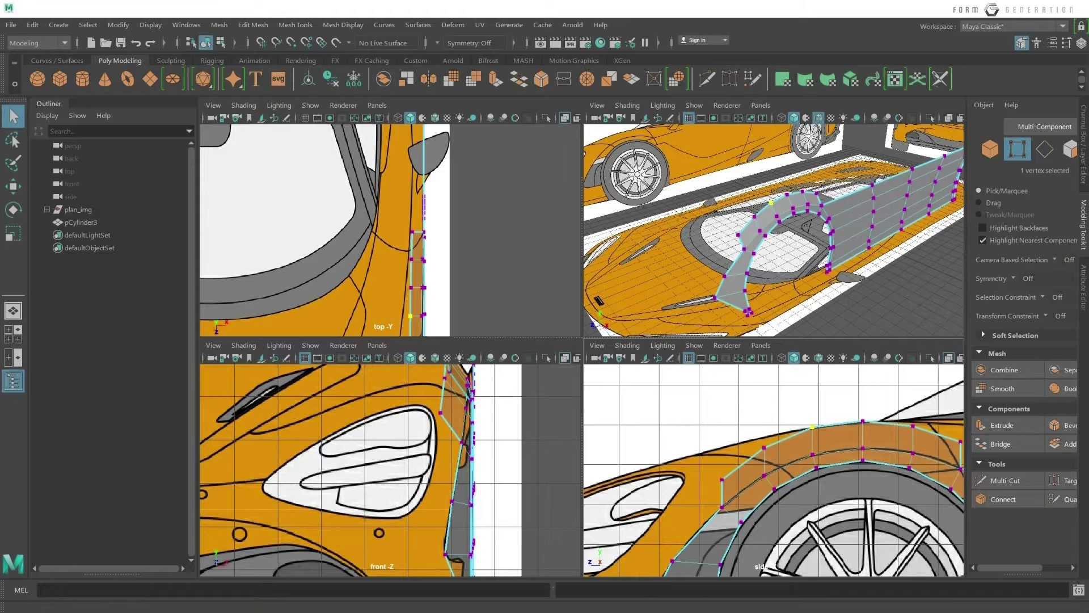
Open an orange McLaren photo from the McLaren_720s ref_img folder.
key("super+e")
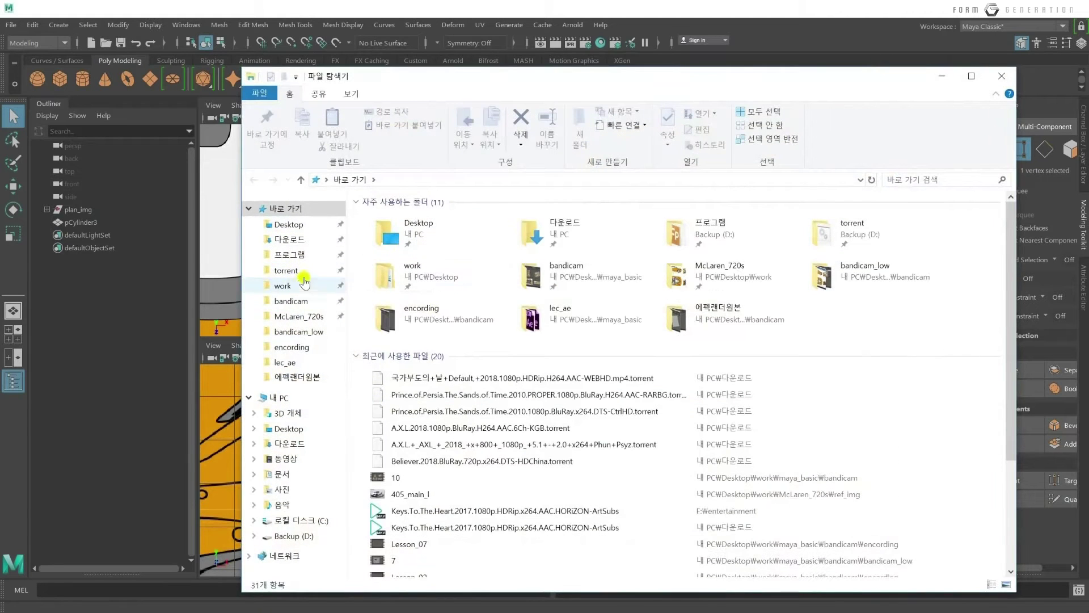
left_click(300, 316)
double_click(601, 231)
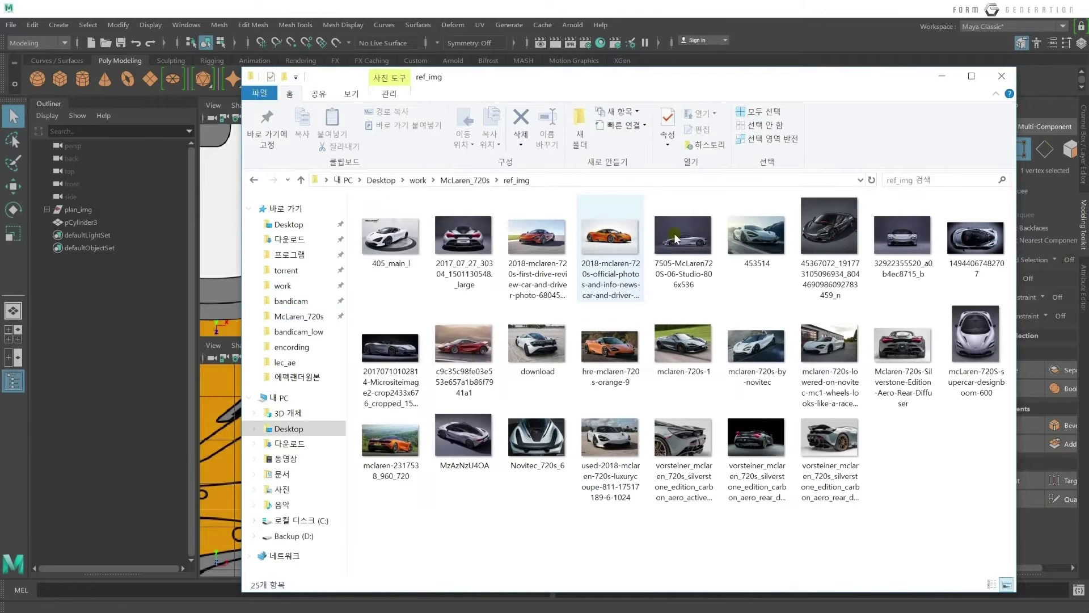
double_click(564, 246)
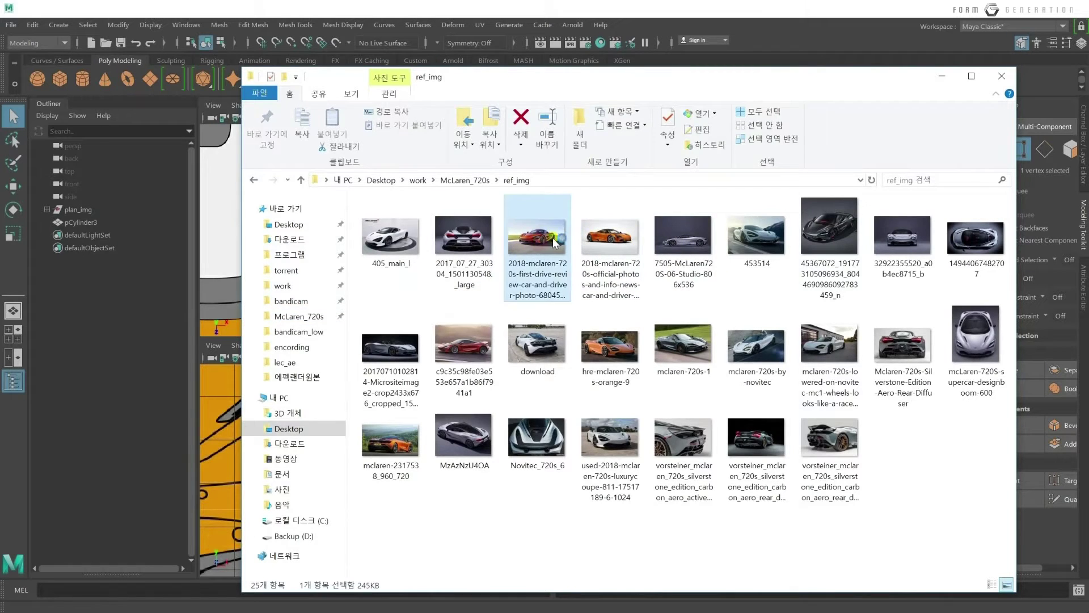
Step through the McLaren 720S reference photos in Honeyview, then close the viewer.
scroll(725, 251, "up", 1)
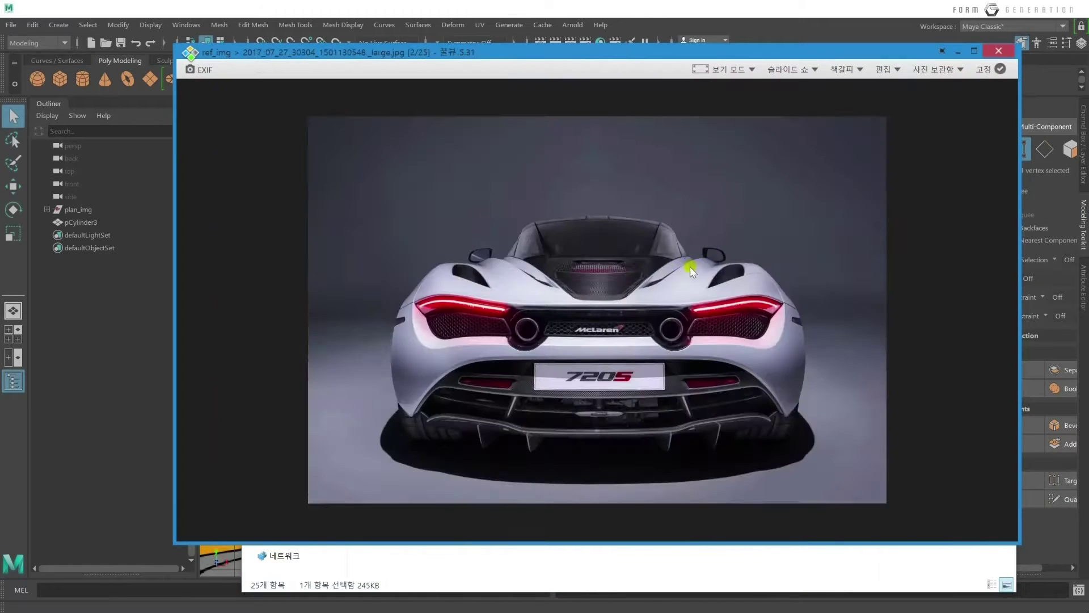
scroll(694, 263, "up", 1)
scroll(692, 272, "up", 1)
scroll(675, 279, "up", 2)
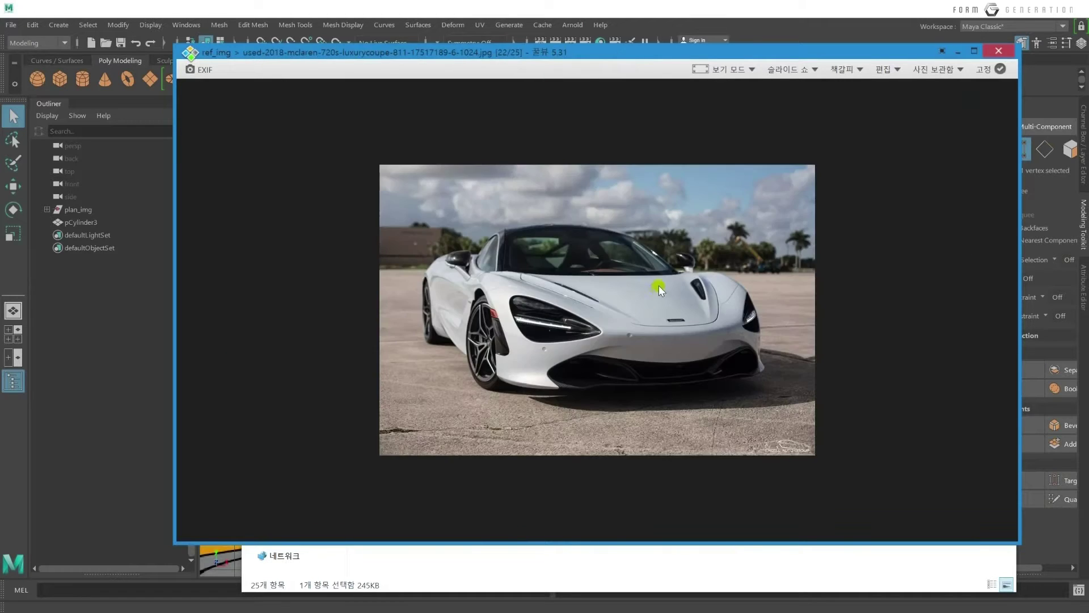
scroll(659, 285, "up", 2)
scroll(660, 288, "up", 1)
scroll(662, 285, "up", 1)
scroll(661, 285, "up", 1)
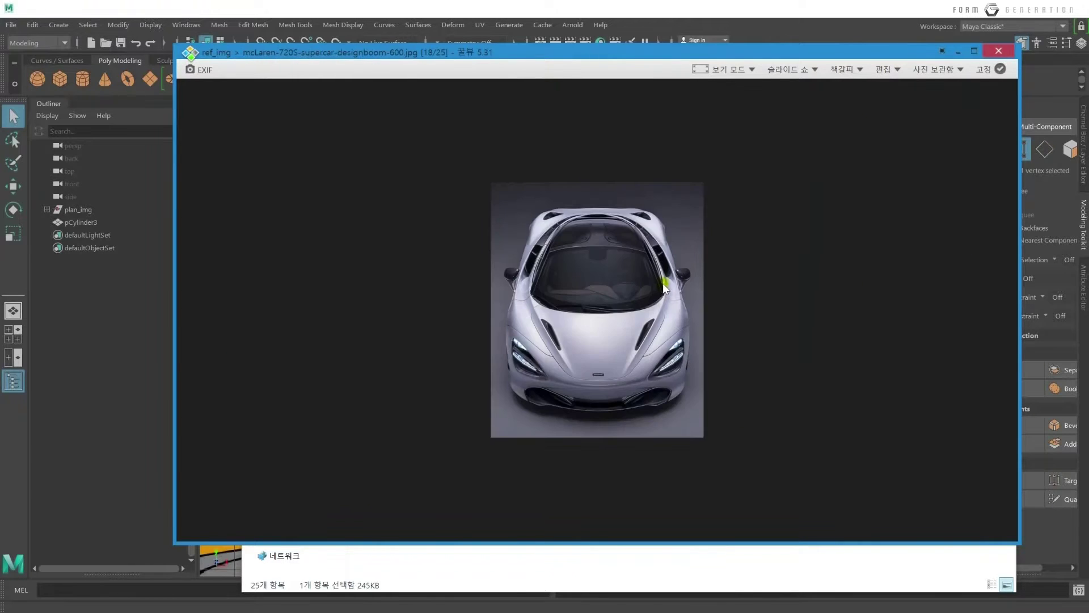
scroll(664, 282, "up", 1)
left_click(665, 277)
scroll(681, 301, "up", 1)
left_click(601, 17)
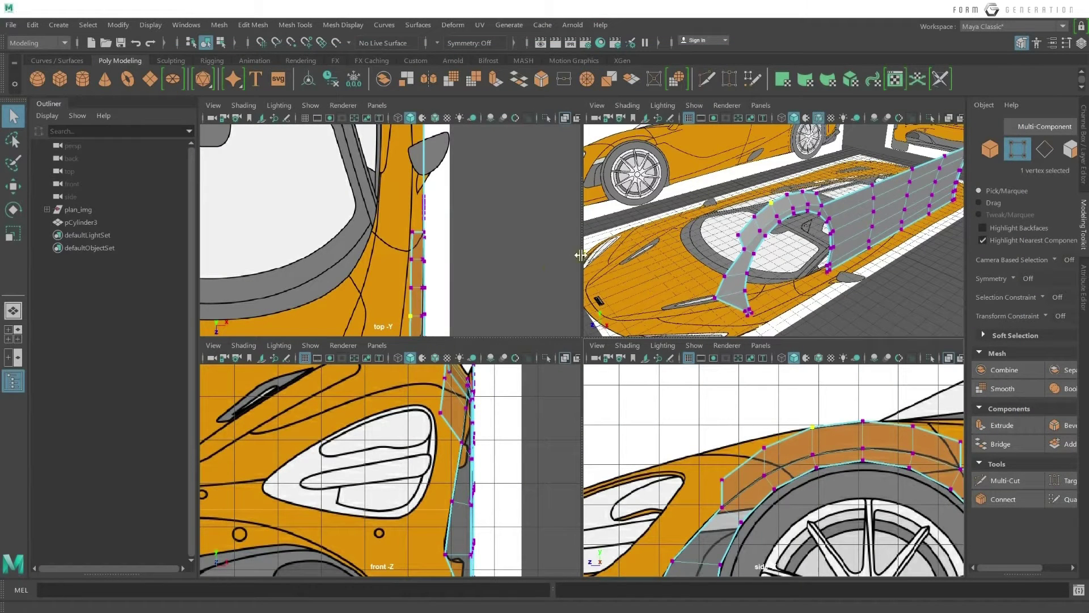
Move the vertex at the arch's upper front end left and down along the arch.
left_click(742, 441)
left_click(782, 182)
left_click(765, 430)
key("w")
mouse_move(765, 430)
left_mouse_down()
mouse_move(730, 462)
mouse_move(730, 432)
left_mouse_up()
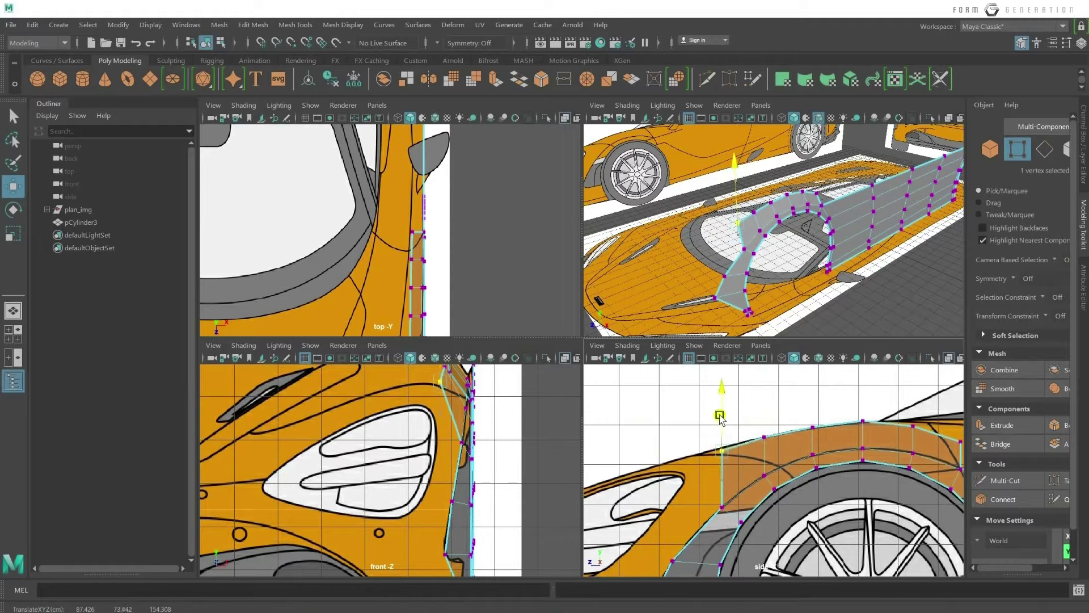
Pull the next top-edge vertices left and outward in the top view to follow the blueprint.
left_click(856, 396)
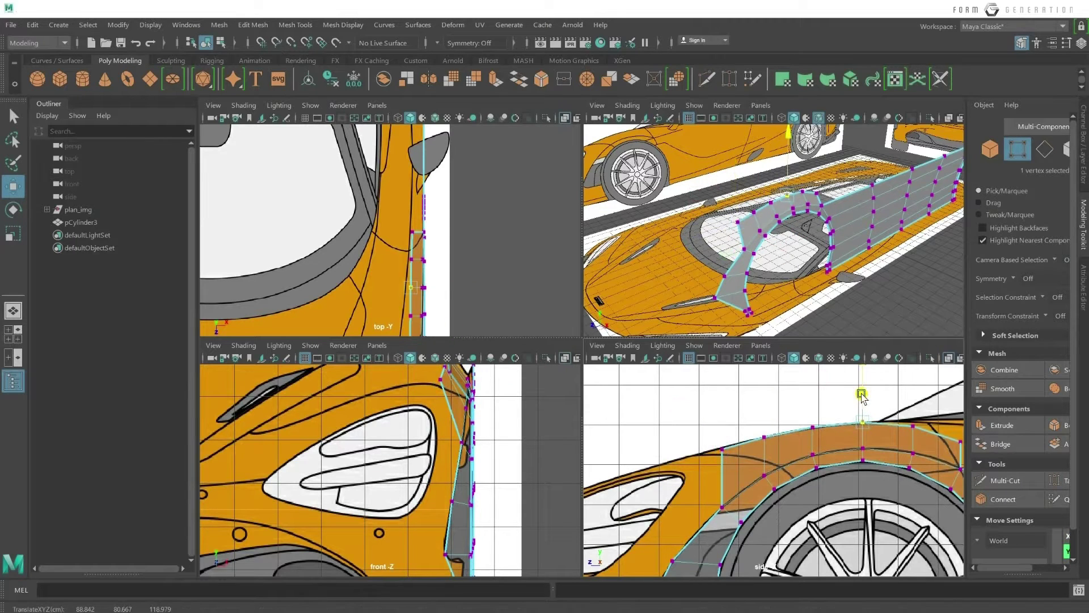
key("f")
scroll(418, 229, "up", 2)
middle_click_drag(418, 230, 443, 212, "alt")
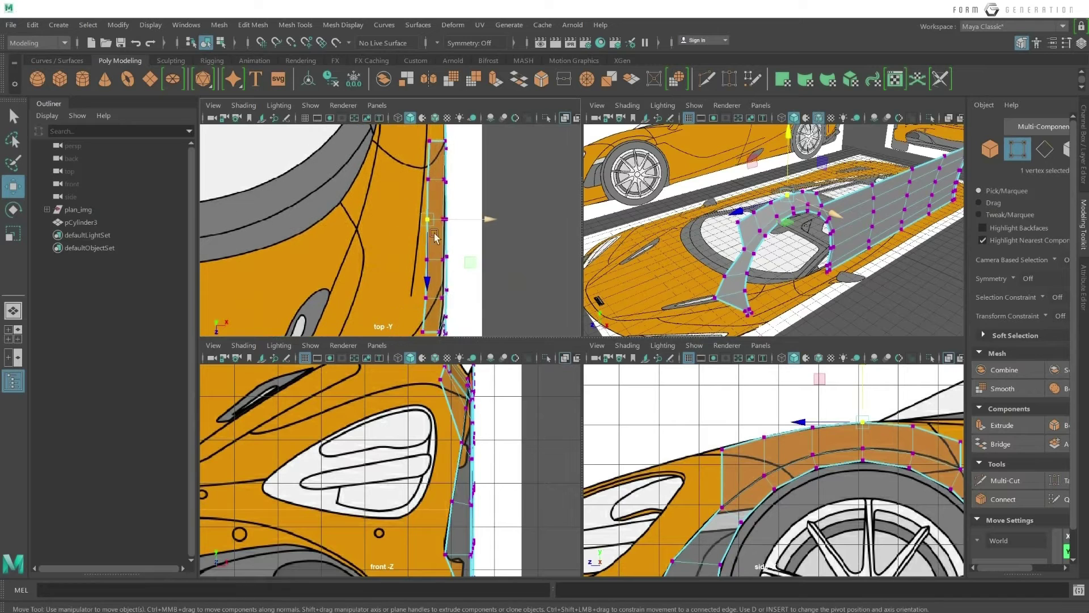
mouse_move(451, 220)
left_mouse_down()
mouse_move(441, 221)
mouse_move(459, 184)
left_mouse_up()
left_click(448, 181)
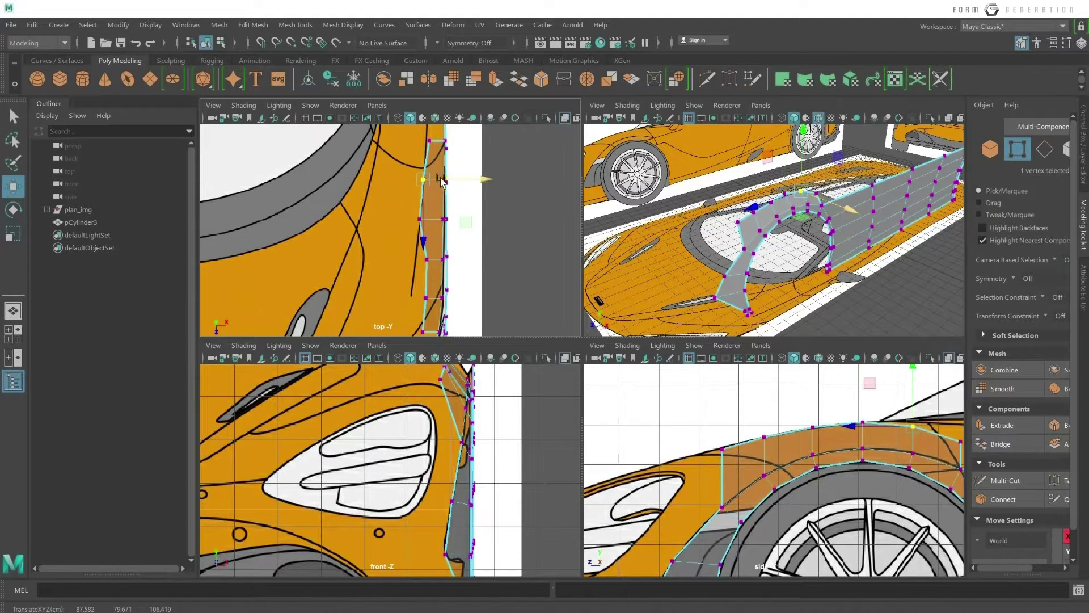
mouse_move(460, 186)
middle_mouse_down("alt")
mouse_move(477, 198)
mouse_move(496, 144)
middle_mouse_up("alt")
Align the panel's front-edge vertices with the blueprint line and raise the front corner slightly.
left_click(471, 233)
mouse_move(471, 232)
left_mouse_down()
mouse_move(462, 264)
mouse_move(481, 262)
left_mouse_up()
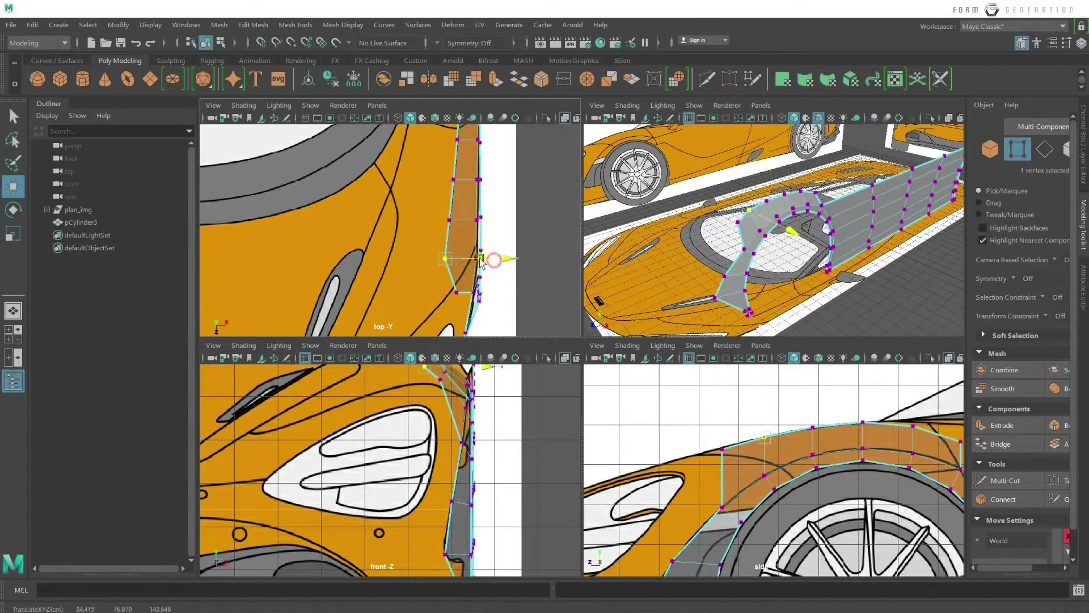
middle_click_drag(458, 302, 461, 266, "alt")
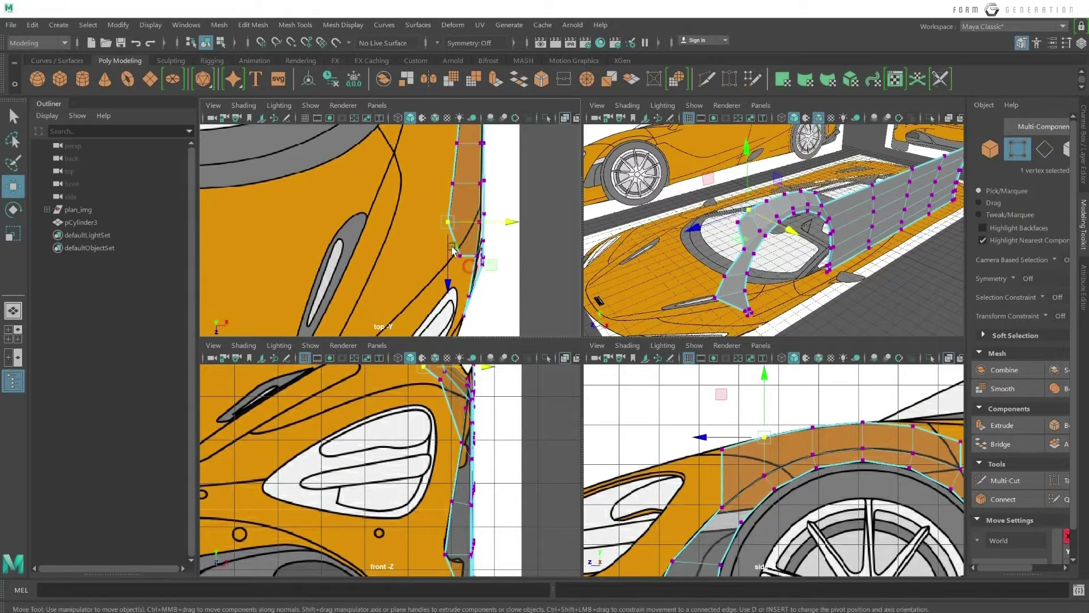
left_click(458, 254)
left_click_drag(480, 260, 472, 260)
left_click(464, 262)
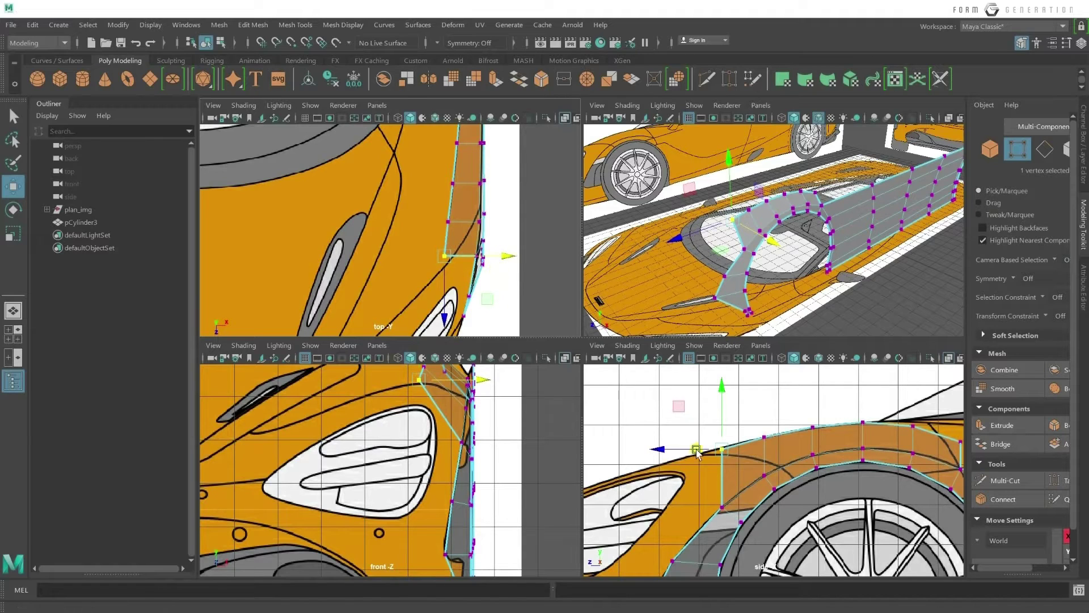
scroll(716, 425, "up", 1)
left_click_drag(714, 421, 714, 419)
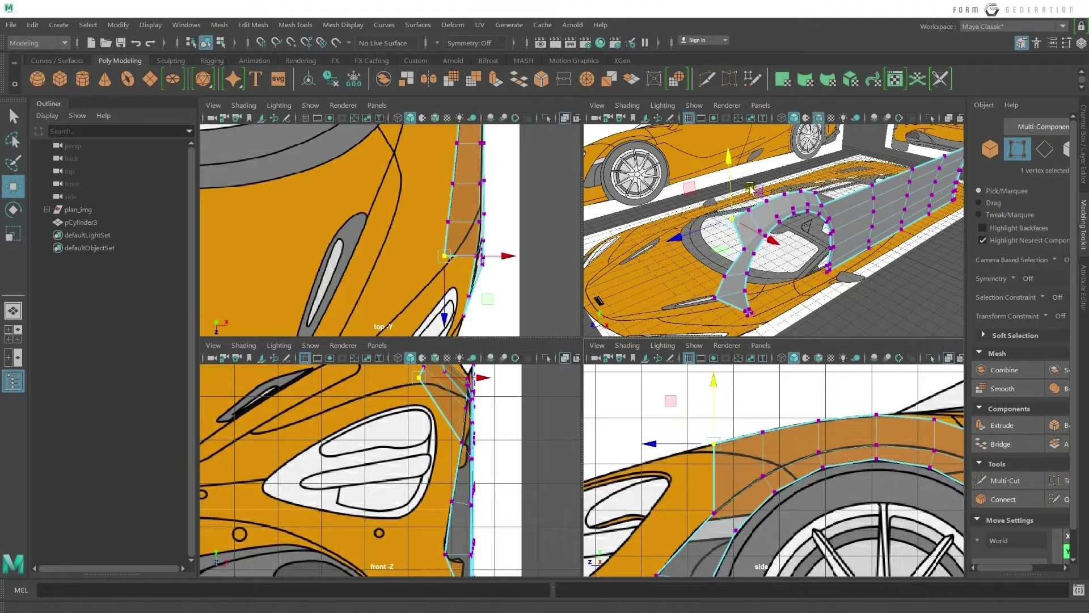
left_click_drag(773, 164, 760, 202, "alt")
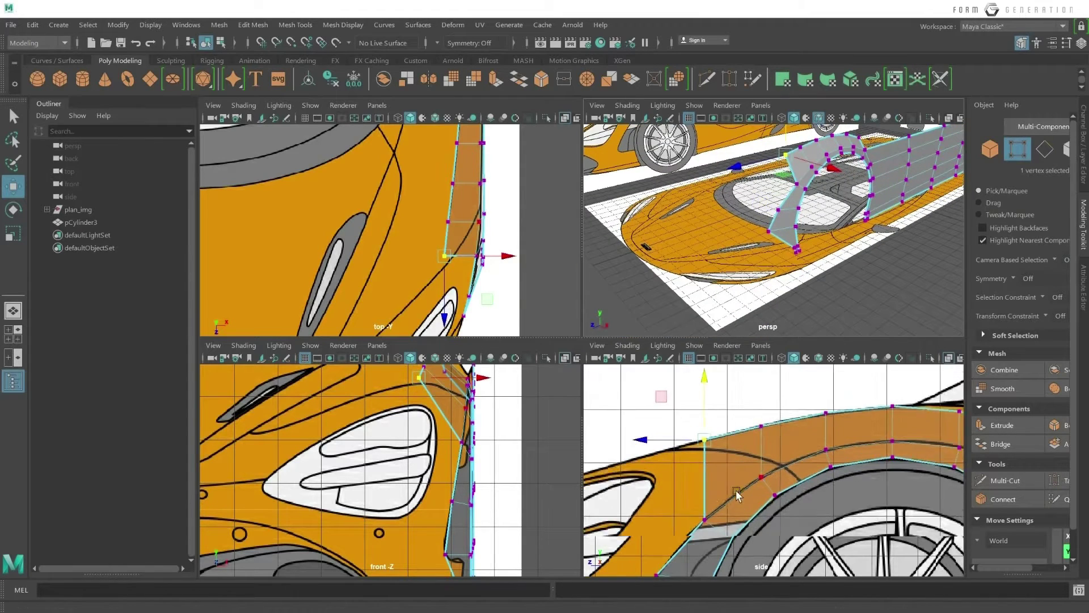
middle_click_drag(663, 564, 702, 503, "alt")
right_click_drag(715, 486, 743, 510)
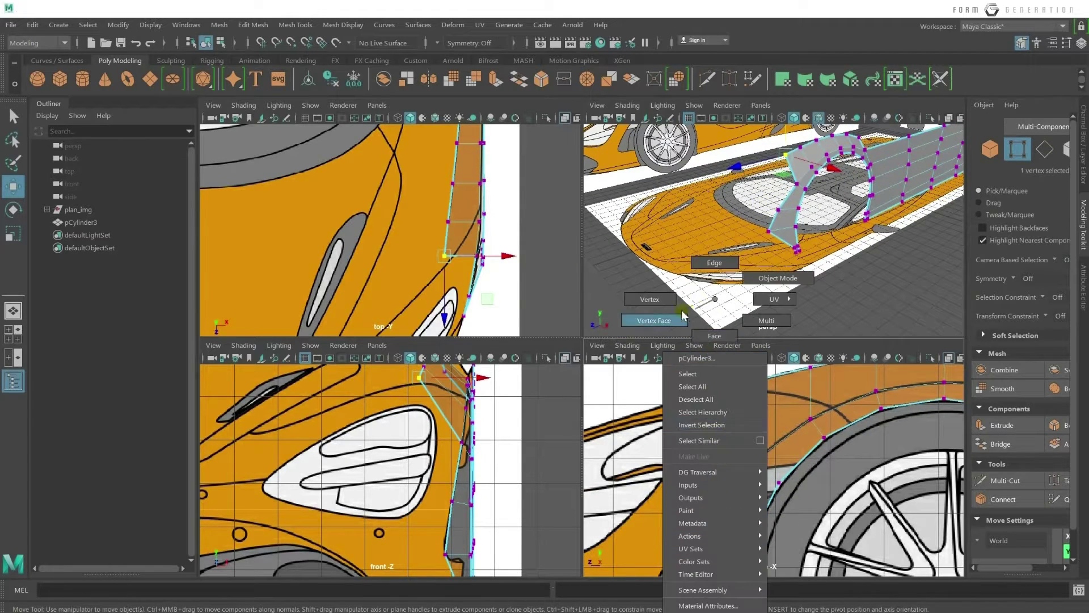
Extrude the panel's two front border edges up toward the headlight.
left_click(737, 502)
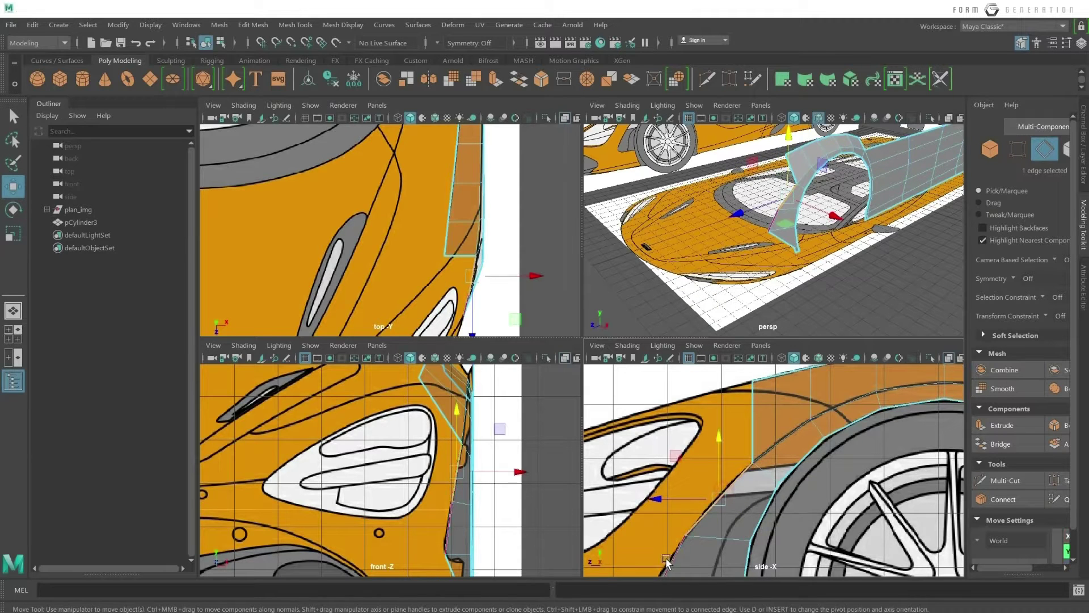
middle_click_drag(766, 465, 824, 407, "alt")
left_click_drag(737, 424, 699, 397, "shift")
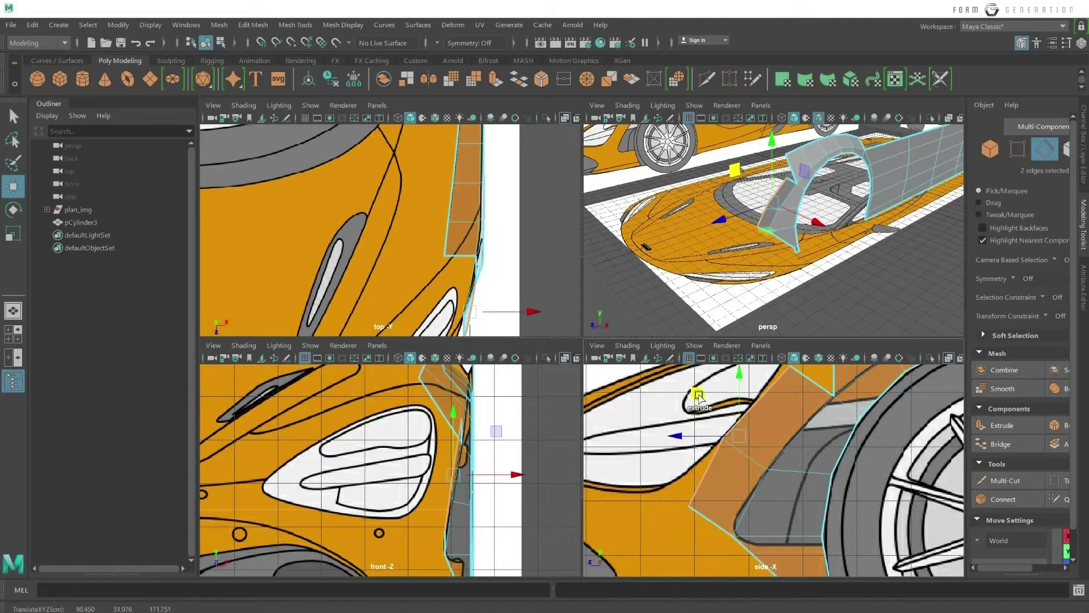
right_click(706, 308)
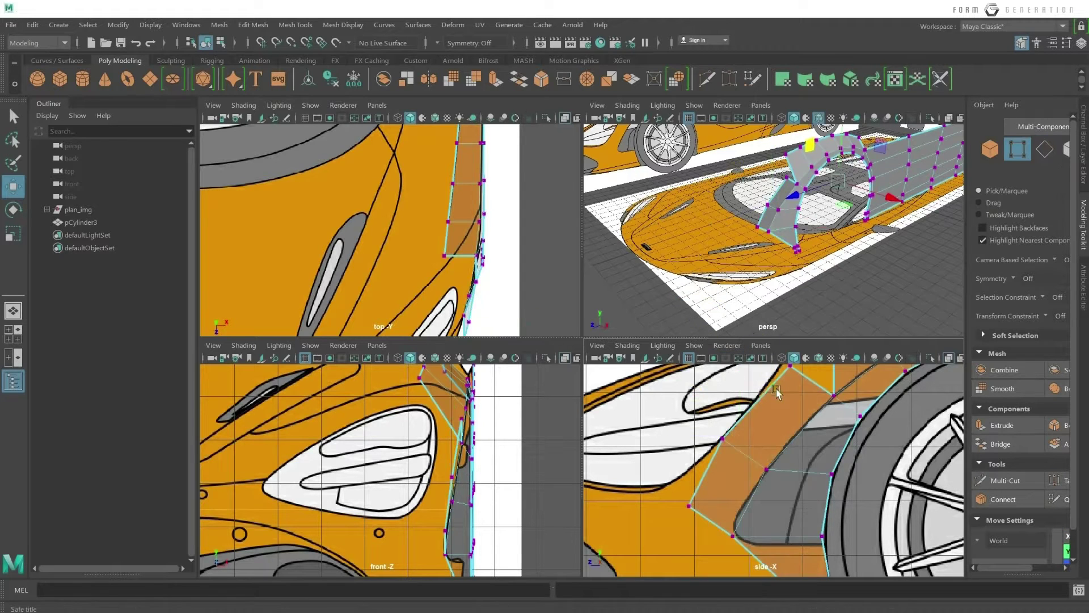
scroll(782, 409, "down", 2)
left_click(783, 406)
Place the new top vertex on the headlight's edge line and pull it inward in the front view.
middle_click_drag(810, 431, 803, 446, "alt")
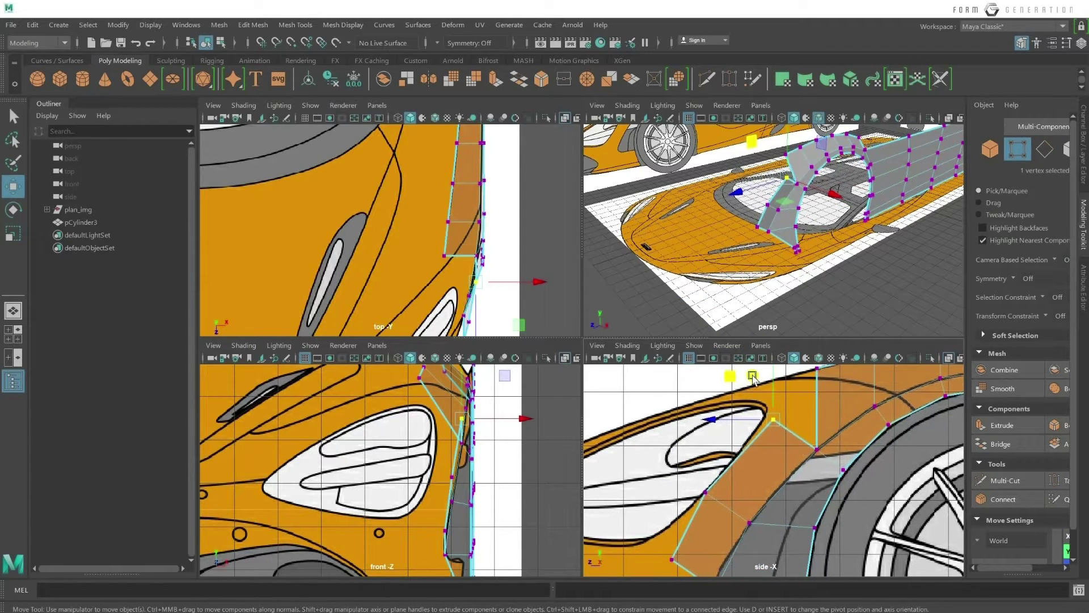
middle_click_drag(720, 514, 748, 447)
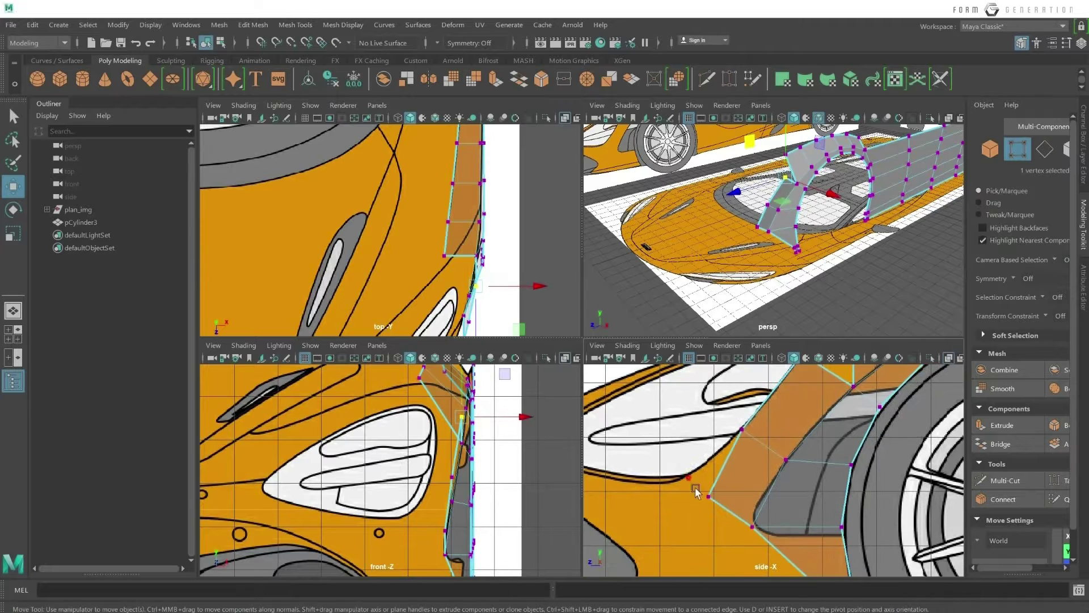
middle_click_drag(714, 483, 650, 433)
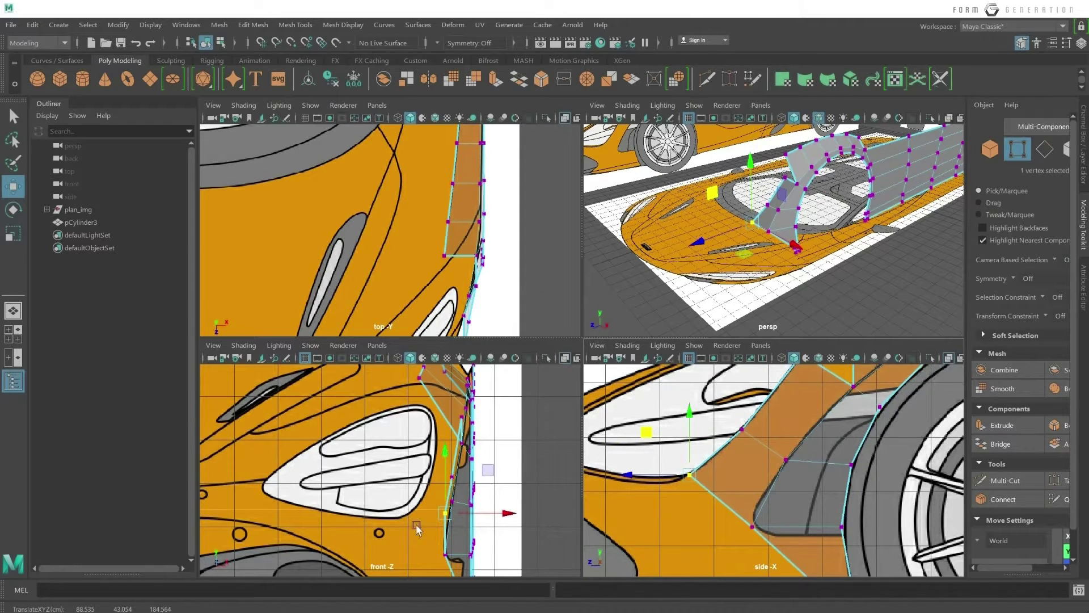
middle_click_drag(417, 529, 374, 502, "alt")
left_click_drag(438, 475, 422, 475)
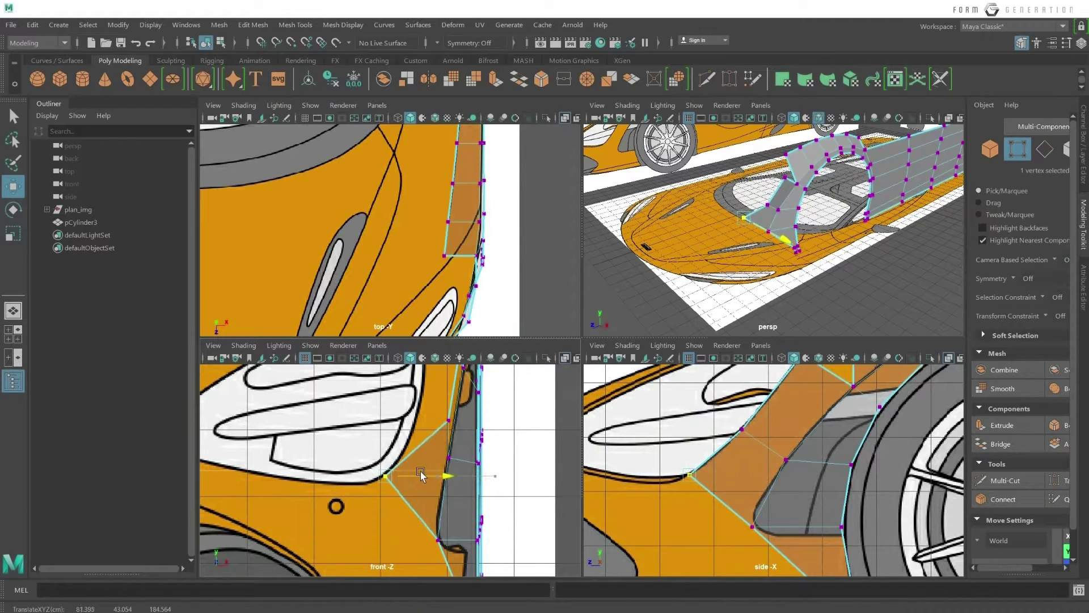
Slide the other new vertices inward to match the front-view blueprint.
middle_click_drag(423, 454, 429, 473, "alt")
left_click(455, 440)
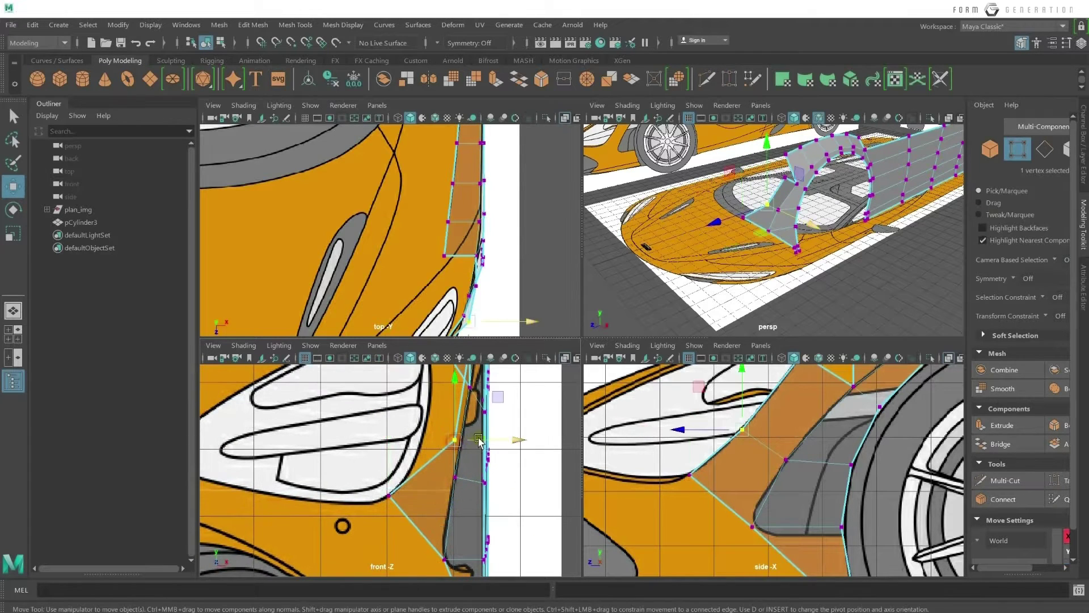
left_click_drag(479, 442, 447, 442)
middle_click_drag(463, 368, 466, 421, "alt")
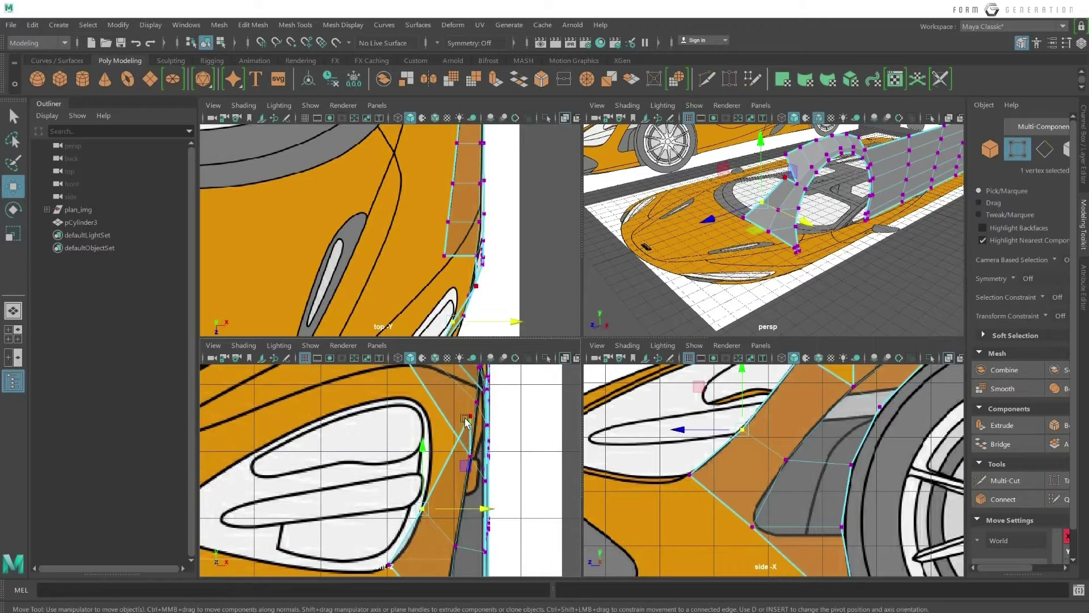
left_click(465, 418)
left_click_drag(506, 414, 464, 409)
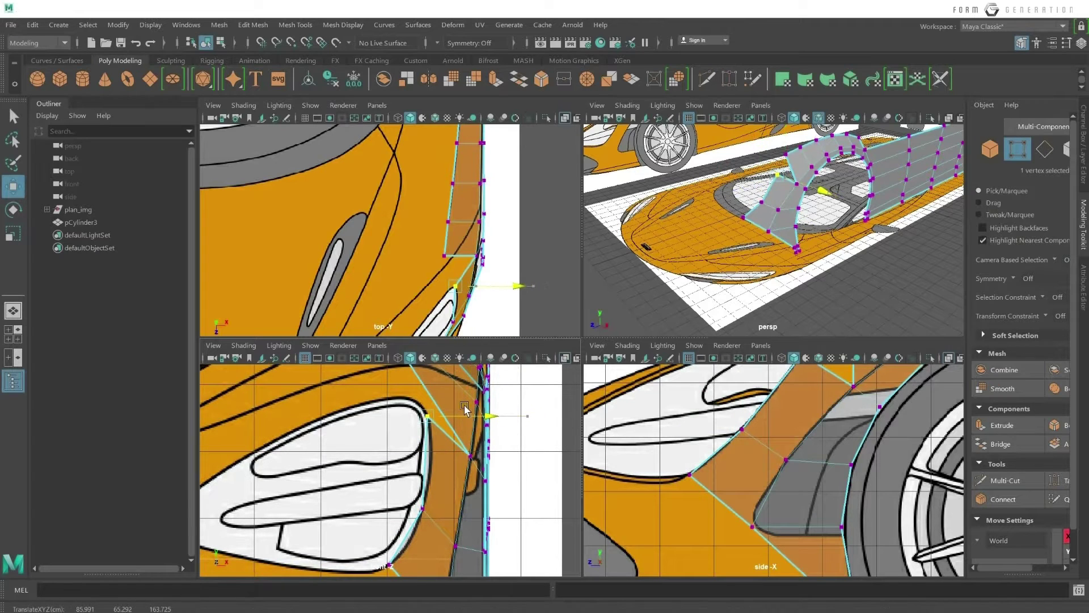
Nudge the vertex beside the headlight onto the headlight line.
middle_click_drag(466, 410, 477, 459, "alt")
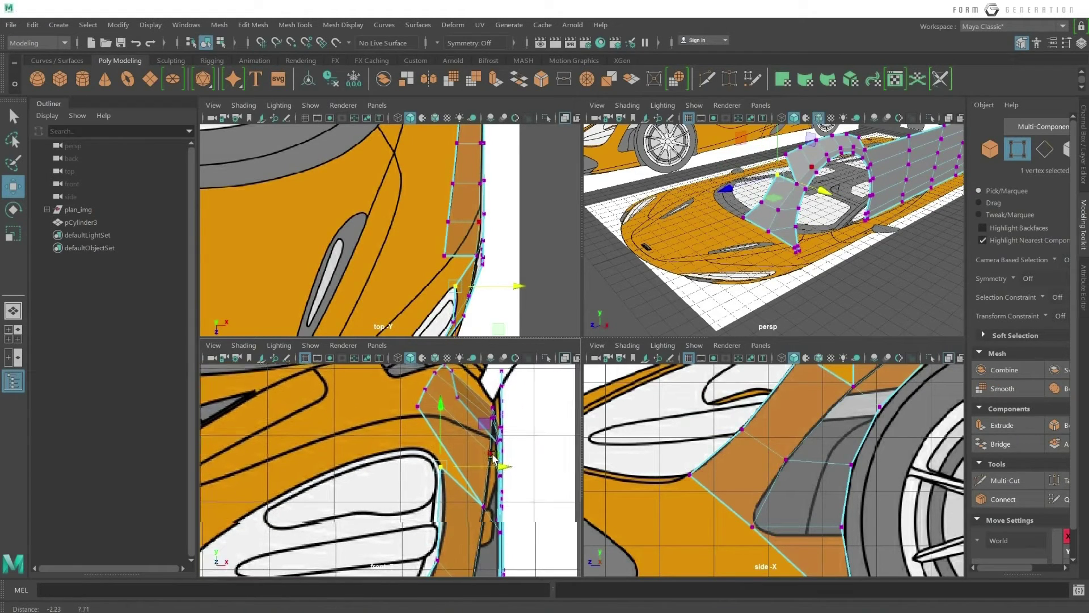
mouse_move(795, 369)
middle_mouse_down("alt")
mouse_move(779, 443)
mouse_move(799, 466)
middle_mouse_up("alt")
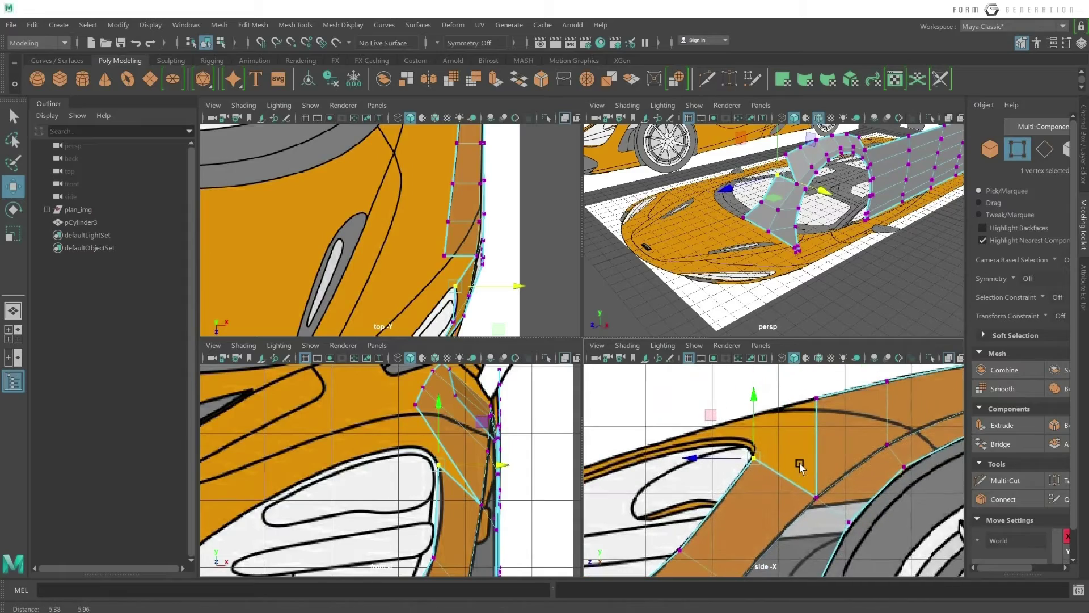
left_click_drag(839, 227, 820, 234, "alt")
scroll(437, 284, "up", 2)
middle_click_drag(437, 316, 443, 181, "alt")
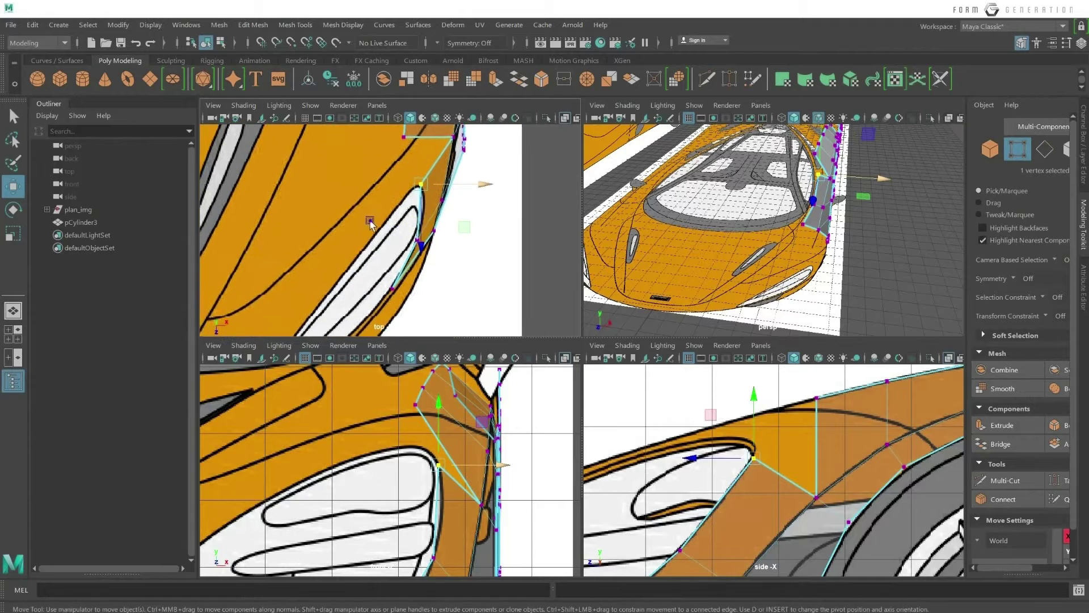
left_click(388, 290)
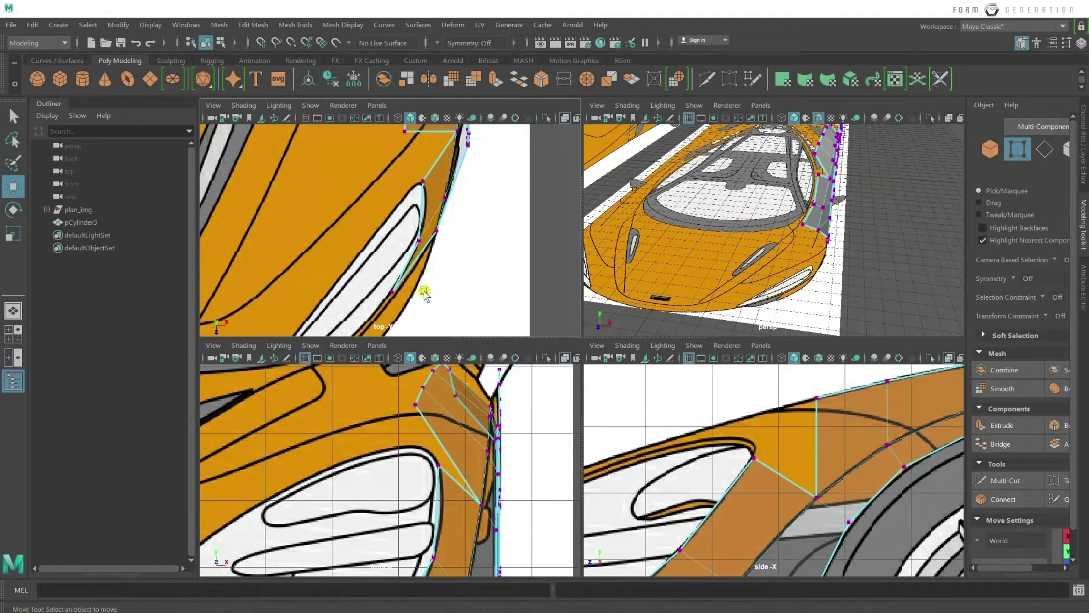
left_click_drag(419, 296, 416, 295)
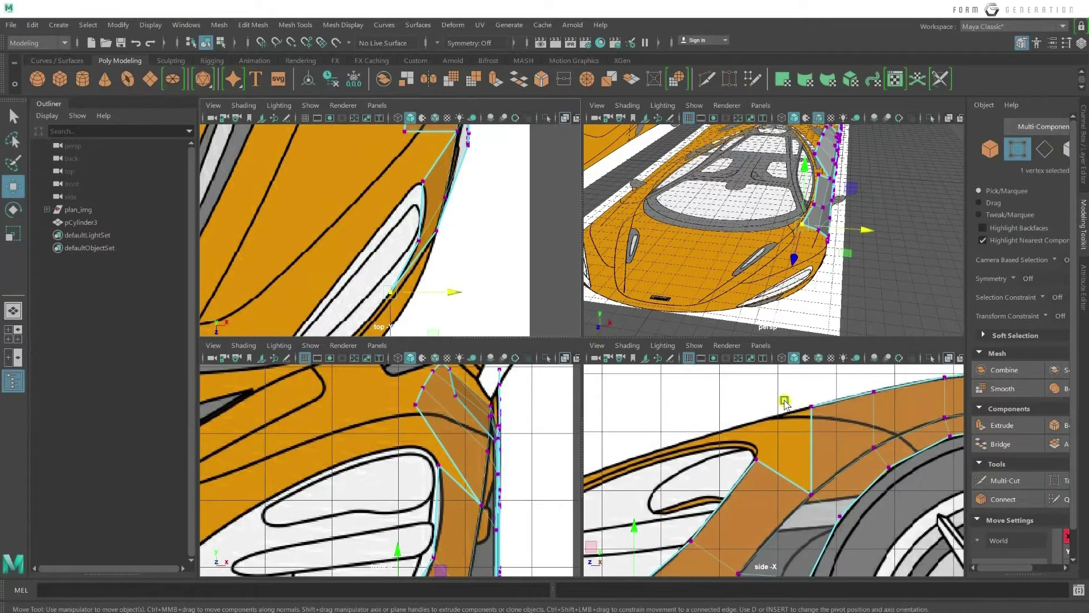
scroll(788, 436, "up", 1)
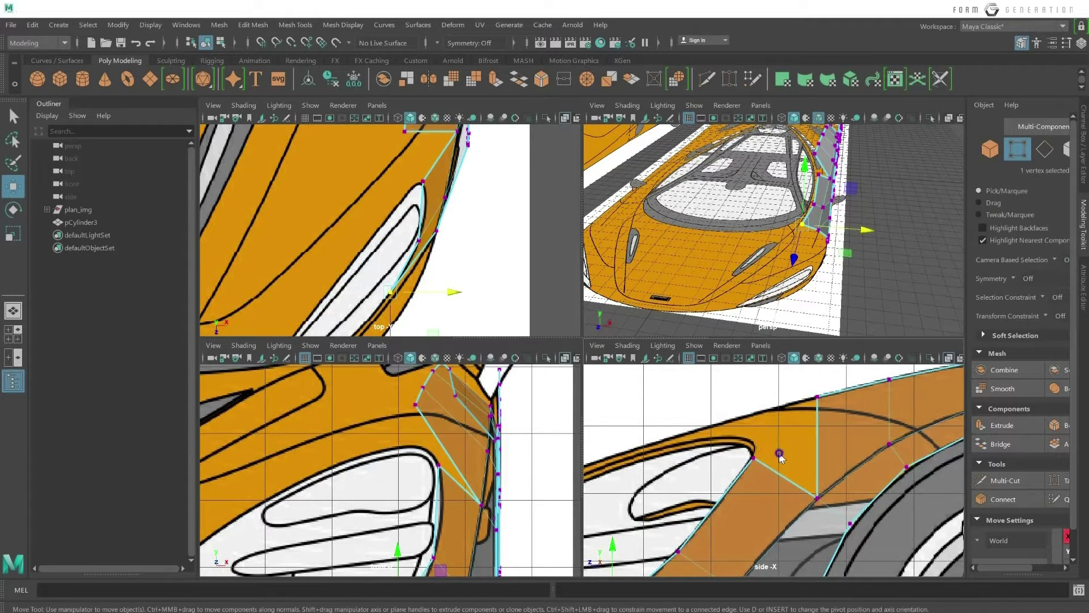
Extrude the new faces' top edge upward toward the hood.
right_click_drag(781, 457, 780, 262)
left_click(791, 445)
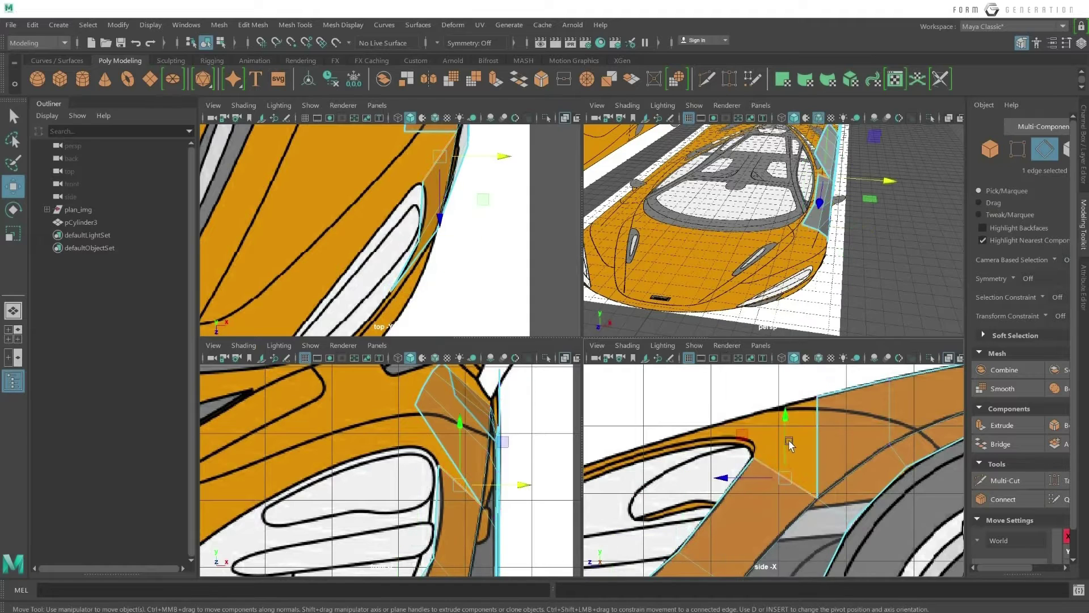
left_click_drag(790, 445, 769, 360, "shift")
key("w")
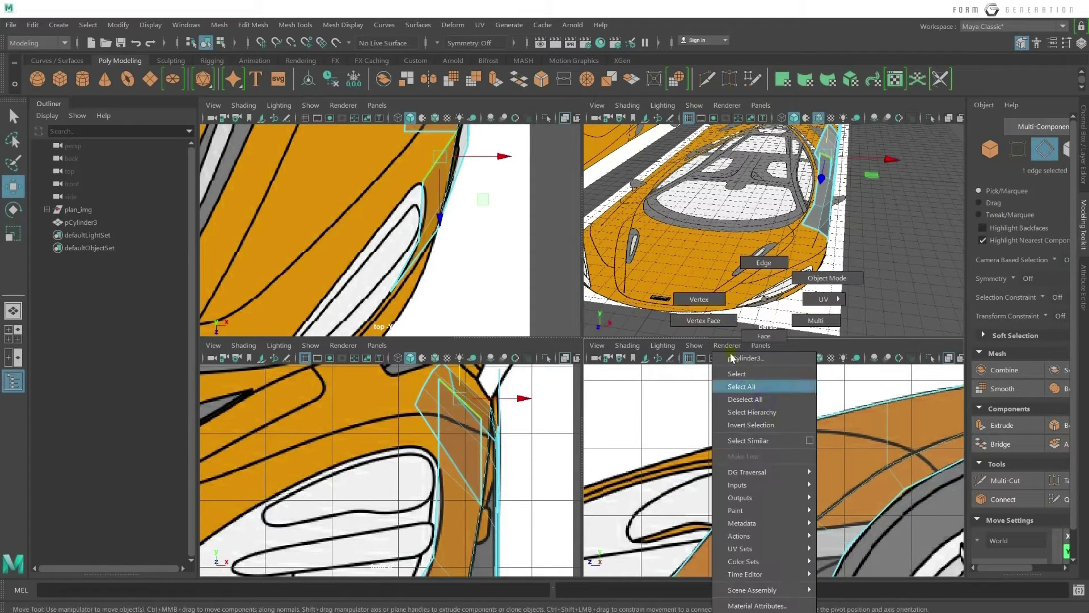
Pull the new top corner vertex down onto the panel's top line.
right_click_drag(764, 402, 747, 306)
left_click(748, 385)
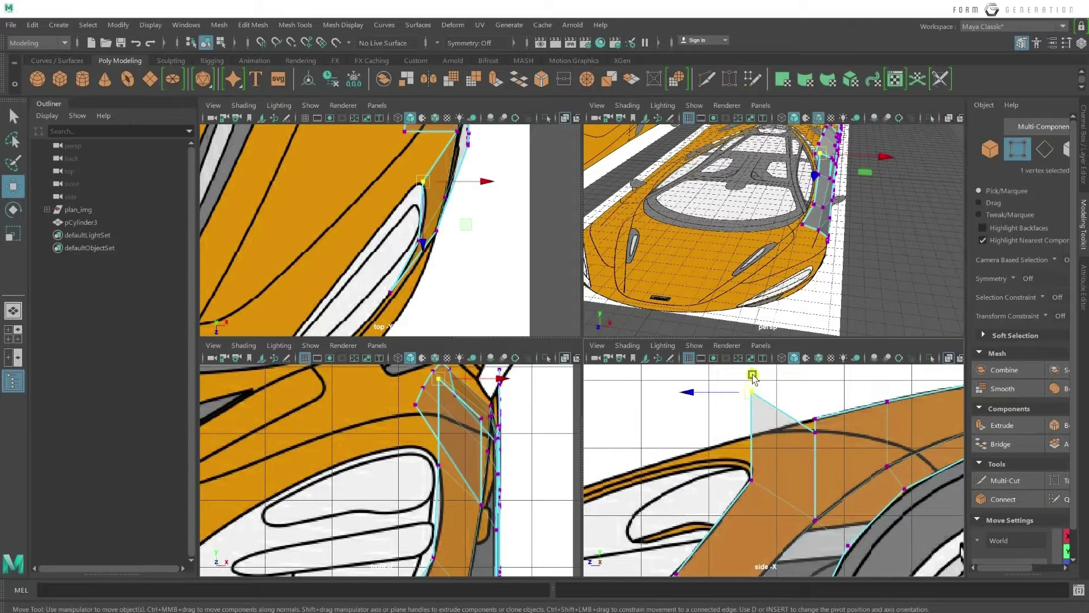
mouse_move(748, 385)
left_mouse_down()
mouse_move(762, 444)
mouse_move(802, 433)
left_mouse_up()
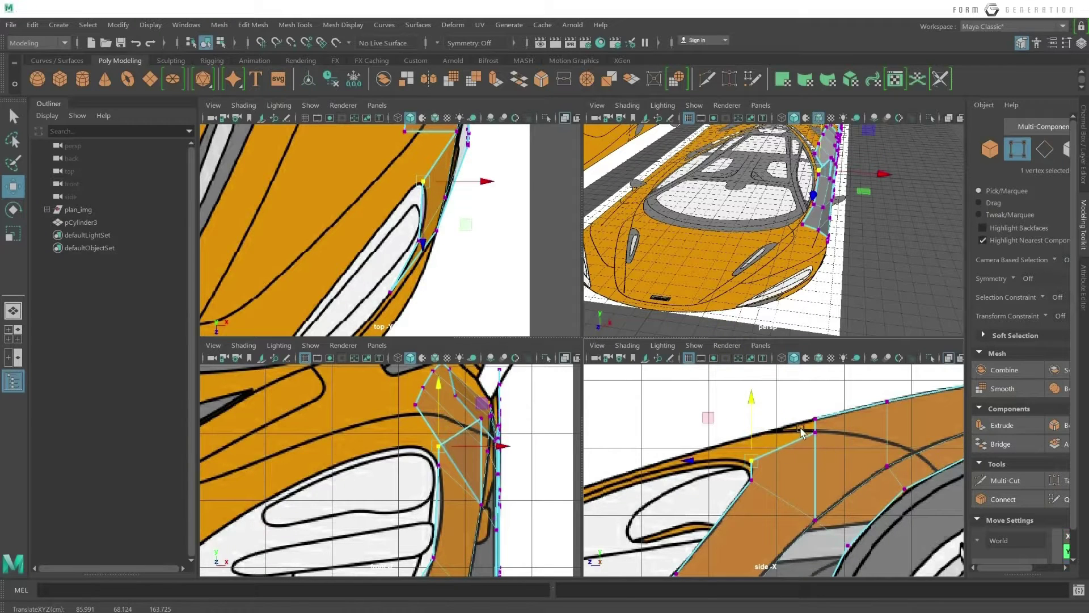
middle_click_drag(834, 445, 786, 431, "alt")
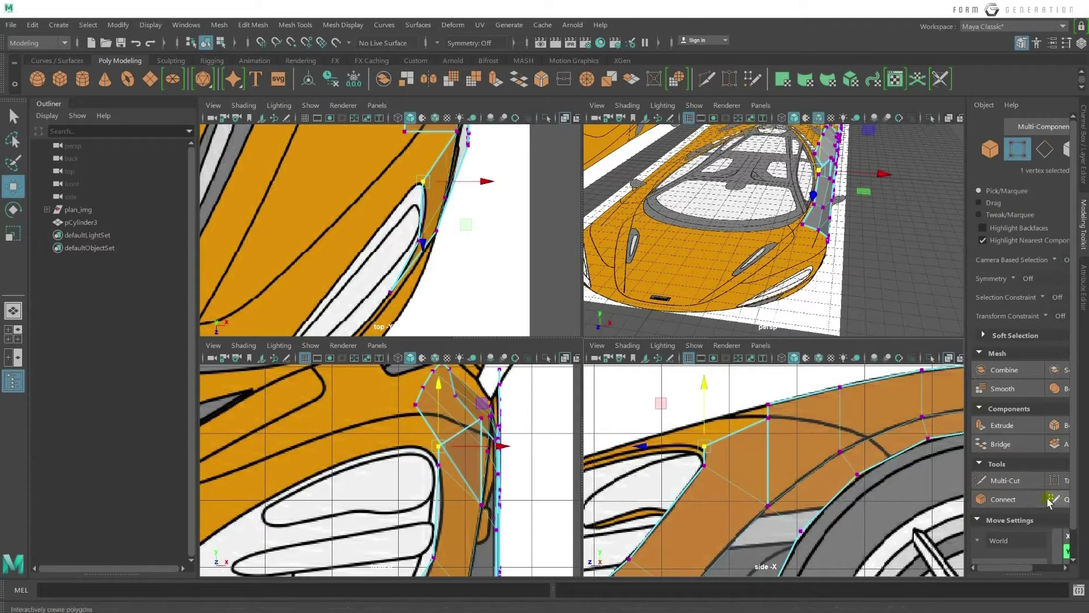
left_click(1055, 480)
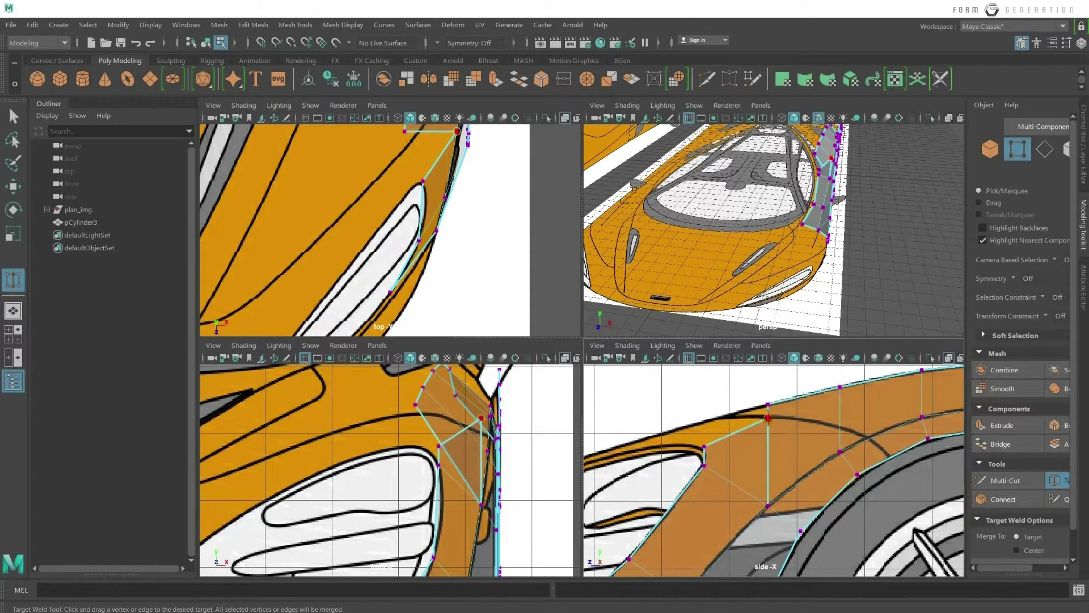
Target-weld the loose vertex onto the vertex above it.
left_click_drag(768, 418, 768, 405)
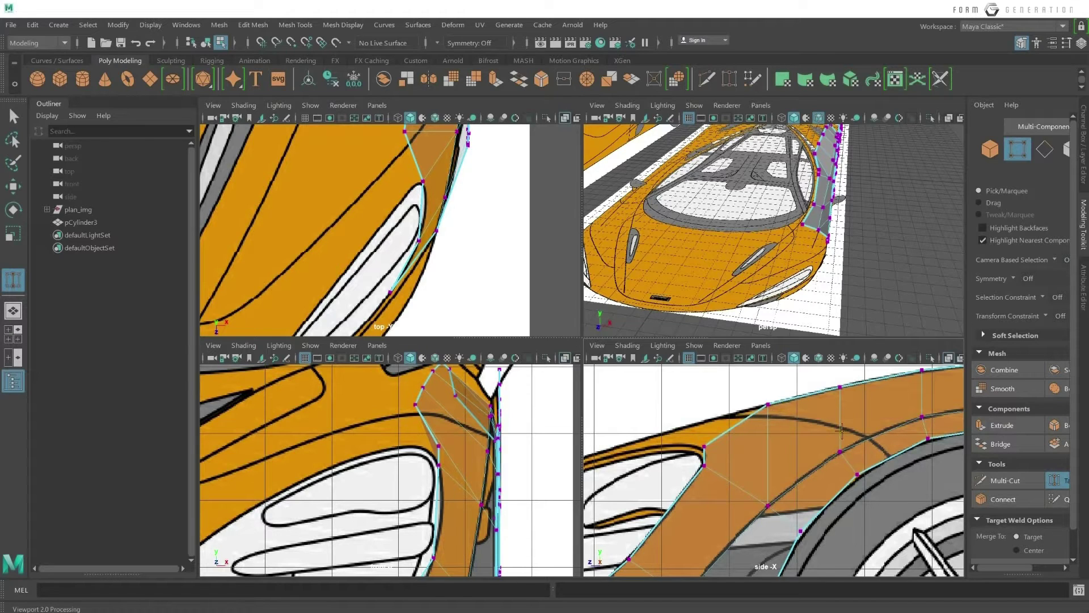
middle_click_drag(878, 472, 814, 450, "alt")
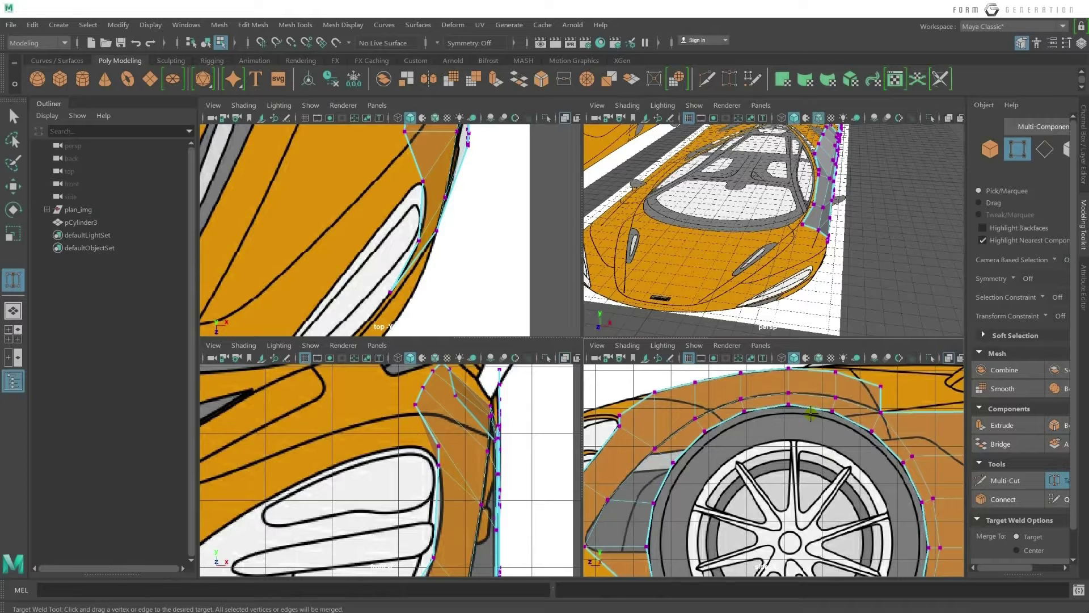
left_click_drag(810, 413, 687, 463)
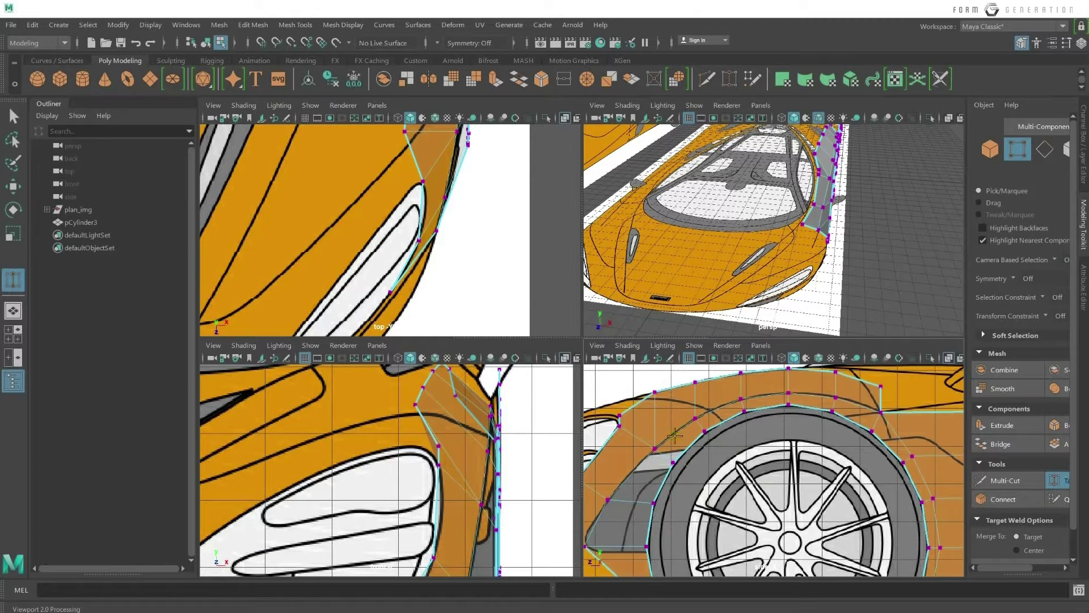
Select the corner vertex above the headlight and return to the Select Tool.
scroll(637, 421, "up", 2)
scroll(658, 420, "up", 2)
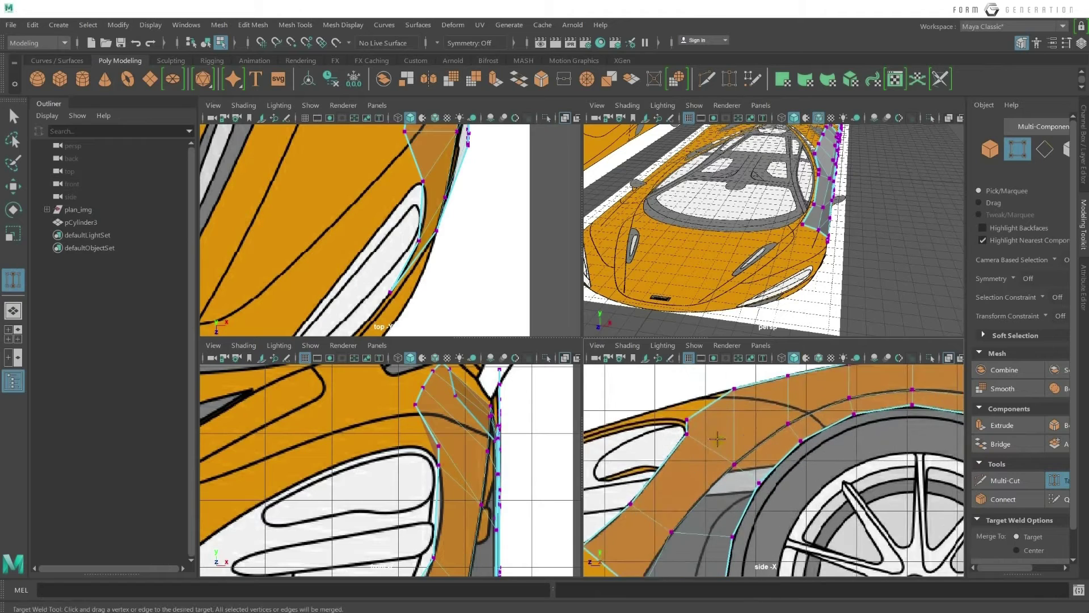
scroll(680, 421, "up", 2)
scroll(705, 421, "up", 2)
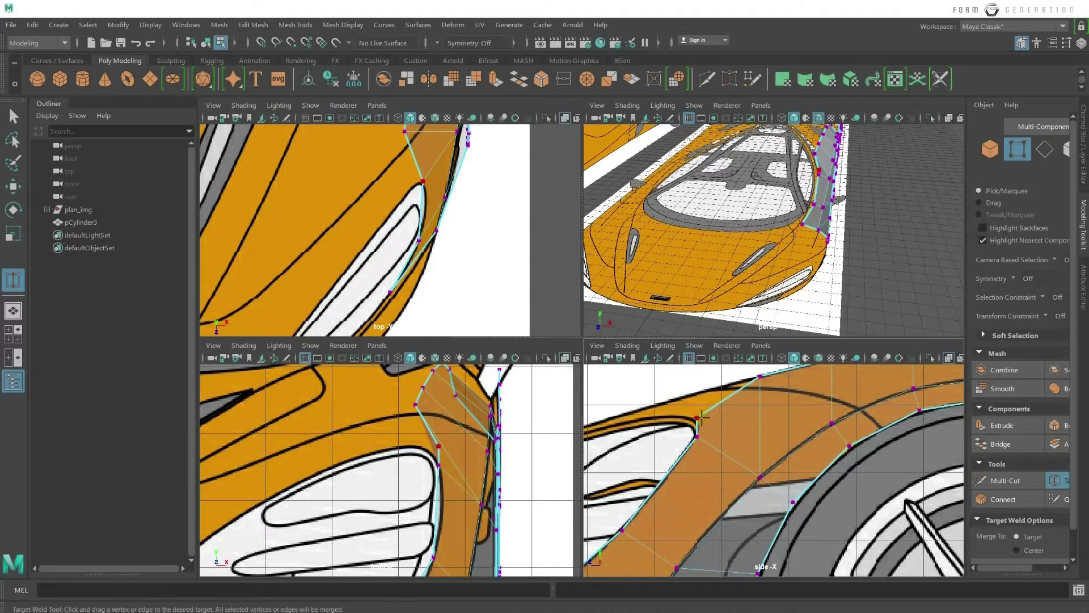
mouse_move(702, 419)
right_mouse_down()
mouse_move(718, 440)
mouse_move(696, 419)
right_mouse_up()
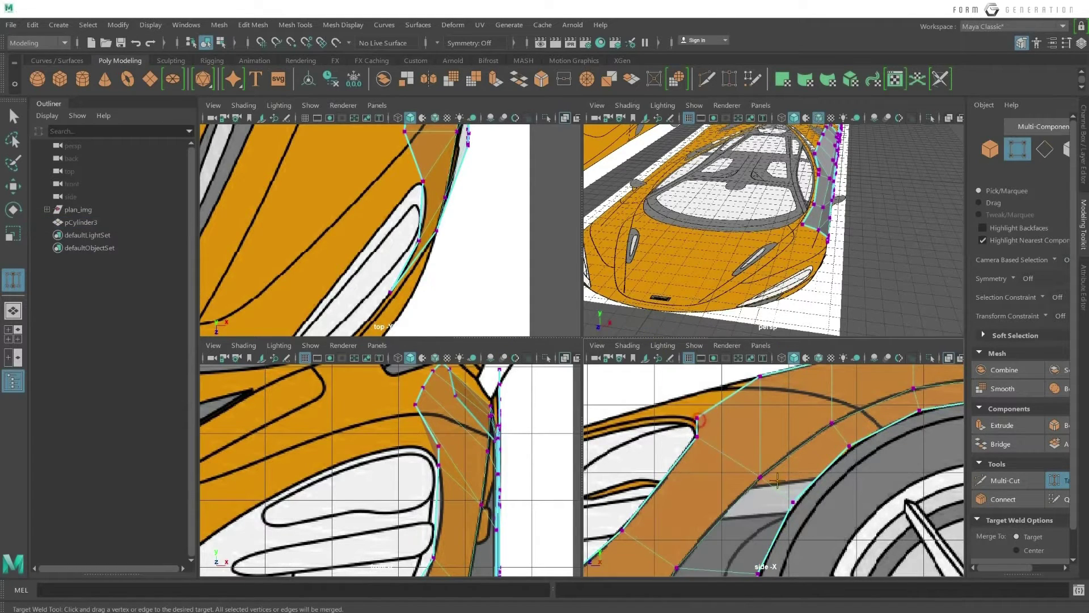
left_click(697, 418)
key("q")
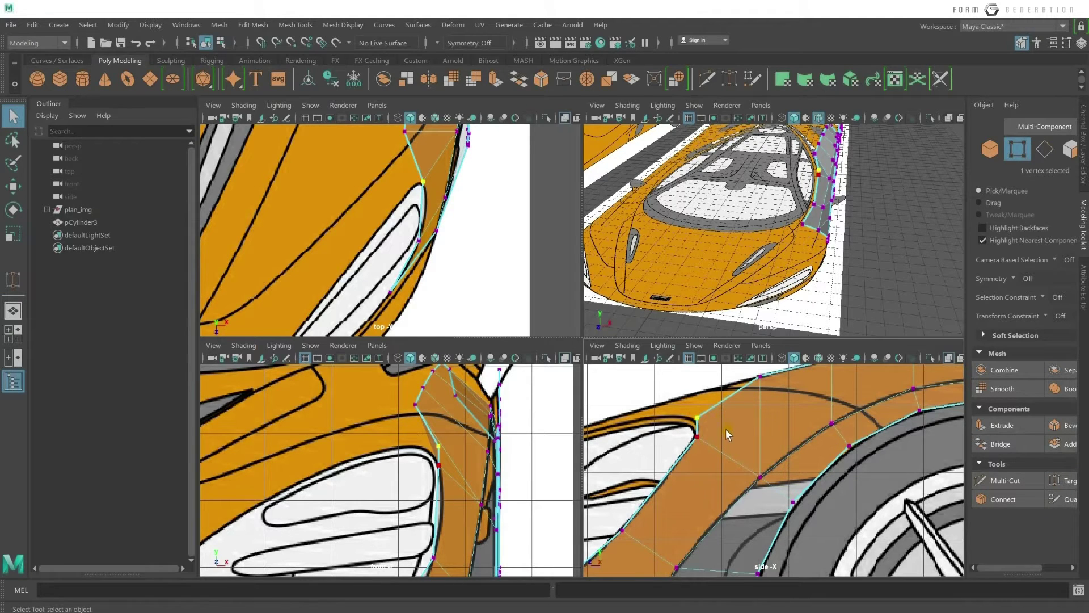
In the front view, slide the top-corner vertex left along X and nudge it slightly up.
key("w")
middle_click_drag(698, 424, 703, 442, "alt")
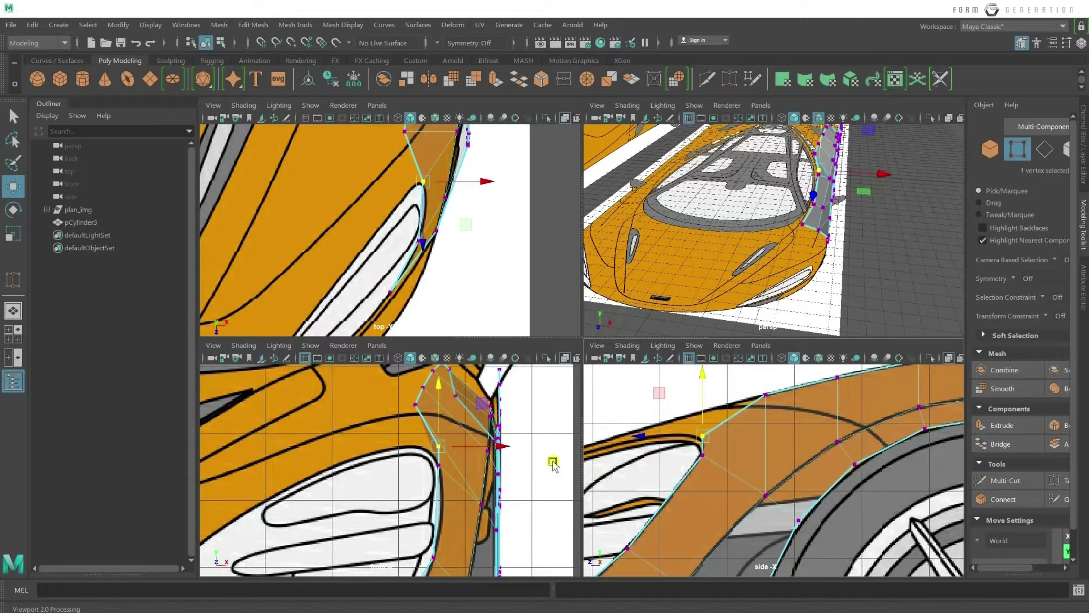
left_click_drag(479, 450, 457, 449)
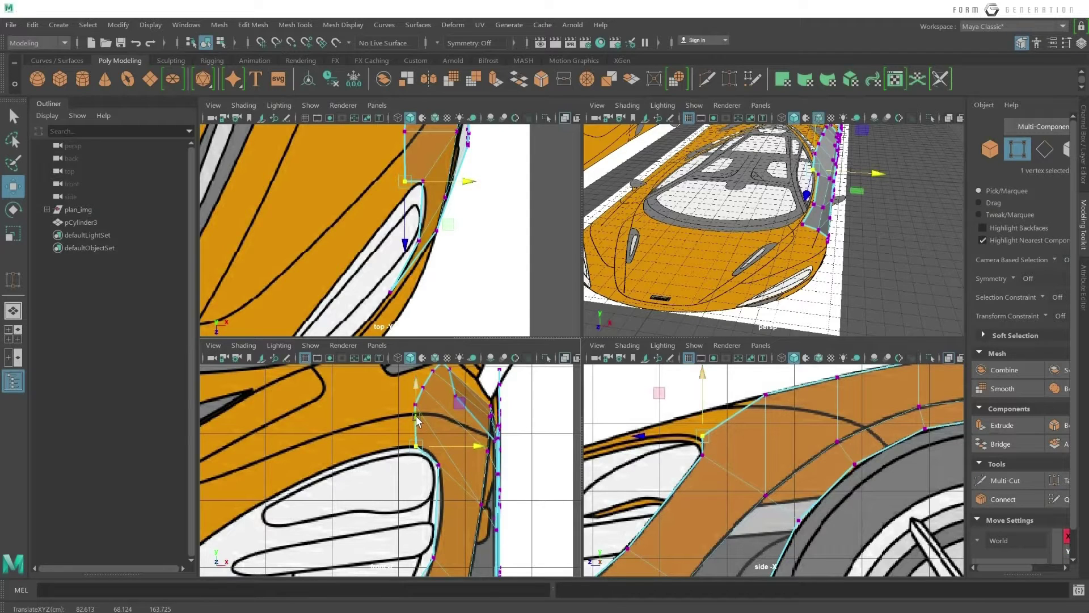
left_click_drag(417, 421, 418, 419)
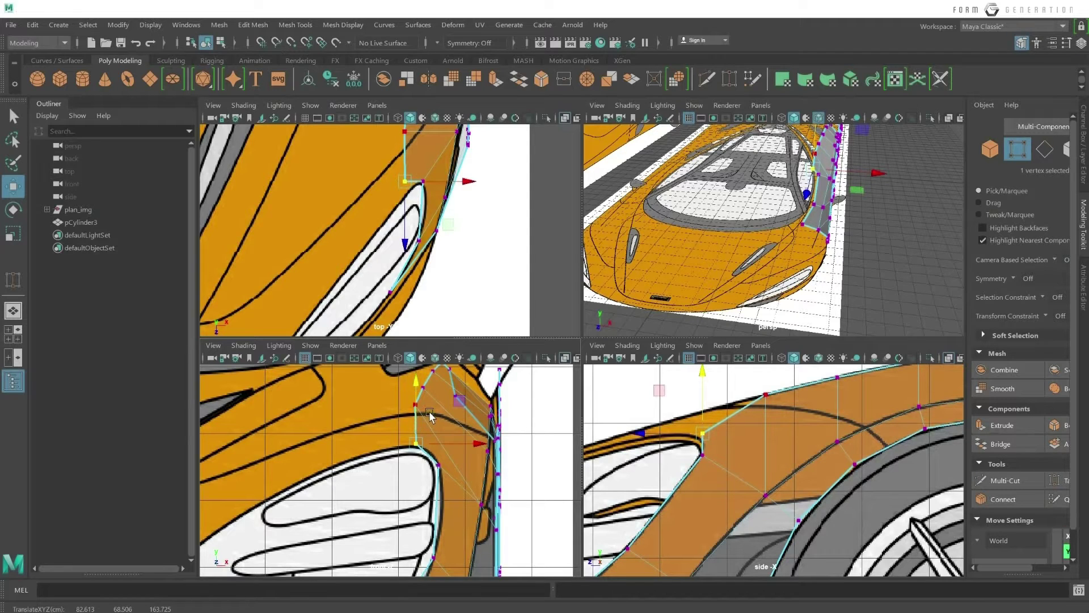
left_click(446, 445)
left_click_drag(447, 448, 444, 448)
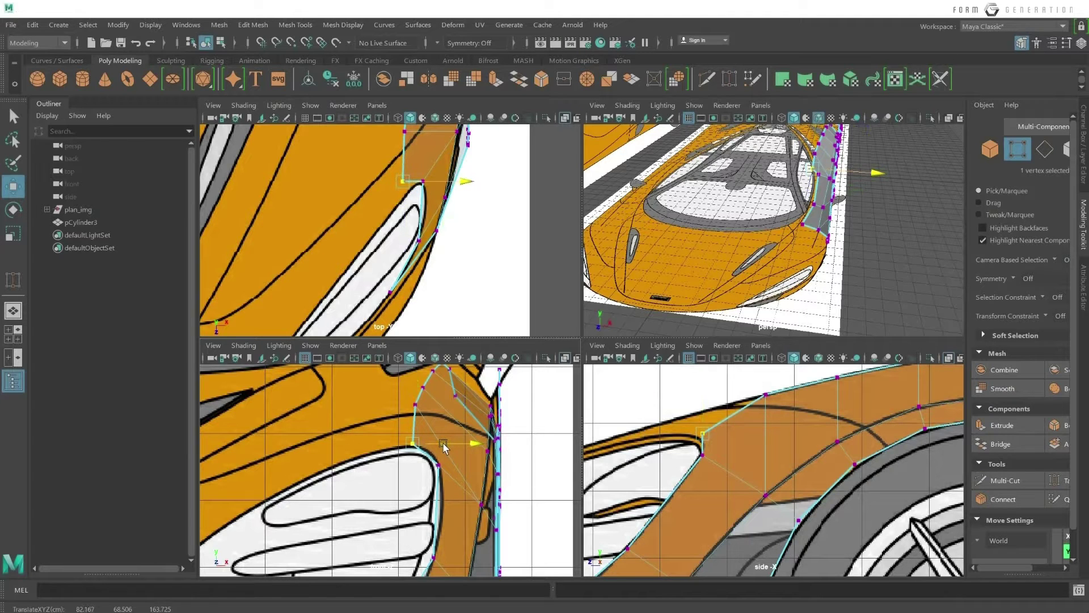
Move the panel's top-corner vertex left onto the blueprint outline in the side view.
scroll(828, 181, "up", 3)
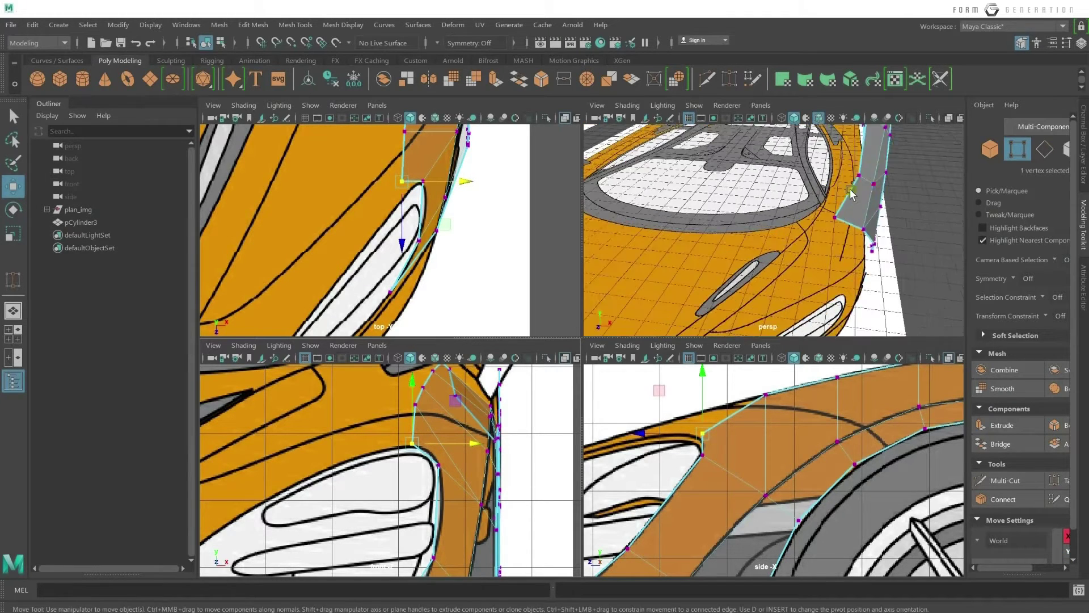
mouse_move(795, 204)
left_mouse_down("alt")
mouse_move(745, 235)
mouse_move(792, 232)
mouse_move(771, 224)
left_mouse_up("alt")
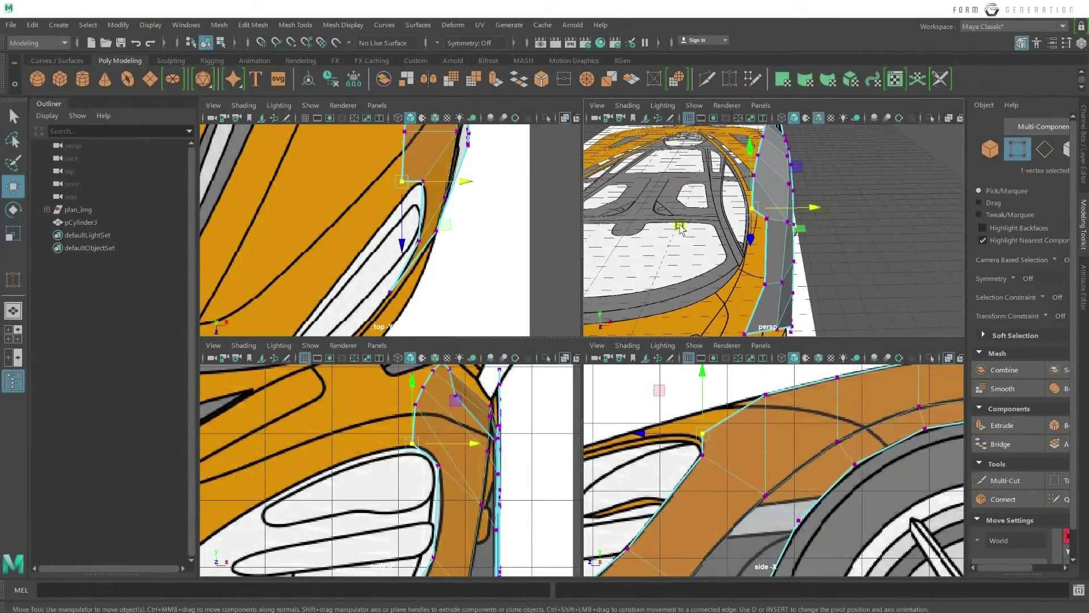
left_click(417, 409)
scroll(755, 461, "up", 2)
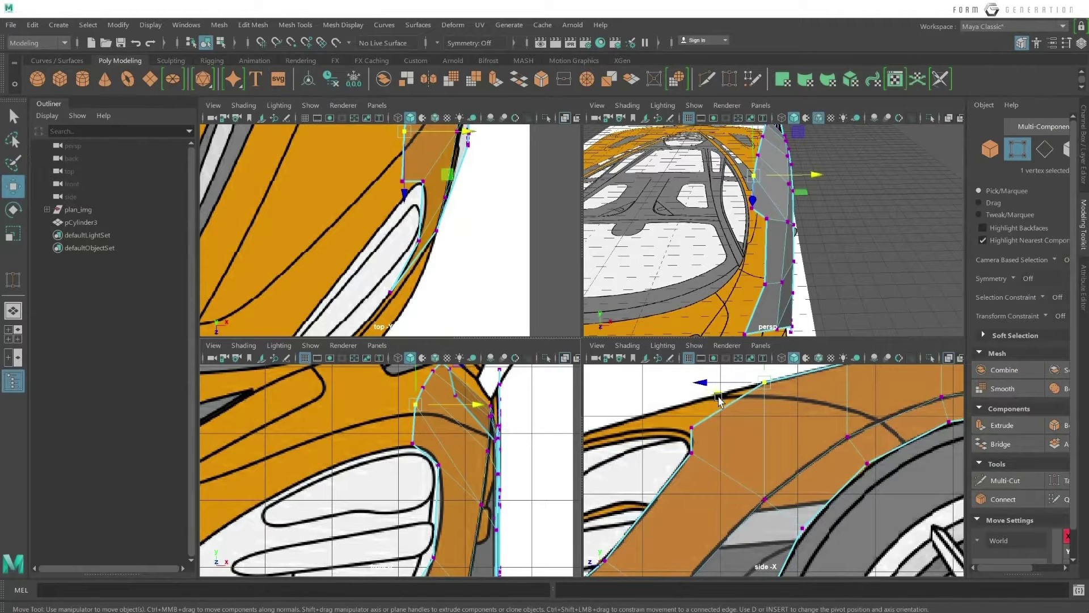
middle_click_drag(757, 429, 756, 455, "alt")
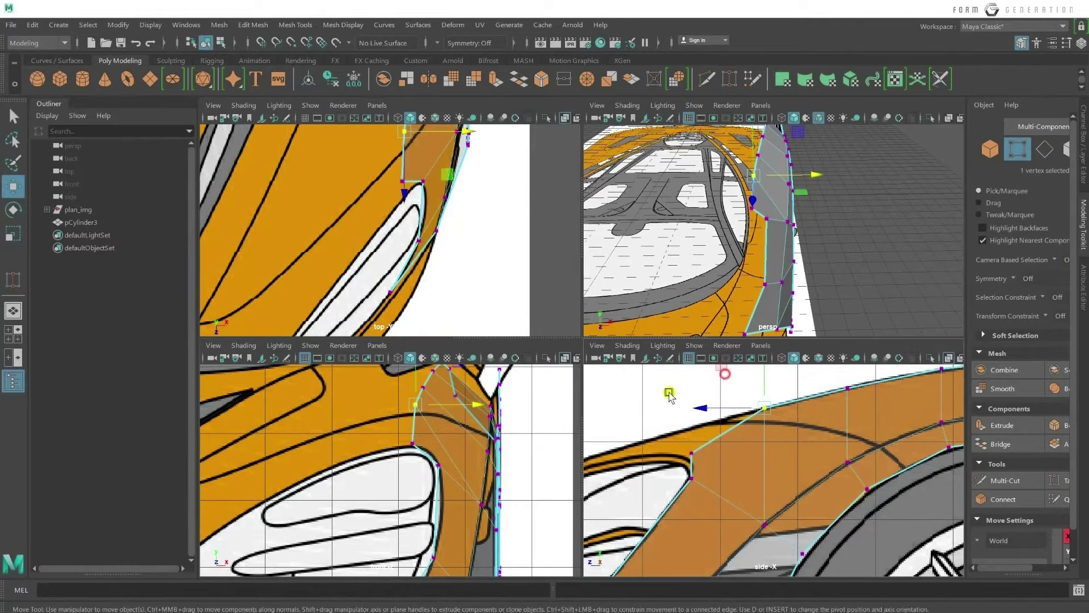
left_click(733, 381)
left_click_drag(777, 421, 653, 399)
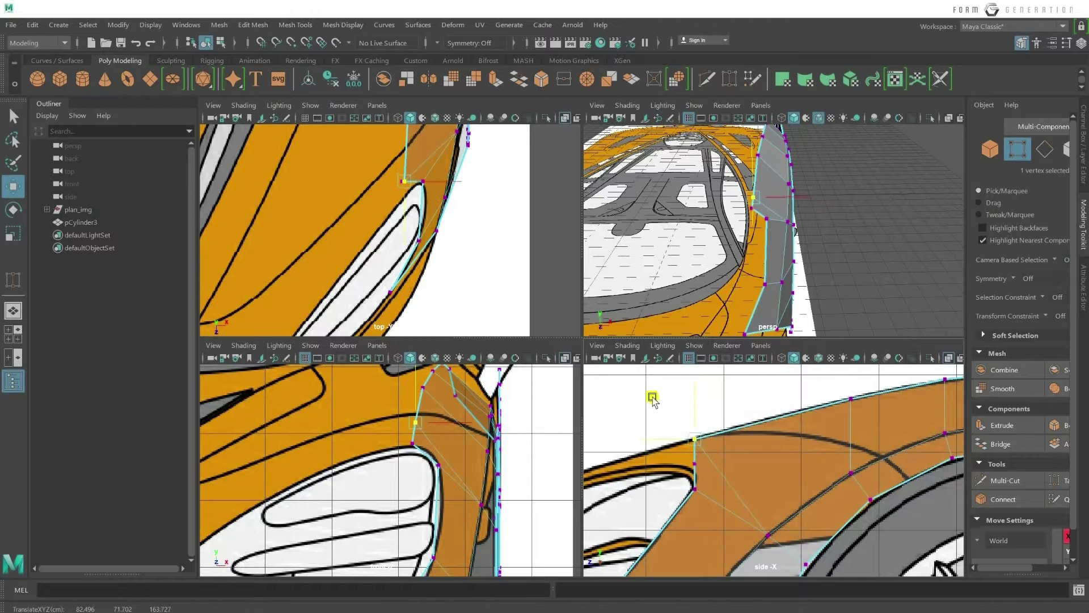
In the top view, pull the neighbouring corner vertex up-left onto the outline.
middle_click_drag(425, 185, 425, 233, "alt")
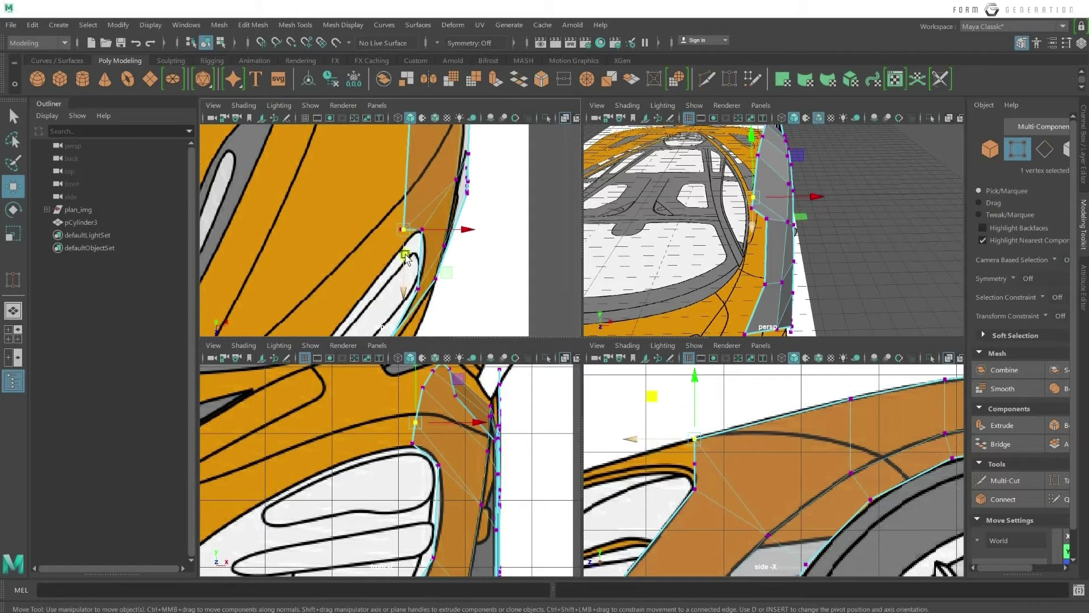
left_click_drag(425, 230, 403, 226)
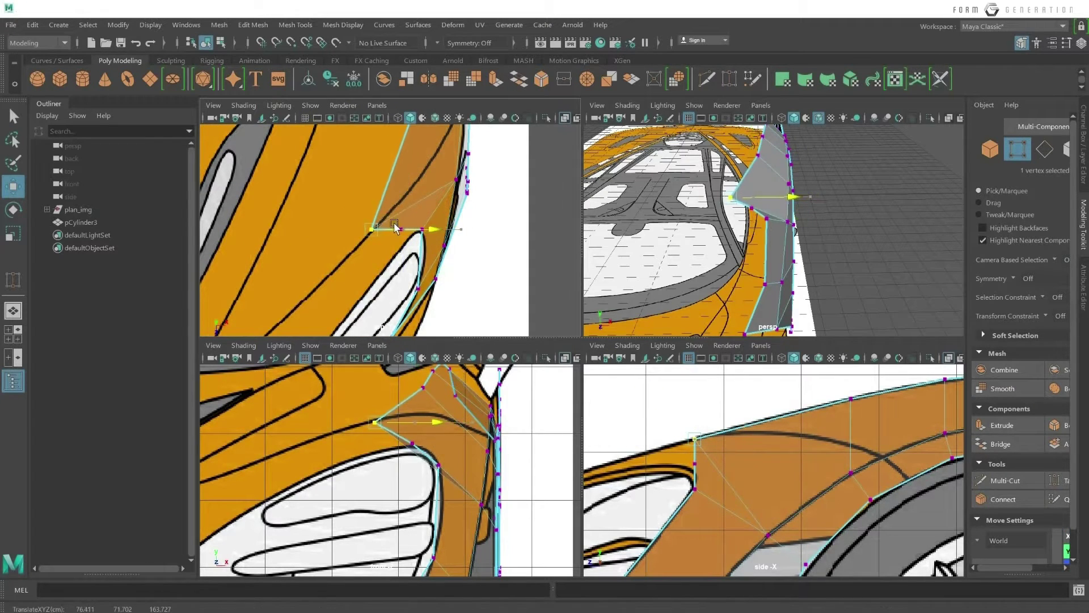
key("ctrl+z")
key("ctrl+z")
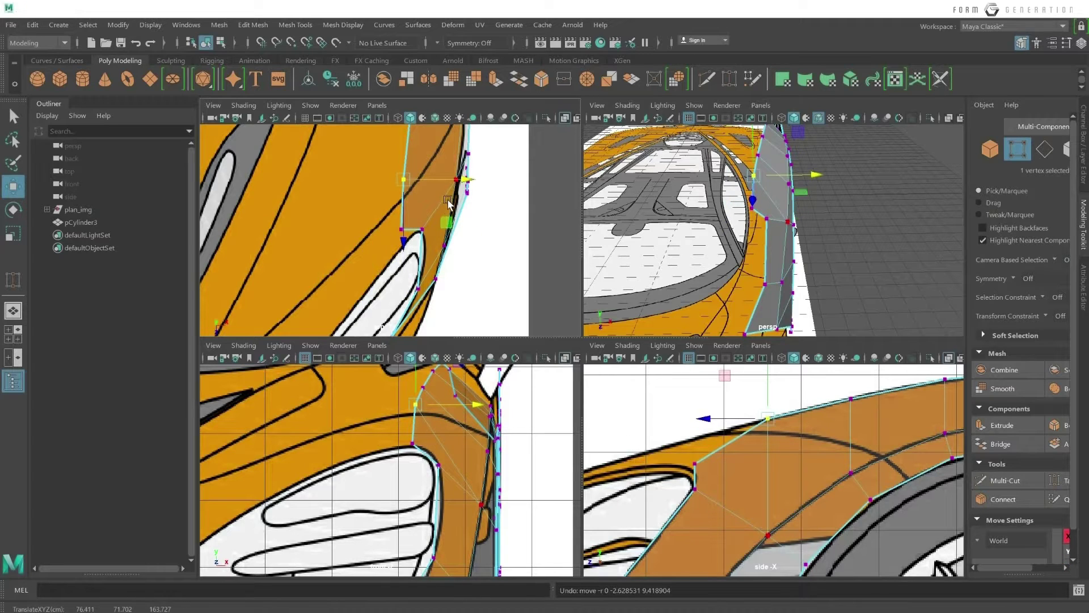
left_click(401, 229)
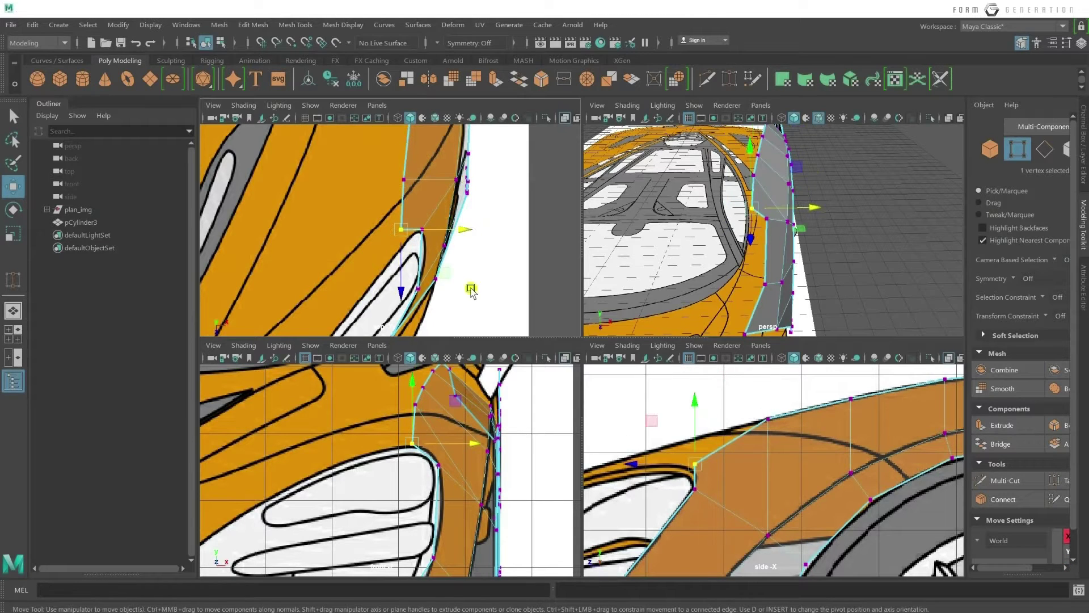
left_click(401, 229)
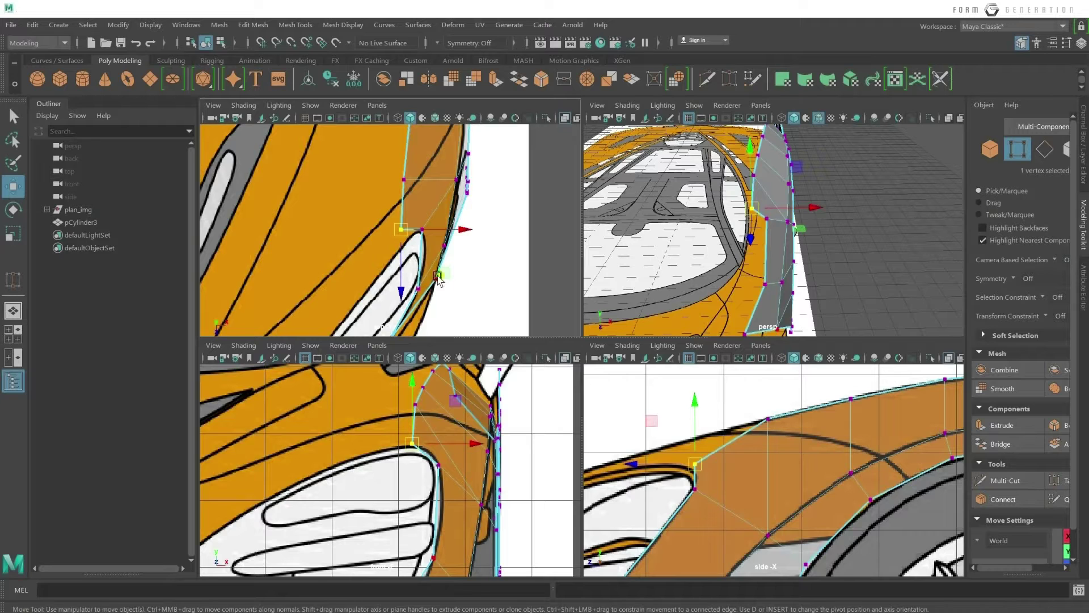
middle_click_drag(438, 278, 424, 248)
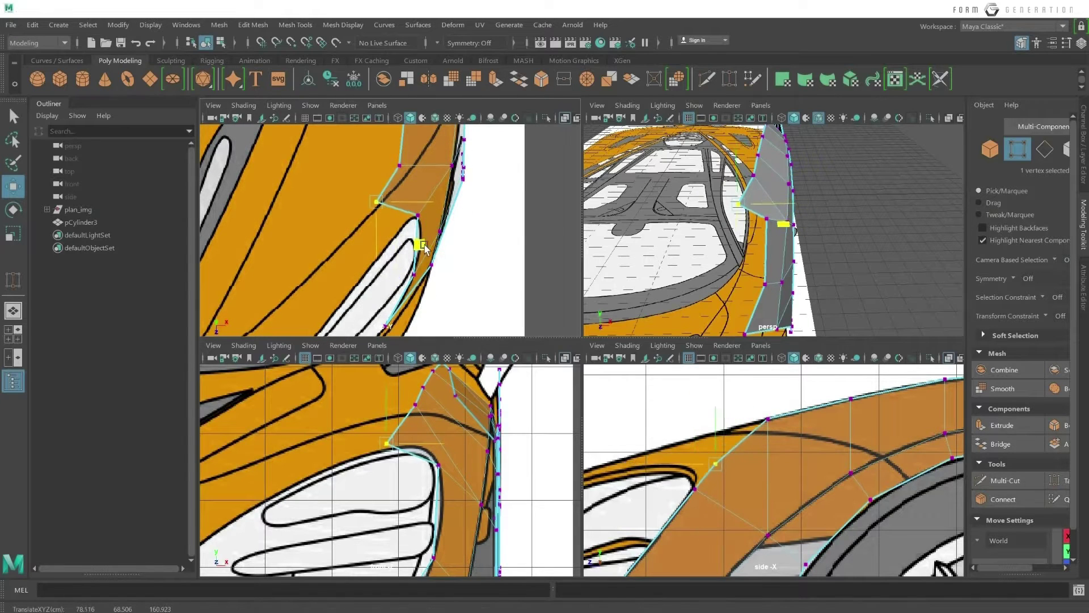
Raise the corner vertex to match the side-view outline and nudge it slightly left.
middle_click_drag(395, 190, 413, 235, "alt")
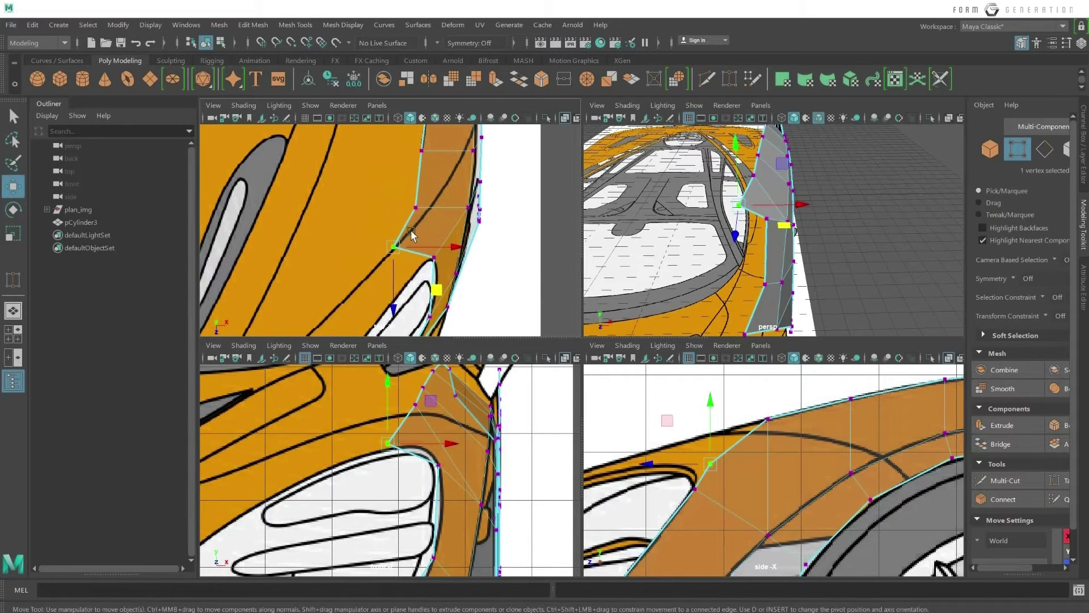
mouse_move(711, 432)
left_mouse_down()
mouse_move(715, 401)
mouse_move(666, 397)
left_mouse_up()
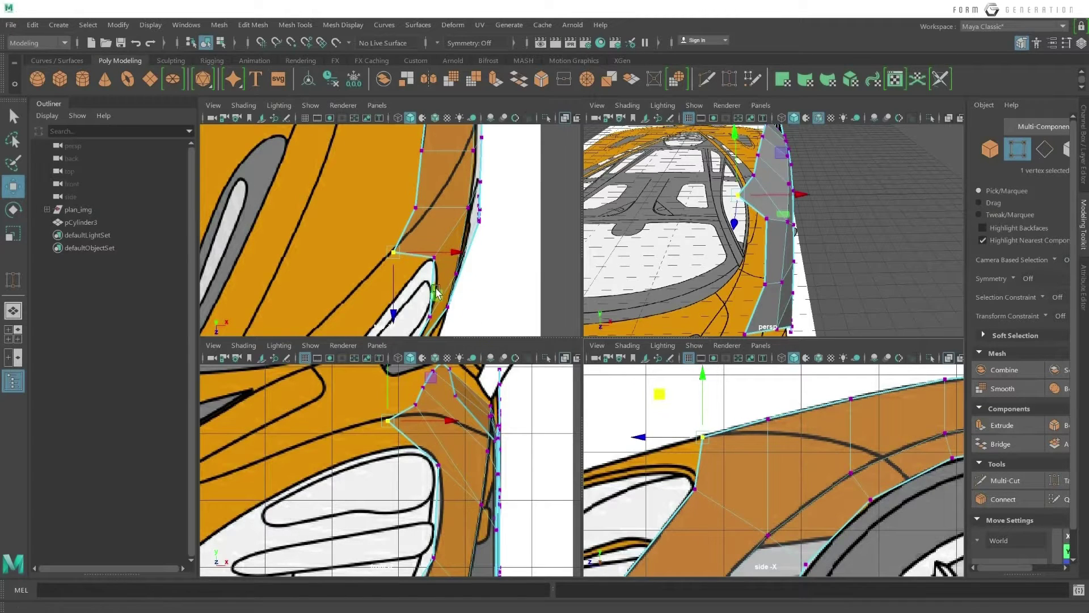
left_click_drag(437, 300, 432, 297)
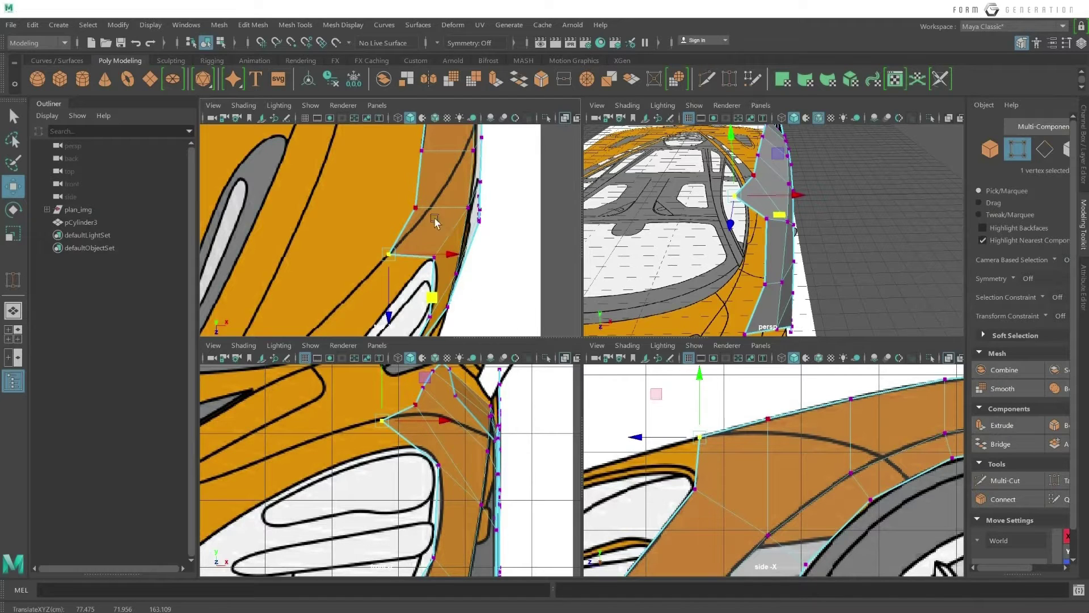
middle_click_drag(438, 260, 489, 180, "alt")
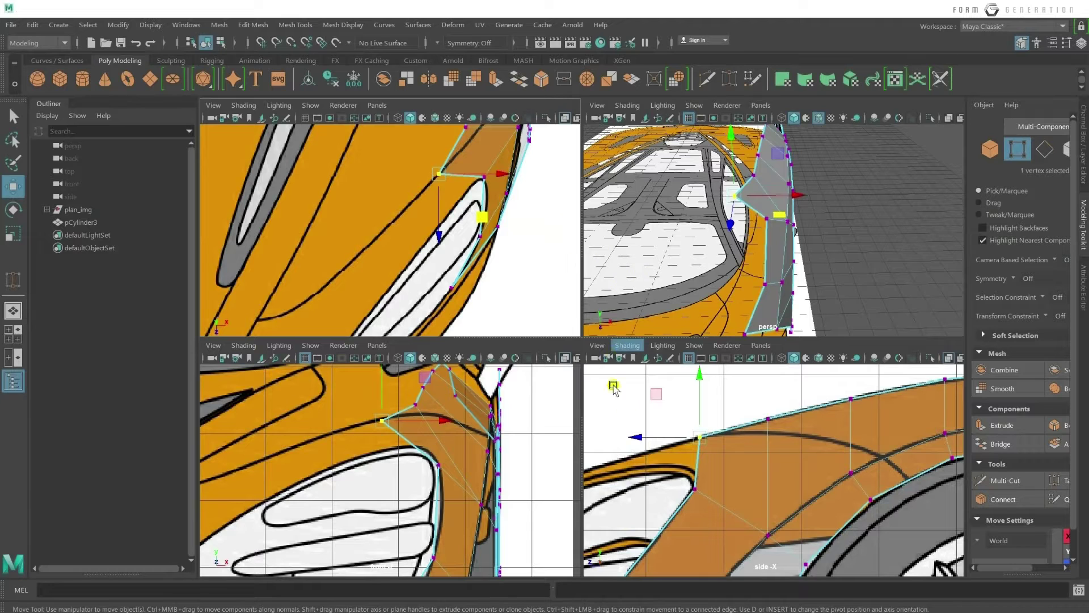
mouse_move(736, 442)
middle_mouse_down("alt")
mouse_move(747, 423)
mouse_move(767, 430)
middle_mouse_up("alt")
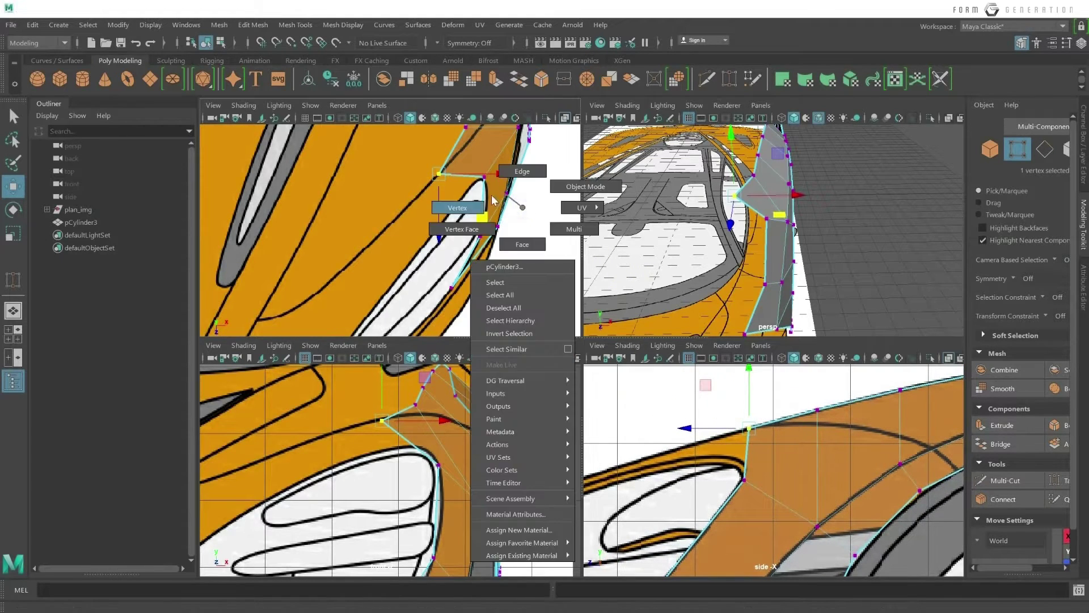
Extrude the panel's top border edge into a new strip stretching toward the hood.
right_click_drag(521, 210, 518, 184)
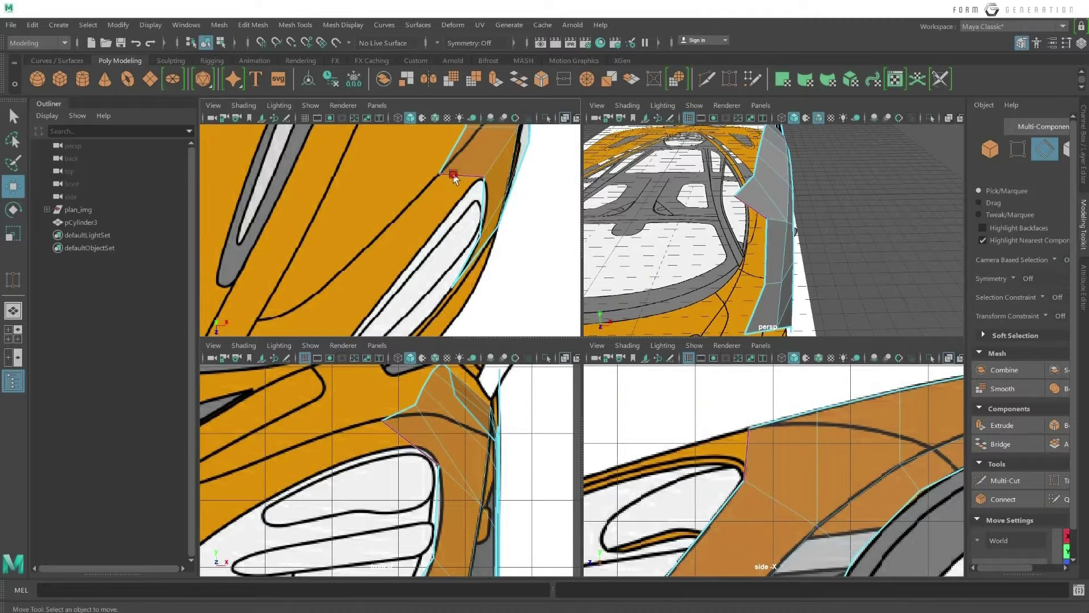
left_click(454, 179)
mouse_move(507, 215)
left_mouse_down("shift")
mouse_move(450, 278)
mouse_move(442, 267)
left_mouse_up("shift")
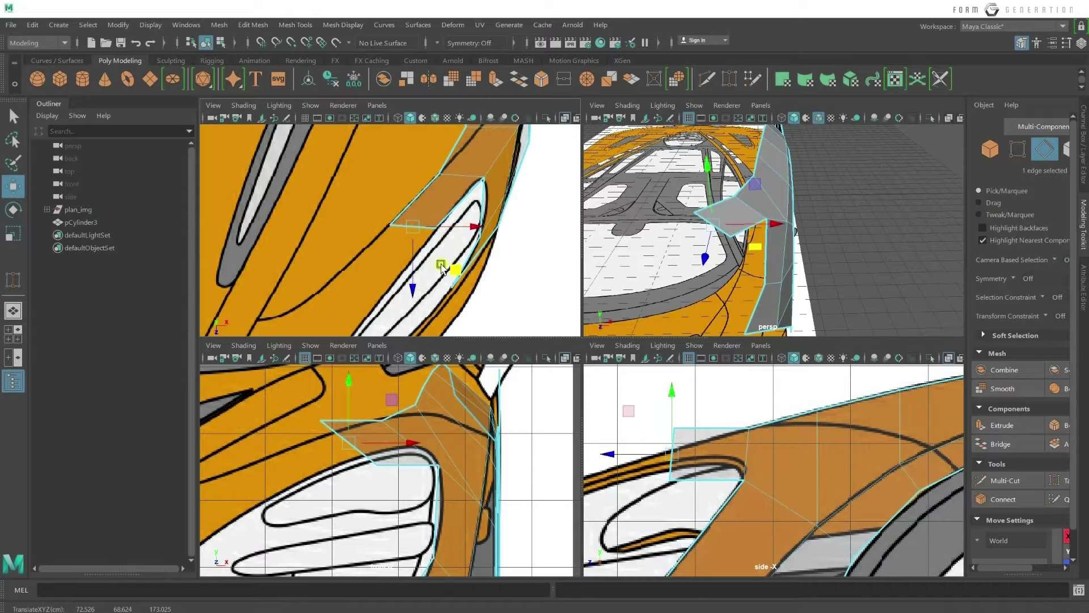
middle_click_drag(443, 267, 519, 222, "alt")
left_click_drag(519, 221, 427, 288, "shift")
middle_click_drag(427, 288, 487, 175, "alt")
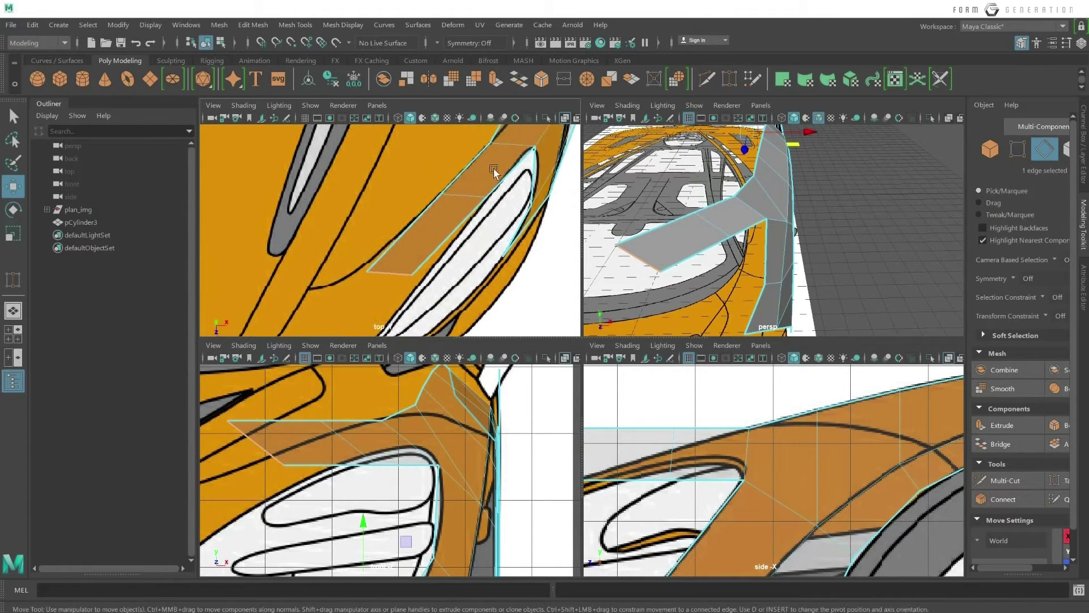
Fit the new strip's lower-right and left-end vertices to the top-view outline.
right_click(483, 180)
left_click(420, 181)
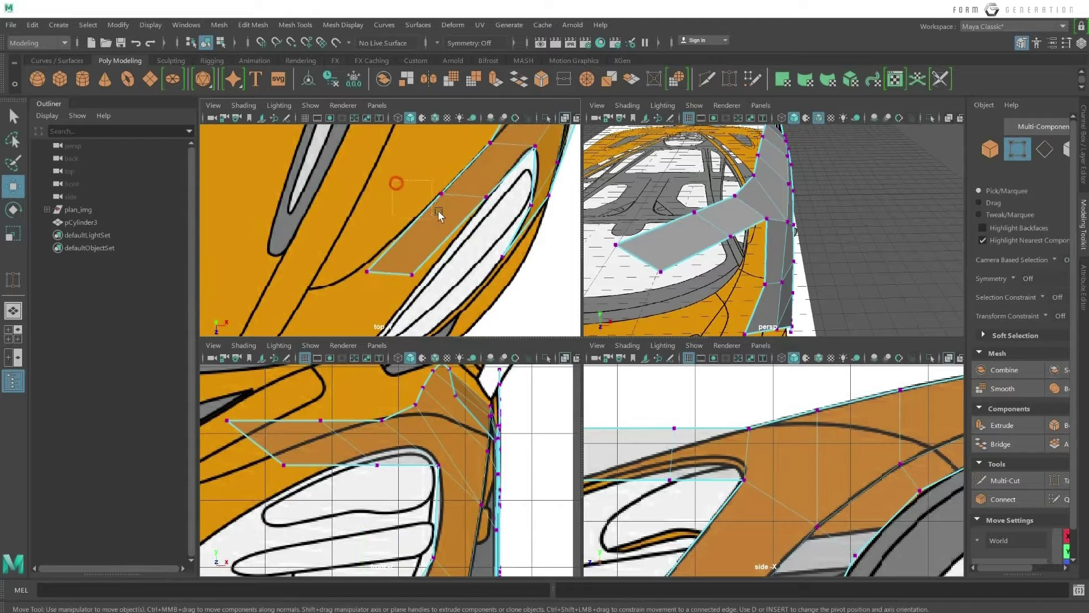
left_click(491, 198)
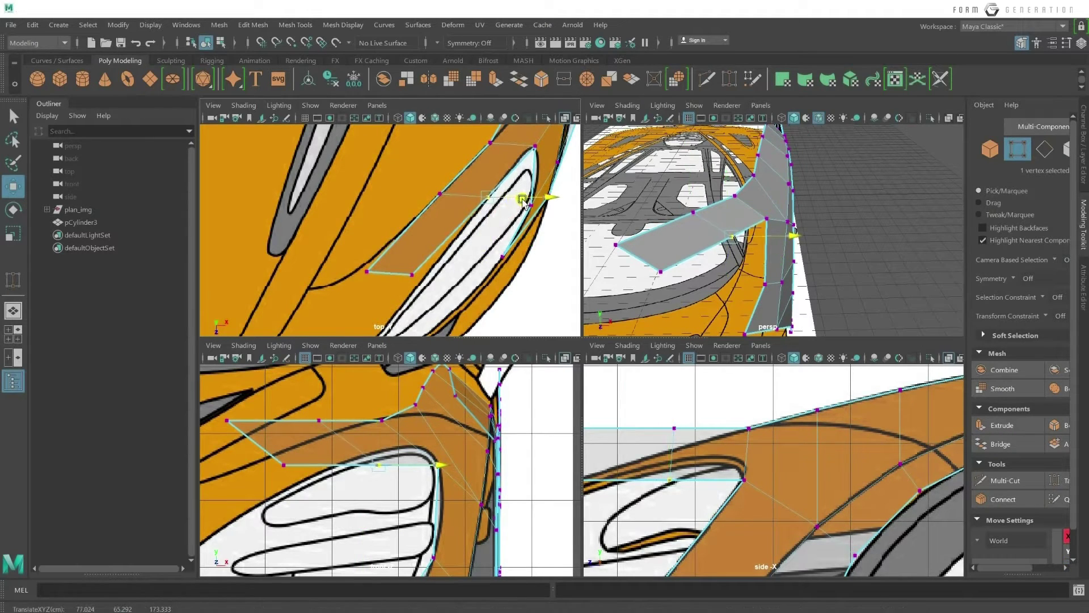
middle_click_drag(387, 274, 430, 218, "alt")
left_click(454, 219)
mouse_move(471, 220)
left_mouse_down()
mouse_move(493, 219)
mouse_move(433, 222)
left_mouse_up()
left_click(399, 200)
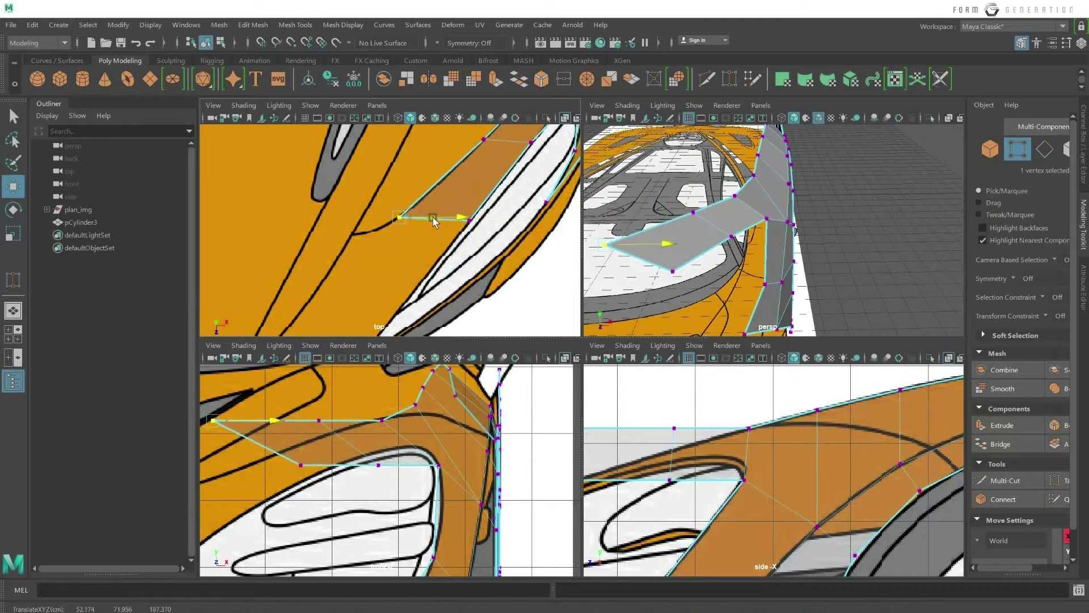
mouse_move(495, 316)
middle_mouse_down("alt")
mouse_move(480, 271)
mouse_move(474, 293)
middle_mouse_up("alt")
Lower the strip's lower-left vertex onto the side-view blueprint line, undoing a bad raise.
scroll(559, 438, "down", 2)
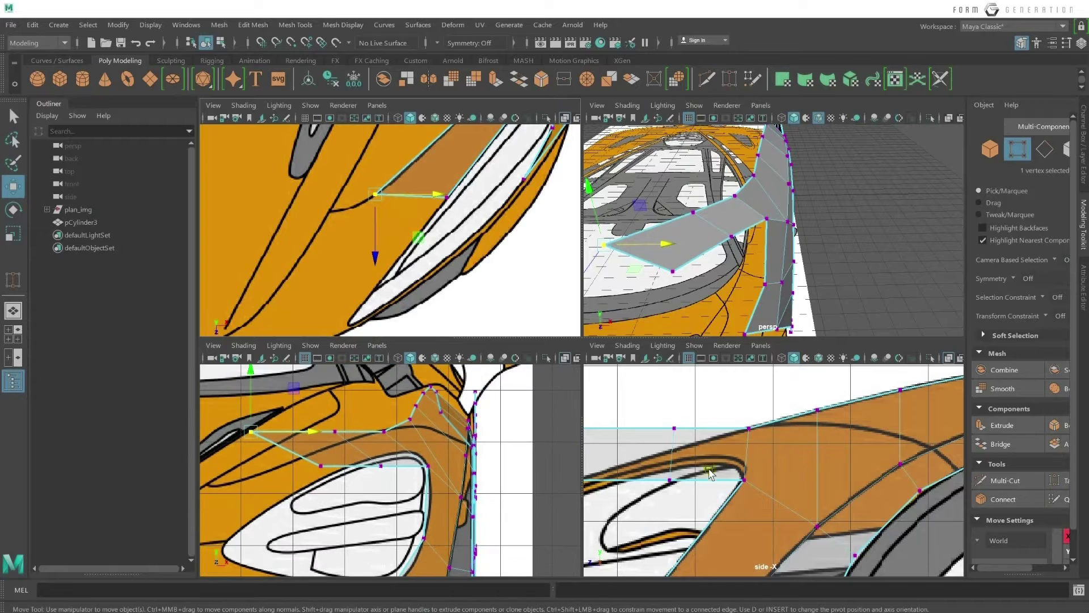
scroll(688, 479, "down", 2)
scroll(719, 426, "down", 2)
scroll(719, 426, "up", 2)
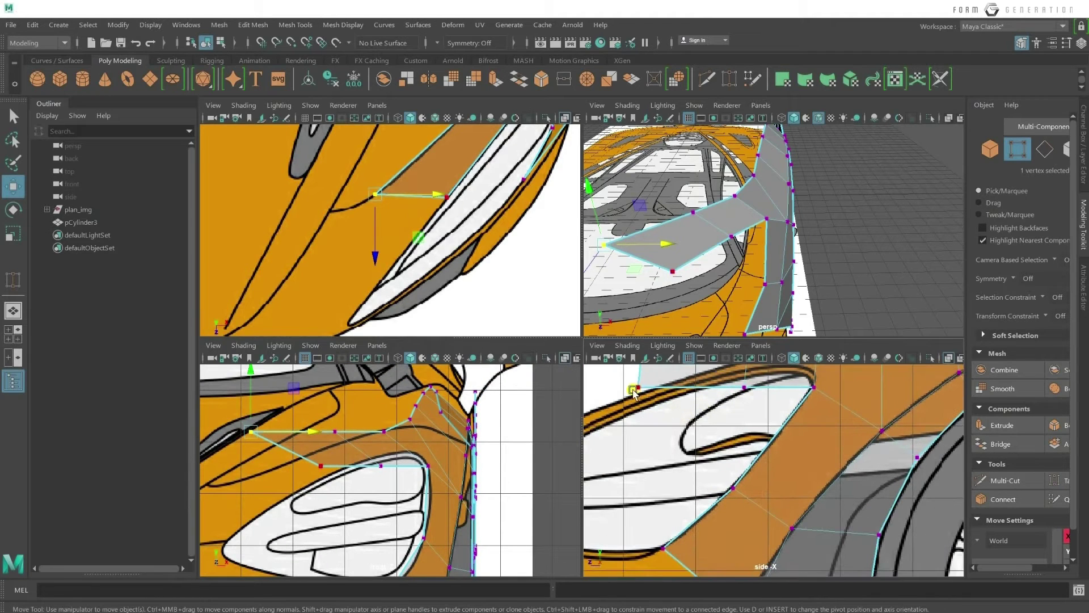
left_click(638, 388)
scroll(662, 394, "up", 2)
left_click_drag(662, 395, 674, 408)
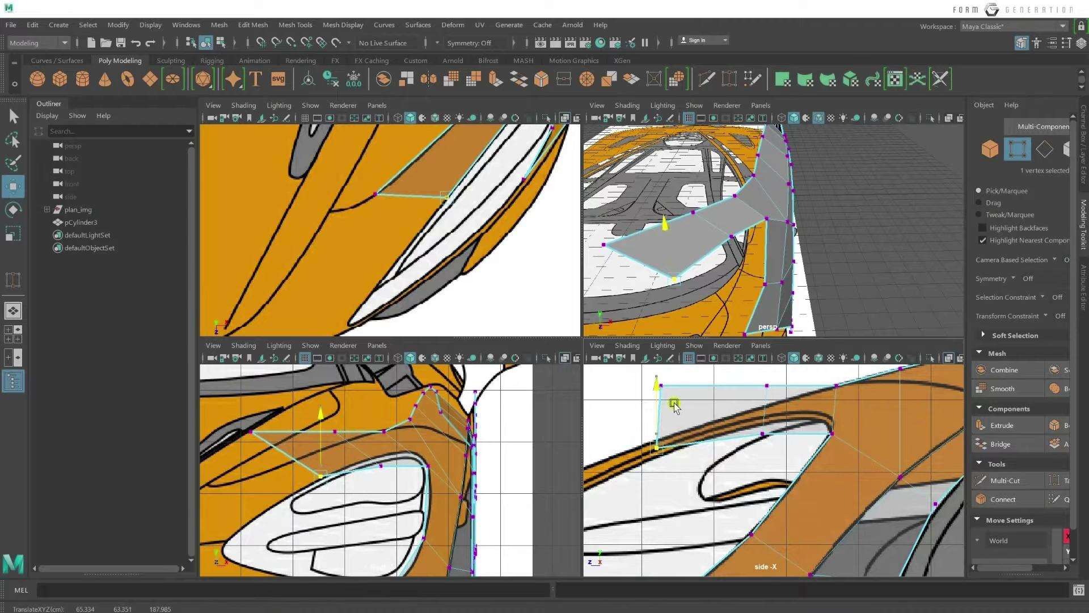
left_click(763, 433)
left_click_drag(766, 433, 767, 395)
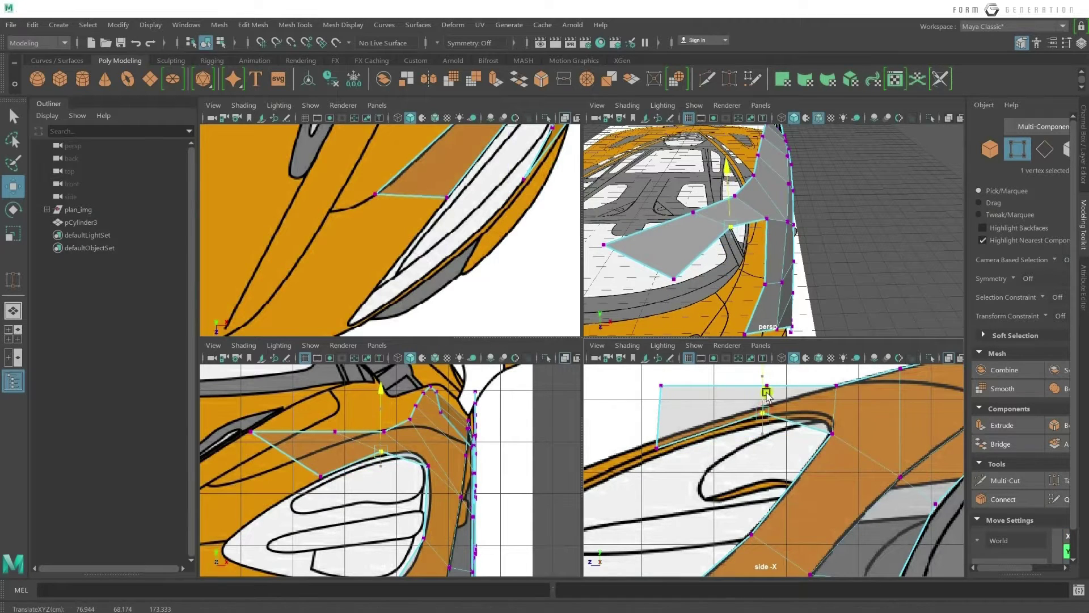
key("ctrl+z")
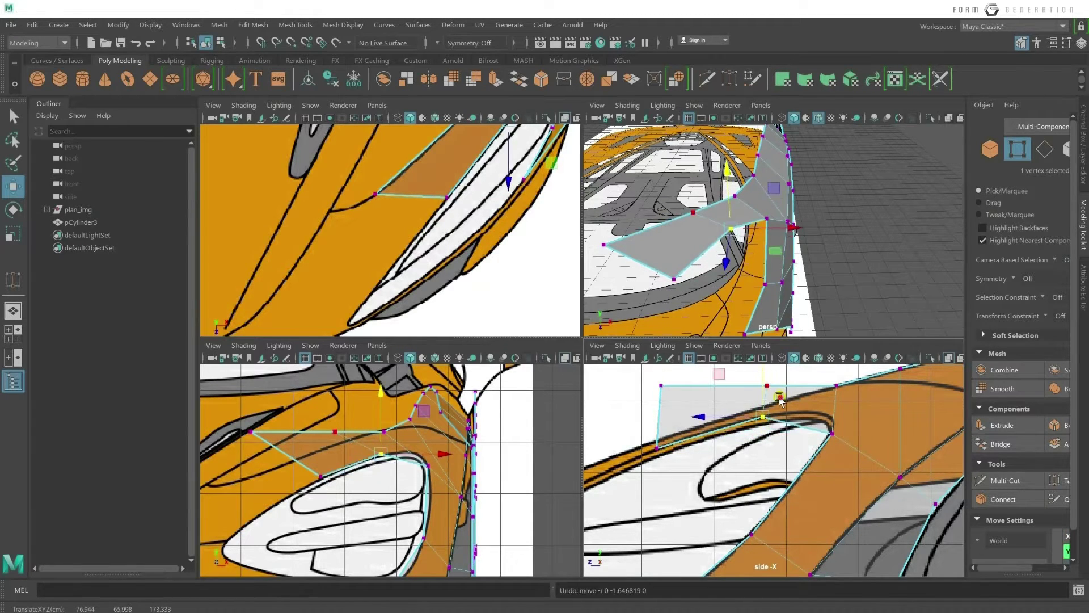
Set the upper-edge vertex and upper-left corner vertex onto the headlight line.
left_click(780, 400)
left_click_drag(780, 400, 772, 396)
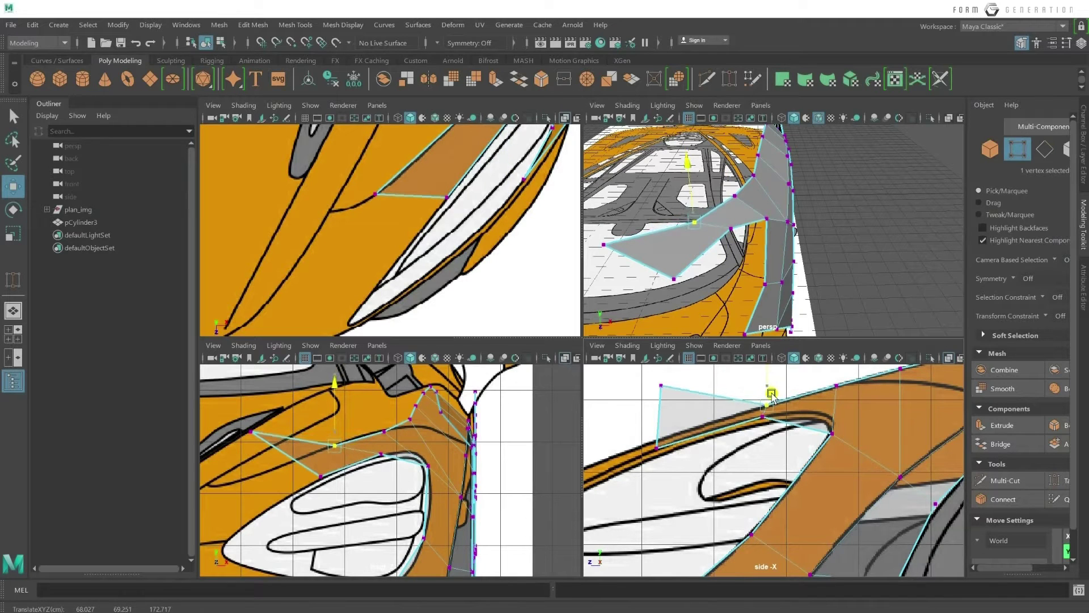
left_click(661, 385)
mouse_move(660, 386)
left_mouse_down()
mouse_move(670, 425)
mouse_move(671, 413)
left_mouse_up()
scroll(754, 280, "down", 10)
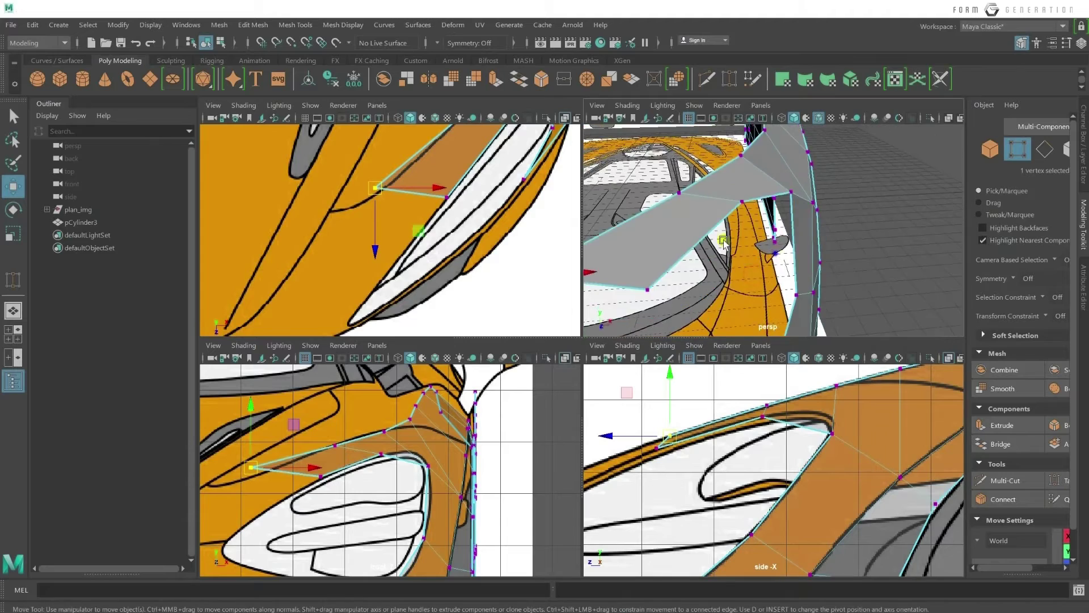
scroll(388, 468, "up", 3)
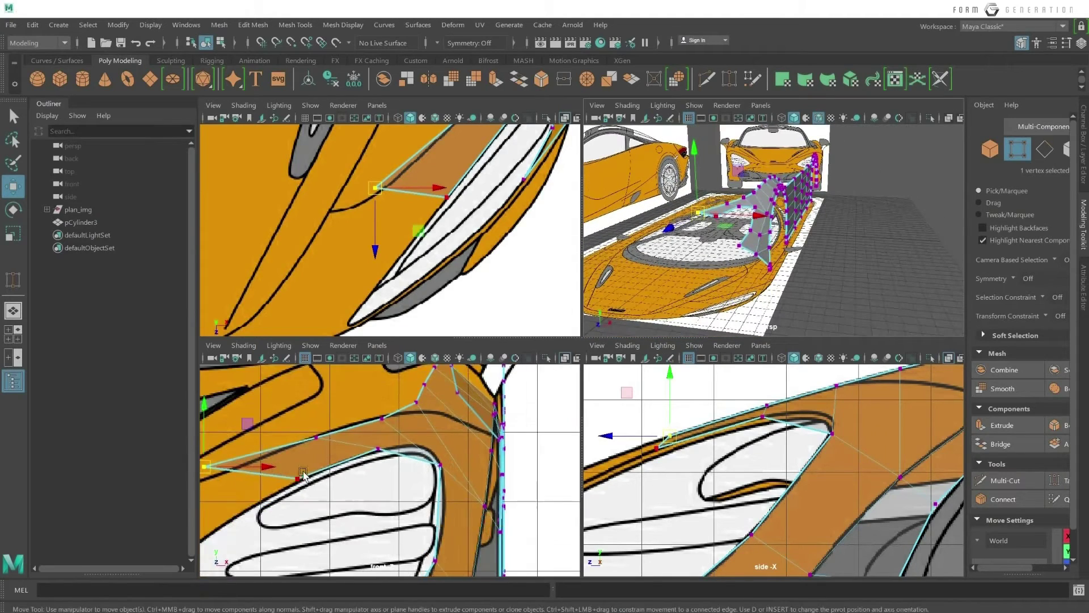
Slide the vertex along the headlight edge in the front and top views to match the outline.
left_click(300, 419)
left_click_drag(301, 419, 308, 421)
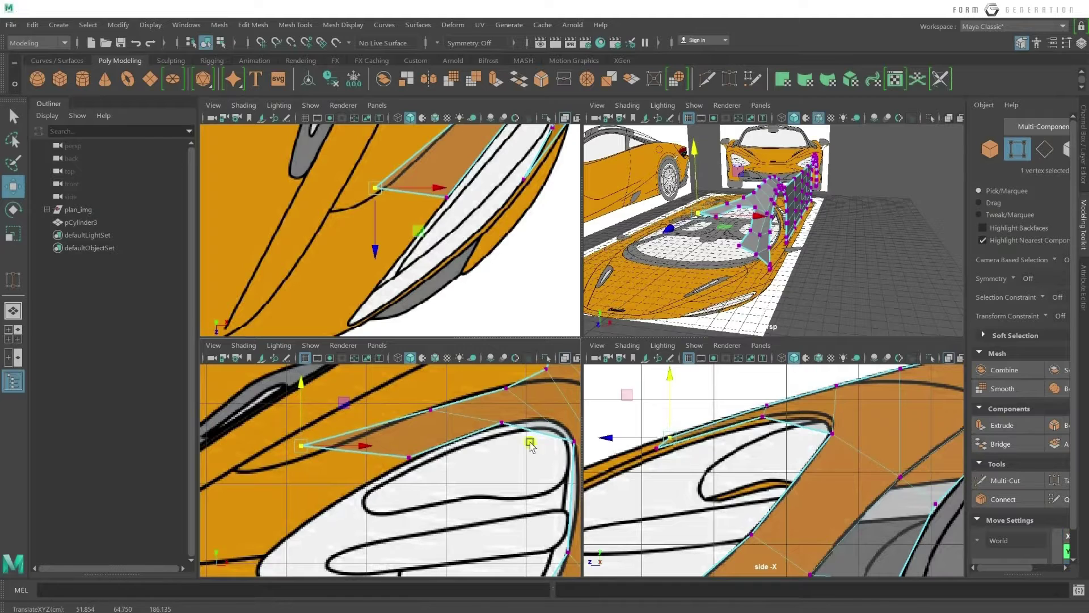
left_click_drag(346, 407, 294, 413)
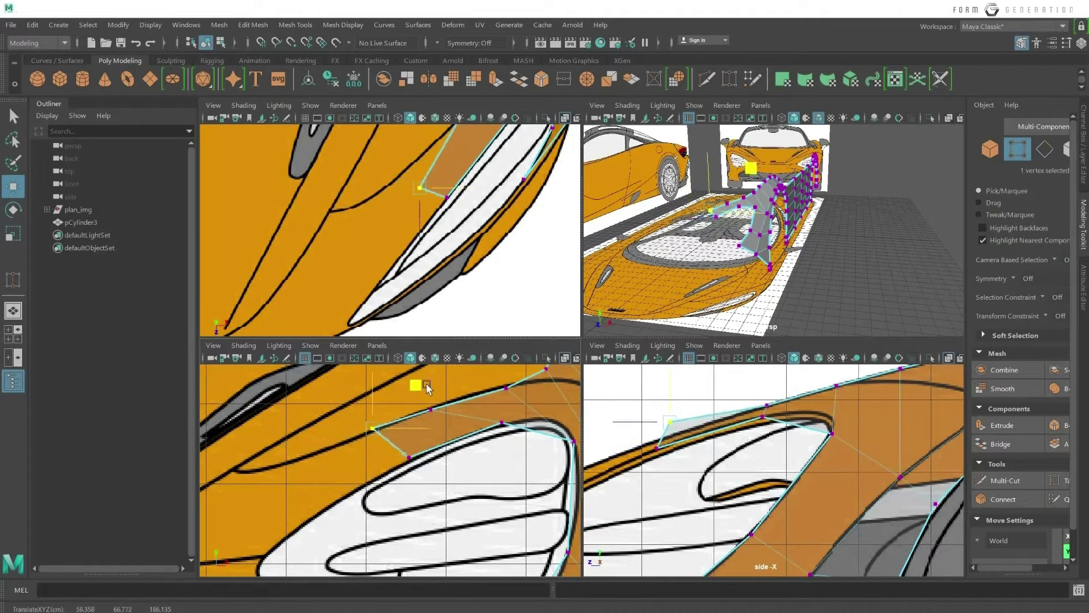
left_click_drag(294, 413, 383, 407)
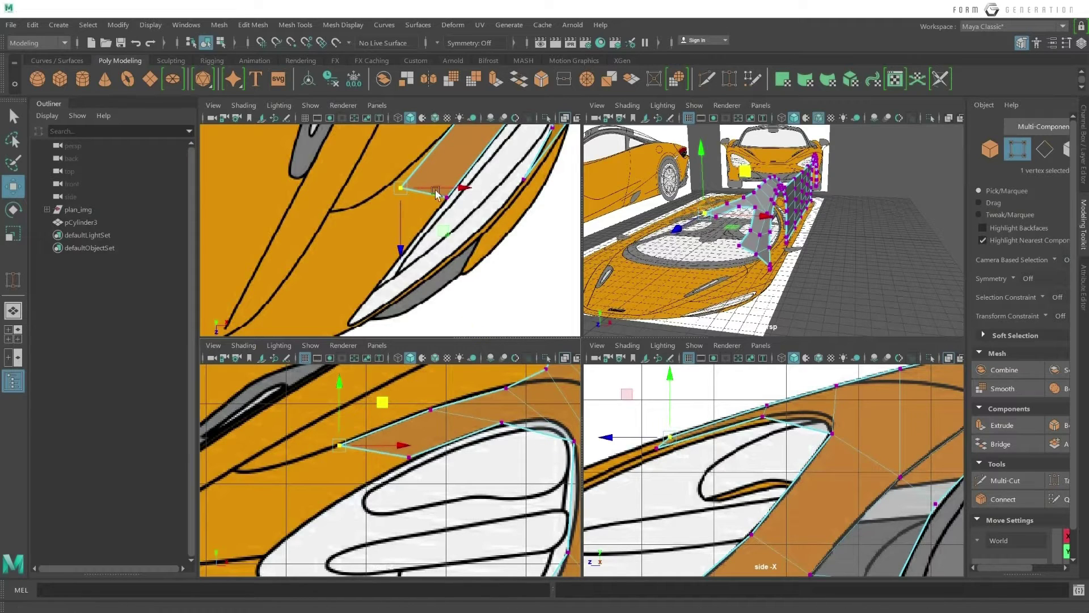
left_click_drag(449, 188, 425, 189)
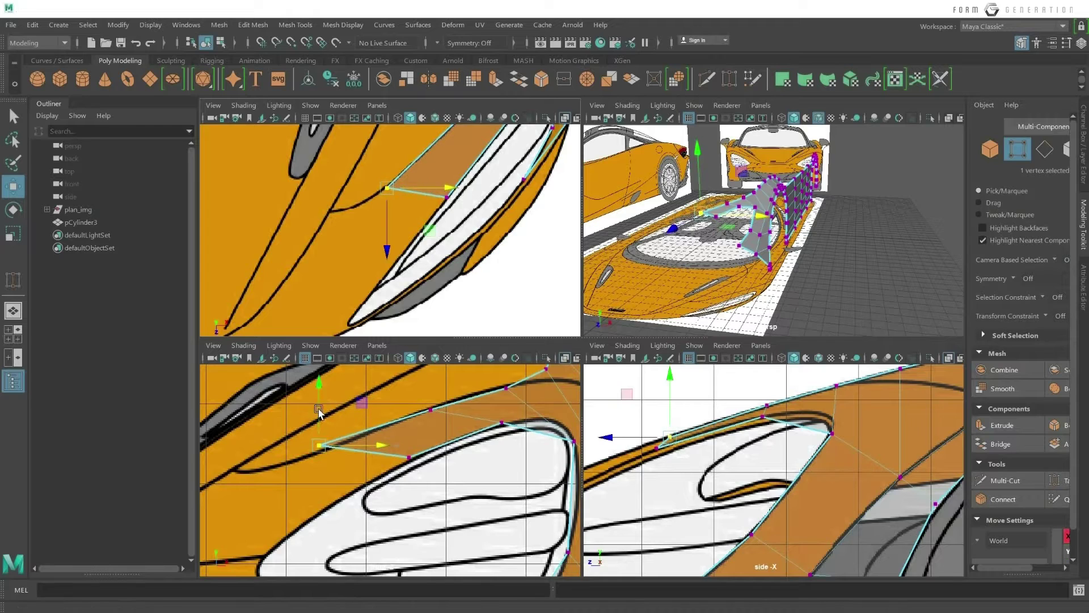
left_click_drag(320, 412, 319, 408)
key("ctrl+z")
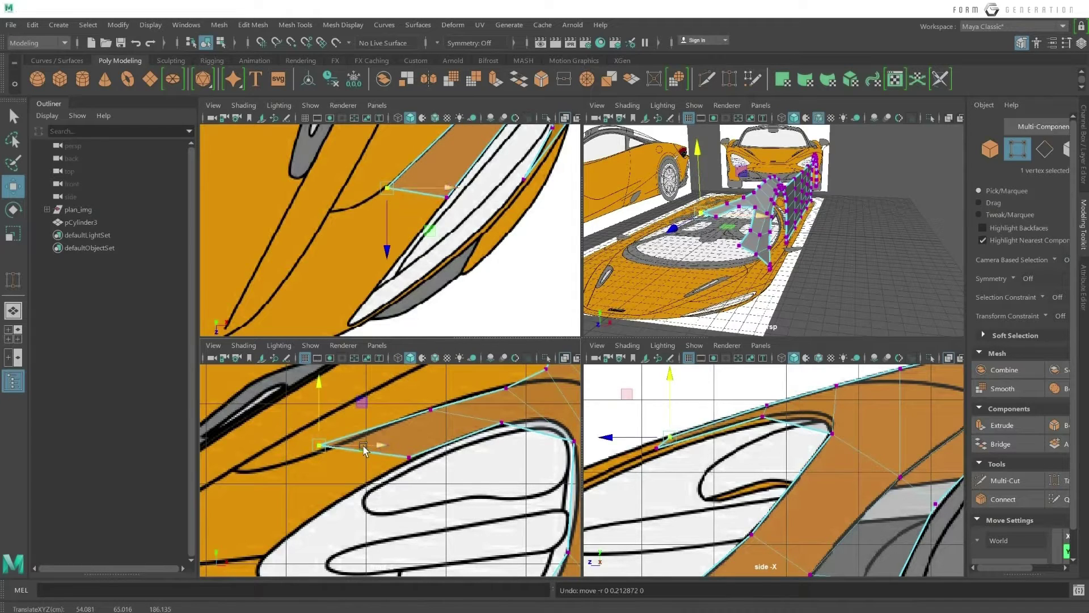
left_click_drag(364, 451, 321, 451)
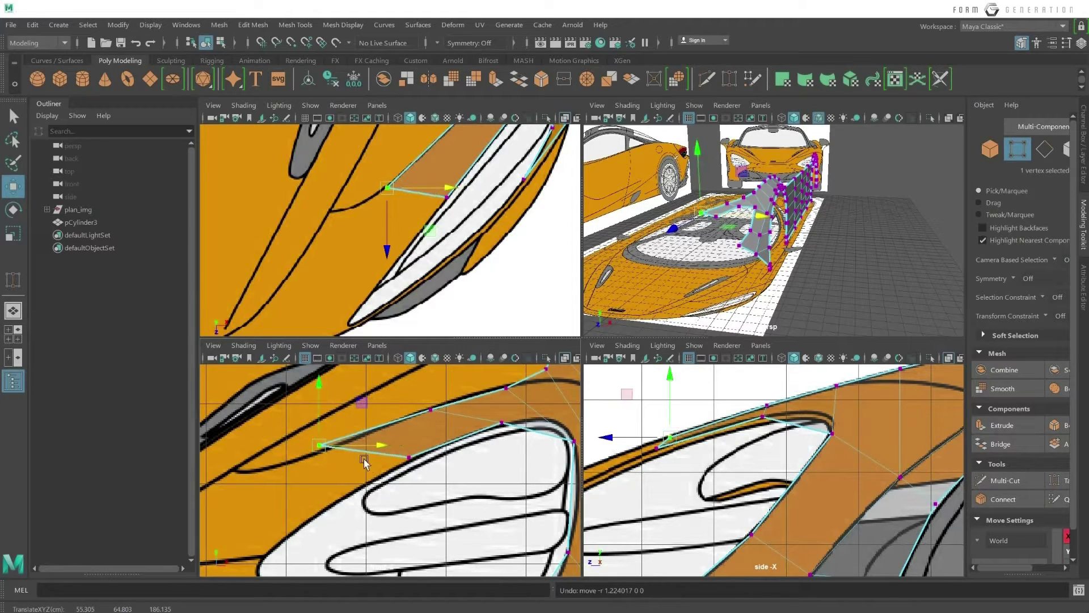
Fine-tune the vertex position in the side view.
mouse_move(648, 442)
left_mouse_down()
mouse_move(656, 436)
mouse_move(616, 389)
mouse_move(627, 396)
left_mouse_up()
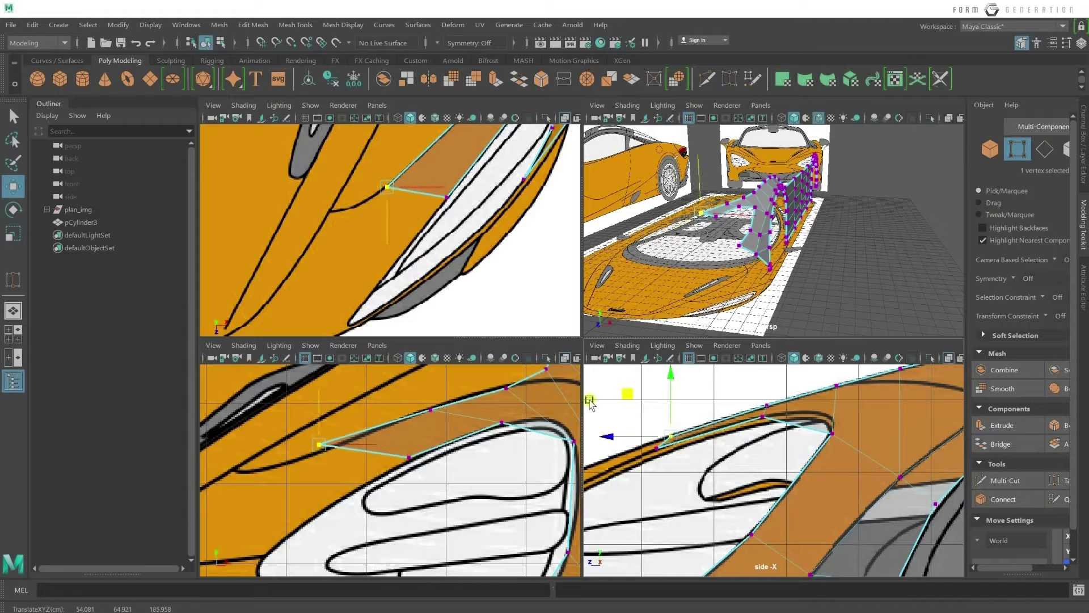
scroll(378, 454, "down", 2)
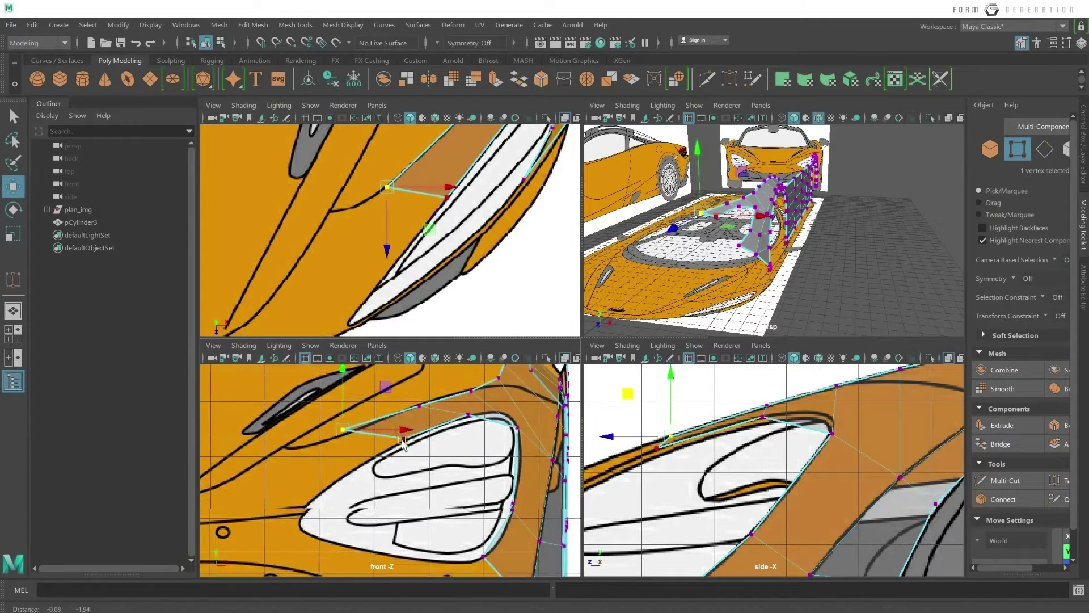
scroll(420, 451, "down", 1)
scroll(466, 446, "down", 1)
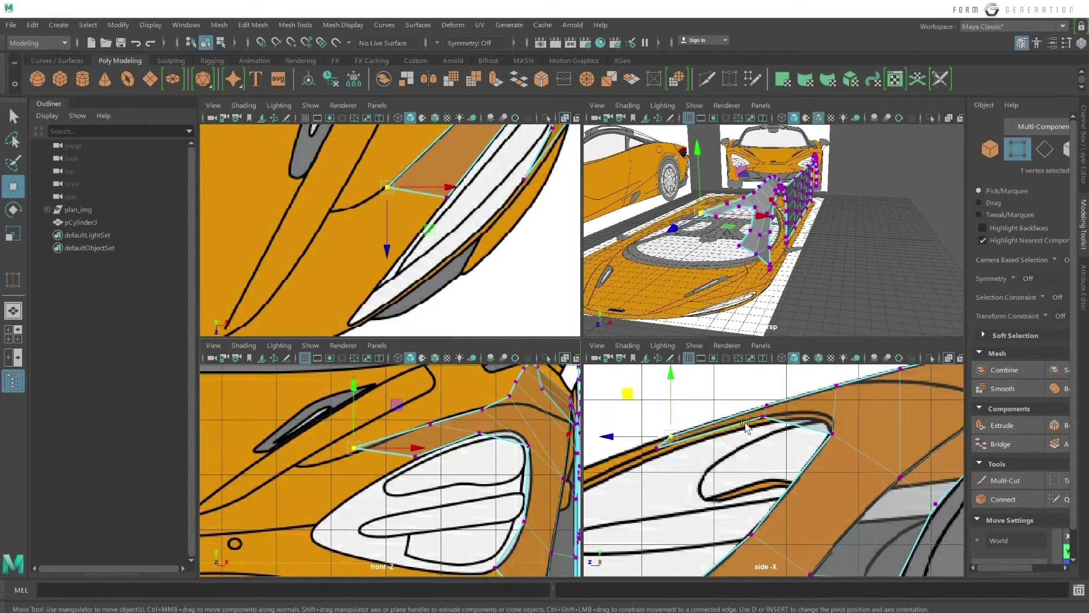
scroll(791, 457, "down", 2)
scroll(811, 474, "up", 2)
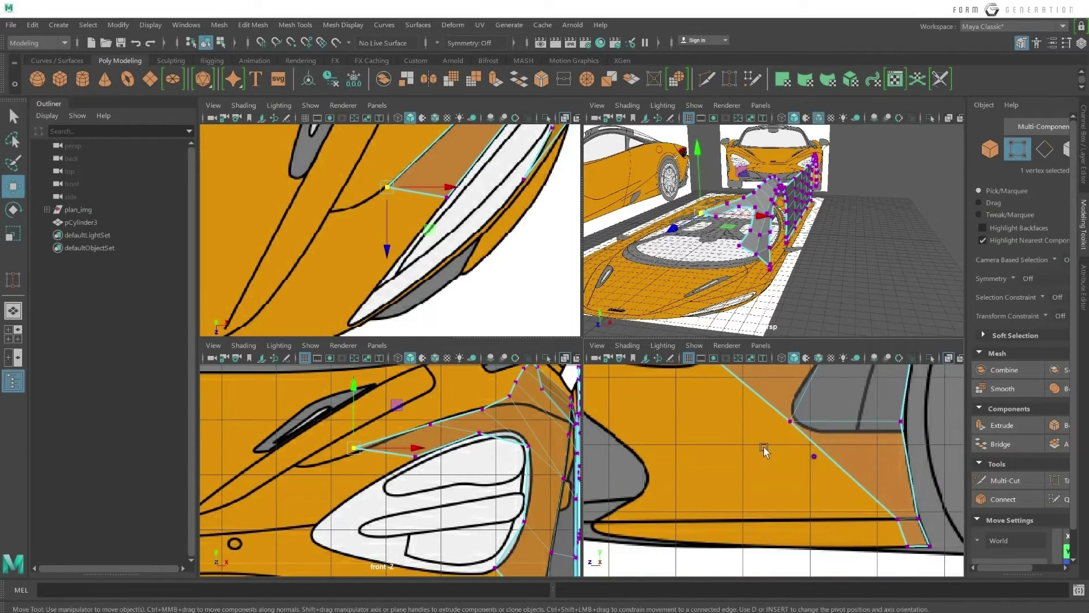
Extrude two of the panel's lower border edges into new faces.
right_click_drag(811, 476, 809, 277)
left_click(823, 460)
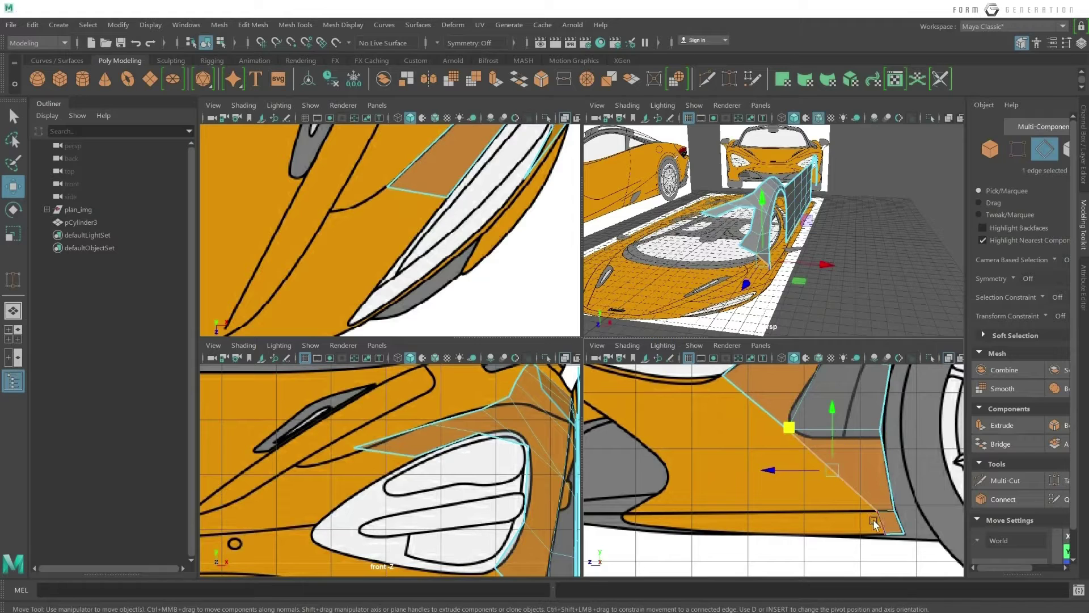
left_click(772, 411, "shift")
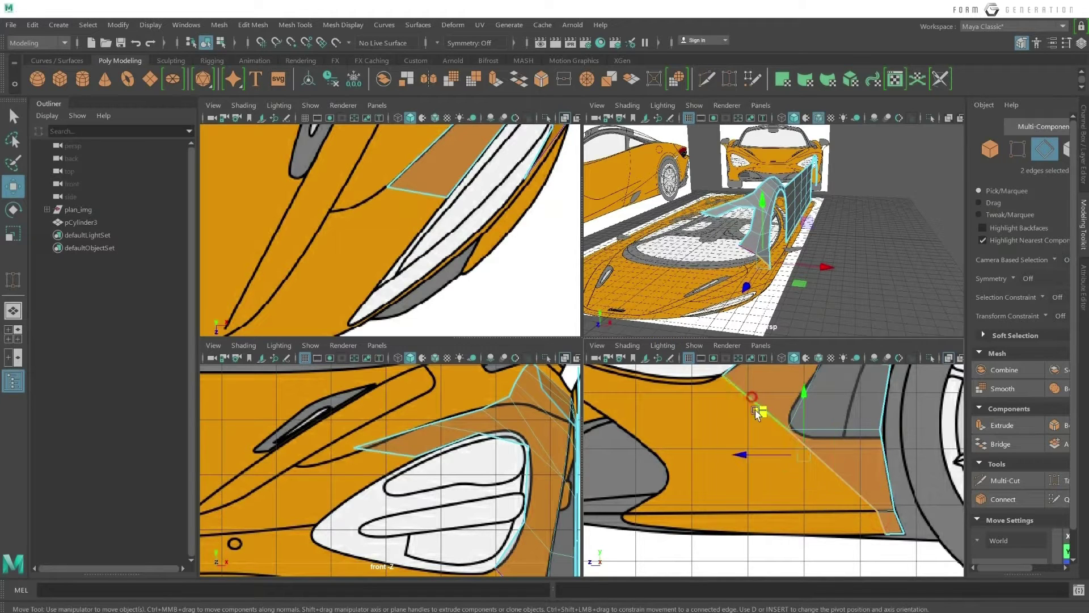
left_click(740, 385, "shift")
mouse_move(761, 416)
right_mouse_down("alt")
mouse_move(732, 501)
mouse_move(825, 492)
right_mouse_up("alt")
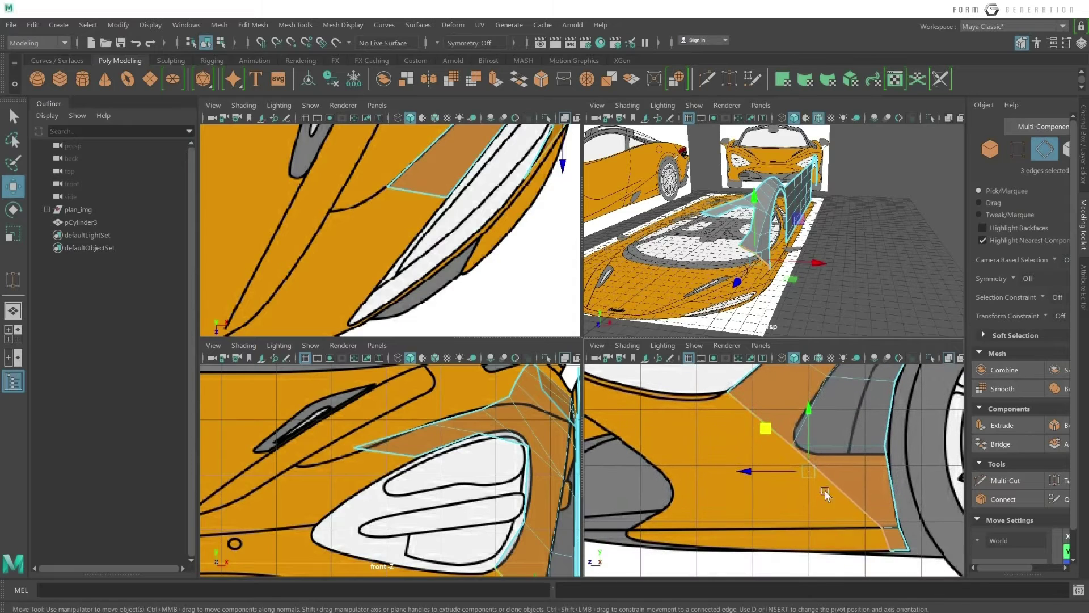
left_click(842, 491)
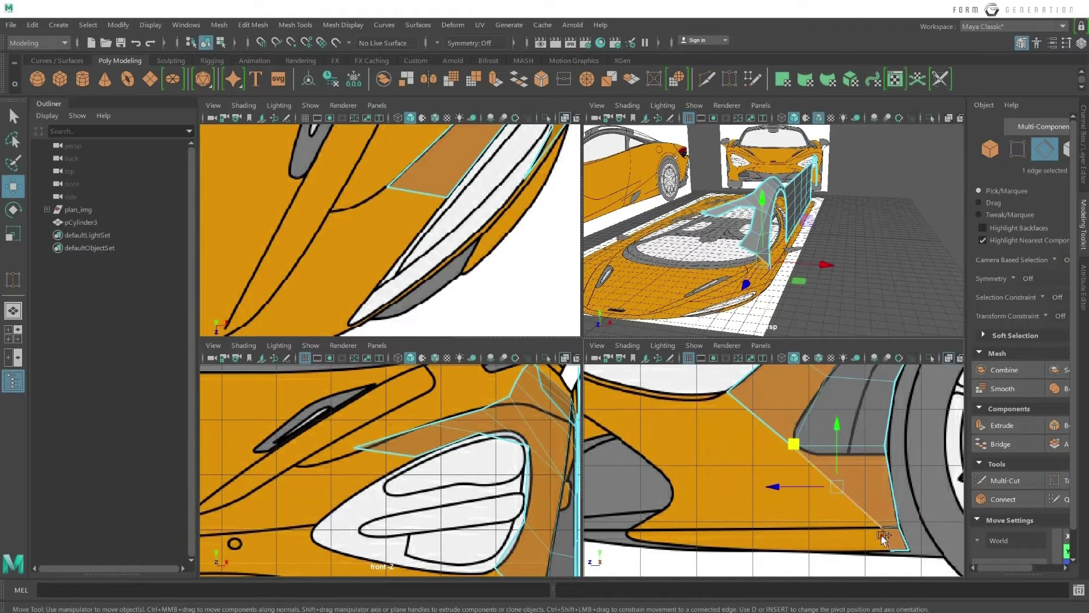
left_click(883, 538, "shift")
left_click_drag(772, 498, 705, 494, "shift")
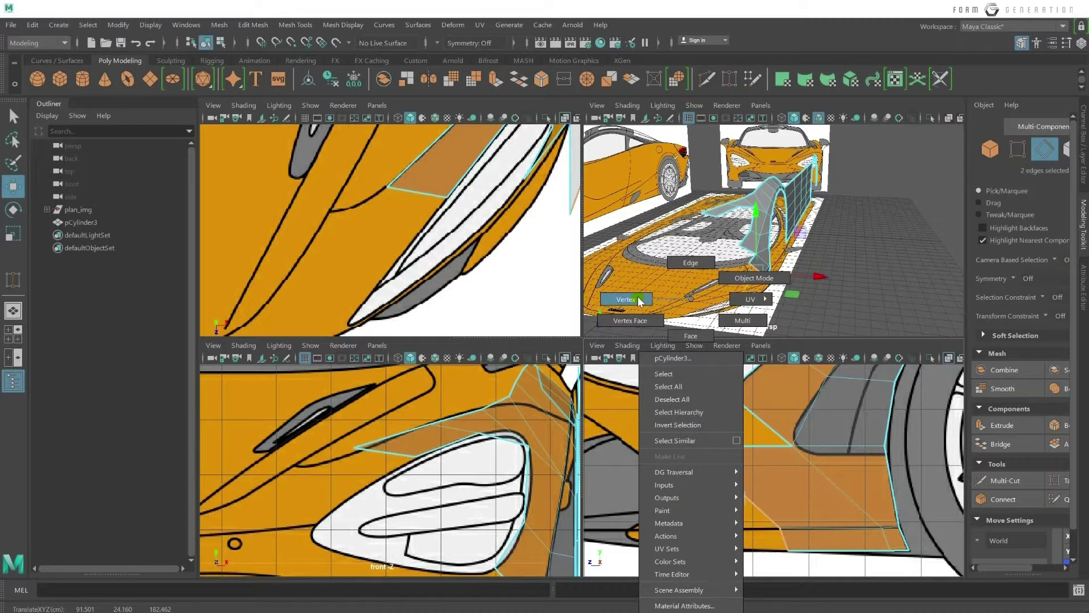
Fit the new faces' vertices to the blueprint's lower body line in the side view.
right_click_drag(691, 436, 629, 310)
left_click(690, 446)
left_click_drag(651, 448, 689, 448)
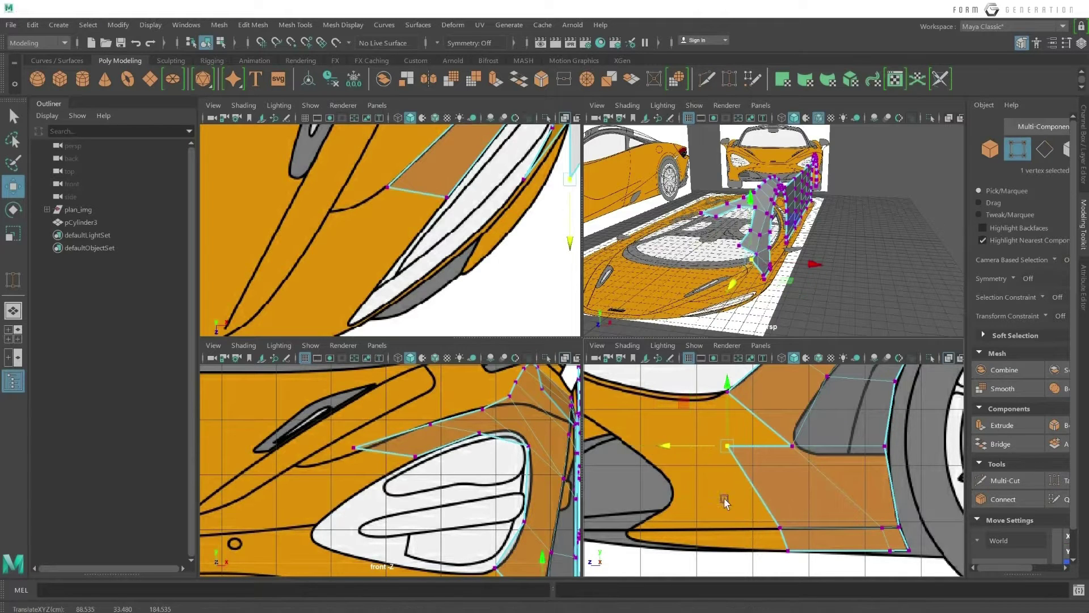
left_click_drag(732, 514, 798, 565)
left_click_drag(753, 538, 721, 537)
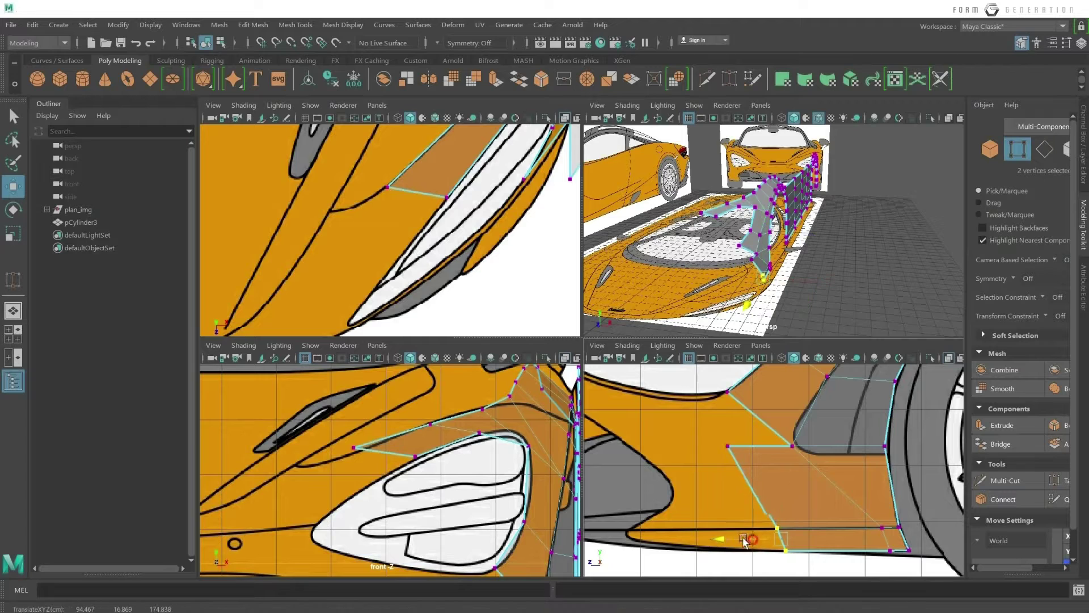
left_click(728, 446)
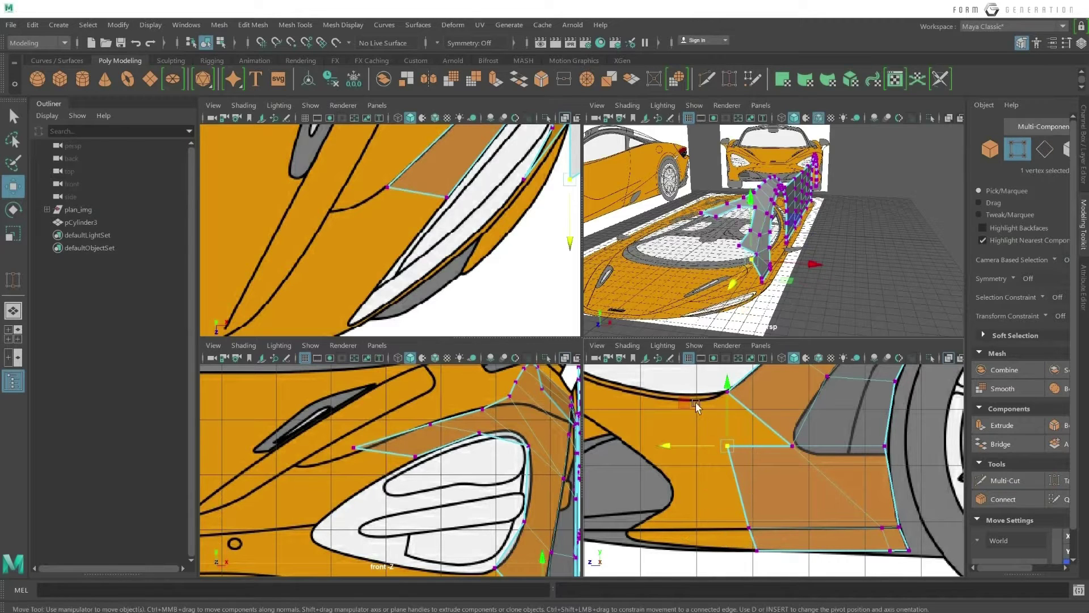
left_click_drag(678, 402, 678, 405)
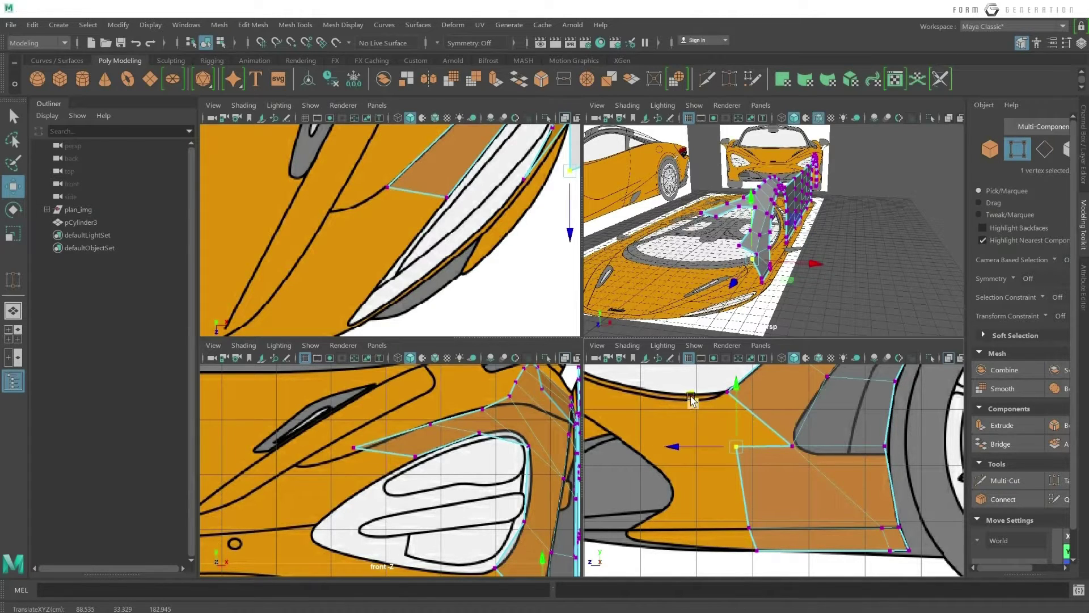
Shift a nearby panel vertex slightly right and check the bottom vertex.
left_click(707, 438)
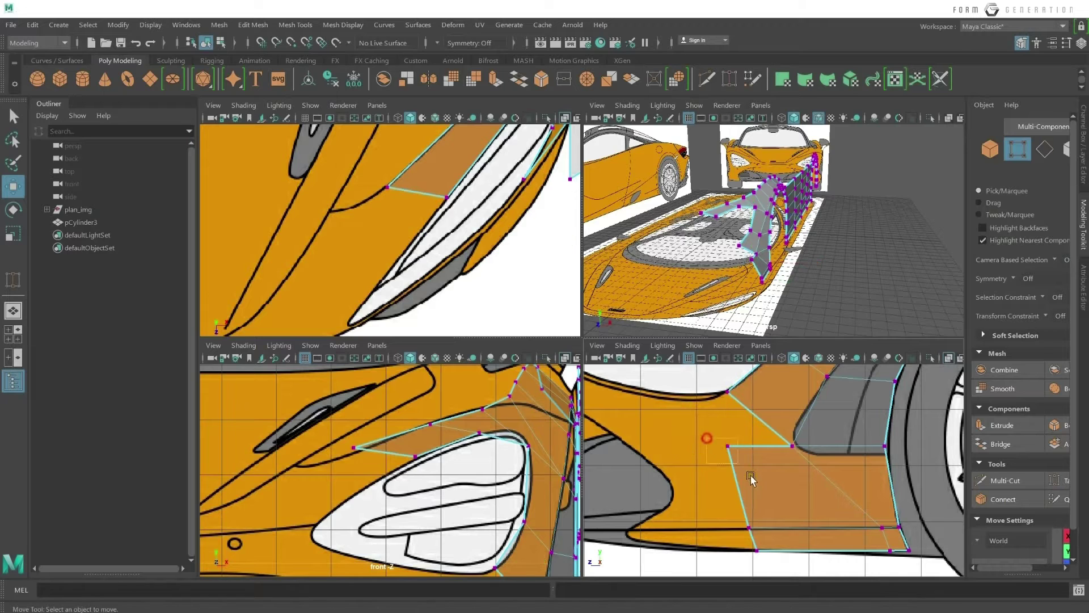
left_click(695, 451)
left_click_drag(697, 448, 701, 450)
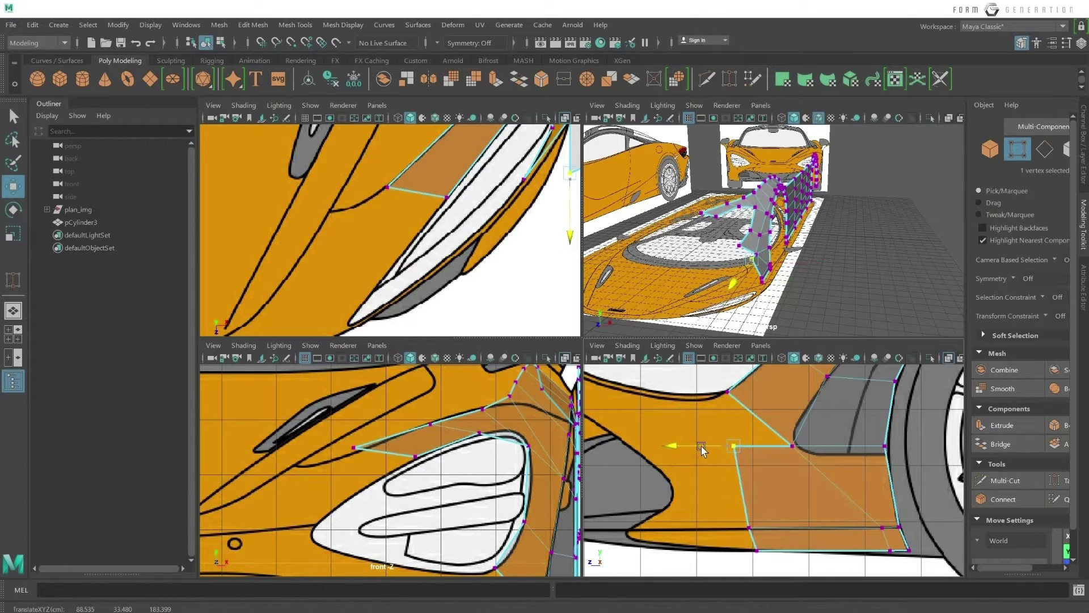
mouse_move(702, 451)
middle_mouse_down("alt")
mouse_move(737, 435)
mouse_move(749, 455)
middle_mouse_up("alt")
left_click(797, 554)
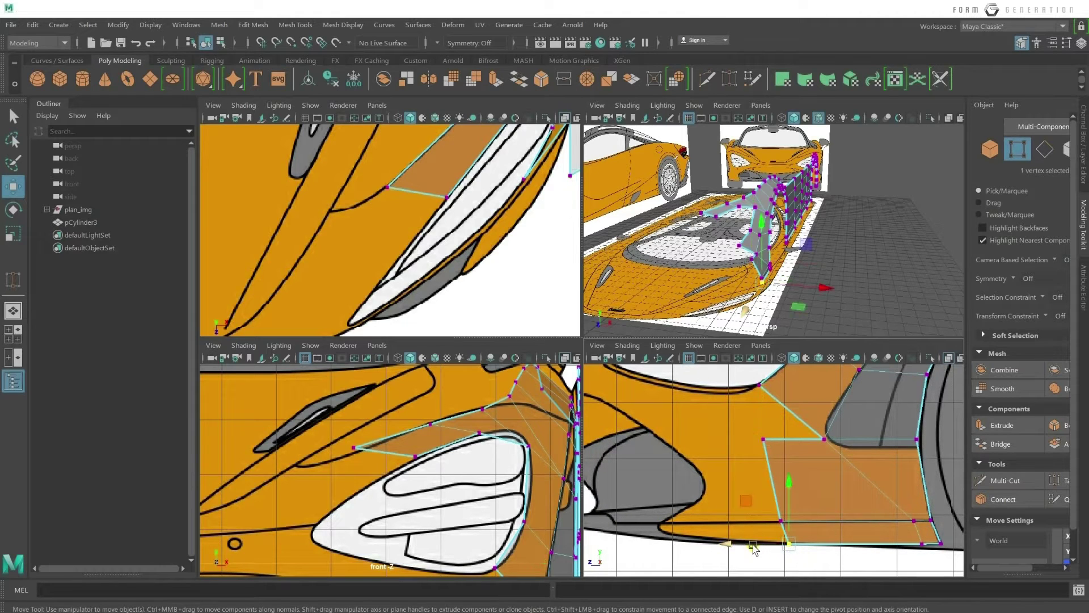
left_click(520, 472)
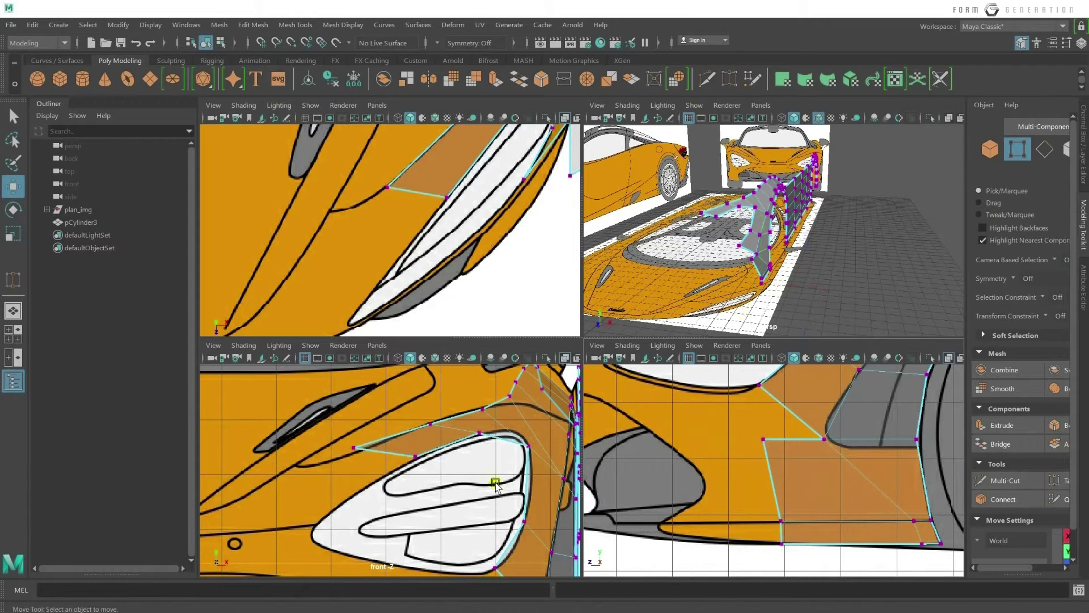
scroll(522, 477, "up", 3)
scroll(522, 481, "up", 2)
Move the bumper-edge vertex and two lower stacked vertices left onto the blueprint.
scroll(522, 481, "down", 2)
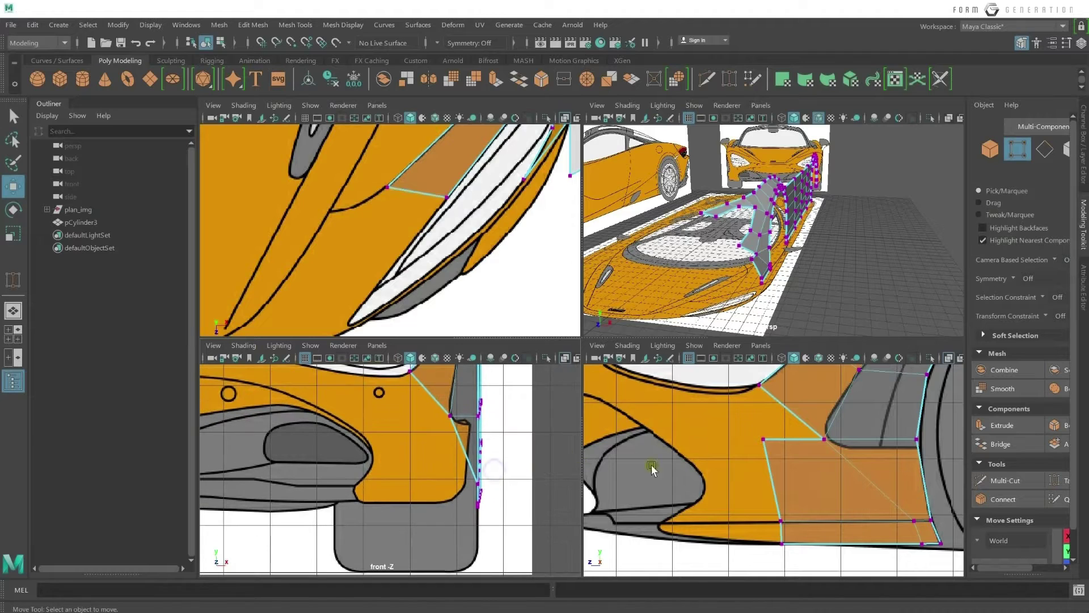
left_click(763, 438)
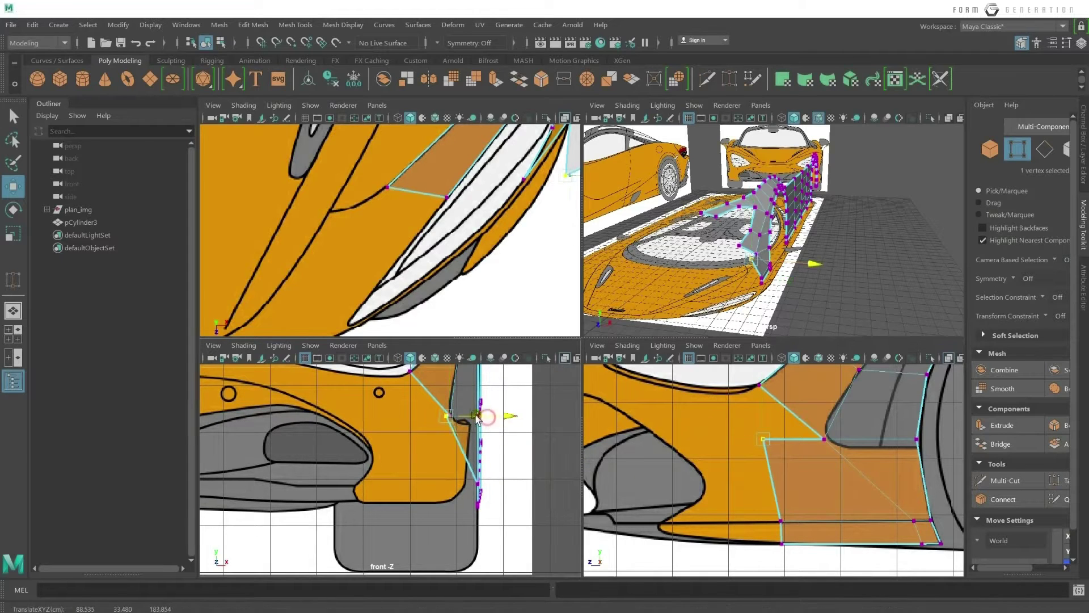
left_click_drag(487, 419, 452, 416)
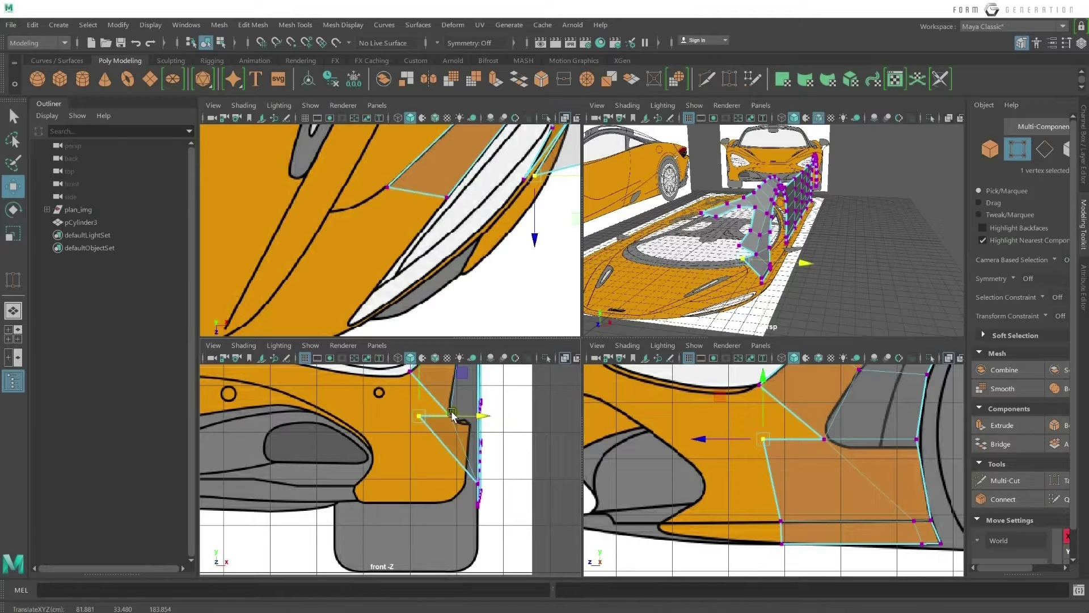
left_click_drag(791, 505, 772, 553)
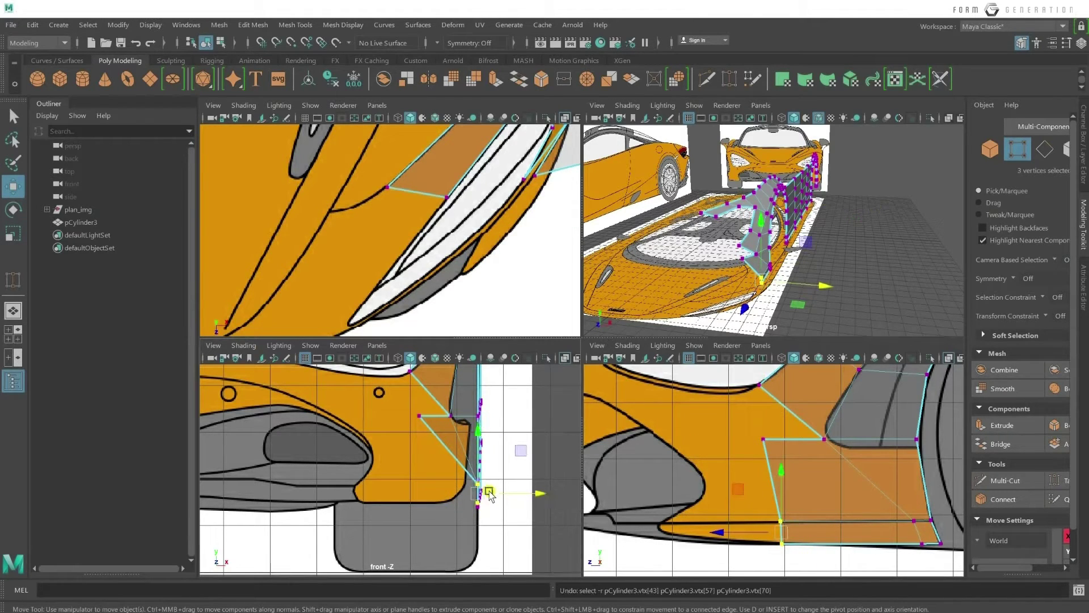
middle_click_drag(430, 492, 445, 492)
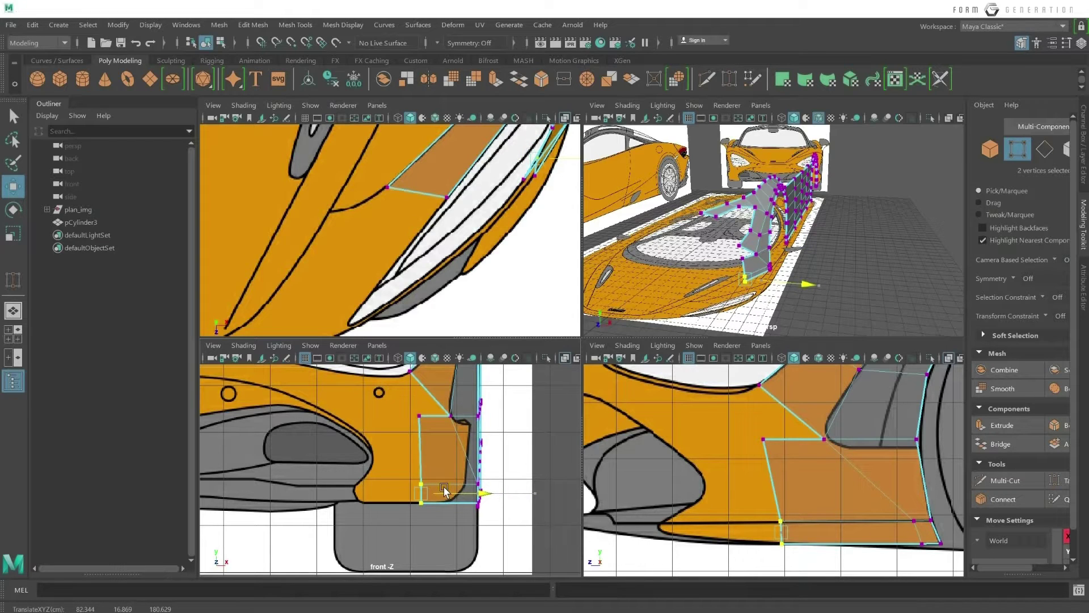
Nudge a single vertex slightly right, then select the panel's upper edge in Edge mode.
mouse_move(482, 255)
left_mouse_down("alt")
mouse_move(522, 233)
mouse_move(494, 258)
left_mouse_up("alt")
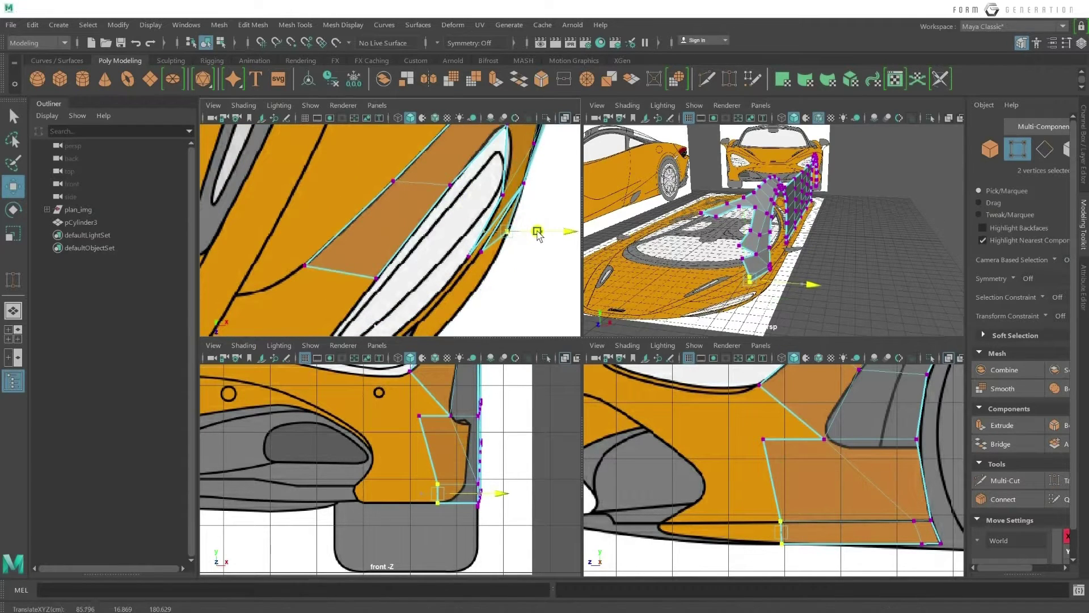
left_click(492, 256)
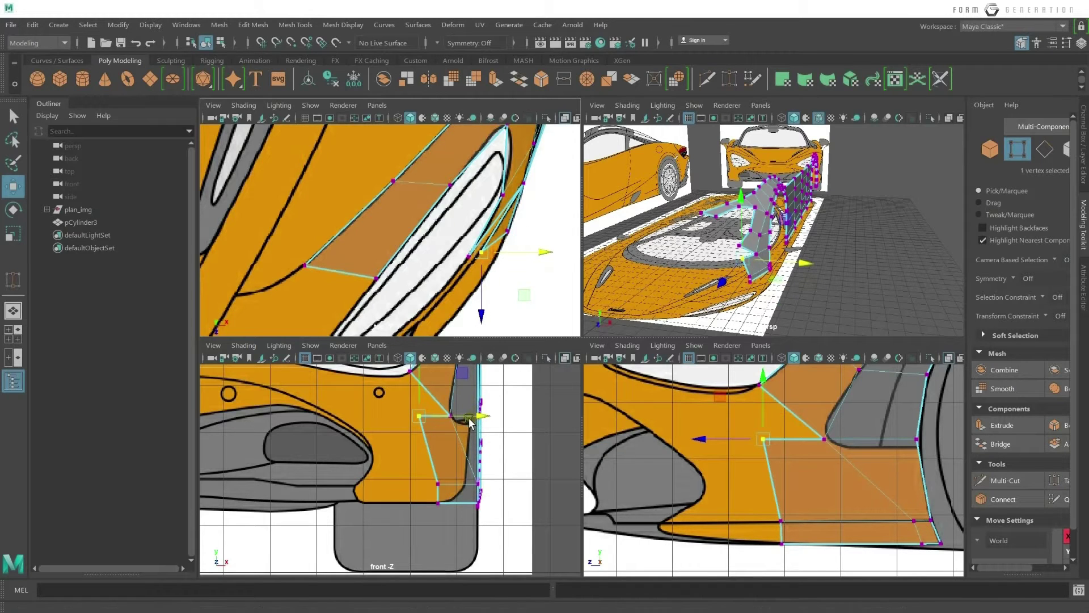
left_click_drag(466, 422, 467, 422)
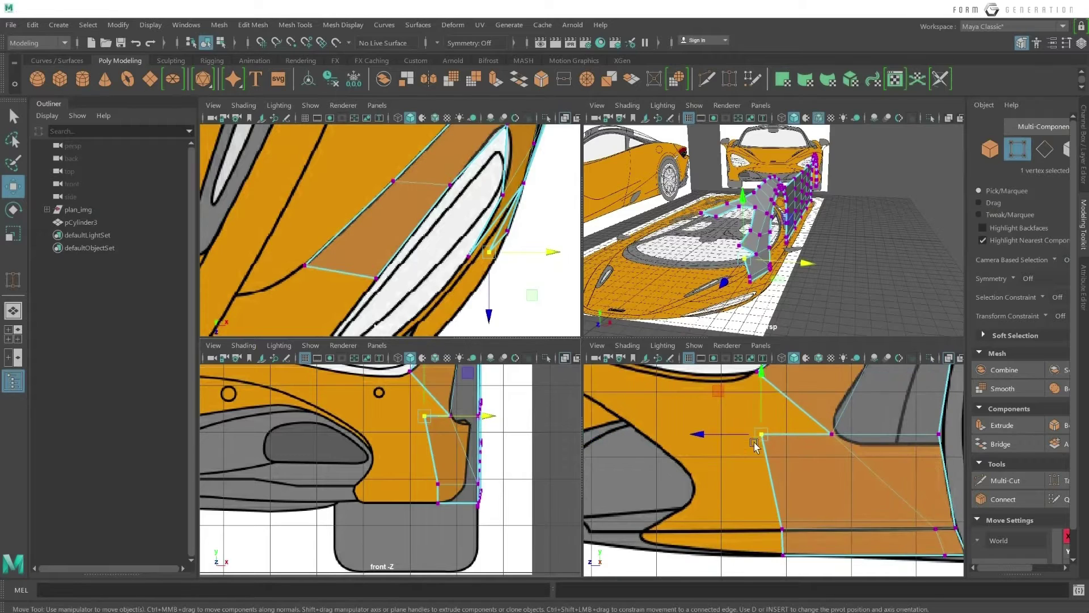
scroll(787, 420, "up", 2)
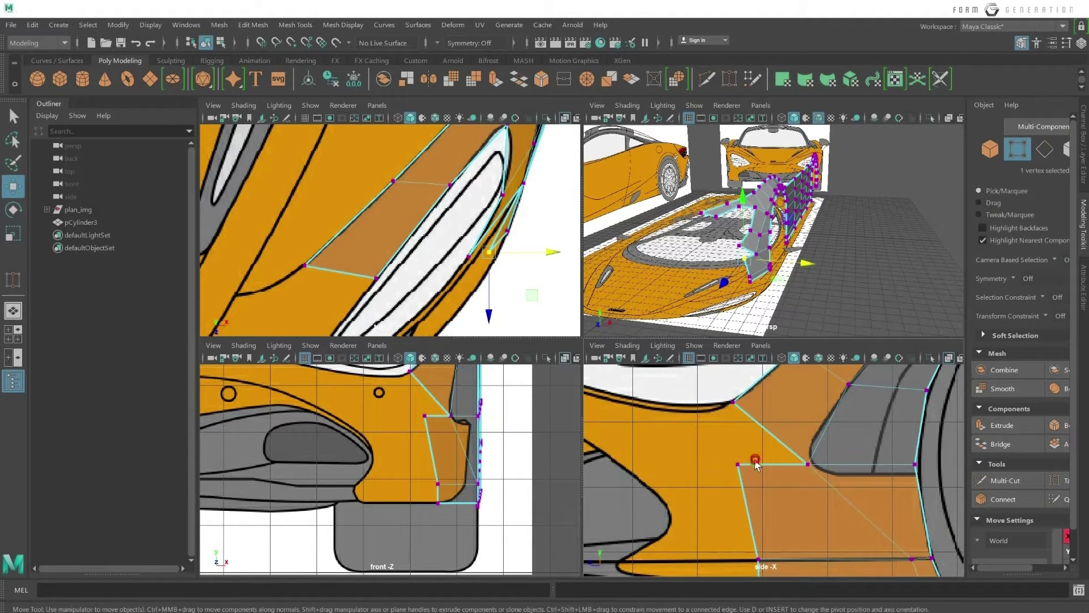
mouse_move(750, 457)
right_mouse_down()
mouse_move(832, 284)
mouse_move(752, 263)
right_mouse_up()
left_click(774, 427)
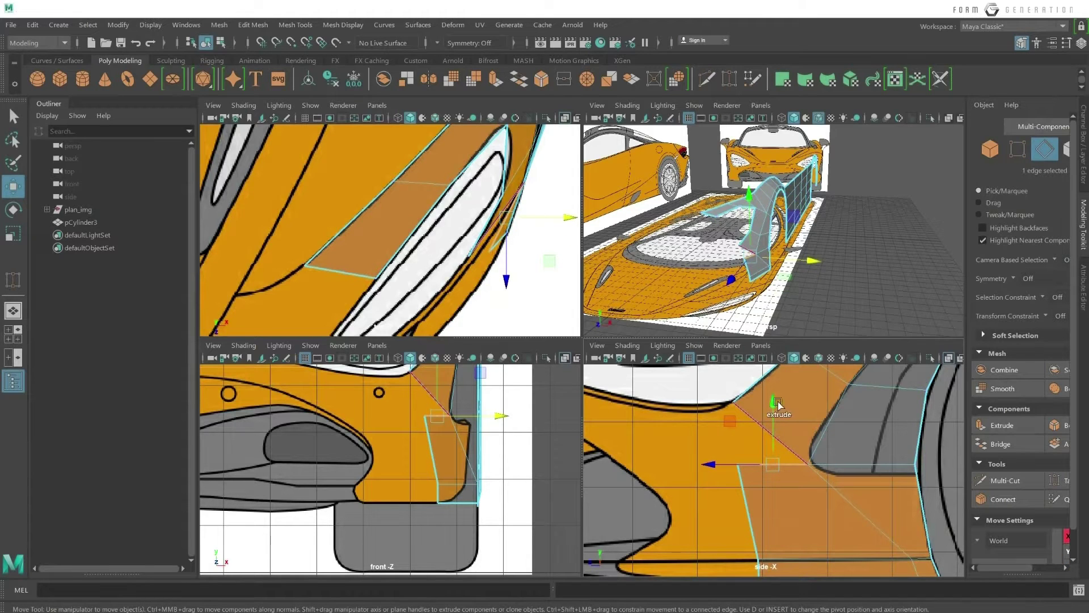
Extrude the upper edge into a new face and Target Weld its extra edges and vertices.
left_click_drag(778, 403, 782, 424, "shift")
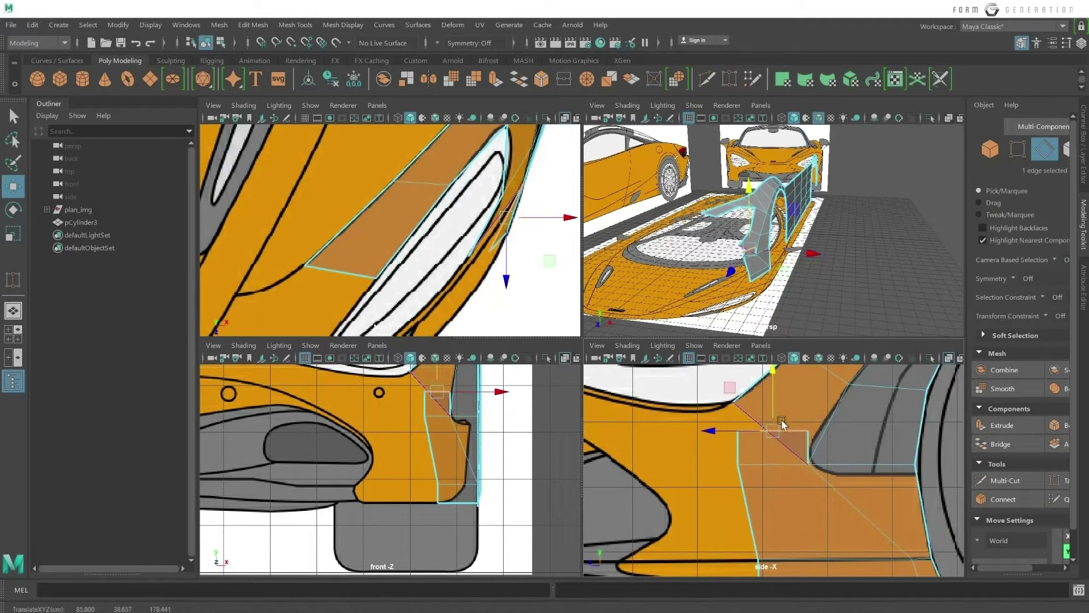
left_click(1054, 480)
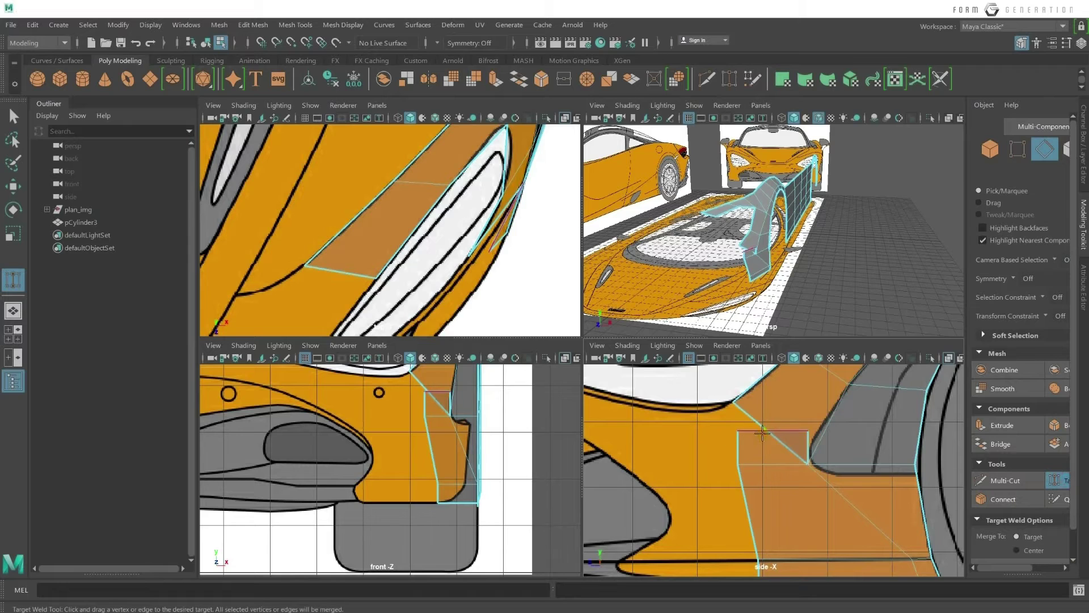
left_click_drag(763, 433, 769, 458)
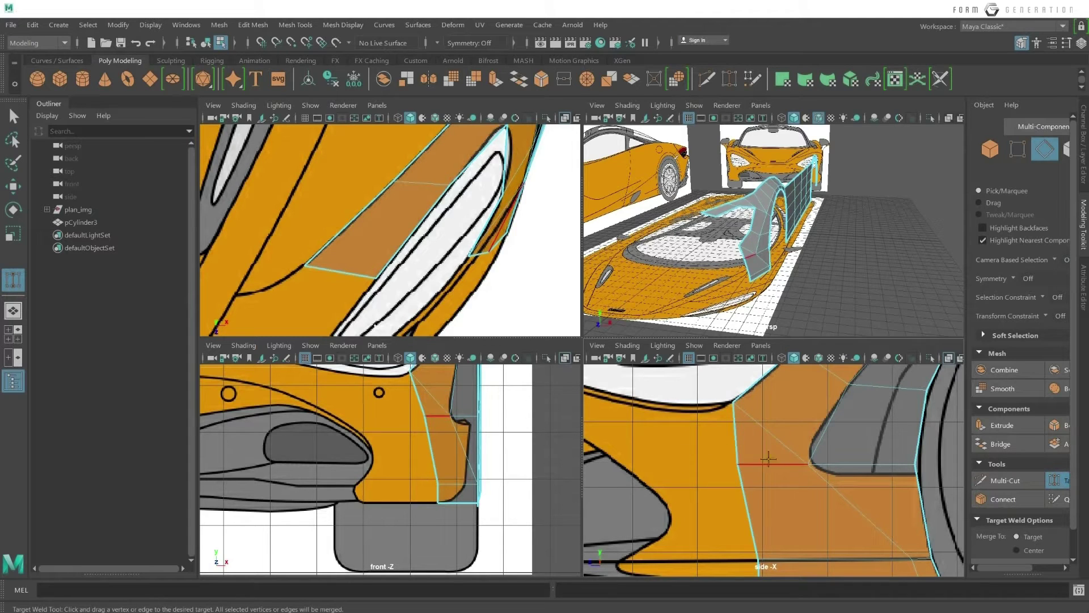
middle_click_drag(769, 458, 762, 416, "alt")
left_click_drag(755, 435, 776, 448)
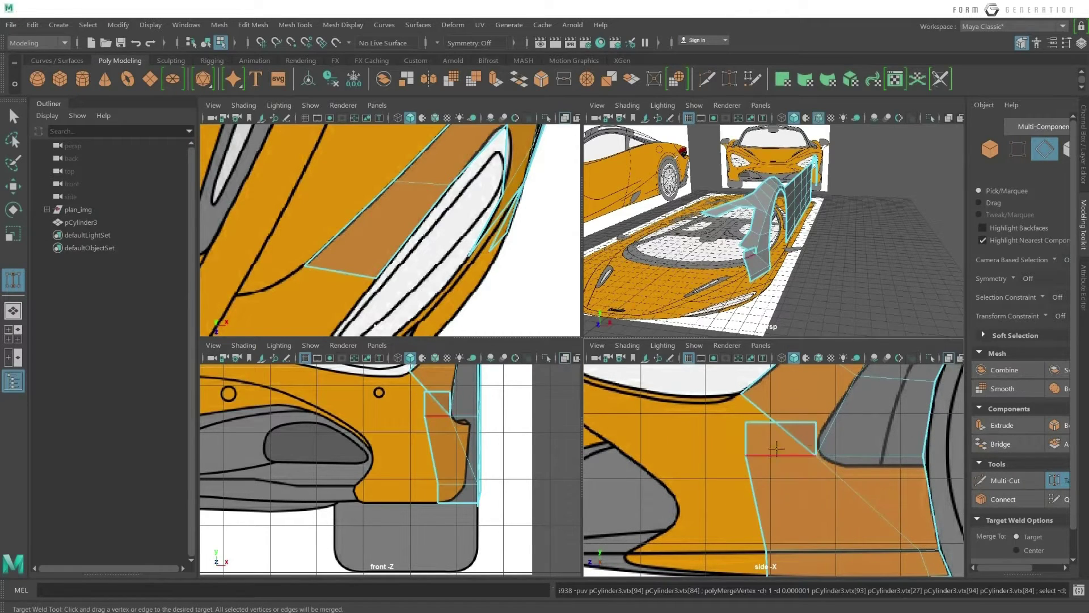
right_click_drag(769, 414, 724, 312)
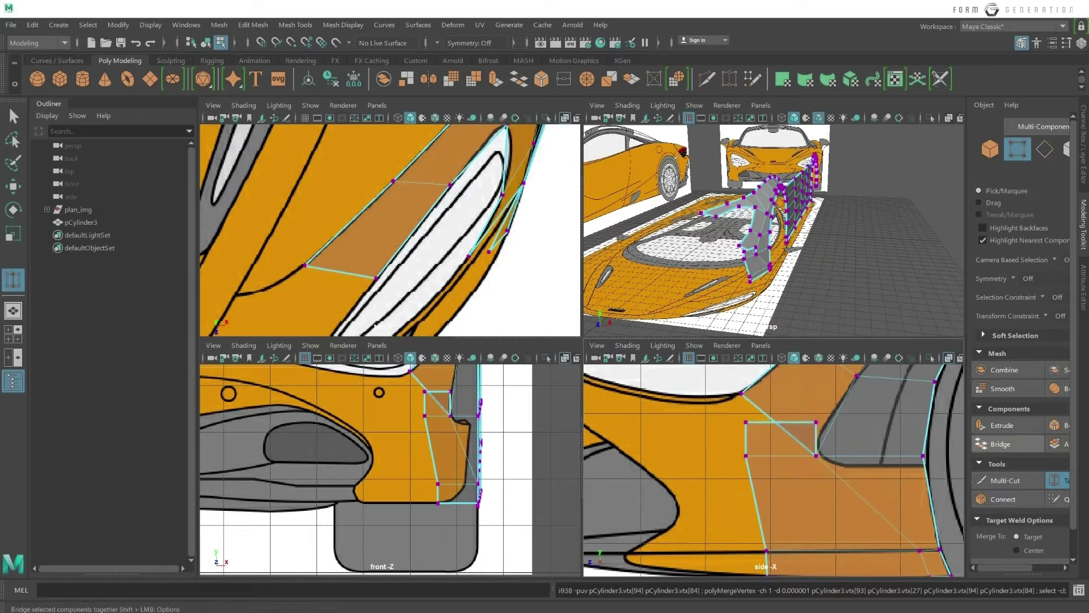
left_click_drag(816, 422, 746, 422)
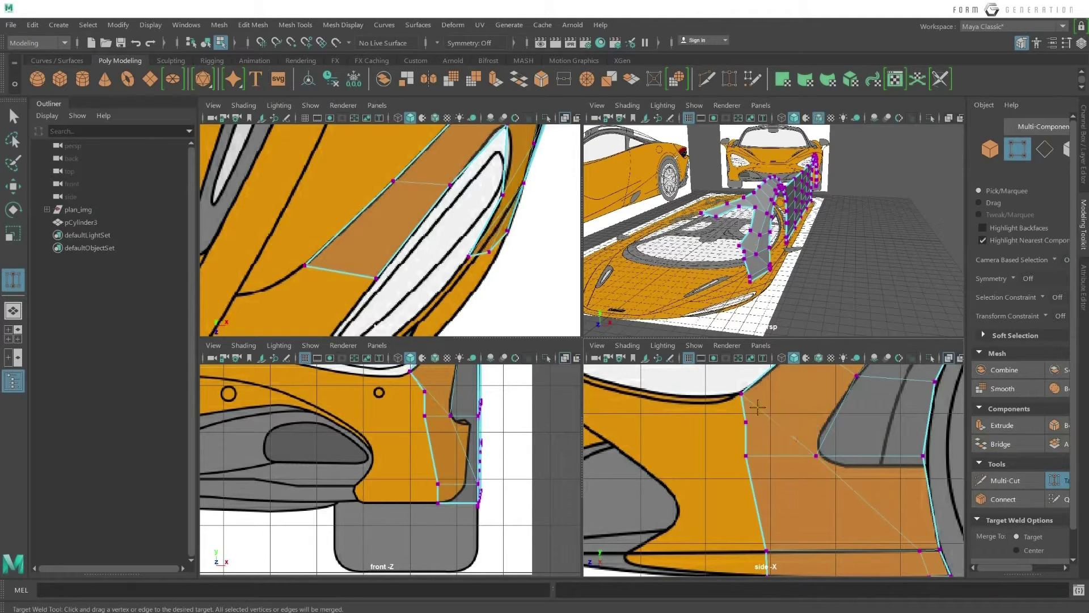
Move the new face's upper corner vertex up onto the headlight outline.
key("q")
right_click_drag(736, 425, 713, 389)
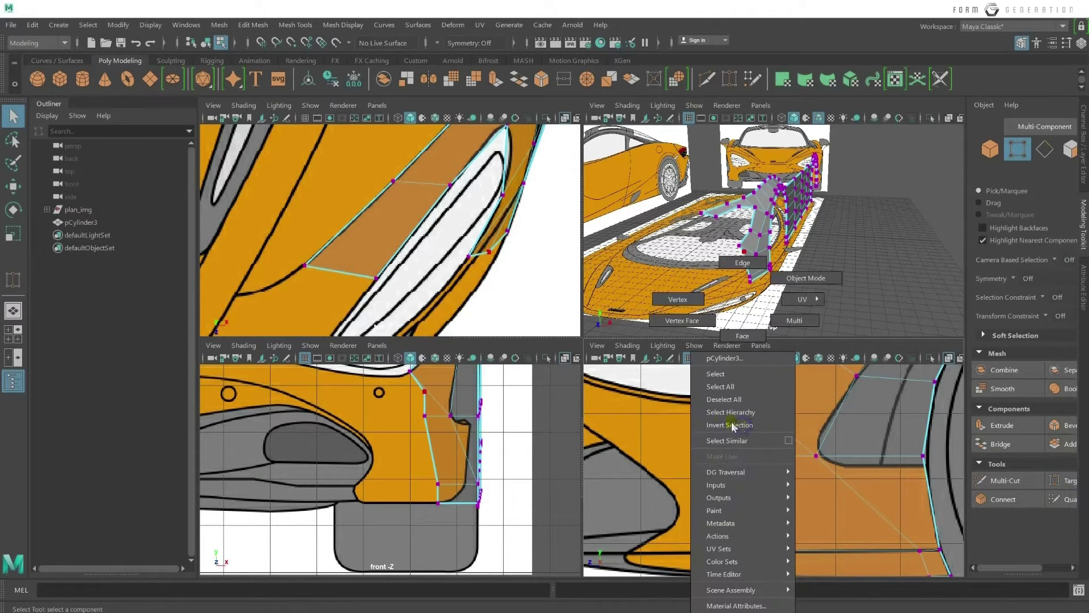
left_click(746, 421)
key("w")
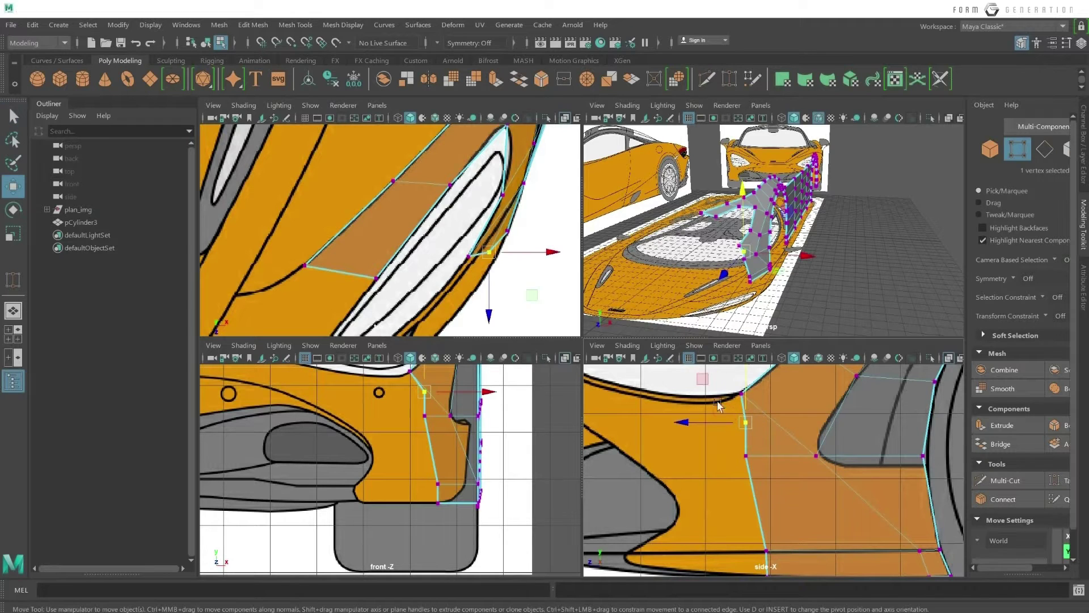
left_click_drag(746, 421, 714, 405)
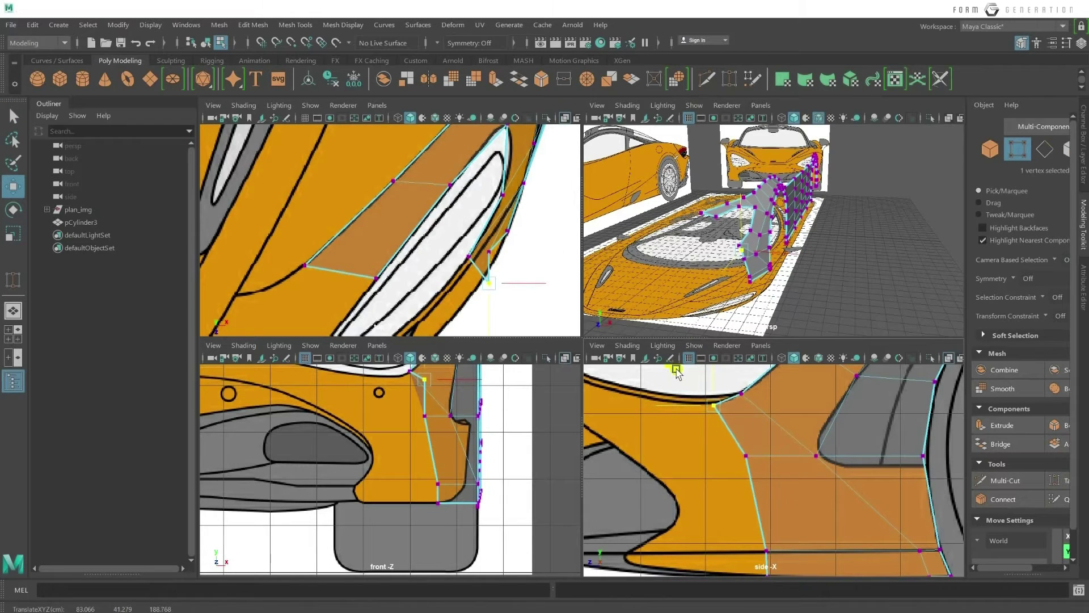
left_click(741, 393)
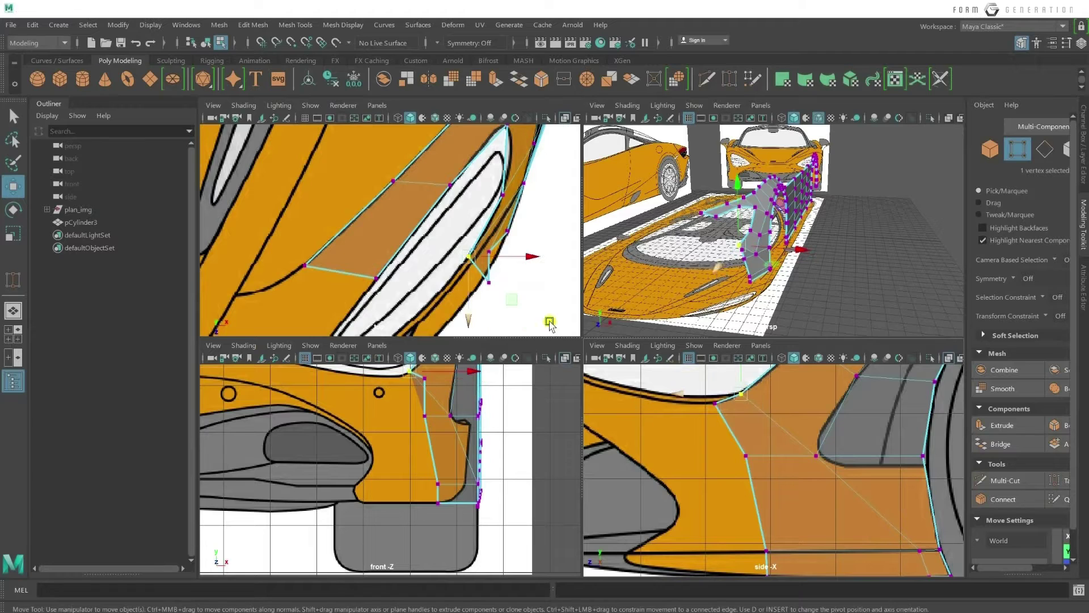
left_click(714, 404)
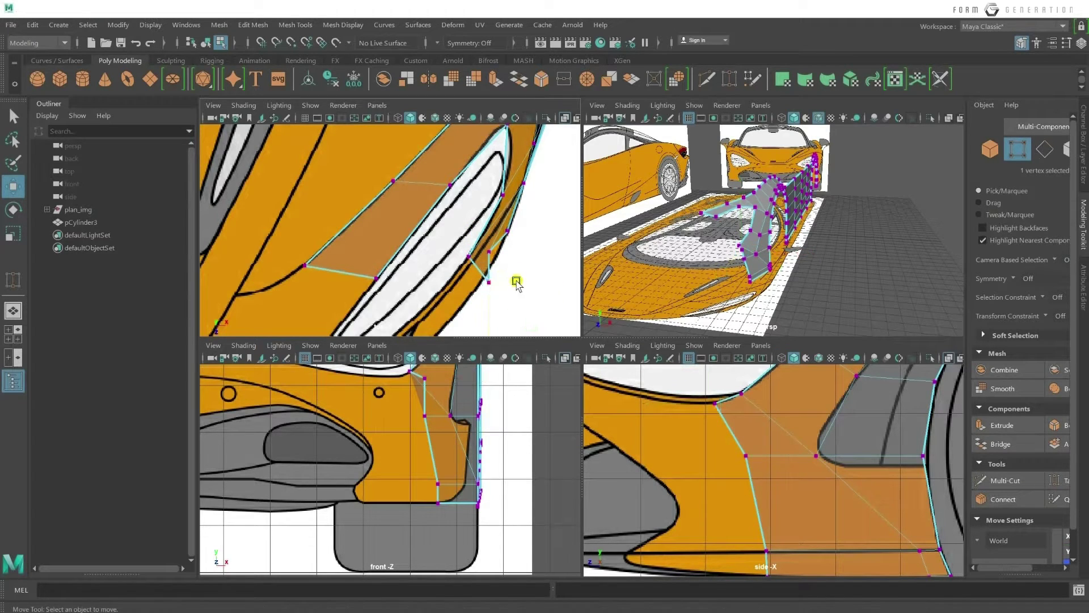
Shift front-panel vertices left in the top view to fit the blueprint outline.
left_click_drag(503, 284, 486, 281)
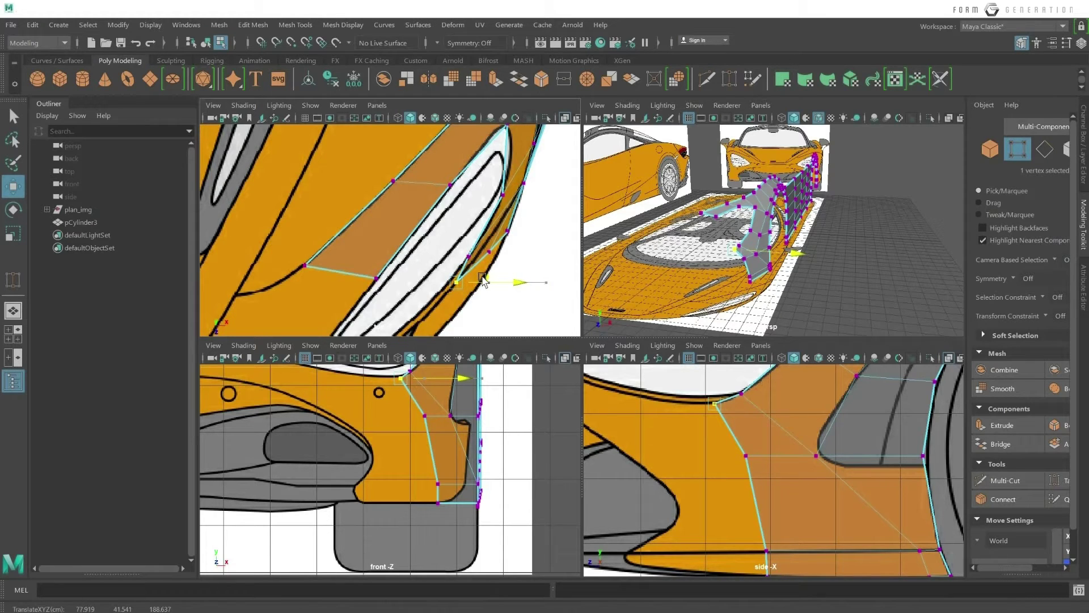
left_click_drag(484, 278, 477, 277)
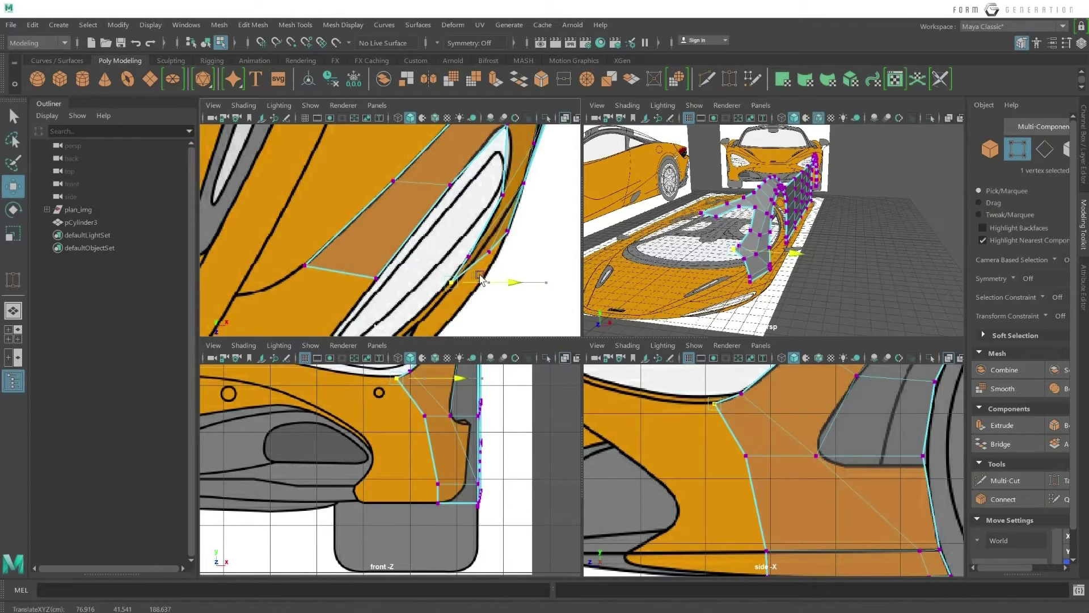
left_click(472, 253)
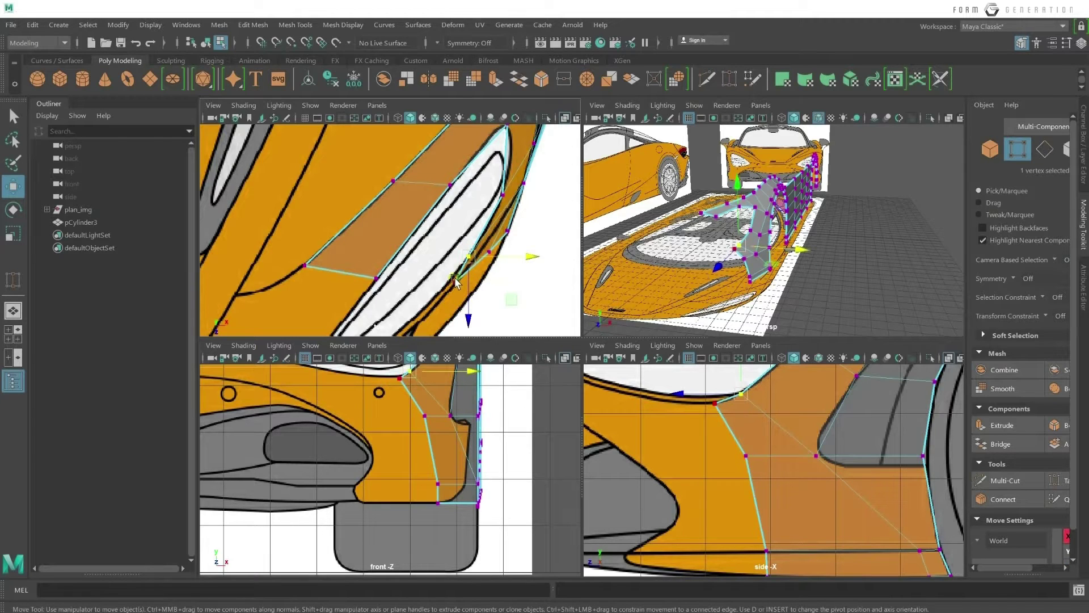
left_click(482, 281)
left_click_drag(483, 282, 484, 286)
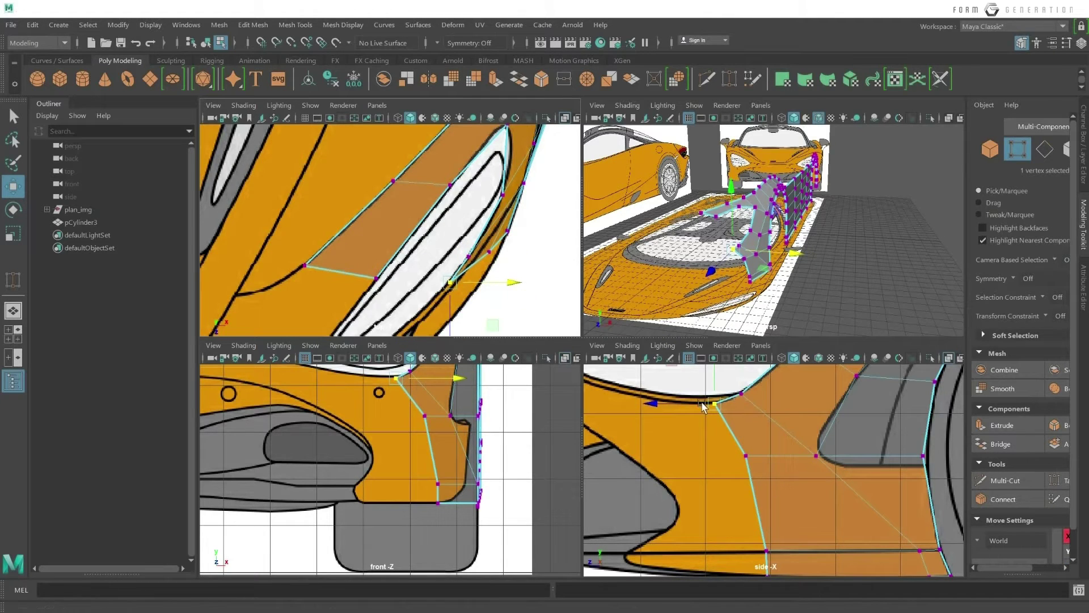
Extrude the panel's three upper border edges into a new strip of faces.
middle_click_drag(652, 409, 698, 397, "alt")
right_click_drag(735, 299, 697, 285)
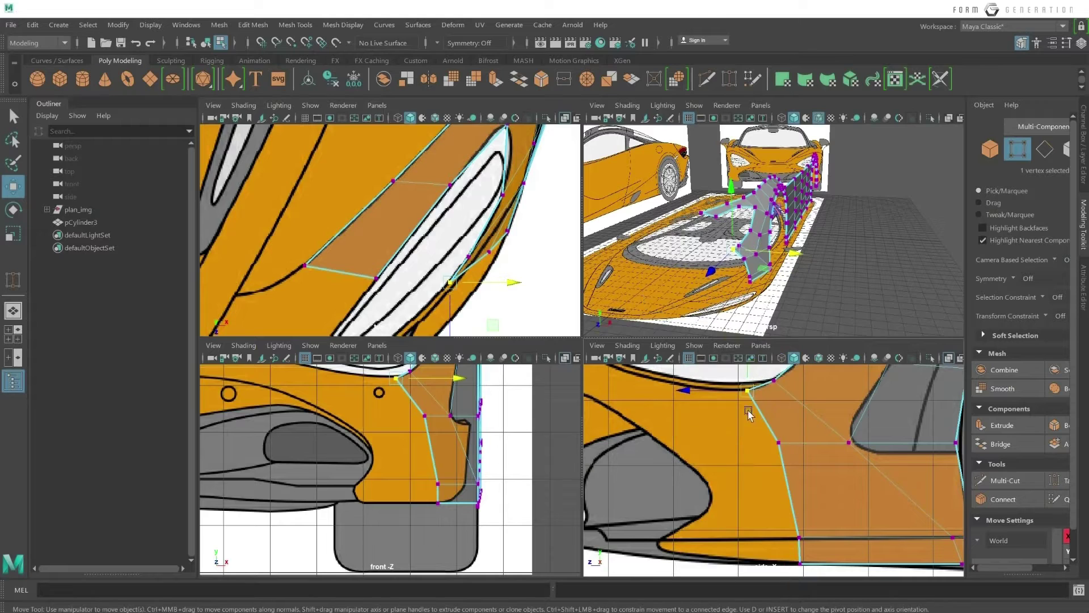
right_click_drag(749, 397, 749, 363)
left_click(764, 420)
left_click(789, 488, "shift")
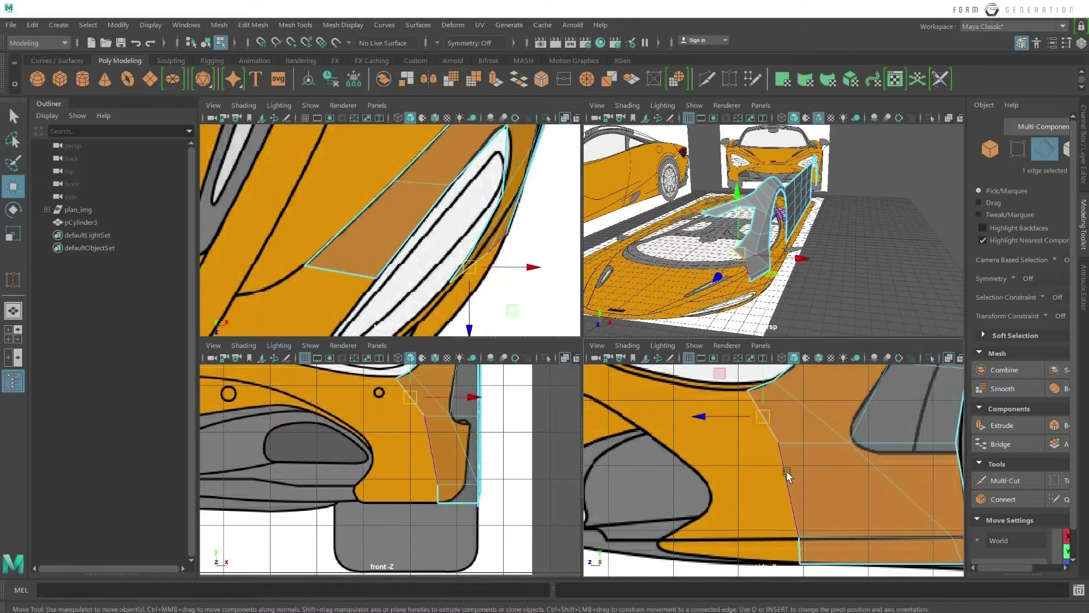
left_click(797, 548, "shift")
left_click_drag(783, 480, 653, 479, "shift")
Lower the new strip's vertices onto the blueprint line near the bumper.
mouse_move(734, 299)
right_mouse_down()
mouse_move(734, 429)
mouse_move(670, 299)
right_mouse_up()
left_click(730, 419)
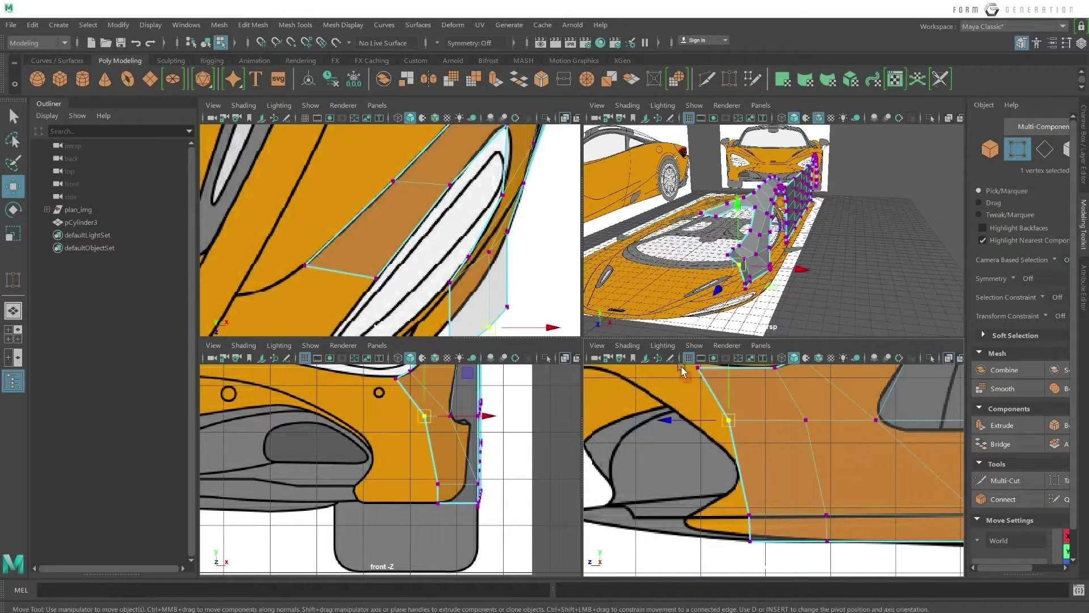
middle_click_drag(682, 371, 699, 516)
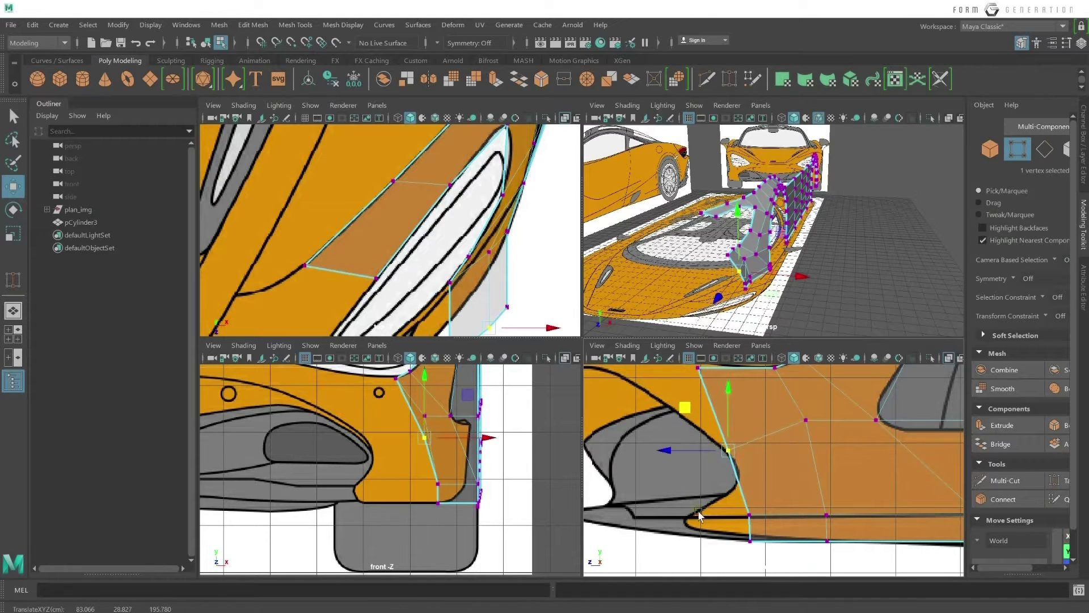
left_click(748, 529)
middle_click_drag(761, 562, 756, 573)
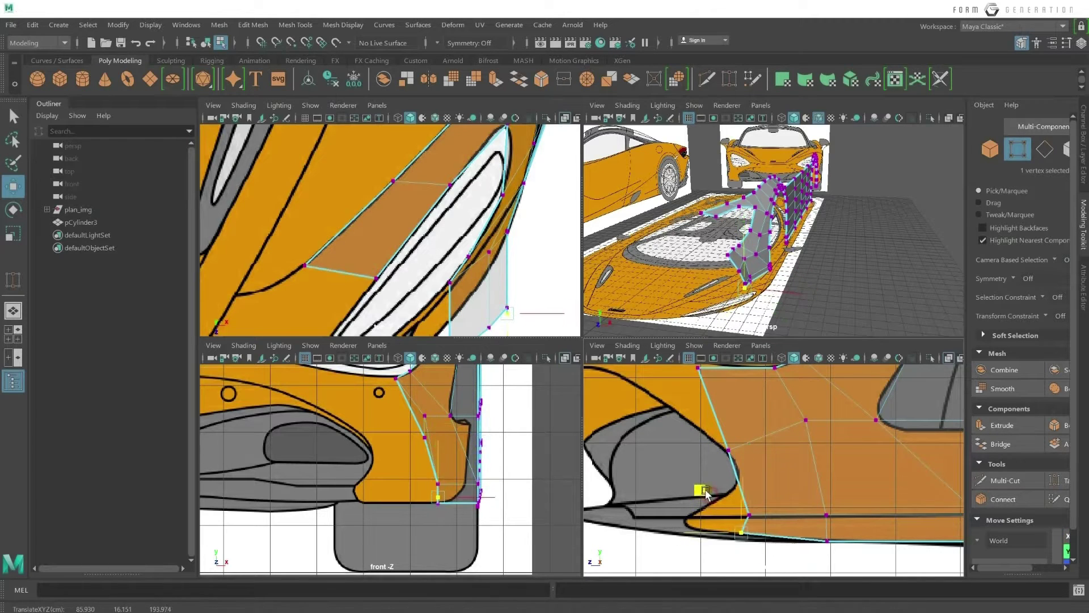
scroll(443, 491, "up", 2)
scroll(510, 227, "down", 3)
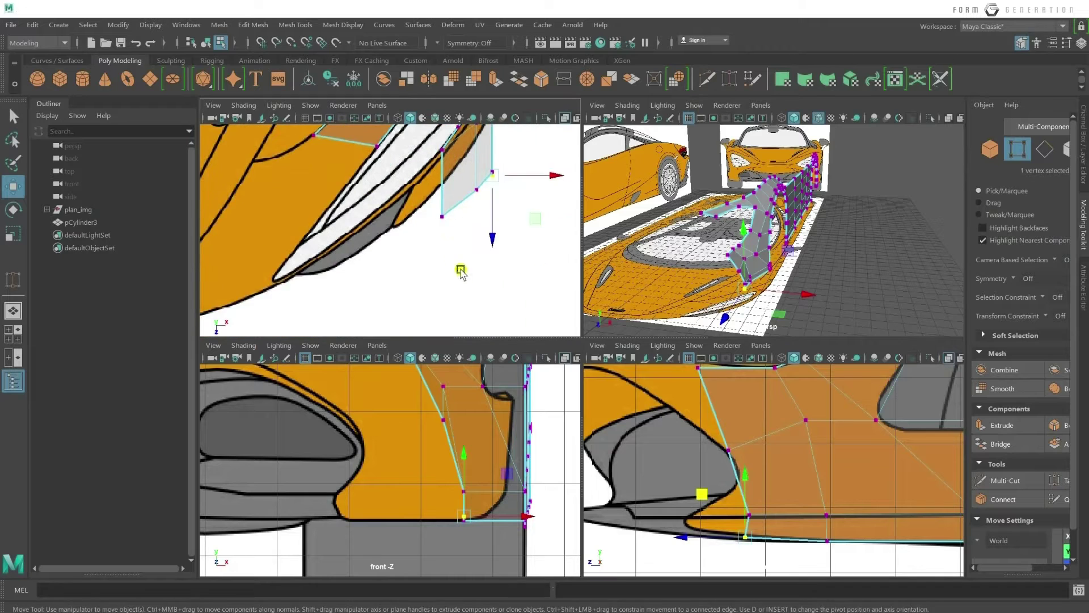
Pull a strip vertex left in the top view, then bring up the reference photo viewer.
middle_click_drag(499, 216, 513, 231, "alt")
left_click_drag(523, 193, 464, 193)
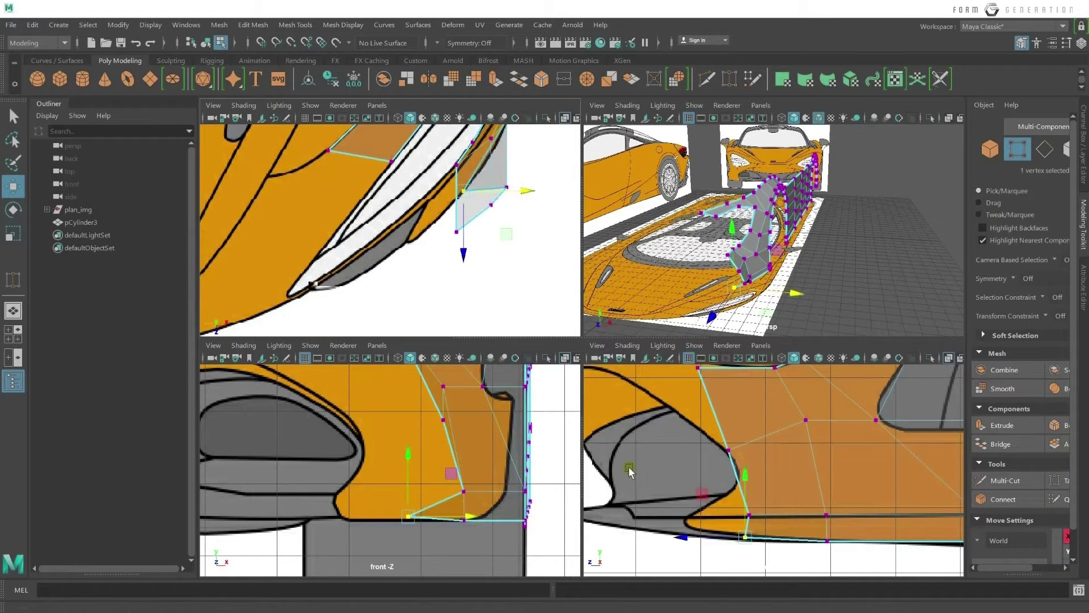
left_click(749, 515)
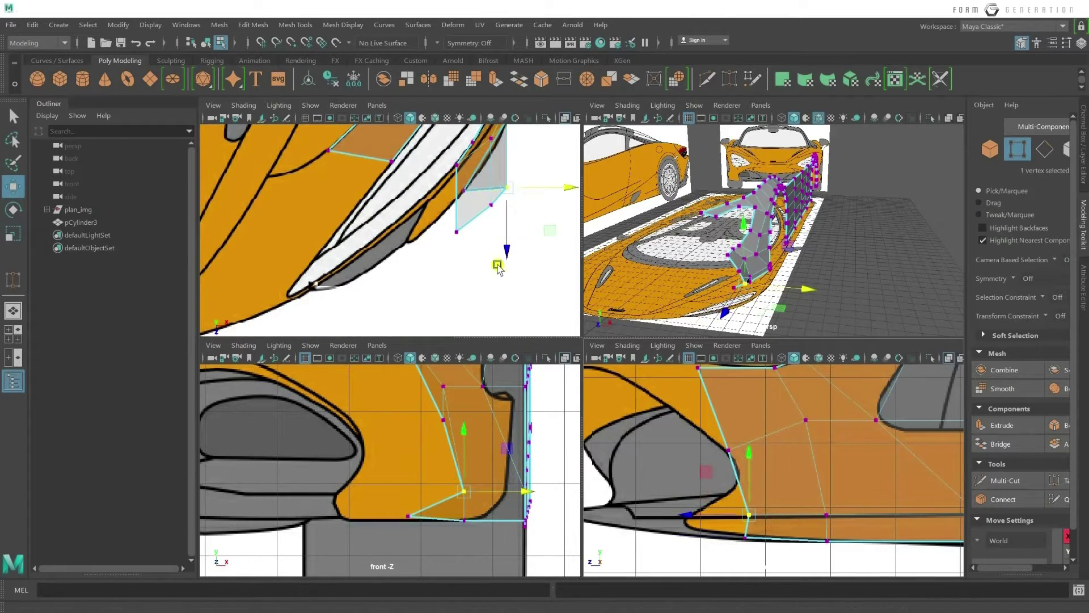
left_click(531, 192)
key("ctrl+z")
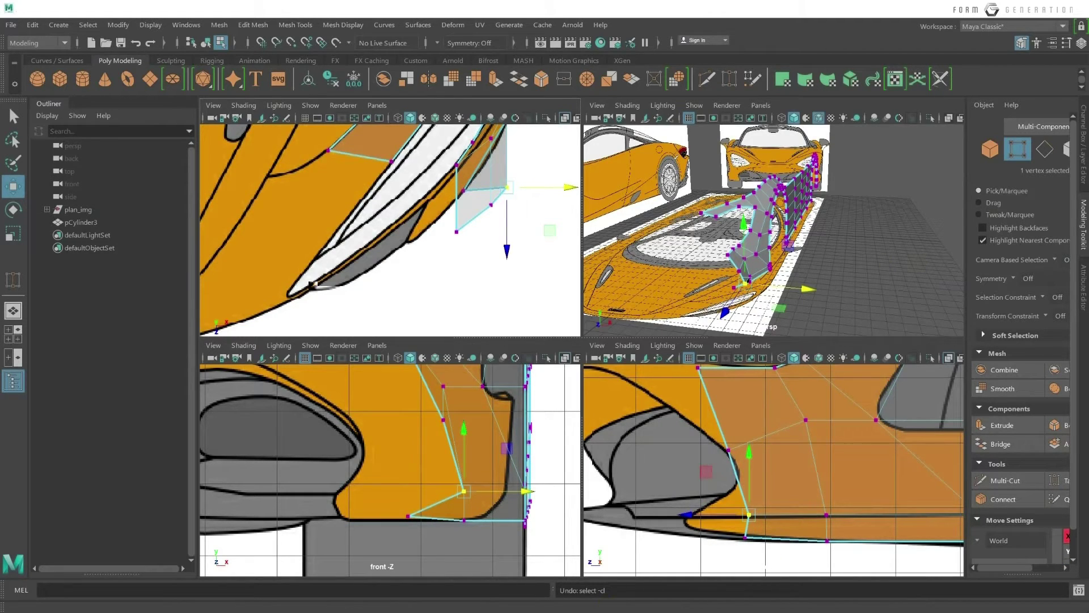
key("alt+Tab")
Step forward in Honeyview to reference photo 22 of 25, then close the viewer.
left_click(676, 342)
left_click(675, 340)
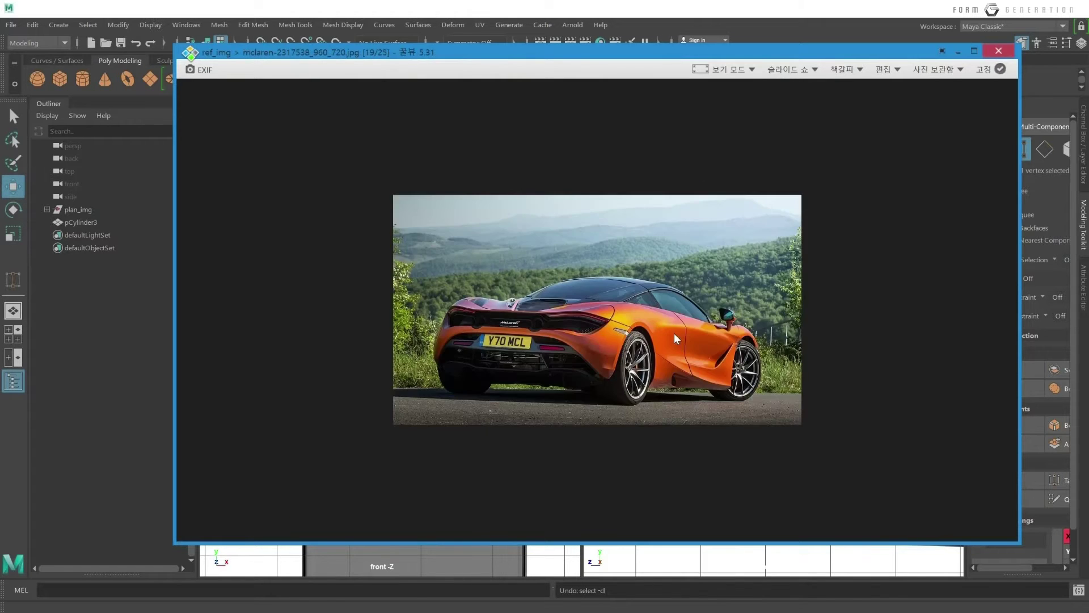
left_click(675, 330)
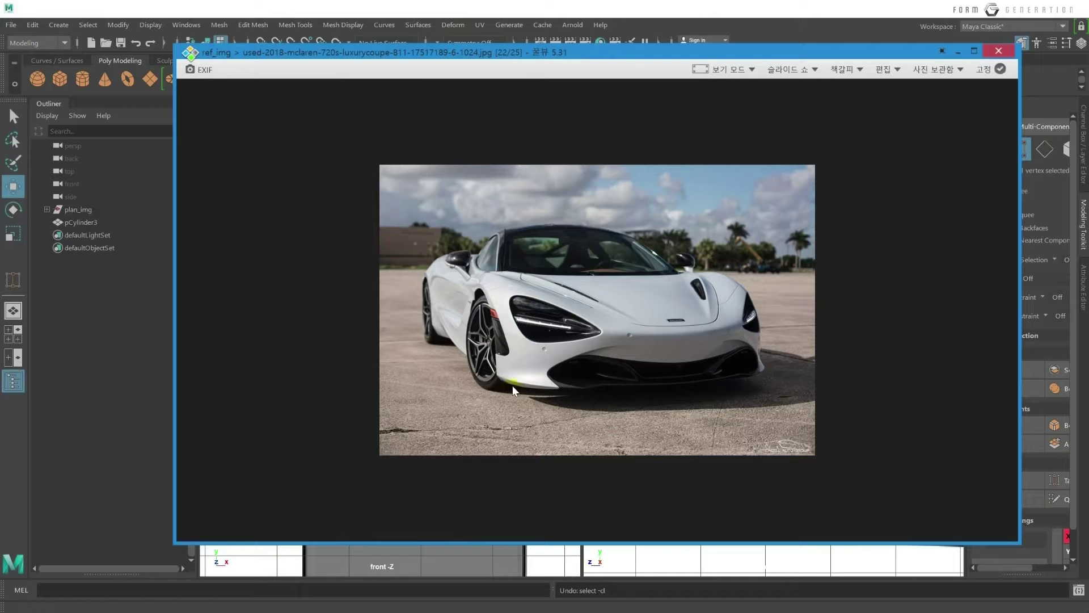
key("Escape")
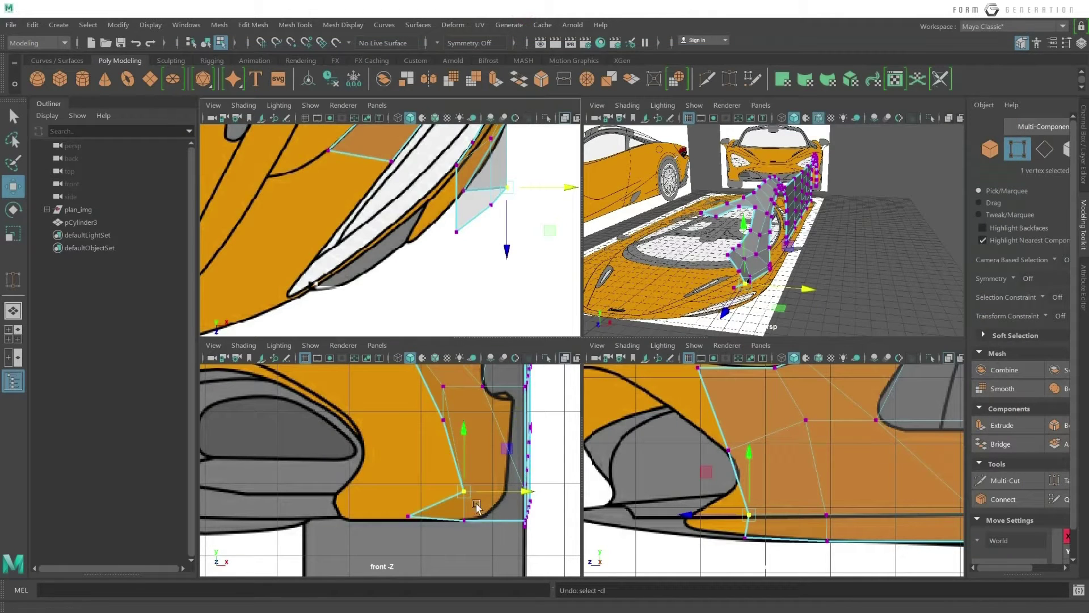
Move the lower-front corner vertex and the next lower-edge vertex left onto the bumper outline.
left_click(741, 536)
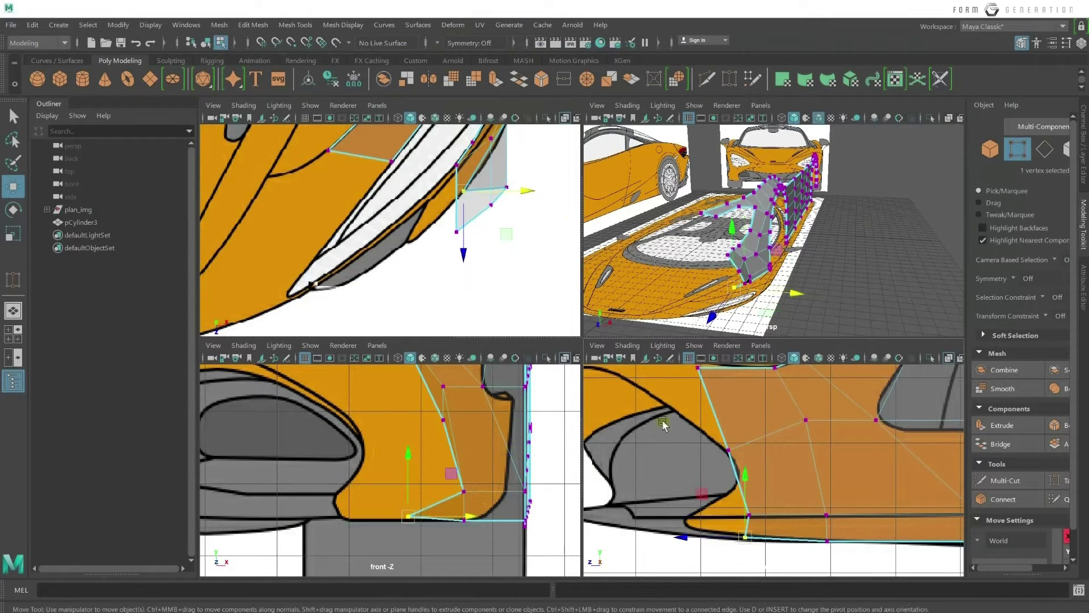
middle_click_drag(463, 211, 456, 248, "alt")
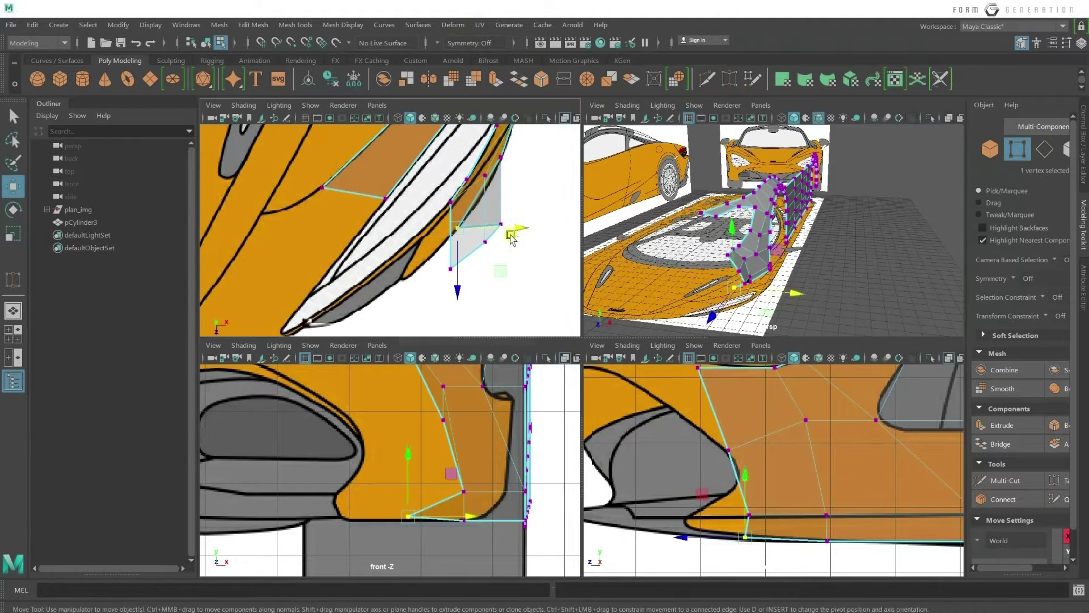
left_click_drag(457, 248, 441, 231)
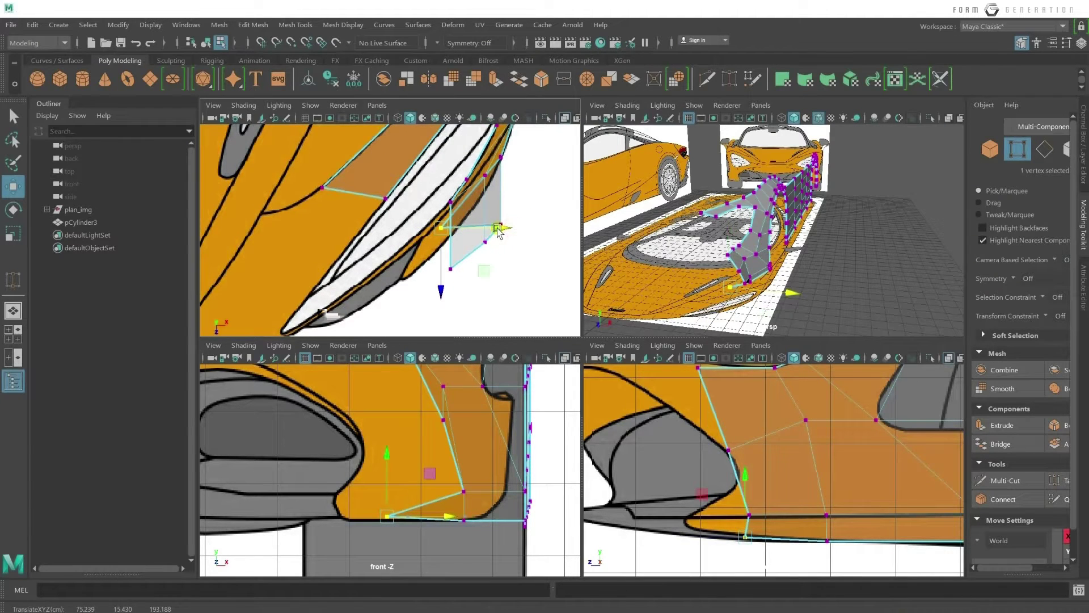
left_click(753, 521)
left_click(747, 513)
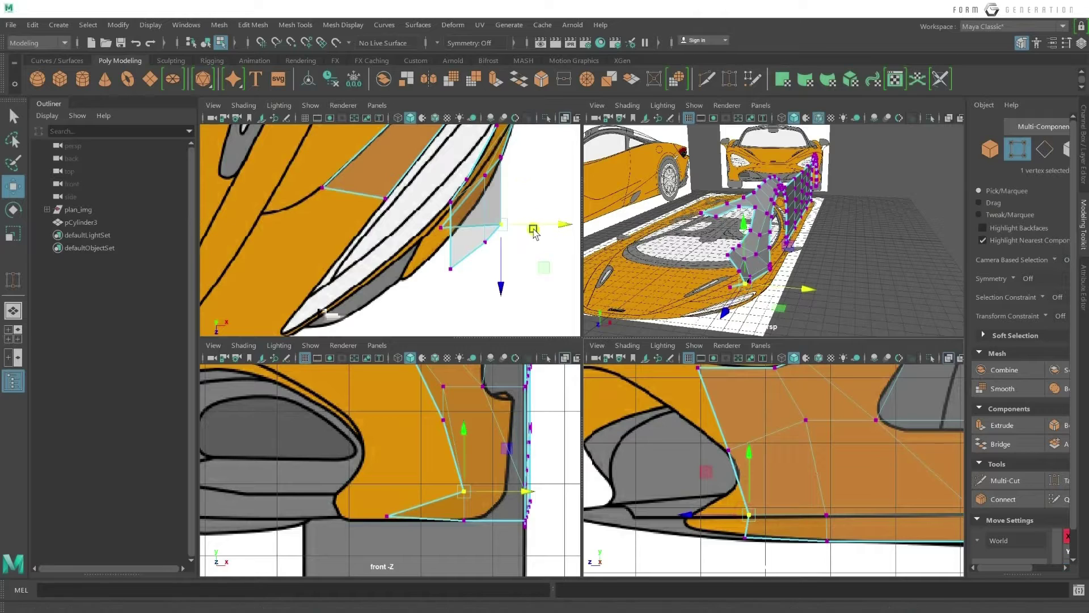
left_click_drag(519, 225, 495, 227)
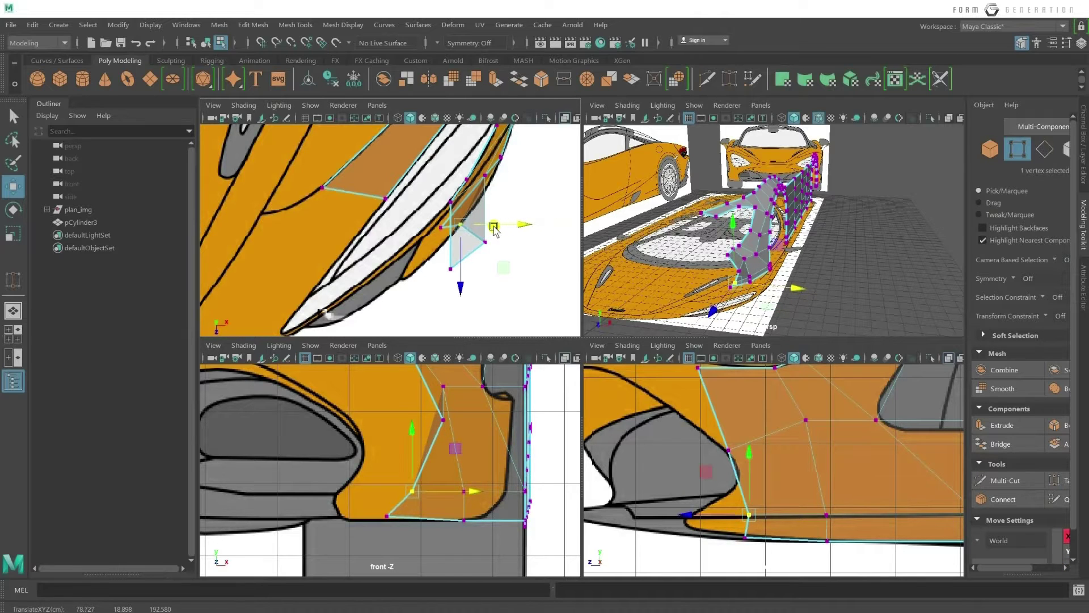
Slide the vertex near the headlight left and line it up with the vertex below.
left_click(721, 446)
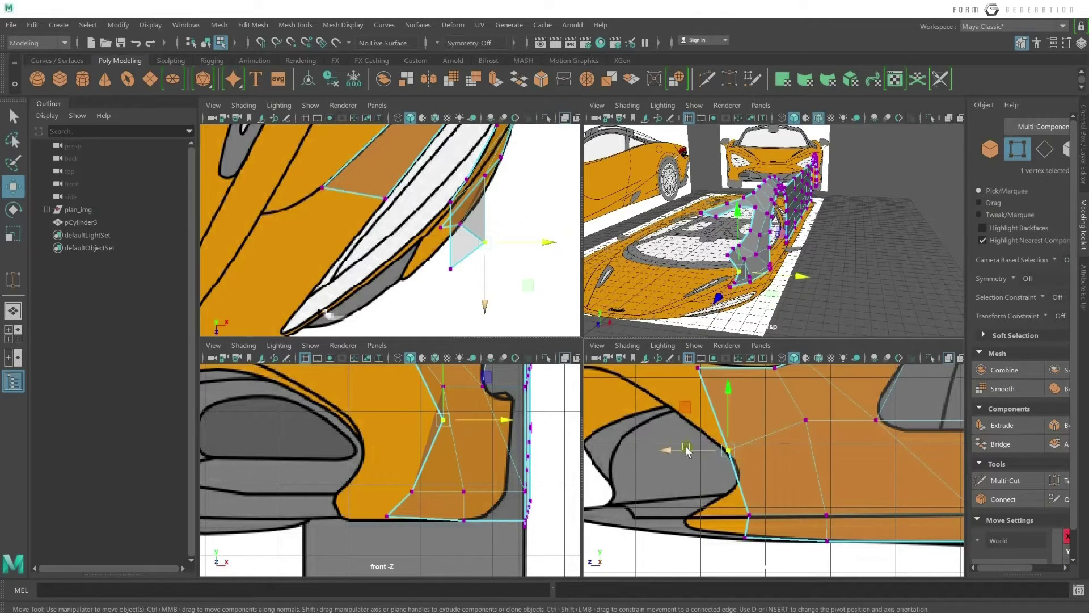
left_click_drag(527, 246, 466, 243)
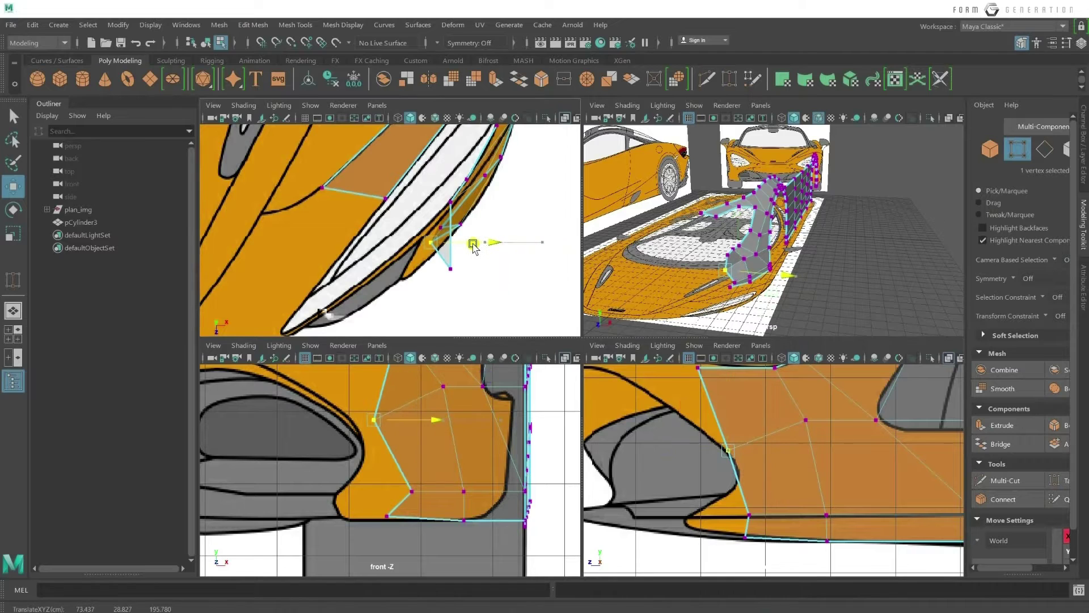
mouse_move(465, 244)
left_mouse_down()
mouse_move(496, 299)
mouse_move(456, 274)
left_mouse_up()
middle_click_drag(678, 347, 719, 394, "alt")
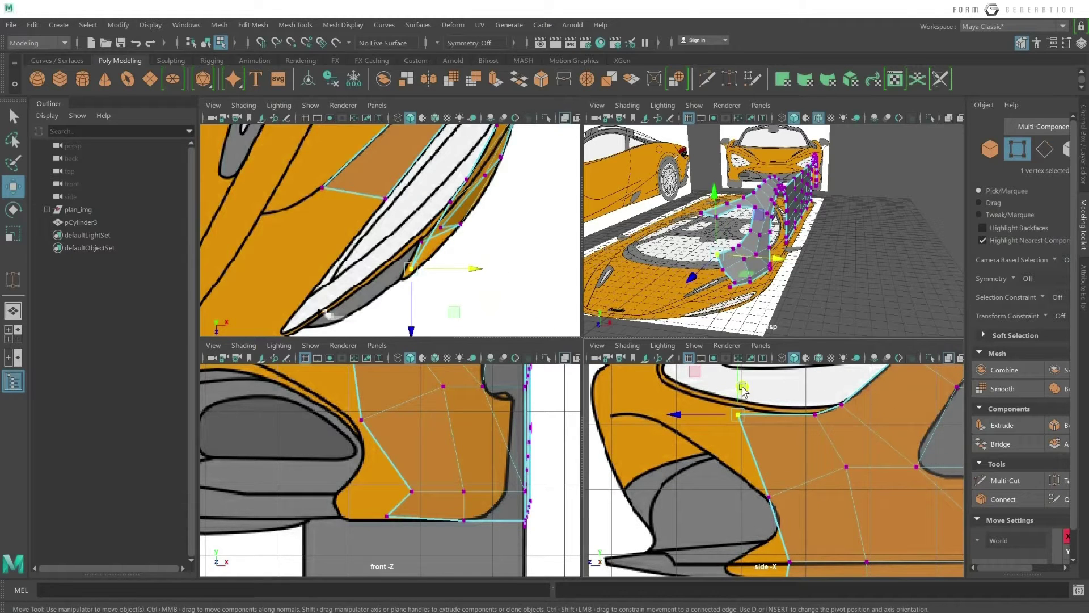
left_click(719, 418)
Move two side-view vertices onto the headlight outline.
left_click(737, 413)
middle_click_drag(720, 382, 685, 292)
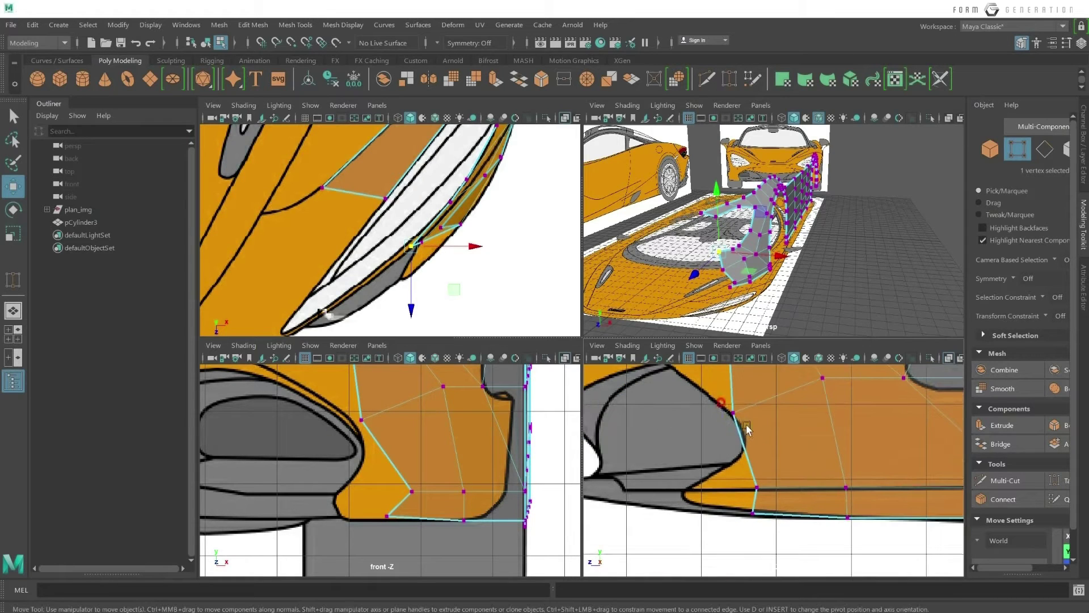
left_click(733, 412)
middle_click_drag(717, 389, 700, 397)
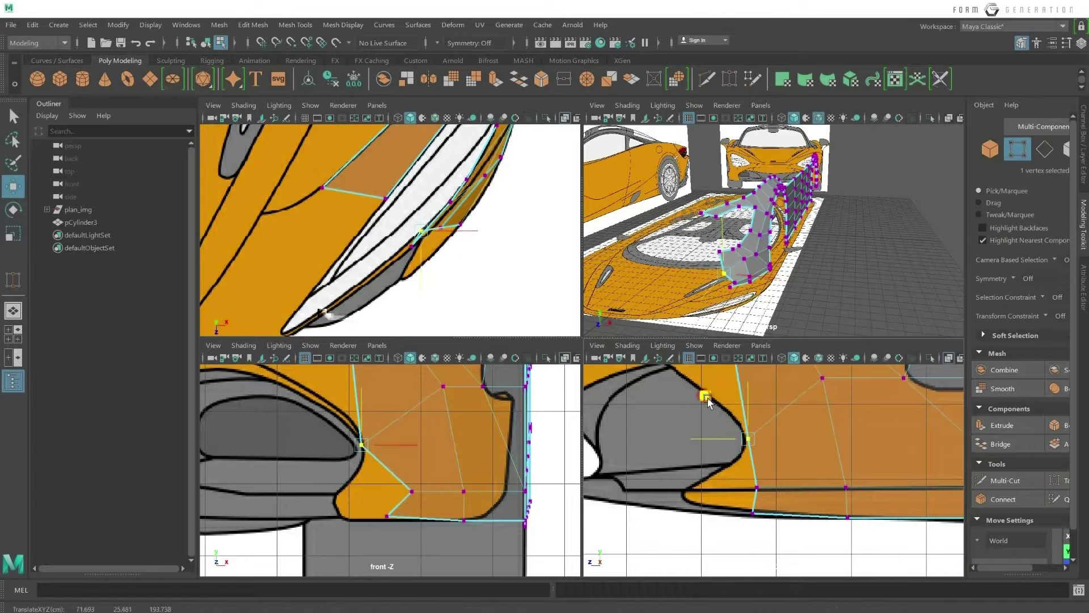
middle_click_drag(716, 392, 738, 443, "alt")
Move the panel's two side edges left and up toward the headlight in side and front views.
right_click(739, 442)
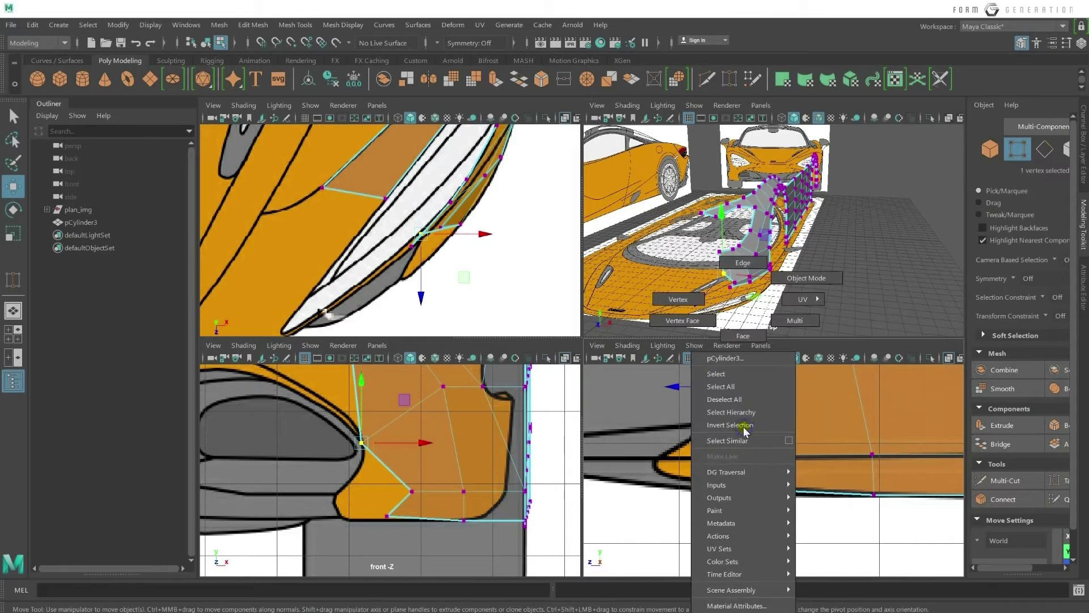
left_click(743, 263)
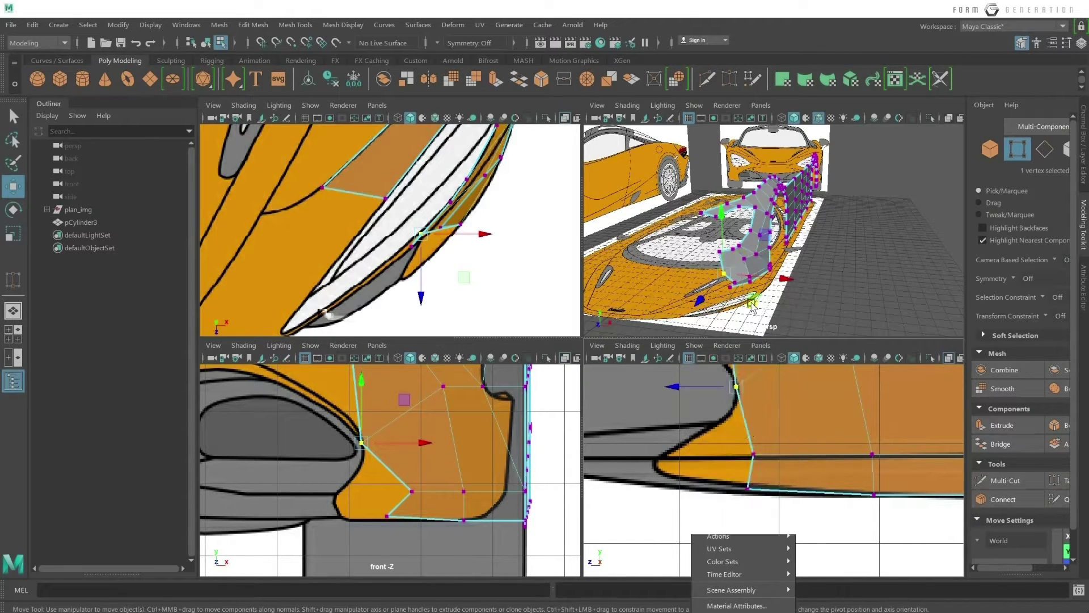
left_click(741, 437)
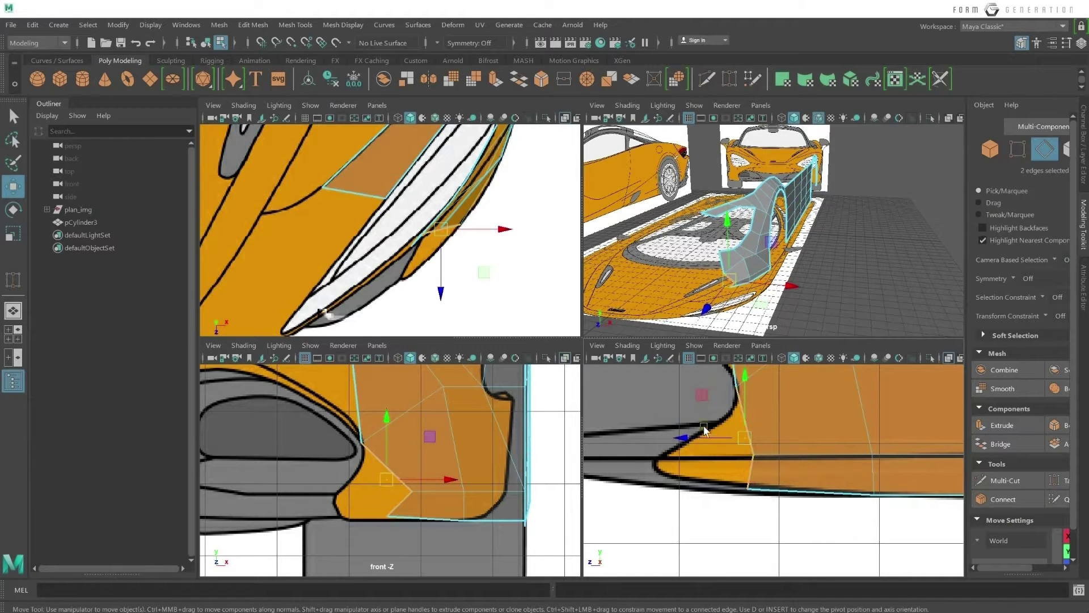
left_click_drag(705, 432, 692, 424)
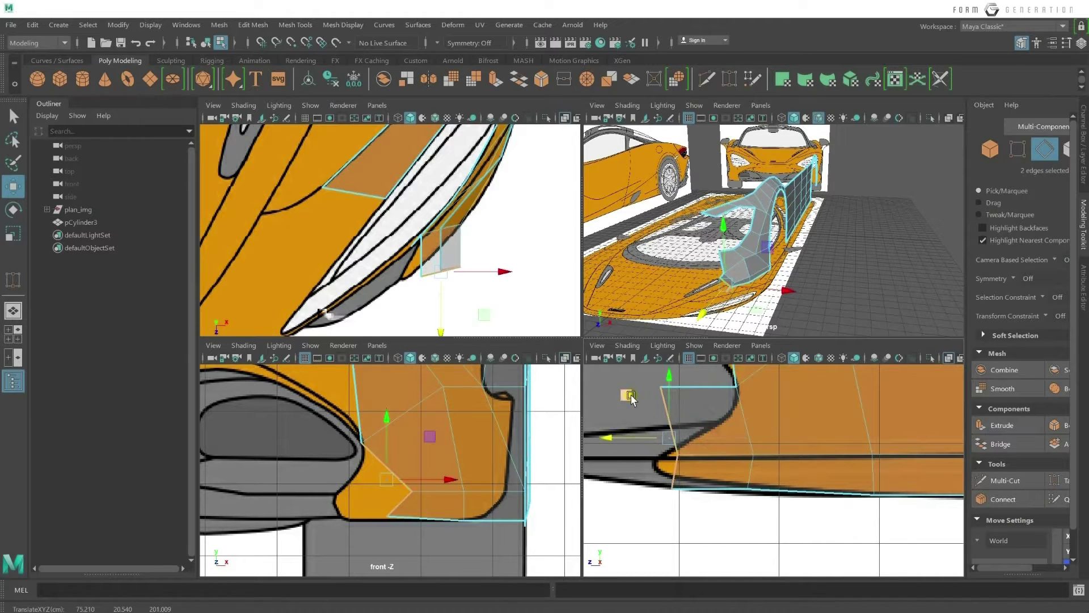
left_click_drag(631, 397, 614, 382)
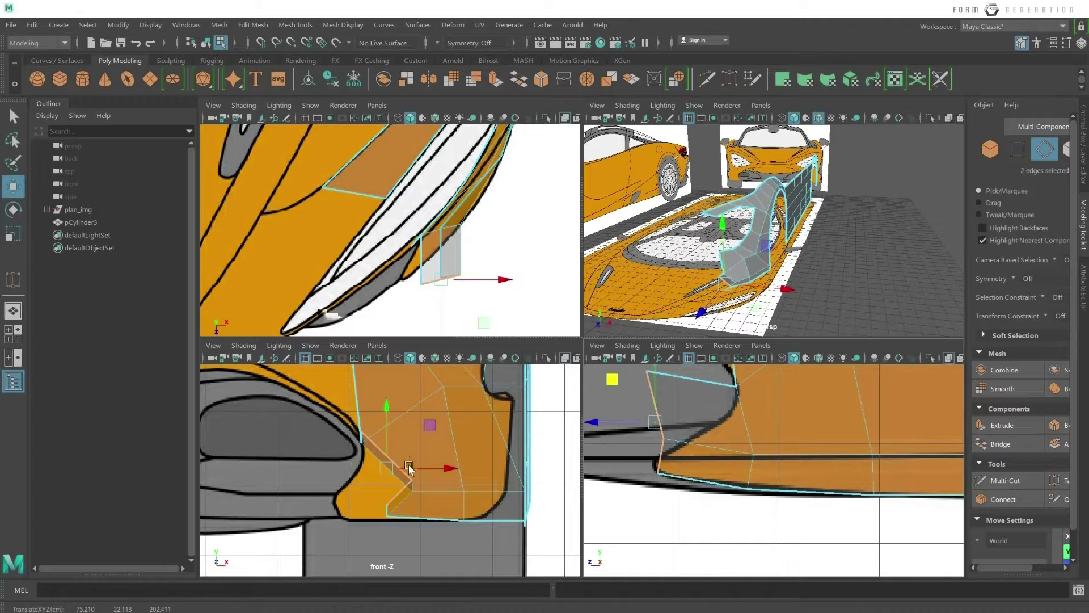
left_click_drag(409, 469, 364, 464)
right_click_drag(352, 464, 287, 299)
Slide the headlight-edge vertices along X so the panel follows the headlight curve.
left_click(657, 472)
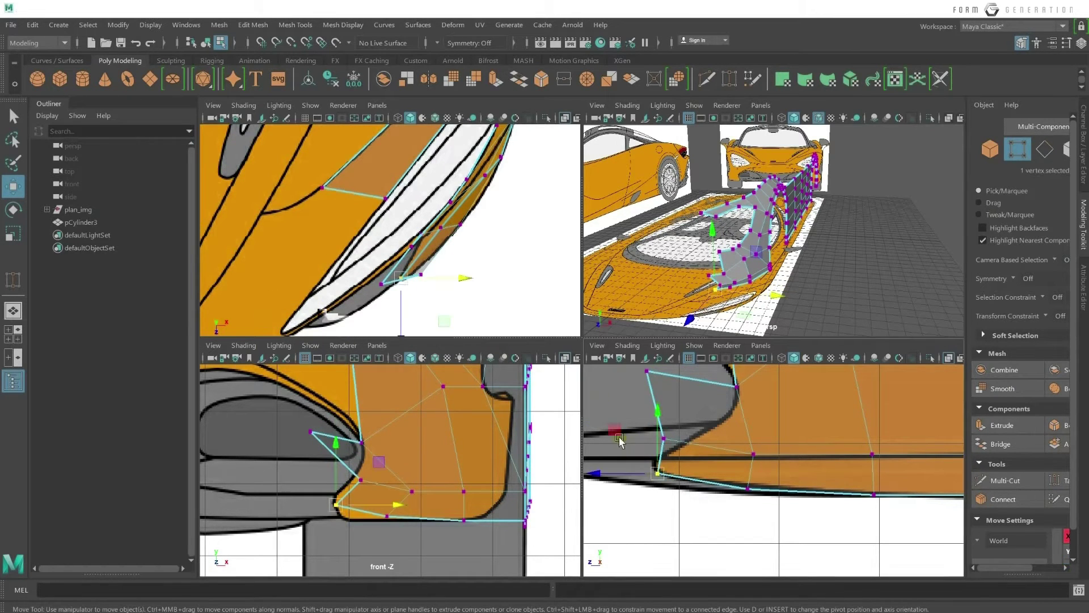
left_click_drag(620, 439, 633, 440)
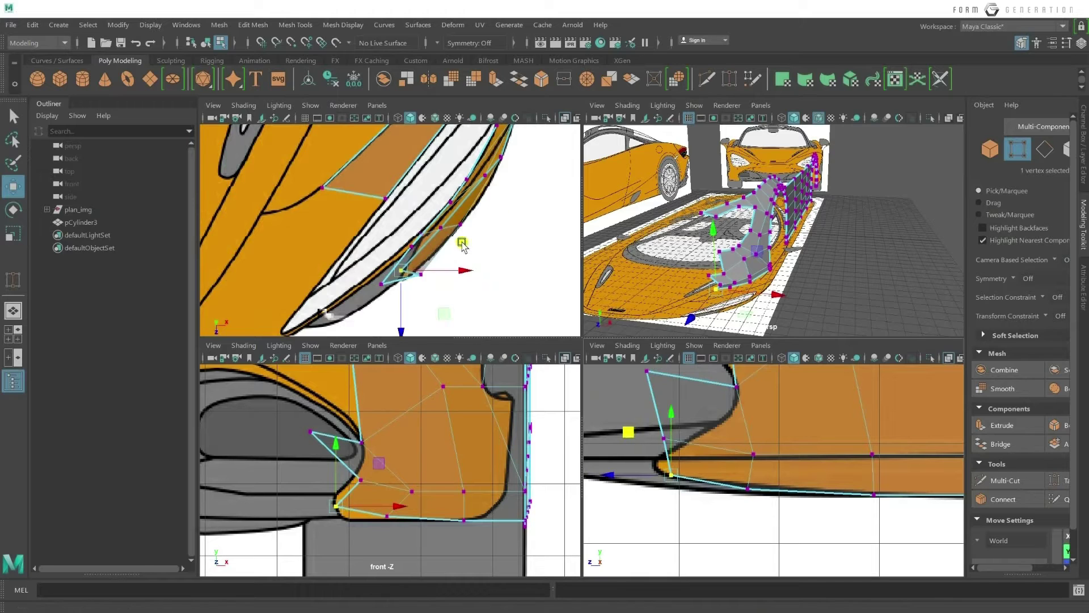
scroll(437, 260, "up", 1)
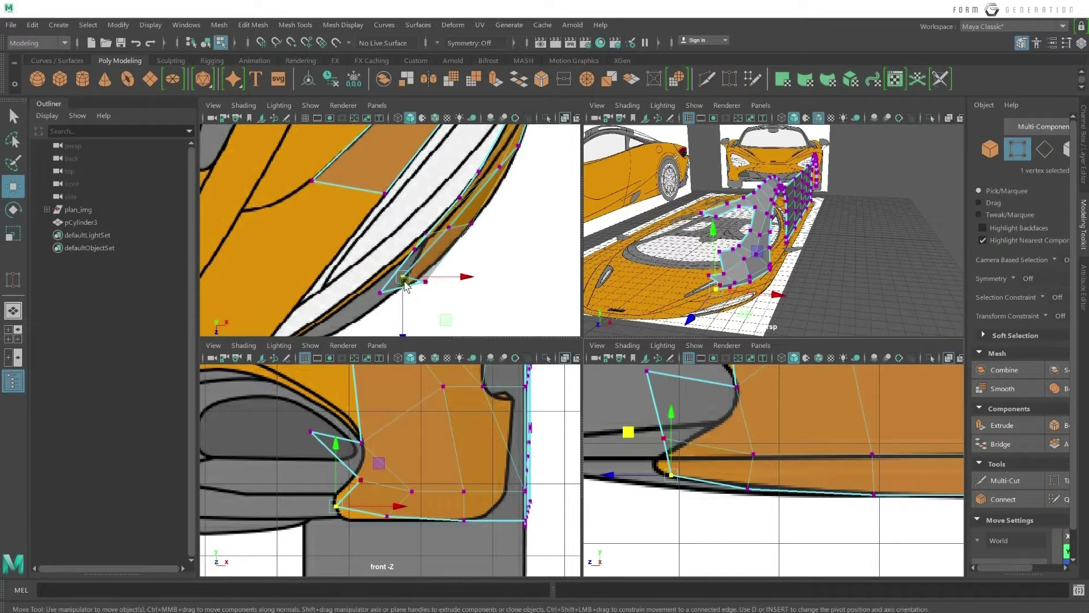
scroll(405, 285, "down", 1)
scroll(431, 273, "down", 1)
left_click_drag(454, 292, 454, 270)
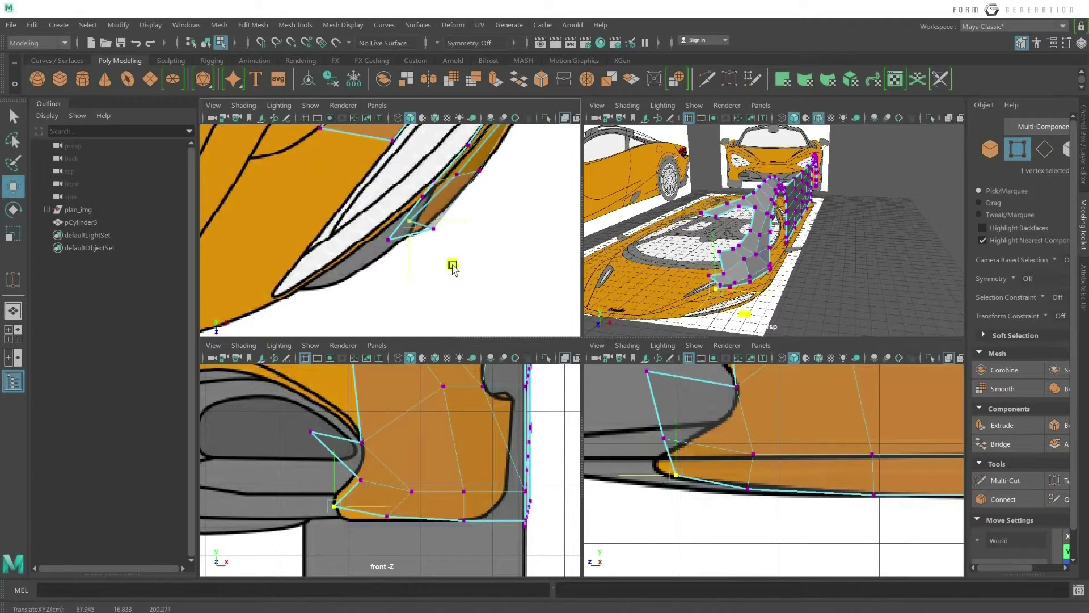
middle_click_drag(453, 267, 436, 348, "alt")
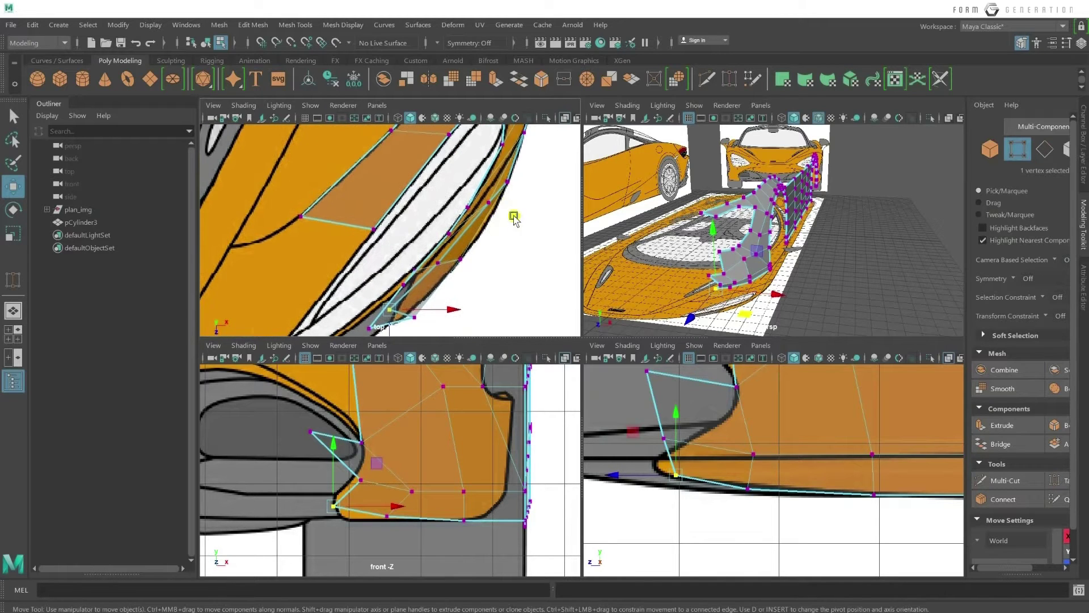
left_click(508, 184)
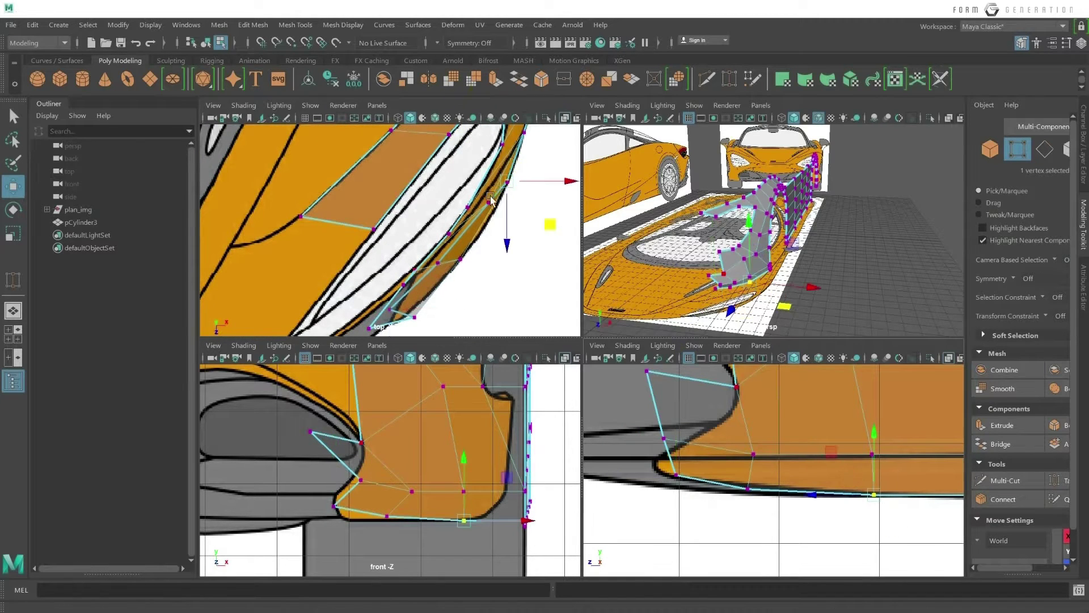
middle_click_drag(531, 185, 519, 207, "alt")
left_click_drag(519, 207, 507, 207)
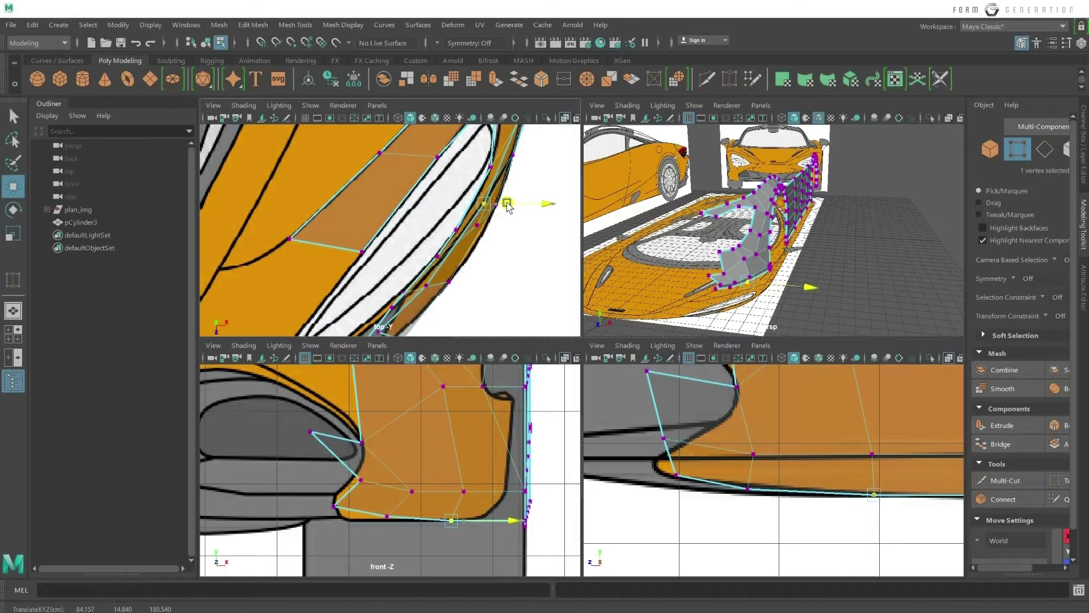
middle_click_drag(936, 500, 816, 496, "alt")
Select the panel's two end vertices and move them left in the top view.
middle_click_drag(892, 468, 755, 448, "alt")
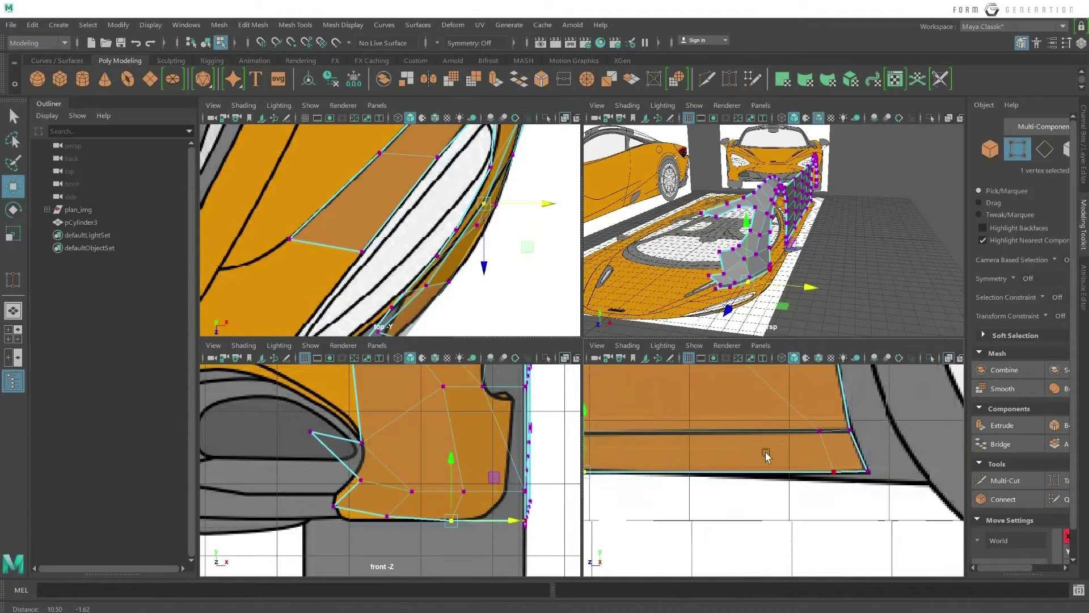
left_click_drag(790, 451, 858, 491)
middle_click_drag(473, 132, 530, 218, "alt")
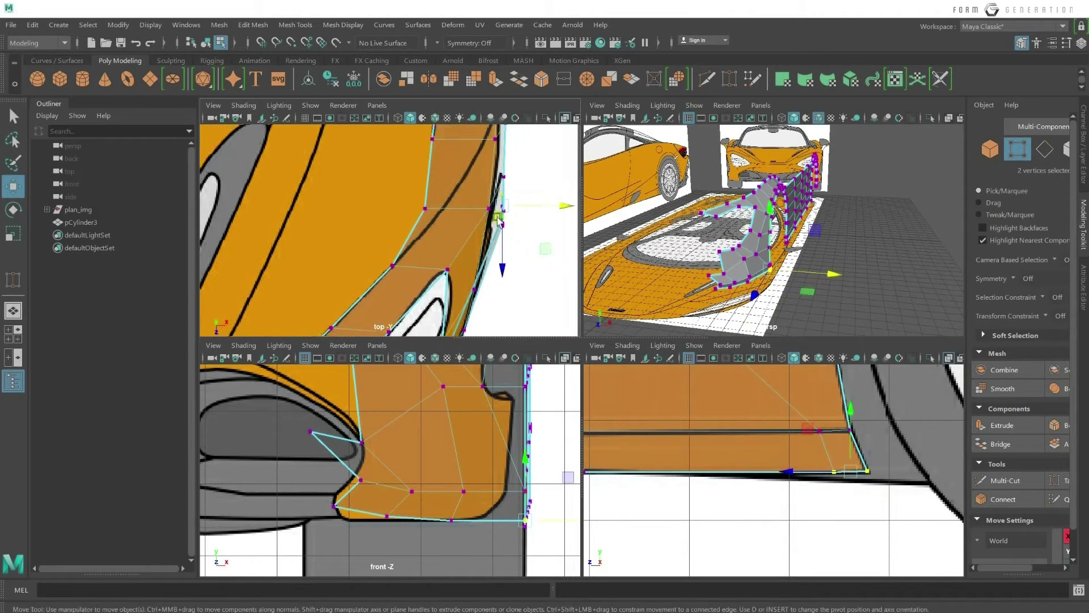
mouse_move(529, 216)
left_mouse_down()
mouse_move(495, 214)
mouse_move(534, 232)
mouse_move(536, 223)
left_mouse_up()
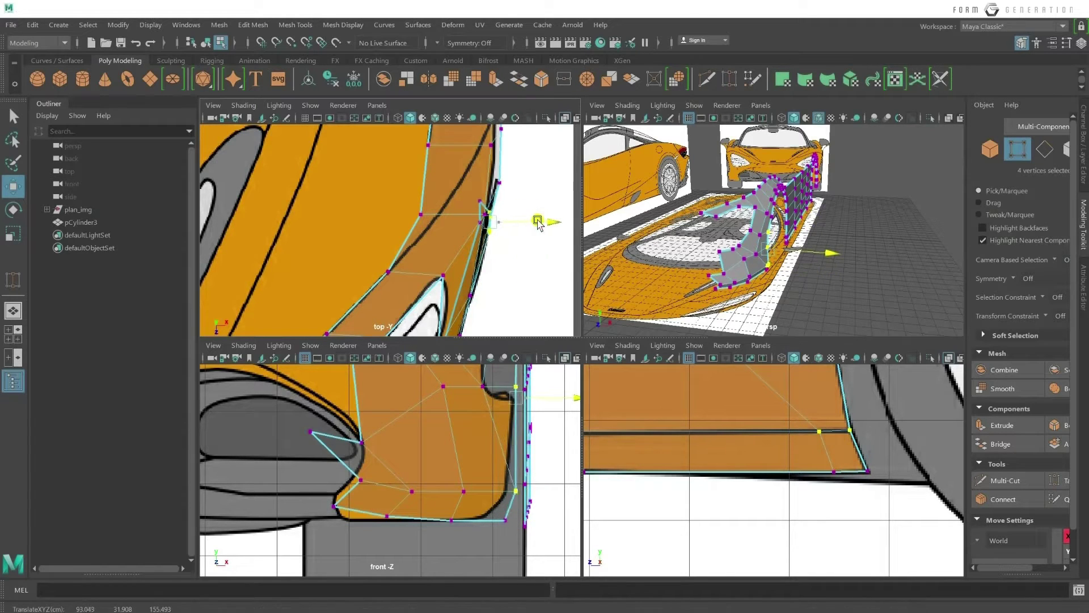
mouse_move(525, 266)
middle_mouse_down("alt")
mouse_move(530, 286)
mouse_move(478, 230)
middle_mouse_up("alt")
scroll(478, 230, "down", 3)
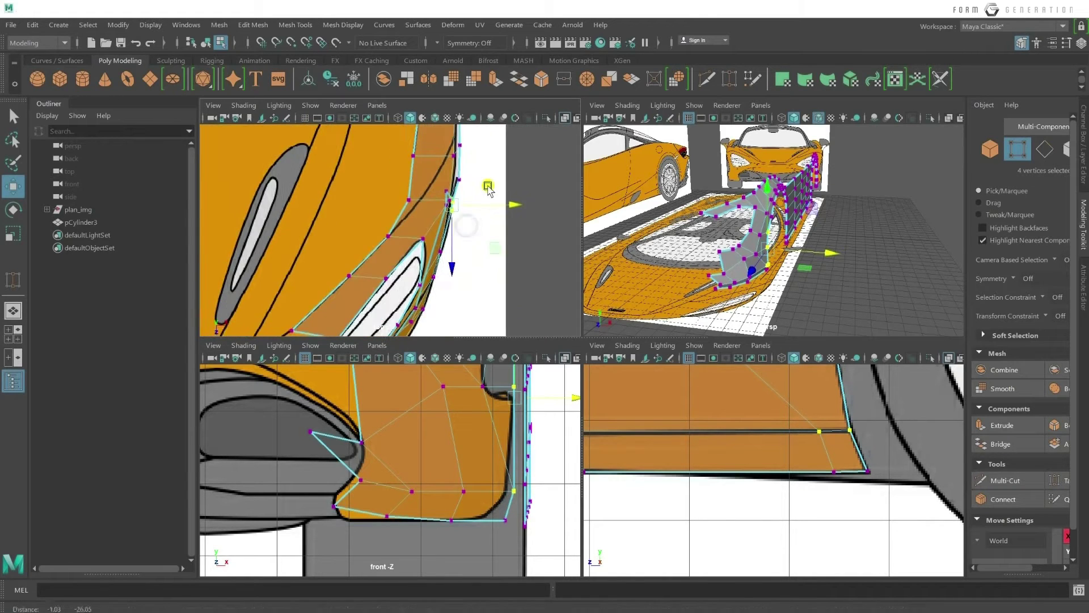
scroll(498, 194, "down", 3)
scroll(498, 194, "down", 2)
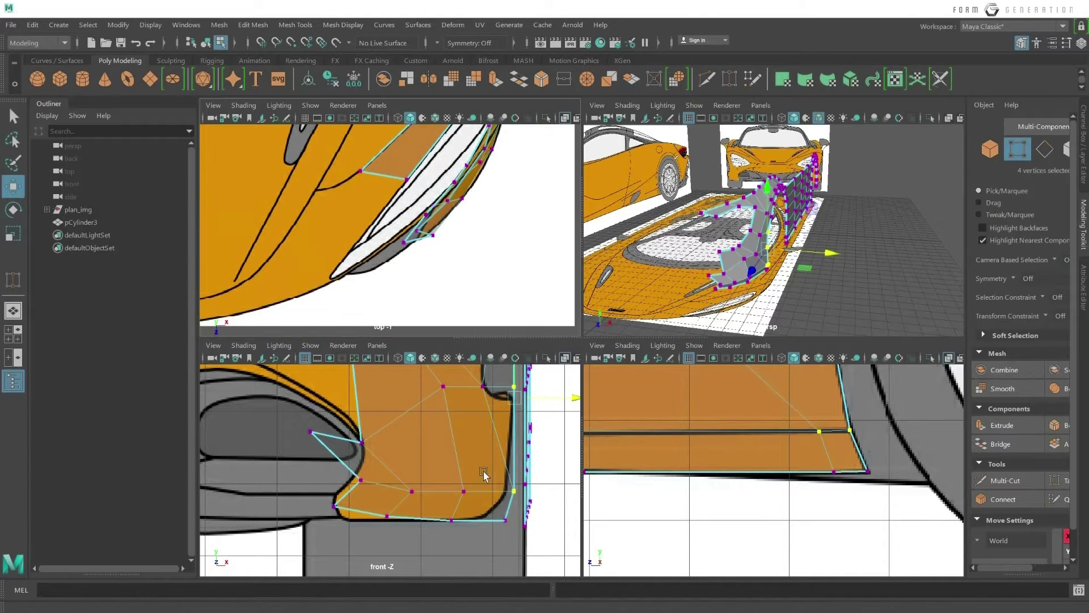
scroll(412, 507, "up", 2)
Lower the headlight corner vertex and its neighbour onto the front-view headlight outline.
left_click(408, 496)
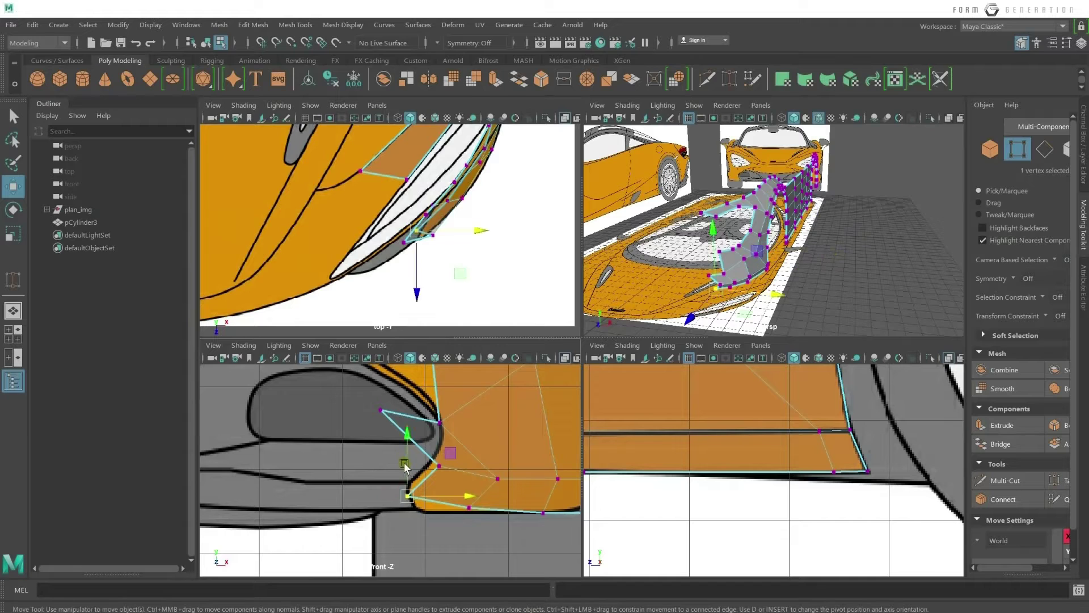
left_click_drag(421, 479, 464, 474)
left_click(459, 462)
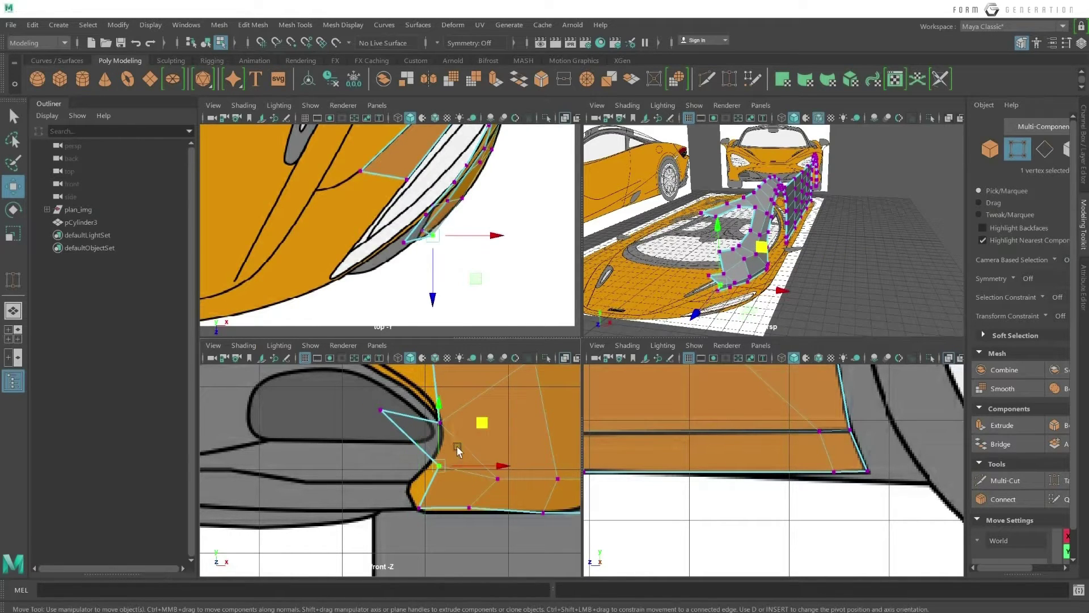
left_click_drag(477, 431, 448, 448)
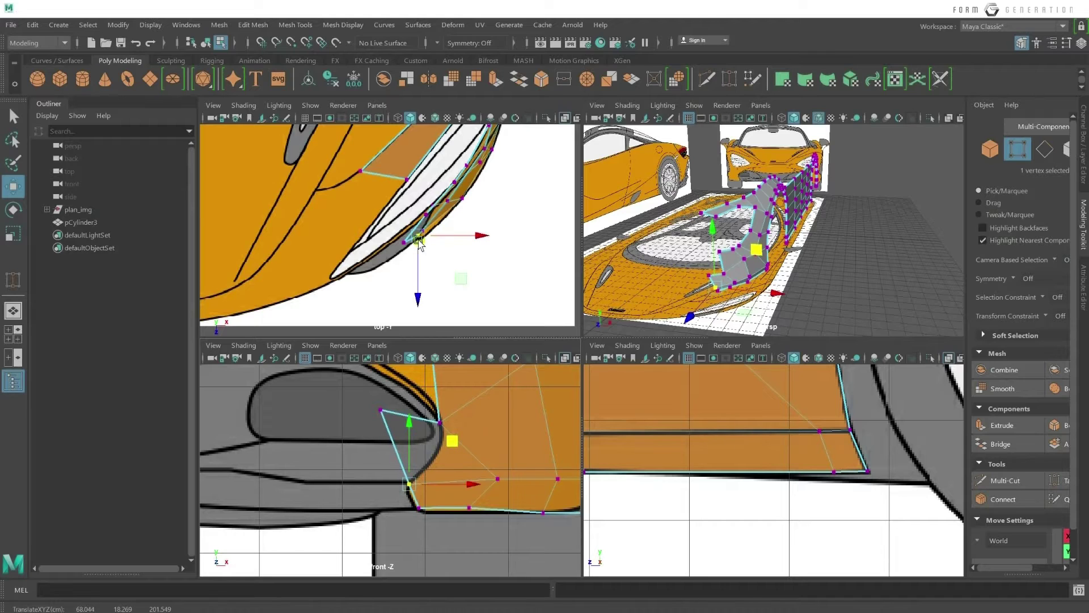
scroll(460, 260, "up", 2)
scroll(460, 260, "up", 2)
mouse_move(474, 273)
middle_mouse_down()
mouse_move(496, 284)
mouse_move(491, 290)
middle_mouse_up()
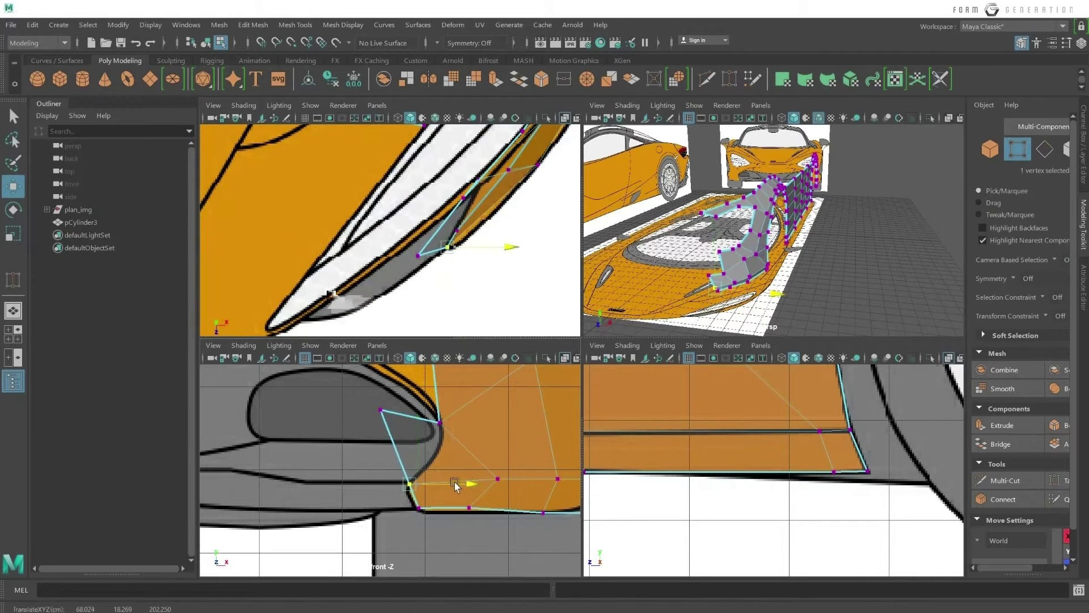
Pull the upper headlight-edge vertex down onto the outline and reframe the views.
left_click(401, 431)
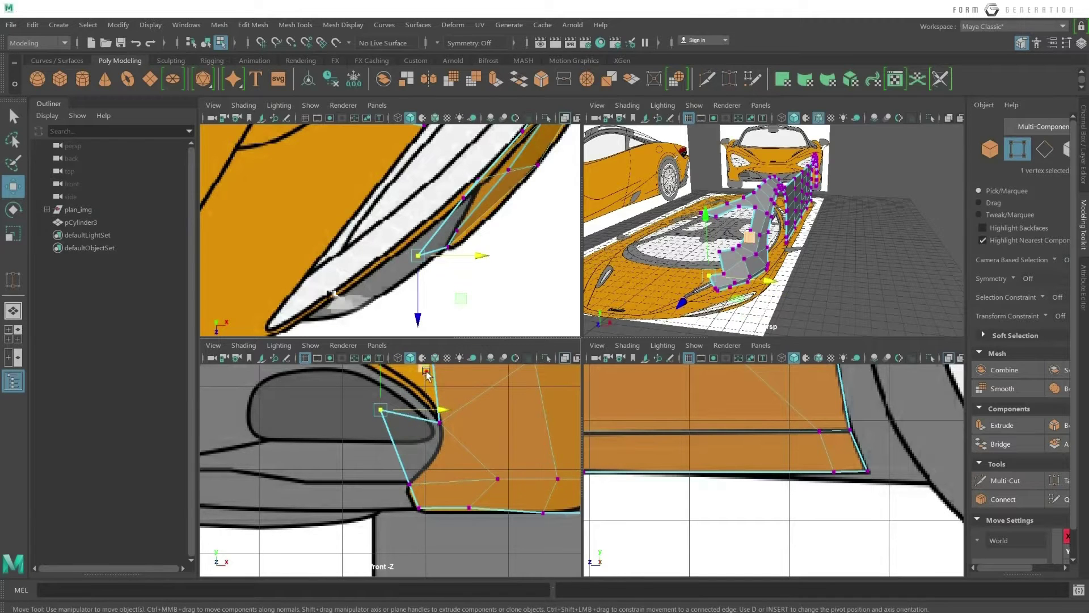
middle_click_drag(427, 374, 481, 423)
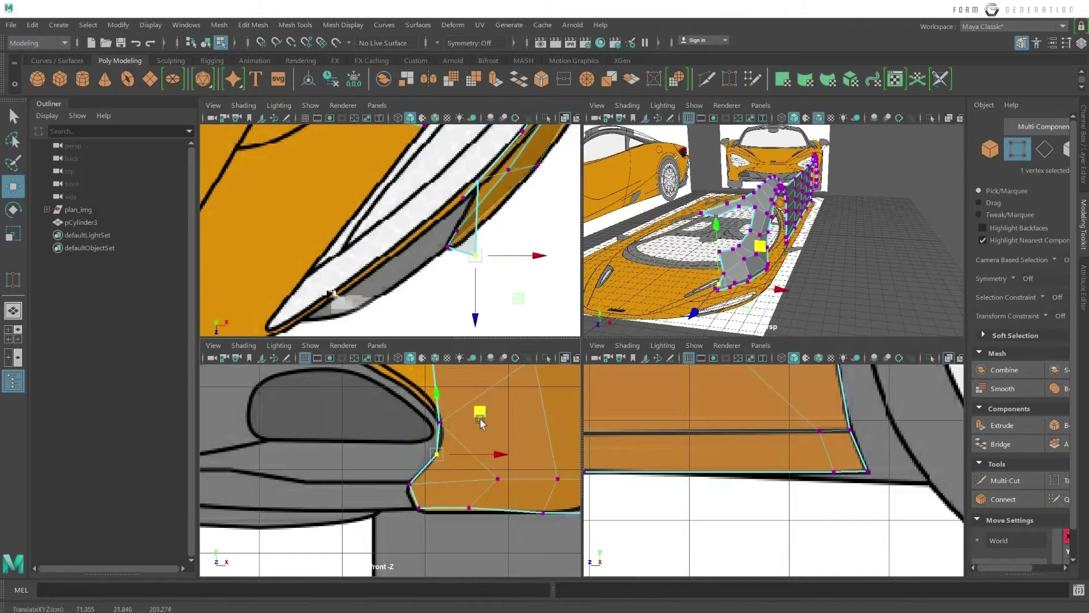
scroll(460, 419, "down", 1)
left_click_drag(454, 419, 439, 415, "alt")
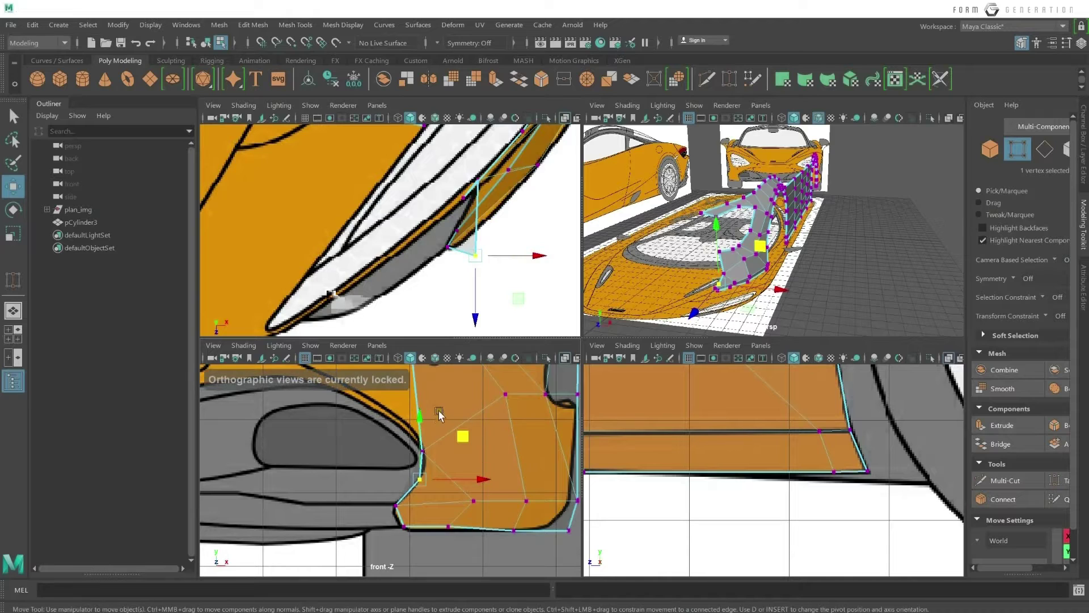
middle_click_drag(440, 415, 496, 472, "alt")
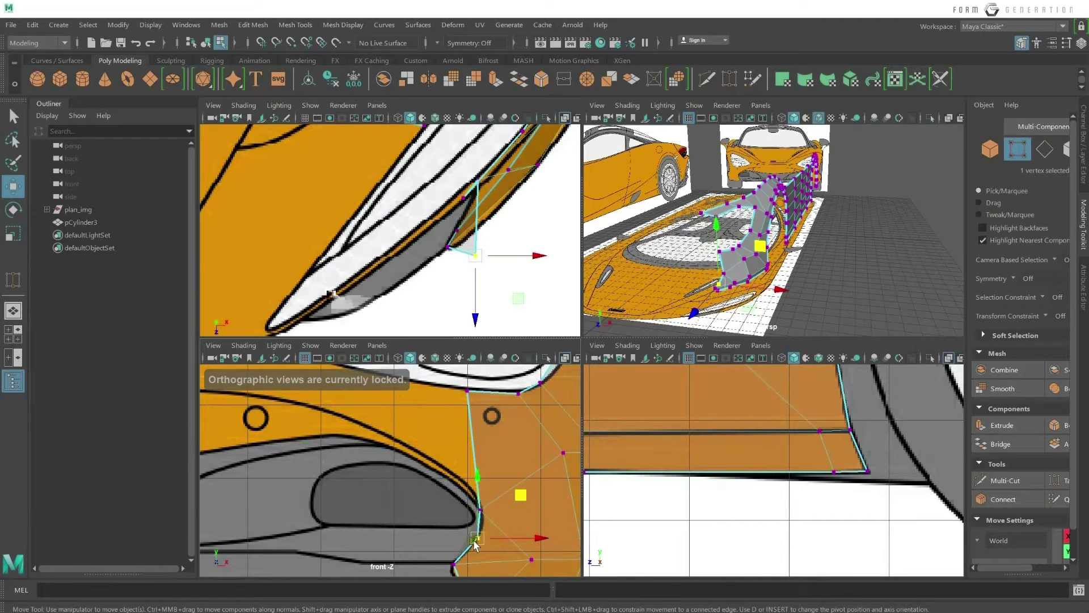
middle_click_drag(478, 540, 461, 463, "alt")
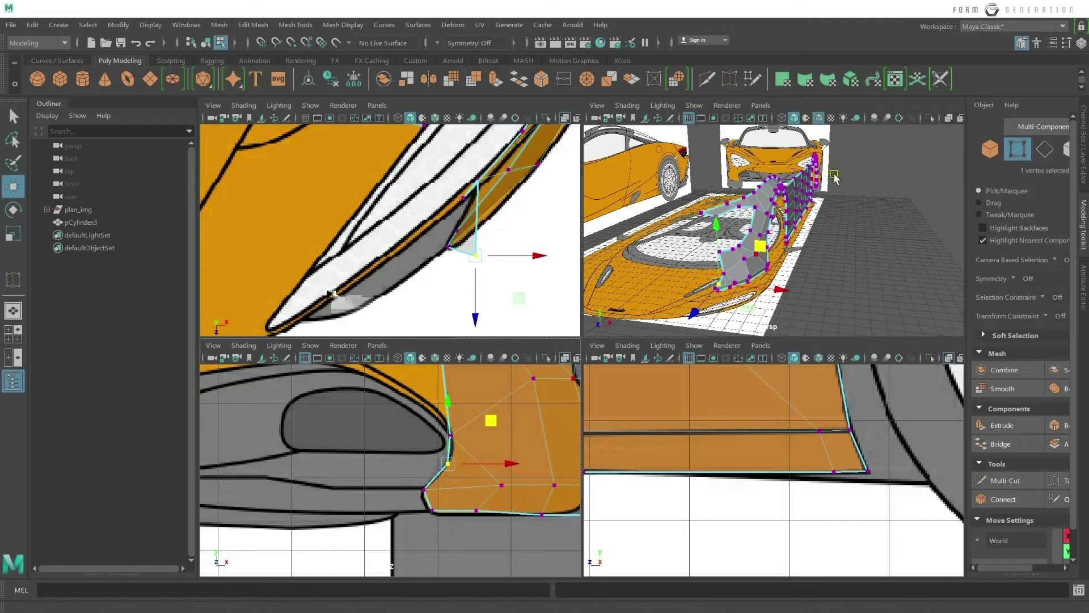
left_click_drag(737, 238, 790, 253, "alt")
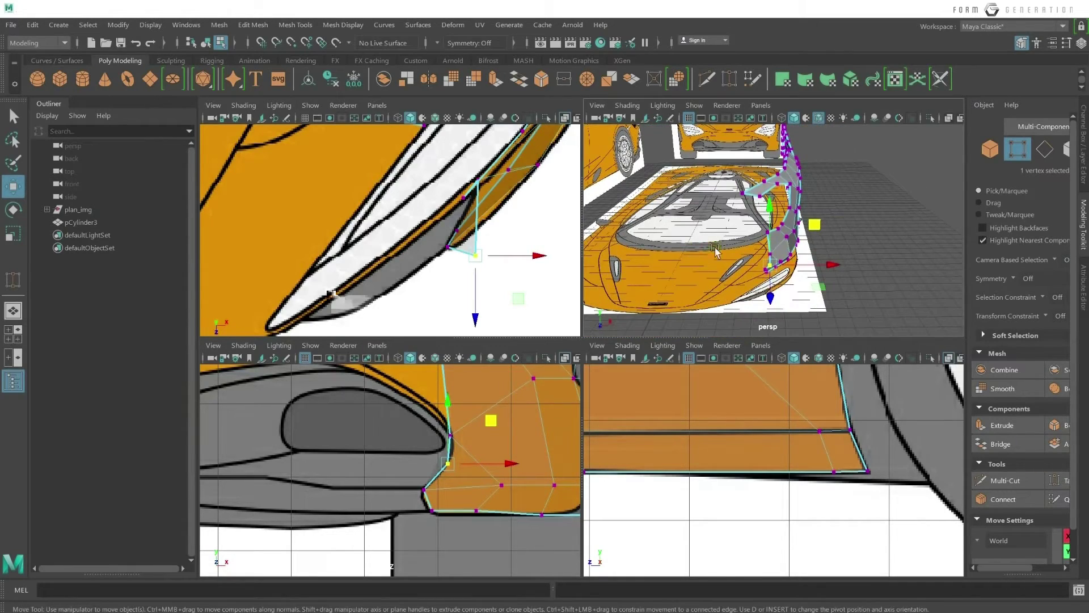
Pick an inner panel vertex, frame it, and move it down to match the blueprint.
left_click_drag(699, 196, 701, 204, "alt")
scroll(702, 209, "up", 5)
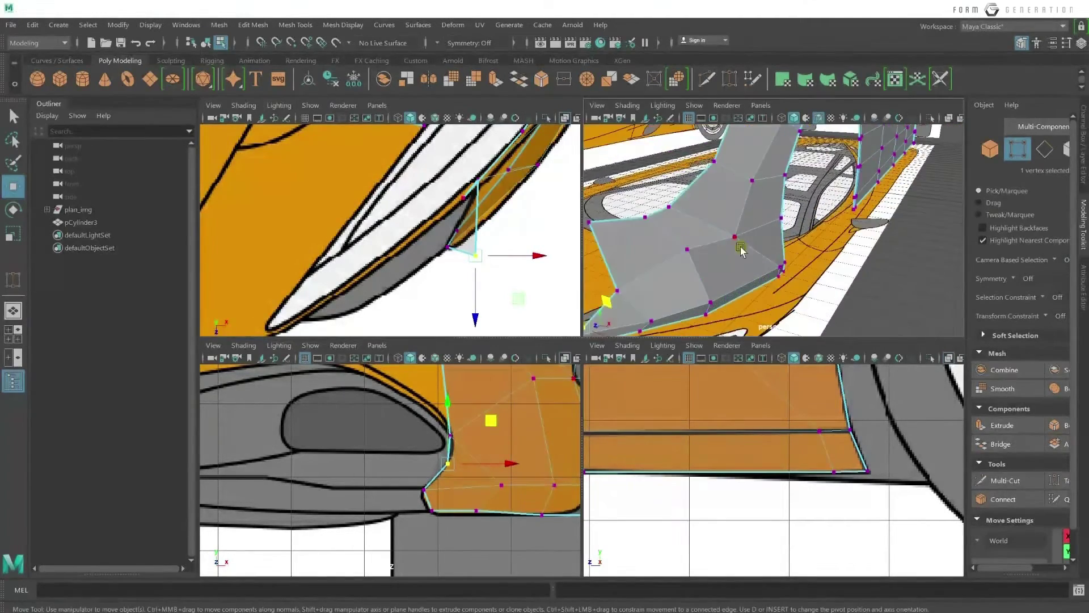
scroll(703, 212, "up", 5)
scroll(702, 212, "down", 5)
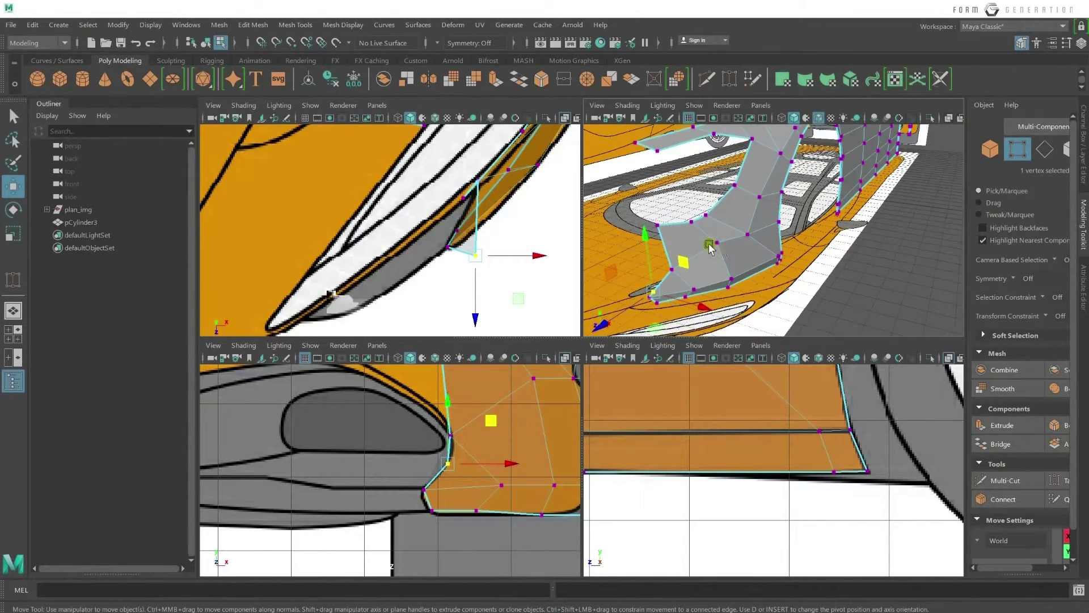
scroll(752, 255, "up", 3)
left_click_drag(752, 255, 758, 263, "alt")
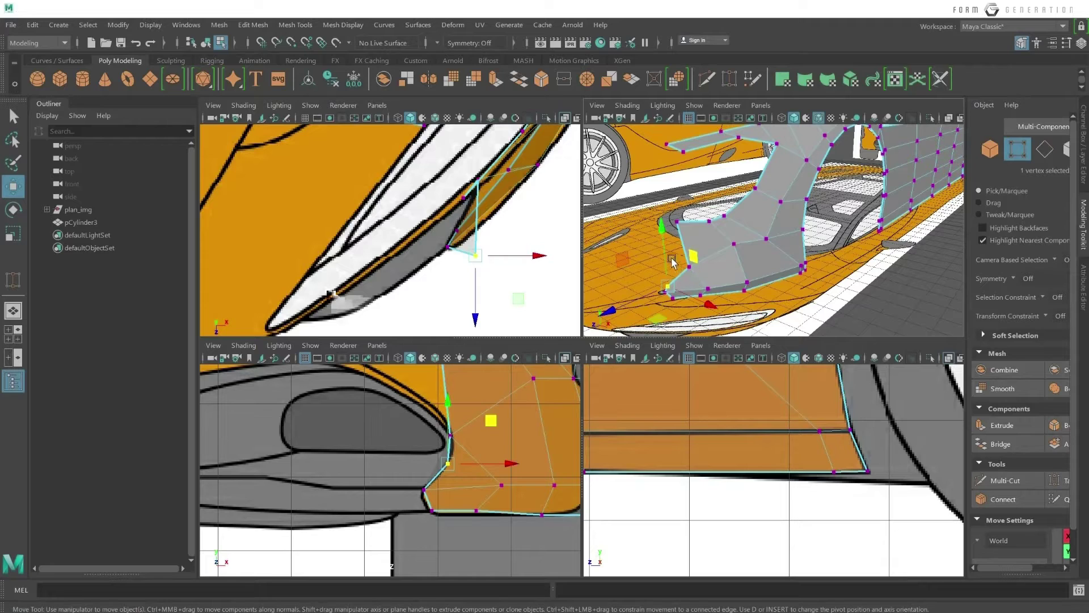
left_click(694, 270)
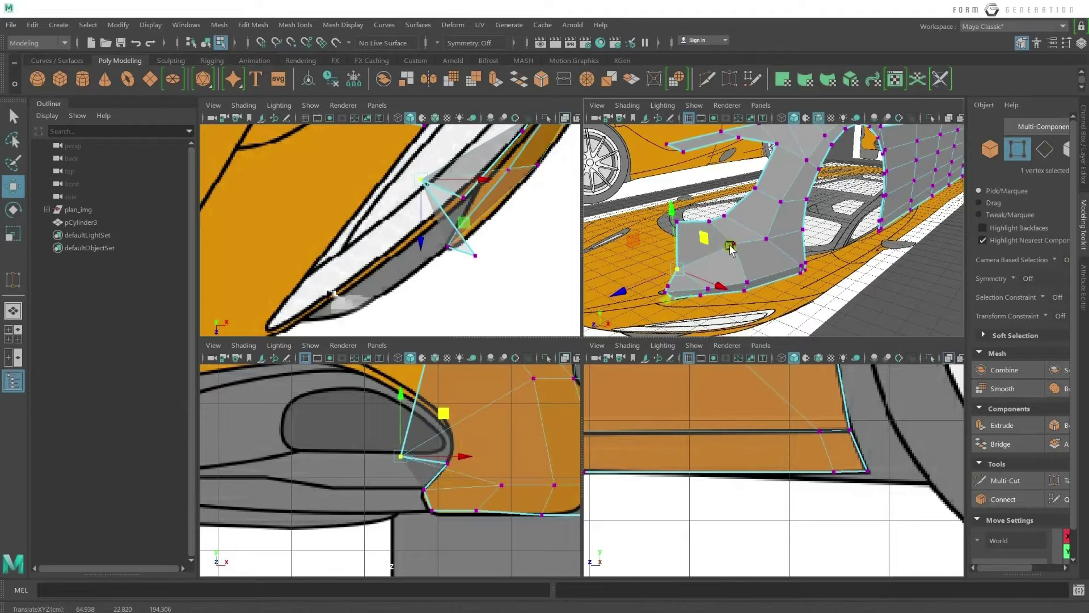
mouse_move(706, 241)
left_mouse_down("alt")
mouse_move(727, 265)
mouse_move(725, 234)
left_mouse_up("alt")
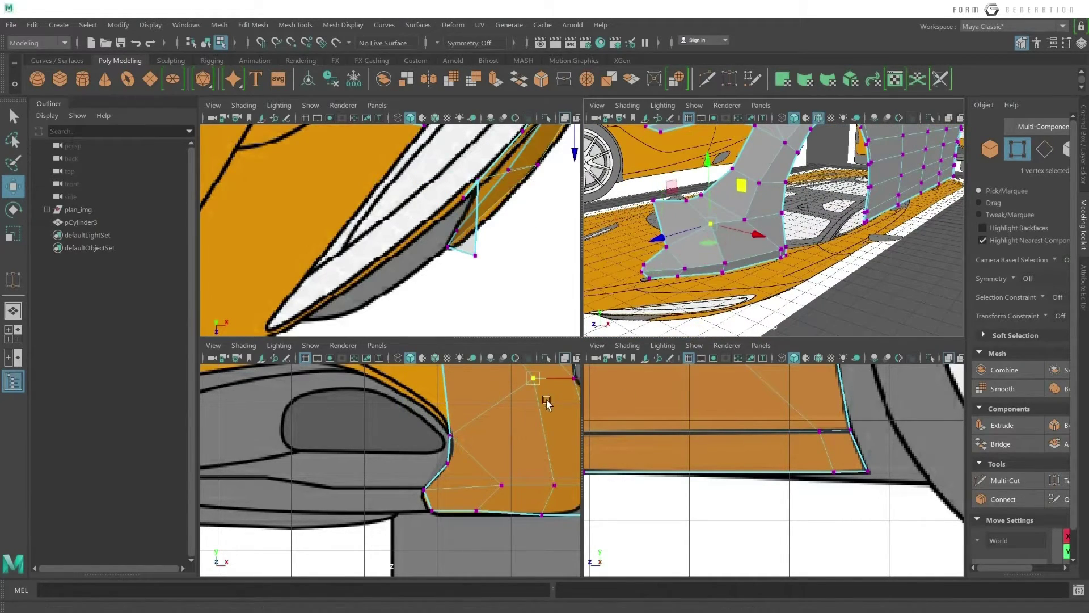
key("f")
key("f")
scroll(711, 426, "up", 2)
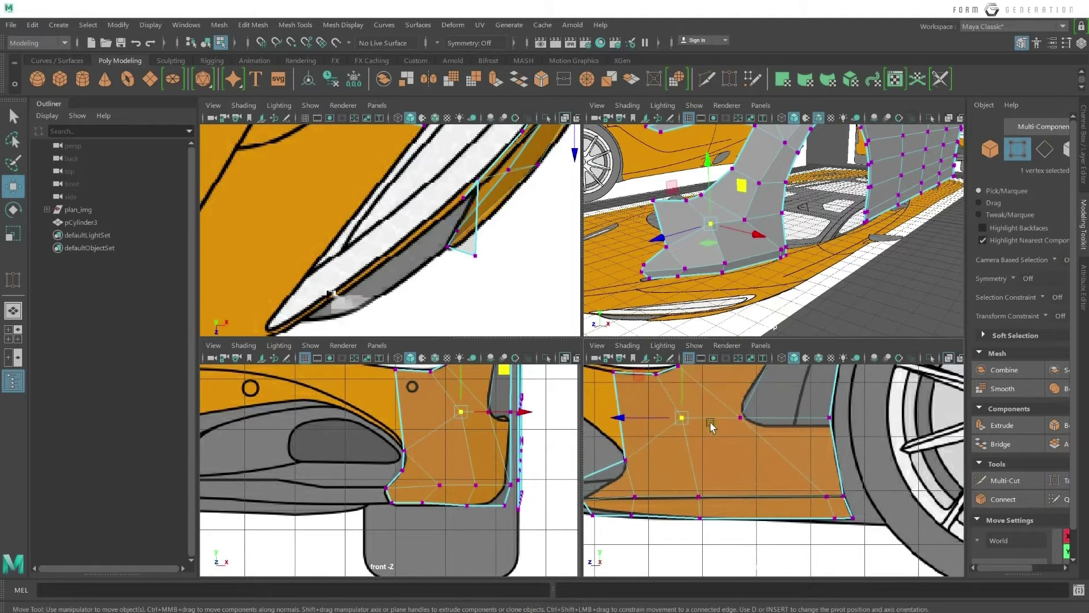
left_click_drag(680, 393, 684, 415)
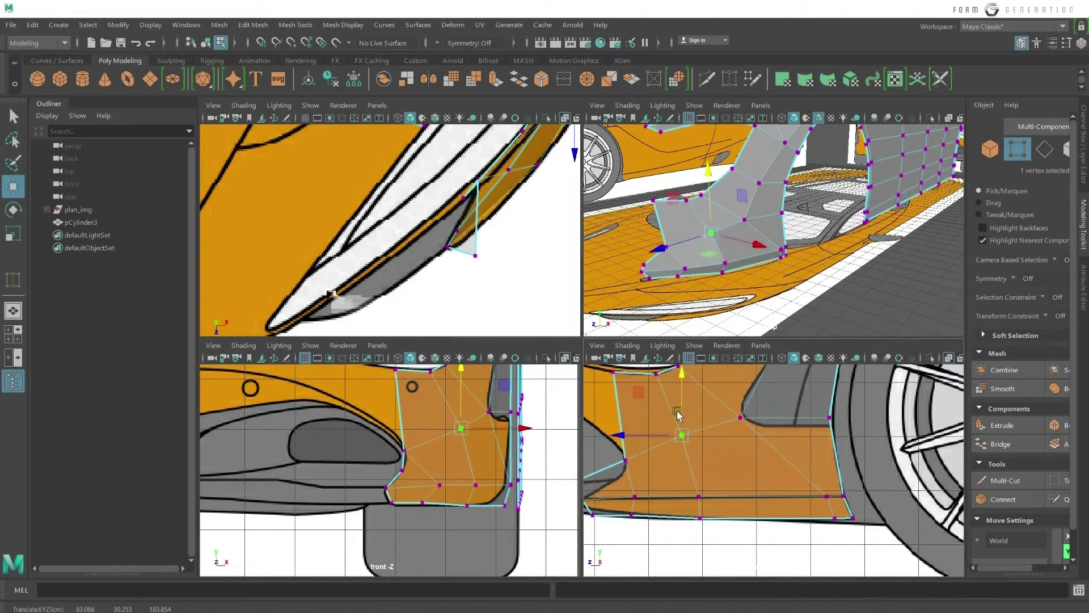
Reorbit the perspective view, select a vertex on the panel's edge, and reframe the views.
scroll(739, 287, "up", 3)
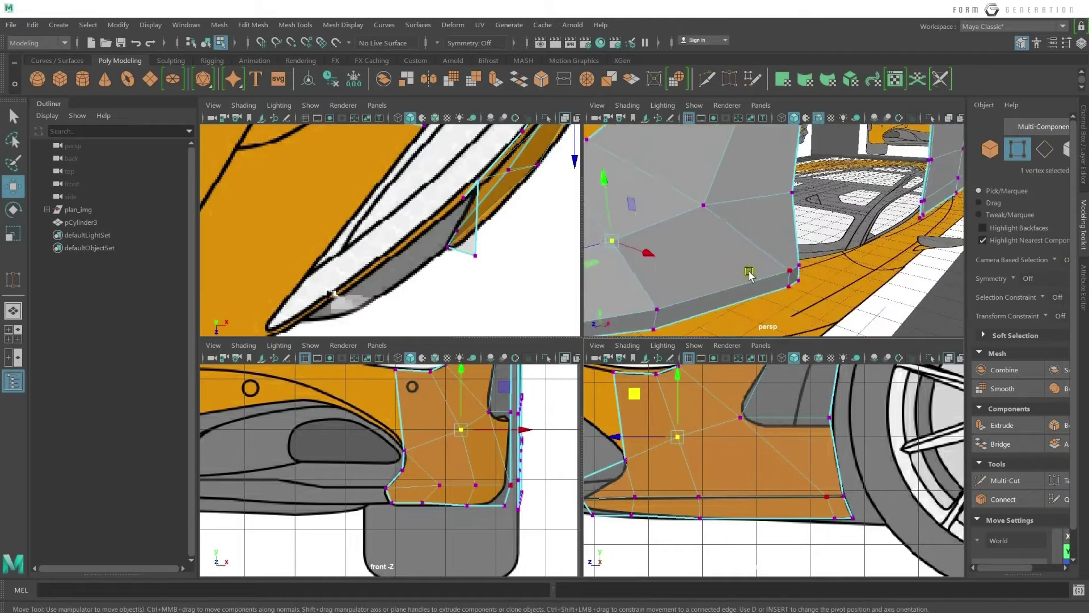
left_click_drag(739, 287, 801, 260, "alt")
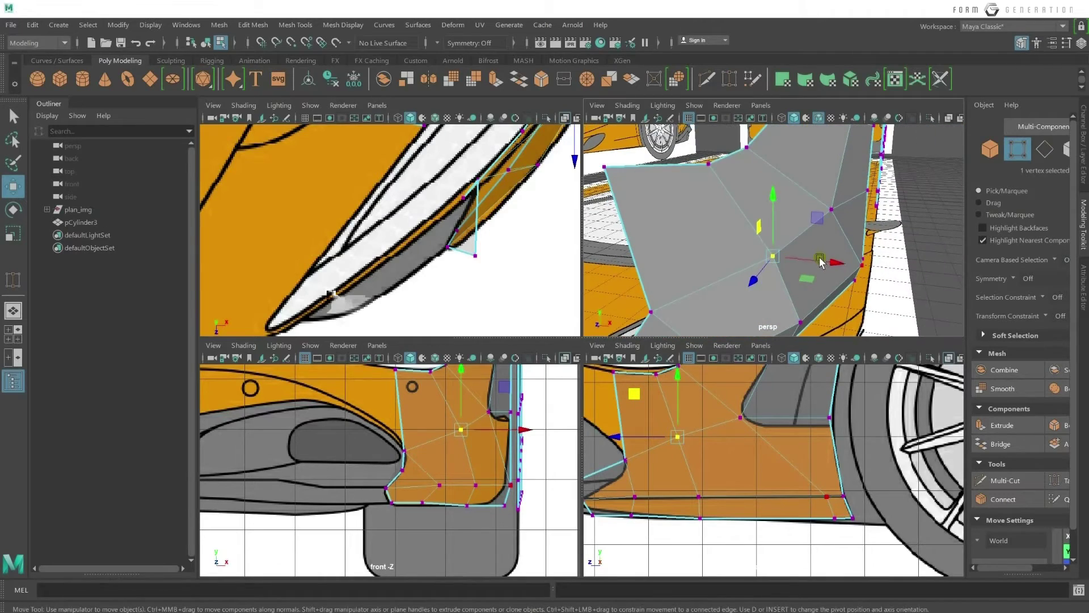
scroll(817, 264, "down", 5)
left_click_drag(817, 264, 814, 272, "alt")
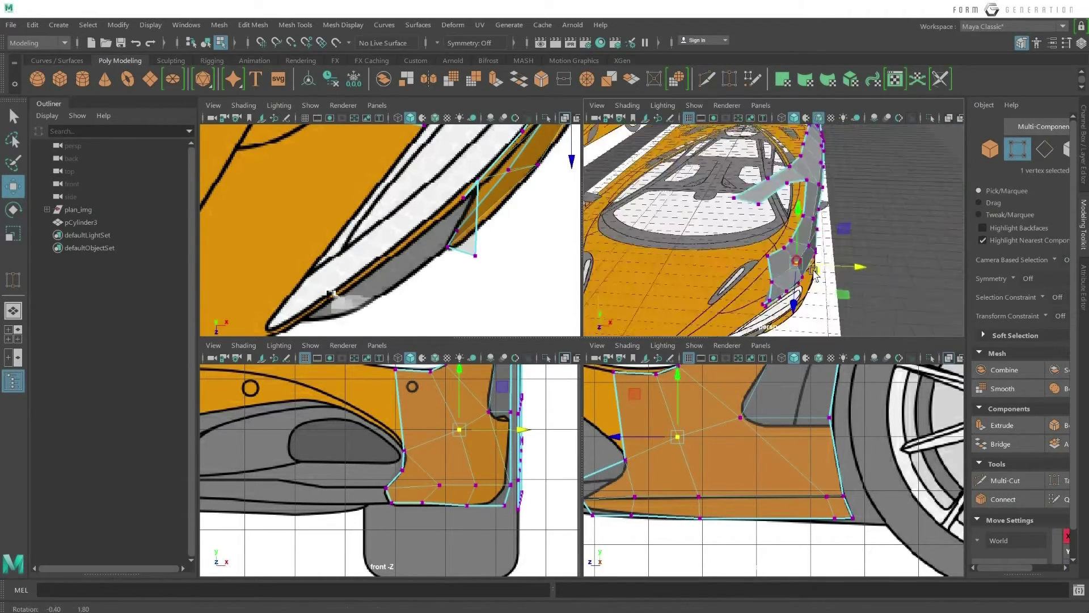
scroll(815, 272, "up", 5)
scroll(783, 232, "up", 3)
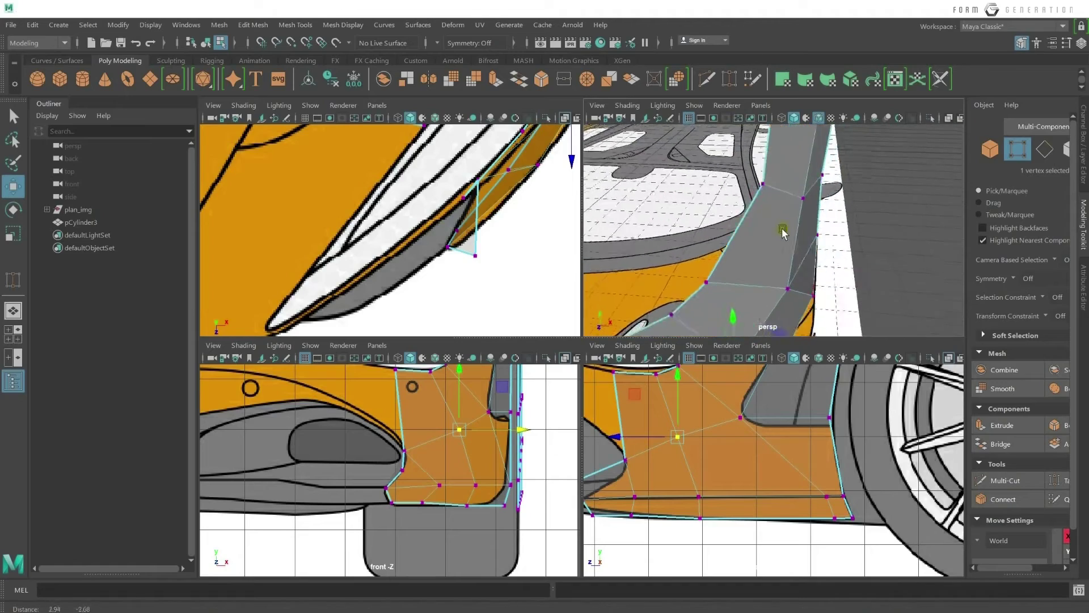
mouse_move(782, 232)
left_mouse_down("alt")
mouse_move(798, 261)
mouse_move(834, 228)
left_mouse_up("alt")
left_click(837, 212)
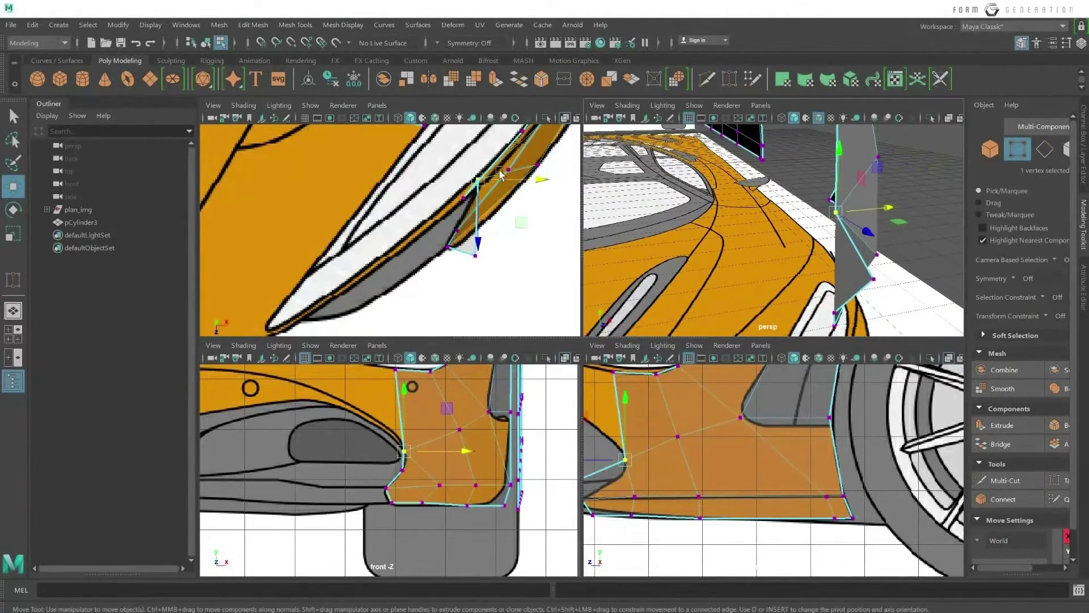
middle_click_drag(513, 205, 511, 217, "alt")
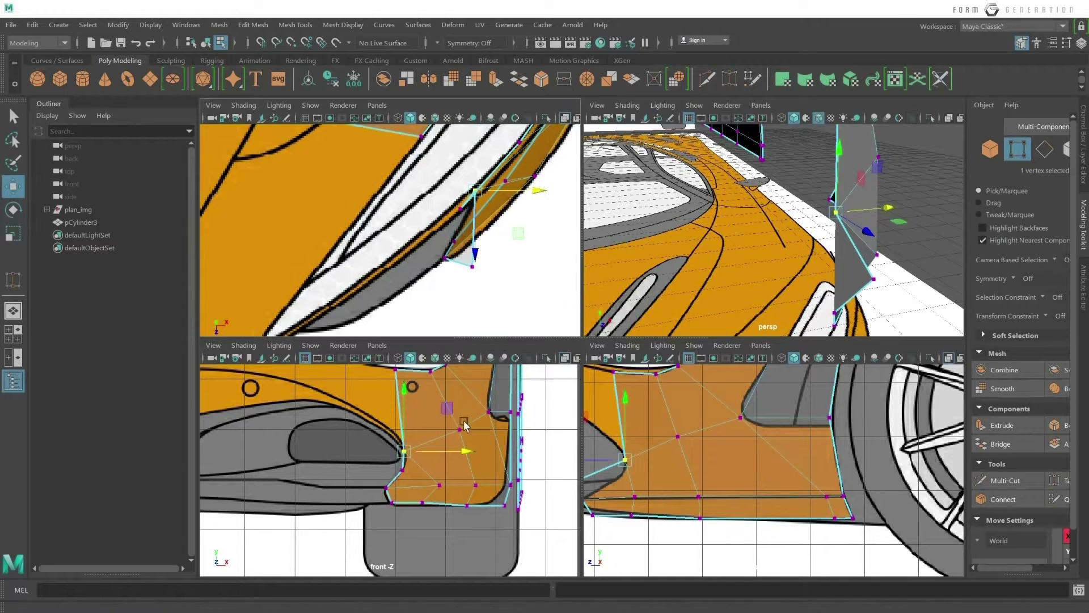
middle_click_drag(465, 426, 469, 435, "alt")
middle_click_drag(646, 426, 677, 429, "alt")
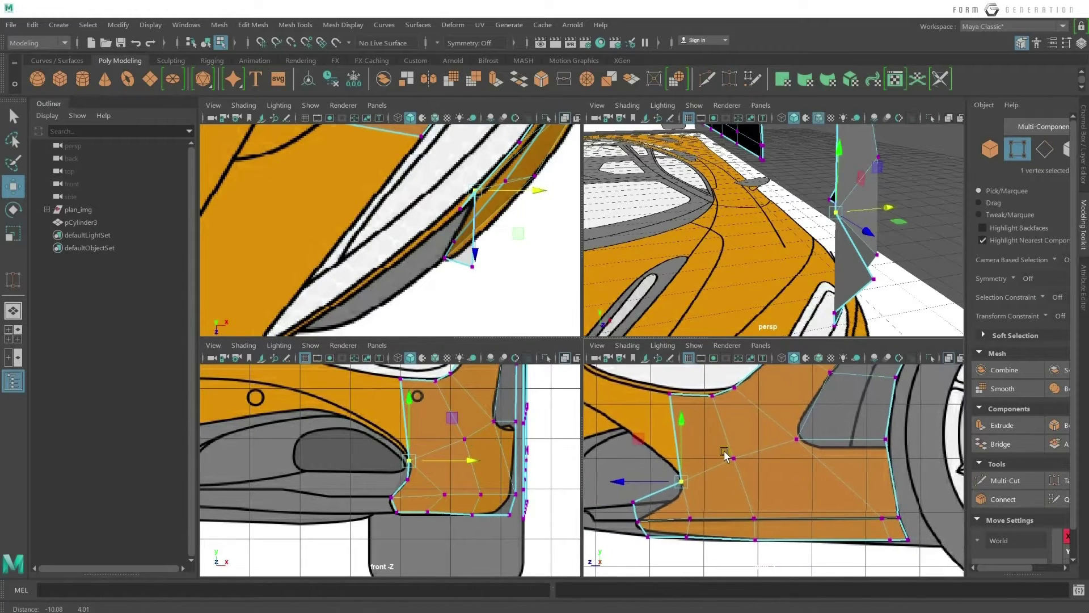
right_click_drag(674, 299, 643, 305)
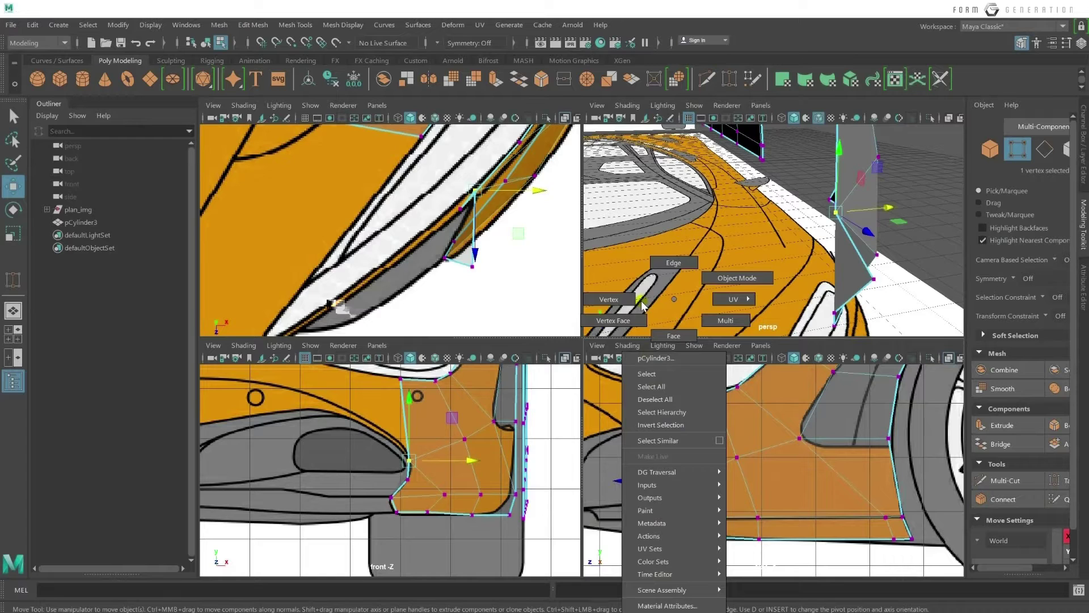
Extrude one panel edge into a new face and move its vertex onto the headlight outline.
left_click(663, 264)
left_click(678, 421)
left_click_drag(639, 400, 568, 335, "shift")
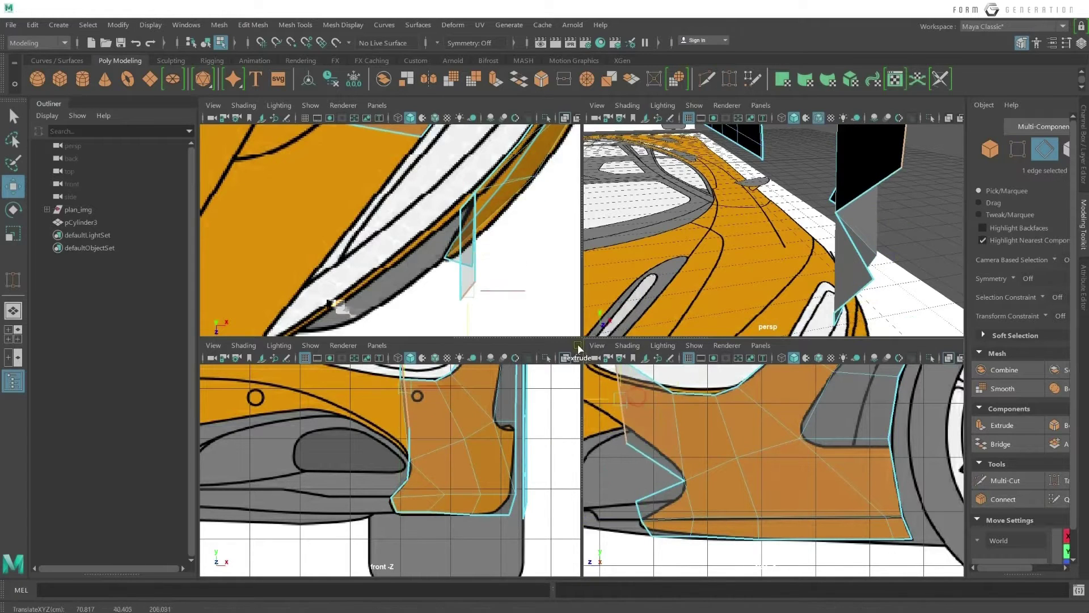
right_click_drag(654, 299, 595, 305)
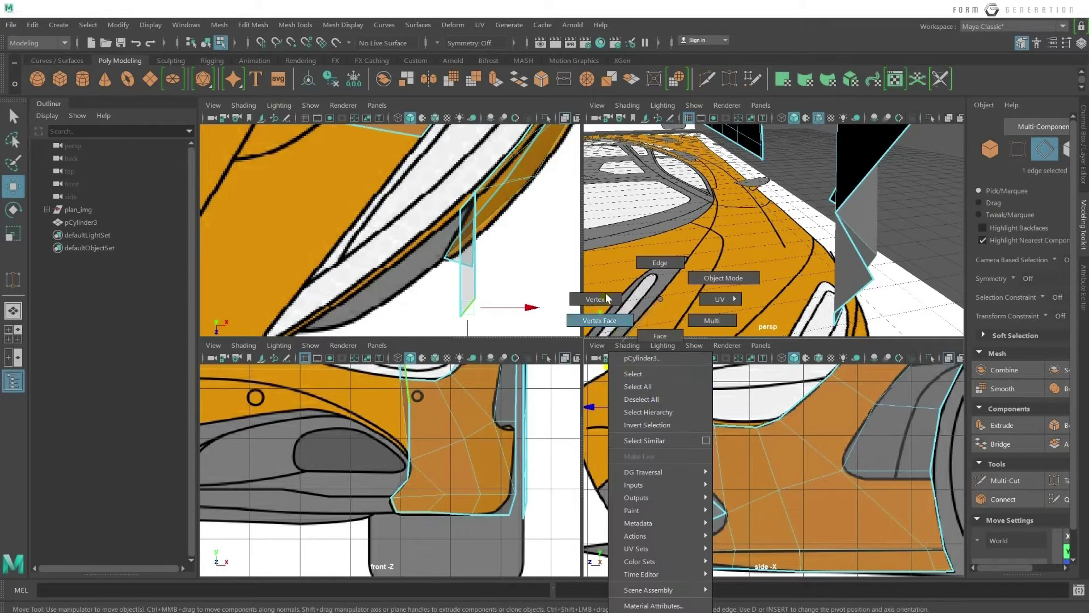
left_click(654, 400)
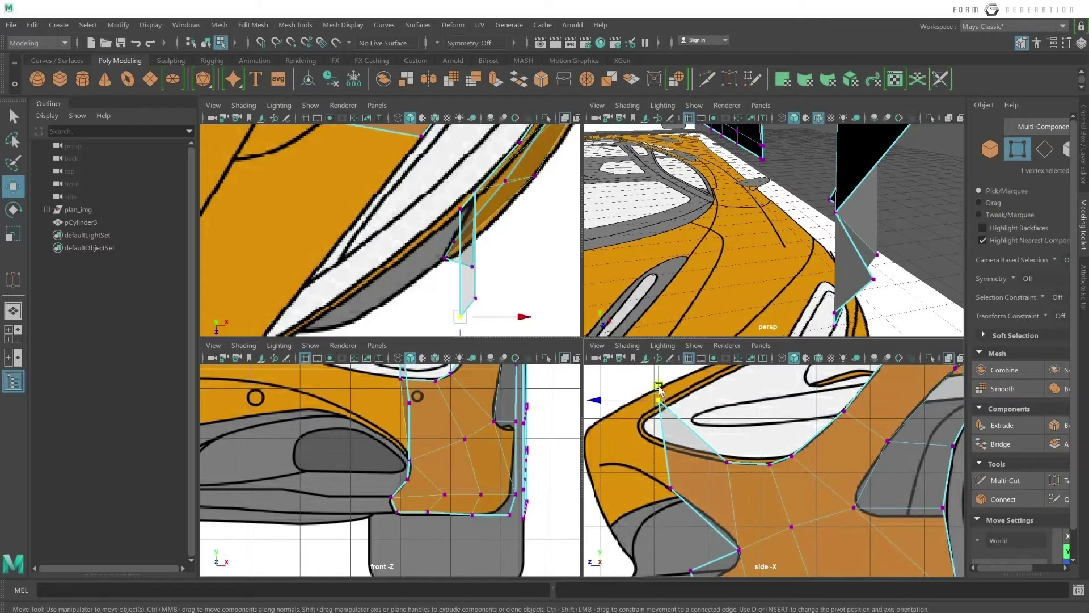
left_click_drag(620, 386, 639, 436)
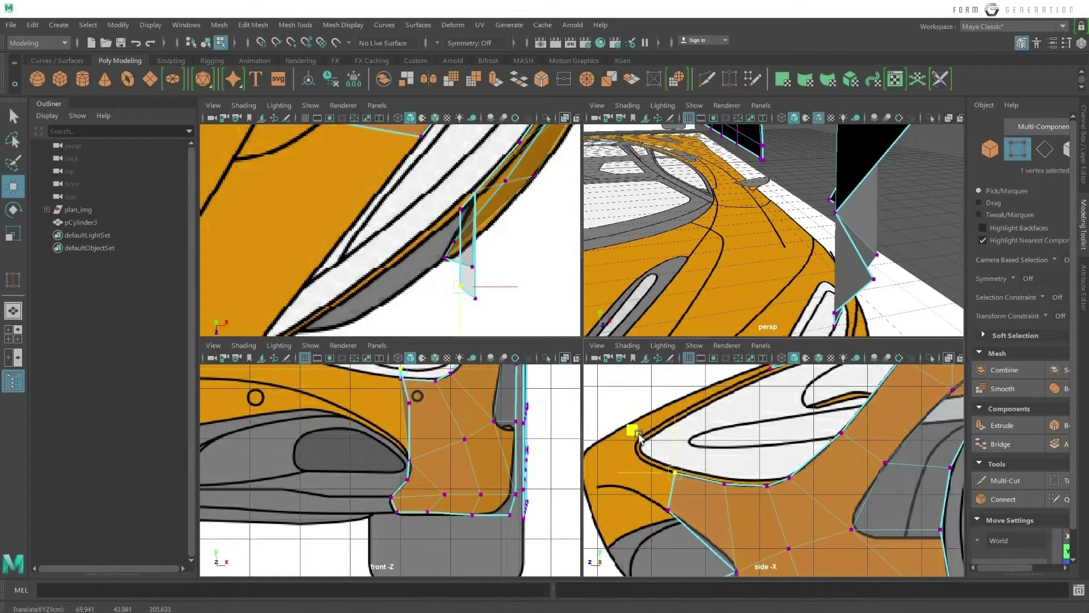
Place the lower strip vertex, then frame both new vertices and shift them sideways in front view.
mouse_move(698, 511)
middle_mouse_down("alt")
mouse_move(678, 460)
mouse_move(632, 403)
mouse_move(647, 419)
middle_mouse_up("alt")
left_click(665, 470)
left_click(632, 403)
middle_click_drag(616, 386, 675, 448)
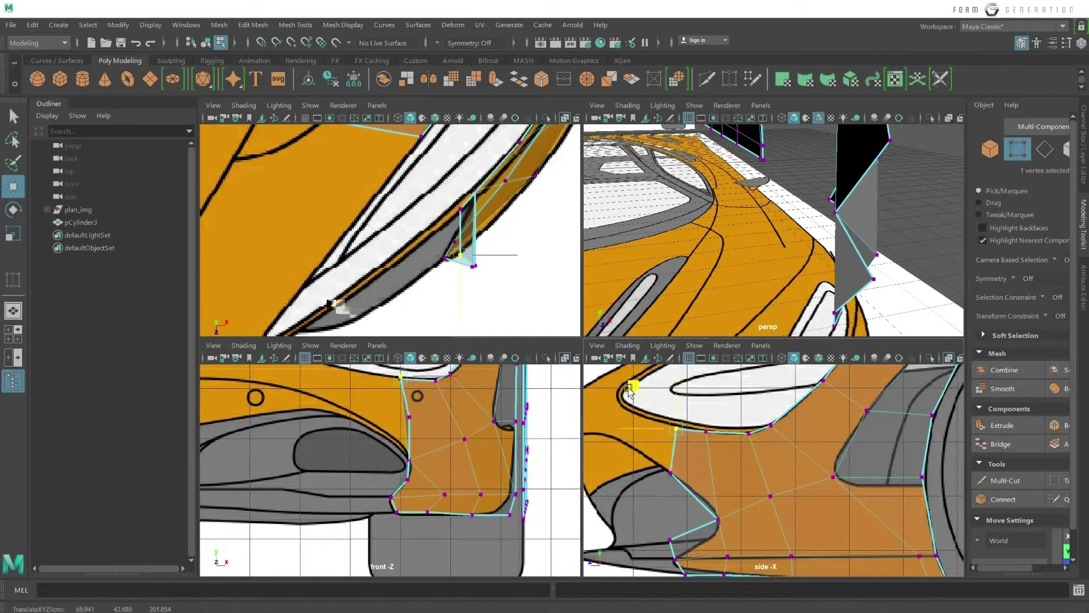
right_click(671, 442)
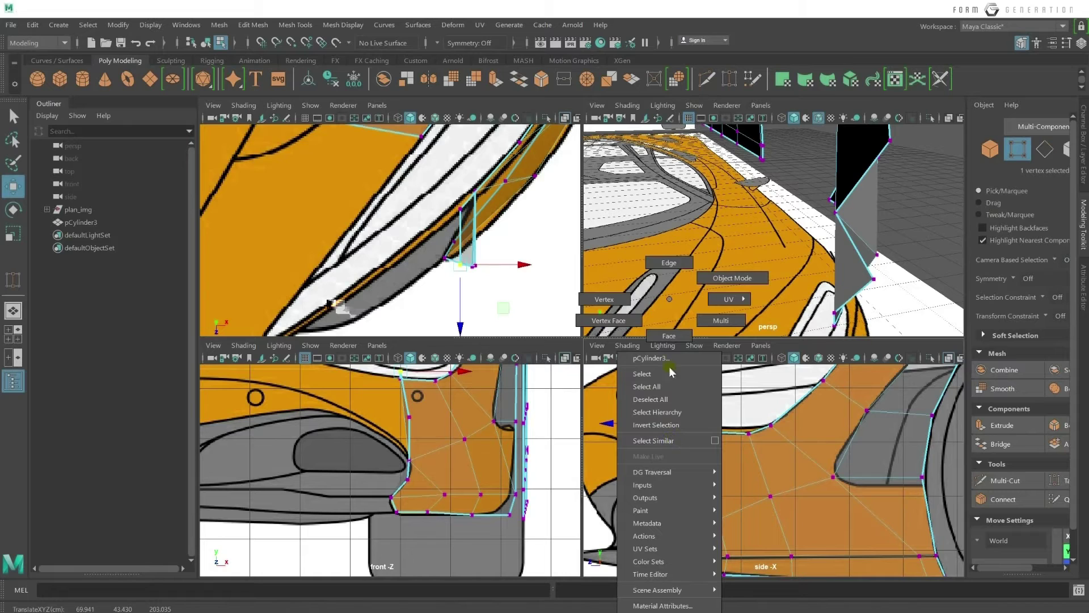
right_click_drag(671, 371, 658, 419)
left_click_drag(697, 494, 696, 492)
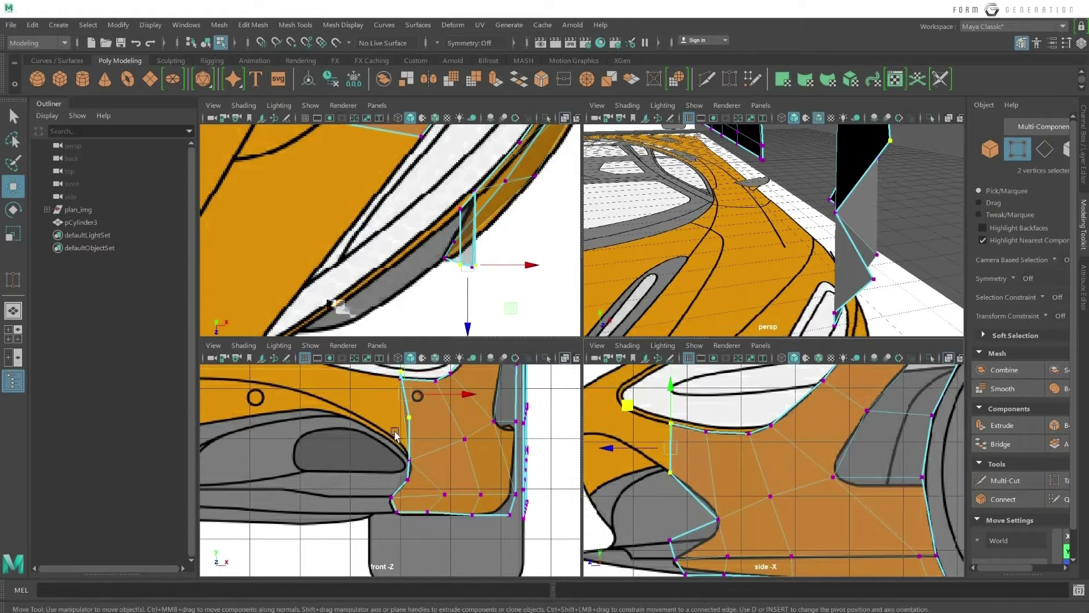
key("f")
left_click_drag(388, 454, 424, 454)
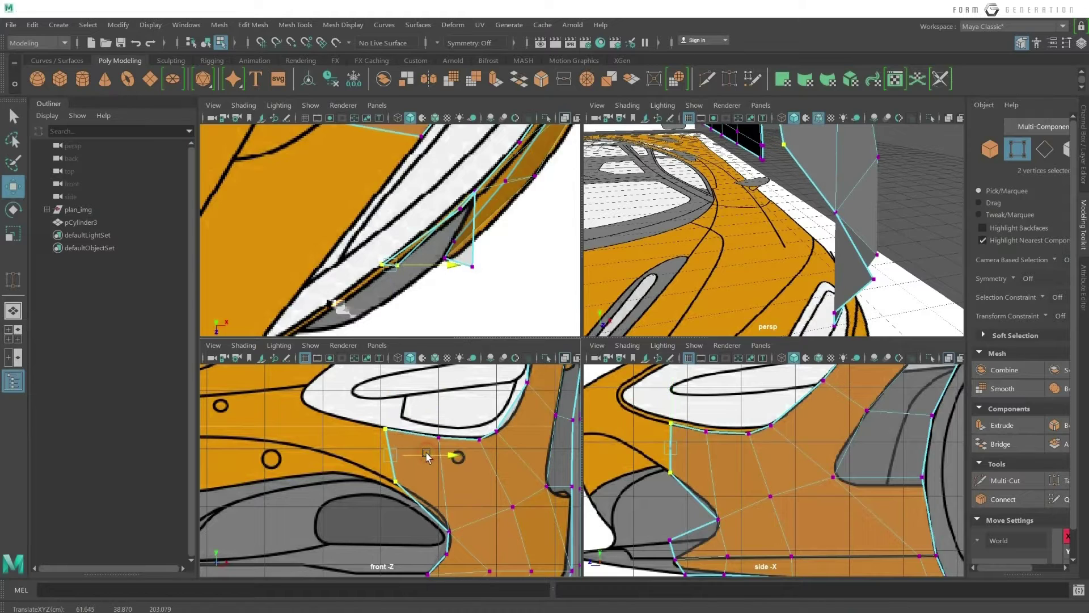
Slide the upper strip vertex and edge along the headlight and onto the blueprint line.
left_click(385, 429)
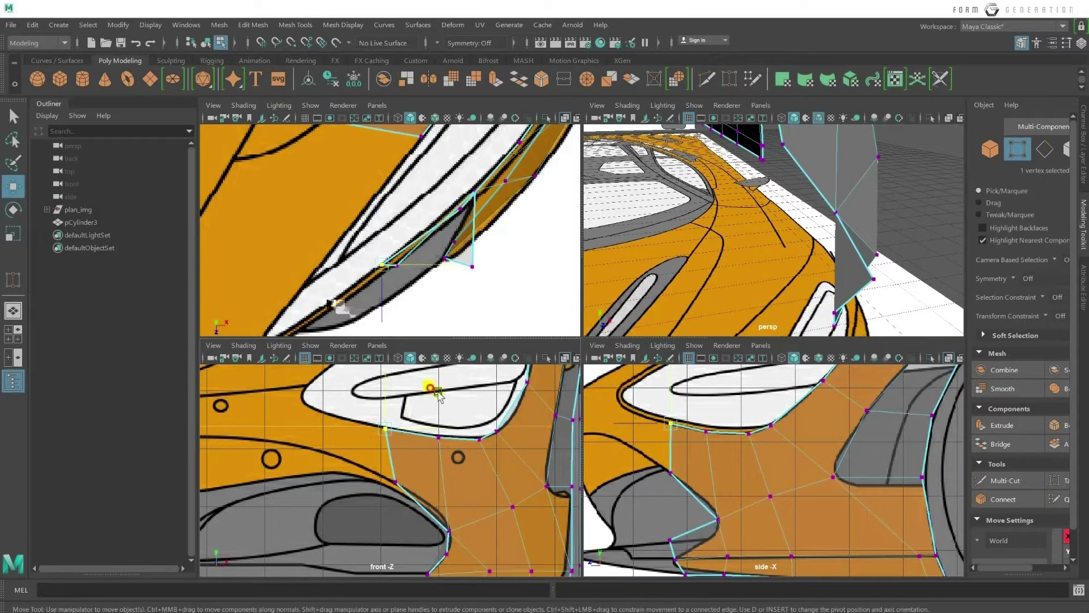
middle_click_drag(411, 420, 440, 392)
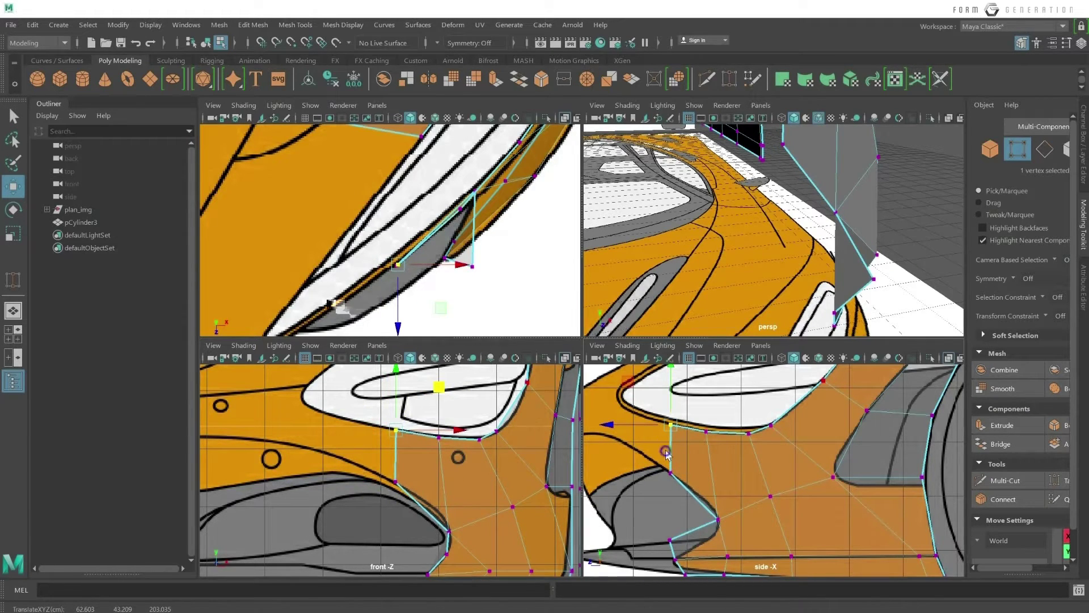
right_click_drag(667, 304, 666, 265)
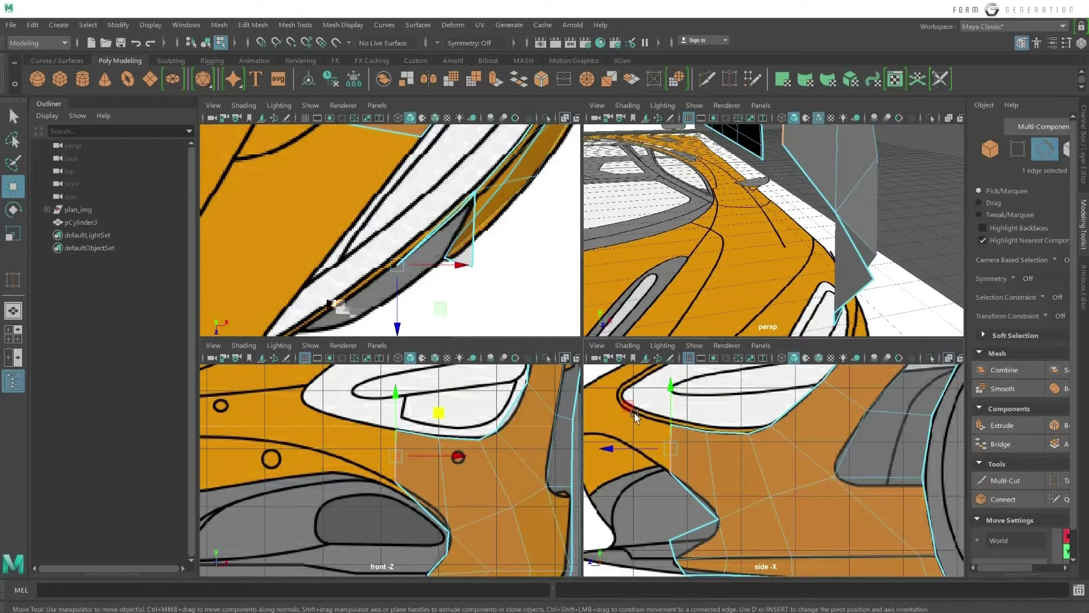
mouse_move(636, 418)
middle_mouse_down()
mouse_move(605, 404)
mouse_move(675, 419)
middle_mouse_up()
right_click_drag(675, 301, 630, 307)
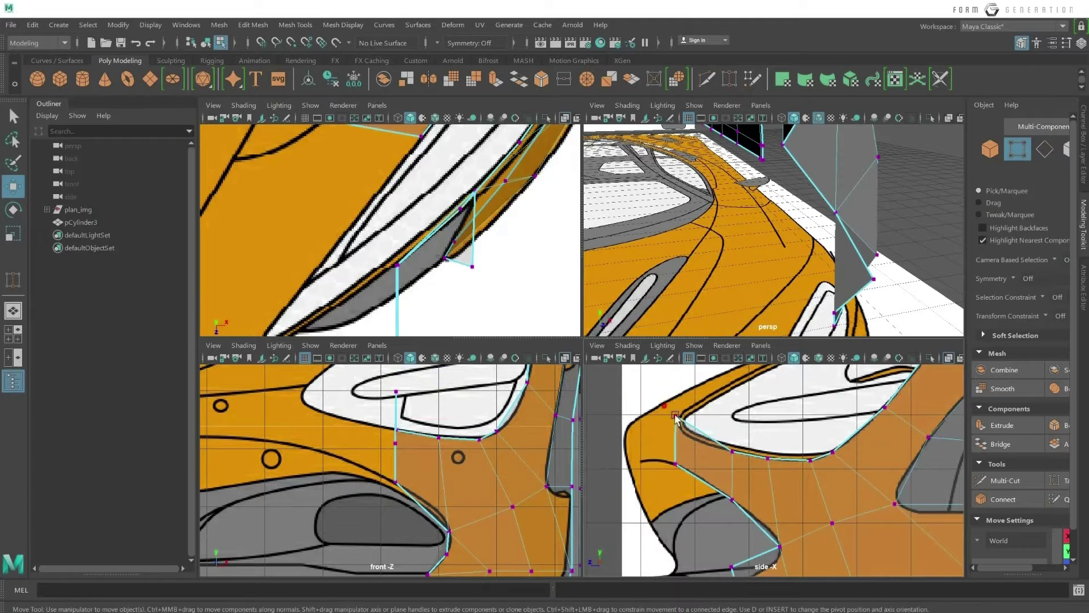
middle_click_drag(658, 377, 641, 390)
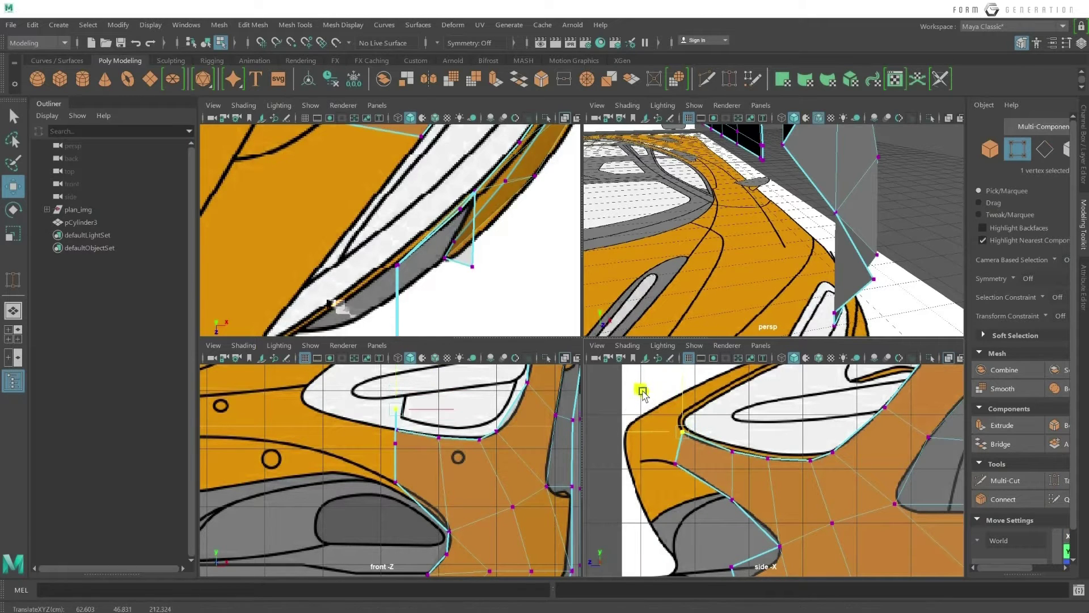
Shift the vertex at the panel's front edge right to match the headlight outline.
middle_click_drag(736, 509, 736, 495, "alt")
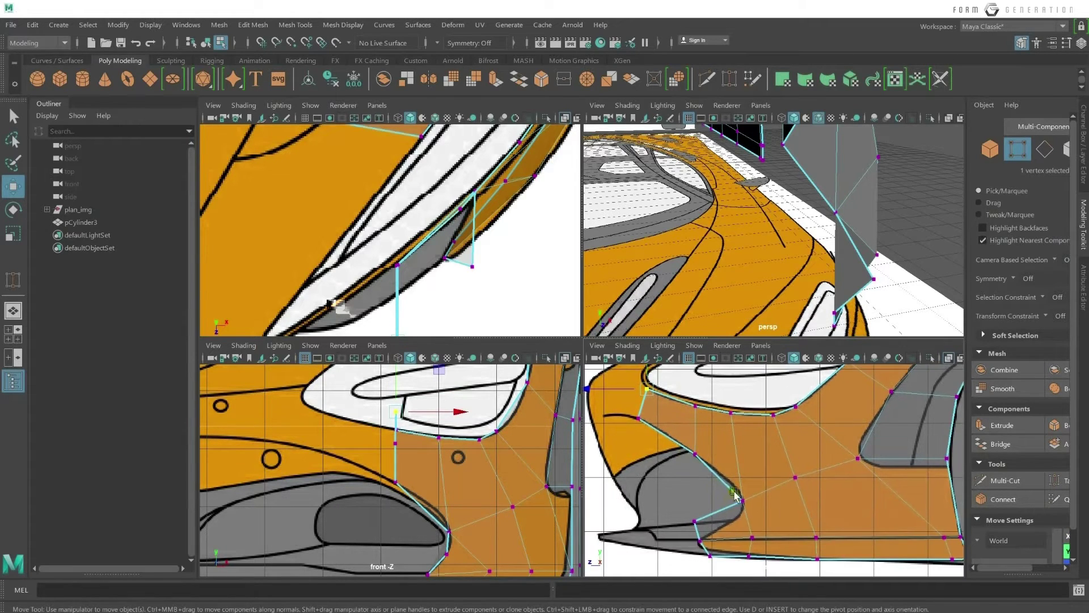
middle_click_drag(753, 540, 696, 496, "alt")
left_click(647, 458)
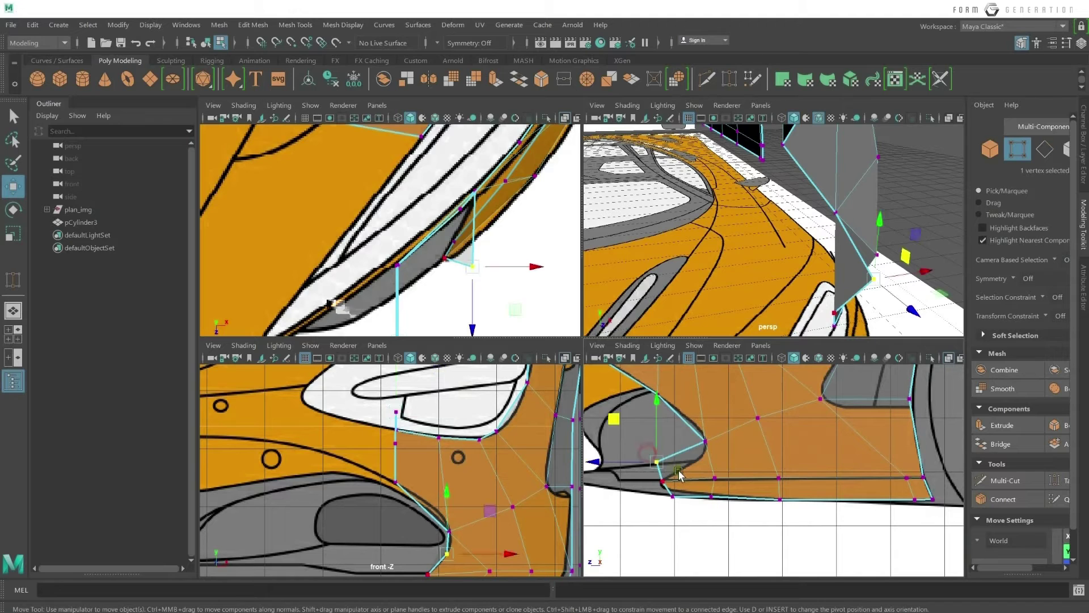
left_click_drag(622, 421, 663, 418)
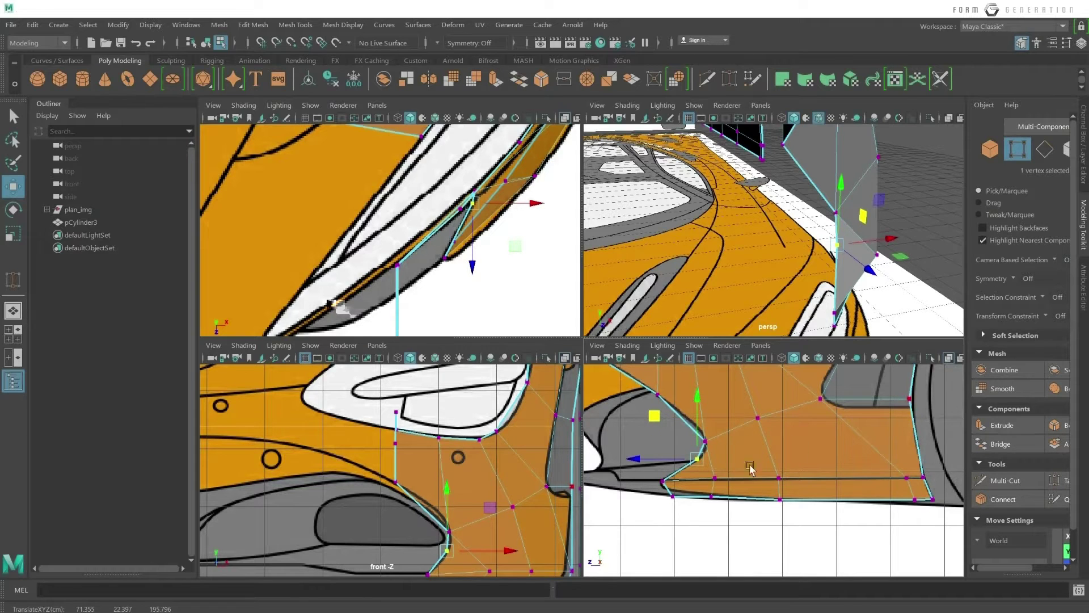
Move two headlight-edge vertices onto the headlight line and lower the top corner vertex slightly.
middle_click_drag(750, 467, 758, 456, "alt")
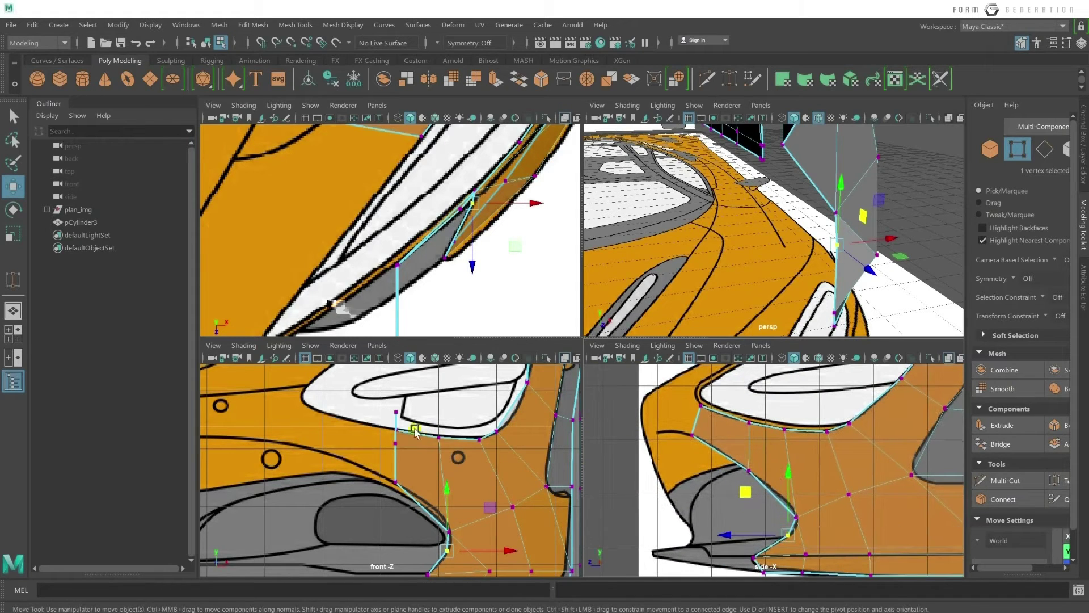
left_click_drag(709, 442, 684, 397)
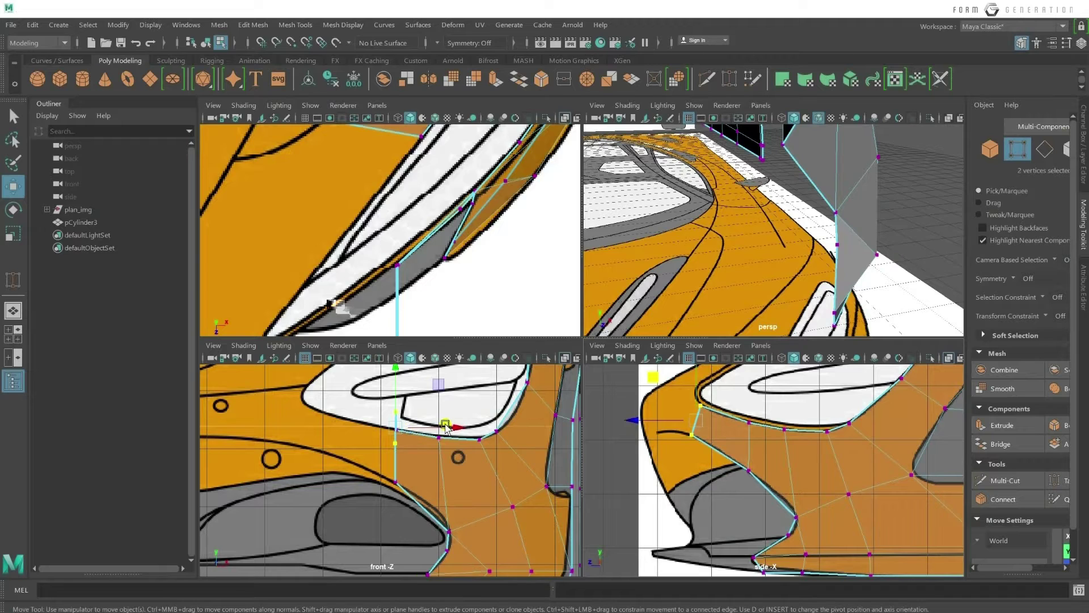
left_click_drag(446, 426, 377, 427)
middle_click_drag(443, 267, 501, 212, "alt")
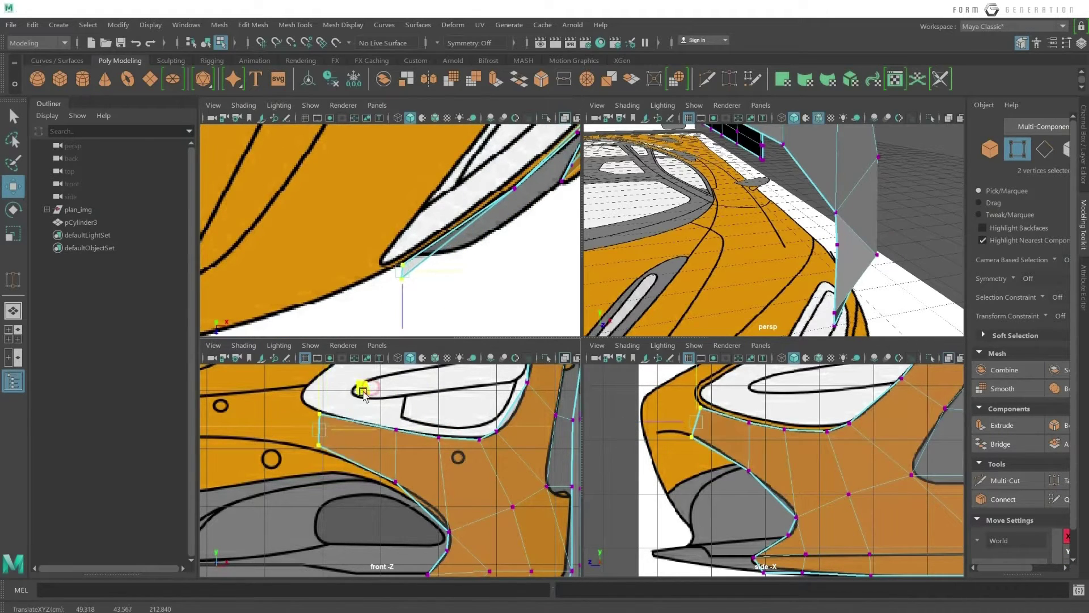
left_click(324, 416)
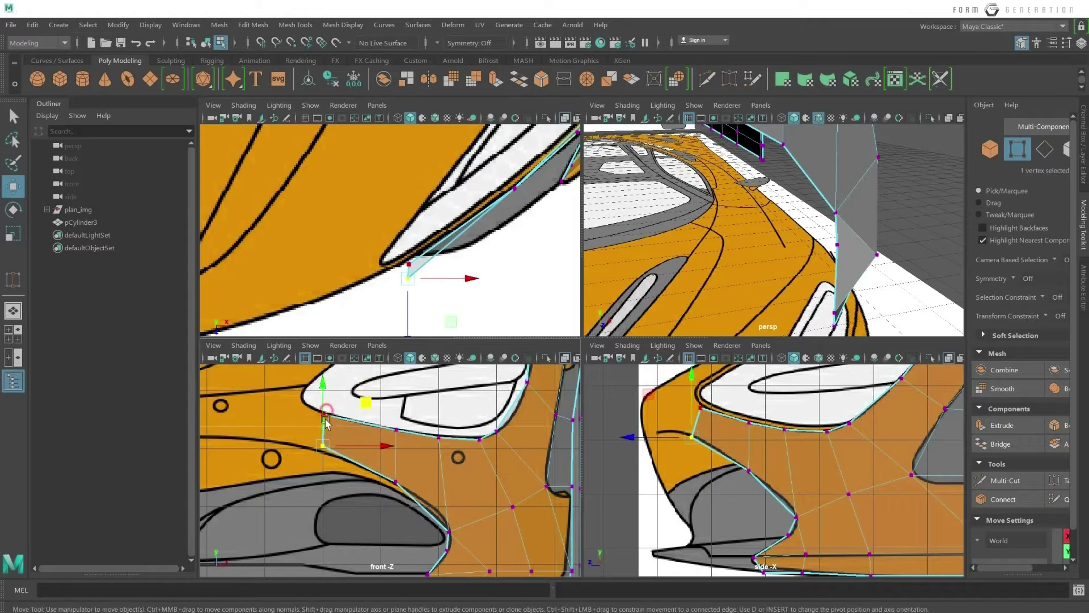
left_click_drag(323, 392, 322, 395)
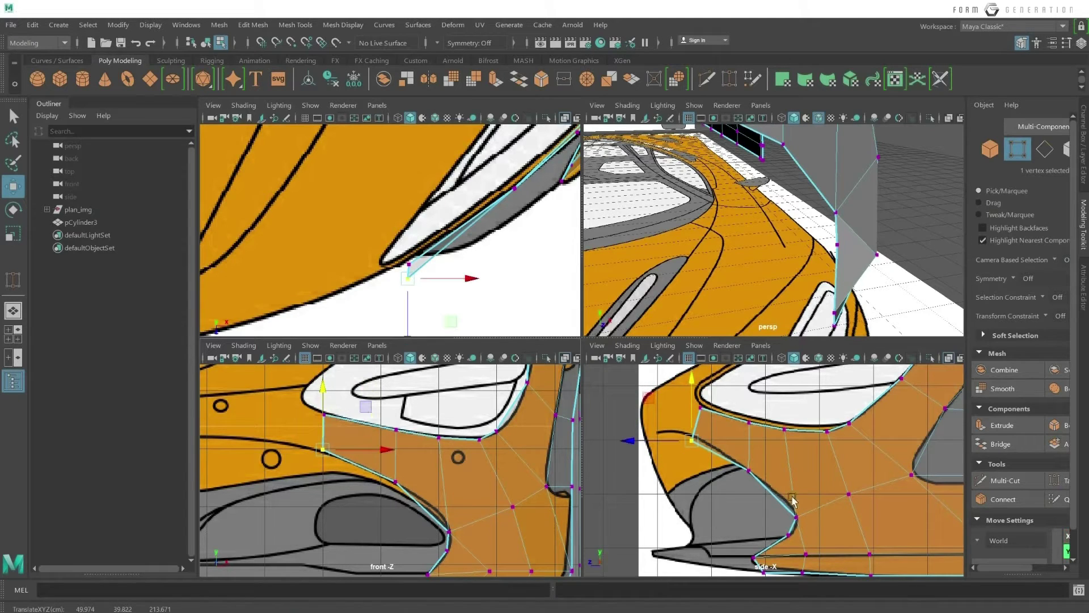
left_click_drag(652, 444, 666, 442)
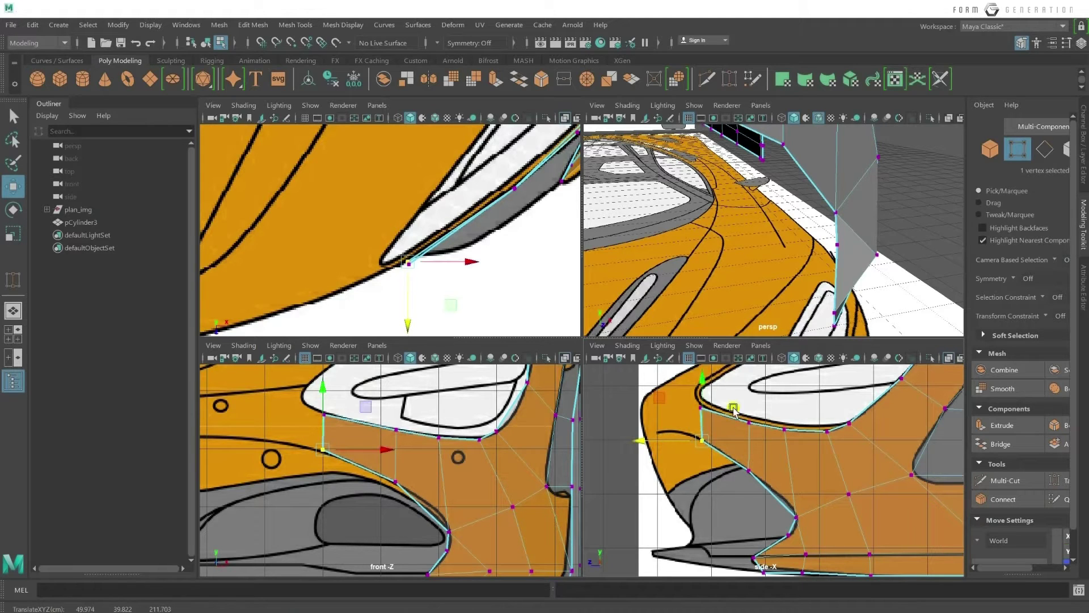
Step along the panel edge, nudging each vertex onto the headlight outline.
left_click(704, 406)
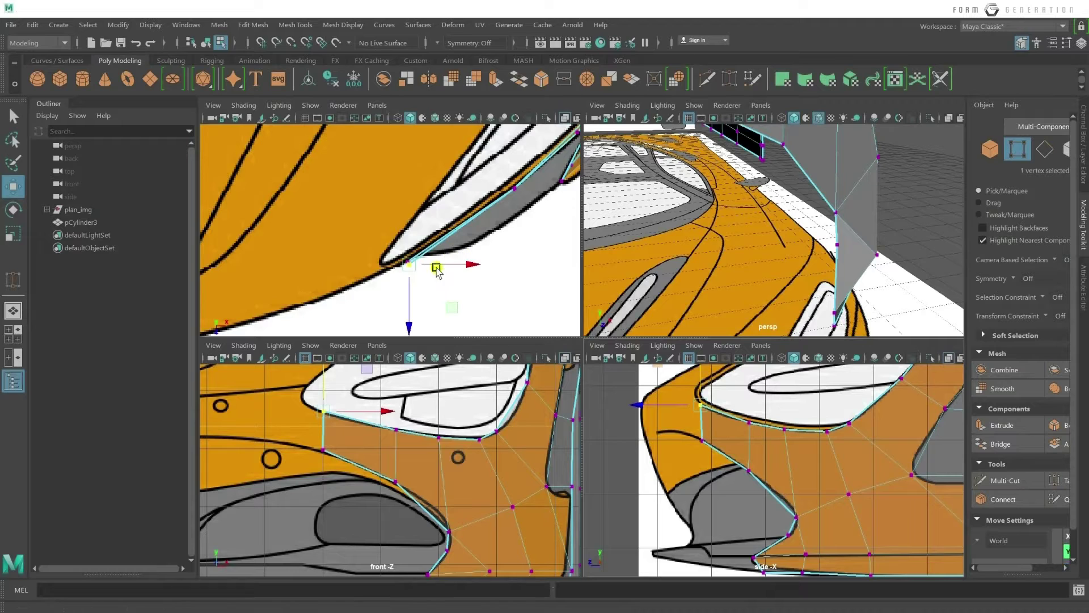
middle_click_drag(449, 308, 445, 302)
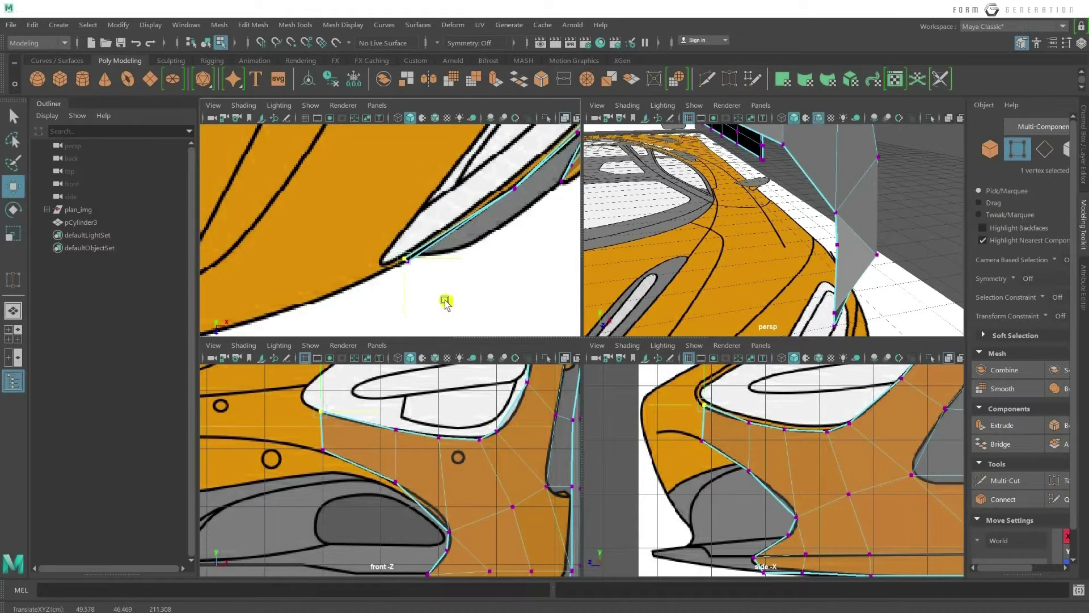
key("Right")
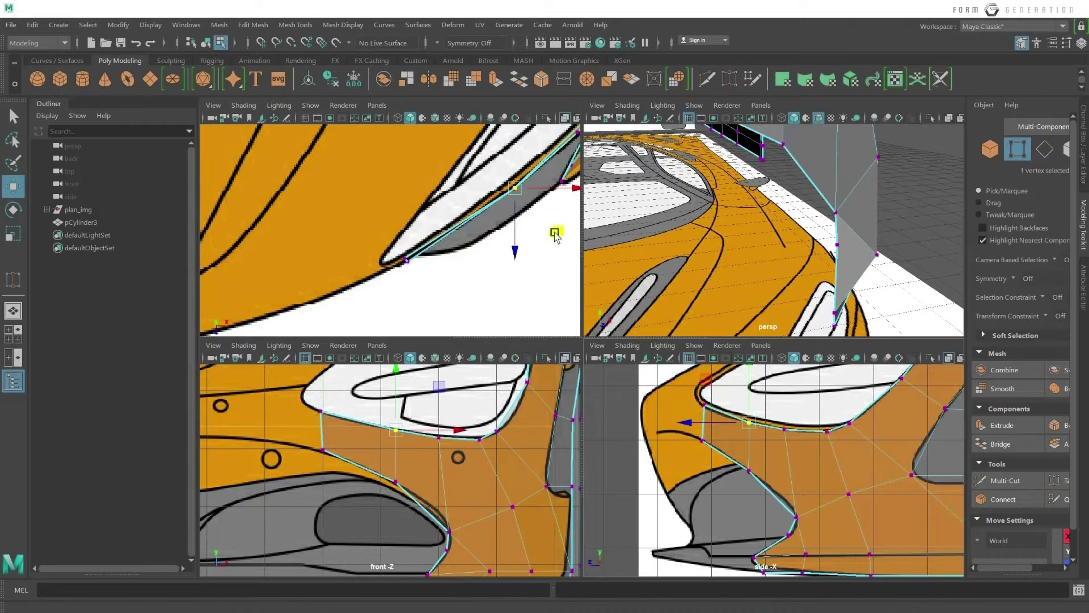
middle_click_drag(556, 236, 524, 278, "alt")
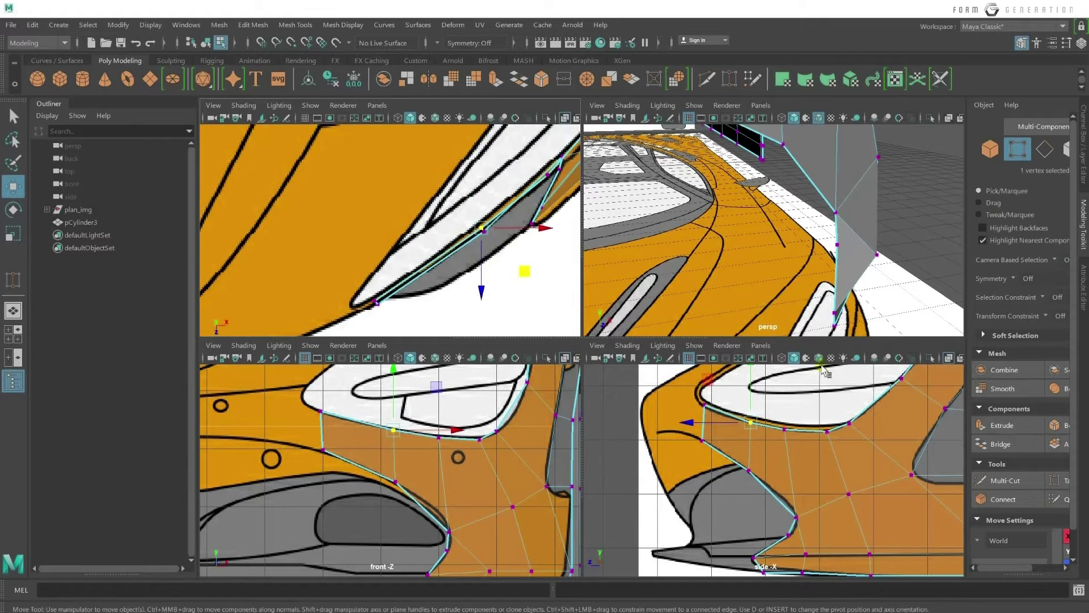
key("Right")
middle_click_drag(536, 224, 502, 252, "alt")
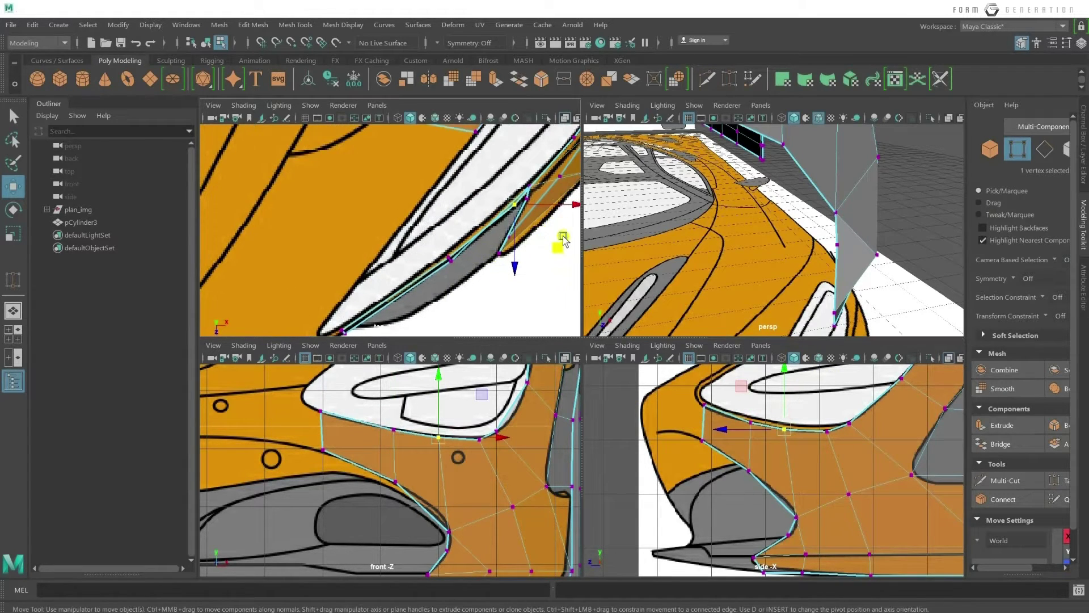
middle_click_drag(563, 239, 555, 238)
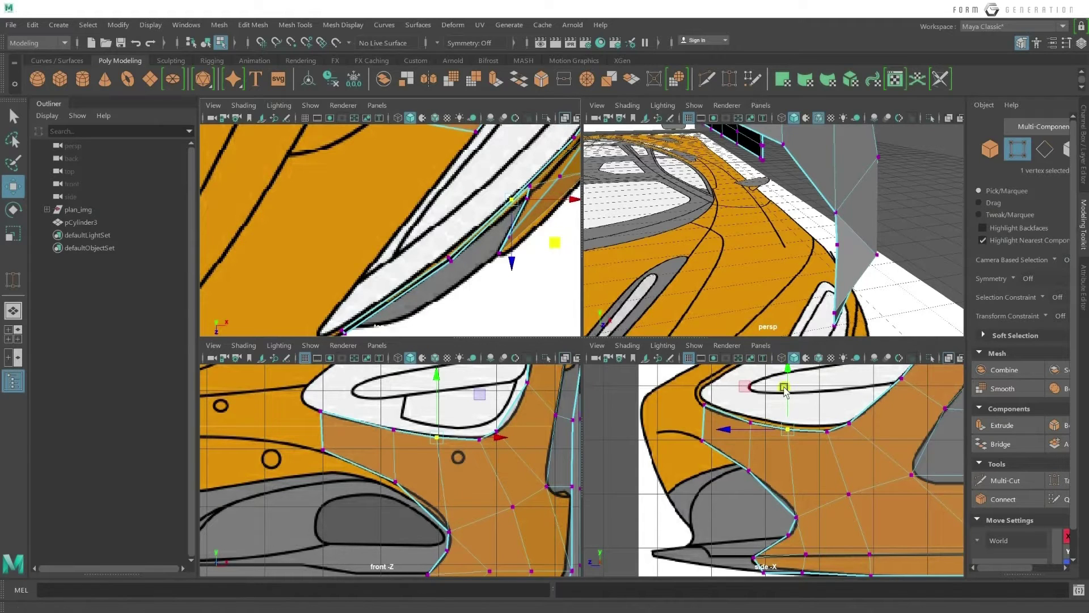
middle_click_drag(785, 391, 786, 385)
key("Right")
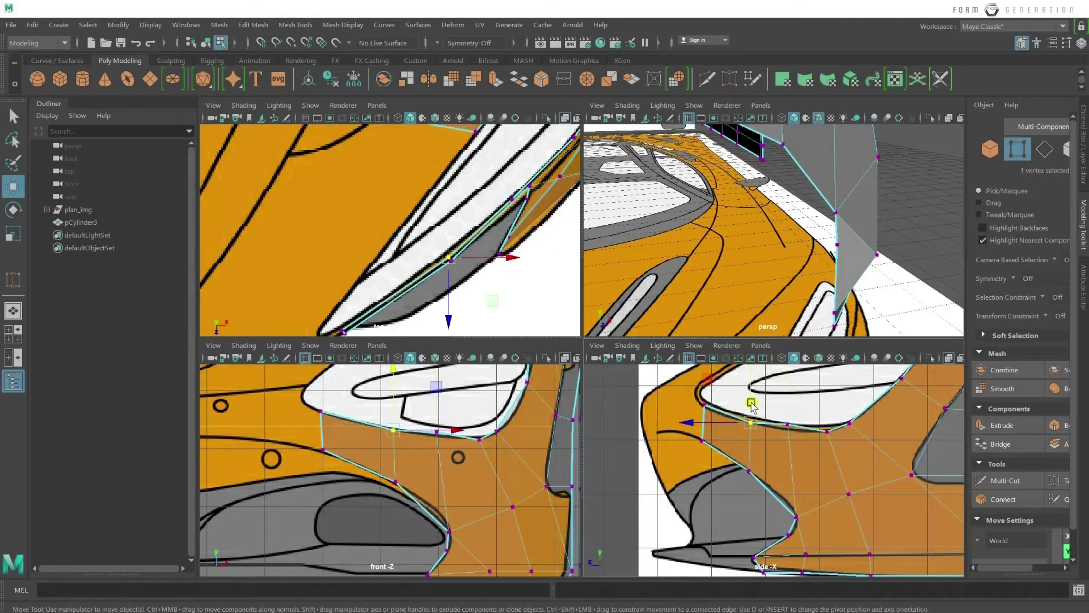
left_click_drag(747, 404, 827, 411)
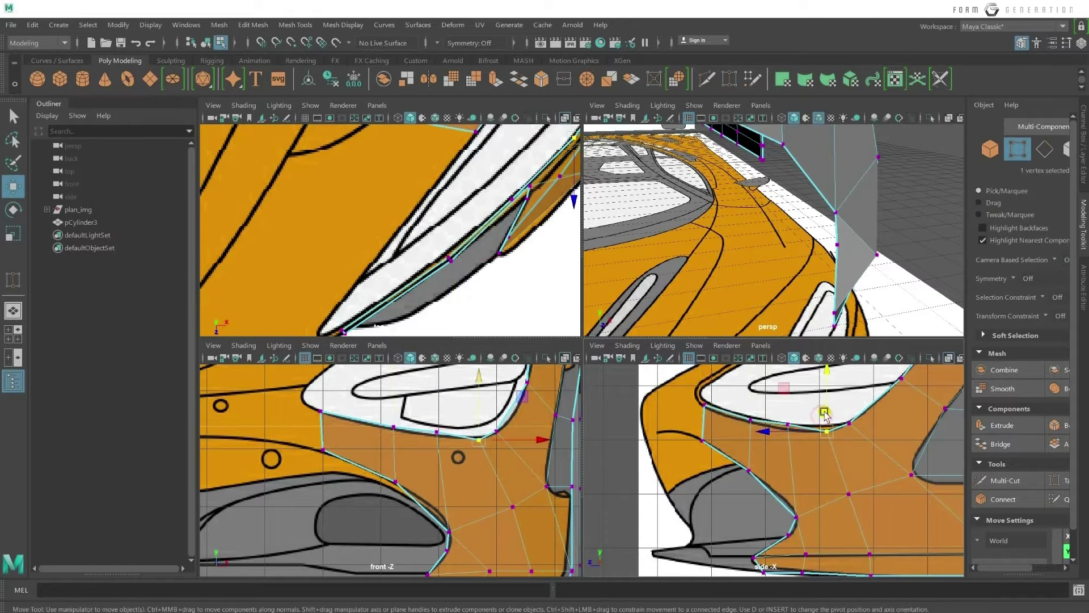
Orbit the perspective view to inspect the reshaped panel.
mouse_move(771, 238)
left_mouse_down("alt")
mouse_move(738, 208)
mouse_move(763, 244)
mouse_move(750, 164)
mouse_move(907, 196)
left_mouse_up("alt")
middle_click_drag(783, 431, 793, 499, "alt")
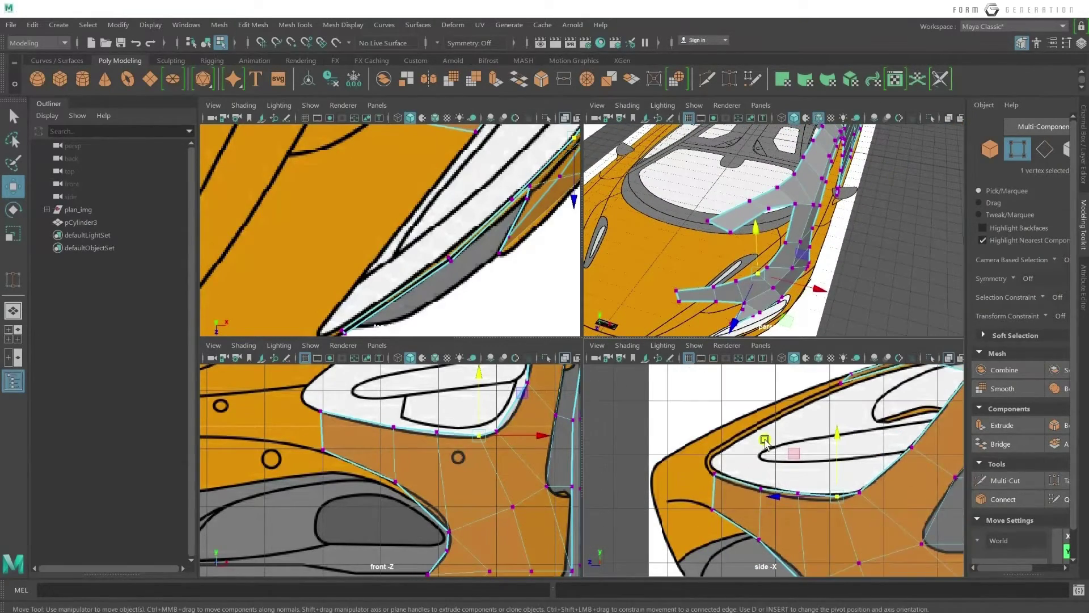
scroll(443, 199, "down", 3)
Extrude the panel's upper edge into a new face toward the hood.
mouse_move(395, 178)
right_mouse_down()
mouse_move(342, 176)
mouse_move(395, 143)
right_mouse_up()
left_click(412, 164)
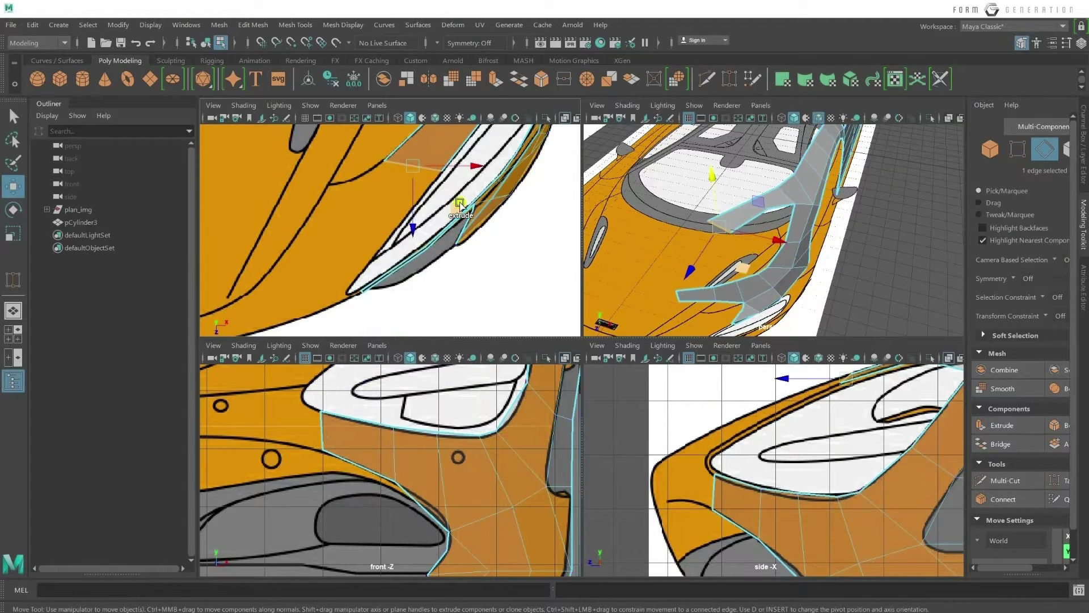
left_click_drag(461, 210, 412, 255, "shift")
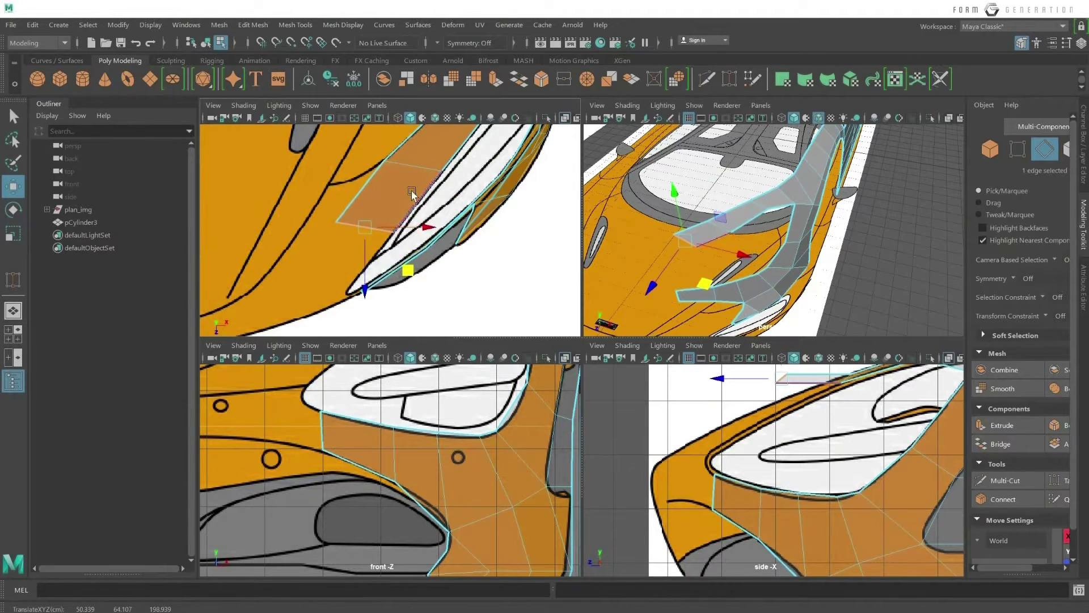
middle_click_drag(350, 220, 419, 205, "alt")
Reshape the new face's corner vertices, lowering them onto the blueprint line.
right_click_drag(419, 205, 363, 205)
left_click(434, 244)
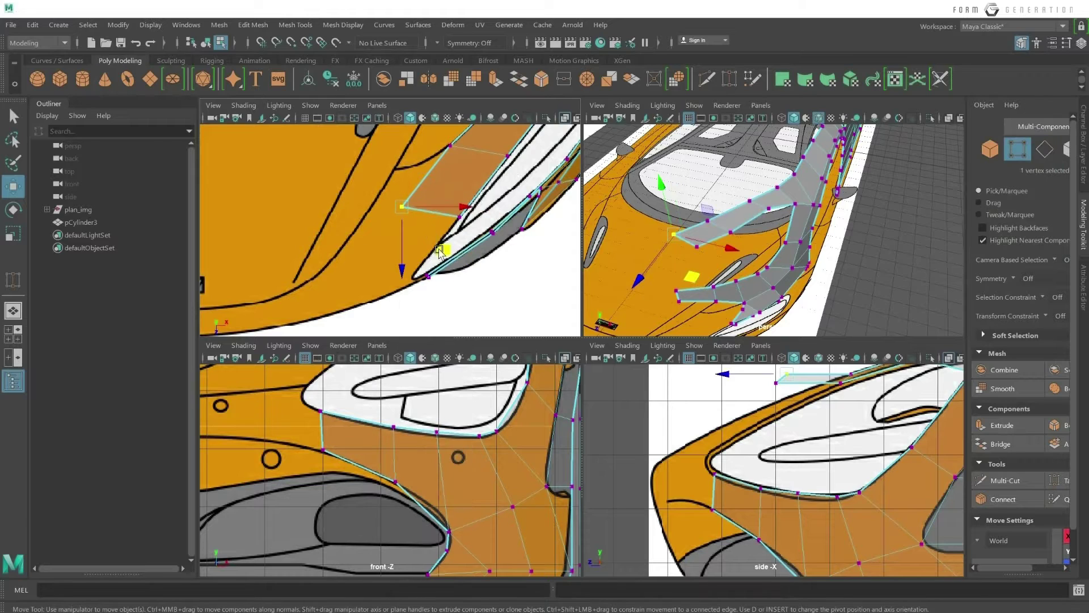
left_click_drag(434, 244, 417, 238)
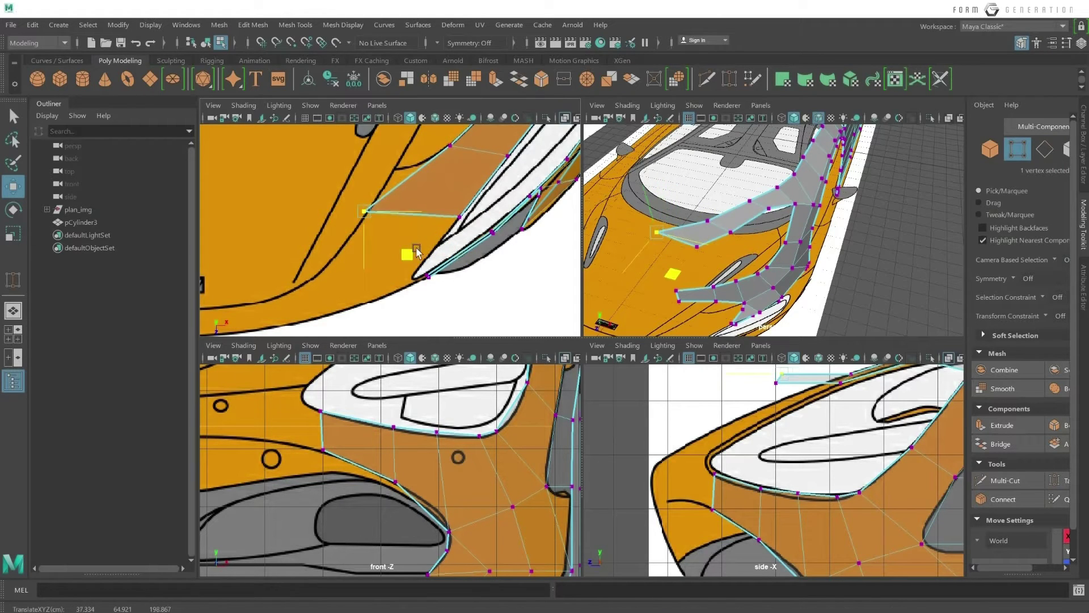
left_click(462, 219)
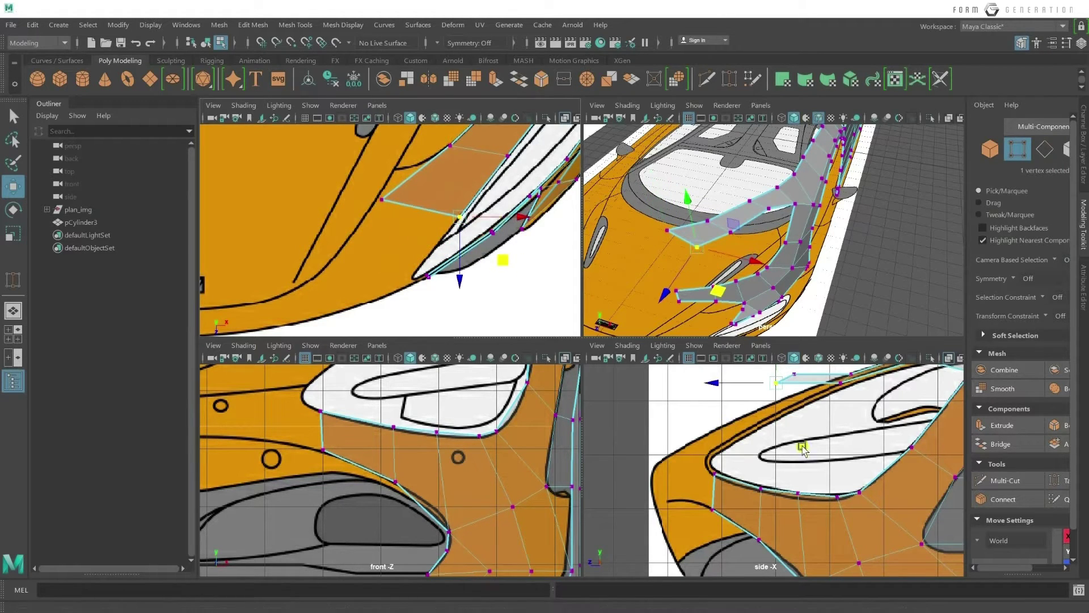
middle_click_drag(808, 409, 761, 409, "alt")
middle_click_drag(728, 441, 709, 476, "alt")
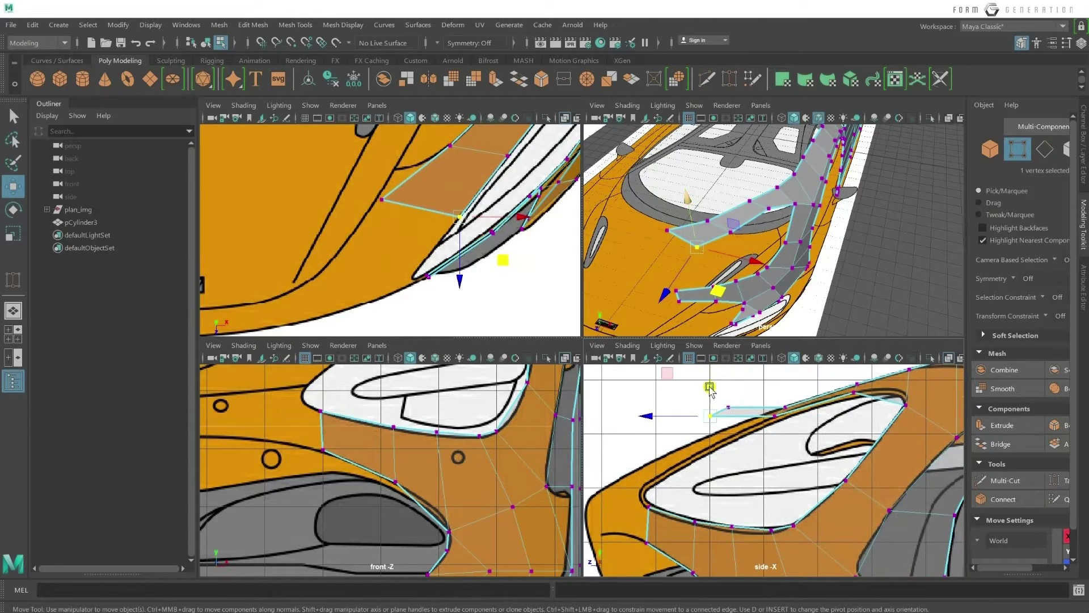
key("f")
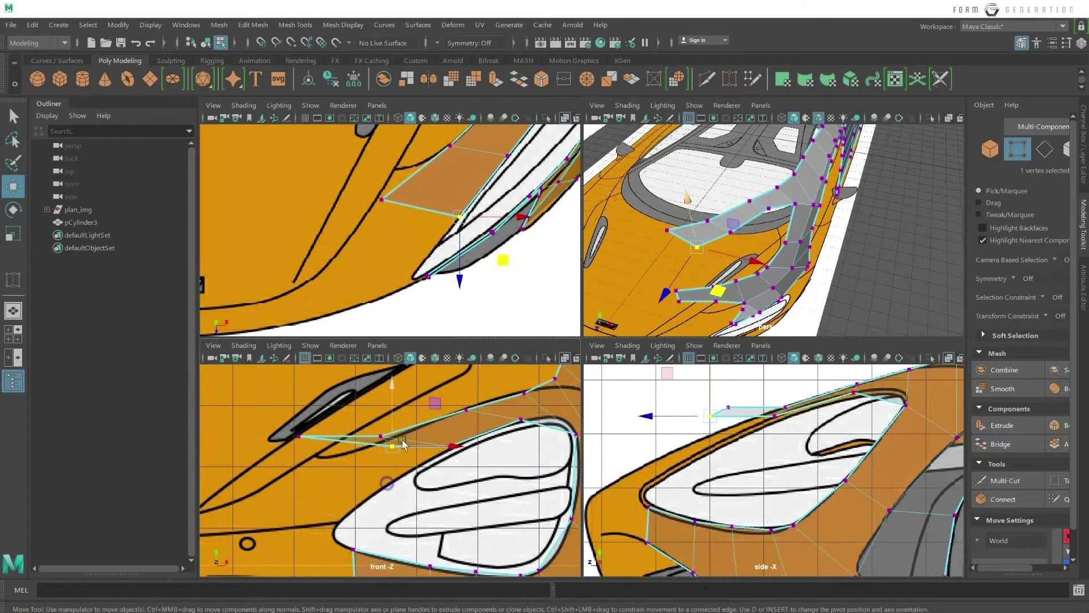
left_click_drag(390, 411, 394, 443)
Move the upper-left corner vertex vertically to sit on the blueprint line.
left_click(701, 407)
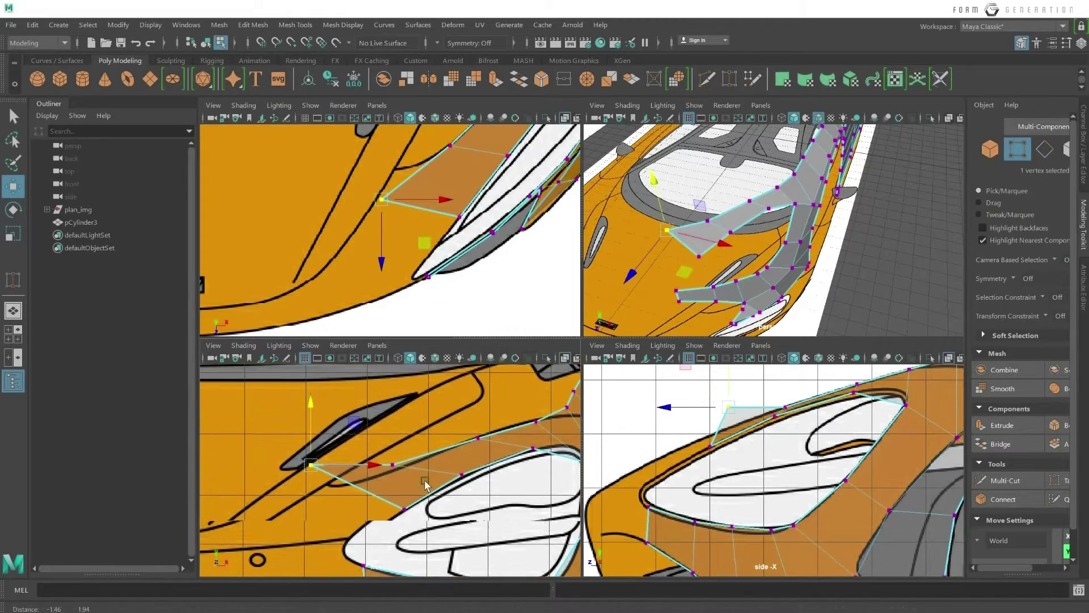
left_click_drag(728, 398, 732, 444)
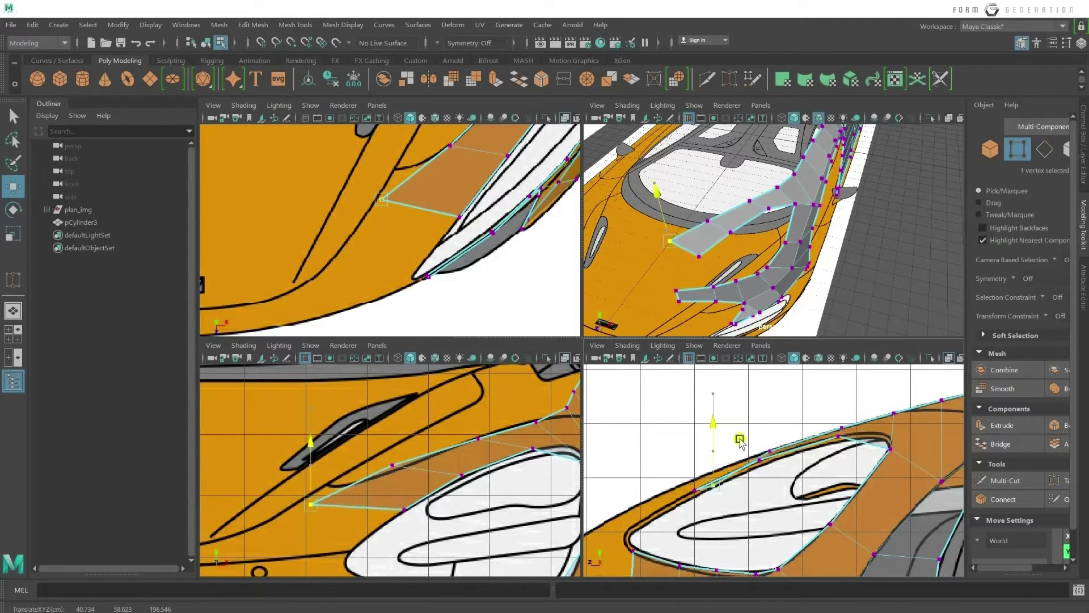
scroll(462, 425, "down", 5)
scroll(437, 485, "up", 3)
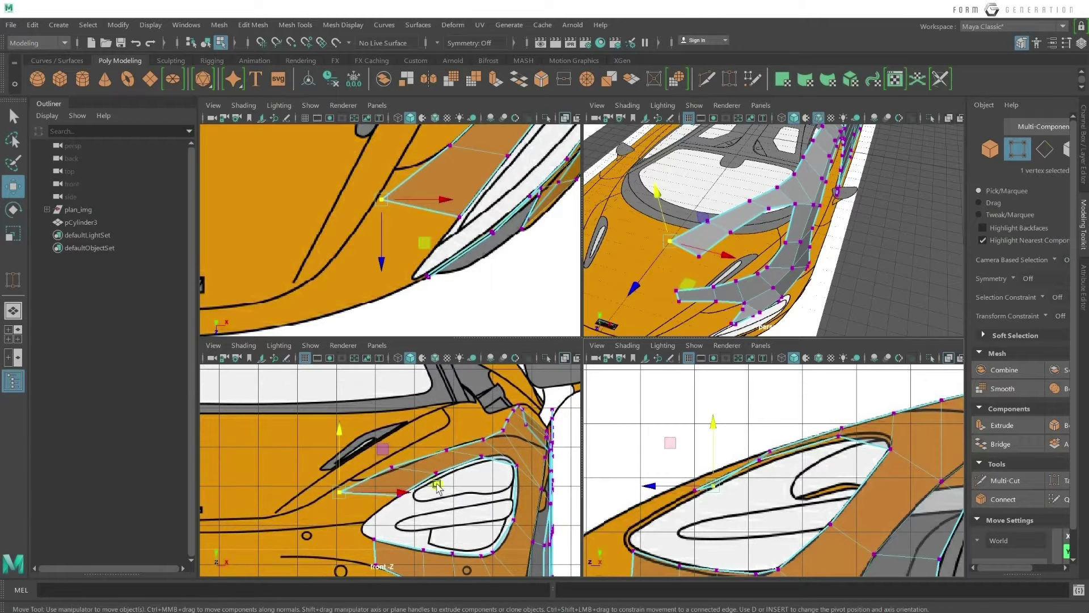
middle_click_drag(390, 484, 413, 445, "alt")
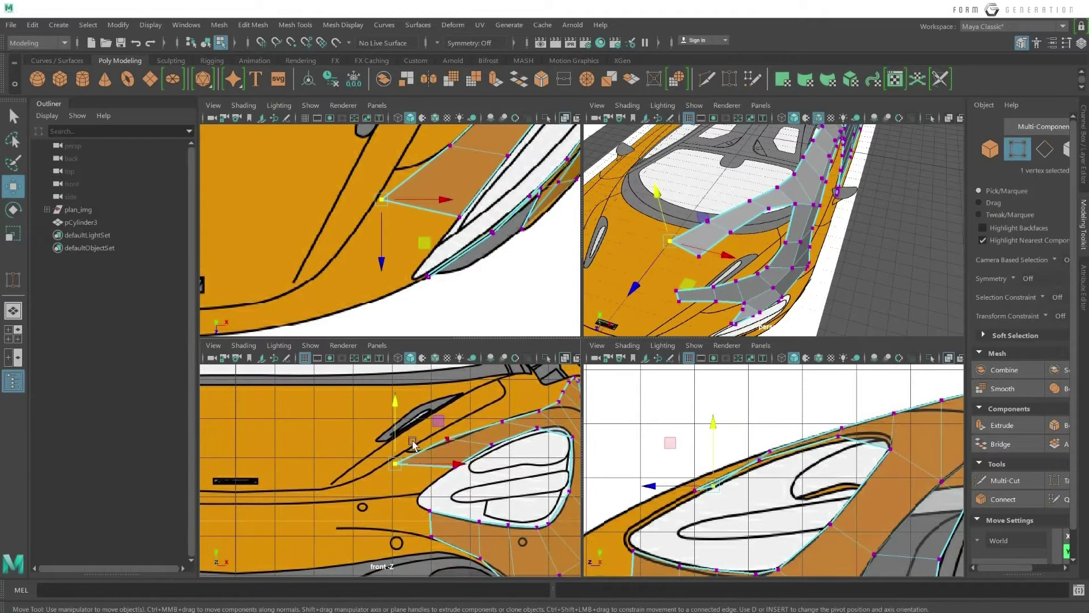
left_click_drag(396, 440, 396, 443)
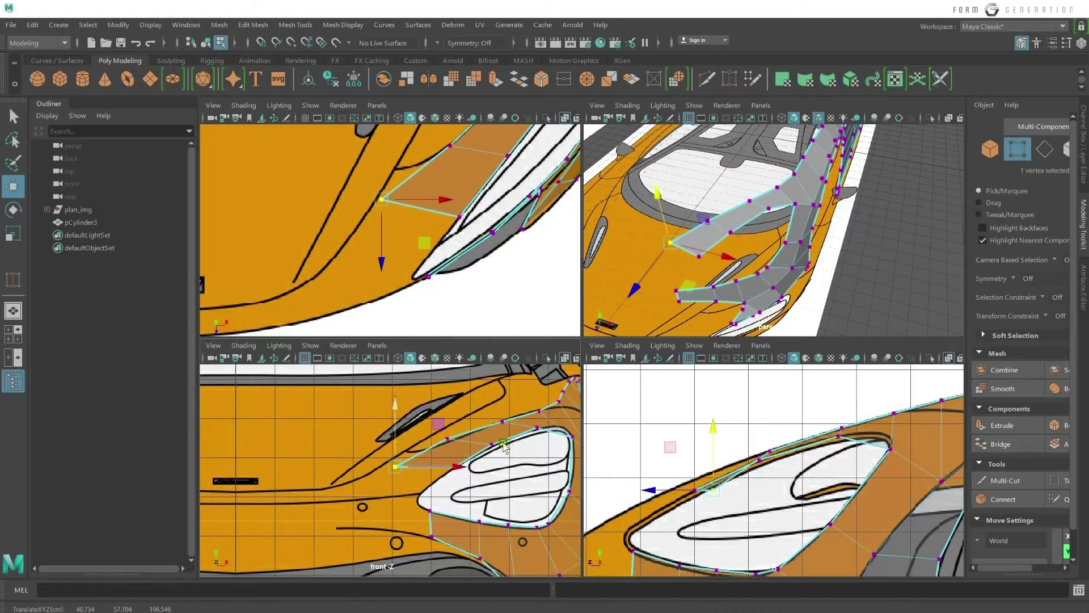
Lower and raise vertices above the headlight onto its upper blueprint edge.
left_click(442, 439)
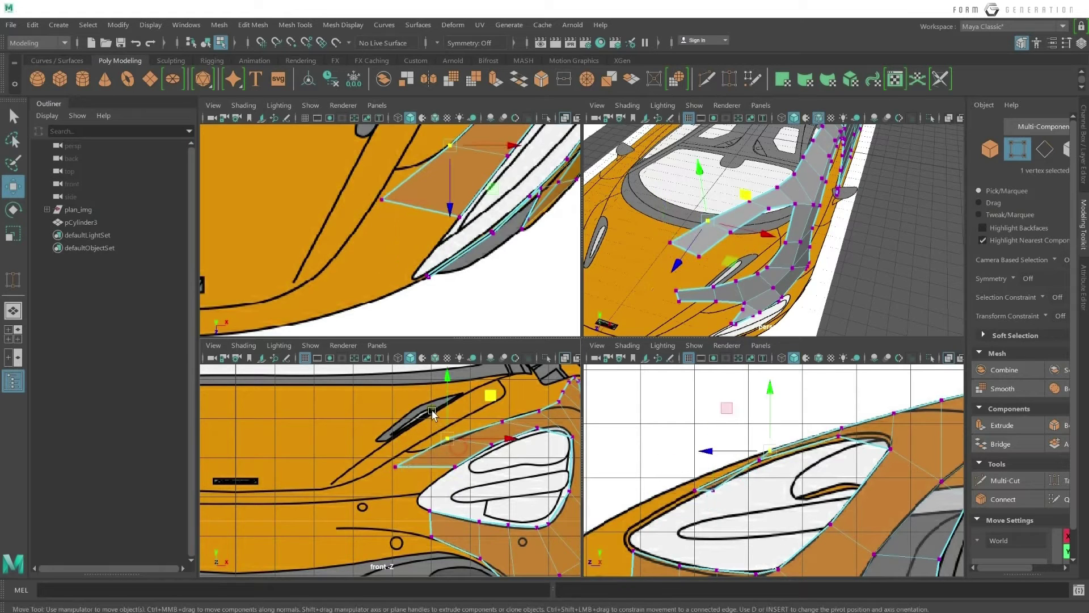
left_click_drag(449, 408, 452, 414)
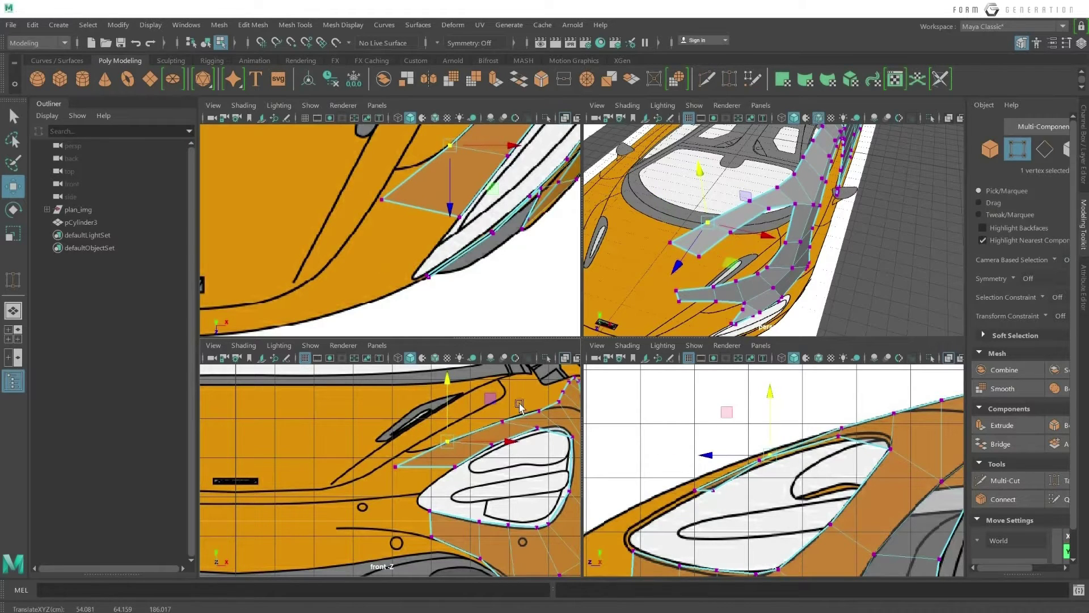
left_click(537, 410)
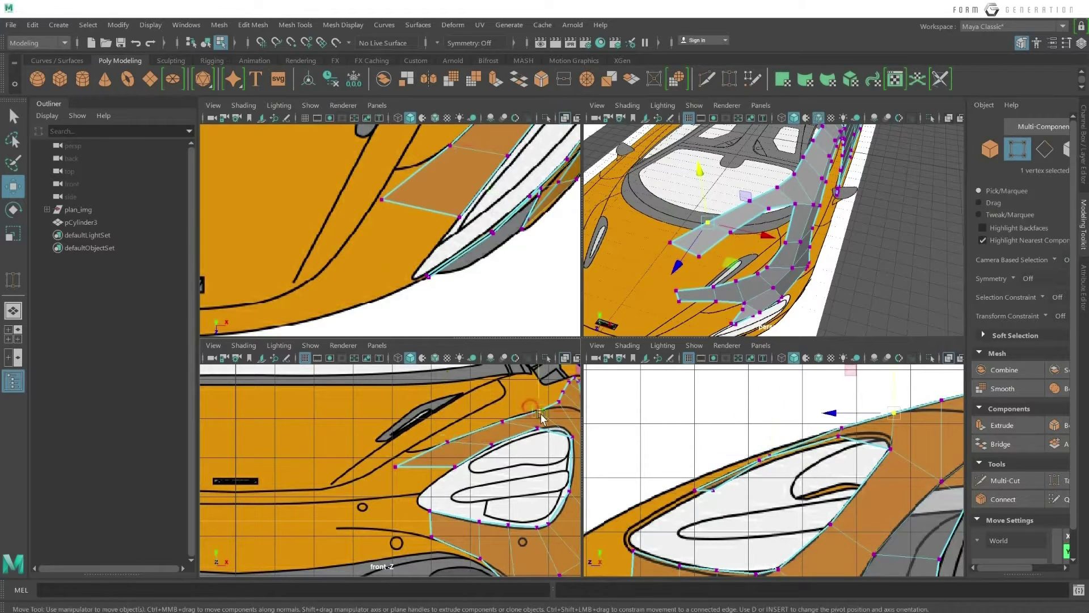
left_click(504, 424)
left_click_drag(504, 419, 506, 410)
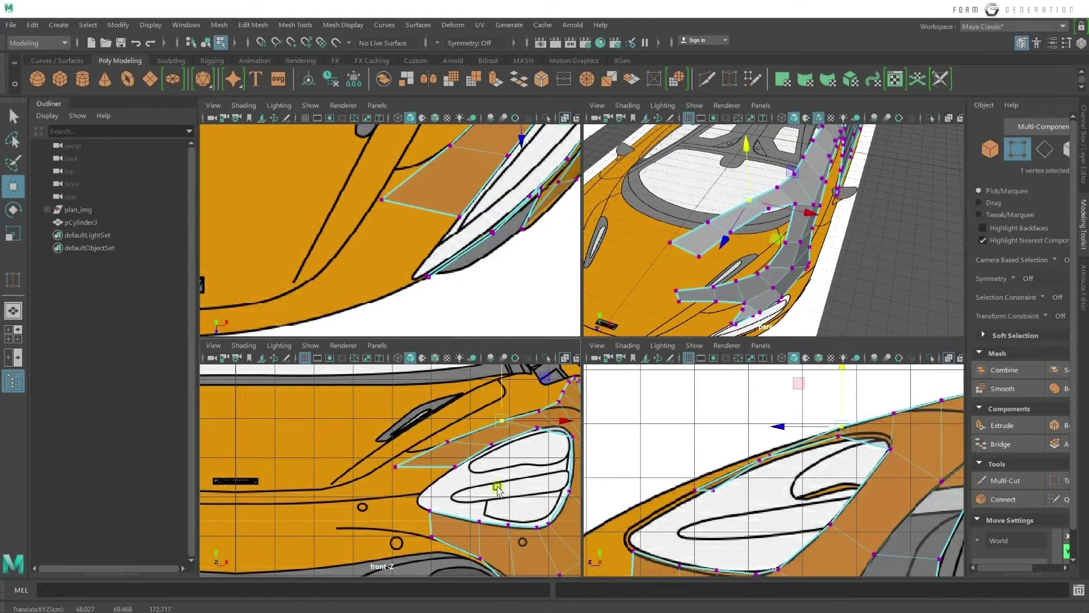
Zoom the side view and select a headlight edge vertex there.
scroll(774, 499, "up", 1)
scroll(761, 448, "up", 1)
scroll(760, 452, "up", 1)
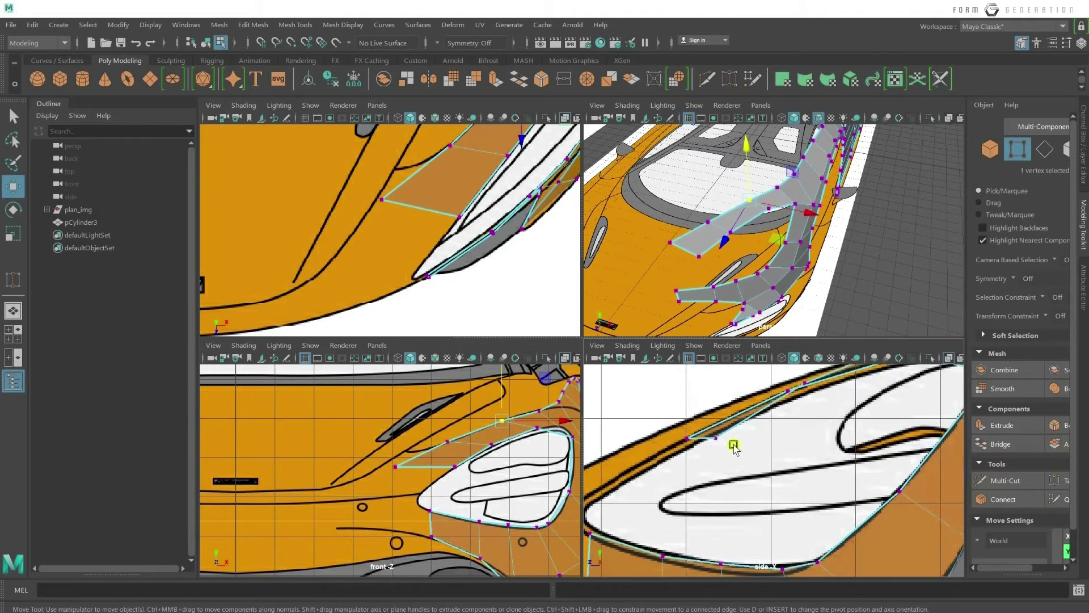
scroll(730, 445, "up", 1)
scroll(791, 416, "up", 1)
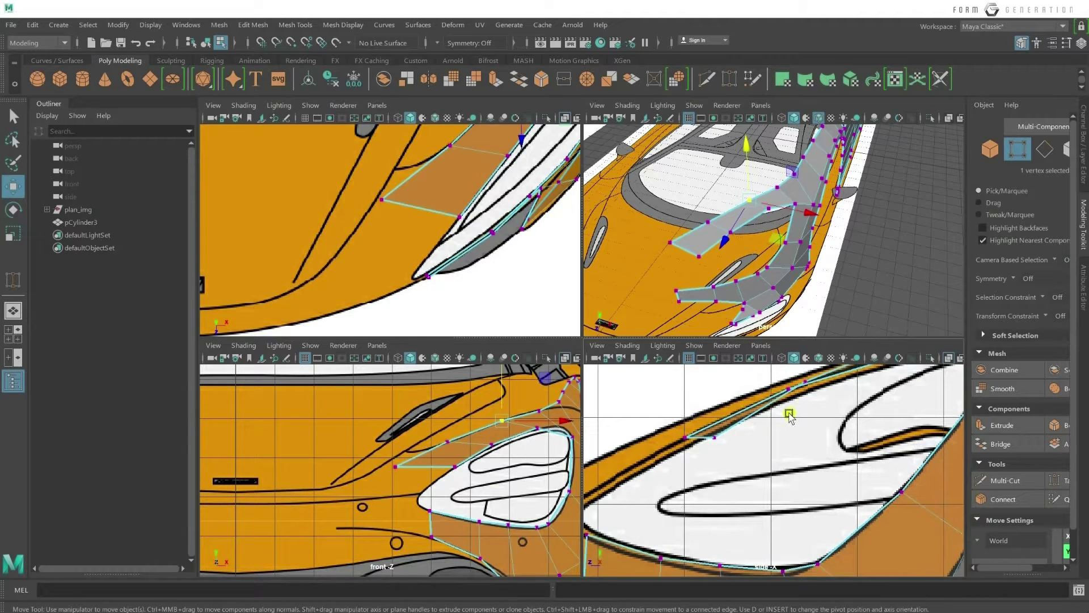
left_click(681, 436)
scroll(729, 462, "down", 2)
Reposition two panel-edge vertices and raise them slightly in the front view.
key("space")
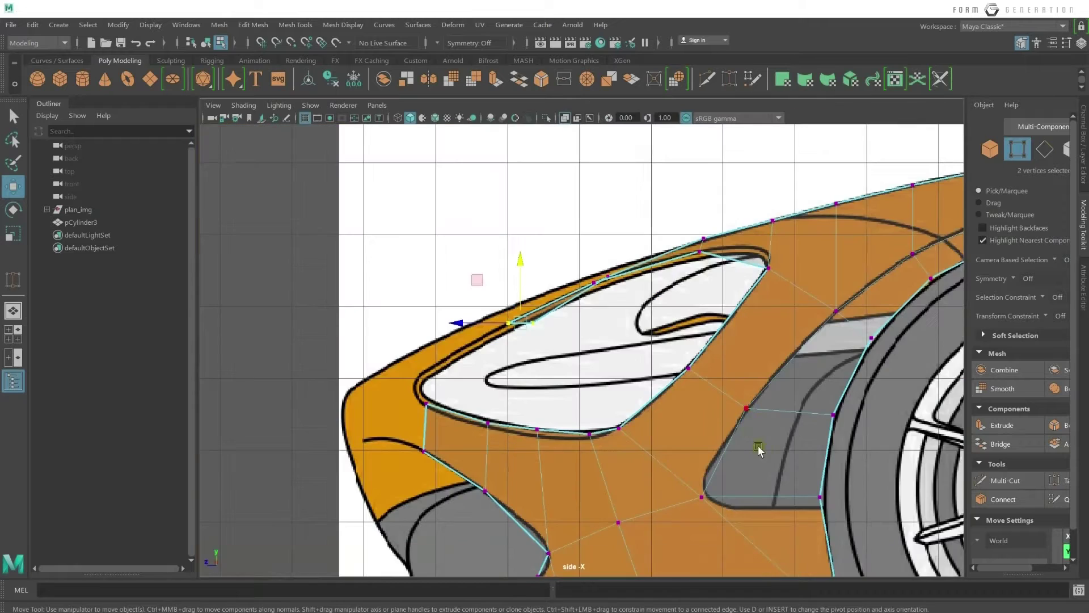
key("space")
scroll(738, 443, "down", 1)
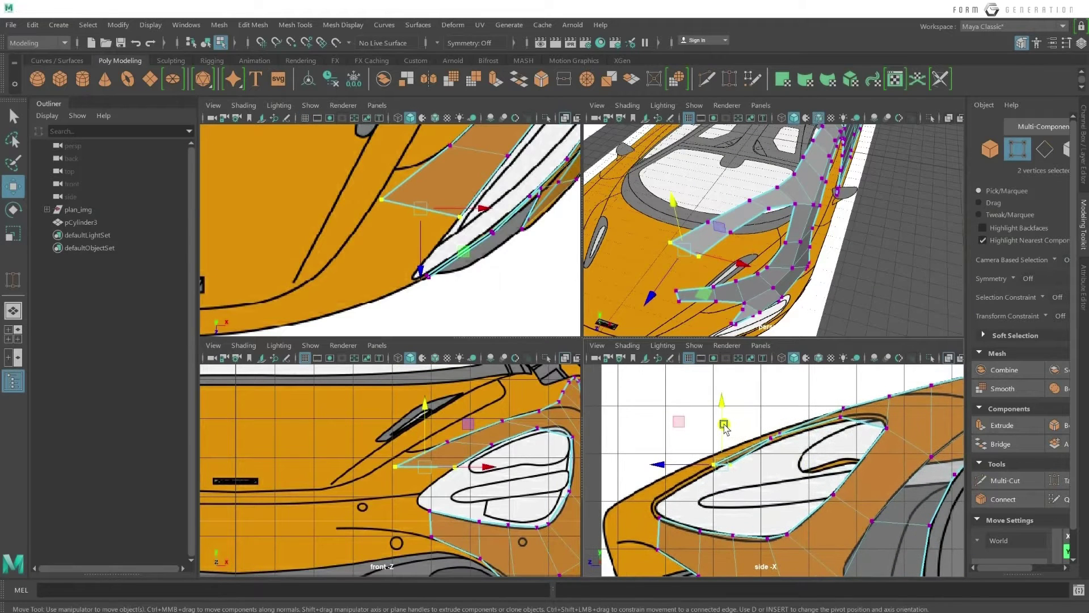
left_click_drag(721, 421, 724, 422)
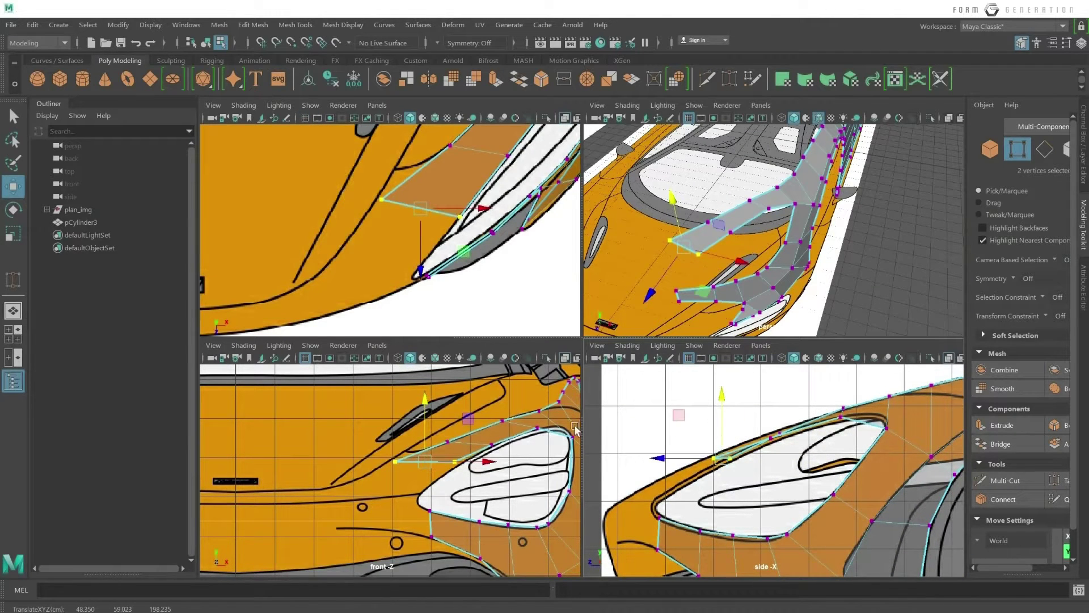
left_click(455, 462)
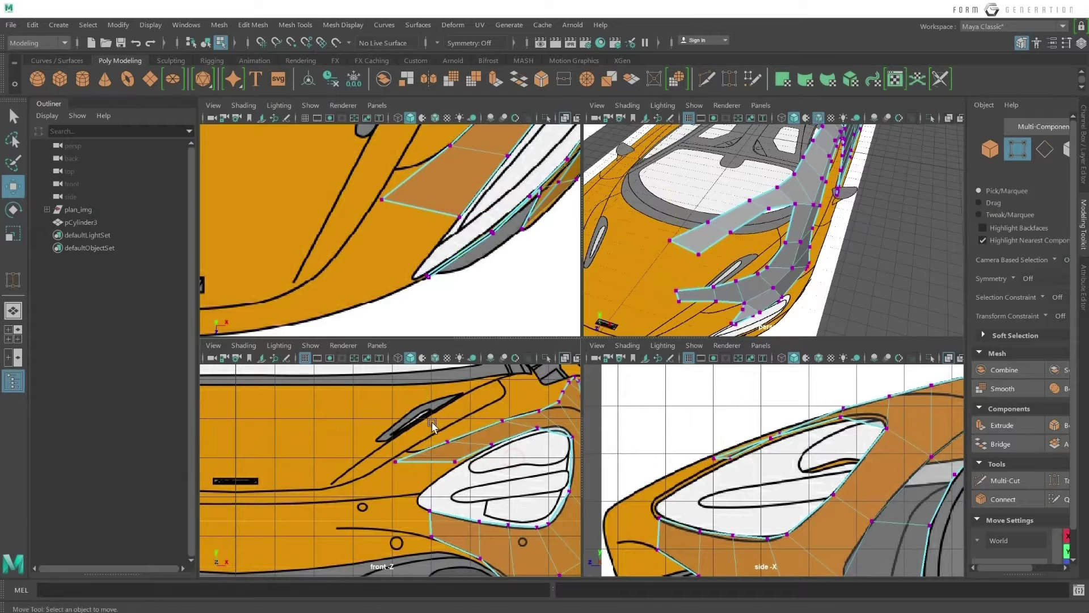
left_click(500, 447)
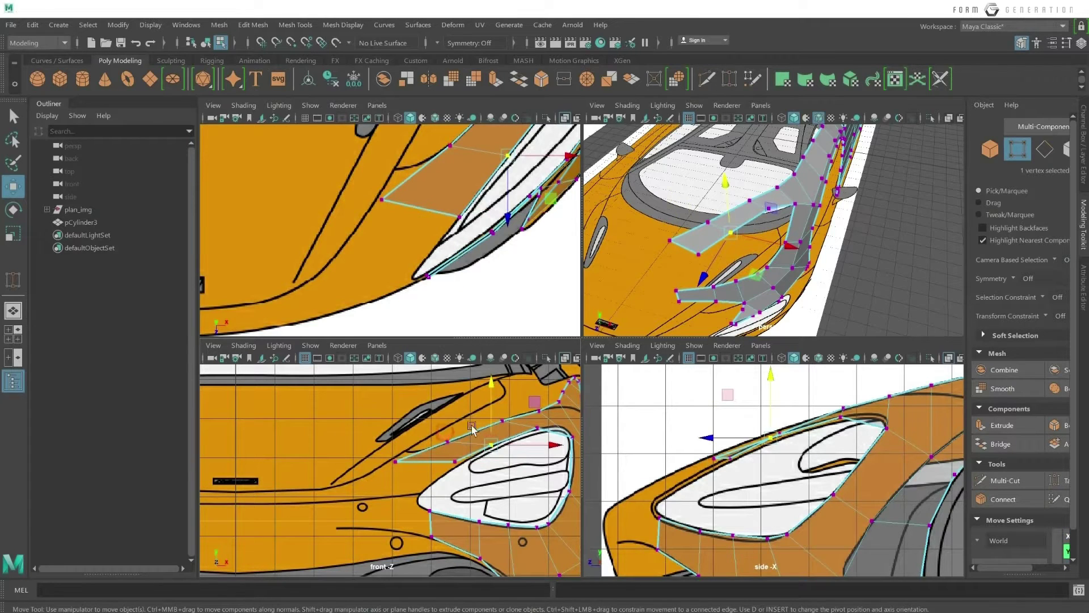
left_click(448, 441, "shift")
mouse_move(471, 418)
left_mouse_down()
mouse_move(494, 419)
mouse_move(494, 444)
left_mouse_up()
Move the vertex above the headlight to match the blueprint.
left_click(492, 442)
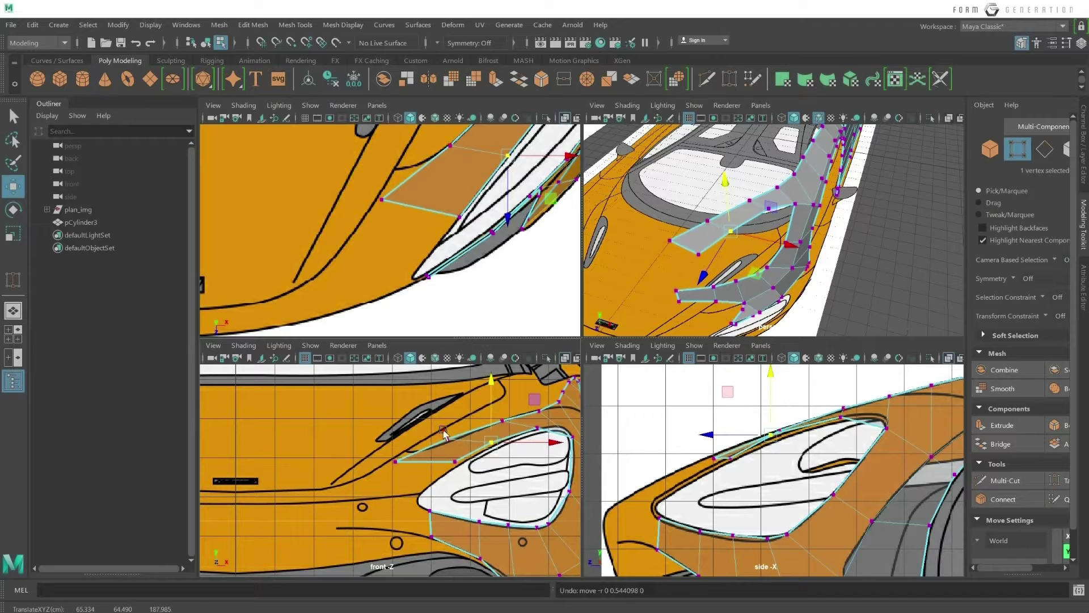
left_click(444, 431)
left_click_drag(453, 418, 484, 446)
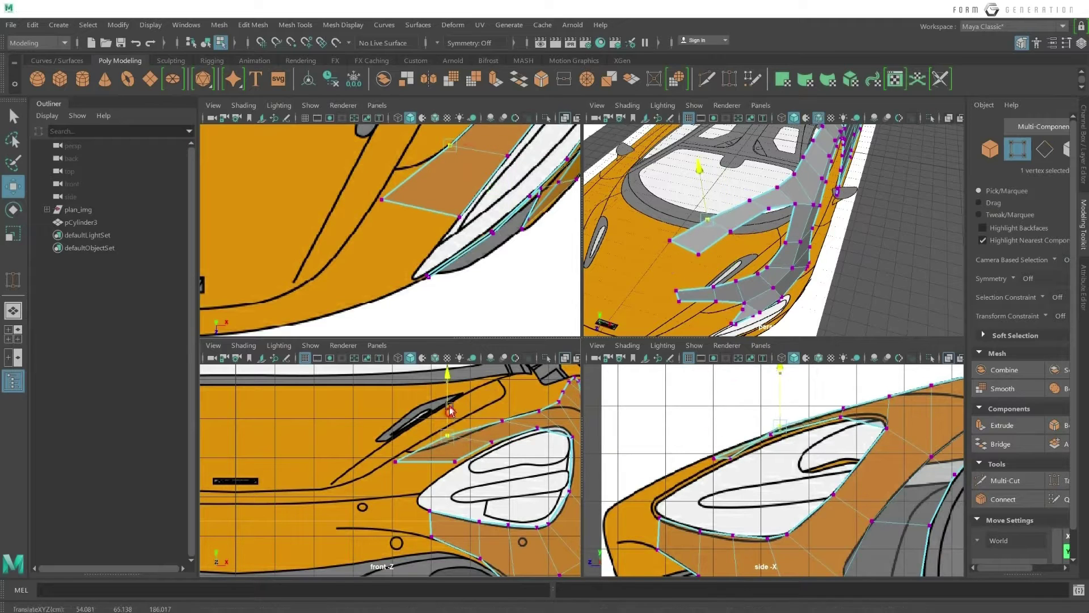
key("Right")
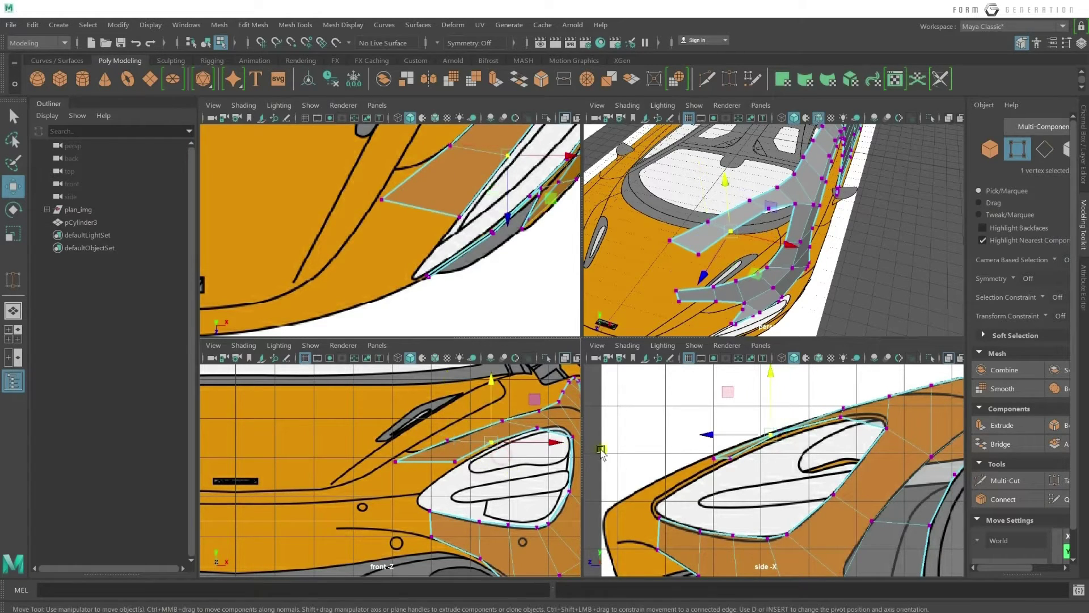
Raise side-view headlight vertices to the blueprint's upper body line, undoing a stray move.
left_click(733, 458)
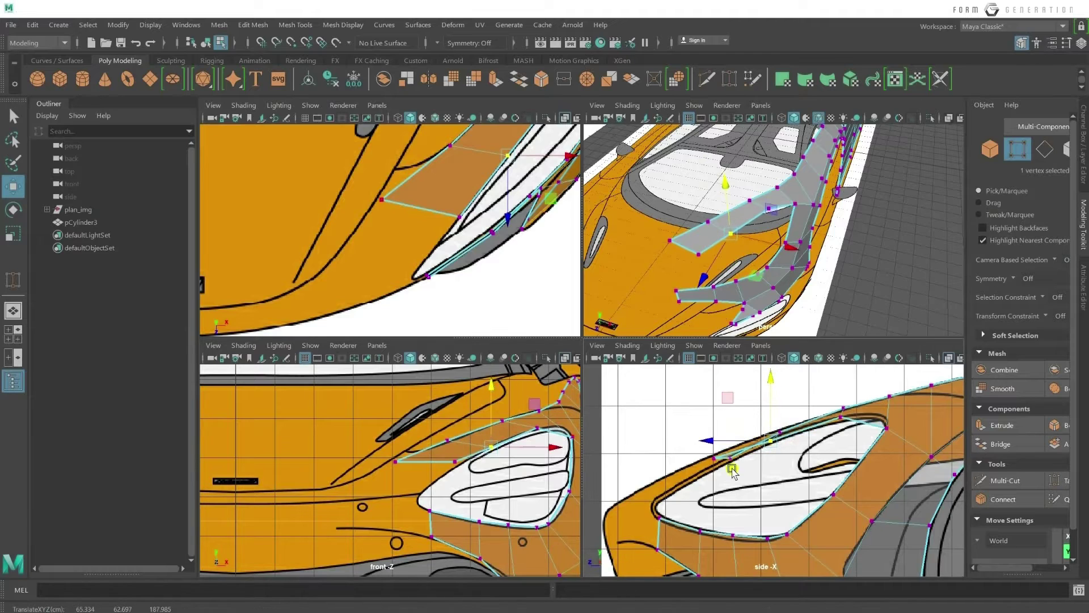
mouse_move(734, 460)
left_mouse_down()
mouse_move(733, 429)
mouse_move(718, 434)
mouse_move(845, 406)
mouse_move(842, 392)
mouse_move(839, 403)
left_mouse_up()
left_click(714, 458)
left_click(778, 428)
key("ctrl+z")
left_click(844, 408)
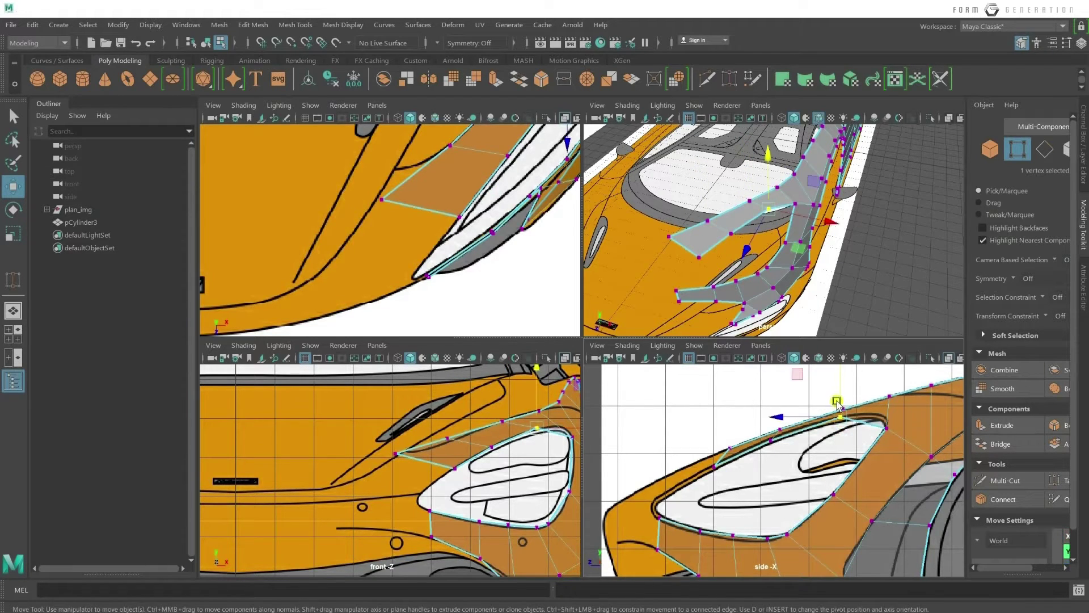
middle_click_drag(839, 403, 896, 352, "alt")
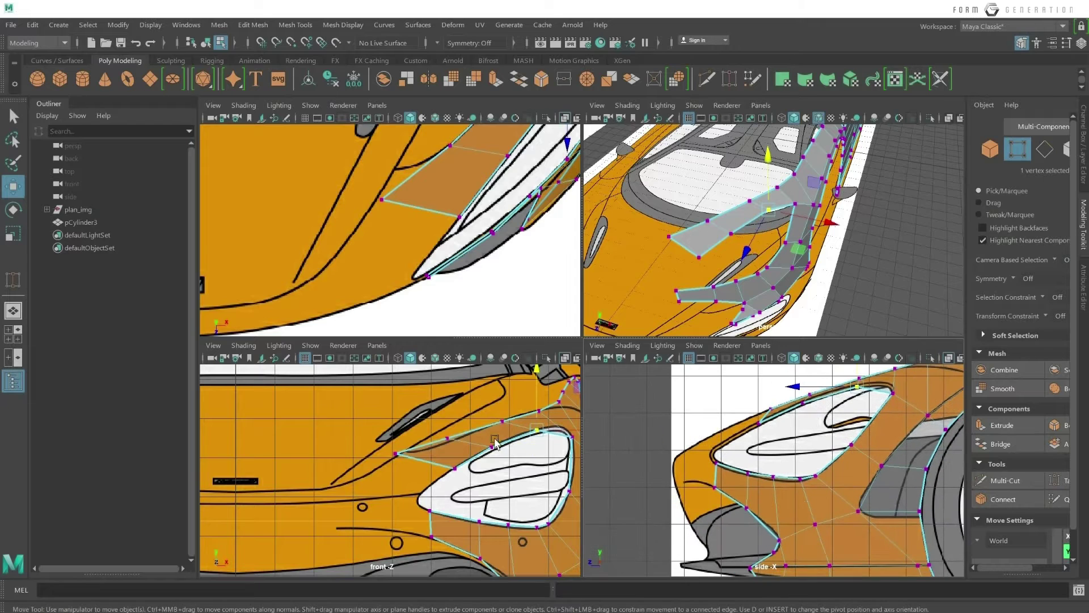
left_click(411, 177)
scroll(411, 179, "down", 3)
scroll(431, 227, "up", 2)
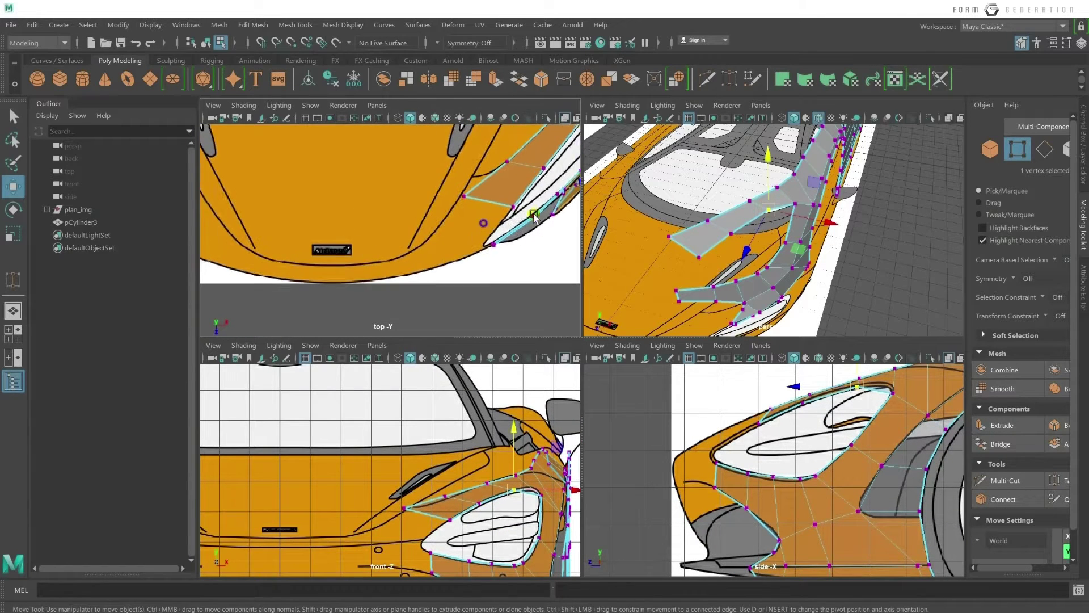
Extrude the panel's upper edge into a new face and raise it to the hood line.
middle_click_drag(443, 238, 459, 275, "alt")
right_click_drag(466, 232, 468, 201)
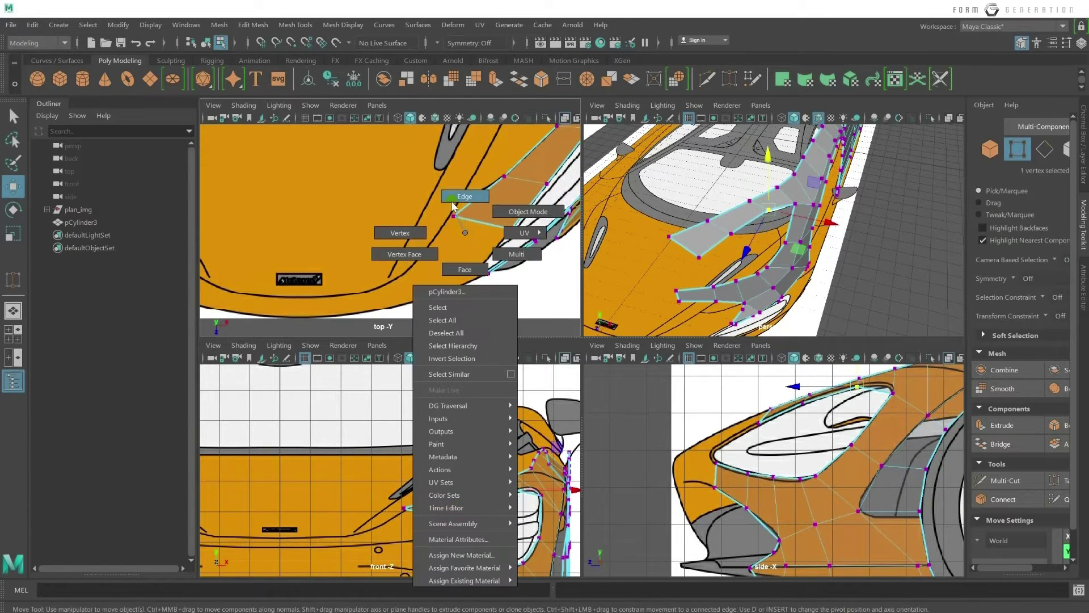
left_click(479, 227)
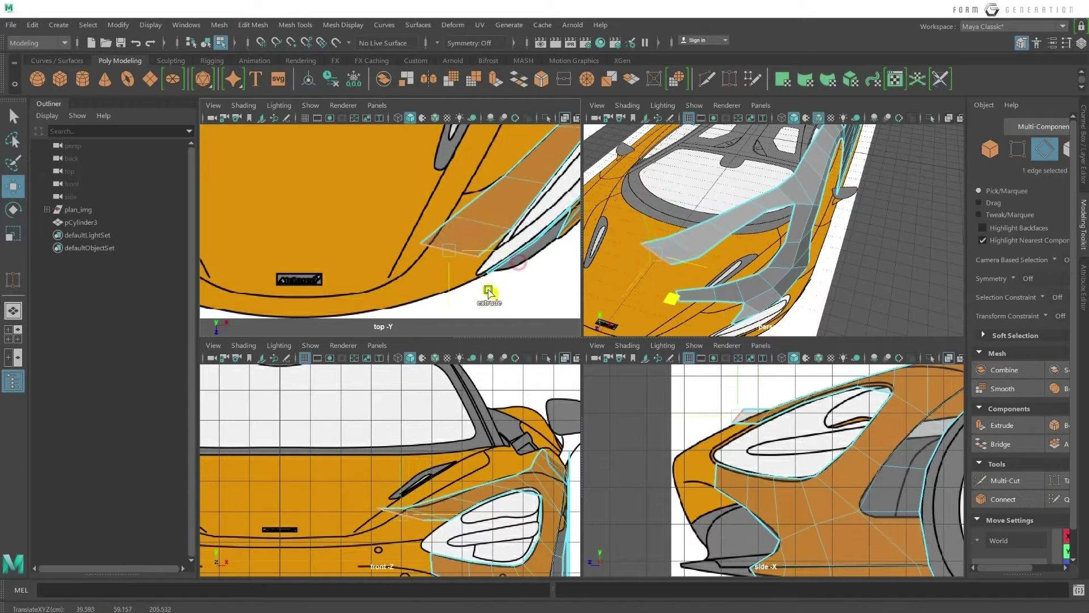
left_click_drag(480, 229, 486, 305, "shift")
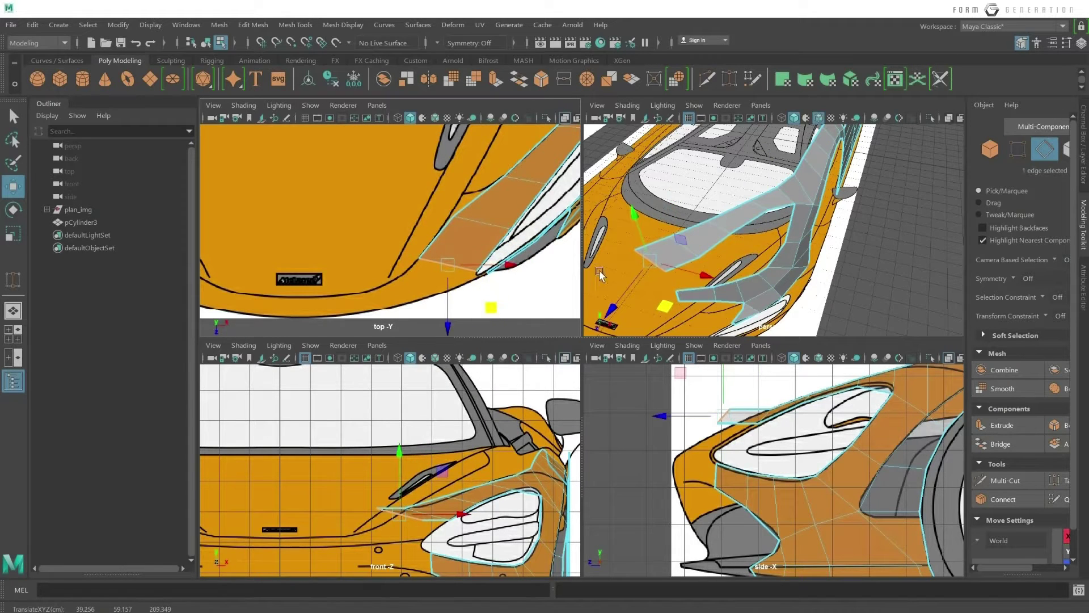
mouse_move(770, 253)
left_mouse_down("alt")
mouse_move(625, 157)
mouse_move(639, 177)
left_mouse_up("alt")
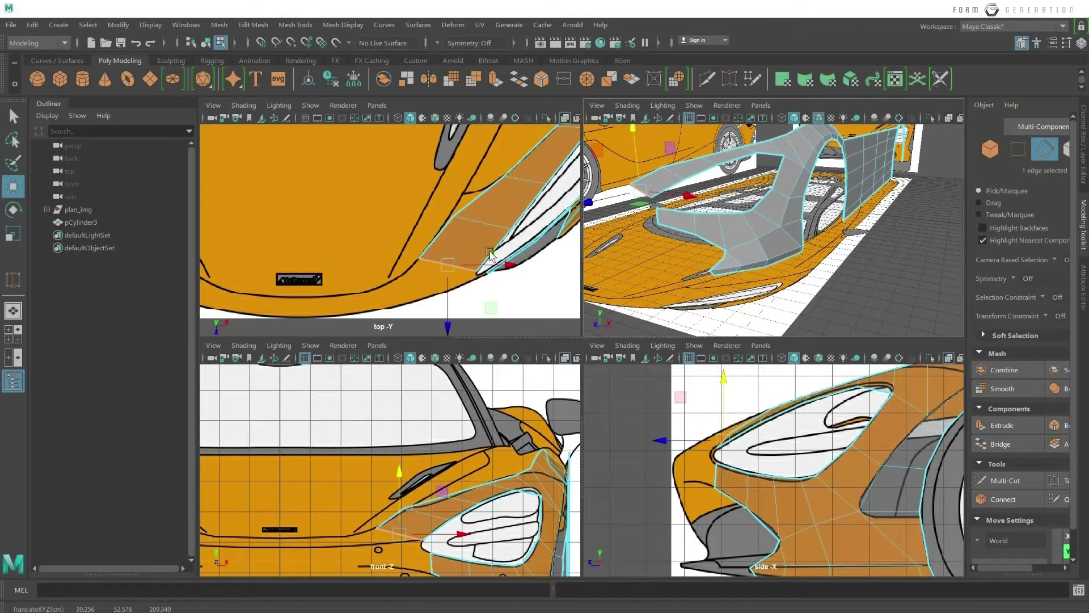
middle_click_drag(491, 255, 461, 233, "alt")
scroll(474, 229, "down", 1)
scroll(746, 374, "down", 3)
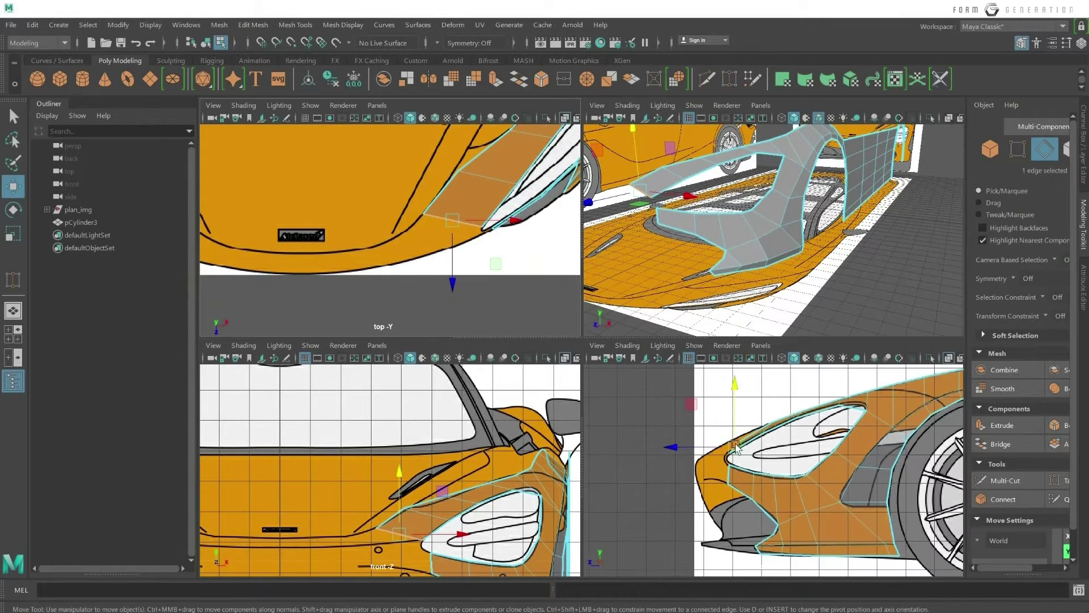
scroll(753, 428, "up", 3)
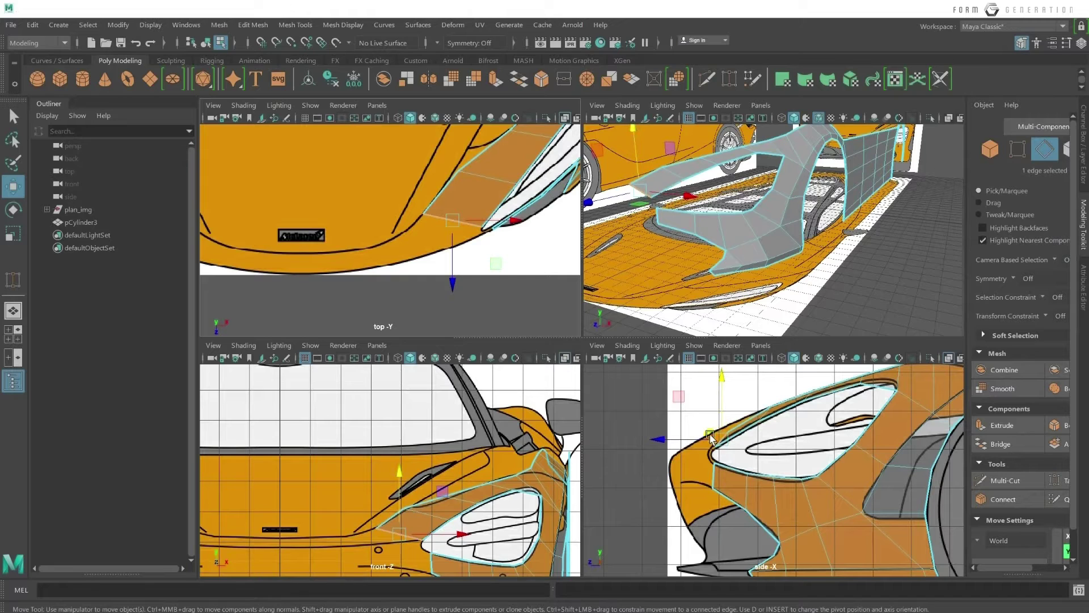
left_click_drag(711, 437, 676, 403)
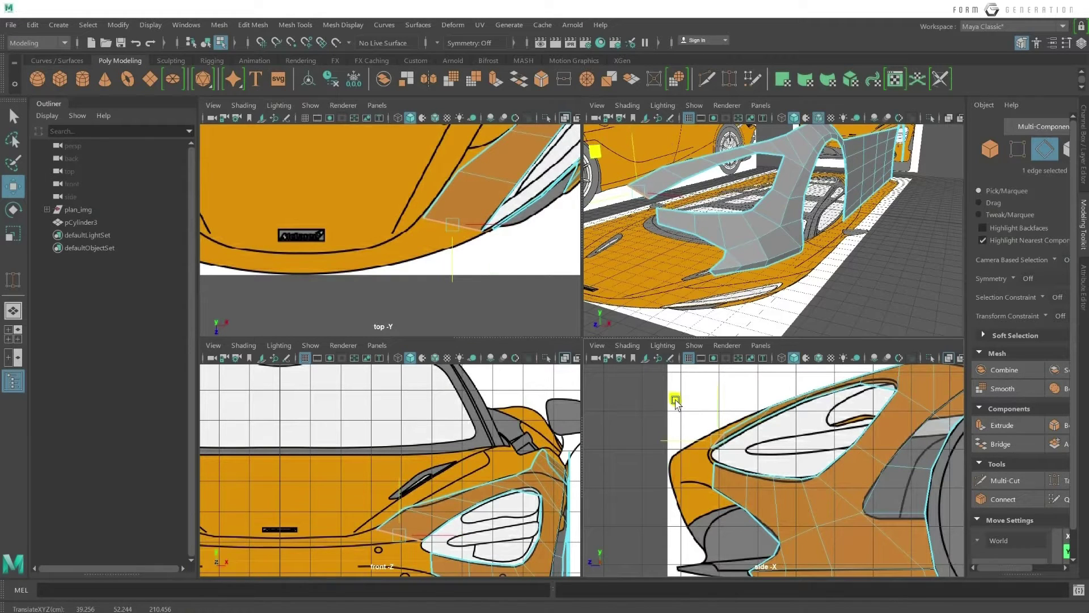
Raise a vertex of the new face to follow the blueprint.
right_click_drag(716, 299, 678, 305)
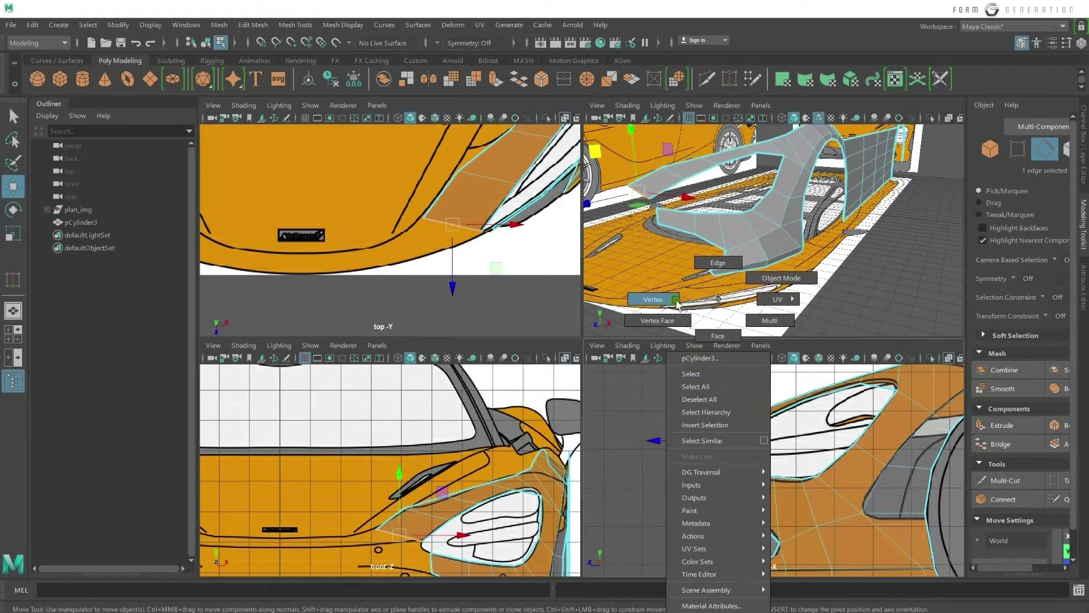
left_click(722, 424)
left_click_drag(726, 401, 727, 395)
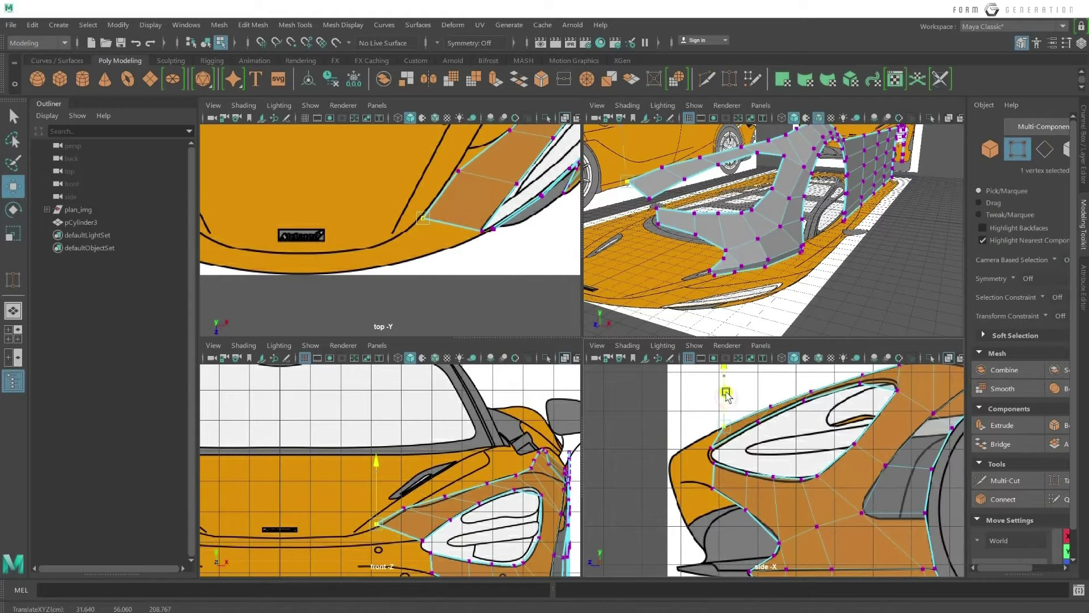
middle_click_drag(745, 434, 762, 421, "alt")
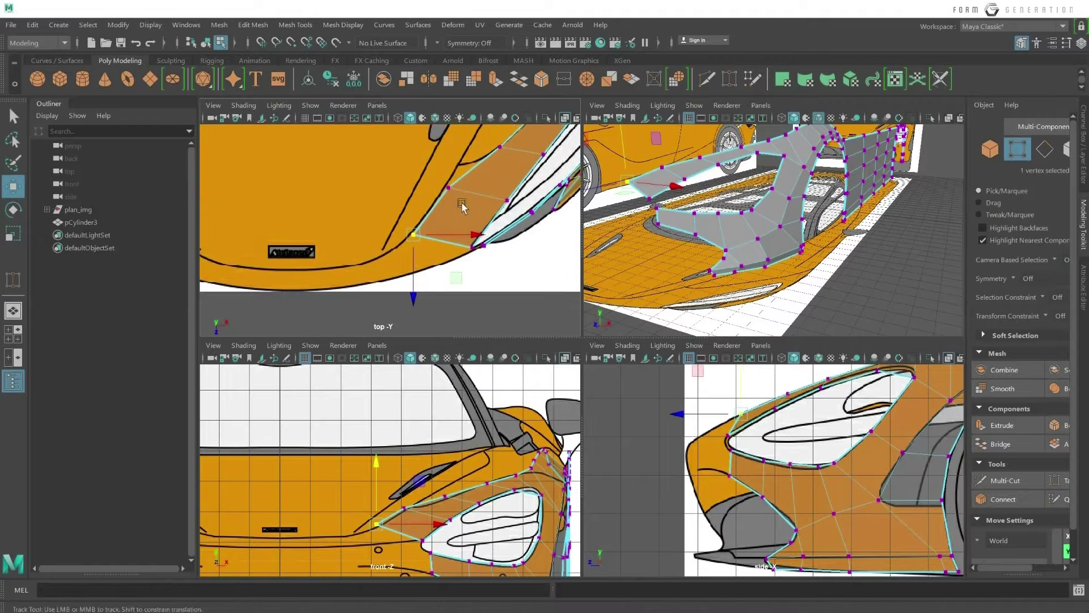
middle_click_drag(457, 187, 443, 197, "alt")
scroll(386, 462, "up", 3)
scroll(386, 462, "up", 1)
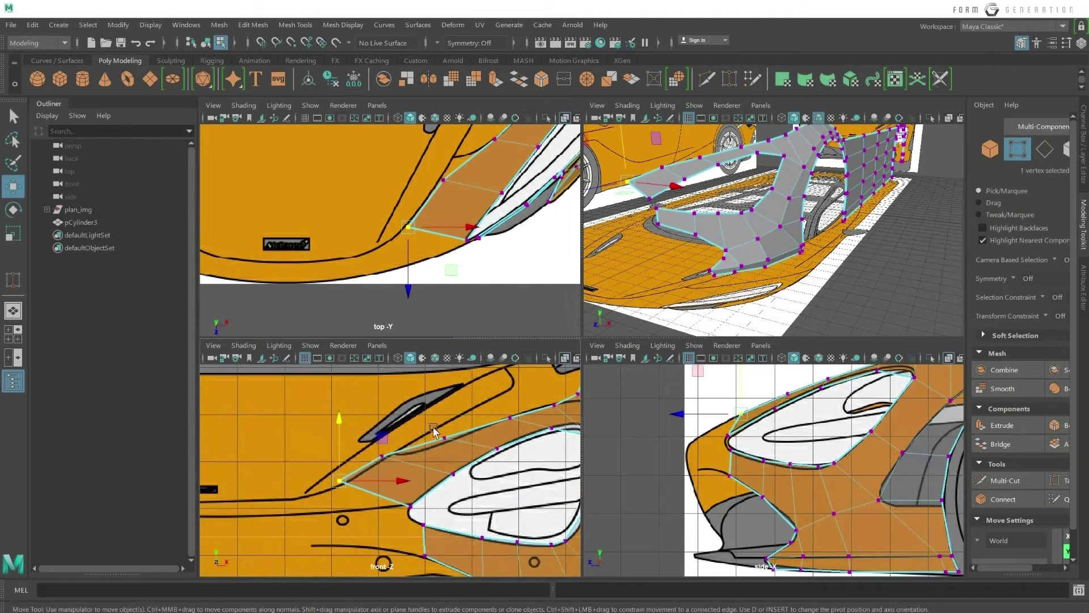
Undo a stray vertex move and select the vertex beside the dark vent.
middle_click_drag(386, 463, 390, 460)
key("ctrl+z")
left_click(390, 453)
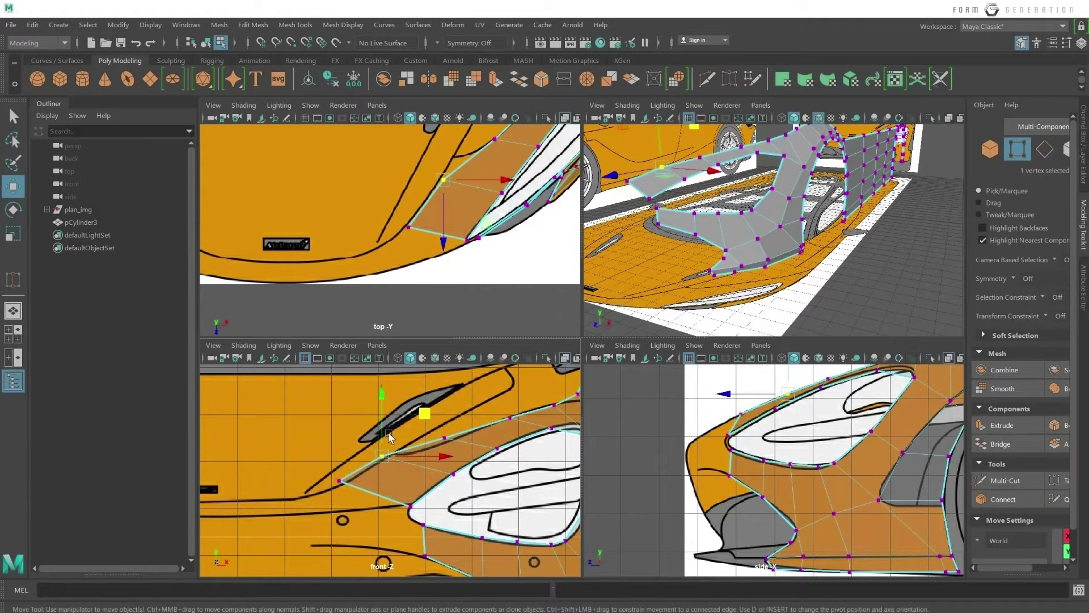
right_click(429, 441)
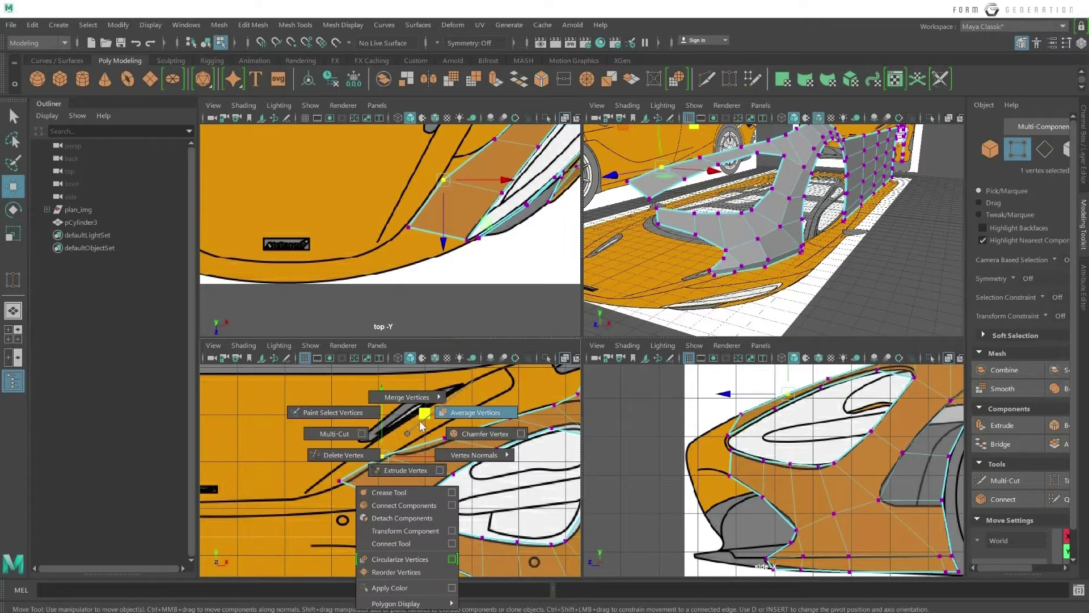
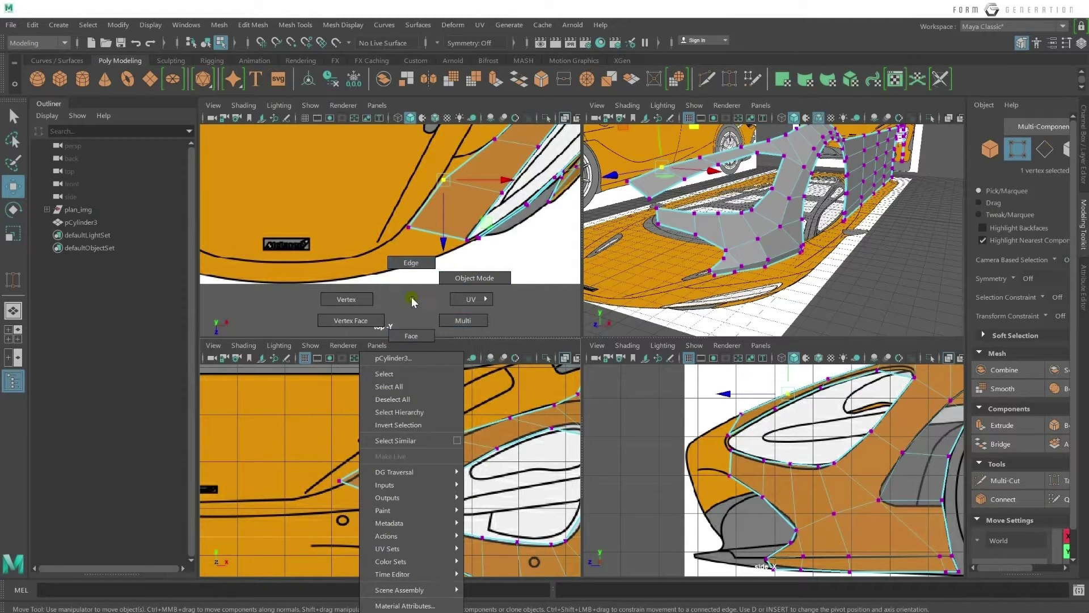
Nudge the corner vertex beside the headlight up and right onto the reference line.
middle_click_drag(422, 441, 440, 419, "alt")
left_click_drag(397, 400, 398, 402)
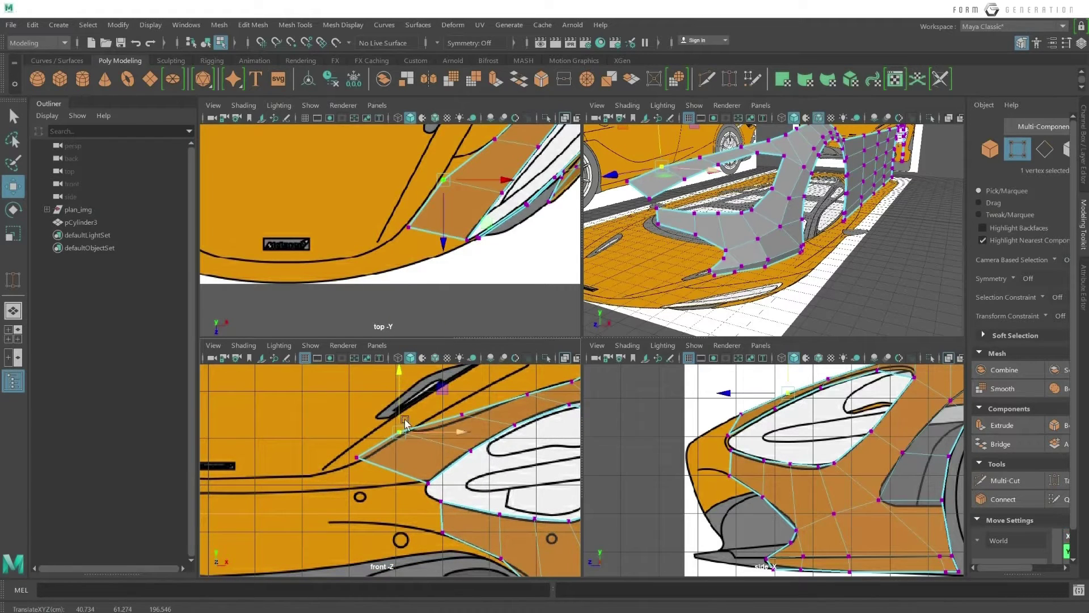
left_click_drag(426, 433, 444, 433)
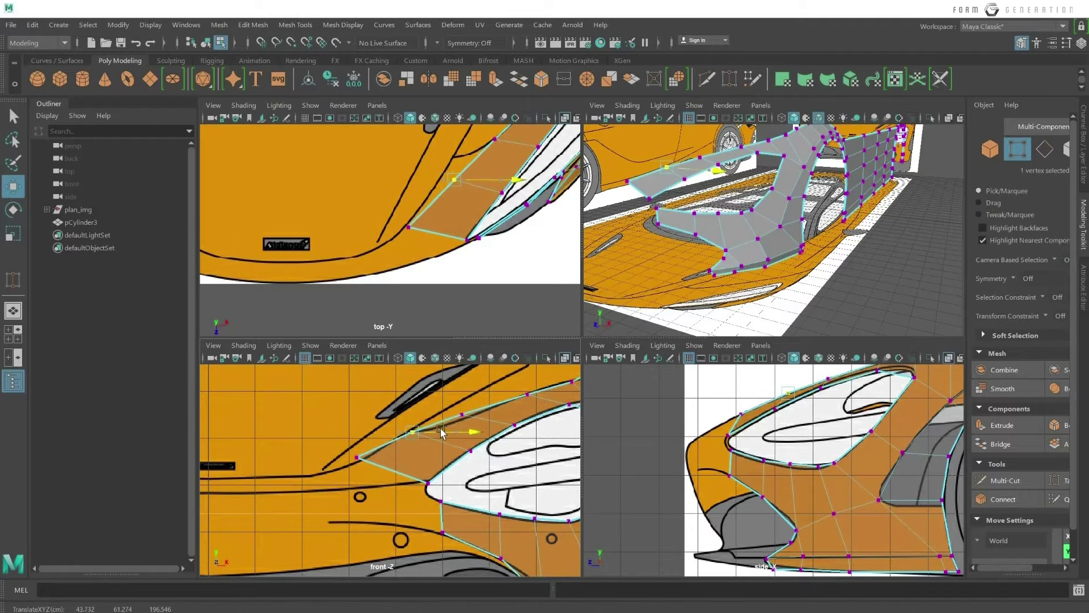
key("Left")
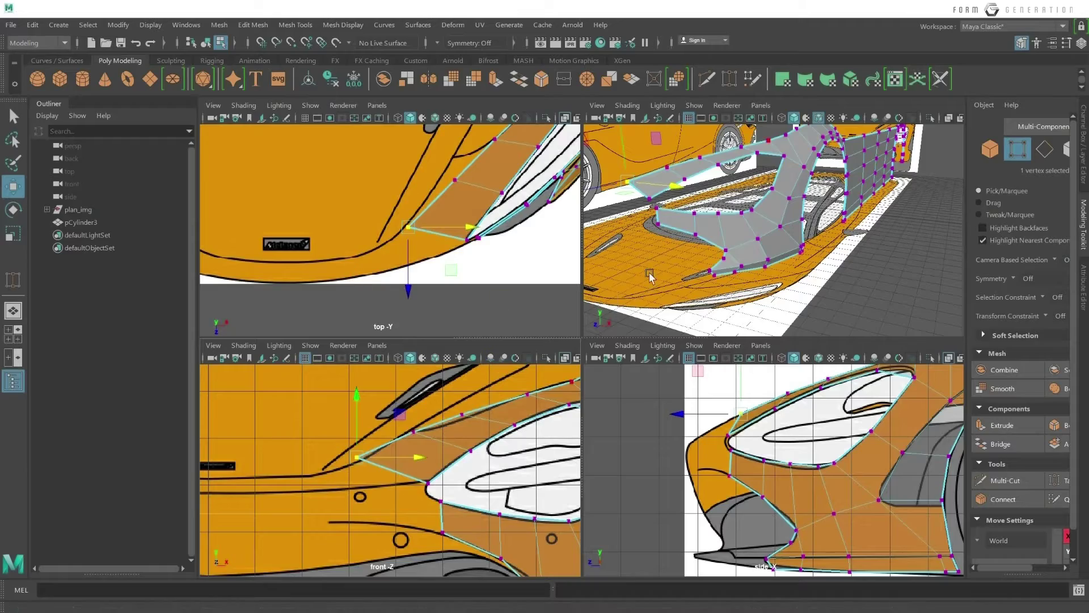
Extrude the corner face's outer edge down-left into a new face toward the bumper.
mouse_move(628, 245)
left_mouse_down("alt")
mouse_move(806, 171)
mouse_move(723, 162)
mouse_move(738, 238)
left_mouse_up("alt")
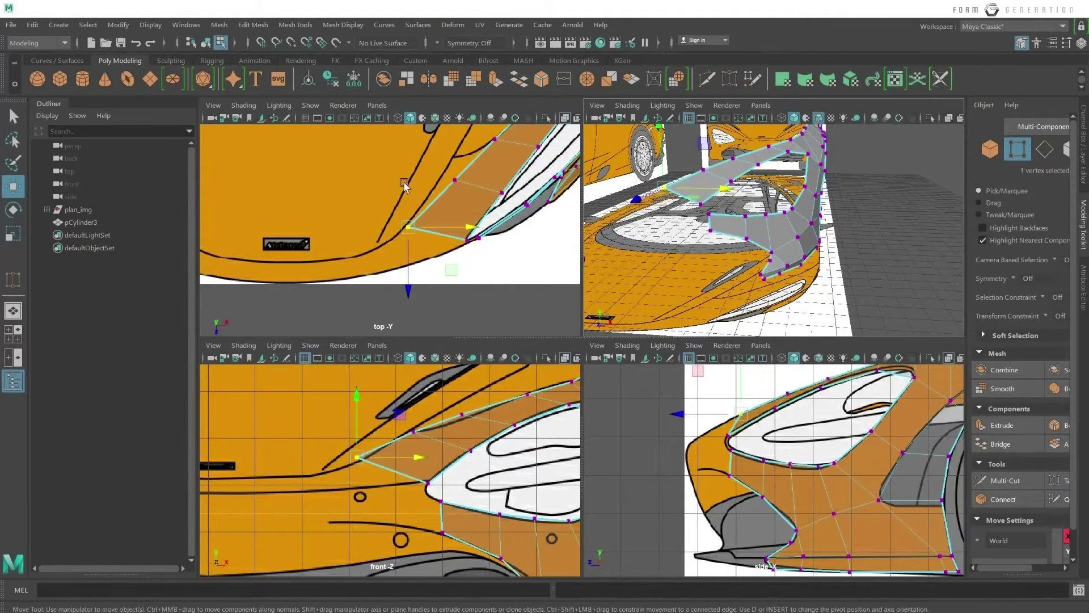
scroll(473, 214, "up", 1)
scroll(473, 214, "up", 1)
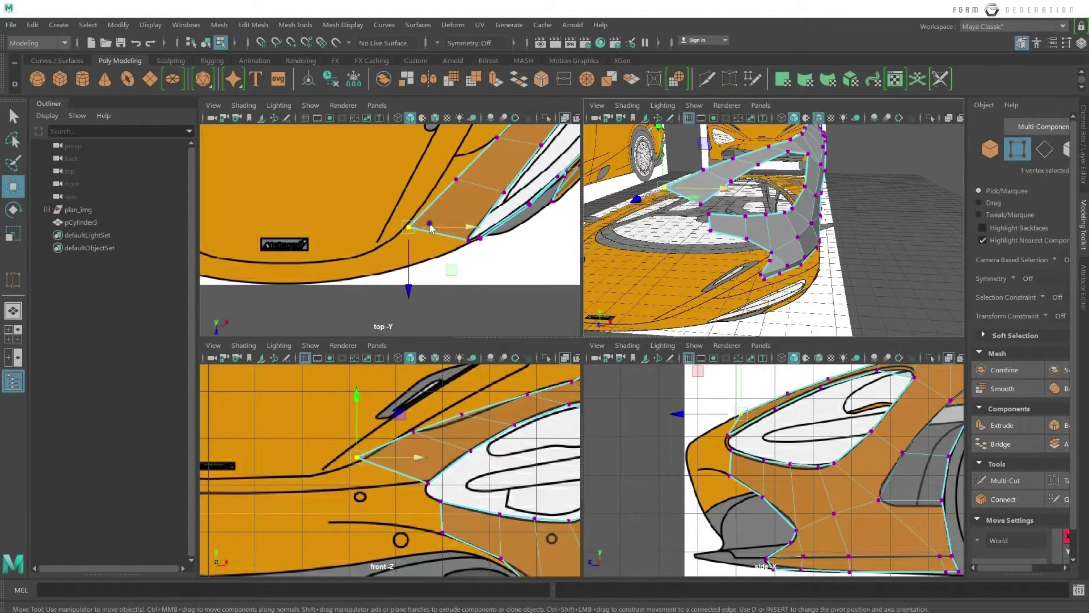
right_click_drag(430, 228, 410, 181)
right_click_drag(430, 228, 409, 184)
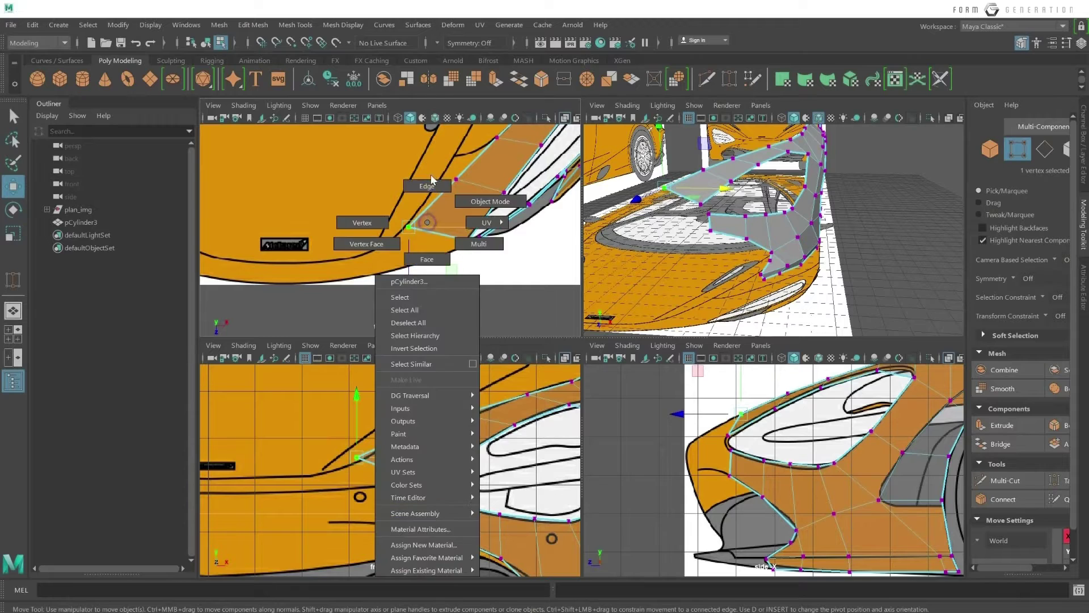
left_click(443, 233)
mouse_move(474, 264)
left_mouse_down("shift")
mouse_move(451, 294)
mouse_move(463, 283)
left_mouse_up("shift")
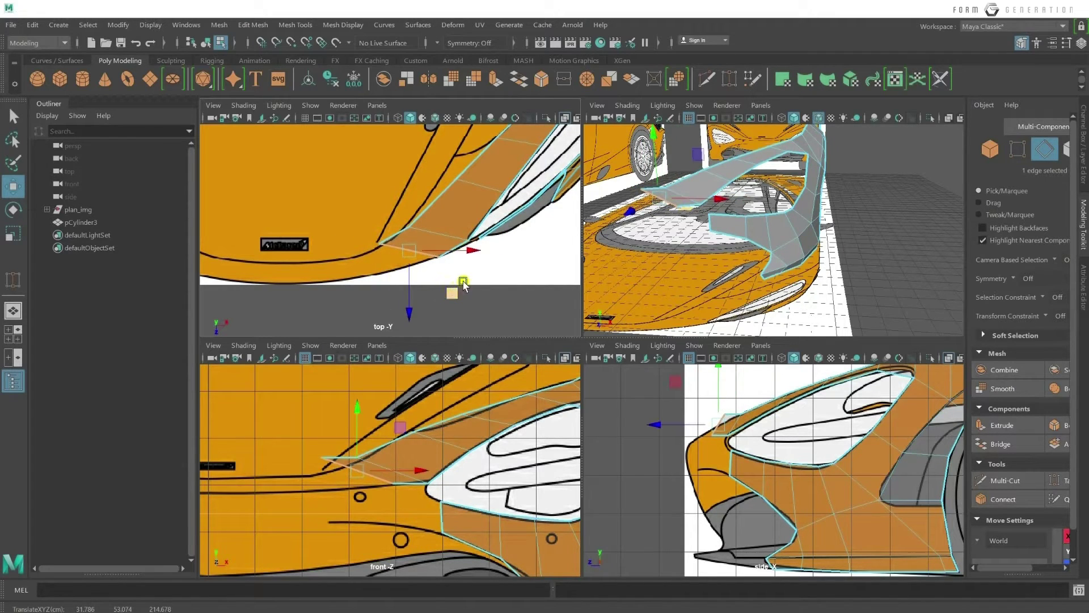
Pull the new strip's lower and left corner vertices onto the bumper outline.
right_click_drag(406, 245, 372, 215)
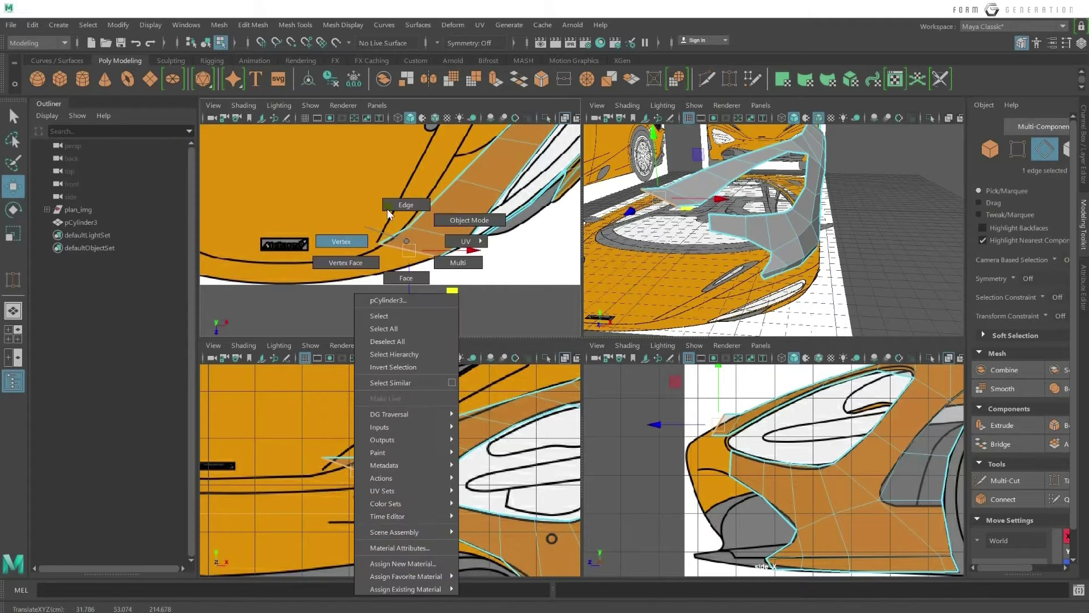
left_click(340, 241)
left_click(435, 258)
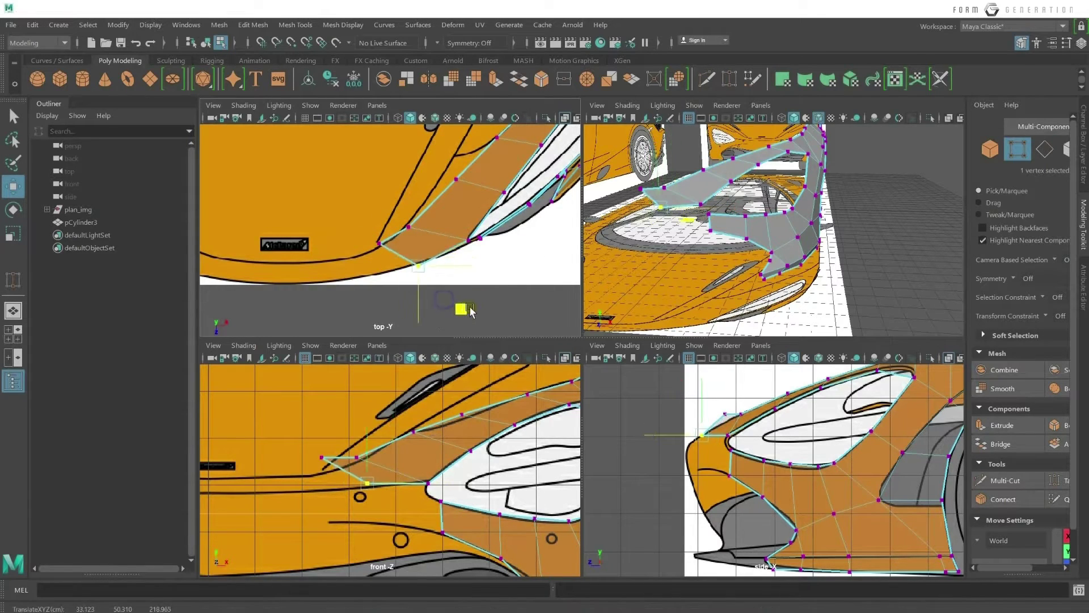
left_click(411, 226)
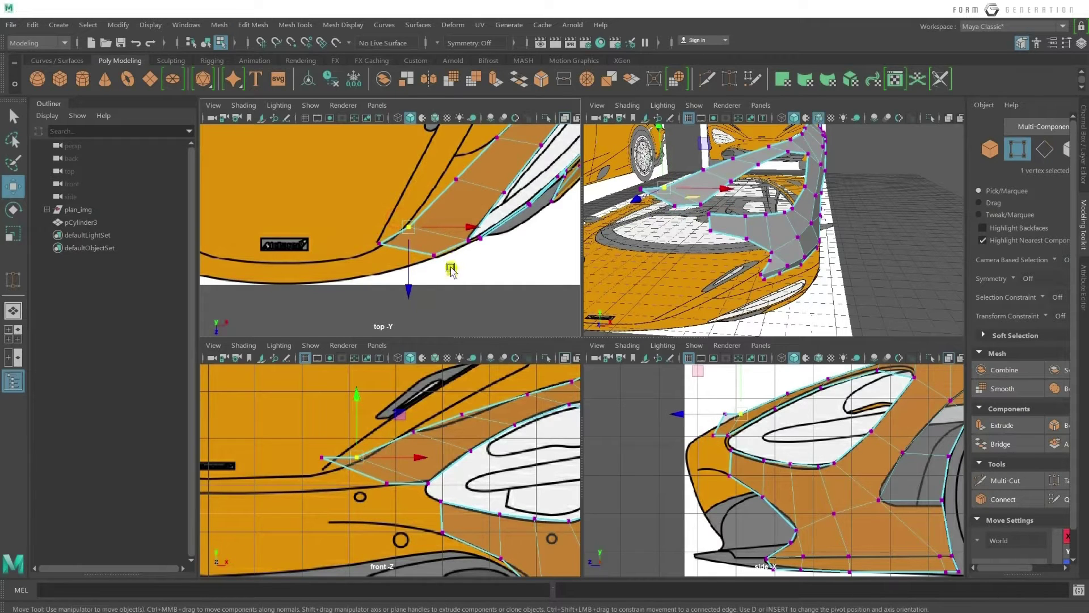
middle_click_drag(451, 270, 469, 252)
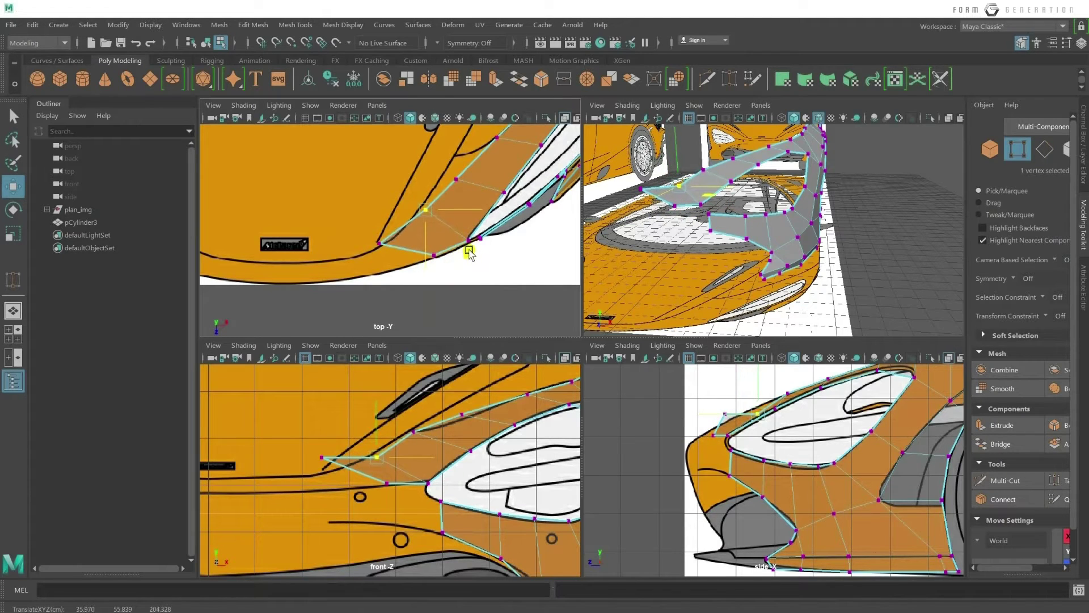
left_click(395, 240)
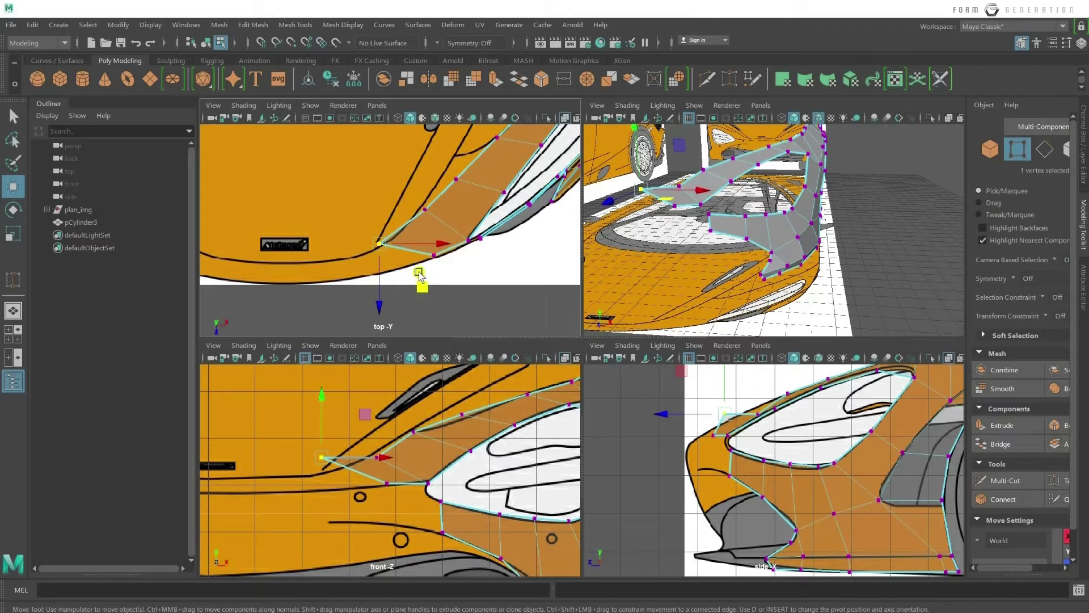
middle_click_drag(419, 274, 445, 278)
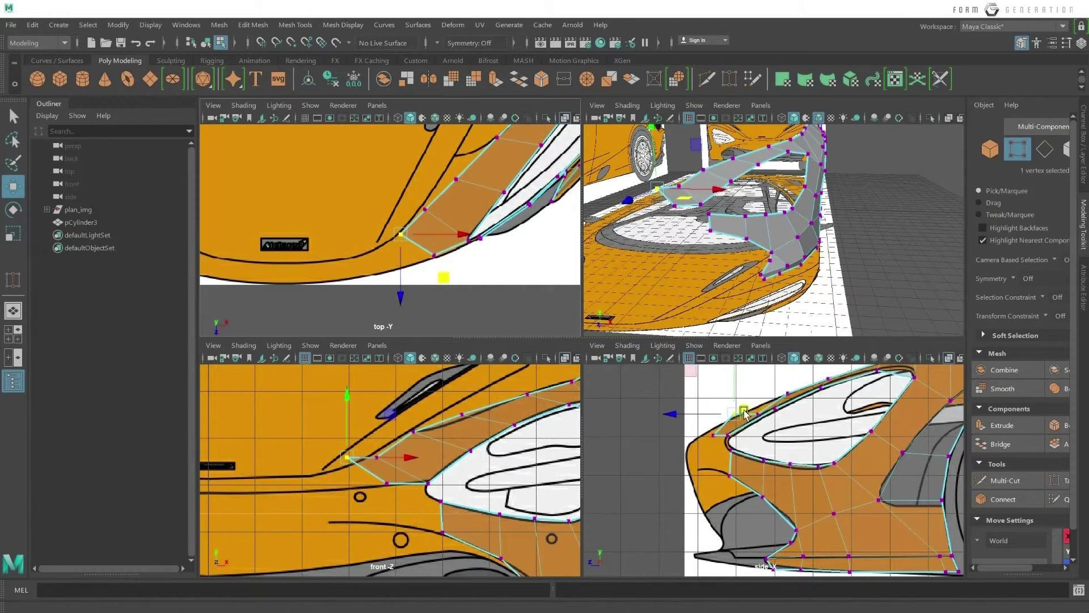
Align the strip's vertices to the bumper and headlight outlines in the side view, undoing one wrong move.
scroll(745, 411, "up", 2)
scroll(762, 453, "up", 2)
left_click(719, 448)
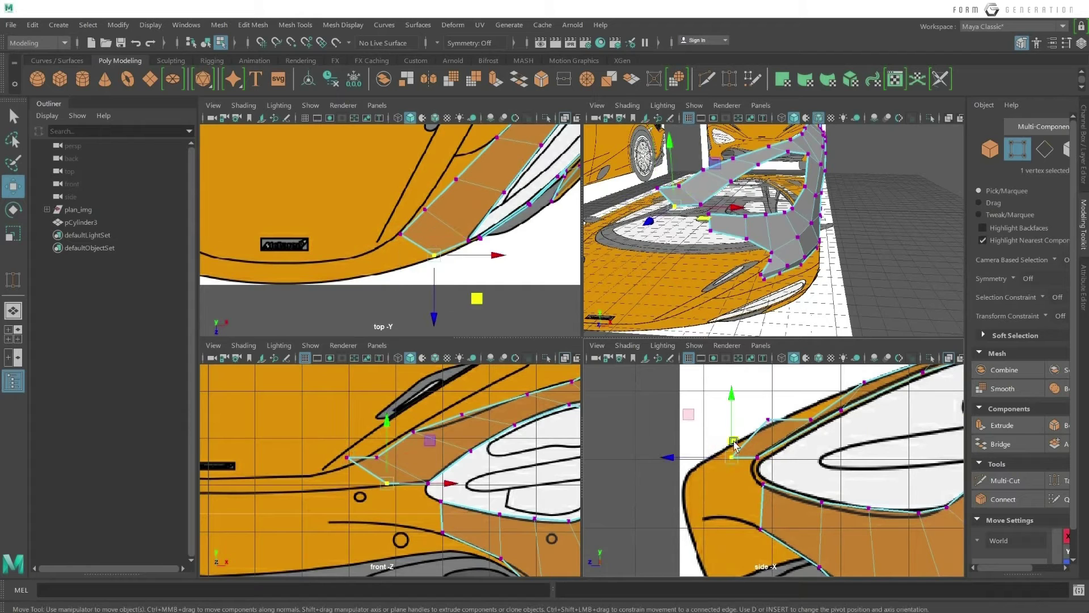
middle_click_drag(721, 451, 722, 465)
key("ctrl+z")
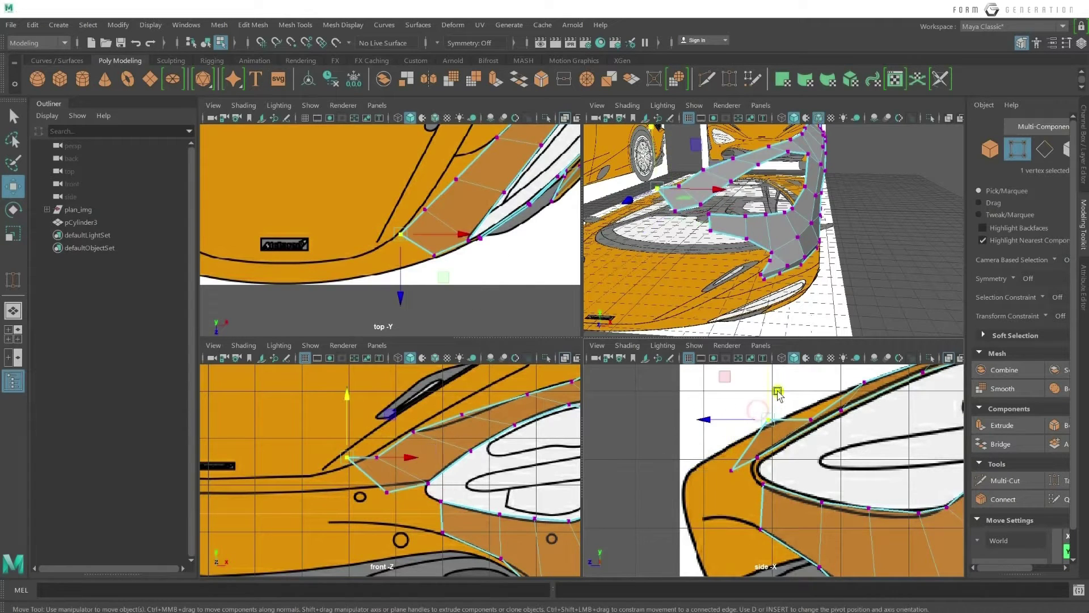
middle_click_drag(766, 398, 770, 401)
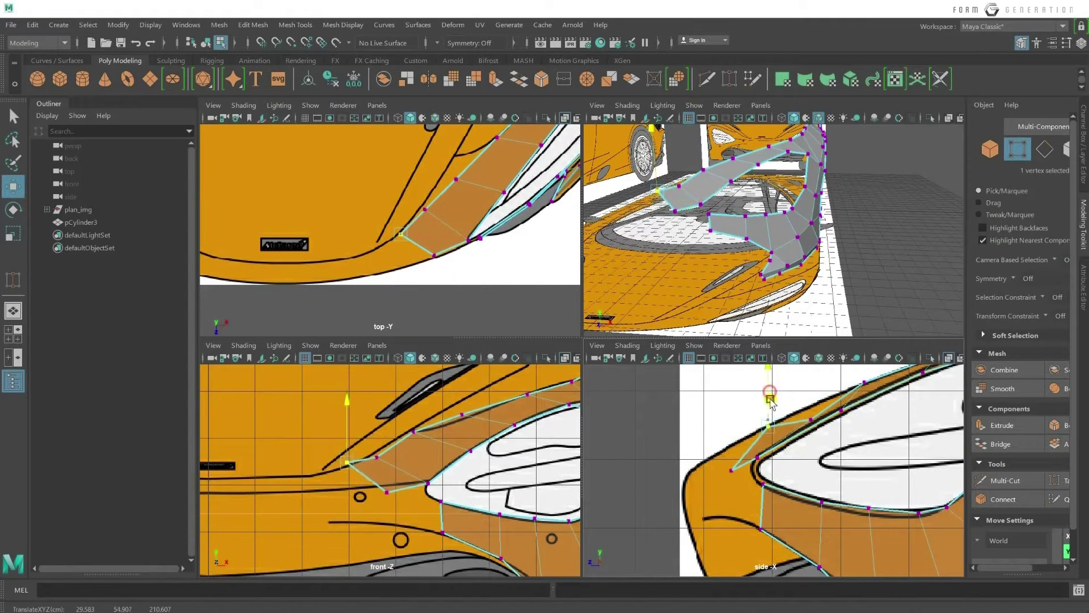
left_click(811, 418)
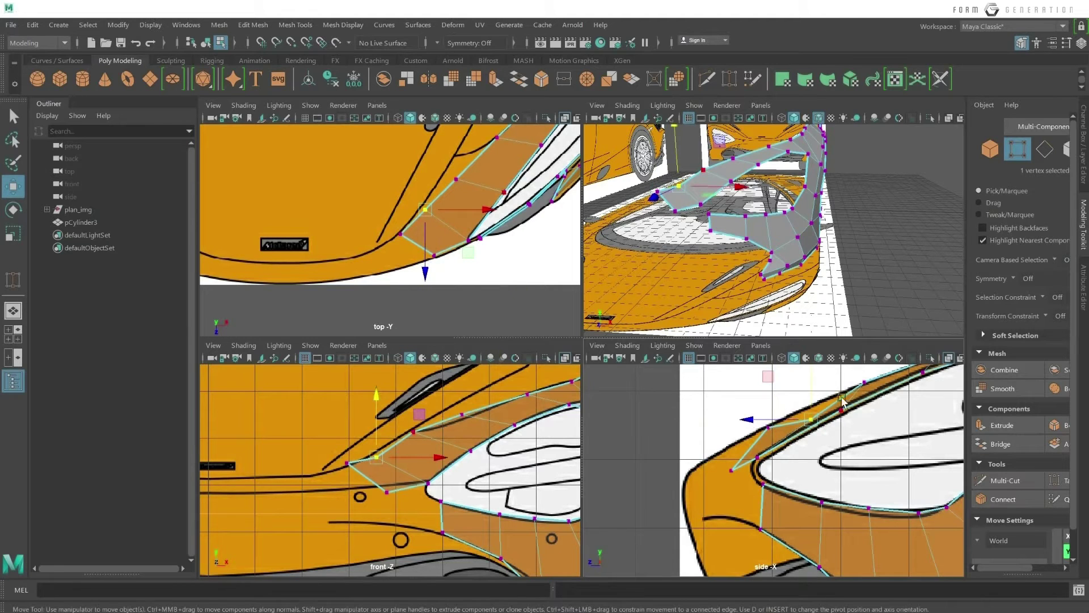
left_click(786, 393)
left_click(803, 399)
middle_click_drag(781, 380, 773, 366)
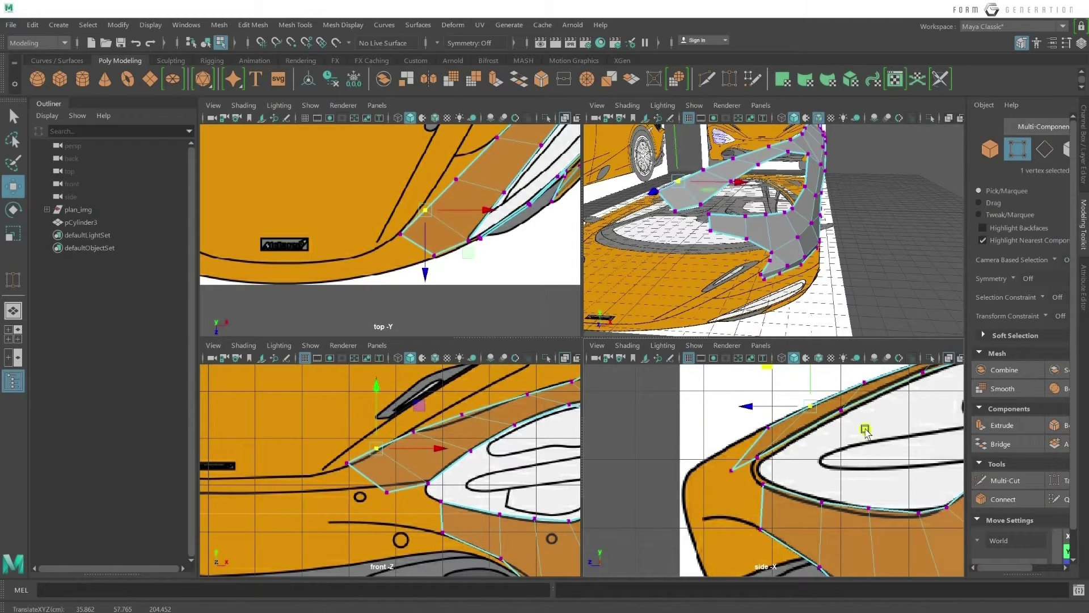
mouse_move(783, 238)
left_mouse_down("alt")
mouse_move(848, 247)
mouse_move(748, 253)
mouse_move(756, 264)
left_mouse_up("alt")
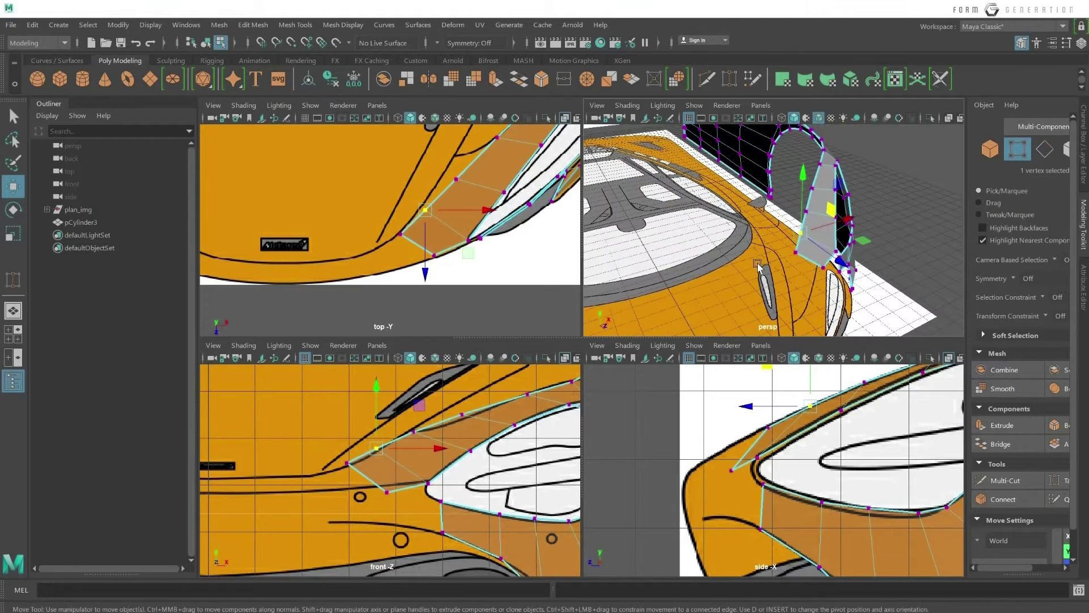
scroll(514, 272, "down", 2)
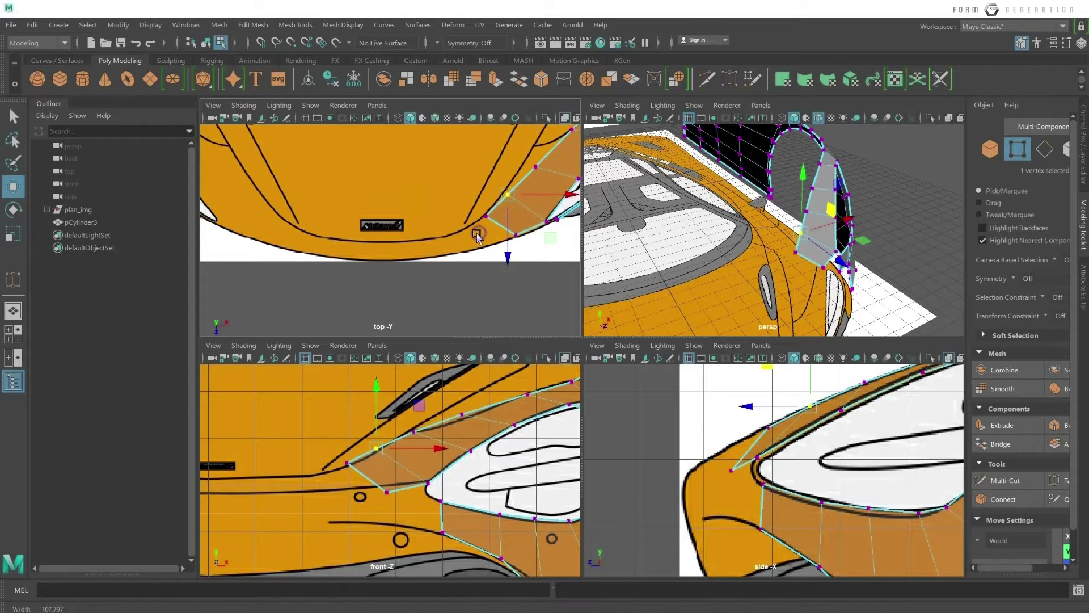
Extrude the strip's bottom edge along the bumper and stretch it toward the car's centreline.
right_click(475, 233)
left_click(477, 198)
left_click(501, 227)
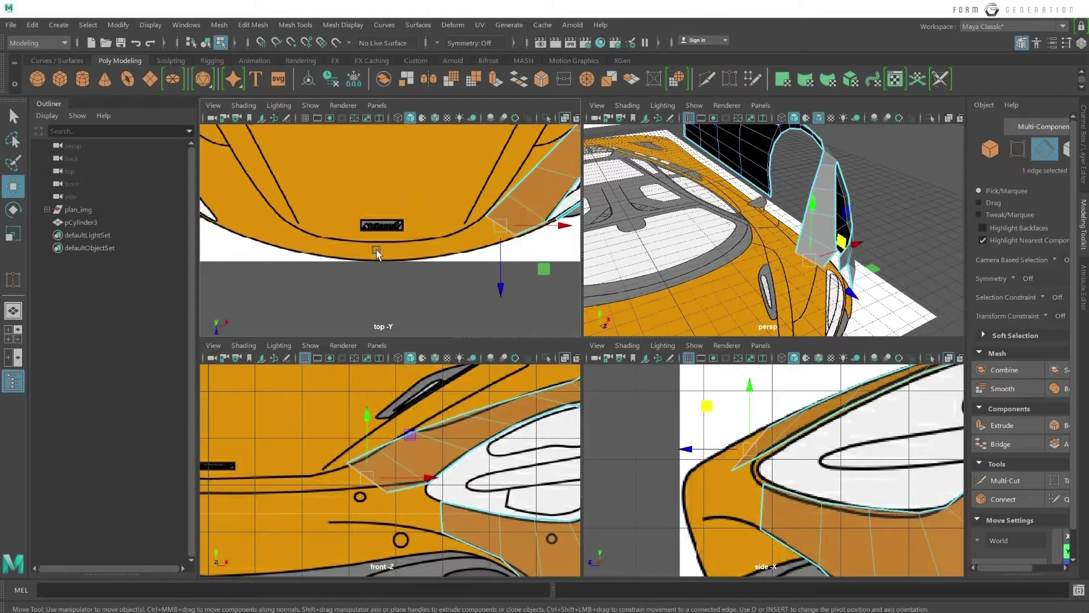
left_click_drag(544, 266, 428, 299, "shift")
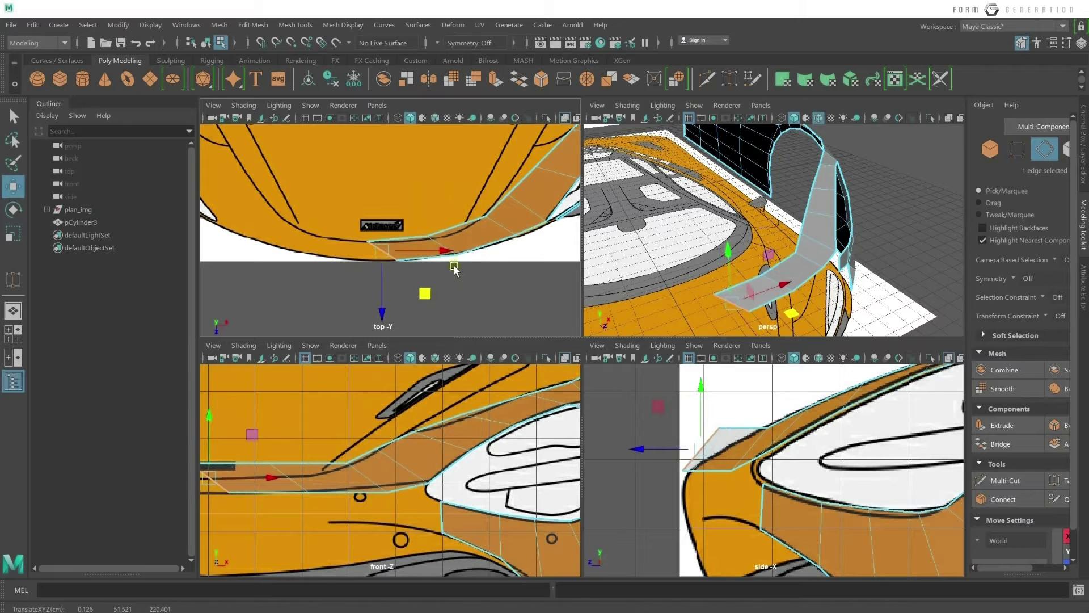
mouse_move(385, 249)
right_mouse_down()
mouse_move(343, 222)
mouse_move(377, 205)
right_mouse_up()
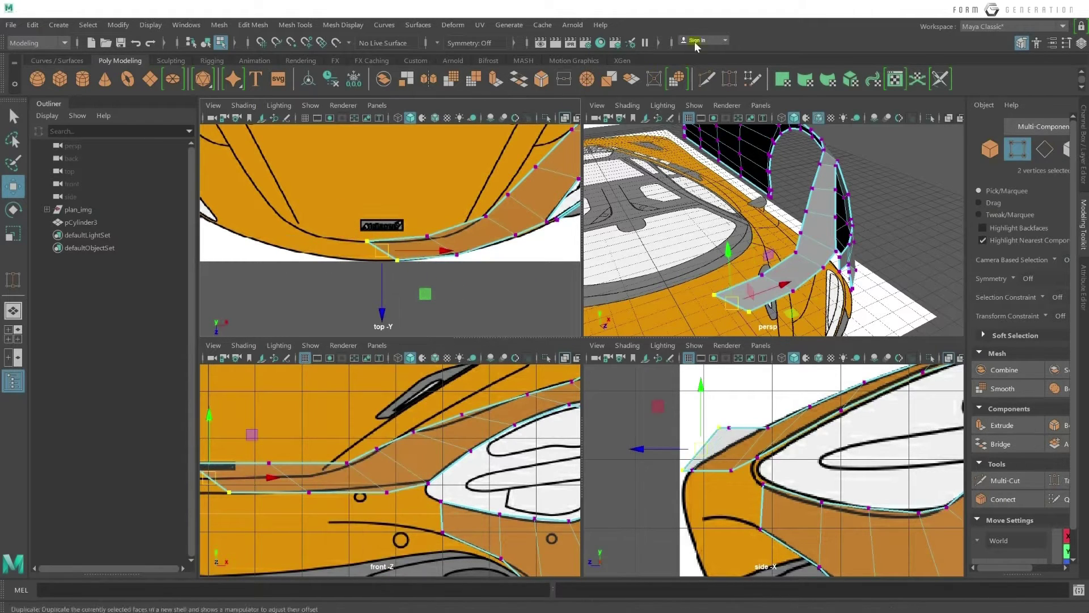
scroll(1031, 512, "down", 1)
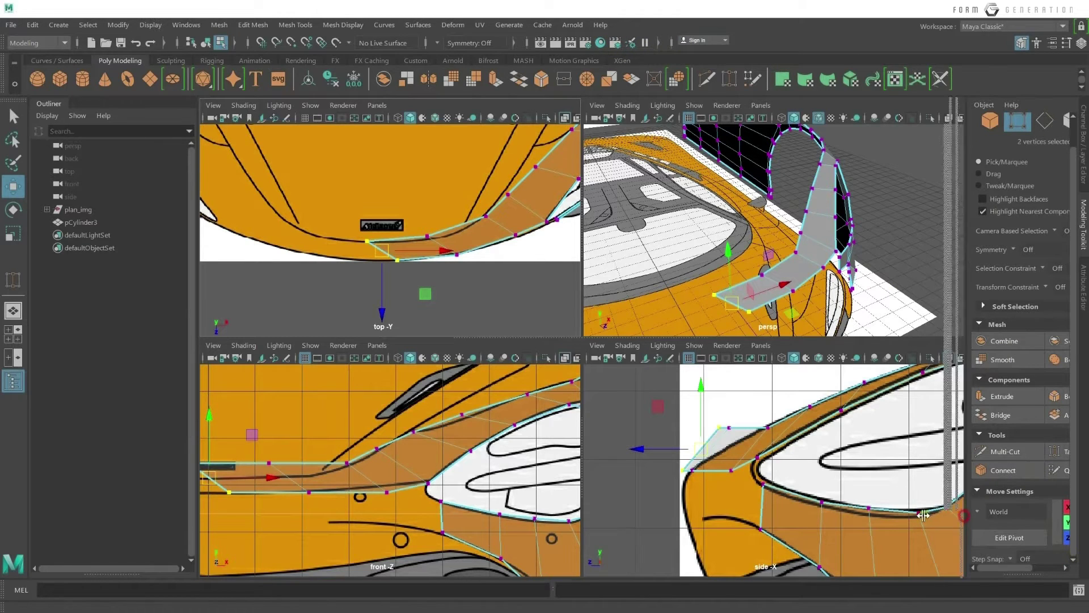
left_click_drag(967, 397, 928, 397)
Set both strip-end vertices to X 0.00 so they sit on the centreline.
left_click(1061, 509)
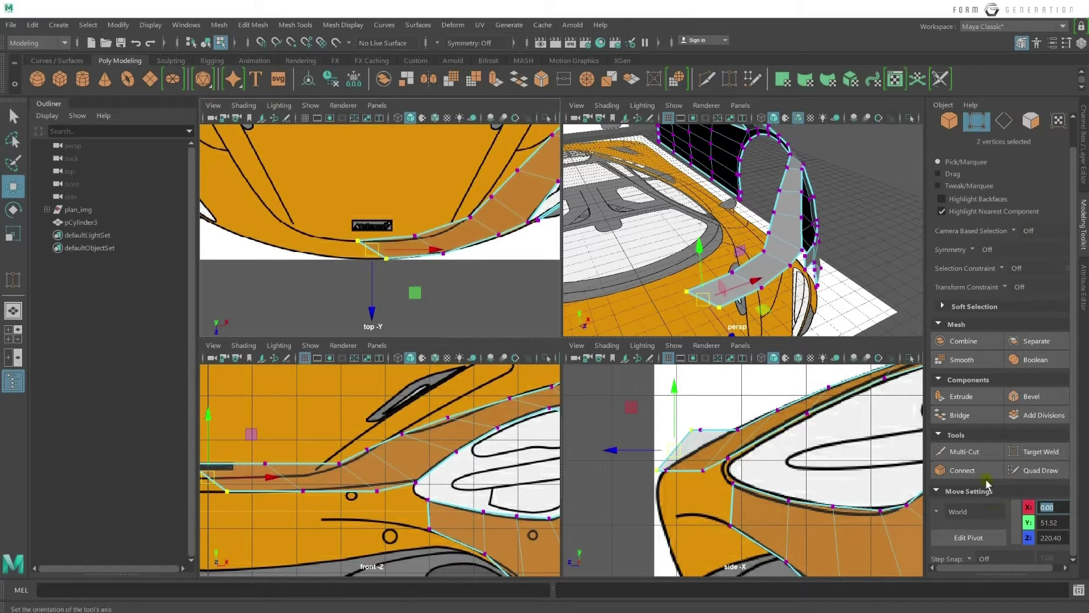
key("Return")
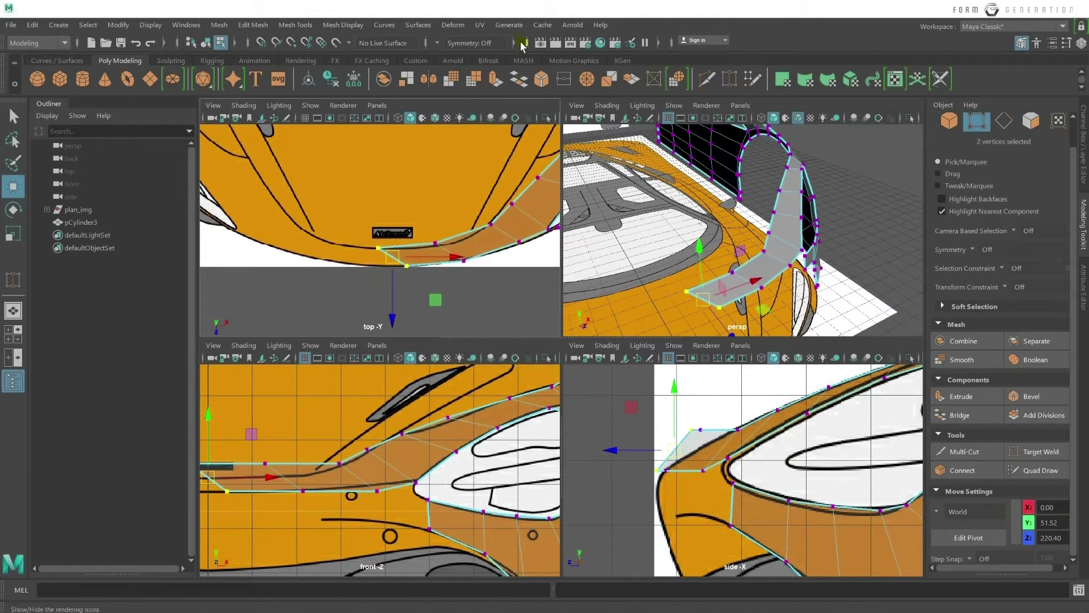
left_click(515, 43)
left_click(527, 43)
left_click(545, 43)
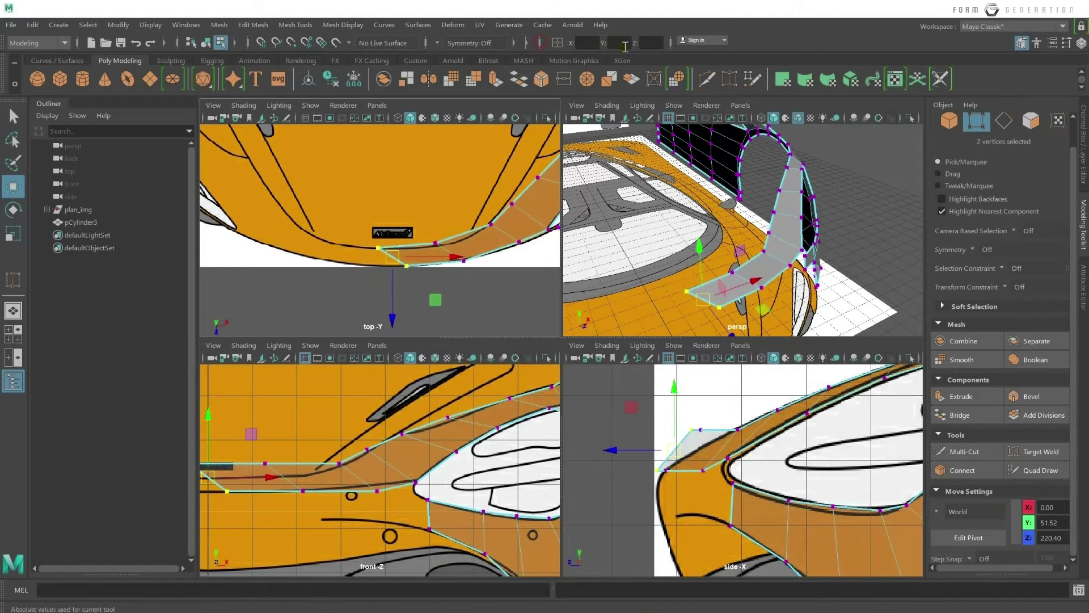
key("Return")
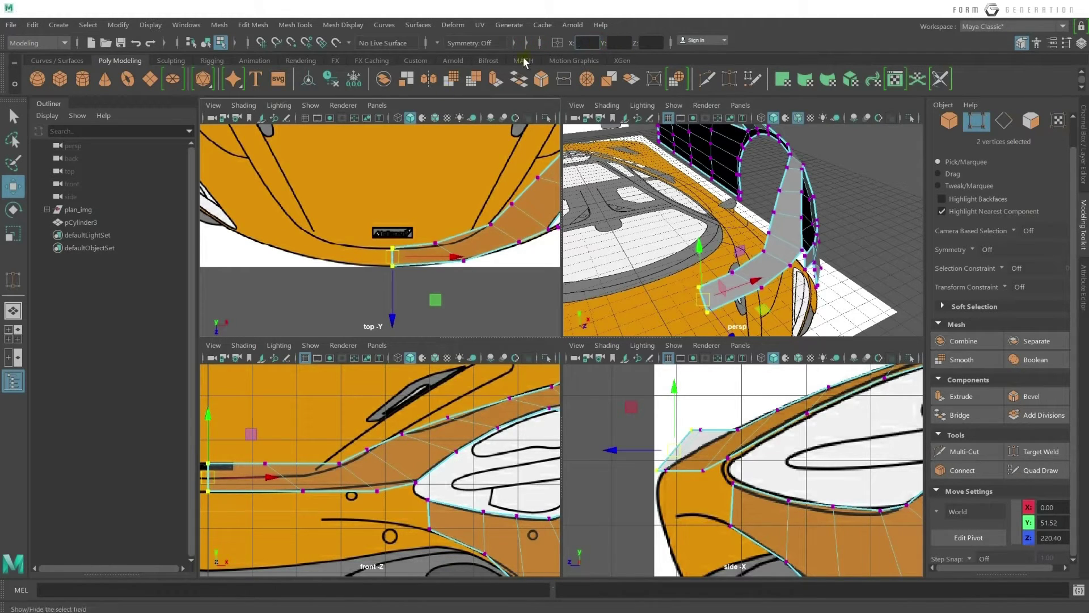
Align the strip's lower corner vertex with the reference outline in the side and top views.
scroll(437, 305, "up", 1)
scroll(452, 295, "up", 1)
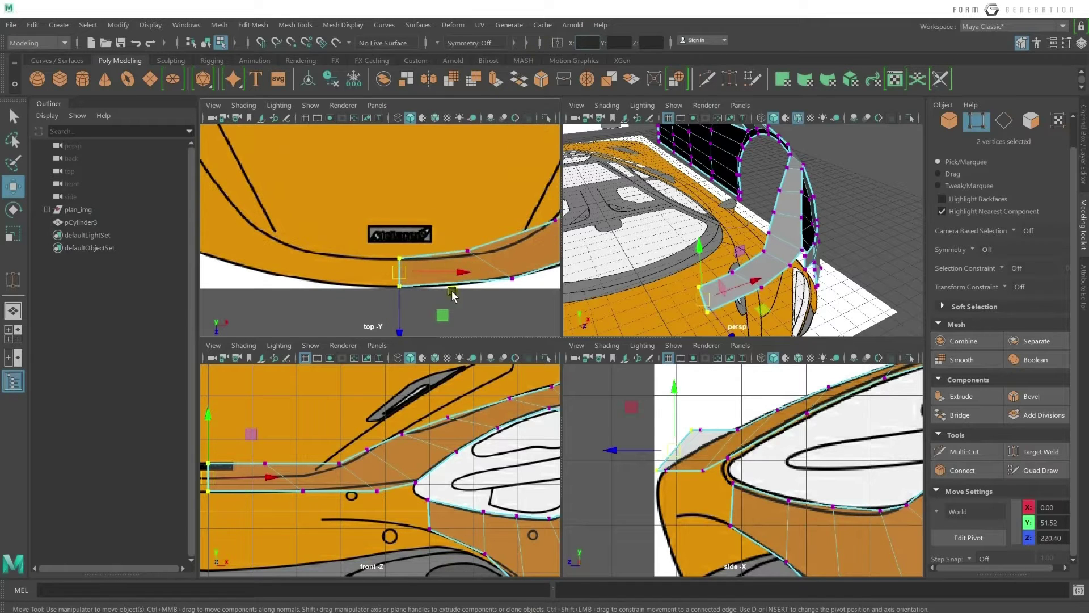
middle_click_drag(431, 292, 395, 275, "alt")
left_click(363, 267)
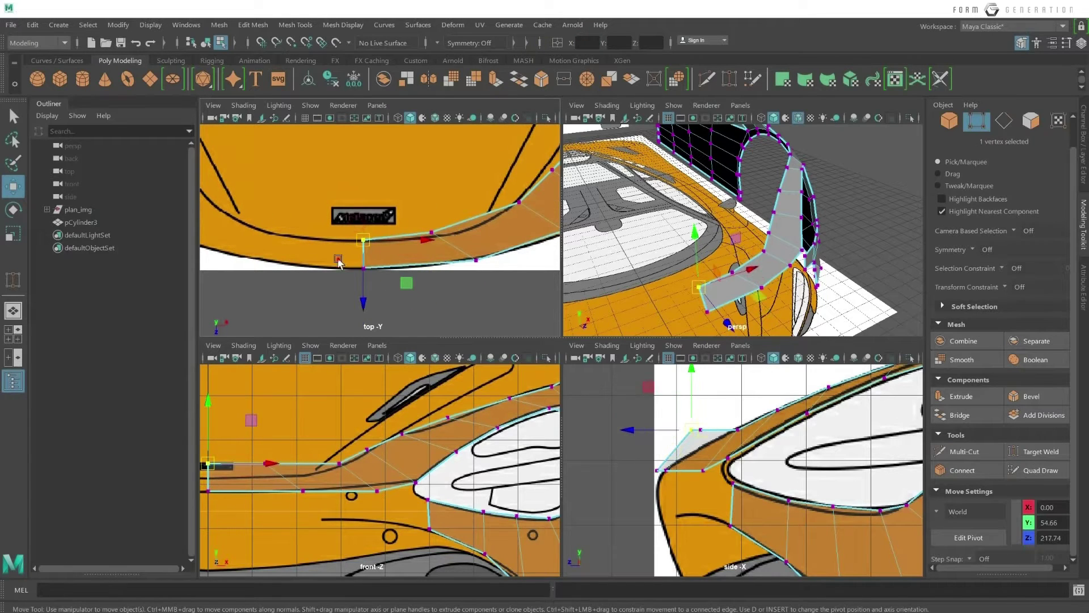
scroll(704, 499, "up", 1)
scroll(709, 471, "up", 1)
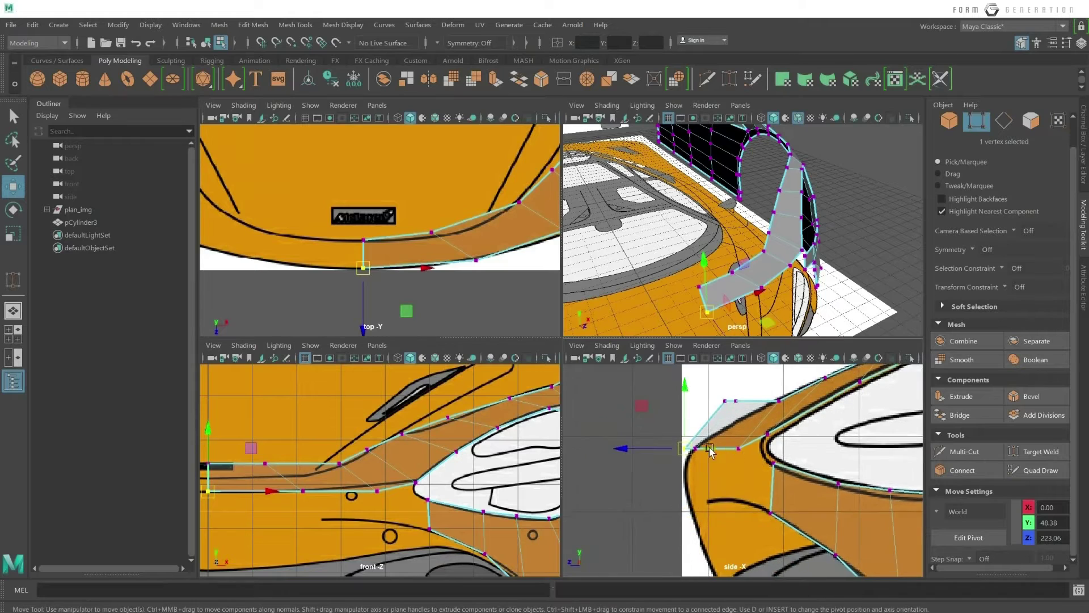
scroll(652, 409, "up", 1)
left_click_drag(649, 406, 657, 425)
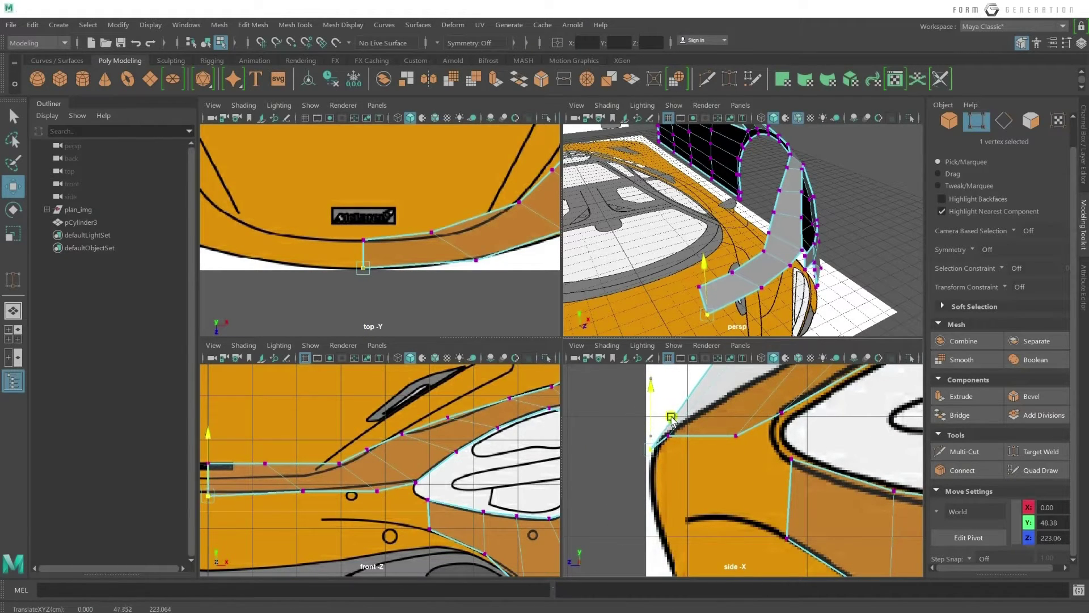
left_click_drag(657, 425, 682, 419)
left_click_drag(614, 417, 620, 405)
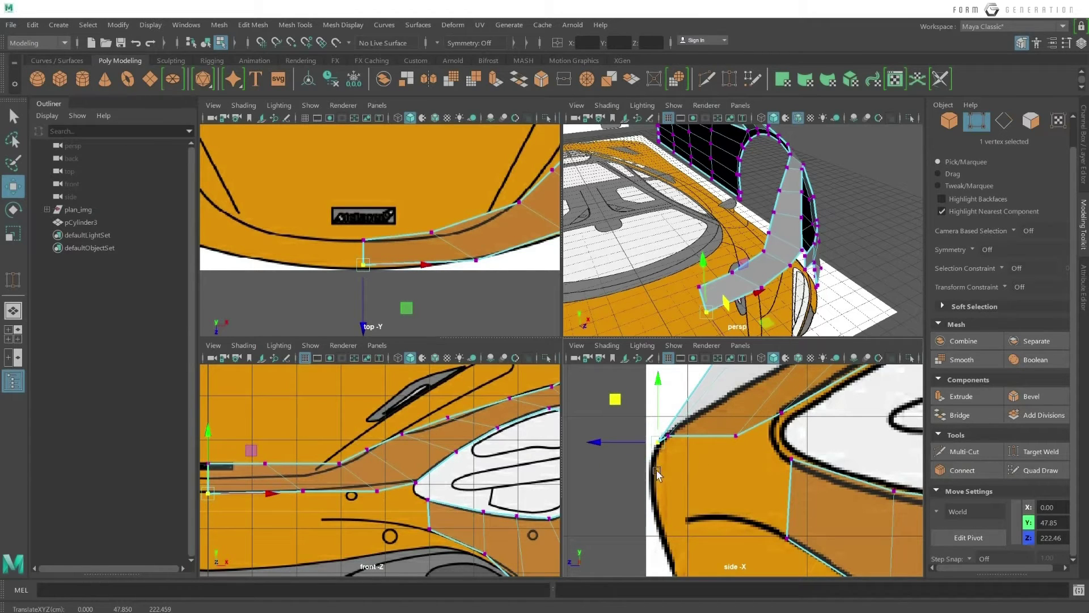
left_click_drag(614, 401, 610, 405)
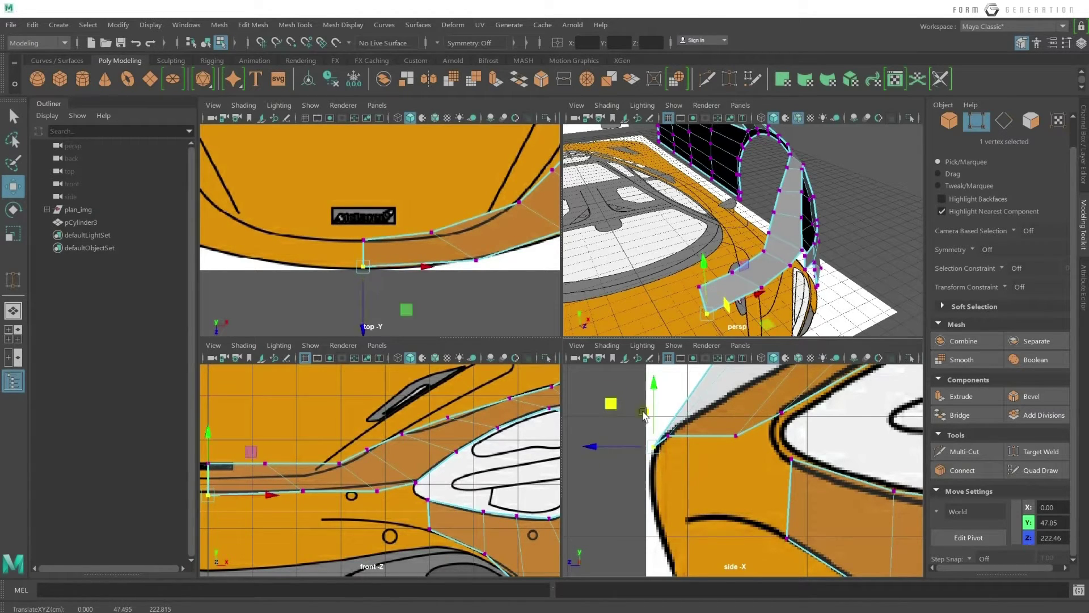
left_click_drag(360, 232, 365, 209)
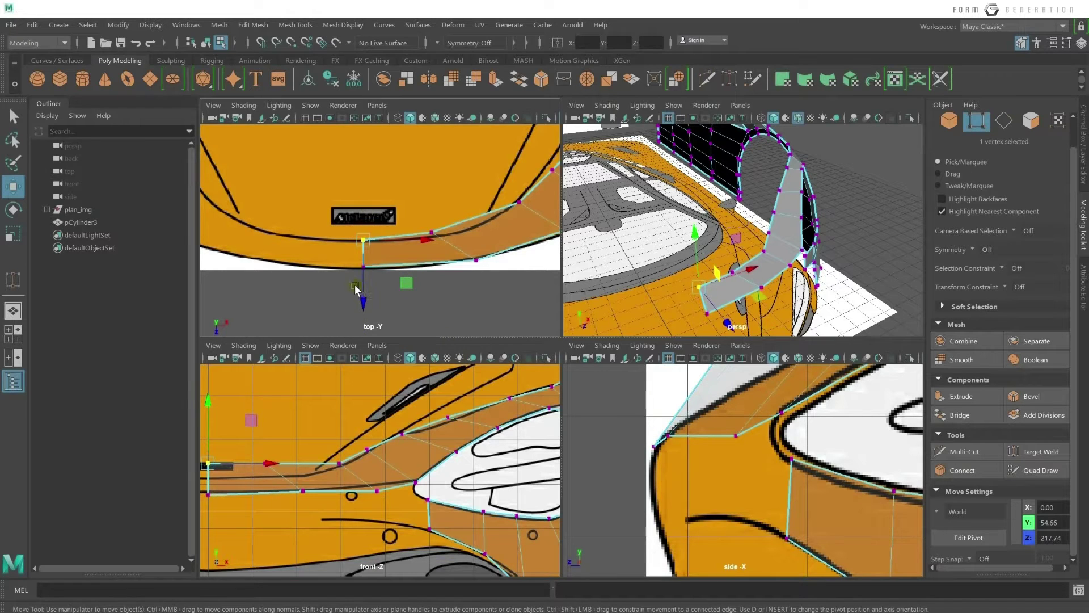
left_click_drag(363, 293, 436, 280)
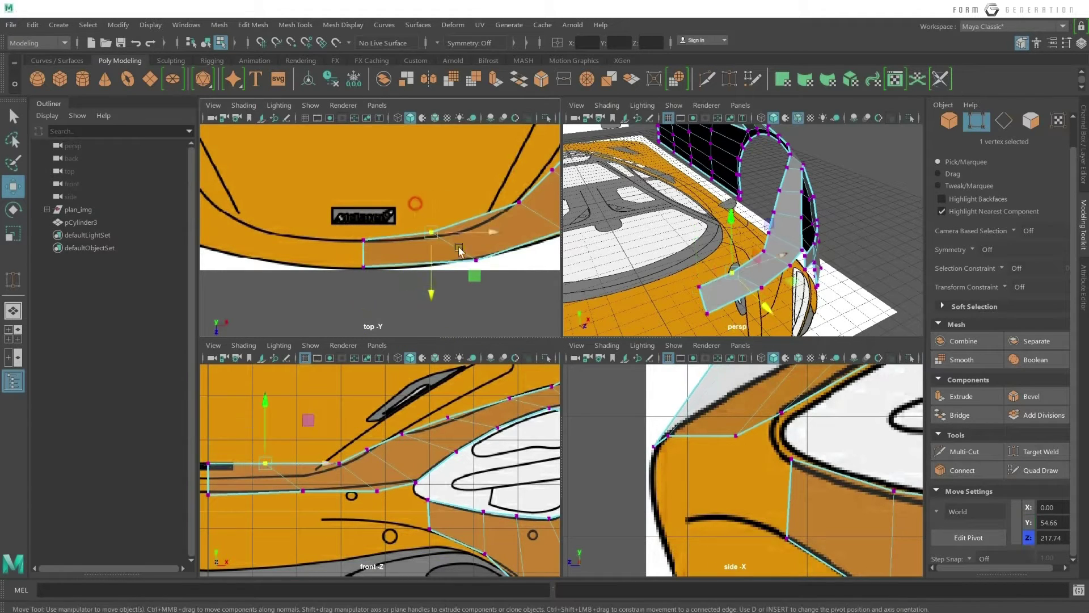
Lower the centreline and neighbouring vertices onto the front-view reference, raising the left-end vertex slightly.
left_click(303, 492)
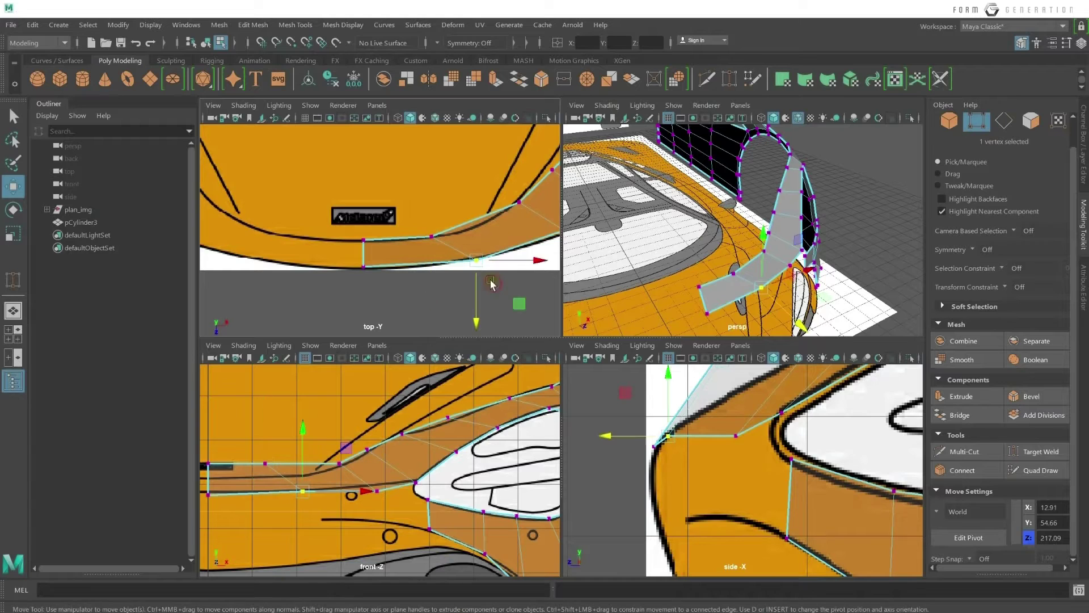
scroll(303, 446, "up", 3)
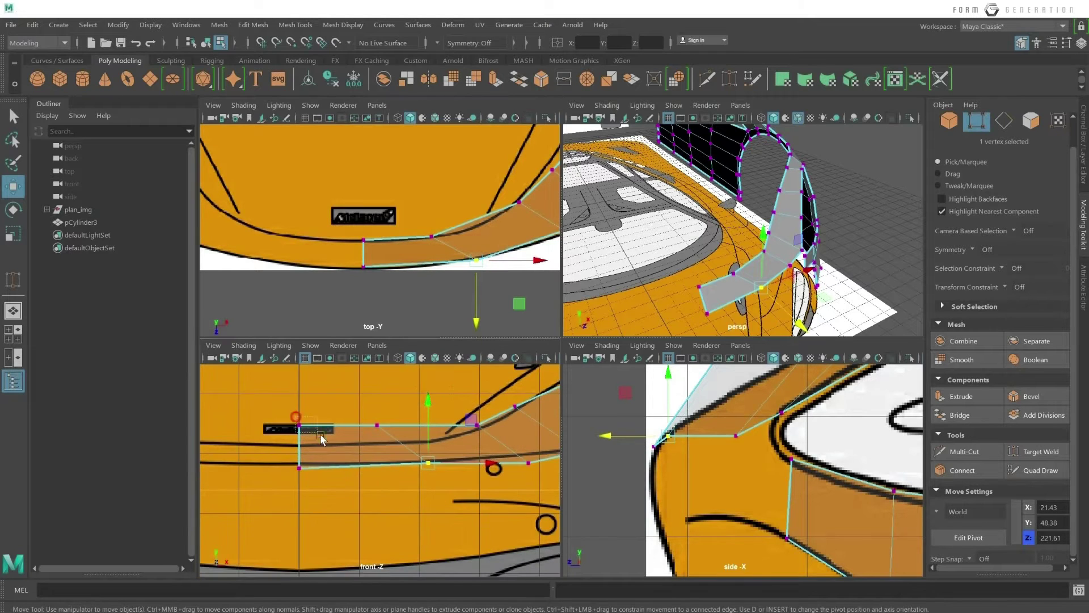
left_click(301, 427)
left_click_drag(302, 405, 303, 424)
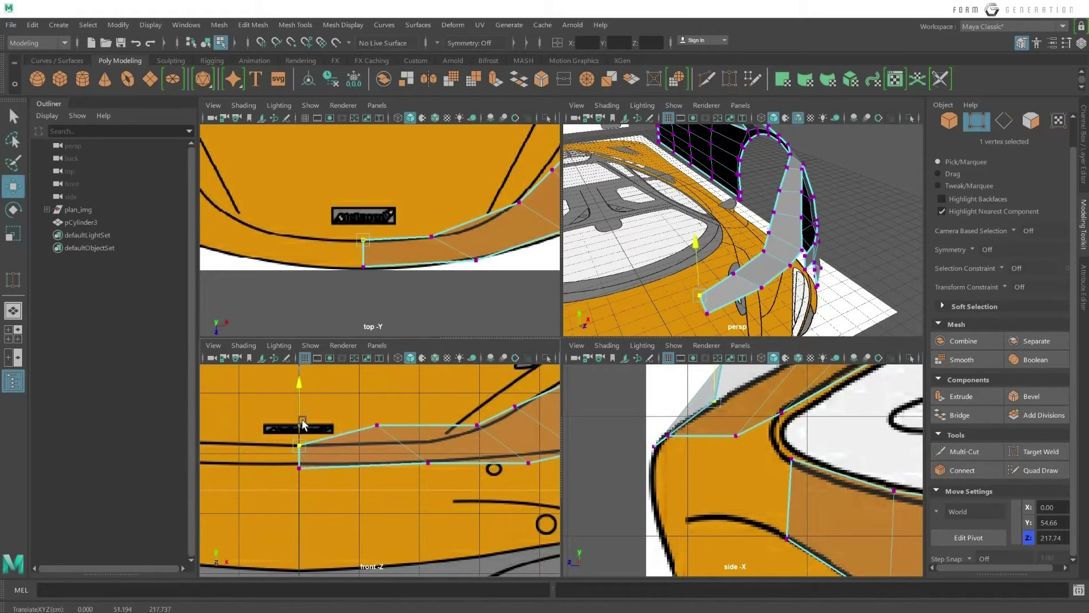
left_click(377, 425)
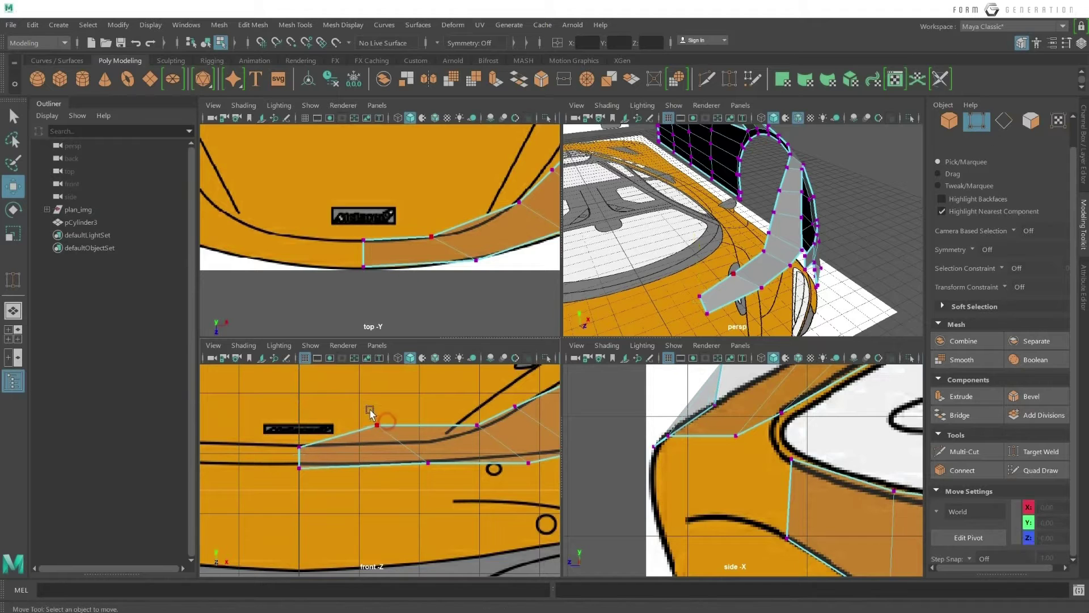
left_click_drag(375, 403, 376, 422)
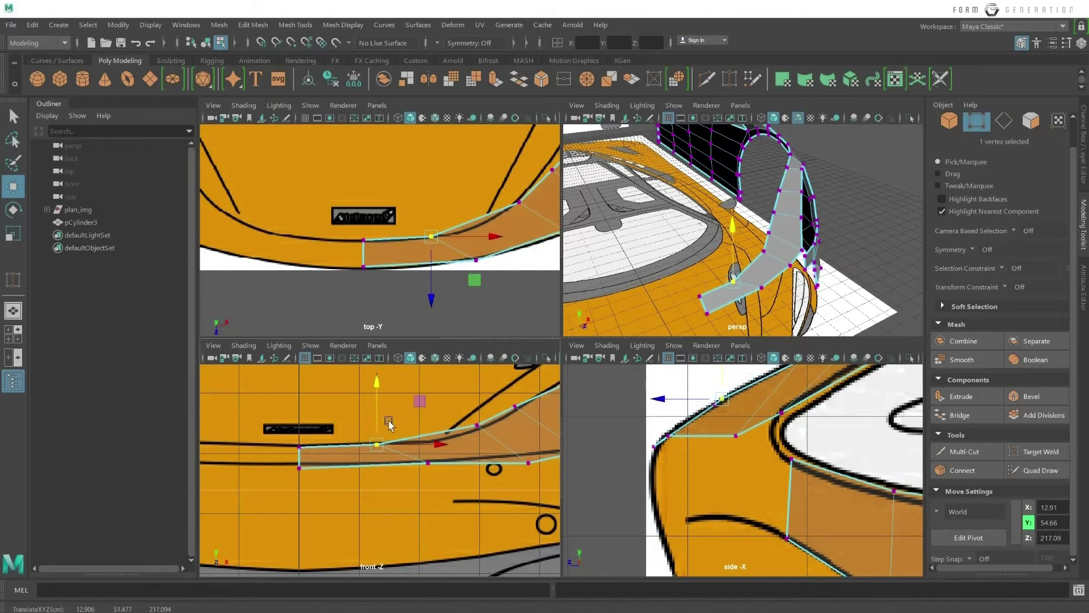
middle_click_drag(412, 472, 369, 472, "alt")
left_click(487, 442)
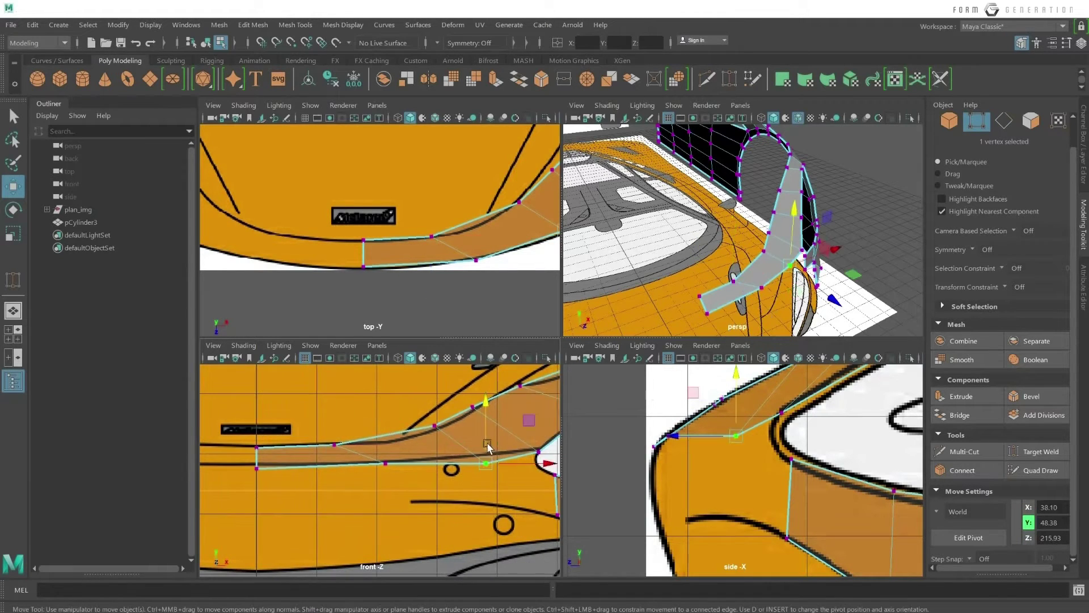
left_click(258, 466)
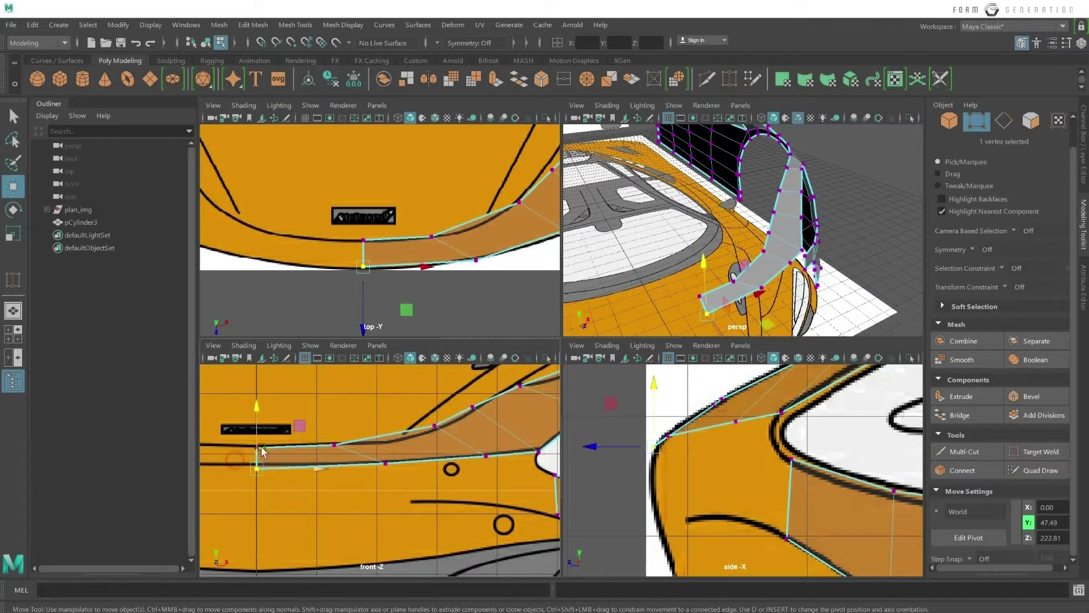
left_click_drag(259, 442, 274, 441)
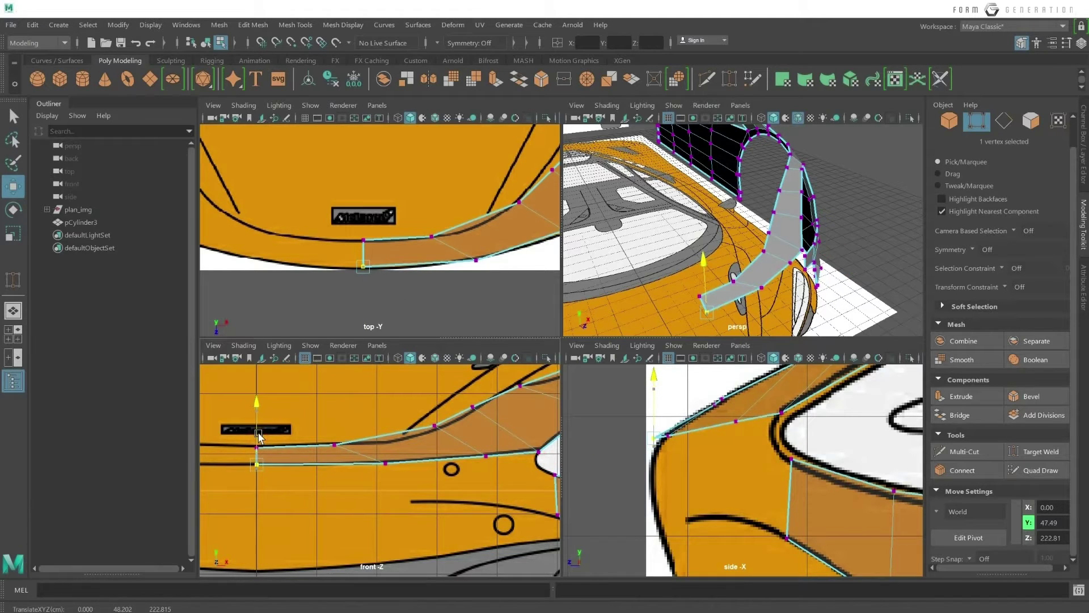
Nudge the remaining upper- and lower-edge vertices near the headlight onto the outline.
left_click(475, 452)
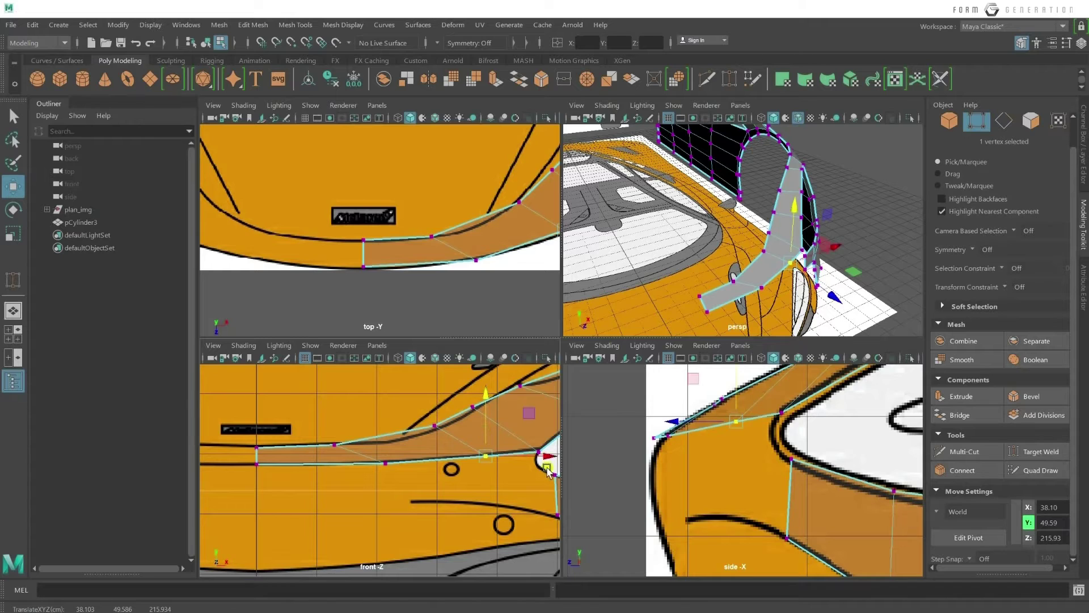
left_click(548, 469)
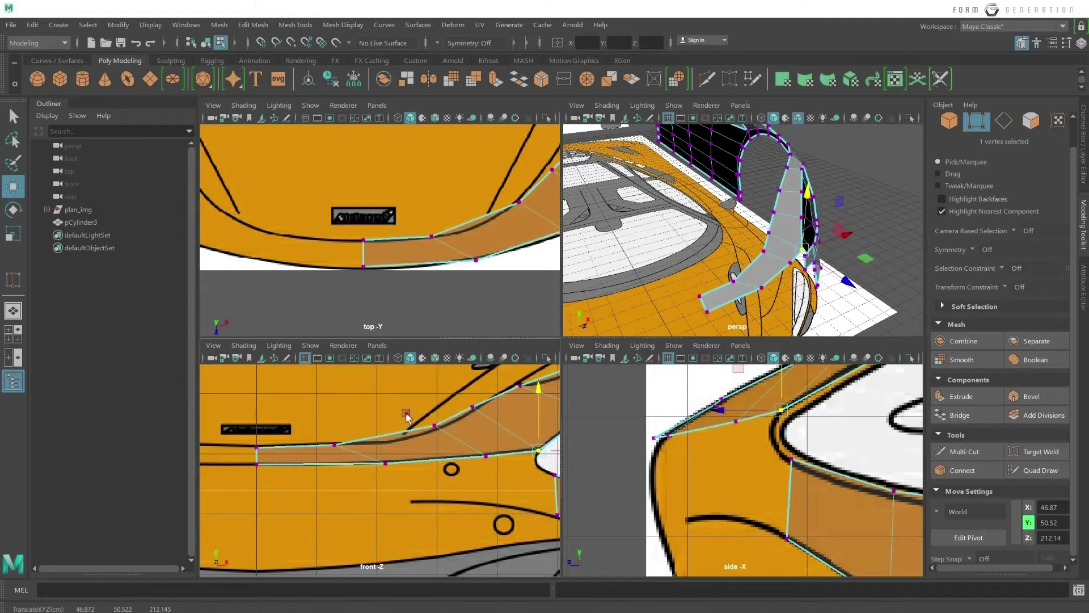
left_click(435, 426)
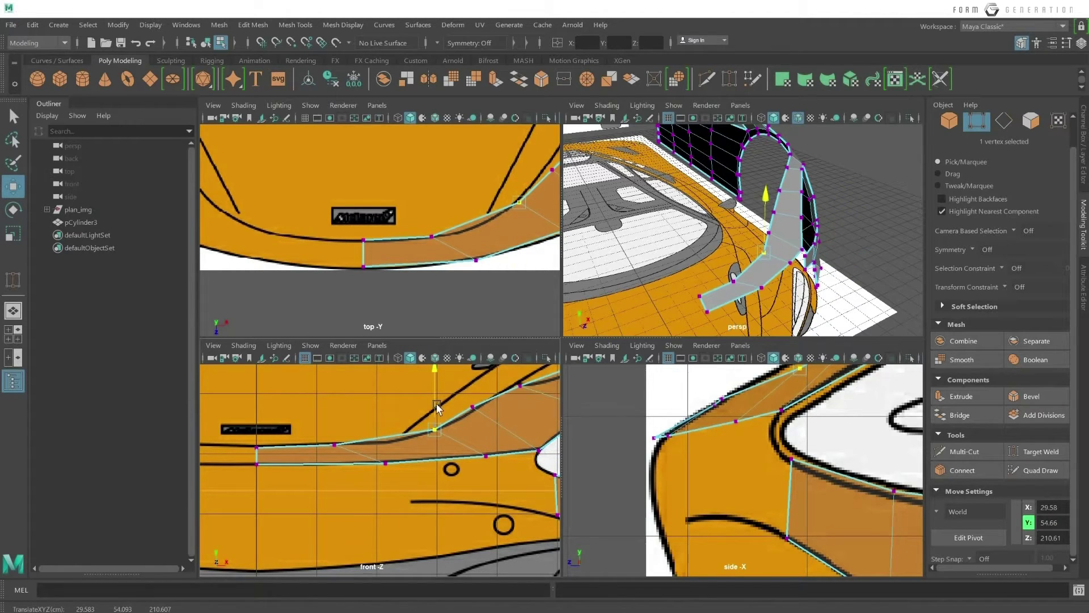
left_click(478, 405)
left_click_drag(472, 391, 477, 396)
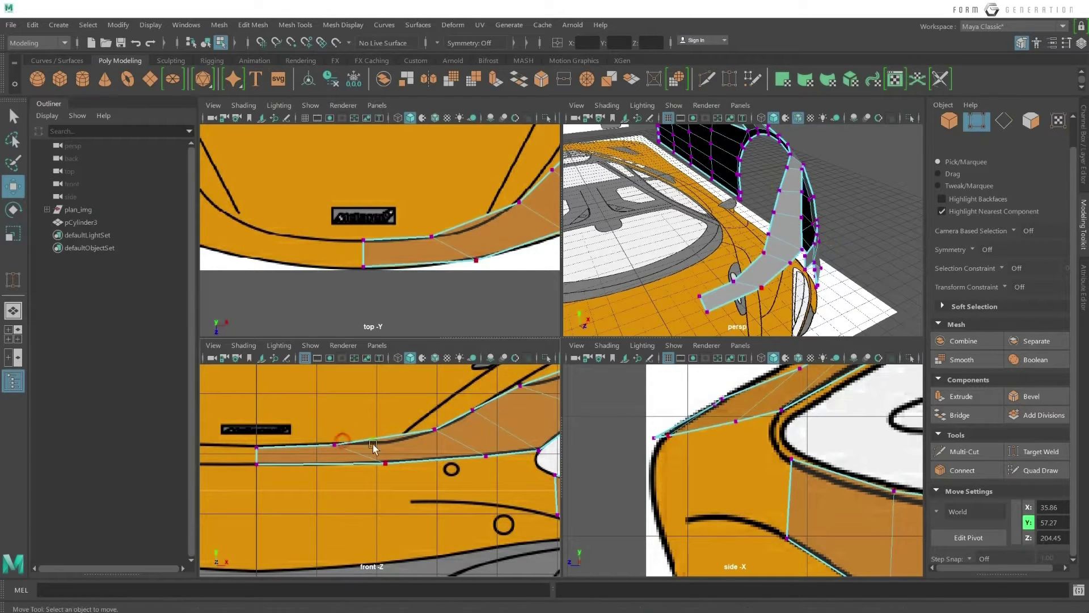
left_click(386, 465)
left_click_drag(416, 468, 389, 427)
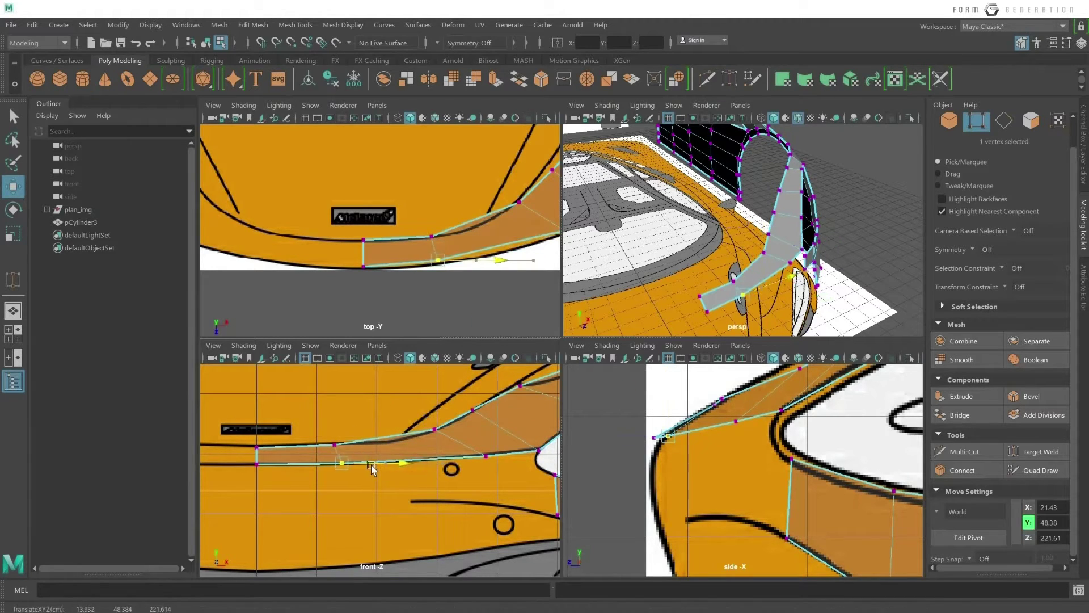
right_click_drag(399, 440, 392, 444)
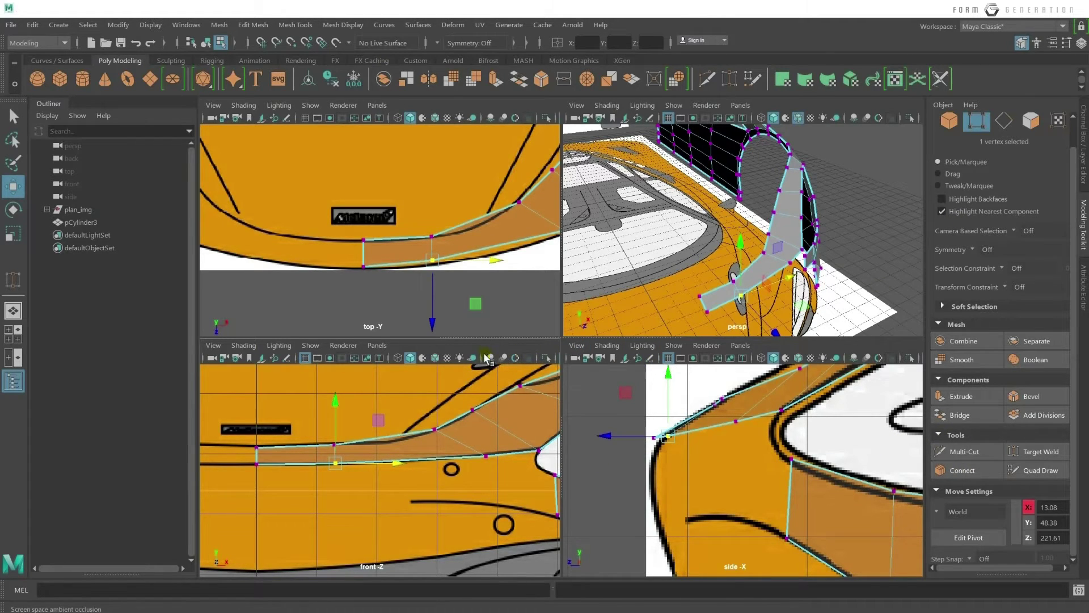
Insert a Multi-Cut edge across the bumper strip and move its new vertex onto the reference curve.
left_click(964, 451)
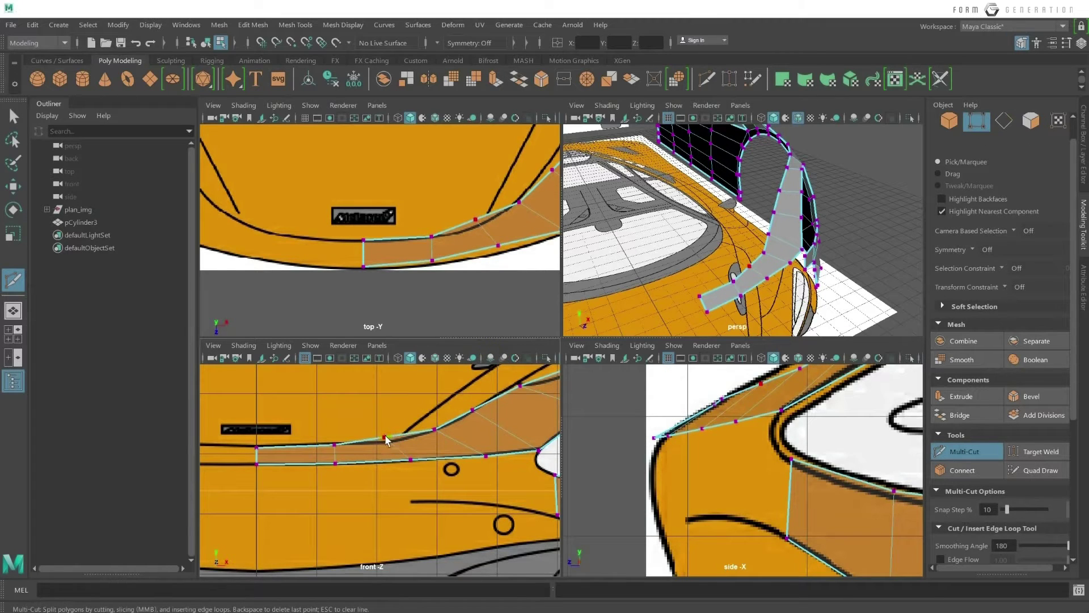
key("q")
right_click_drag(391, 299, 350, 296)
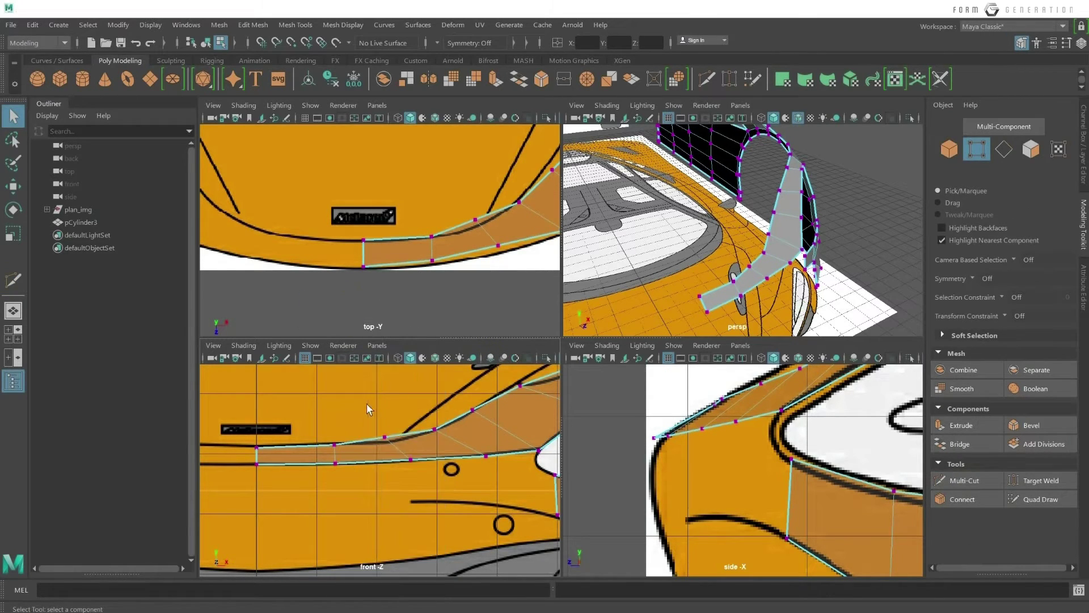
key("w")
mouse_move(395, 435)
middle_mouse_down()
mouse_move(438, 402)
mouse_move(447, 419)
middle_mouse_up()
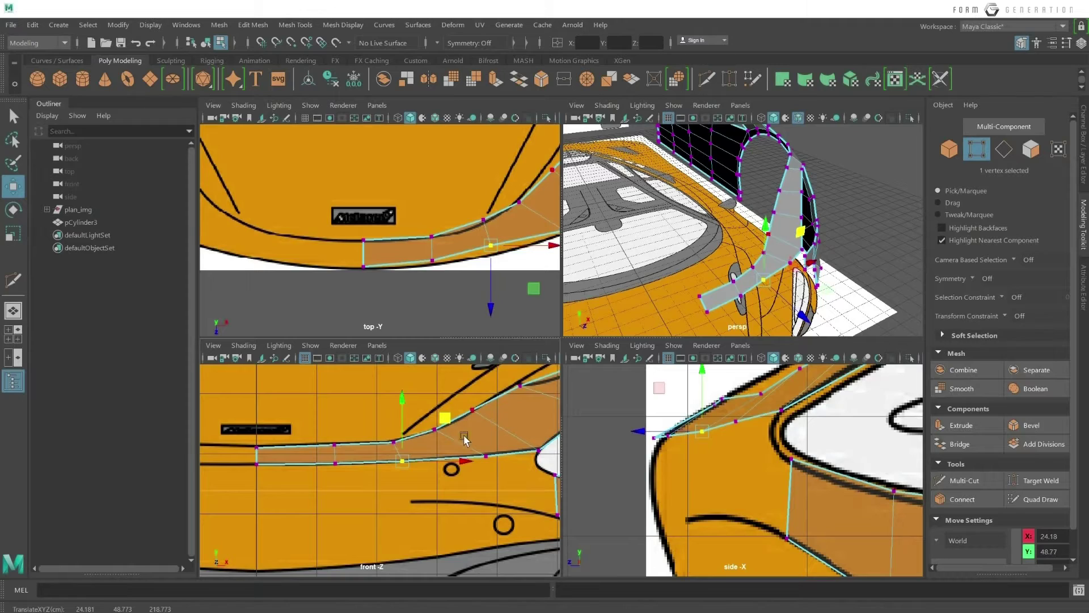
scroll(380, 468, "down", 2)
middle_click_drag(451, 510, 394, 482, "alt")
mouse_move(877, 267)
left_mouse_down("alt")
mouse_move(841, 212)
mouse_move(703, 235)
left_mouse_up("alt")
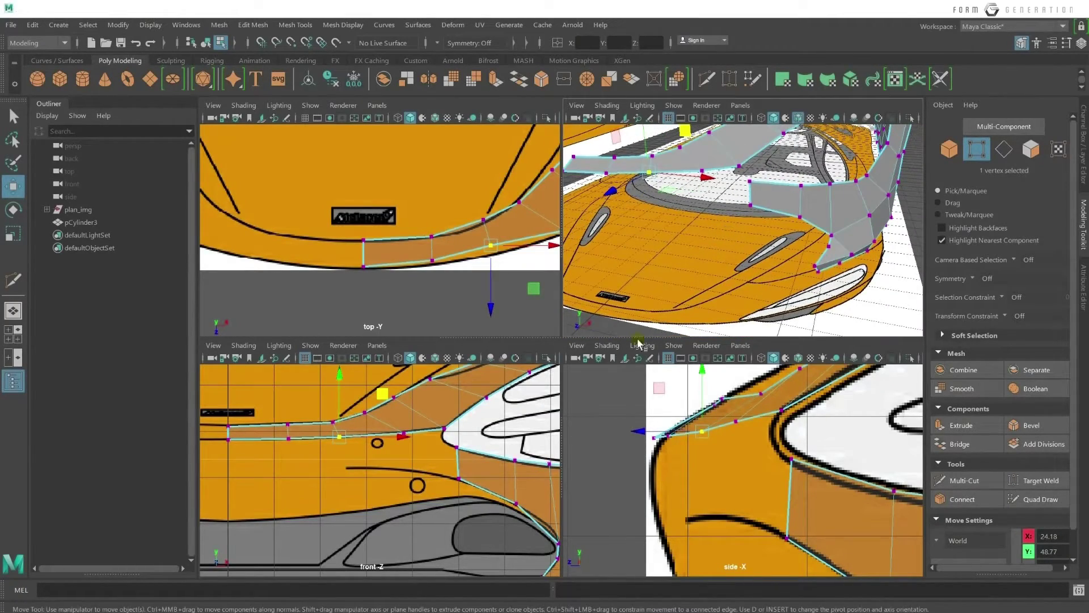
Extrude a new face from the edge beside the headlight.
scroll(456, 452, "up", 2)
scroll(456, 452, "up", 1)
scroll(474, 445, "up", 1)
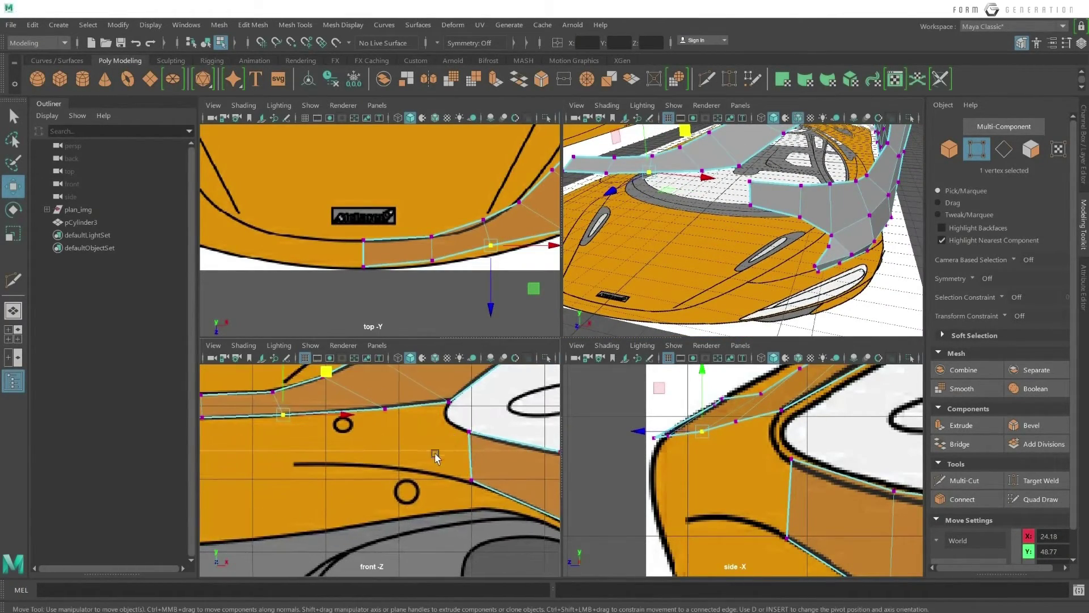
right_click(436, 445)
mouse_move(414, 305)
right_mouse_down()
mouse_move(370, 299)
mouse_move(434, 262)
right_mouse_up()
left_click(476, 405)
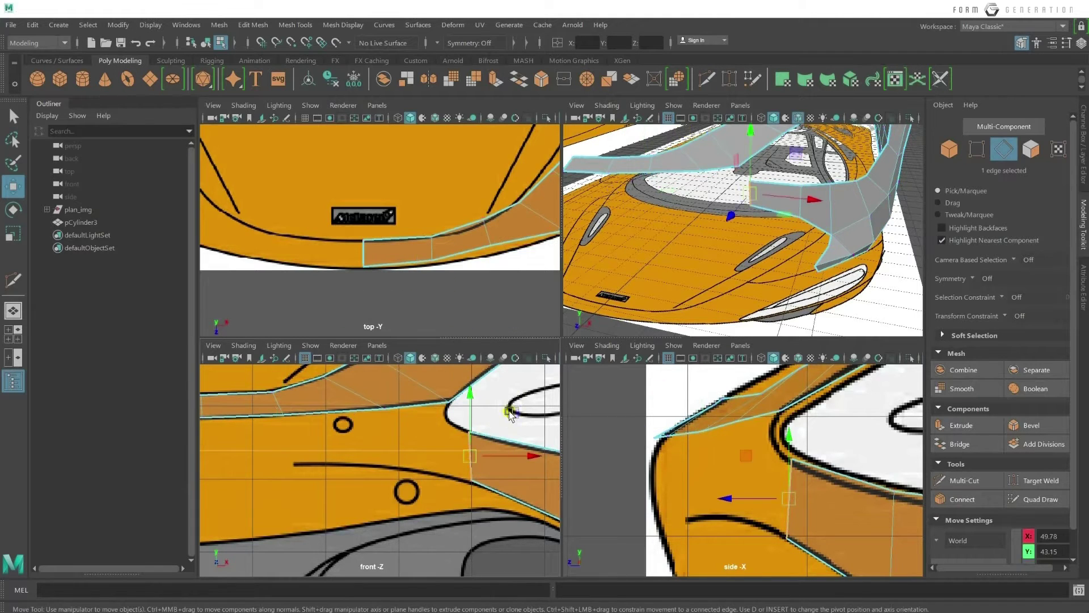
left_click_drag(511, 412, 454, 401, "shift")
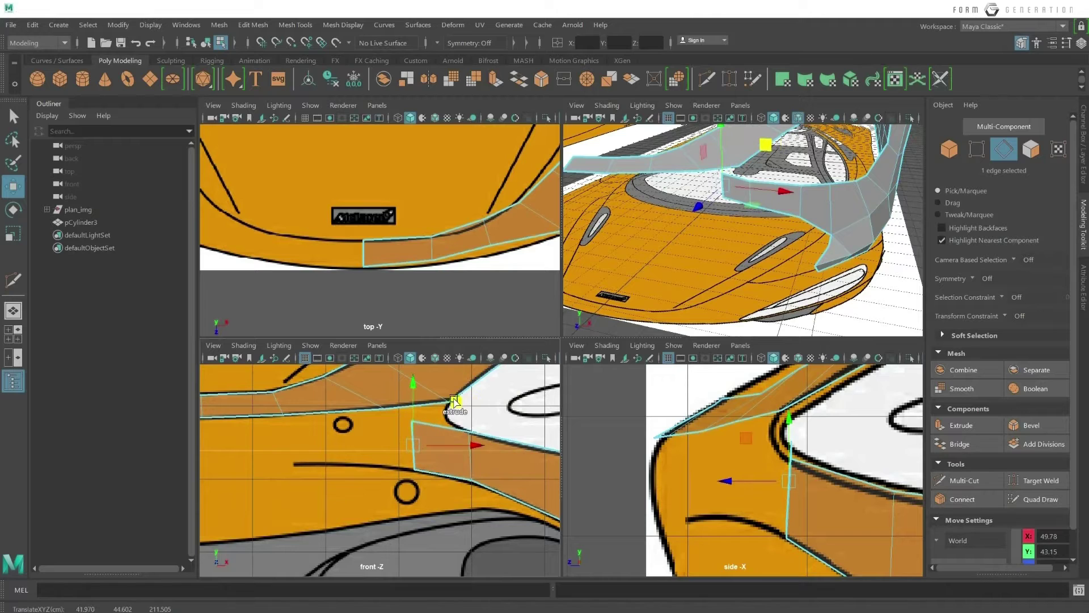
Move the new face's corner vertices onto the orange reference outline in the side view.
right_click_drag(437, 425, 363, 315)
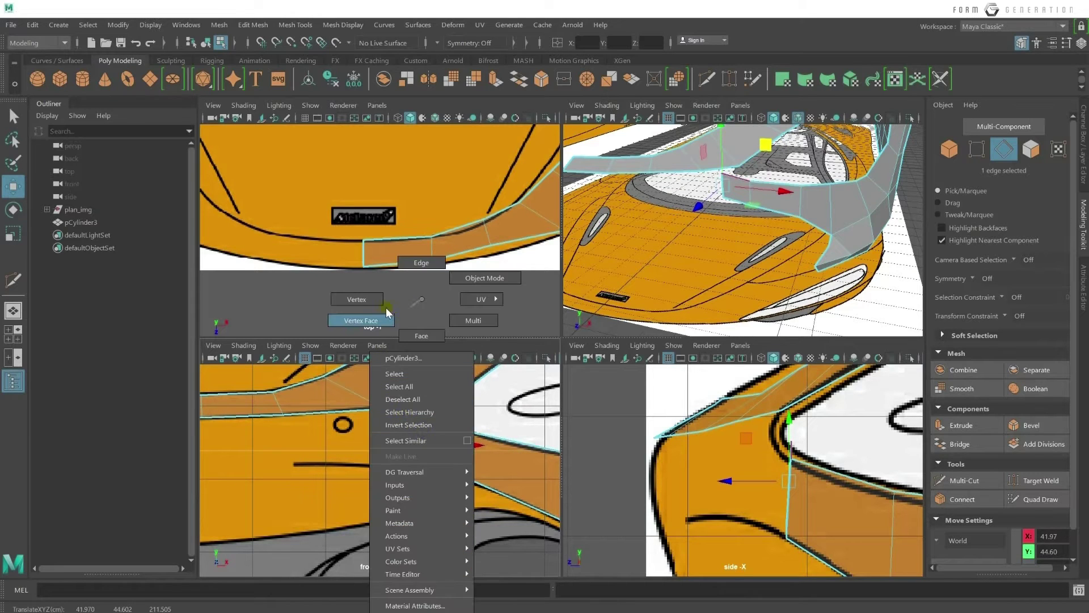
left_click(447, 420)
middle_click_drag(447, 419, 503, 380)
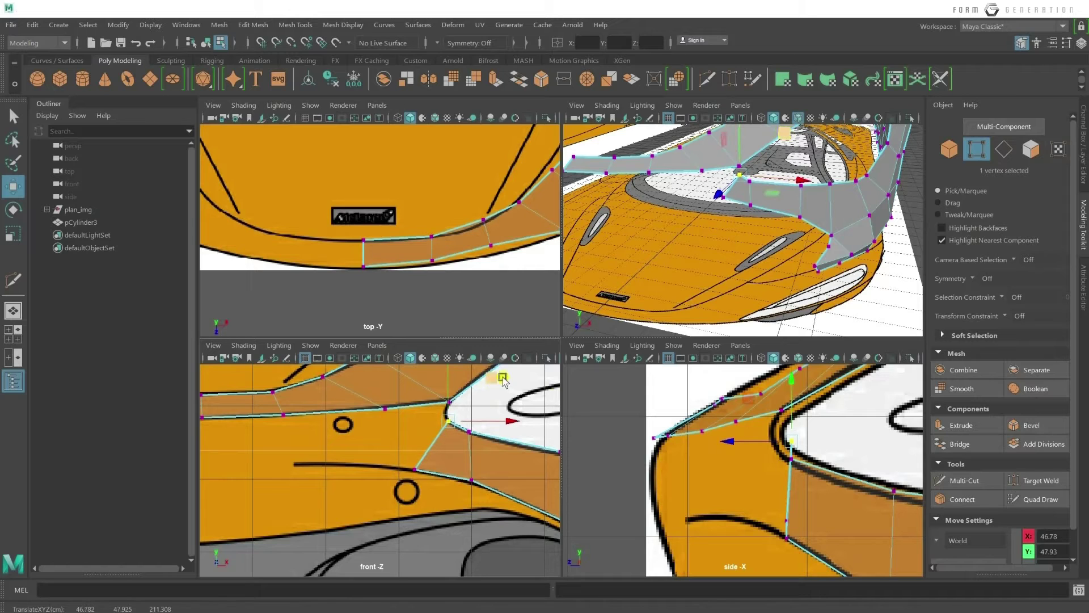
left_click(405, 463, "shift")
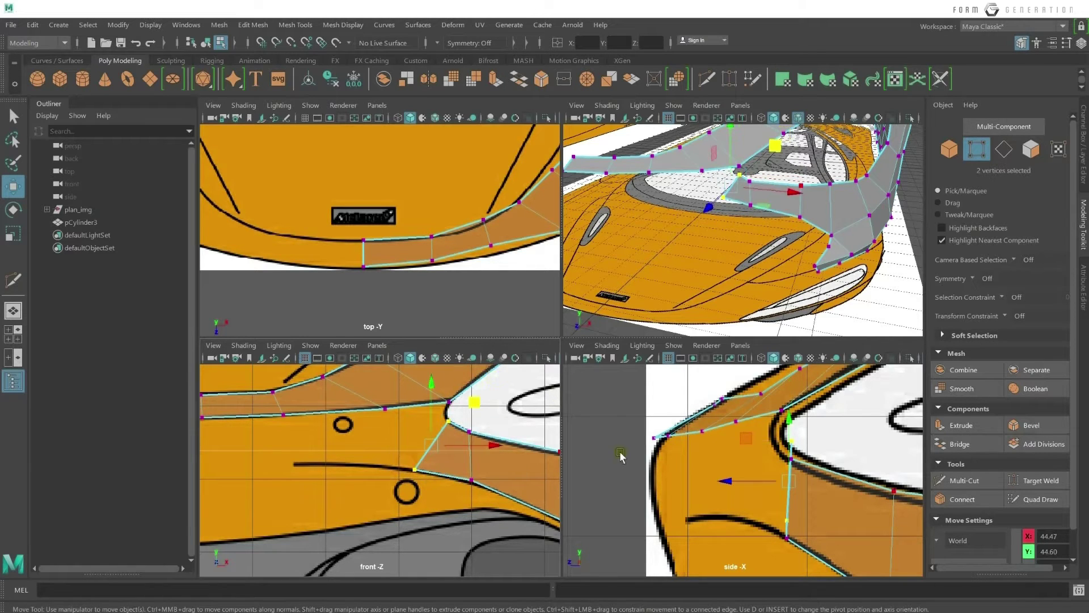
middle_click_drag(759, 487, 738, 483)
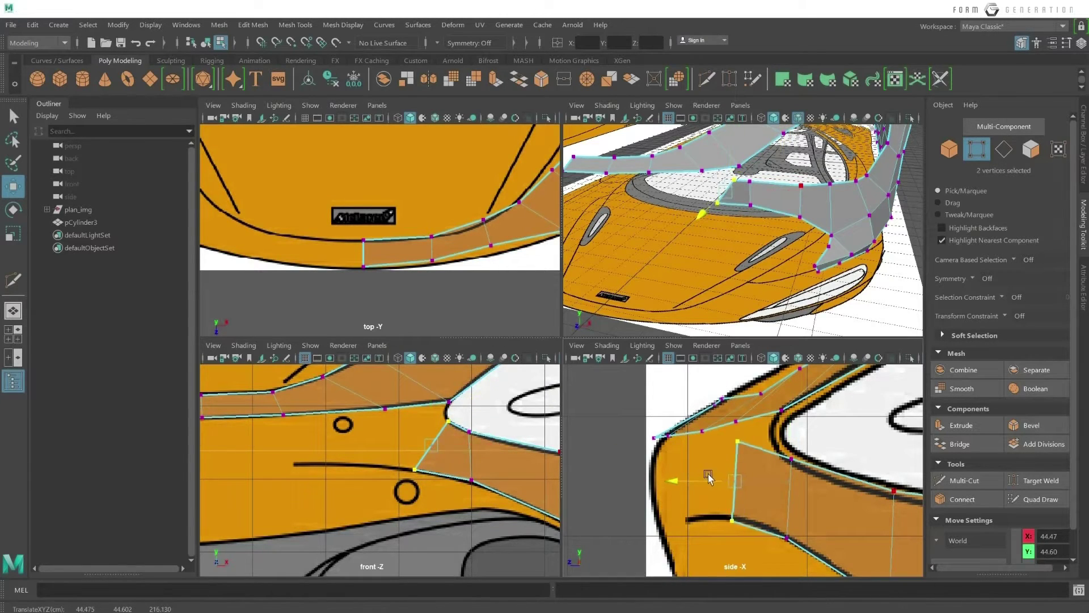
left_click(626, 475)
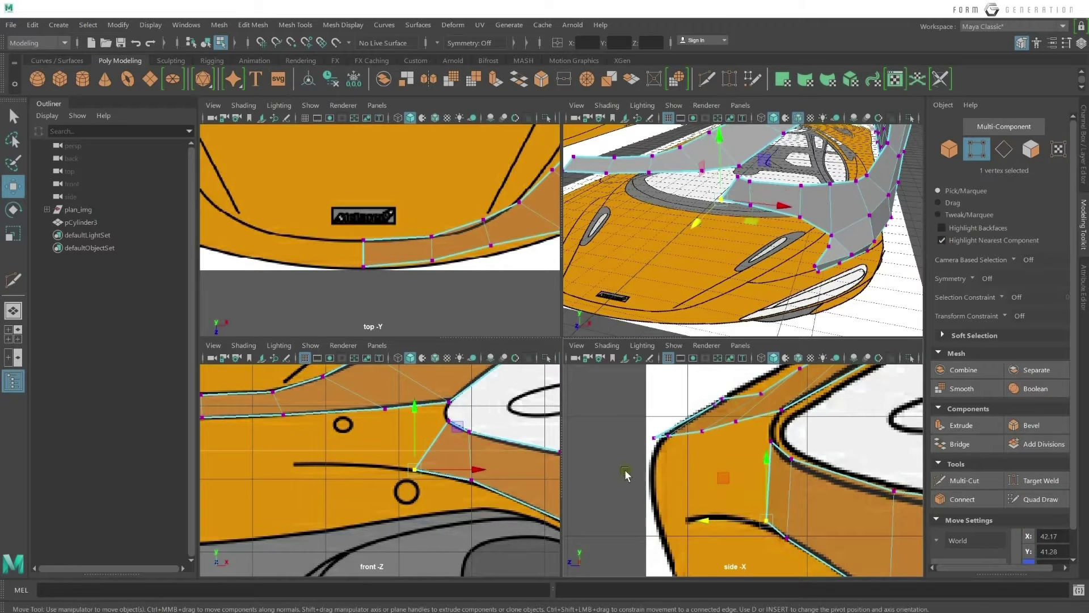
middle_click_drag(716, 521, 693, 520)
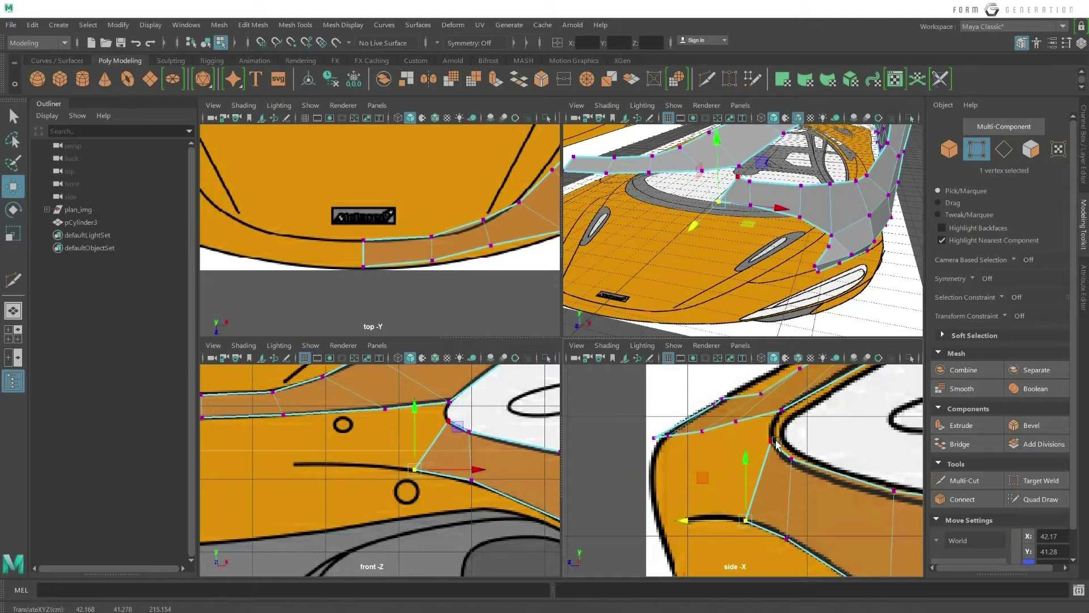
middle_click_drag(786, 453, 811, 380)
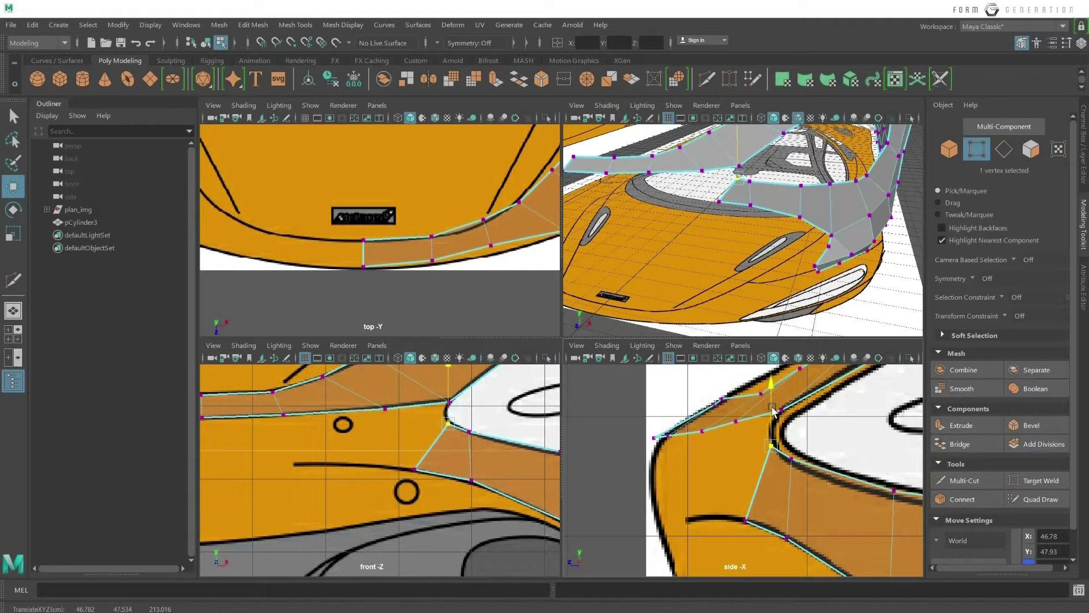
Select the two facing open edges of the headlight surround.
mouse_move(767, 301)
left_mouse_down("alt")
mouse_move(738, 238)
mouse_move(733, 185)
left_mouse_up("alt")
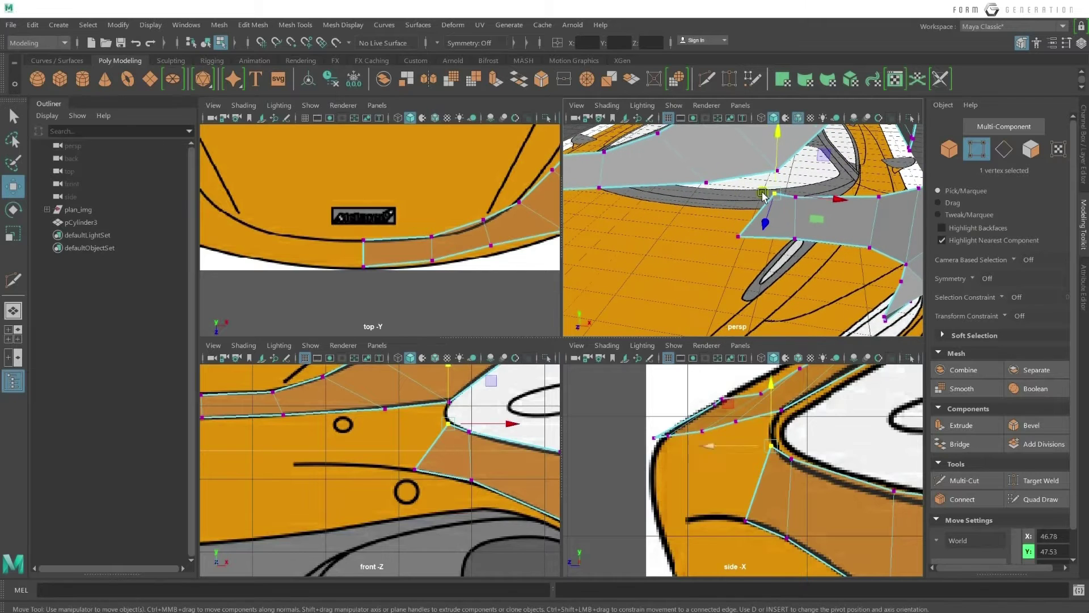
right_click_drag(757, 210, 756, 190)
left_click(761, 215)
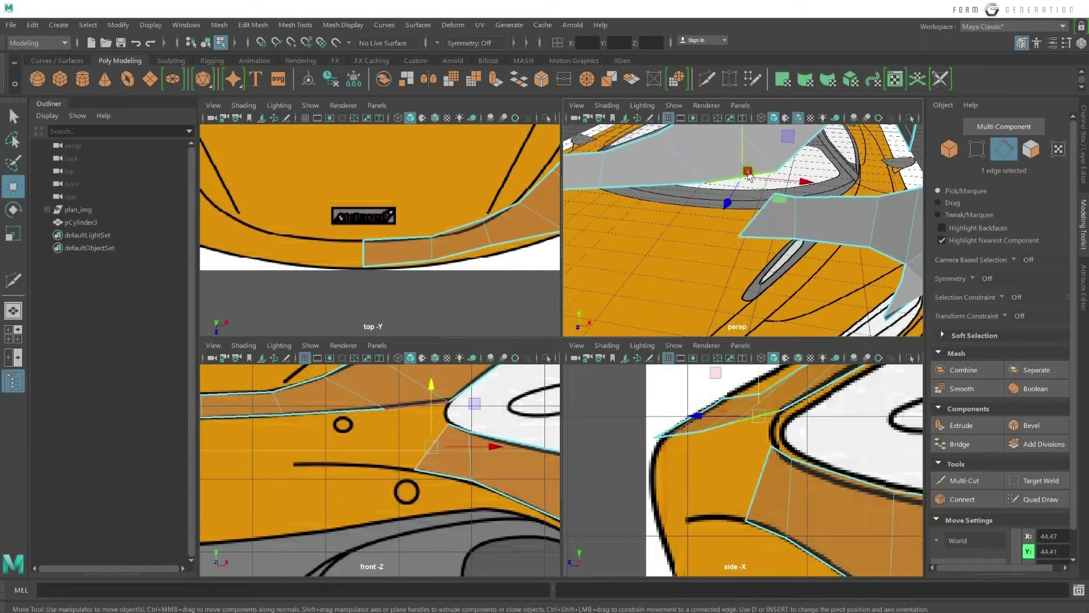
left_click(736, 192, "shift")
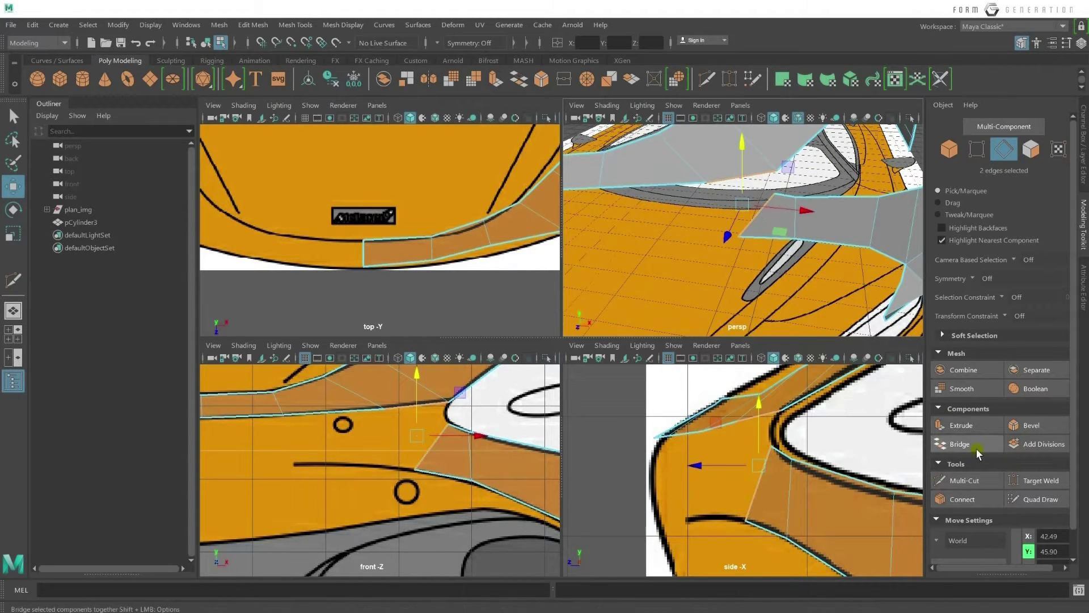
Bridge the two selected open edges with new faces.
left_click(961, 443)
key("q")
mouse_move(736, 199)
left_mouse_down("alt")
mouse_move(747, 217)
mouse_move(443, 481)
left_mouse_up("alt")
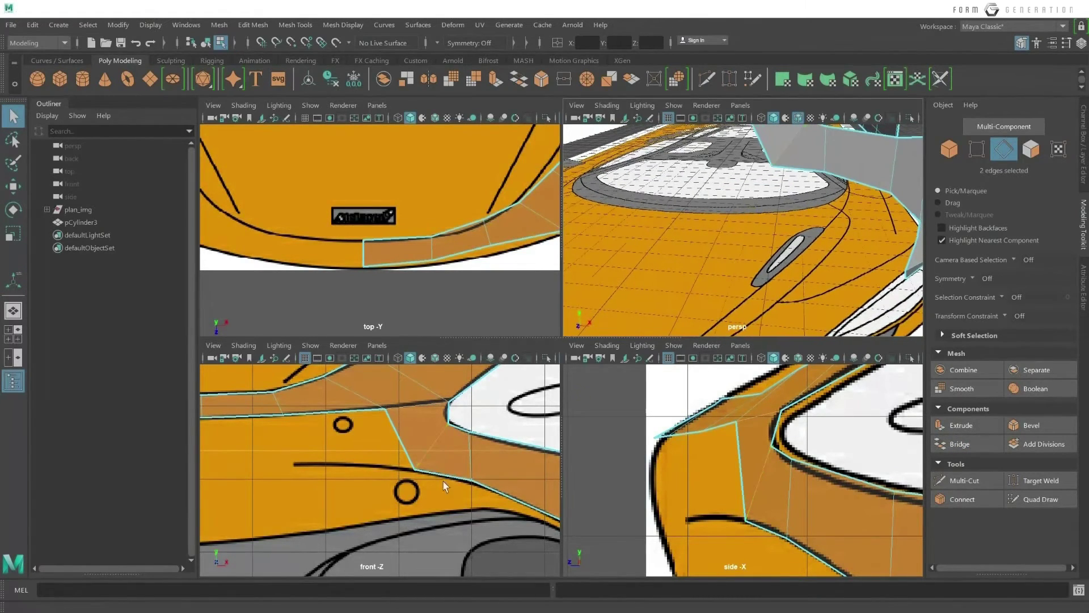
Extrude a new face leftward from an edge beside the headlight, undoing a stray side-view move.
mouse_move(407, 435)
right_mouse_down()
mouse_move(347, 299)
mouse_move(400, 267)
right_mouse_up()
left_click(393, 443)
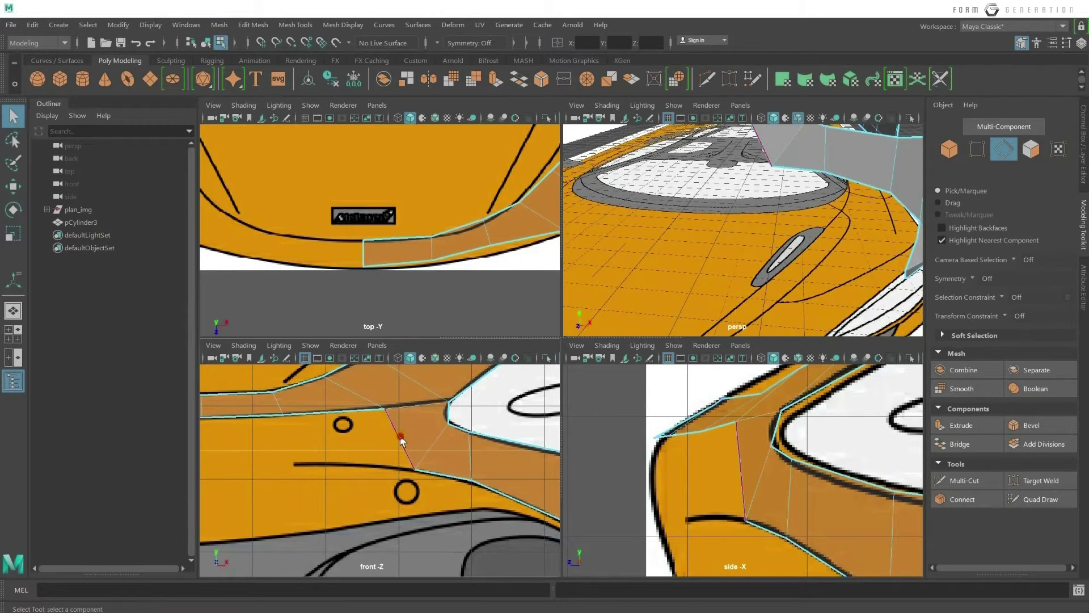
middle_click_drag(393, 442, 468, 442, "alt")
key("w")
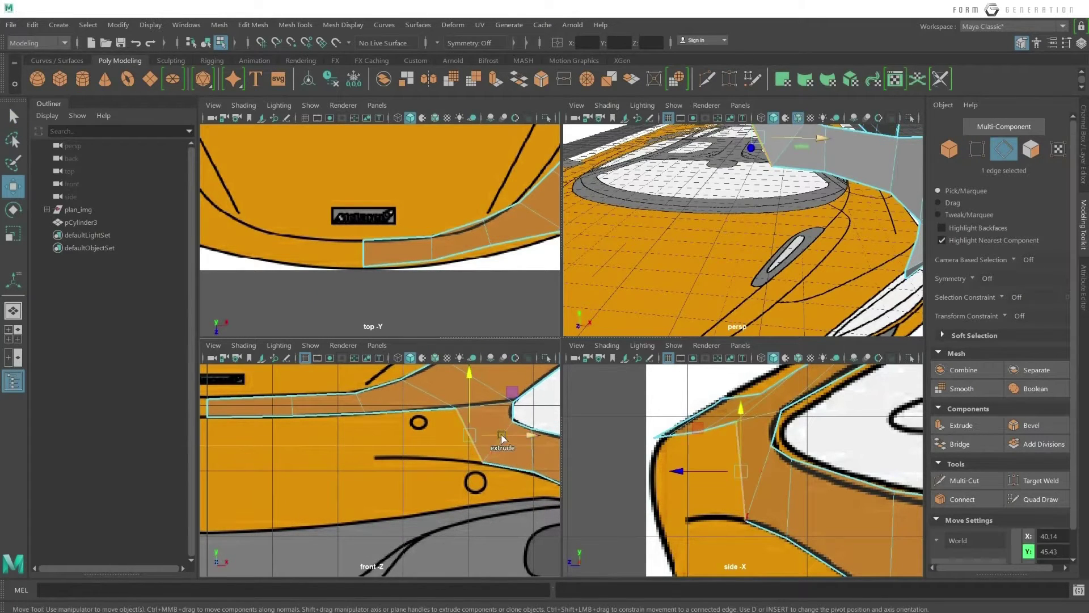
left_click_drag(471, 440, 370, 426, "shift")
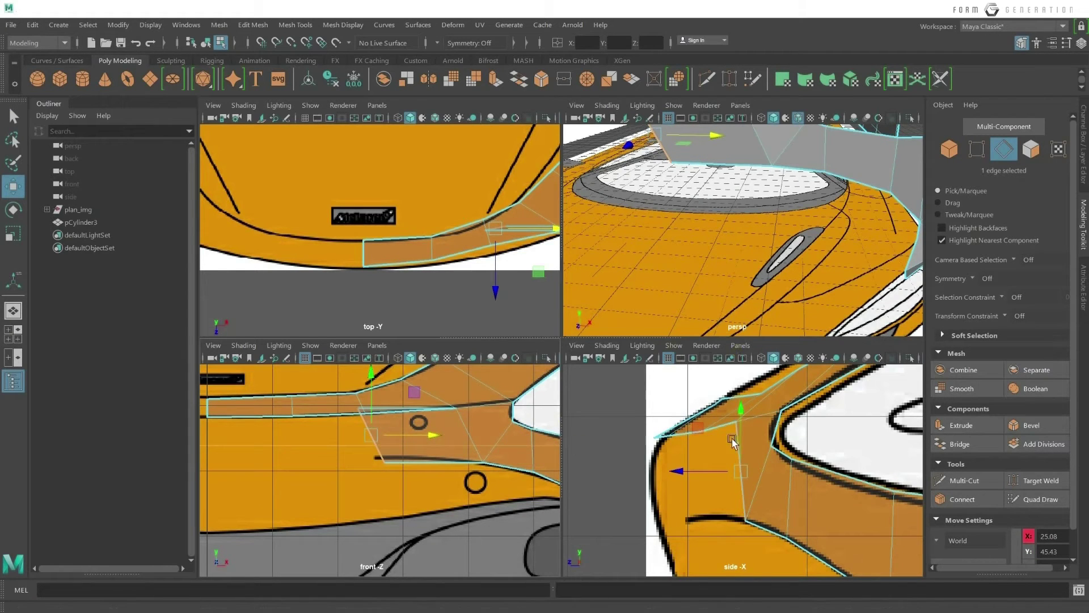
left_click_drag(695, 470, 656, 434)
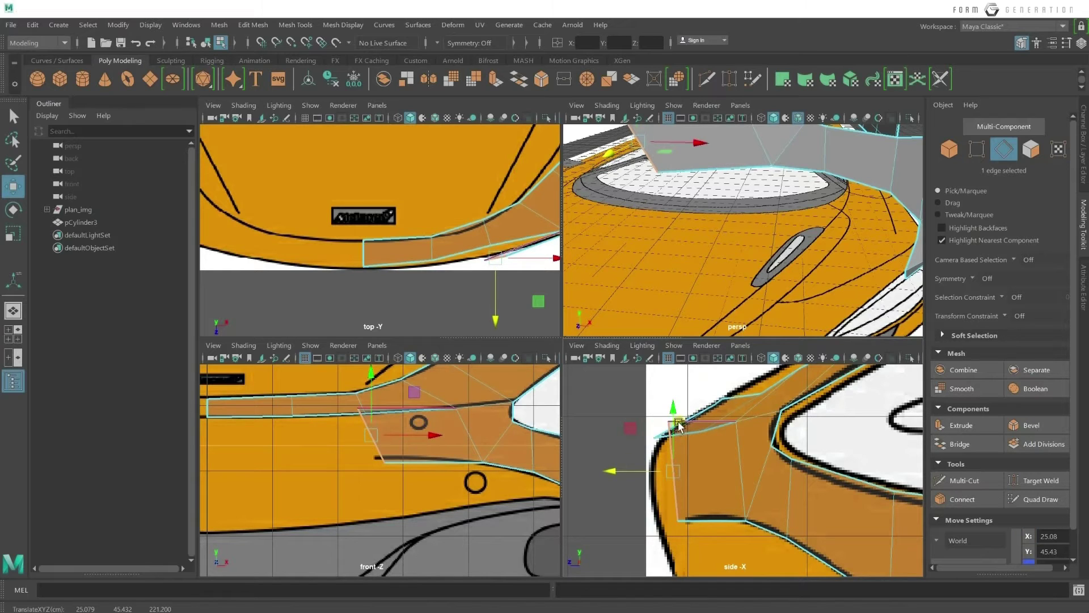
key("ctrl+z")
key("ctrl+z")
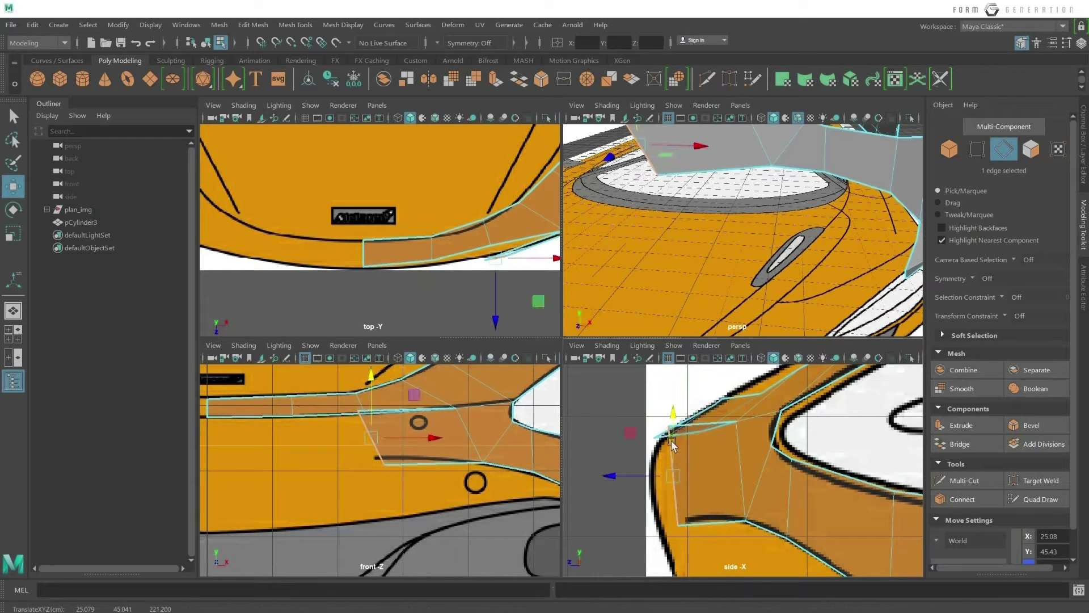
right_click_drag(673, 441, 679, 431)
Move the new face's vertices onto the reference outlines in the side view.
left_click(677, 426)
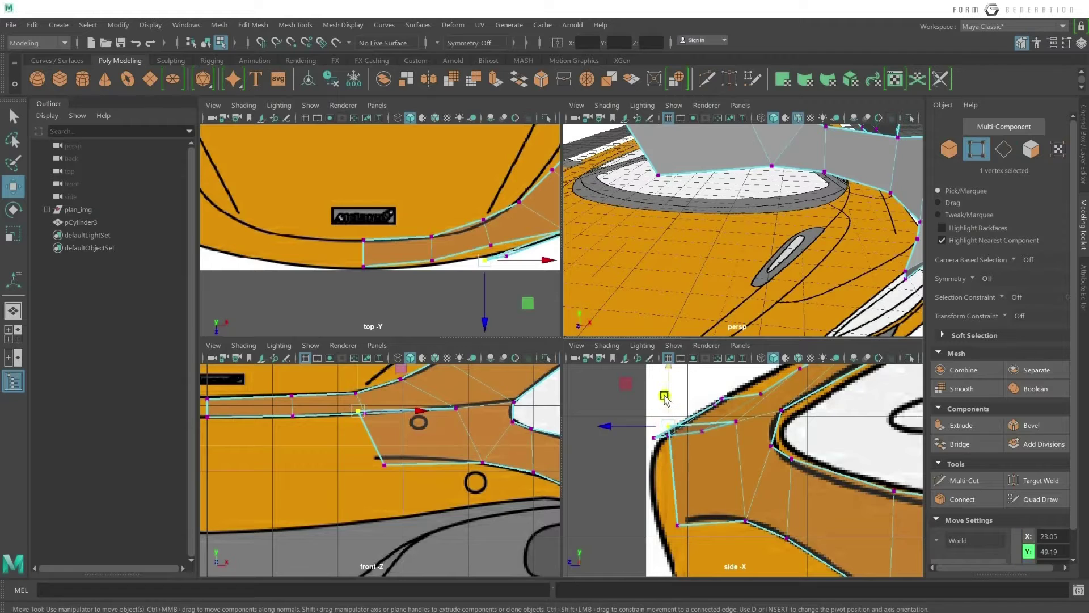
left_click_drag(677, 427, 669, 438)
left_click(695, 545)
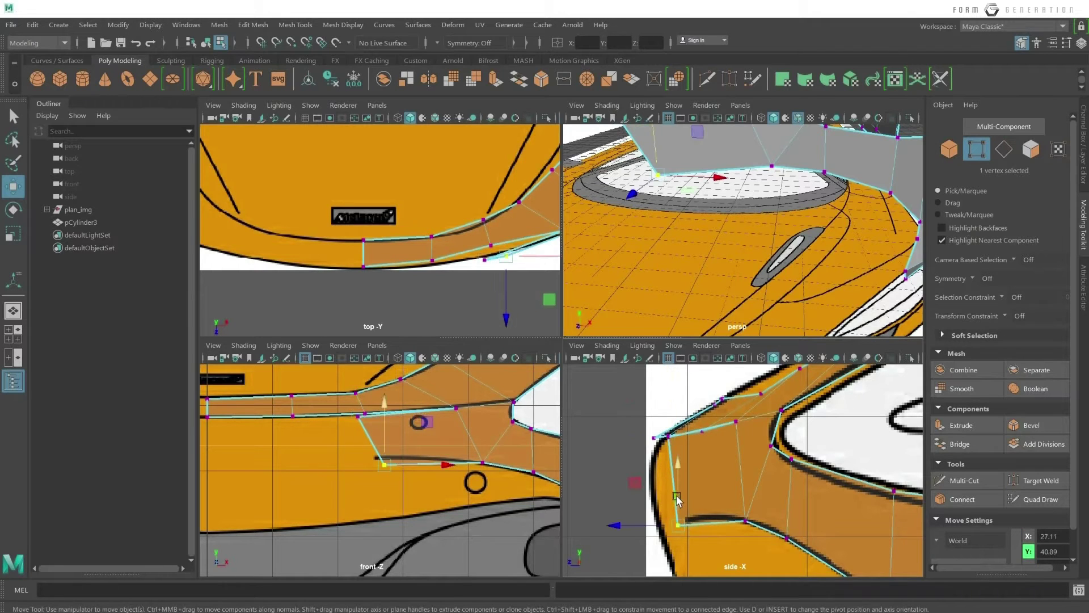
middle_click_drag(695, 544, 751, 538)
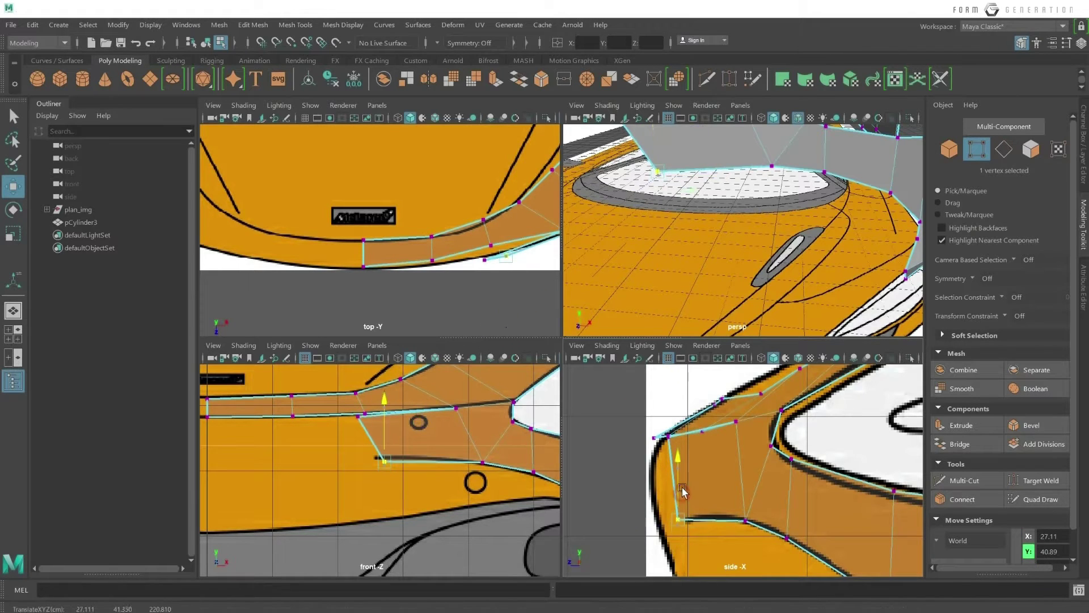
left_click(491, 441)
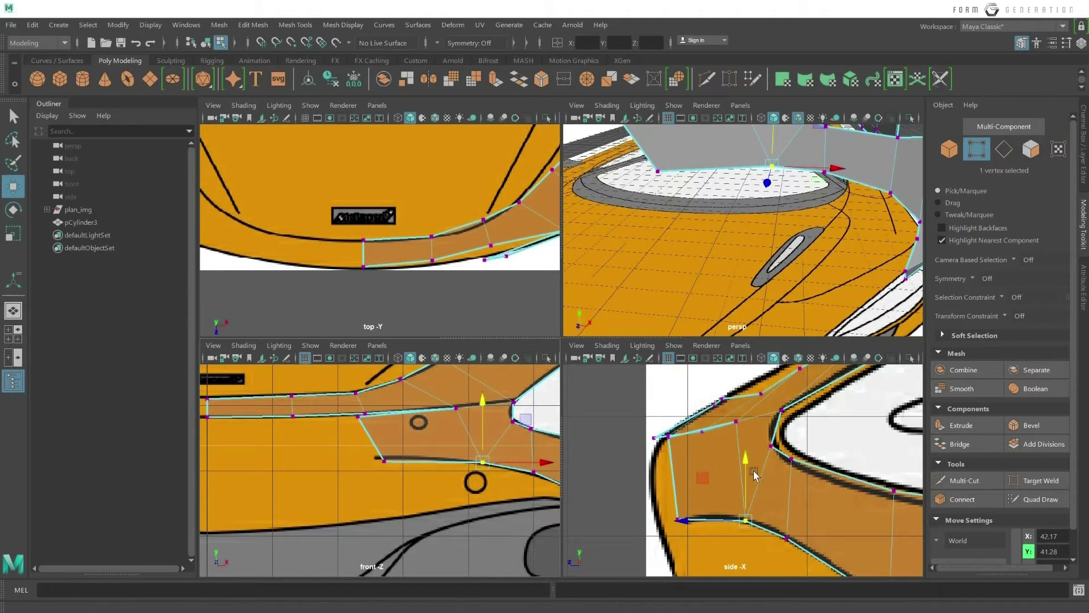
mouse_move(793, 238)
left_mouse_down("alt")
mouse_move(705, 250)
mouse_move(722, 254)
mouse_move(724, 321)
left_mouse_up("alt")
mouse_move(736, 269)
left_mouse_down("alt")
mouse_move(729, 286)
mouse_move(712, 282)
mouse_move(703, 238)
left_mouse_up("alt")
Position the strip vertex along the bumper edge in the top view.
middle_click_drag(485, 255, 457, 240, "alt")
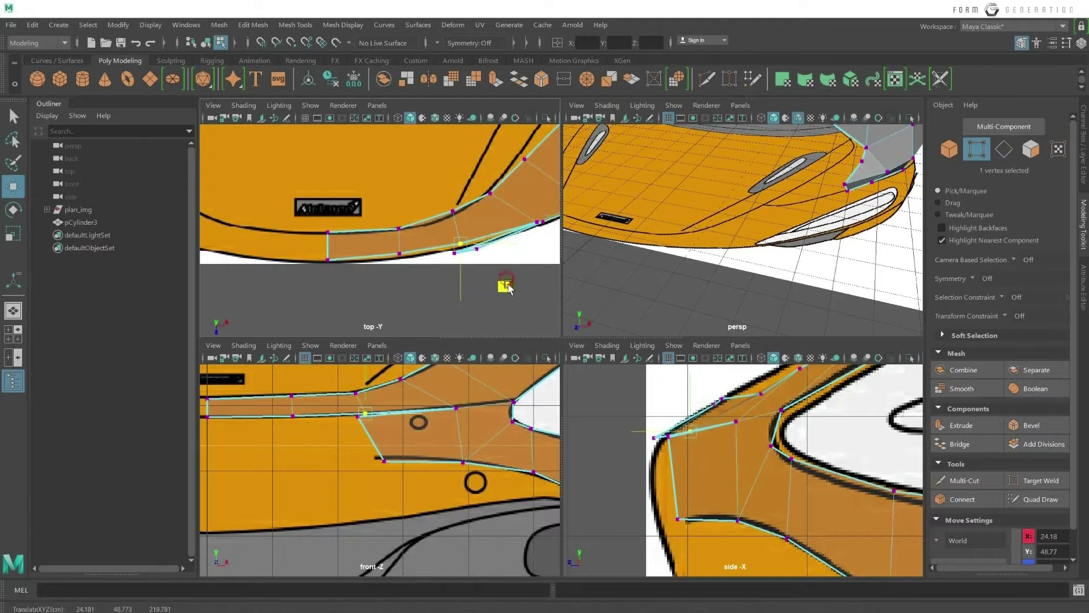
mouse_move(498, 280)
middle_mouse_down()
mouse_move(505, 286)
mouse_move(445, 317)
middle_mouse_up()
left_click_drag(670, 227, 695, 252, "alt")
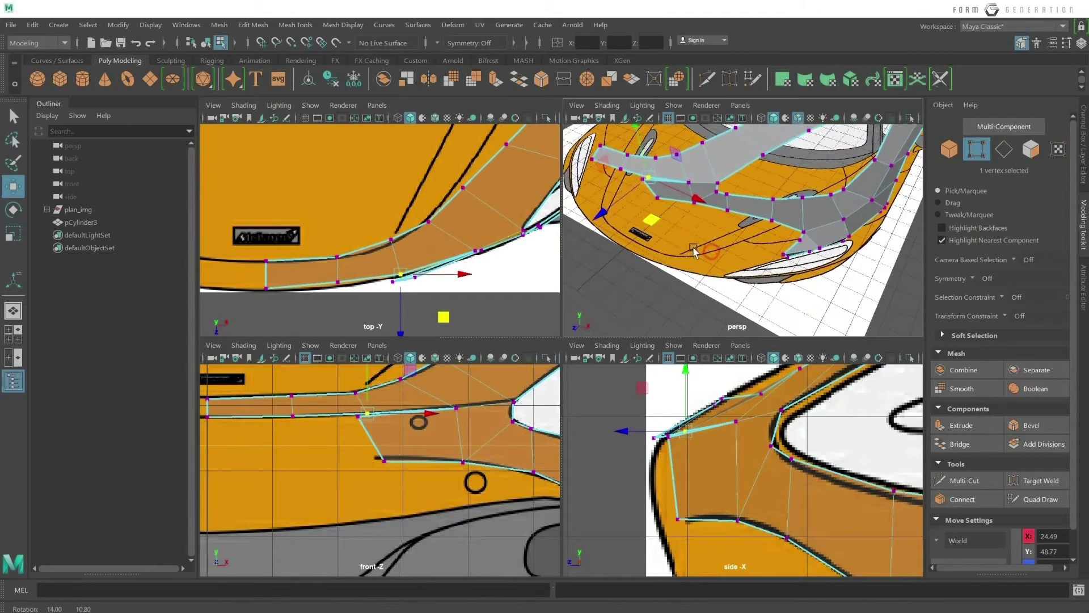
middle_click_drag(695, 252, 623, 218, "alt")
left_click_drag(444, 316, 432, 288)
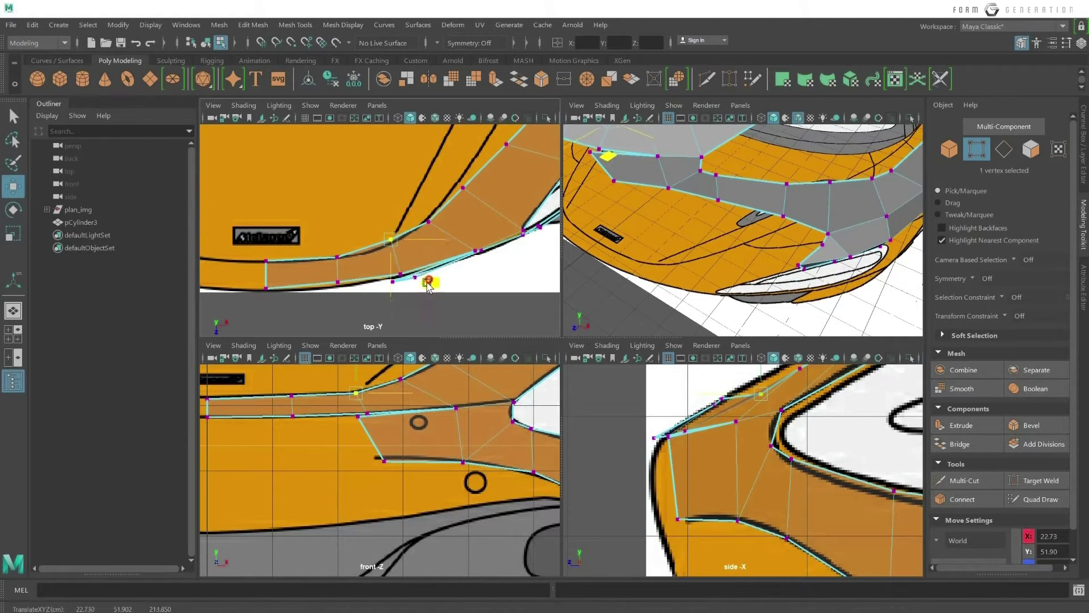
left_click_drag(643, 184, 684, 209, "alt")
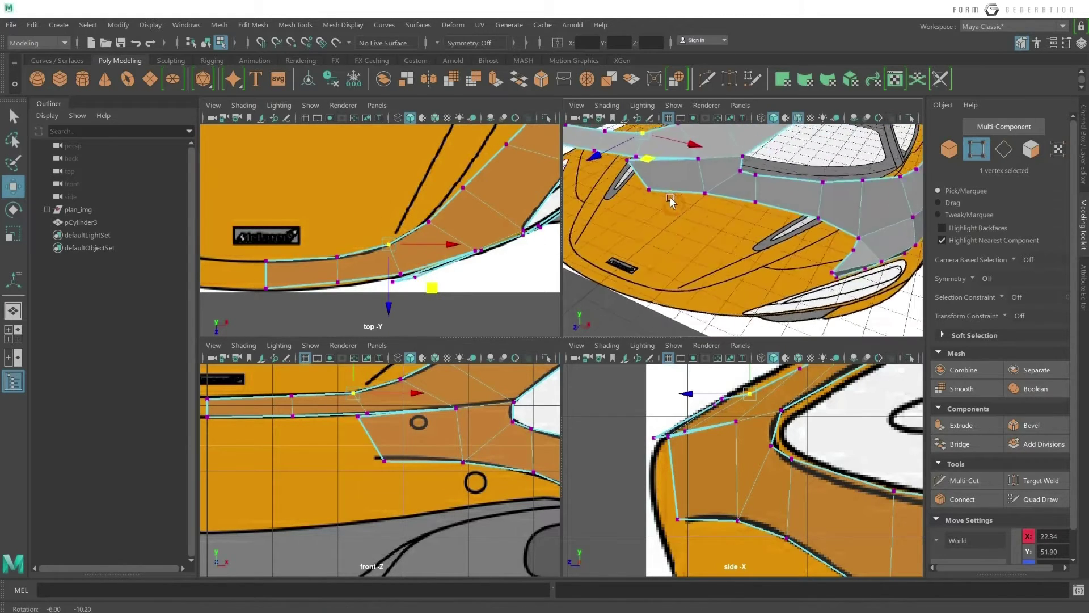
Target Weld the stray vertex onto its neighbour and adjust its depth in the side view.
left_click(698, 200)
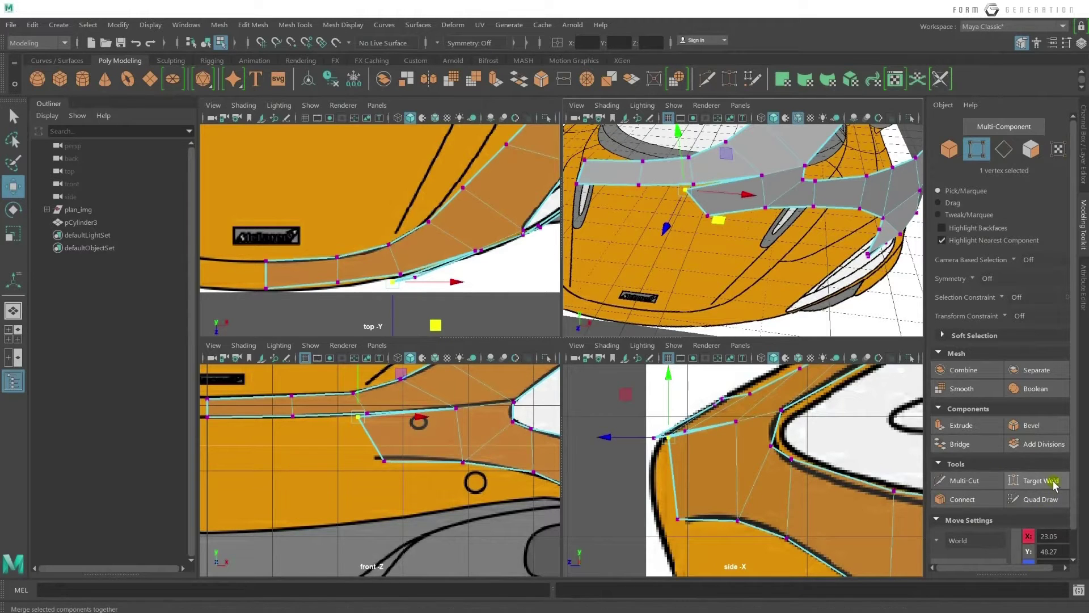
left_click(1030, 481)
mouse_move(680, 195)
left_mouse_down()
mouse_move(696, 181)
mouse_move(743, 189)
left_mouse_up()
key("q")
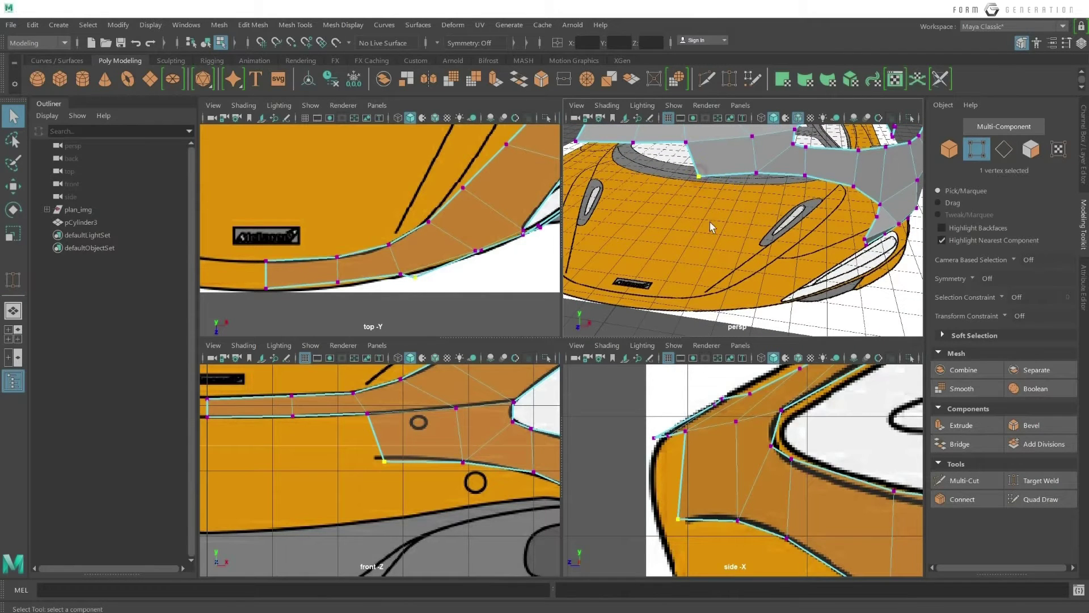
key("w")
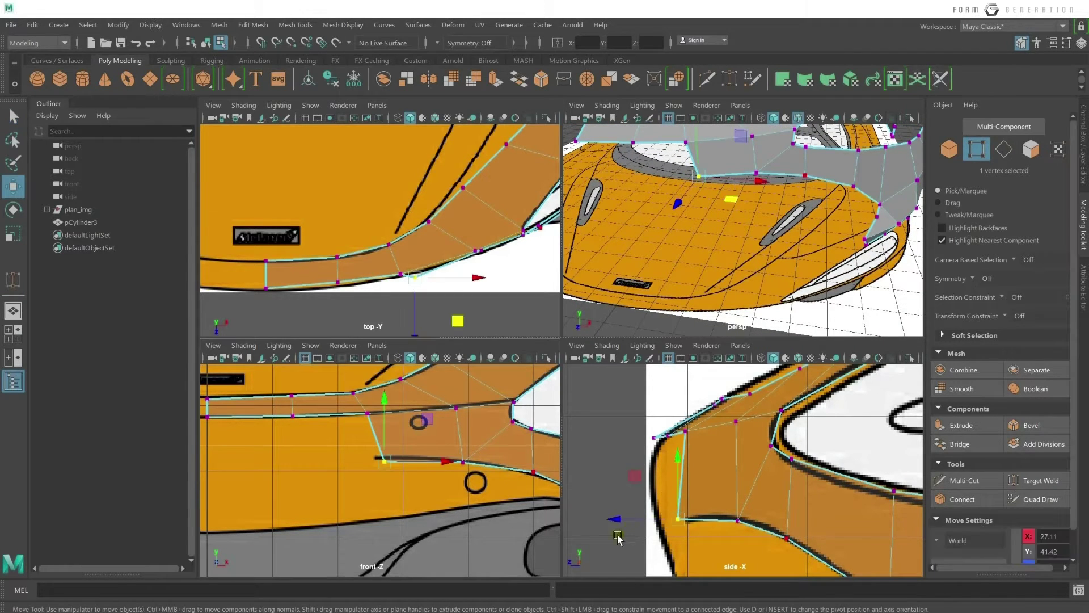
left_click_drag(640, 522, 649, 522)
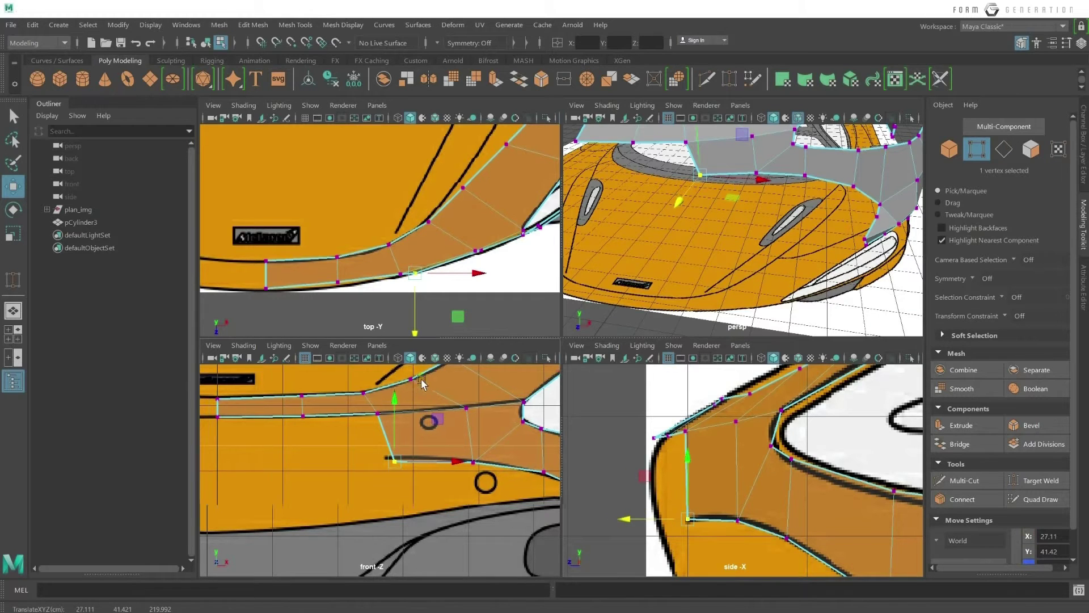
middle_click_drag(421, 409, 470, 428, "alt")
left_click(434, 454)
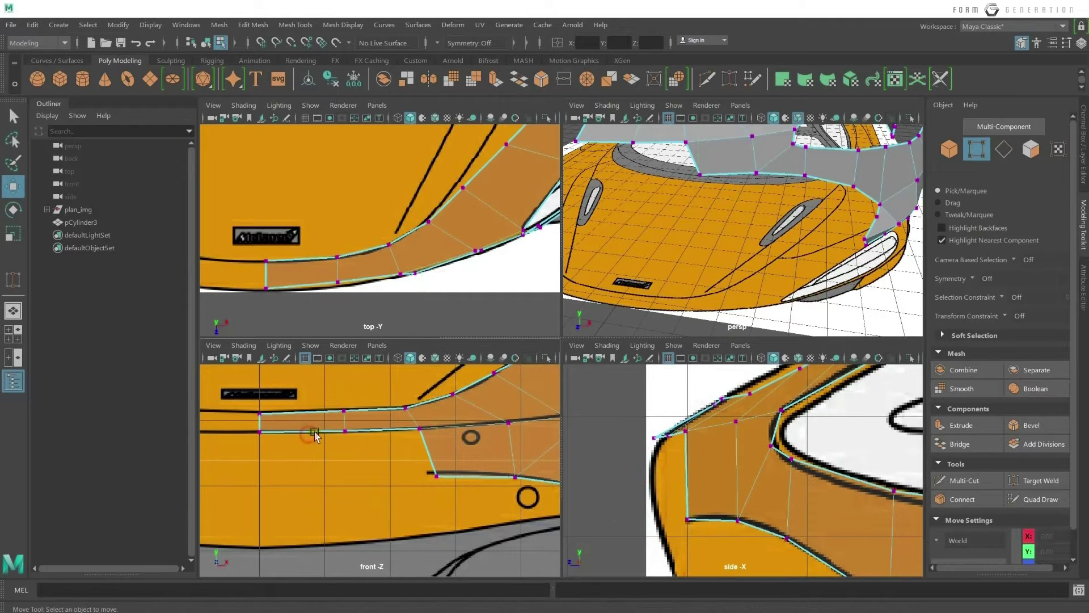
right_click_drag(399, 441, 404, 265)
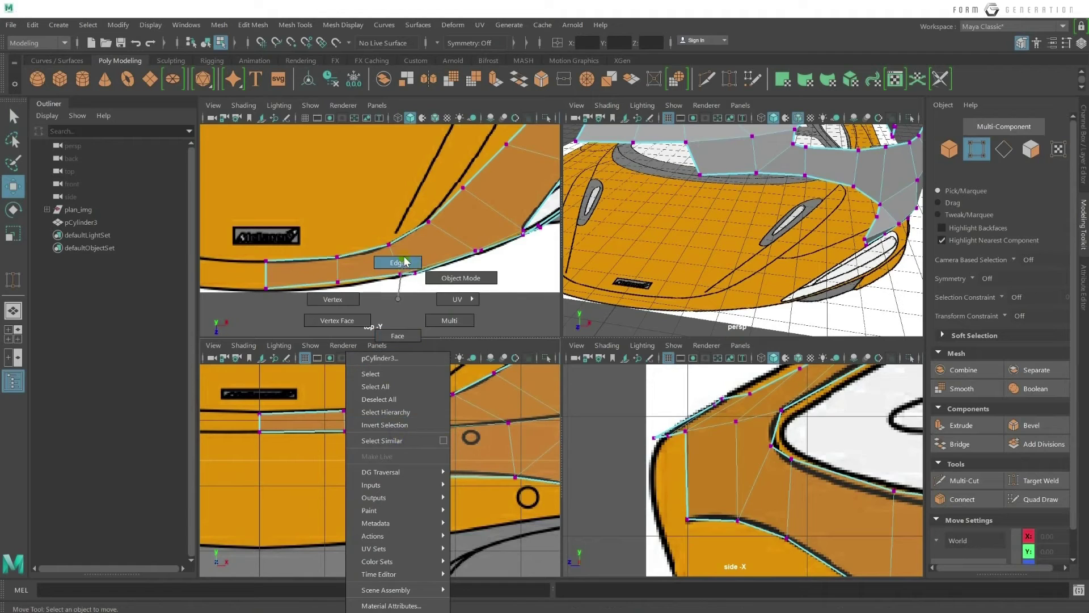
Extrude the strip's two end edges downward and lower them onto the reference outline at Y 41.14.
left_click(340, 430)
left_click(386, 426, "shift")
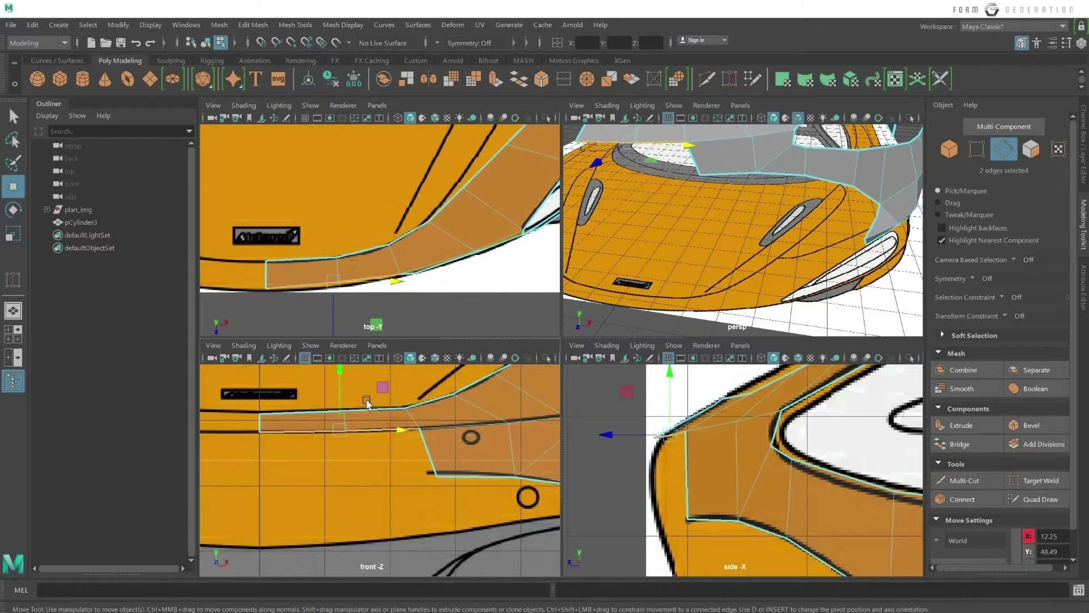
left_click_drag(339, 429, 341, 445, "shift")
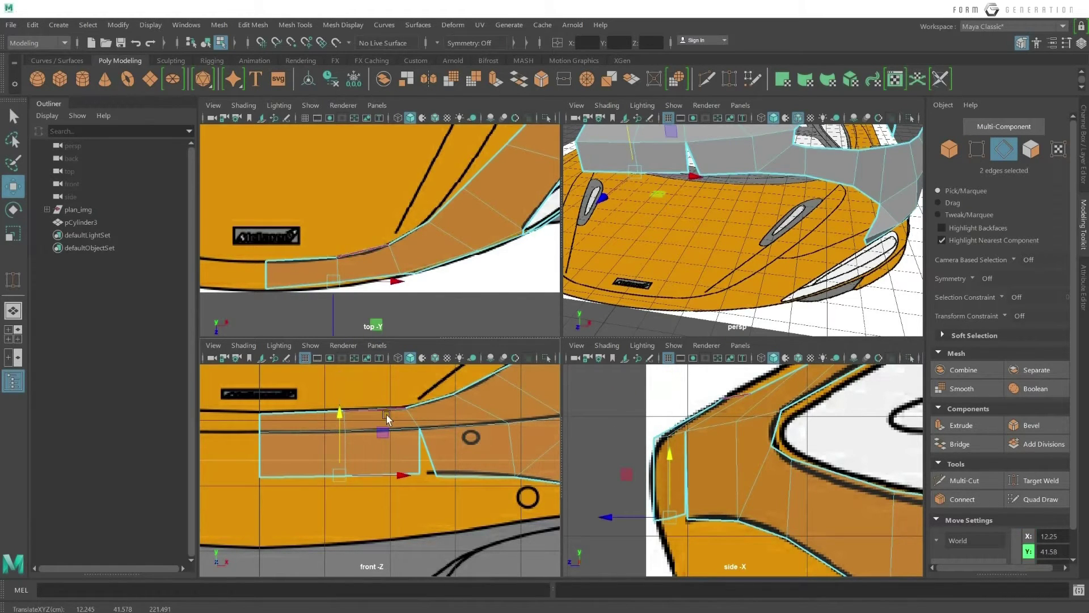
key("space")
middle_click_drag(475, 366, 626, 359, "alt")
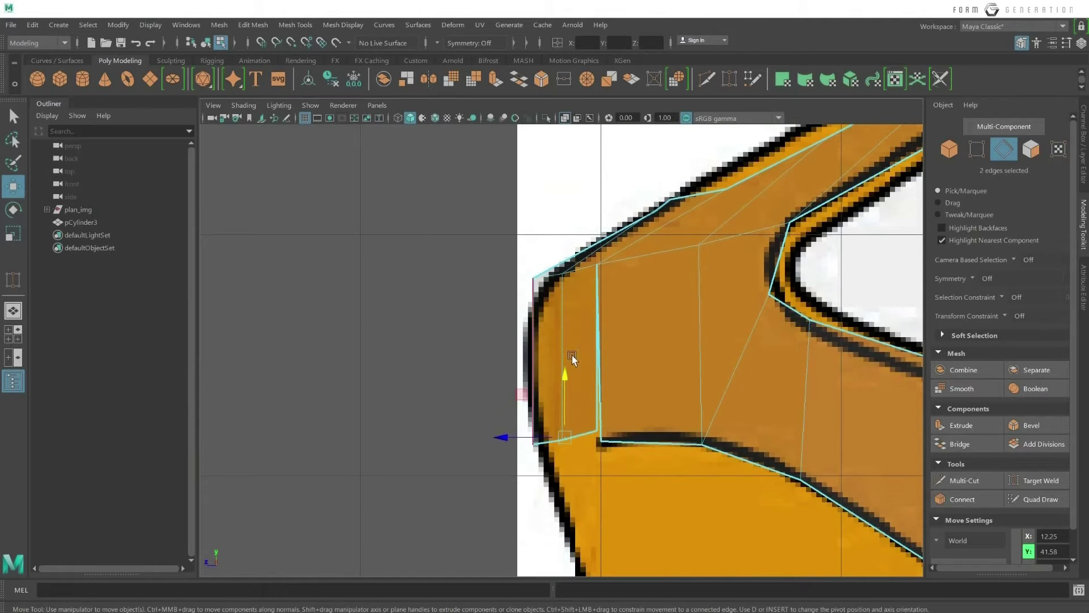
left_click_drag(563, 401, 564, 412)
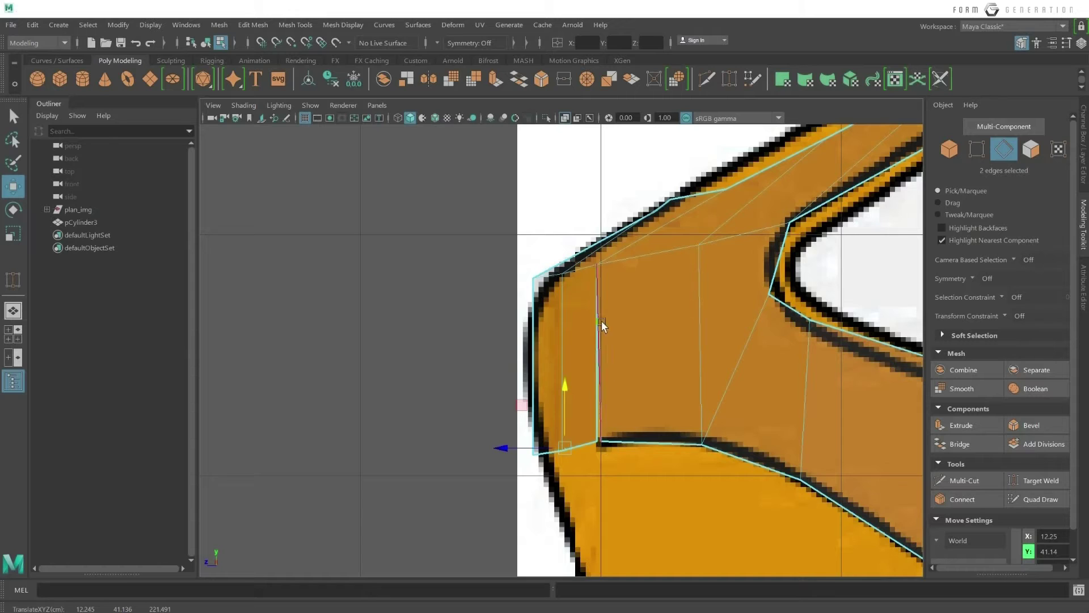
Return to four views, bring the strip's front end into view and switch to vertex mode.
key("space")
key("space")
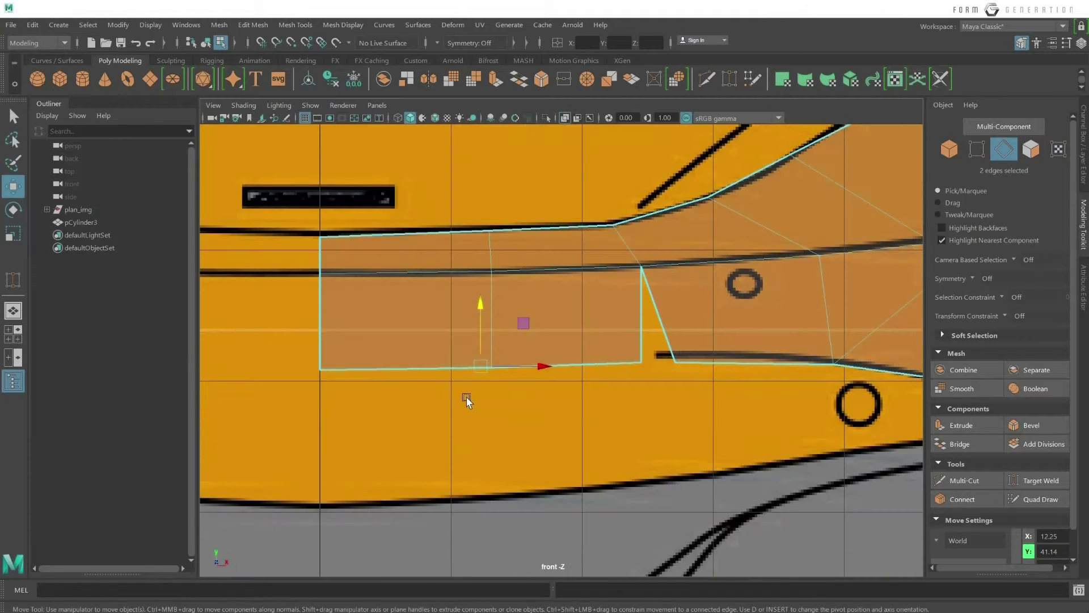
middle_click_drag(467, 399, 388, 399, "alt")
right_click_drag(556, 362, 557, 260)
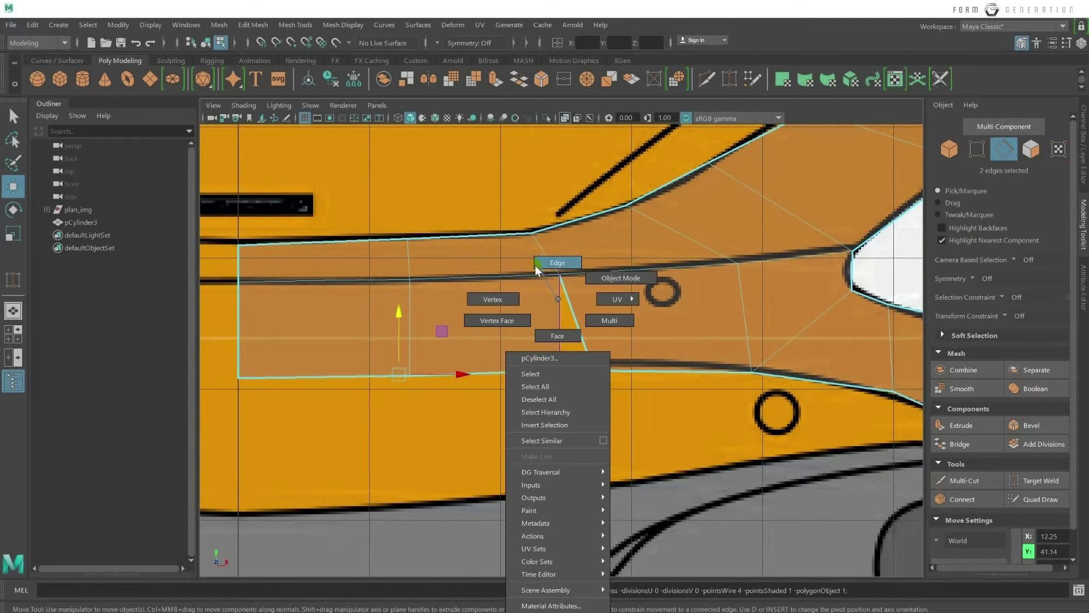
Merge the two stray vertices to centre, then raise the bottom-edge vertices onto the reference line.
left_click(594, 83)
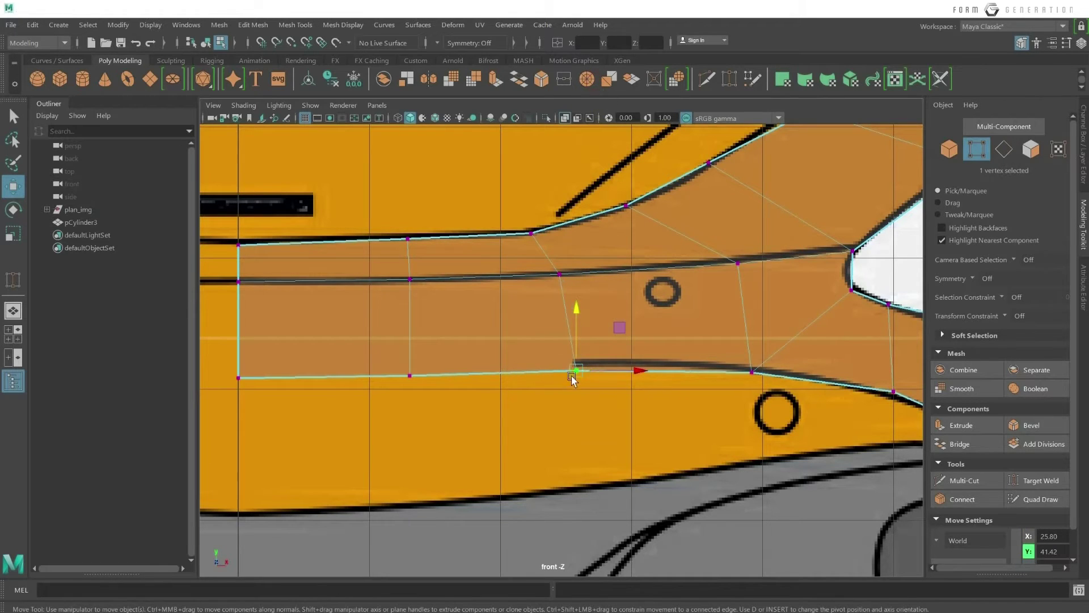
left_click(410, 375, "shift")
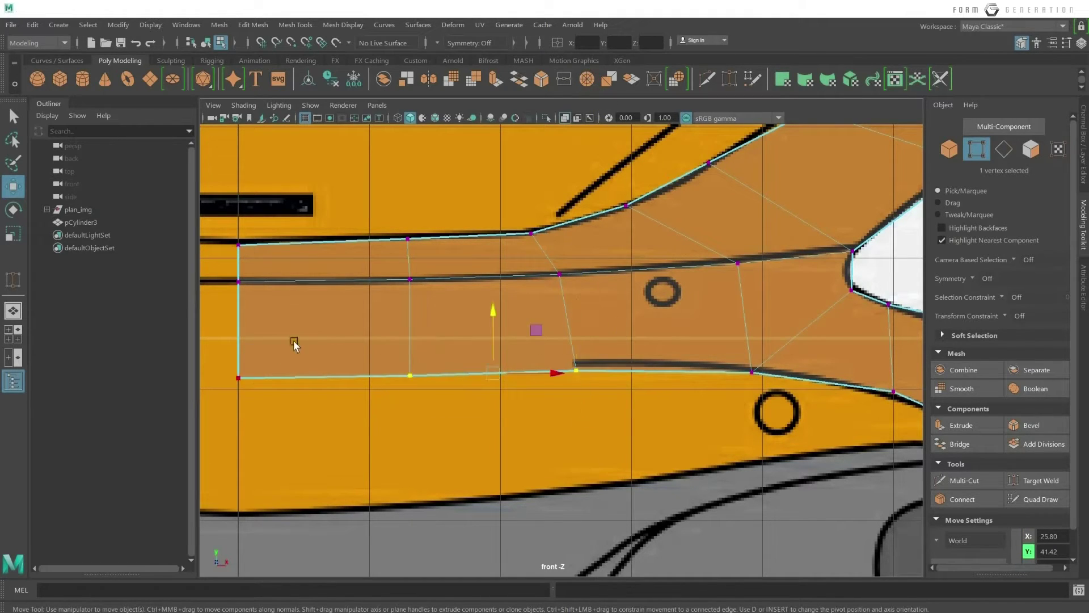
left_click(238, 377, "shift")
left_click_drag(405, 345, 406, 337)
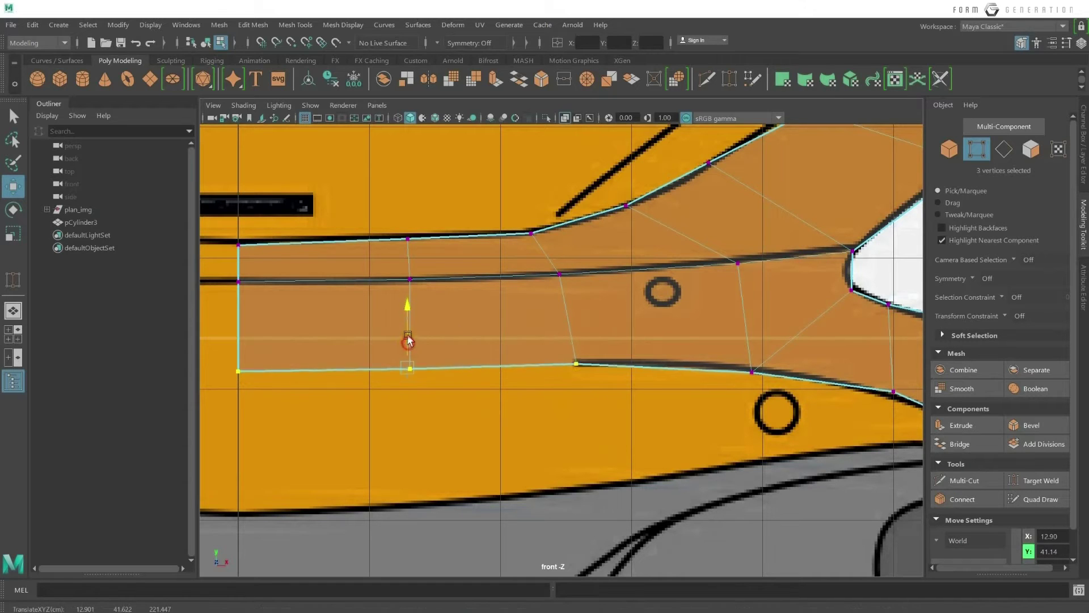
left_click(709, 357)
left_click_drag(785, 337, 783, 335)
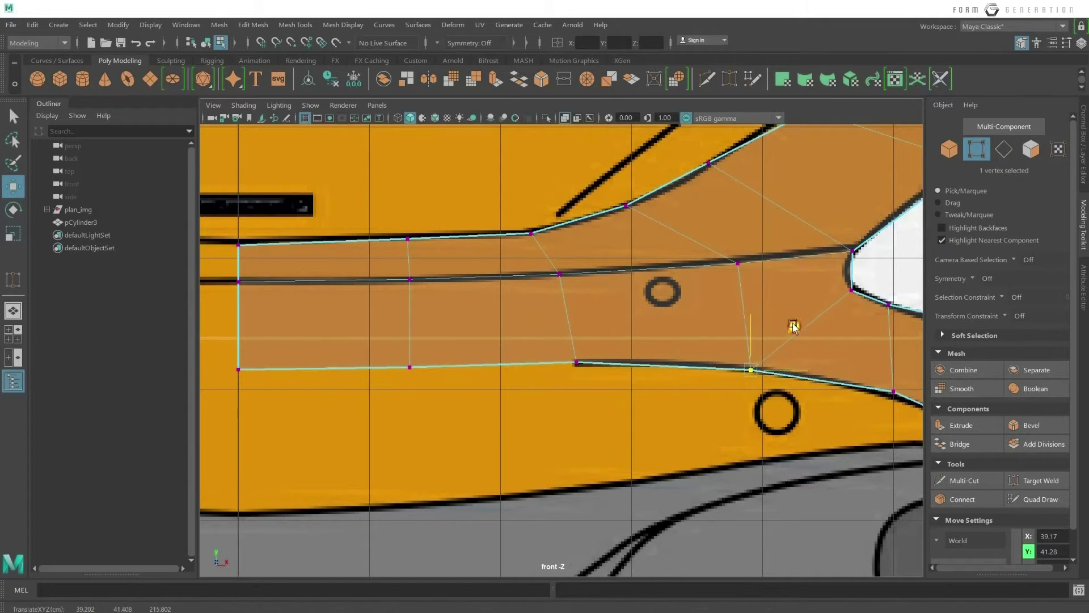
scroll(718, 357, "down", 2)
In the four-view layout, select the single vertex at the strip's top corner.
key("space")
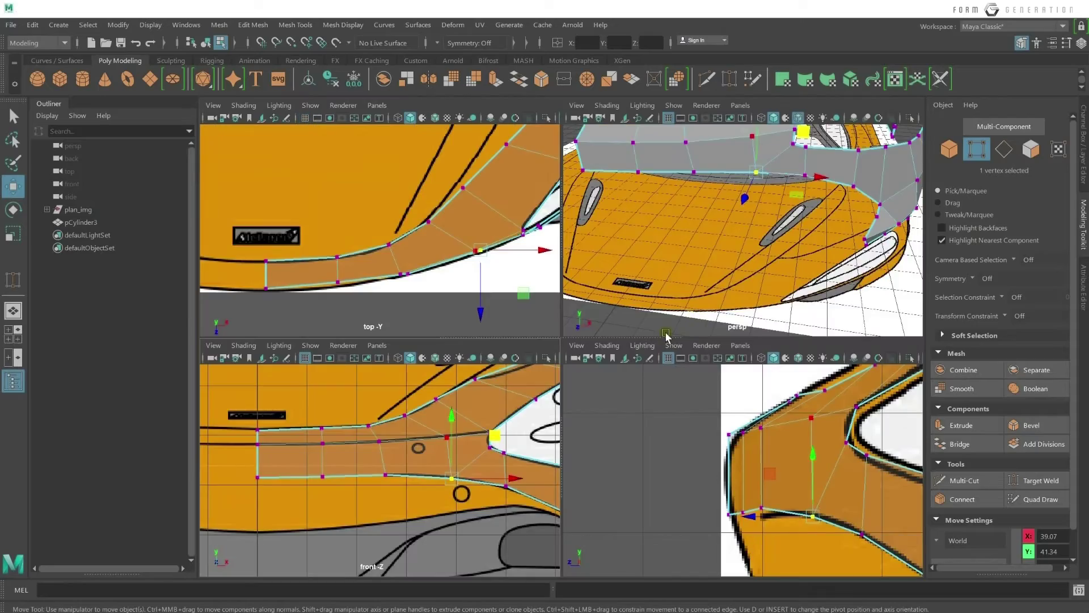
mouse_move(738, 227)
left_mouse_down("alt")
mouse_move(766, 243)
mouse_move(759, 258)
mouse_move(793, 260)
mouse_move(783, 267)
left_mouse_up("alt")
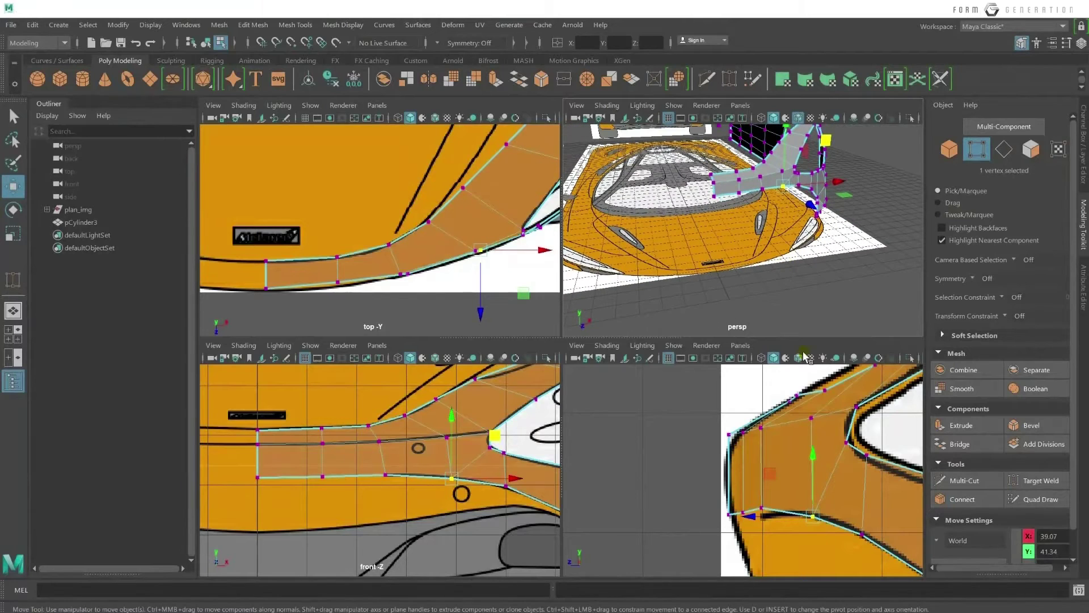
left_click(733, 410)
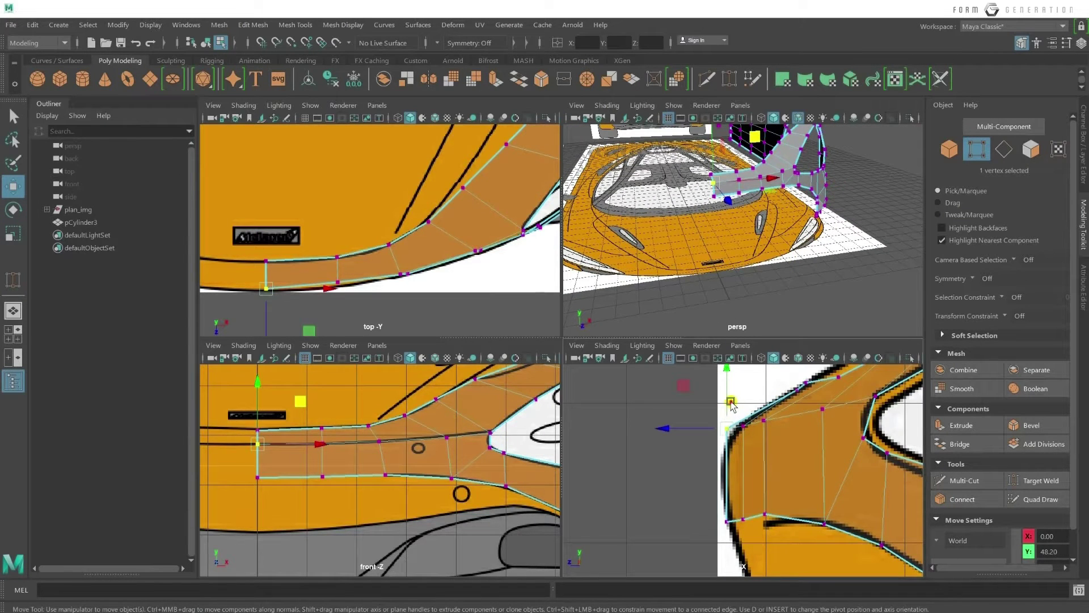
key("ctrl+z")
scroll(294, 278, "up", 2)
left_click_drag(352, 244, 410, 312)
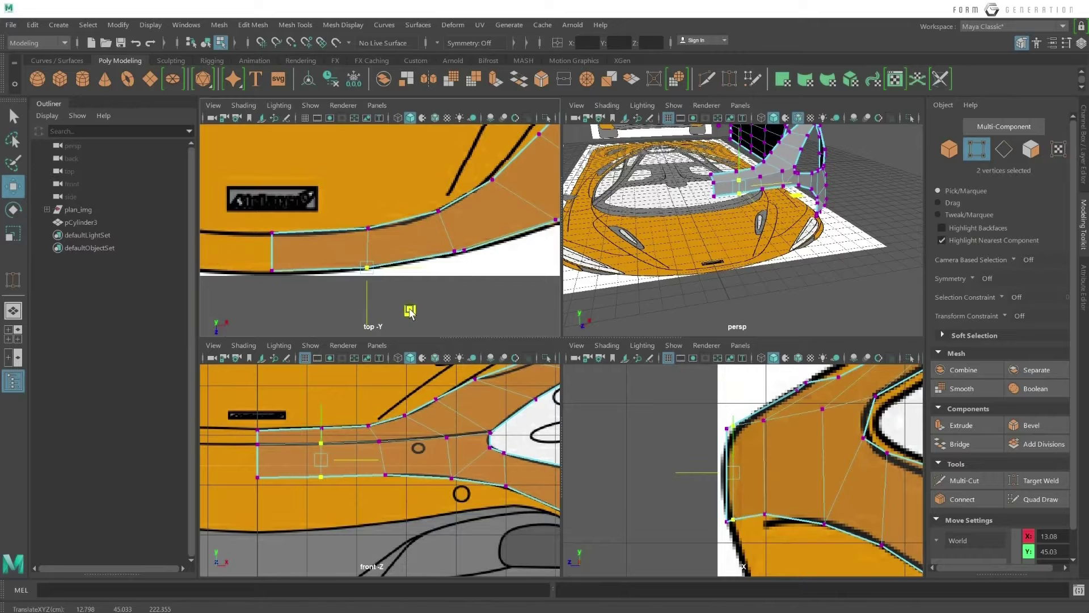
left_click_drag(358, 205, 391, 239)
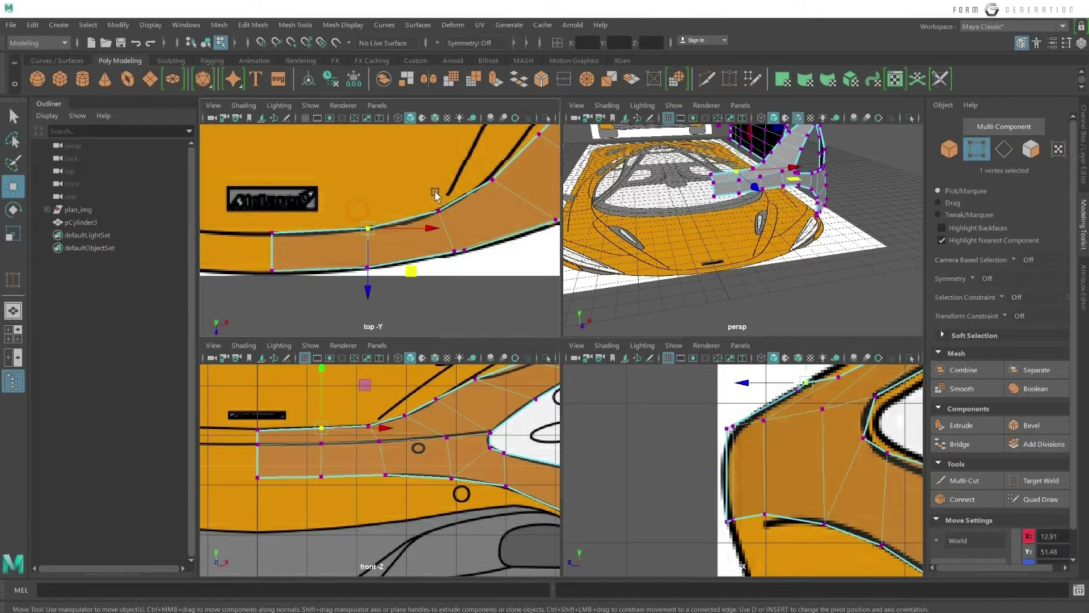
Slide the top corner vertex along the strip and raise it onto the side outline.
scroll(442, 244, "down", 2)
scroll(442, 256, "up", 2)
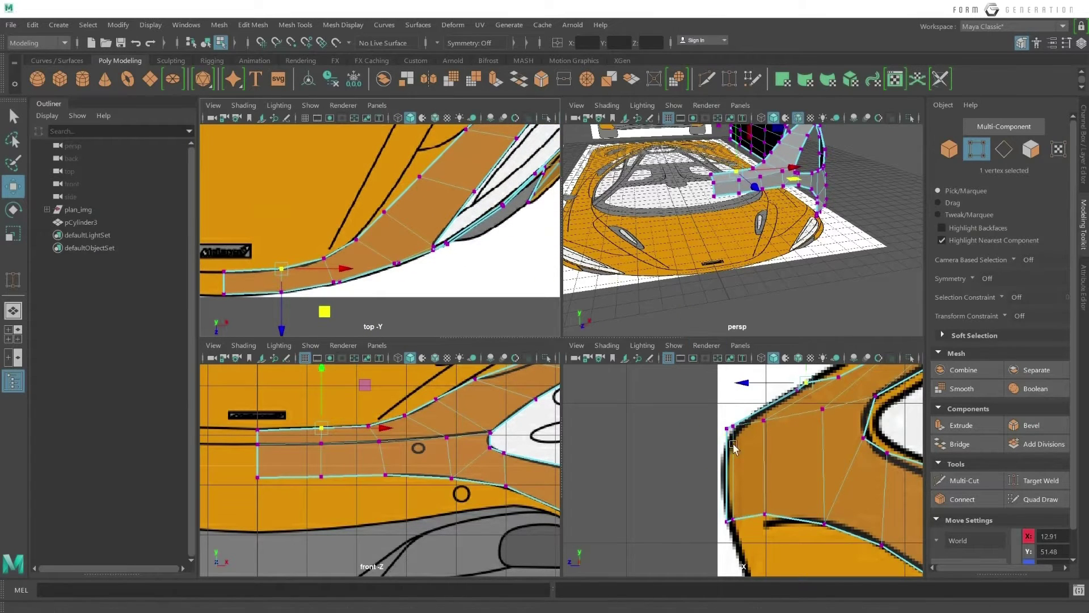
scroll(695, 451, "down", 2)
scroll(696, 451, "down", 1)
middle_click_drag(695, 451, 699, 416)
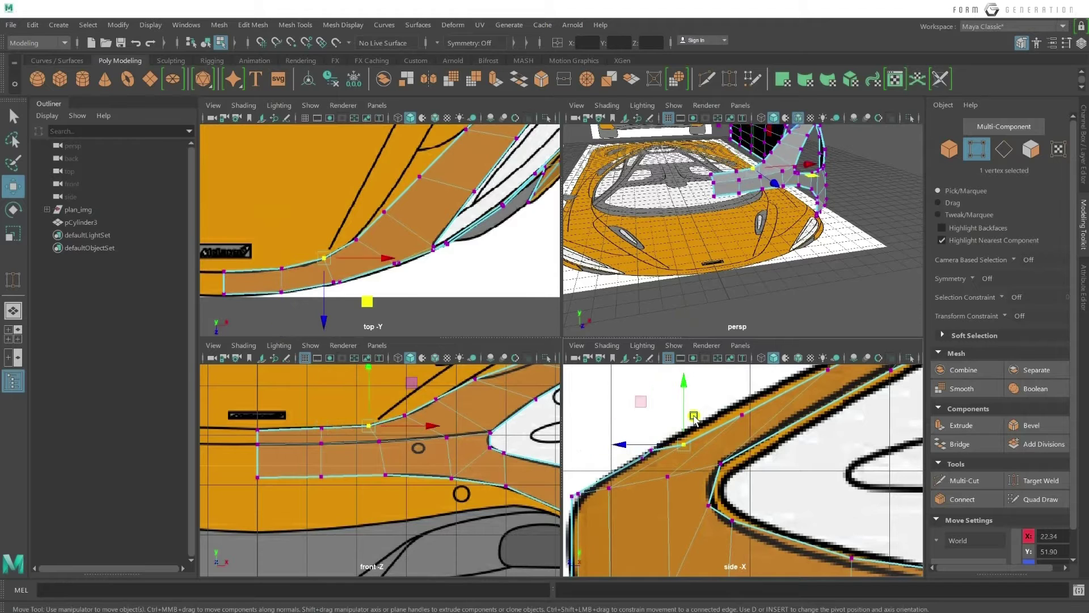
mouse_move(686, 417)
left_mouse_down()
mouse_move(690, 402)
mouse_move(654, 448)
left_mouse_up()
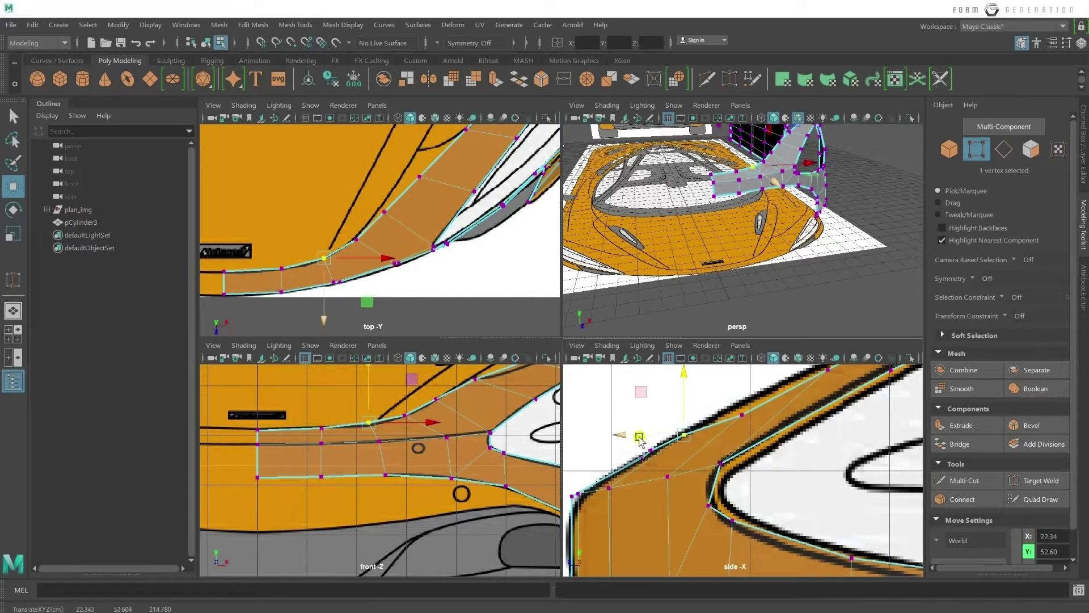
mouse_move(419, 421)
left_mouse_down()
mouse_move(431, 421)
mouse_move(416, 448)
left_mouse_up()
Raise the next middle and upper-edge vertices onto the side and front outlines.
left_click(380, 442)
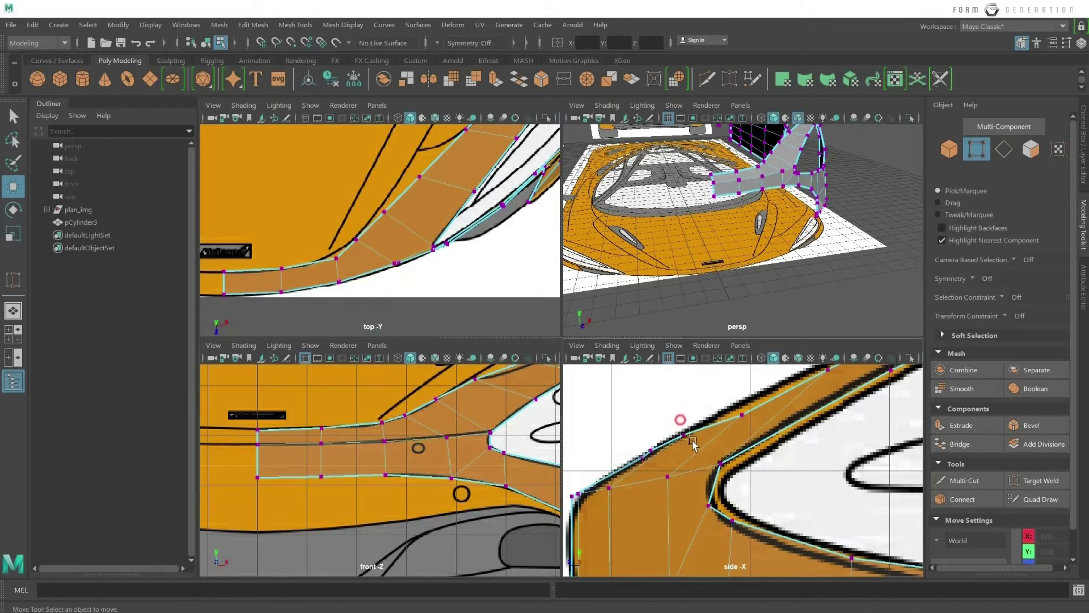
left_click(686, 412)
left_click_drag(686, 416, 685, 422)
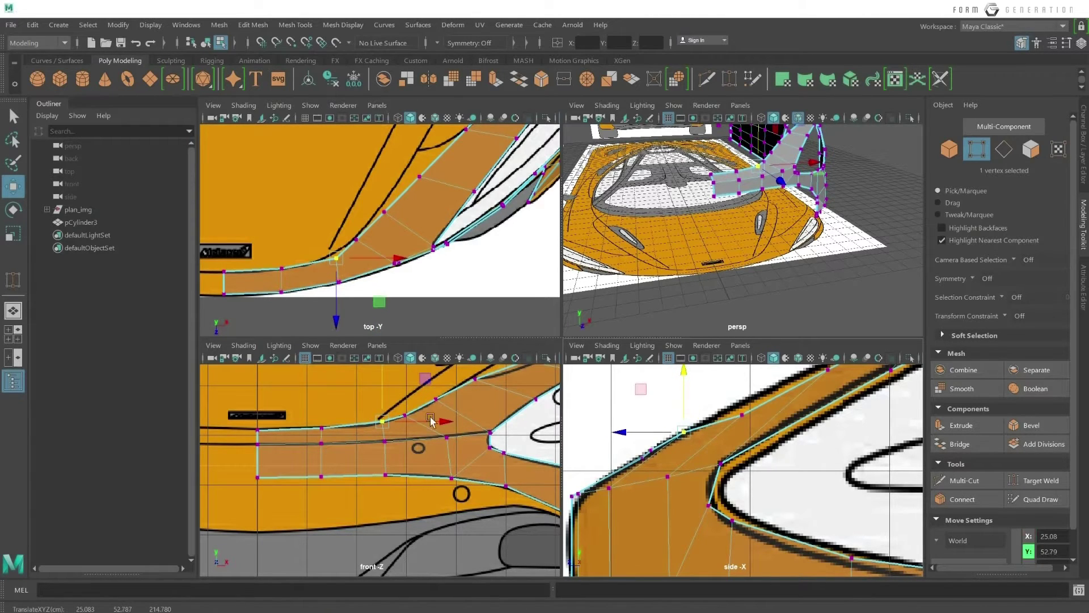
left_click(403, 408)
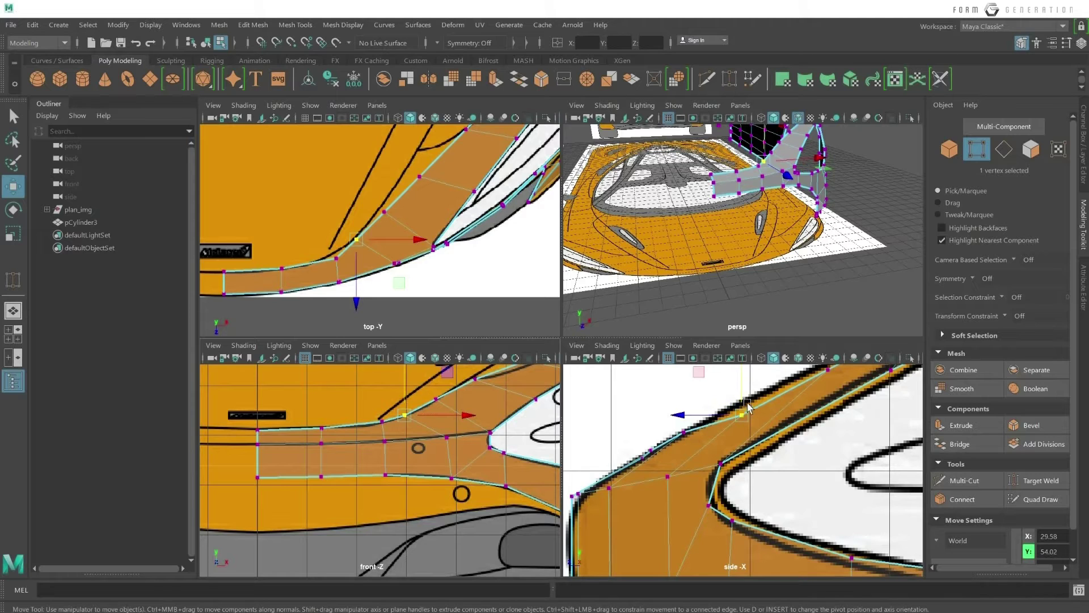
middle_click_drag(748, 406, 712, 409, "alt")
left_click_drag(721, 400, 719, 390)
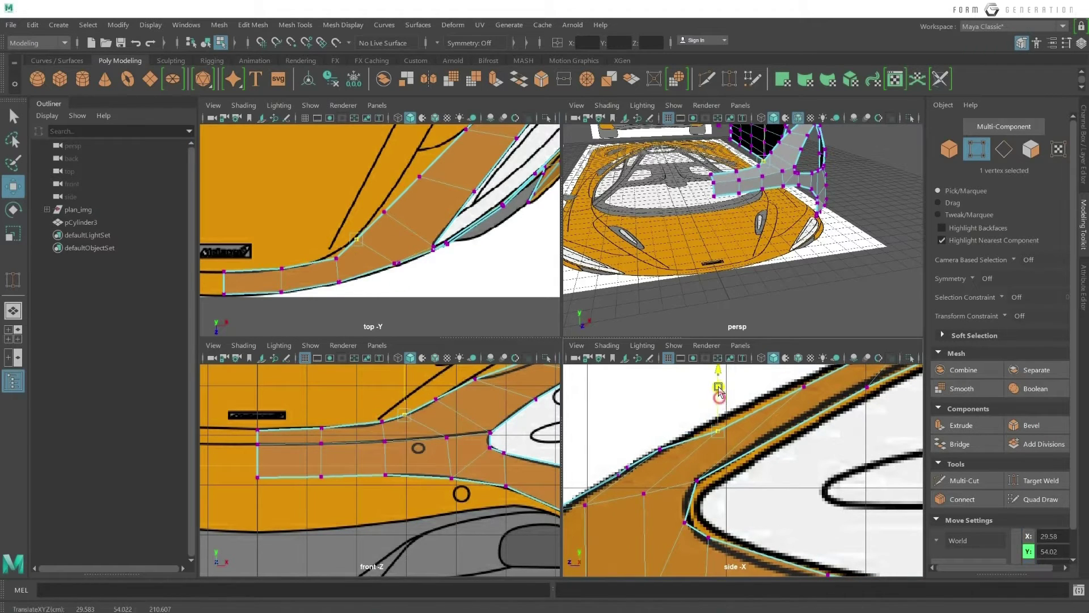
mouse_move(431, 407)
left_mouse_down()
mouse_move(445, 413)
mouse_move(429, 397)
left_mouse_up()
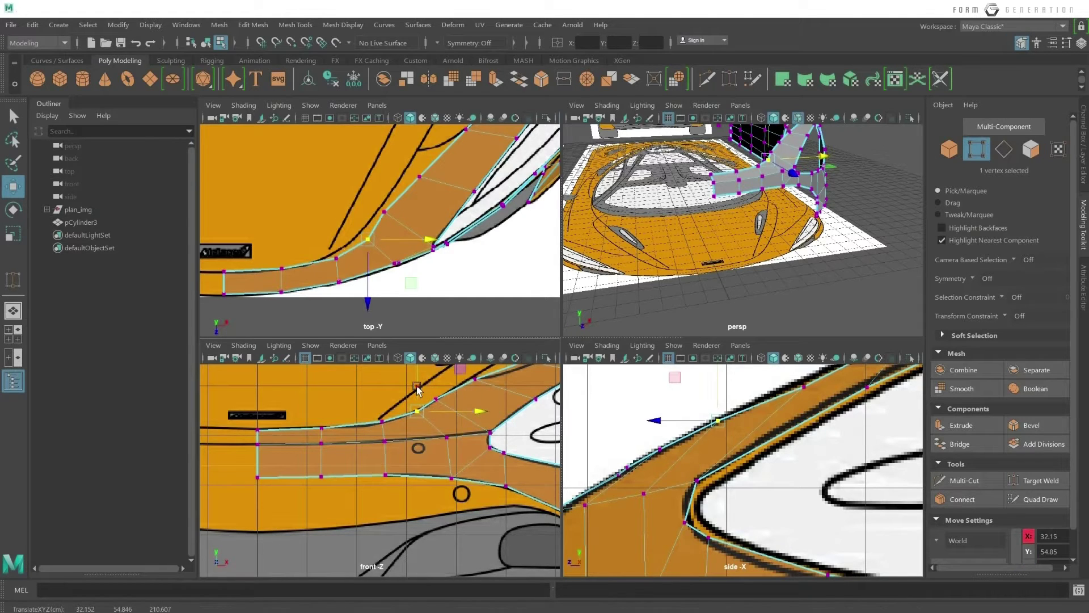
Move the following upper-edge vertex up and right so it follows the reference curve.
left_click_drag(717, 421, 747, 405)
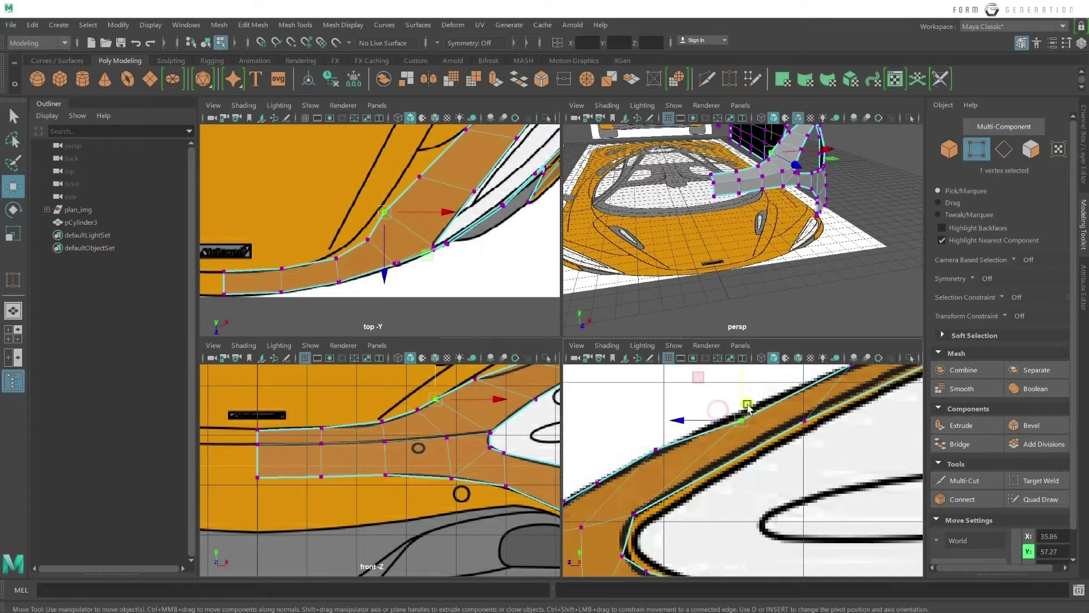
middle_click_drag(748, 405, 720, 432, "alt")
left_click_drag(714, 433, 716, 405)
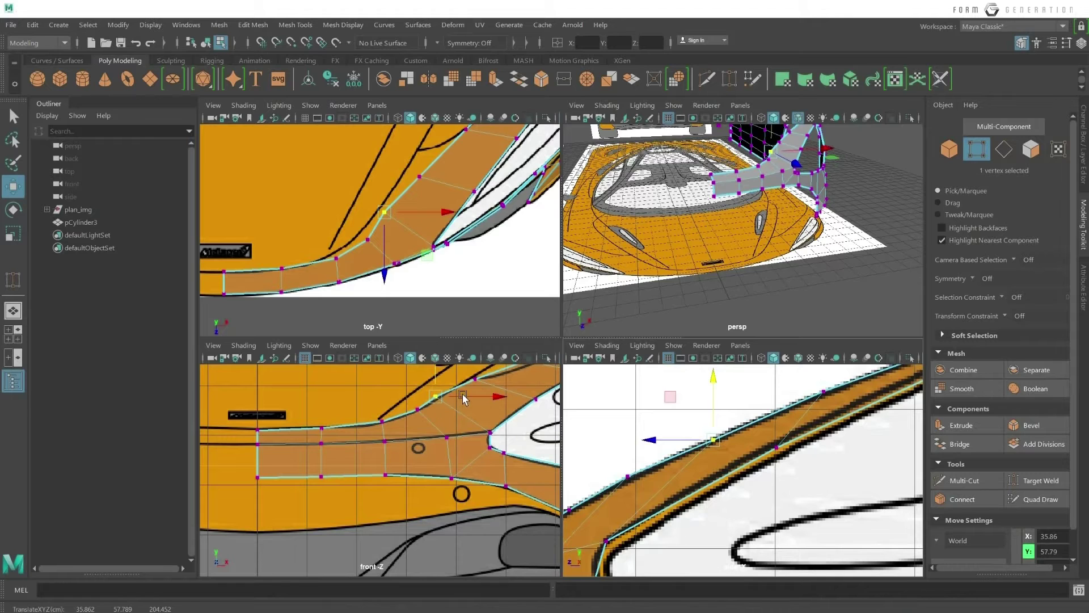
left_click_drag(462, 394, 467, 397)
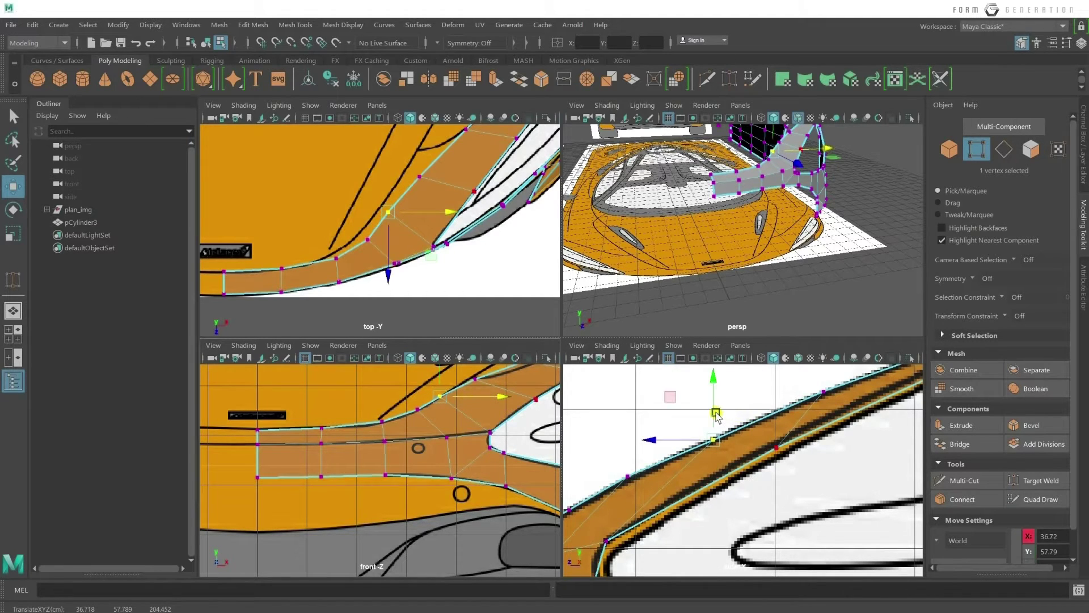
left_click_drag(716, 412, 714, 409)
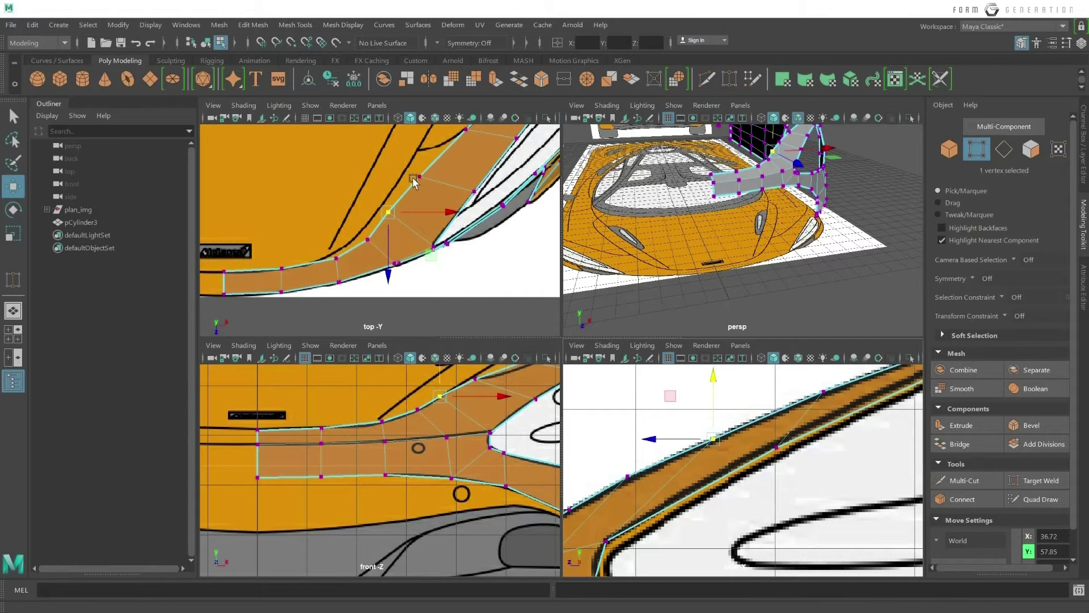
Select the next vertex along the top-view curve and orbit the perspective to check it.
middle_click_drag(426, 202, 452, 227, "alt")
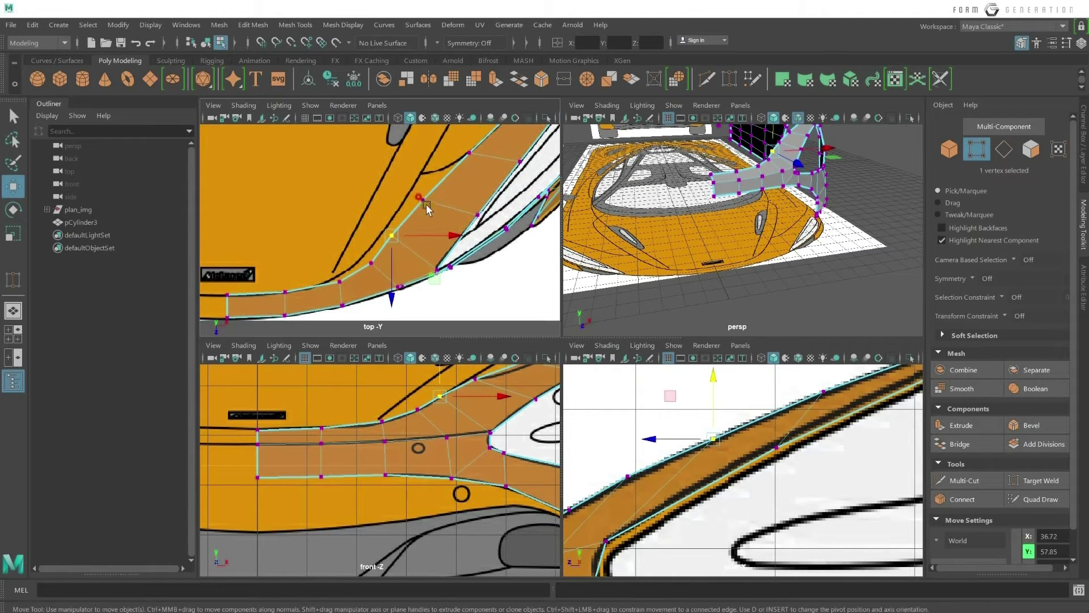
left_click(427, 210)
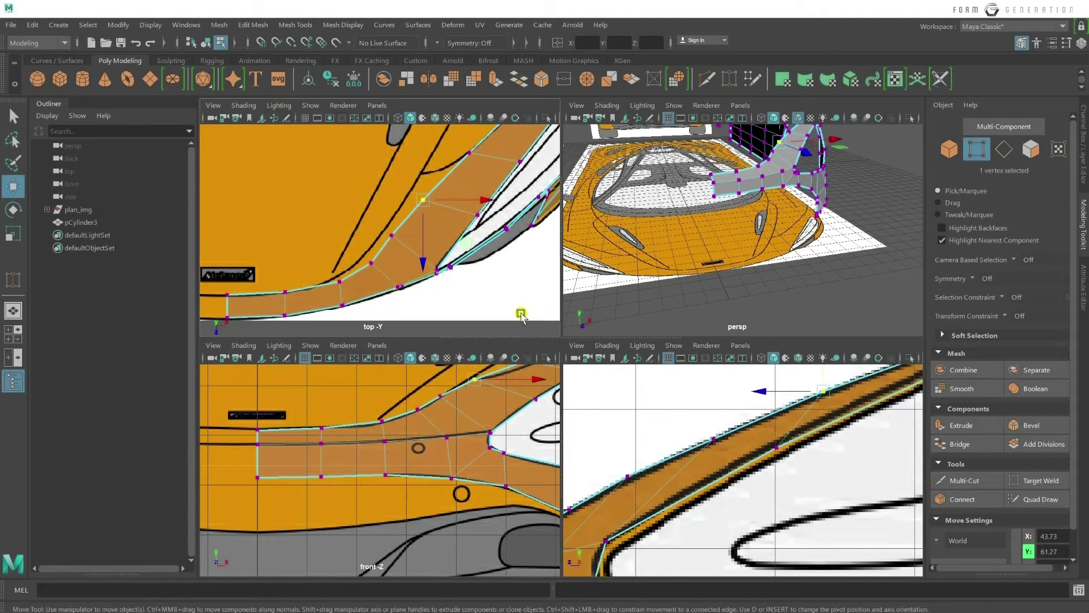
mouse_move(696, 417)
middle_mouse_down("alt")
mouse_move(775, 444)
mouse_move(716, 448)
mouse_move(728, 436)
middle_mouse_up("alt")
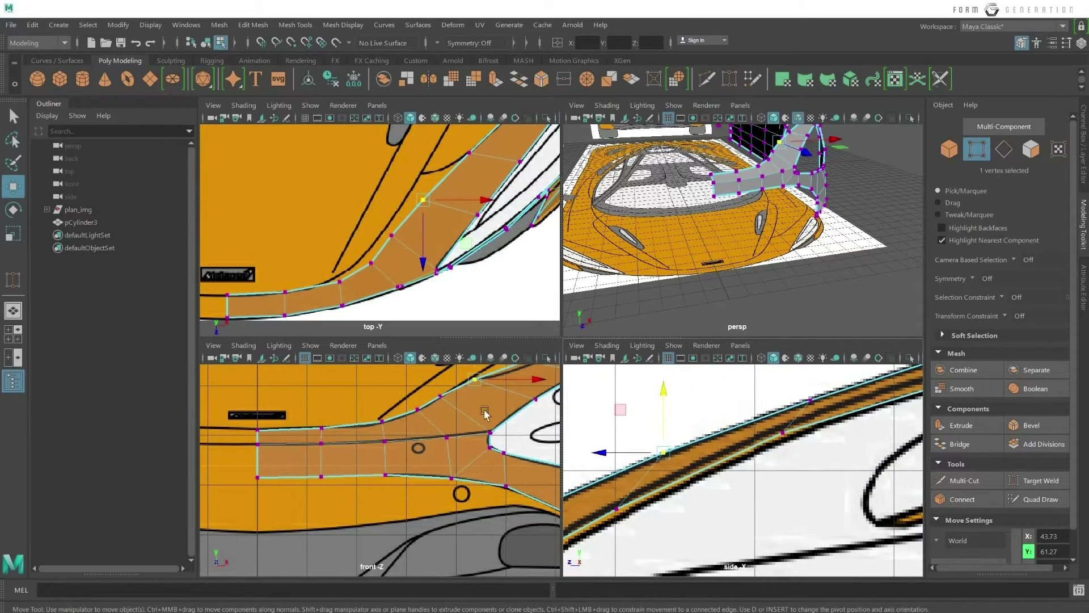
mouse_move(709, 238)
left_mouse_down("alt")
mouse_move(684, 255)
mouse_move(720, 239)
mouse_move(445, 528)
left_mouse_up("alt")
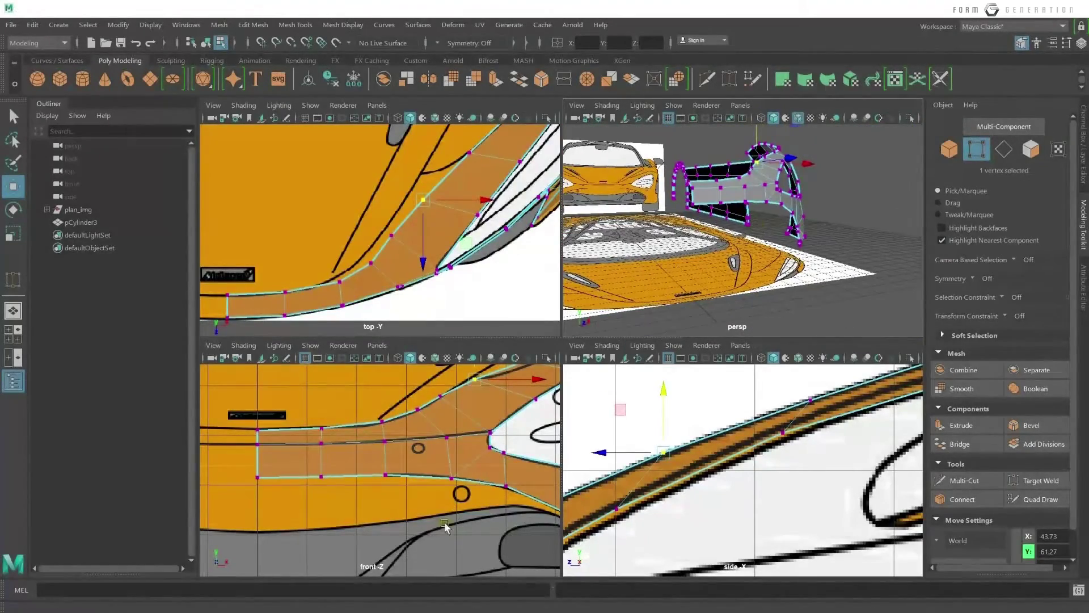
scroll(338, 485, "down", 2)
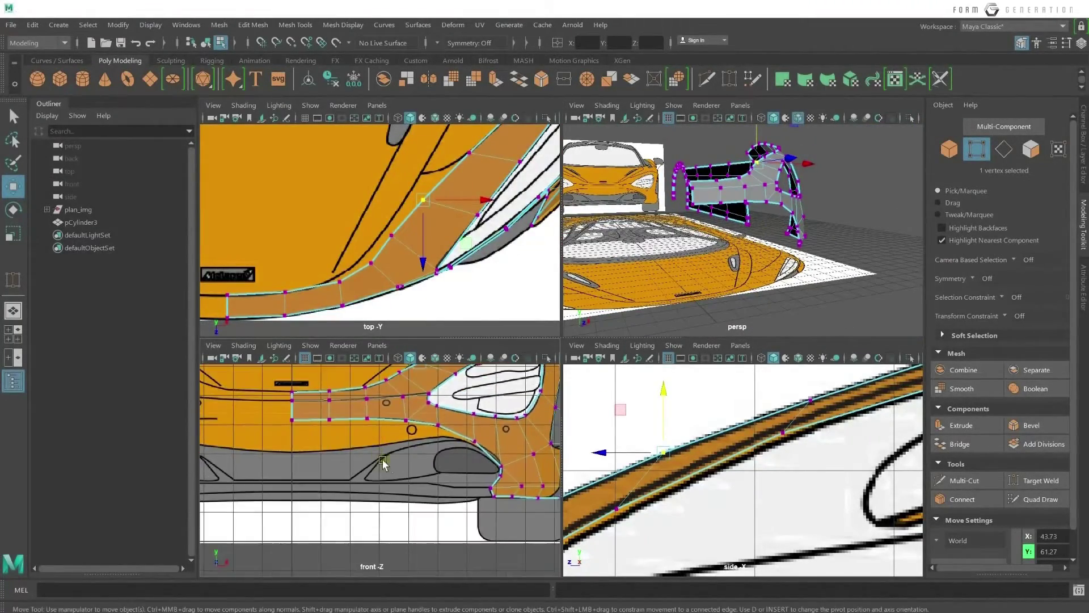
middle_click_drag(338, 485, 418, 459, "alt")
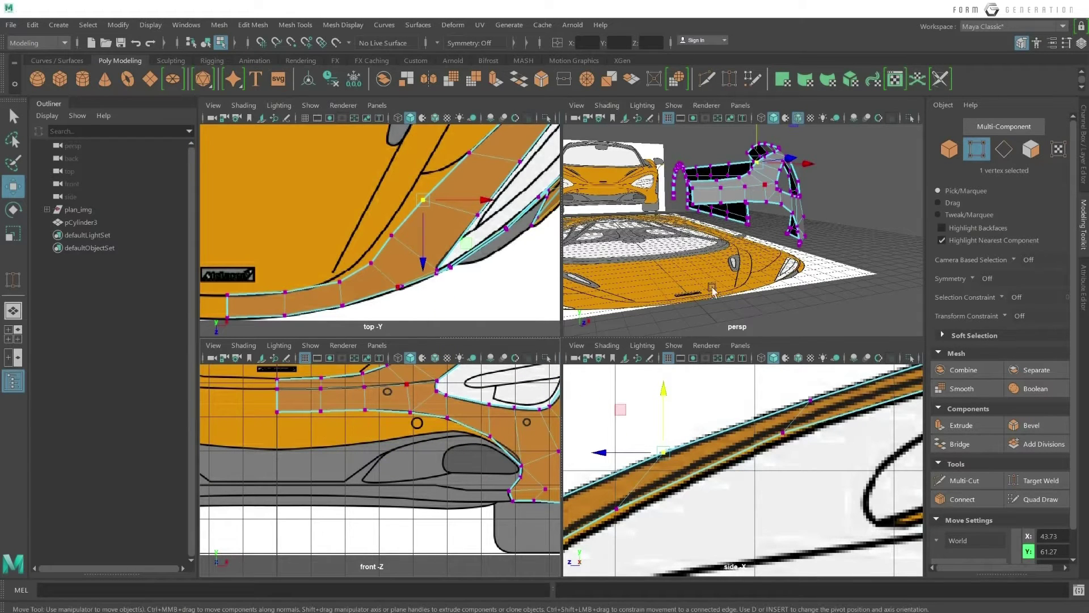
left_click_drag(713, 291, 738, 255, "alt")
scroll(738, 255, "up", 4)
scroll(745, 458, "down", 2)
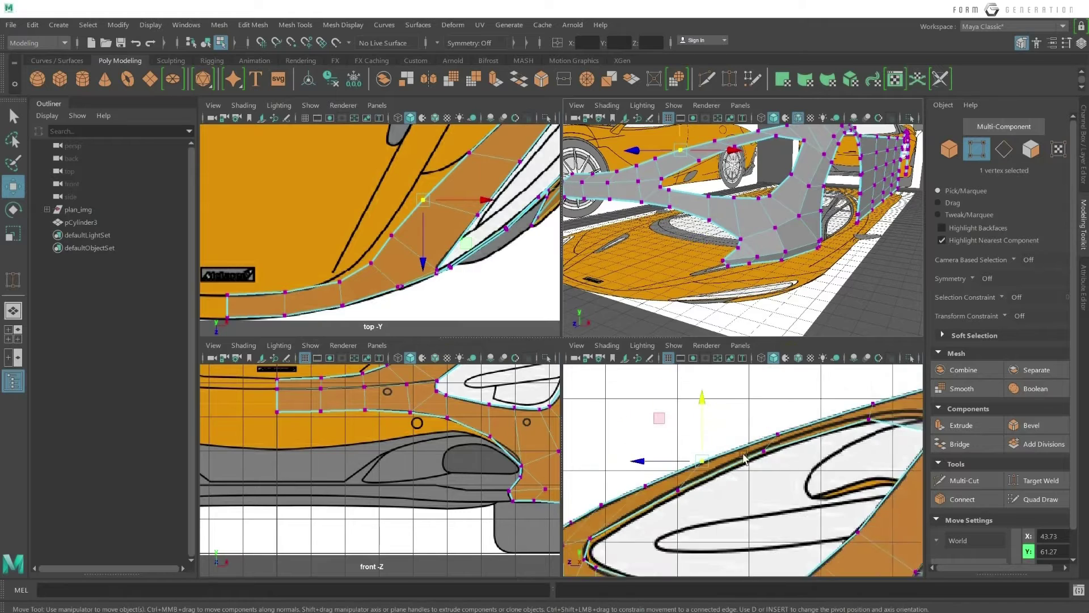
scroll(745, 458, "down", 2)
scroll(744, 458, "down", 2)
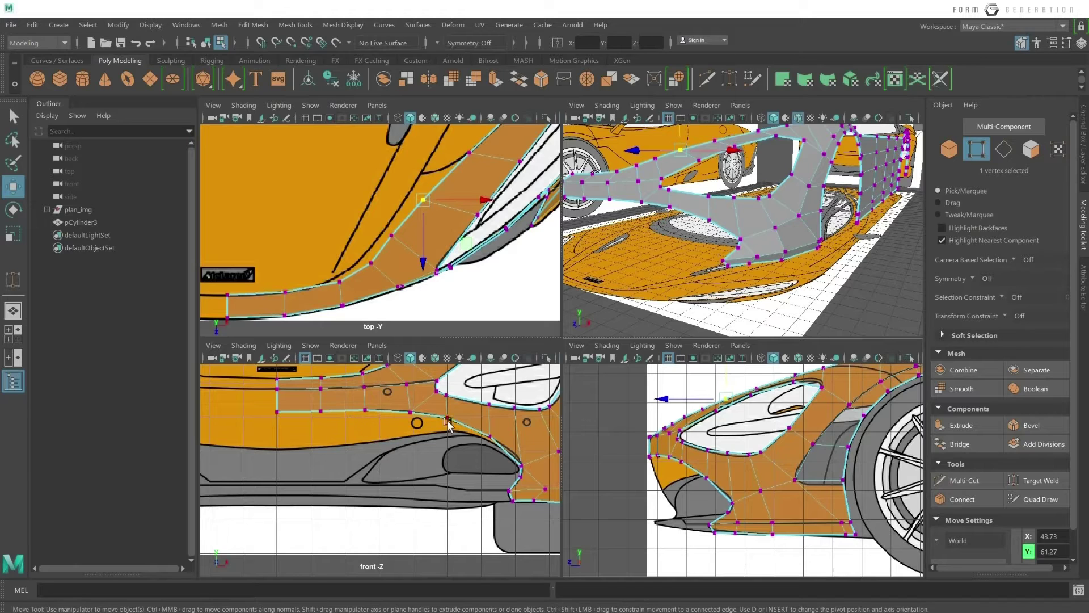
key("alt+Tab")
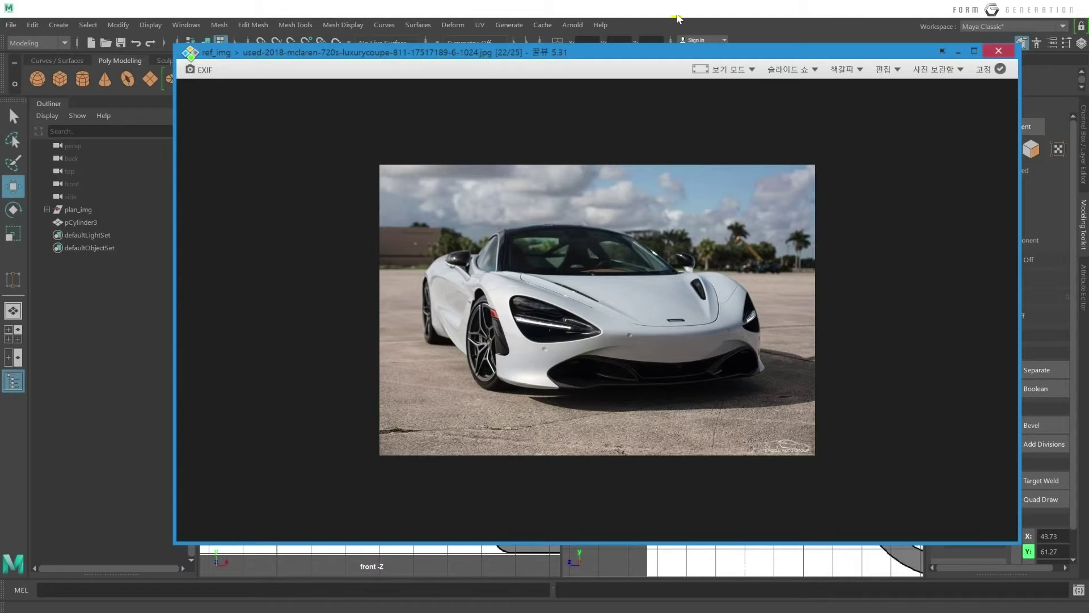
Close the McLaren reference photo in Honeyview with Escape.
key("Escape")
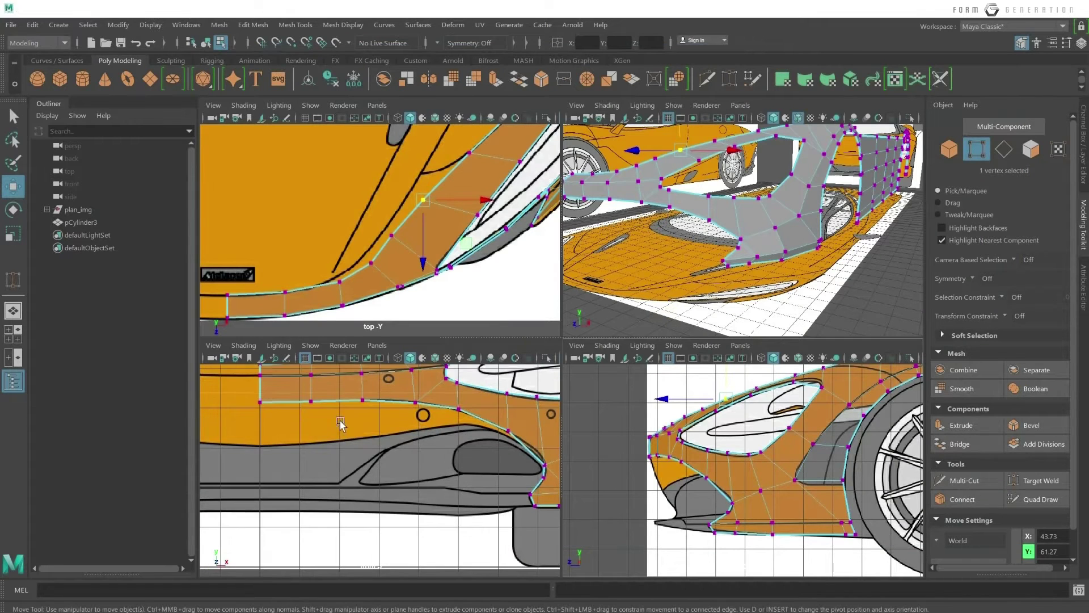
Select six edges along the bumper strip and Shift-drag them down to extrude a new row.
middle_click_drag(300, 425, 358, 434, "alt")
right_click(347, 299)
left_click(338, 276)
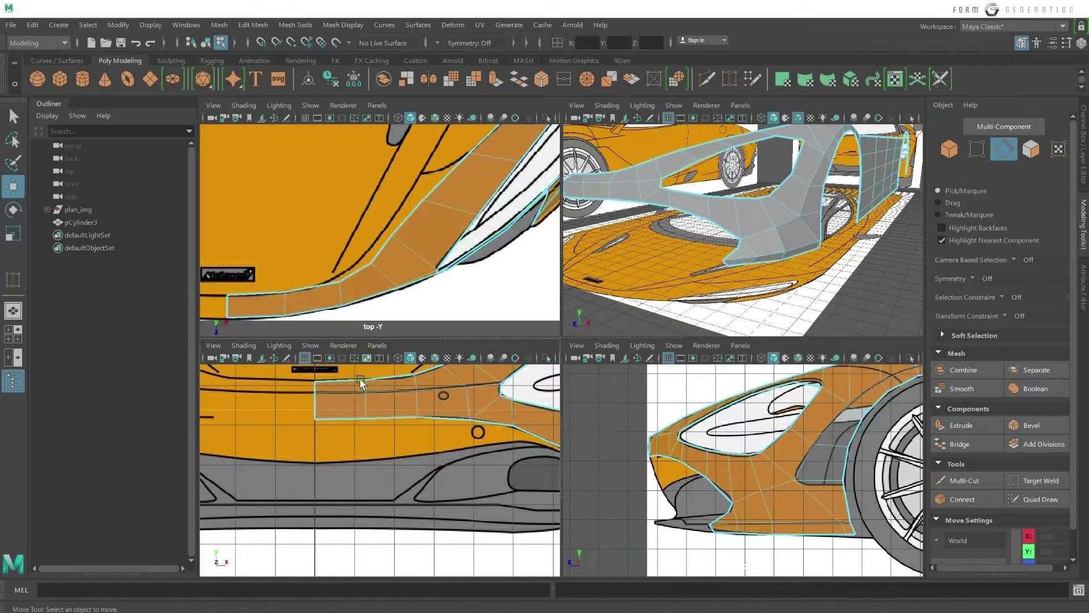
left_click(349, 418)
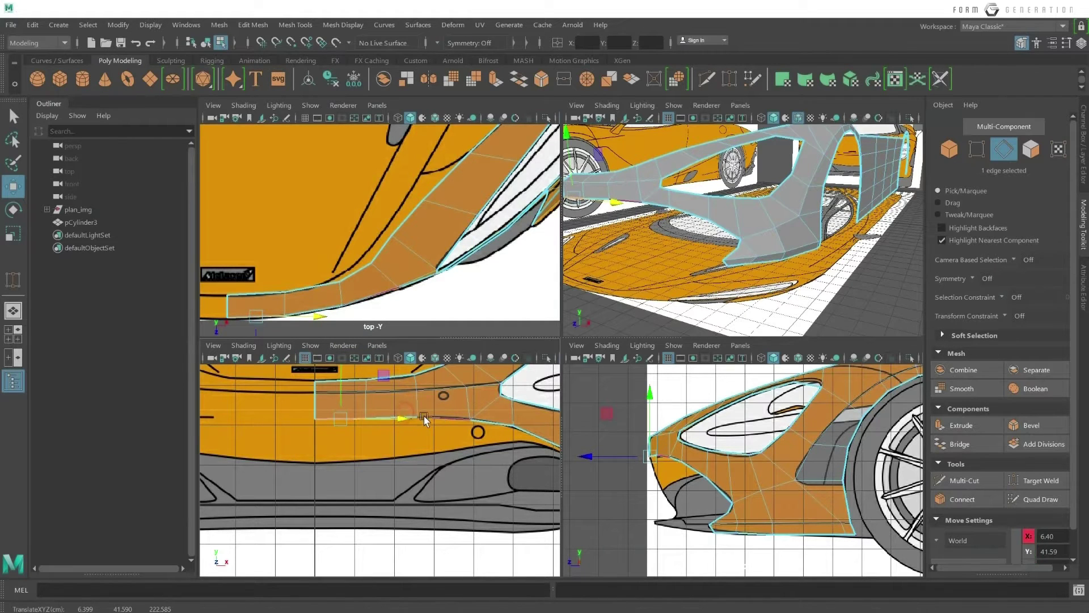
left_click(438, 421, "shift")
left_click(489, 417, "shift")
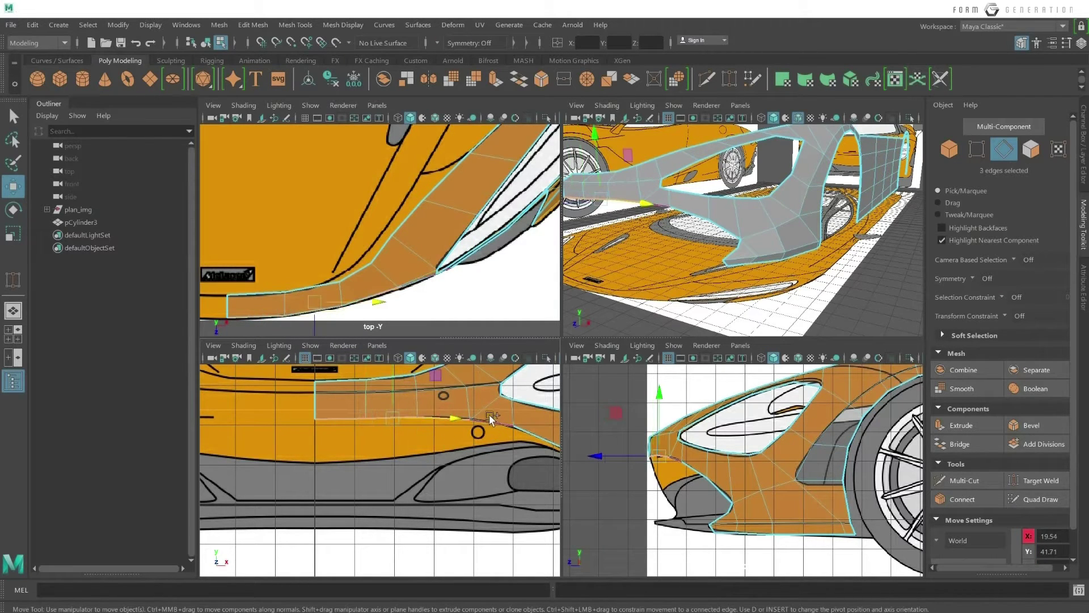
left_click(500, 422, "shift")
left_click(539, 434, "shift")
middle_click_drag(512, 442, 455, 425, "alt")
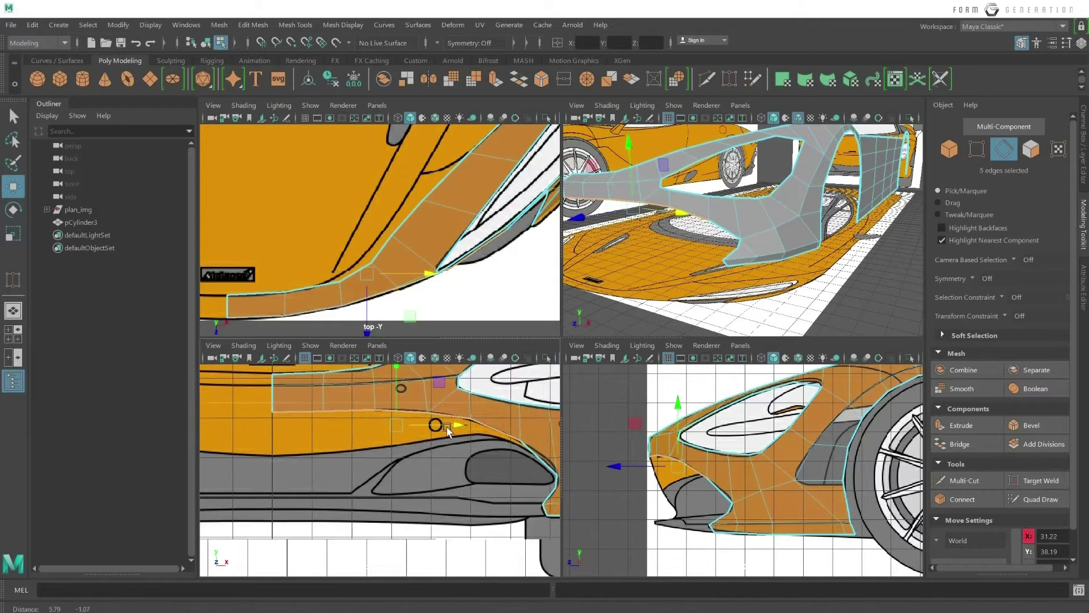
left_click(516, 440, "shift")
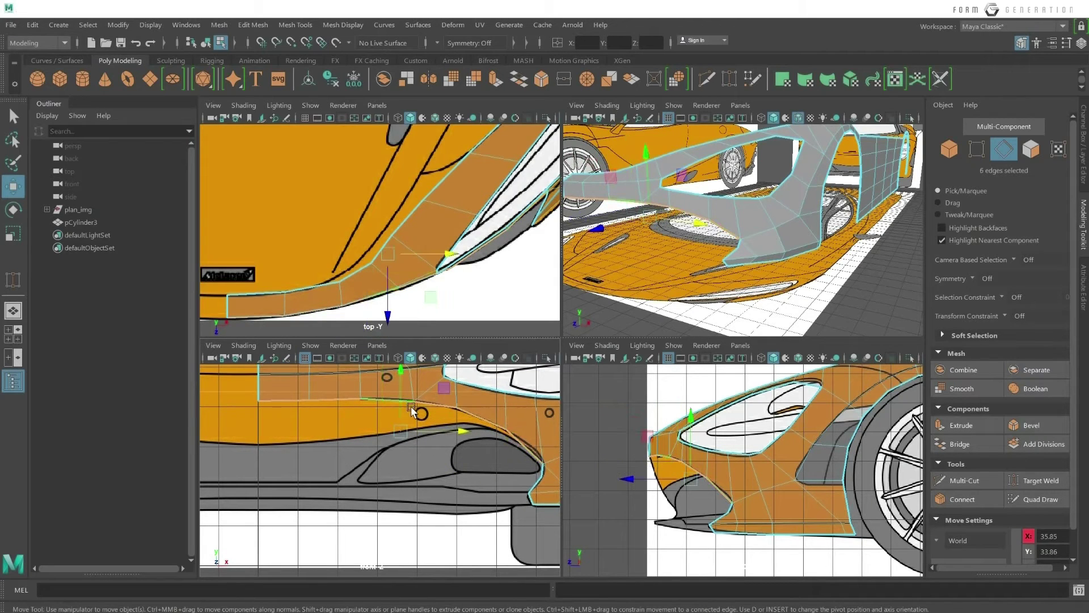
left_click_drag(401, 437, 401, 412, "shift")
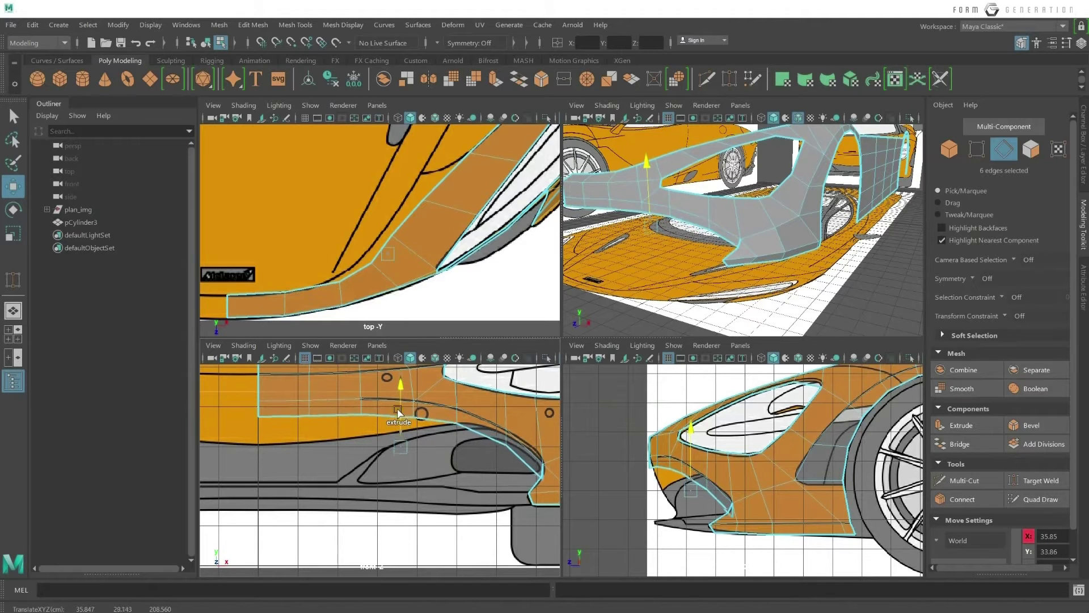
In vertex mode, lower three vertices of the new row onto the reference line.
right_click(299, 299)
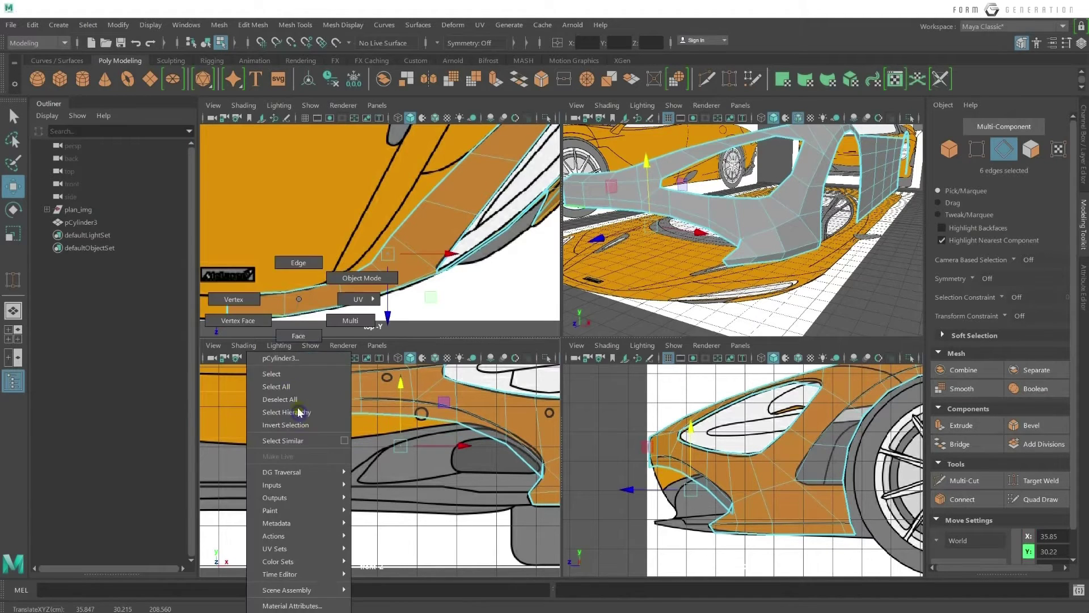
left_click(233, 299)
left_click(259, 415)
middle_click_drag(270, 393, 297, 410, "alt")
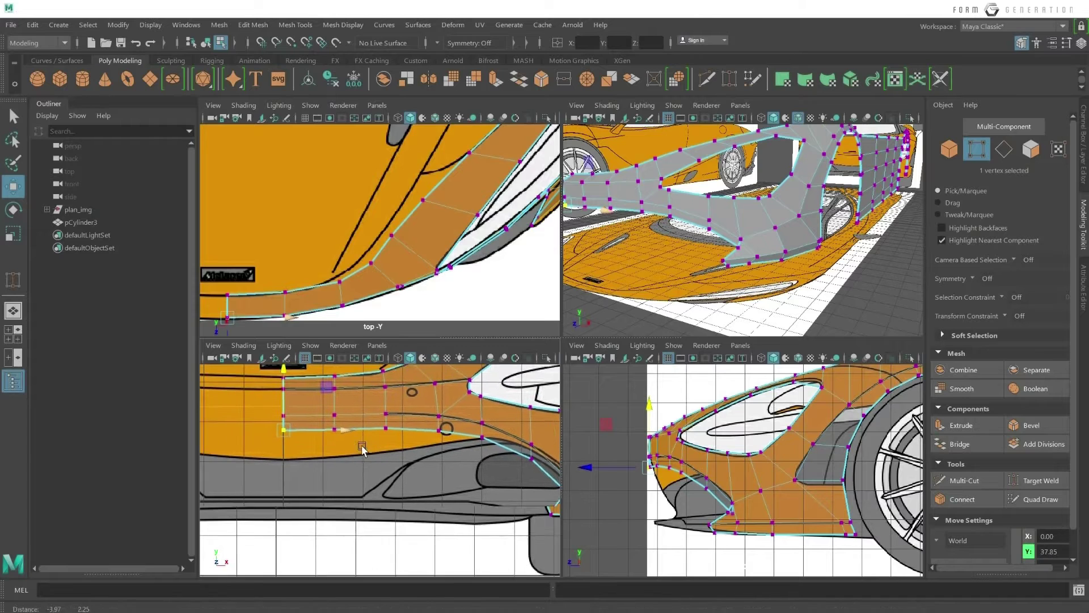
left_click(333, 430, "shift")
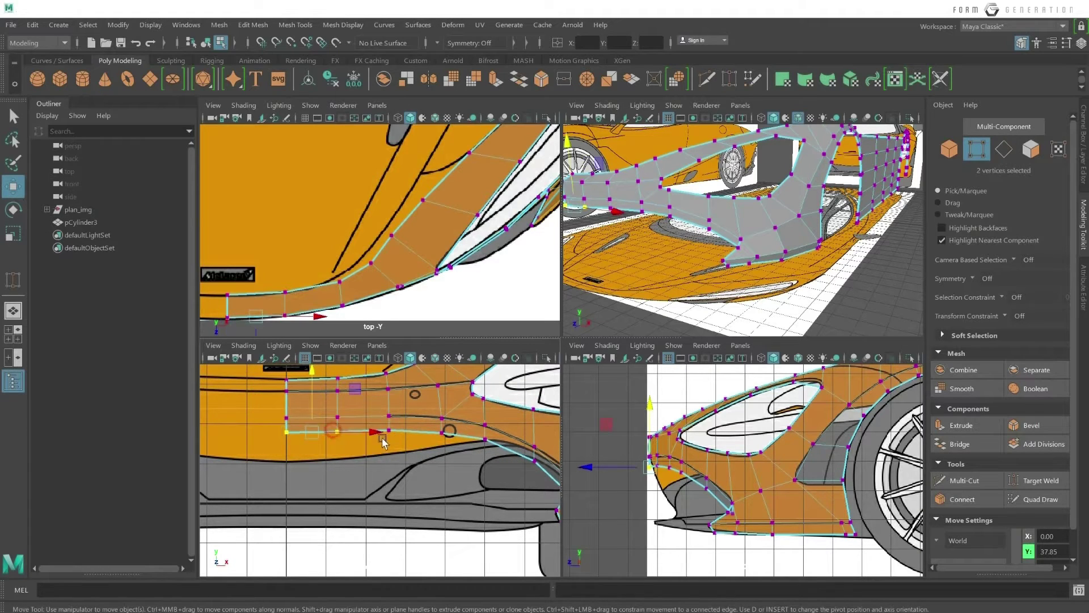
left_click(363, 431, "shift")
left_click_drag(337, 403, 337, 431)
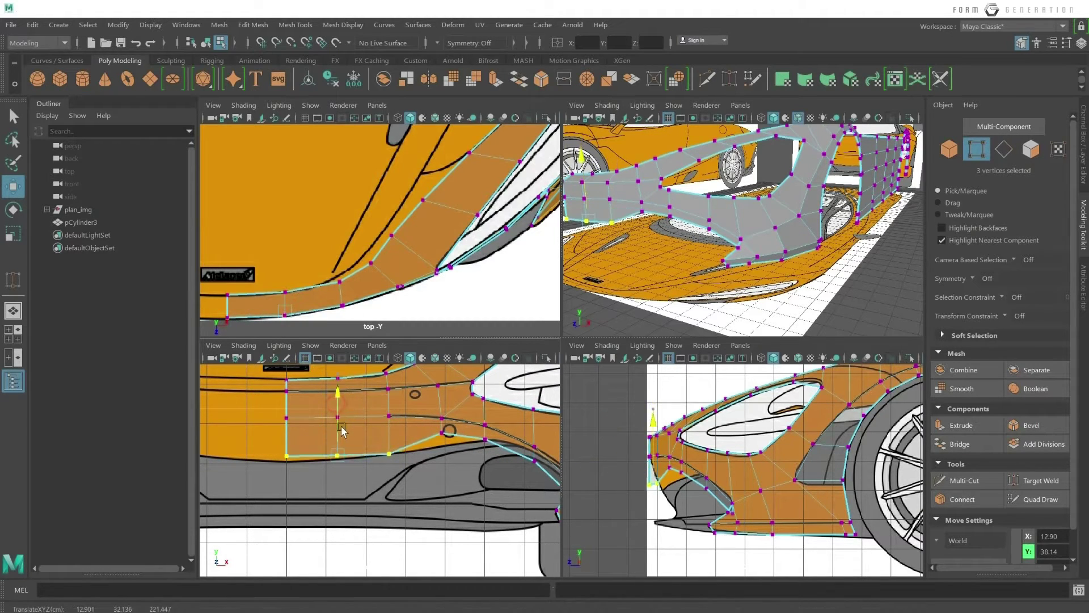
Slide those three vertices sideways to fit the side profile.
scroll(626, 498, "up", 4)
scroll(626, 498, "up", 3)
scroll(626, 497, "up", 3)
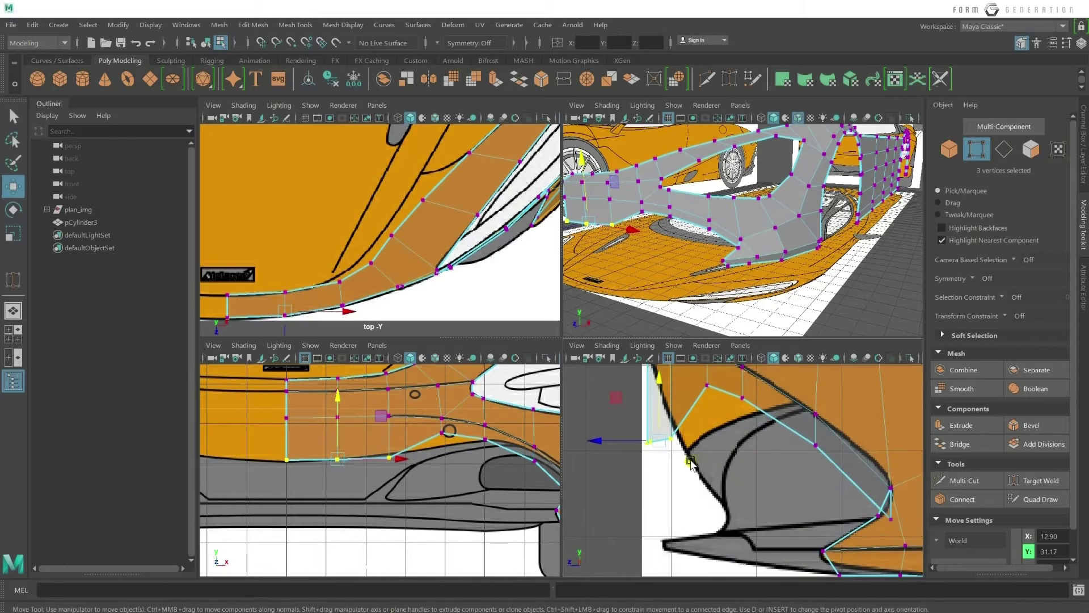
scroll(620, 489, "up", 2)
scroll(613, 481, "up", 3)
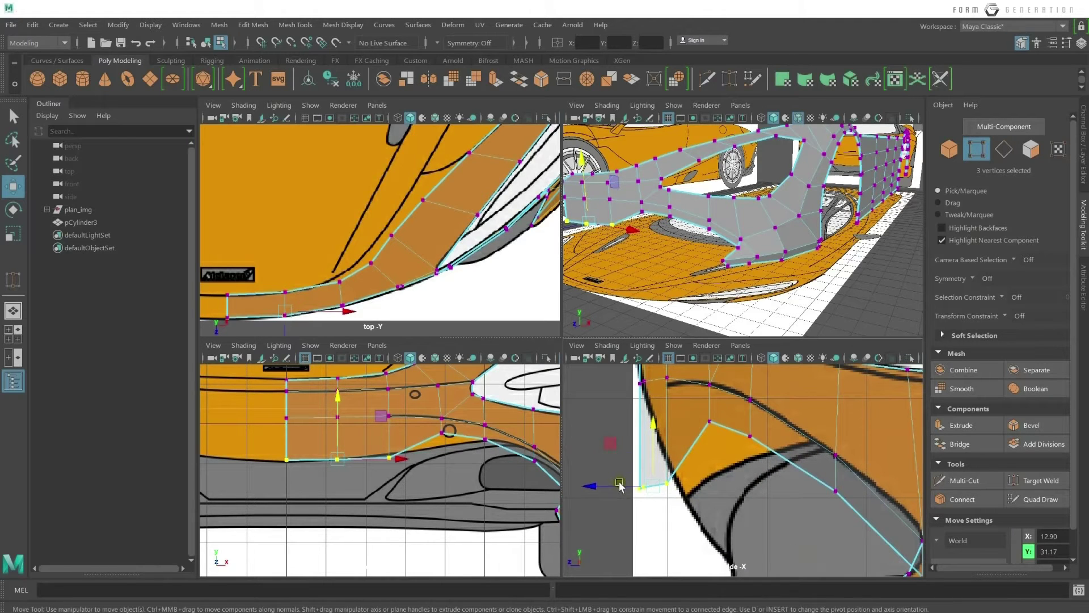
left_click_drag(620, 489, 695, 488)
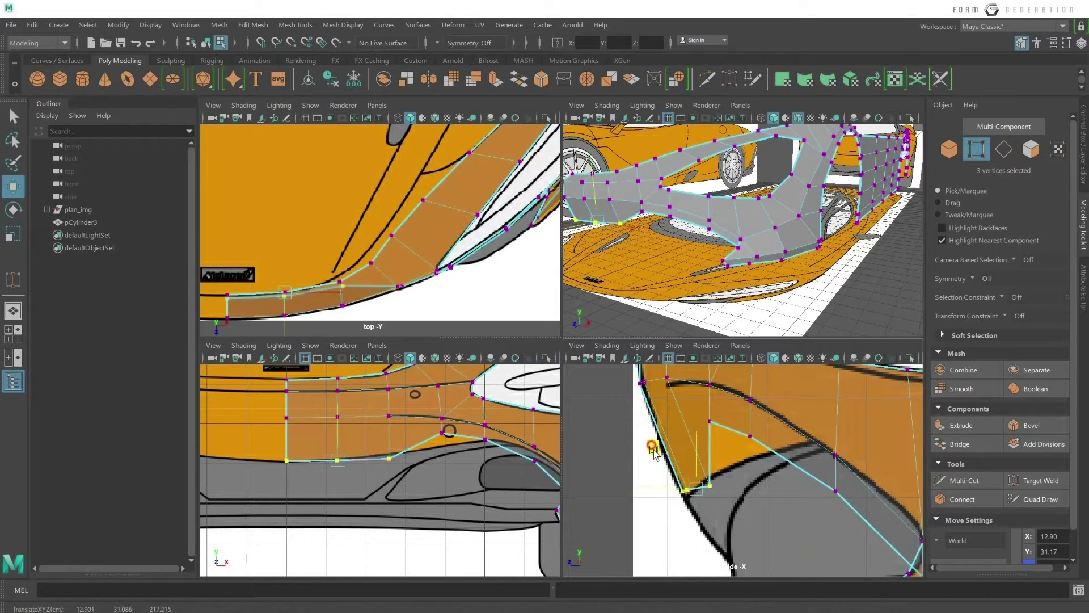
Reposition vertices further along the row to match the side-profile reference curve.
left_click(341, 486)
left_click(337, 463)
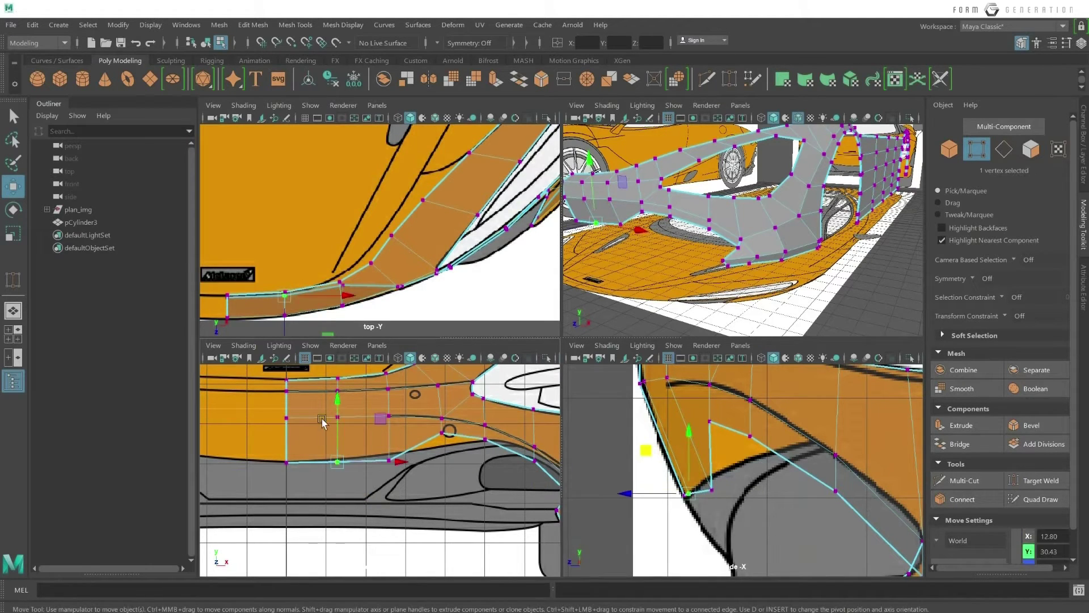
left_click(389, 459)
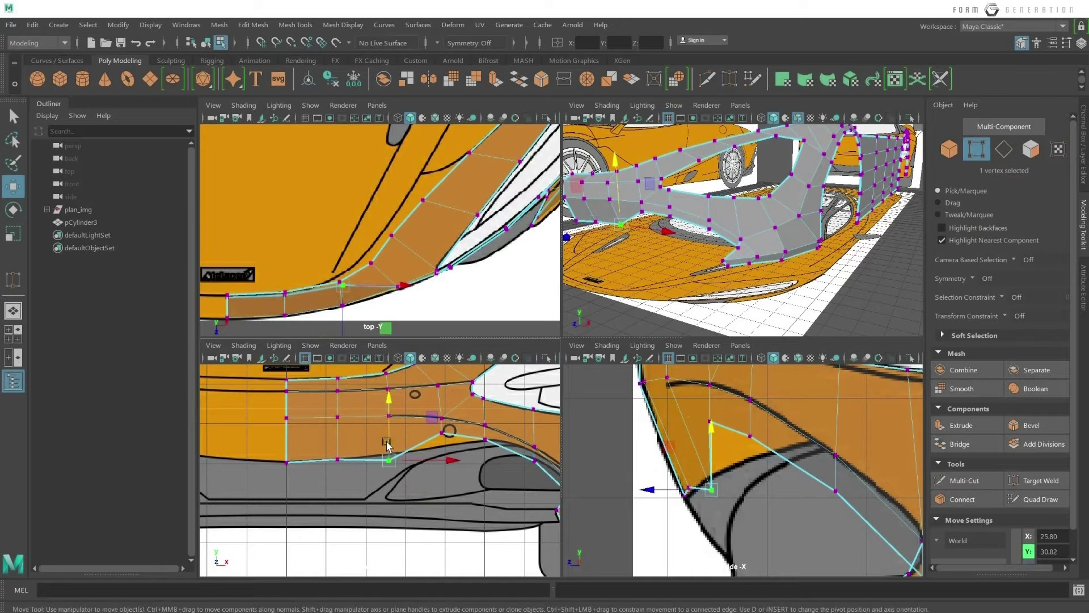
left_click(442, 432)
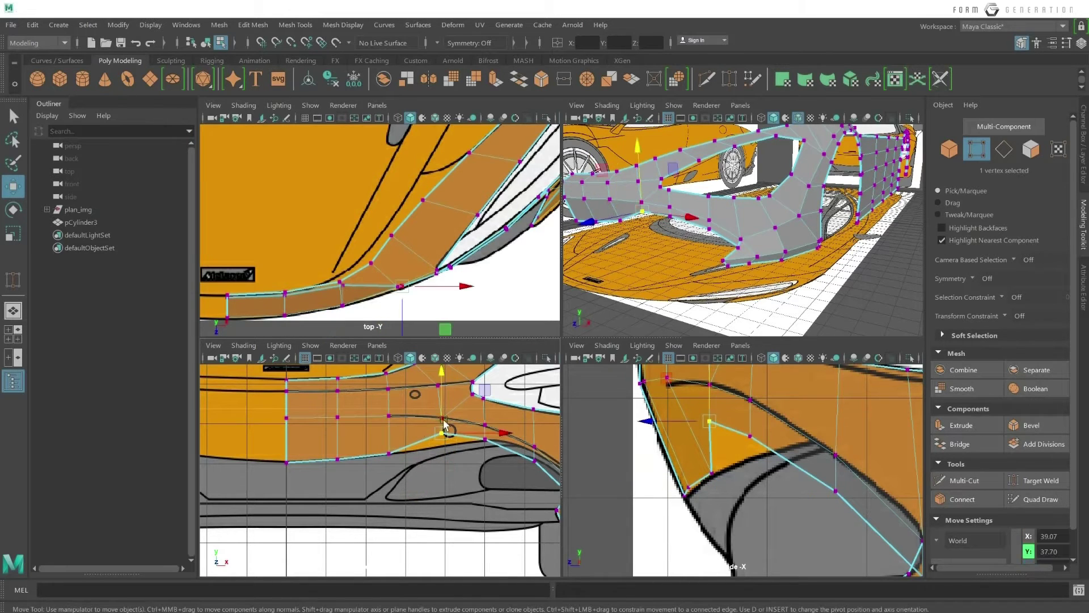
left_click_drag(443, 416, 449, 431)
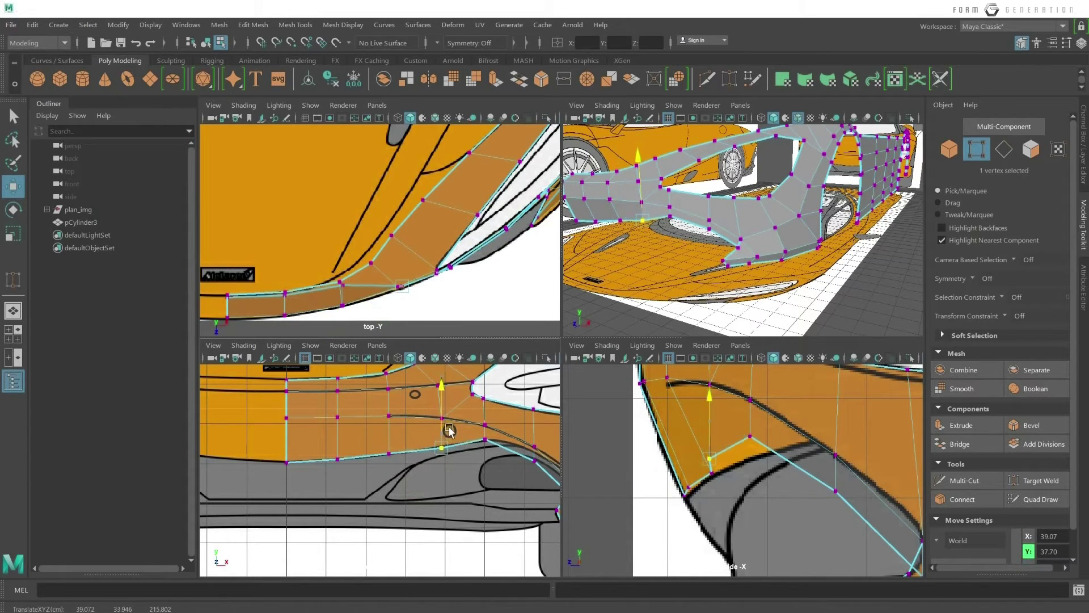
key("ctrl+z")
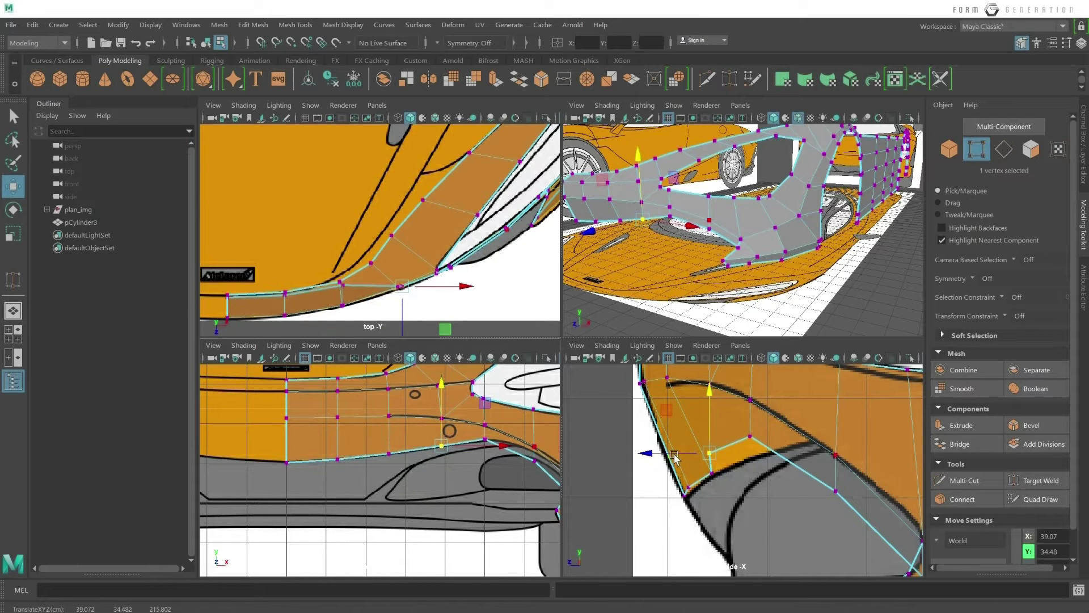
left_click(750, 436, "shift")
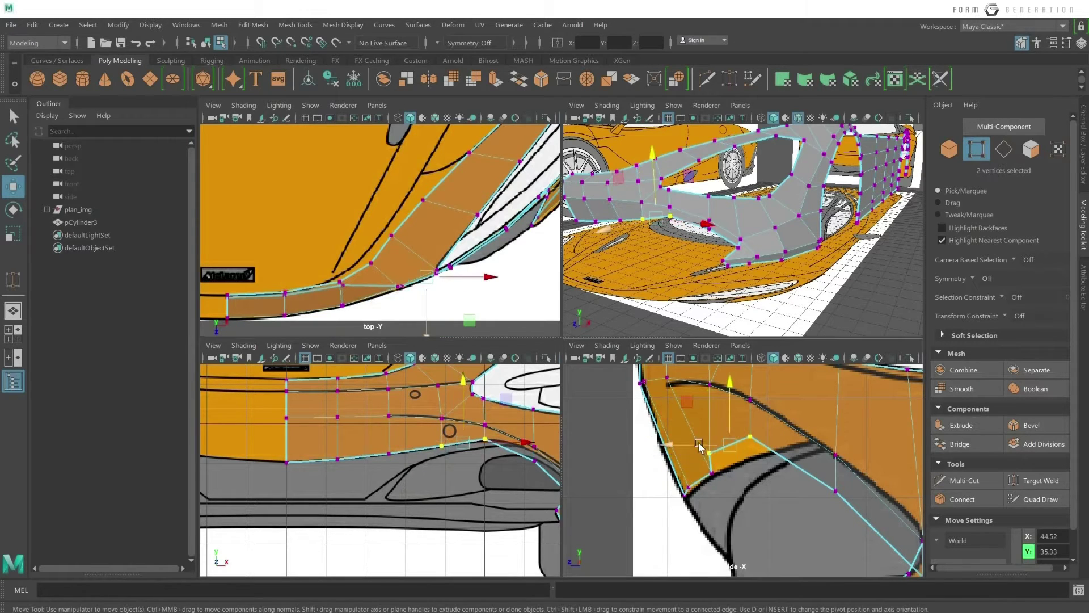
middle_click_drag(707, 448, 752, 456)
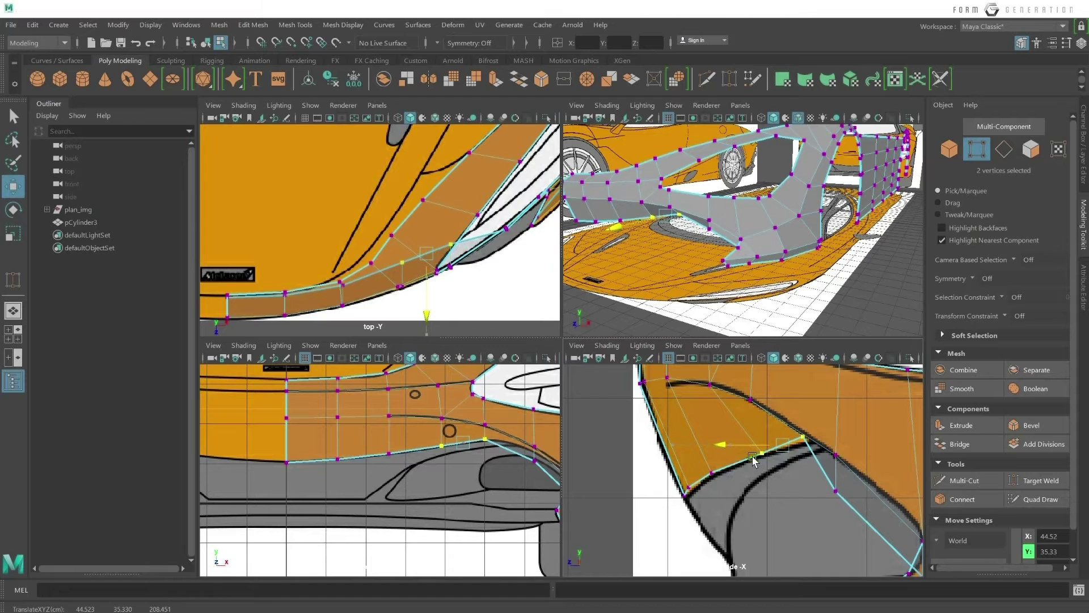
left_click(808, 440)
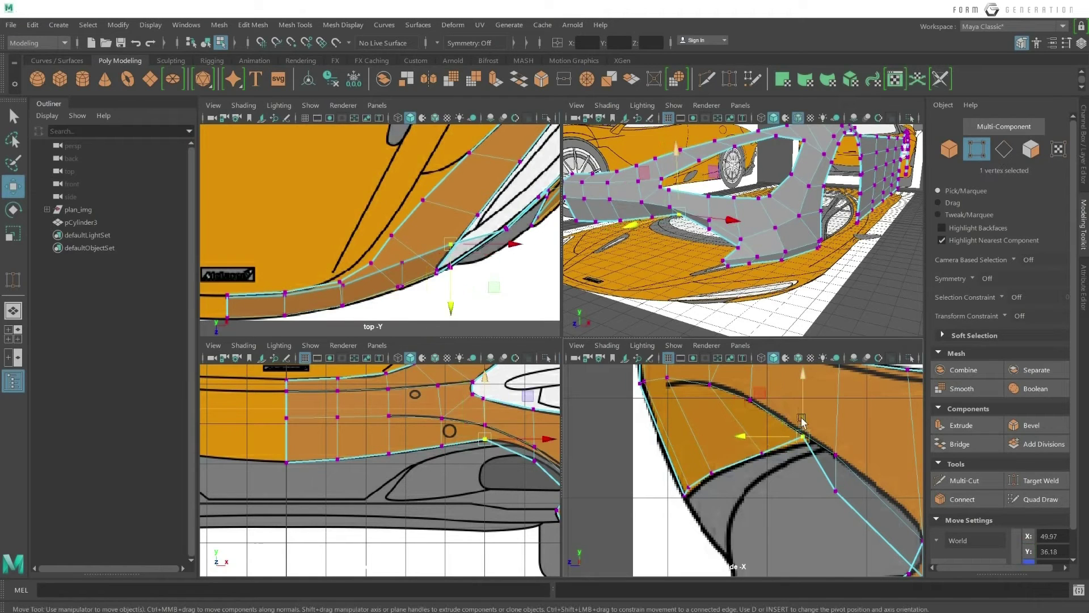
middle_click_drag(808, 440, 787, 440)
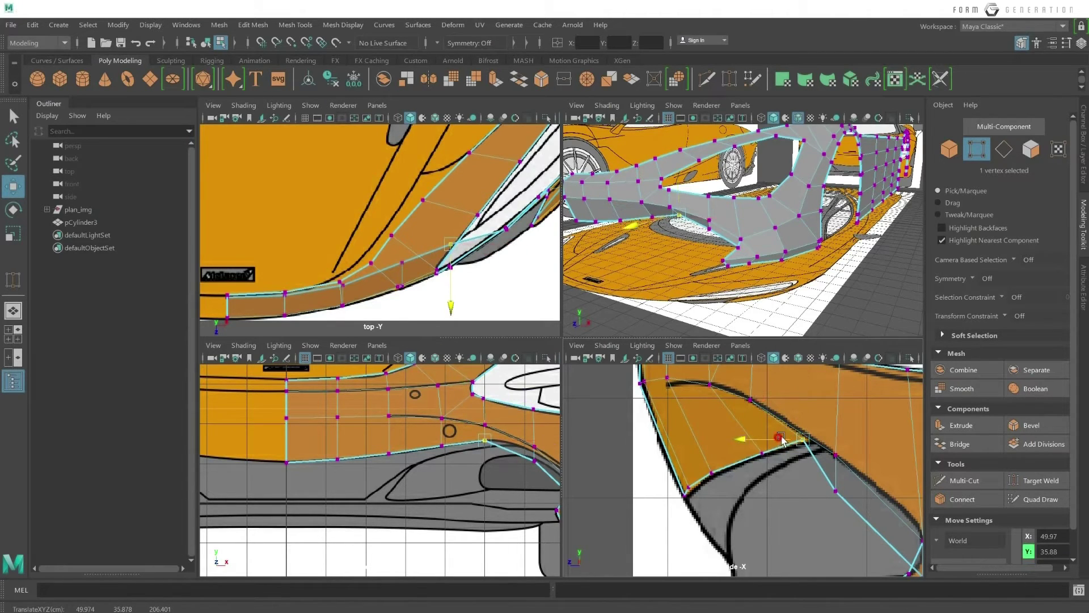
Raise the vertex at the strip's nose end in perspective to close the gap.
left_click_drag(746, 221, 773, 238, "alt")
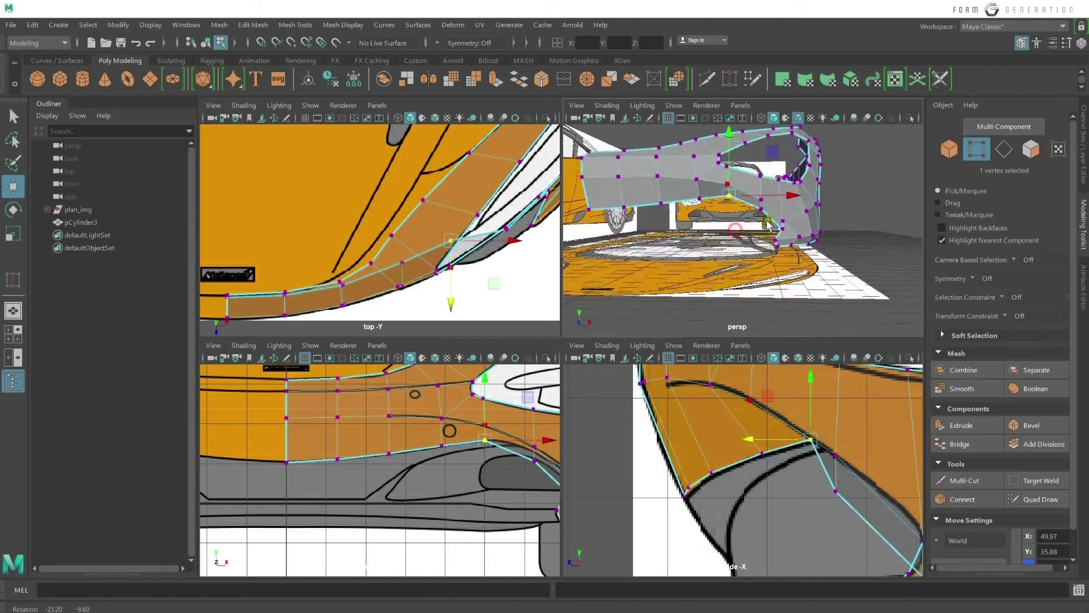
left_click_drag(730, 216, 791, 224, "alt")
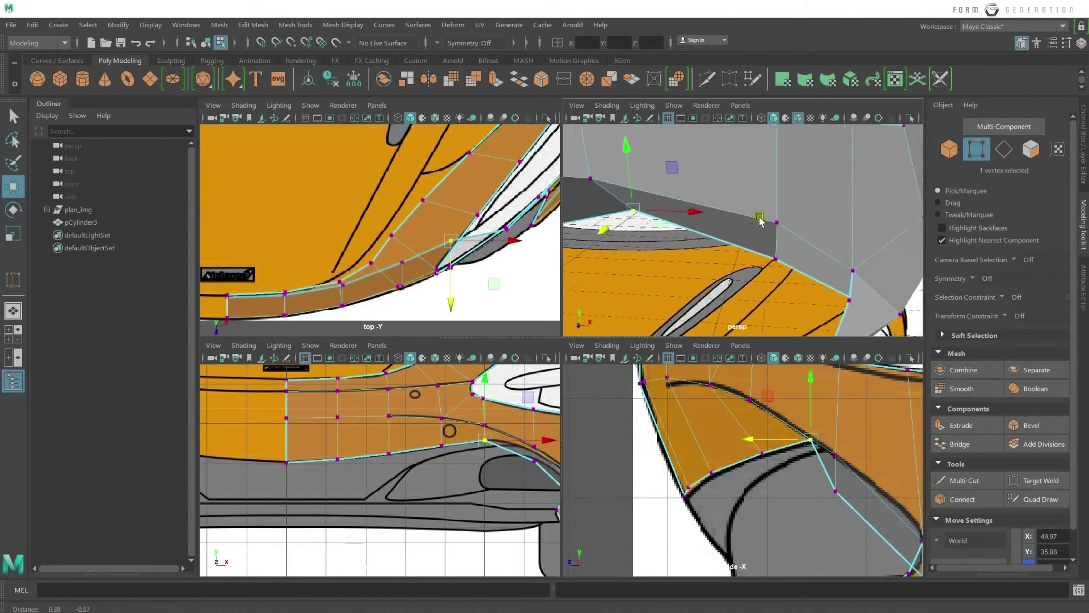
left_click(796, 220)
key("f")
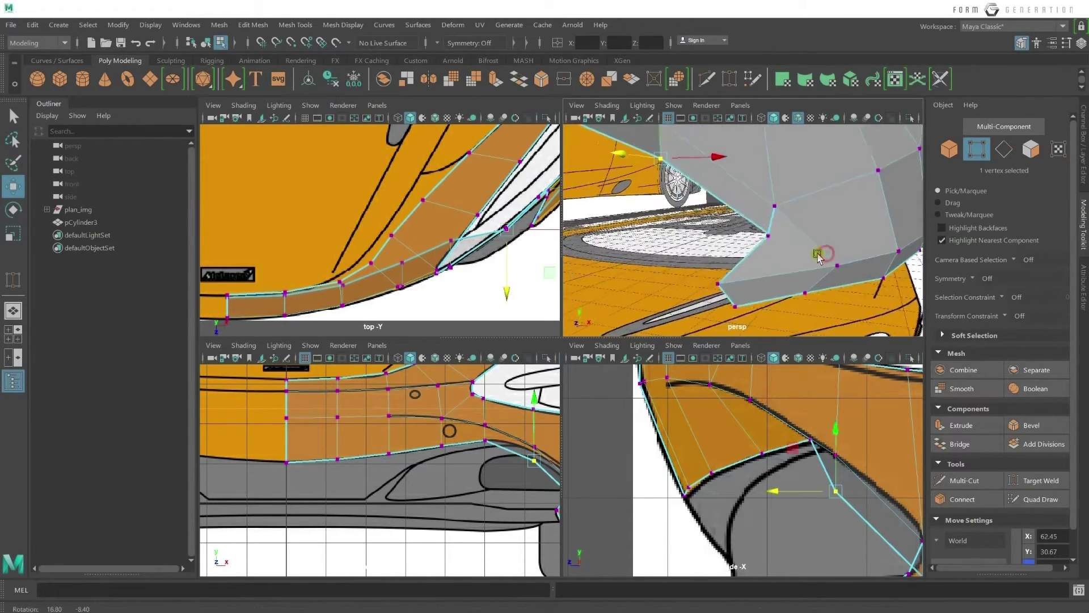
left_click_drag(745, 209, 752, 160)
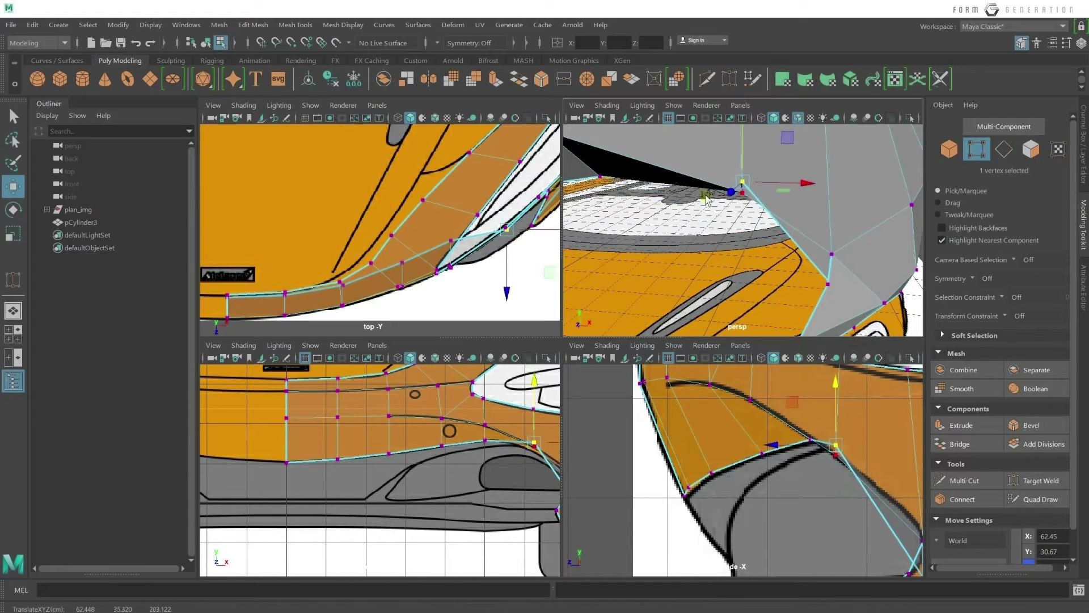
scroll(752, 160, "down", 5)
mouse_move(753, 160)
left_mouse_down("alt")
mouse_move(779, 227)
mouse_move(594, 291)
mouse_move(752, 290)
left_mouse_up("alt")
In a maximized perspective view, adjust the heights of the two wall-edge vertices.
key("space")
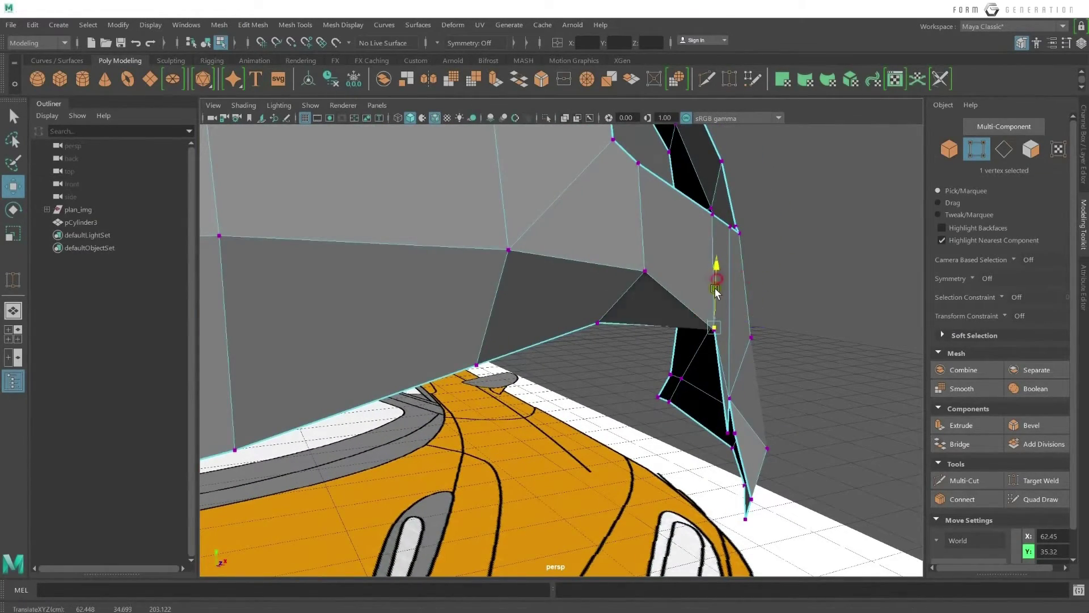
mouse_move(721, 278)
left_mouse_down()
mouse_move(736, 335)
mouse_move(714, 329)
left_mouse_up()
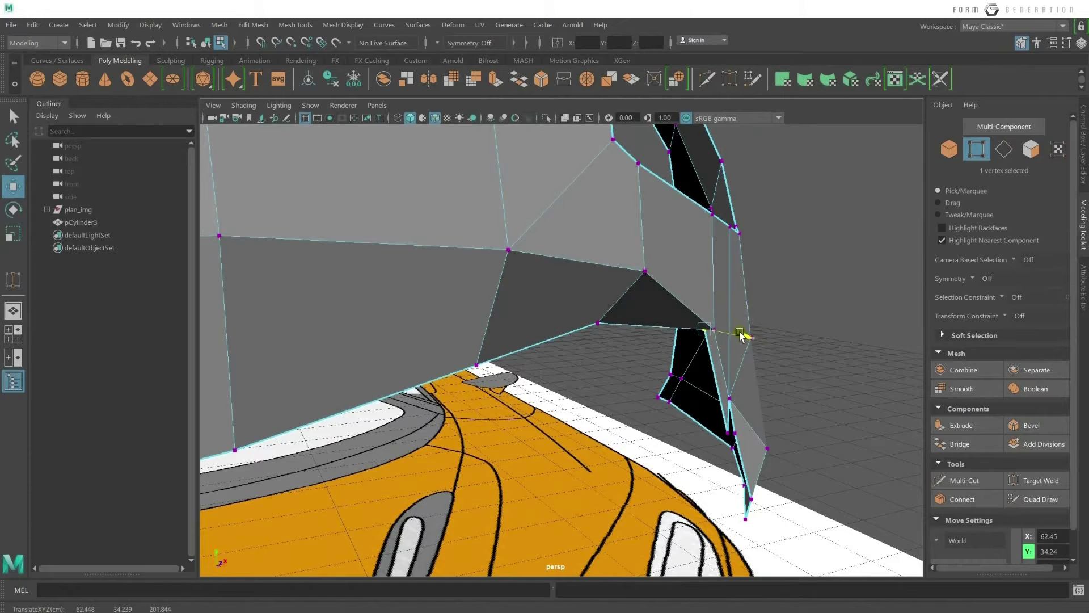
left_click(727, 390)
mouse_move(729, 394)
left_mouse_down()
mouse_move(724, 405)
mouse_move(800, 393)
left_mouse_up()
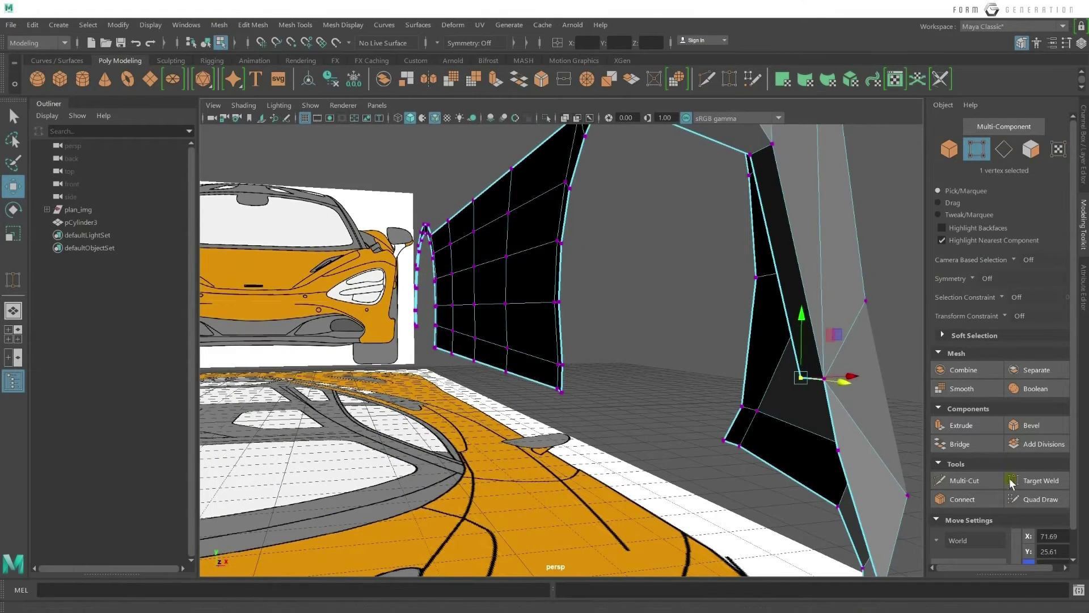
Target-weld the stray vertex onto its neighbouring vertex.
left_click(1032, 480)
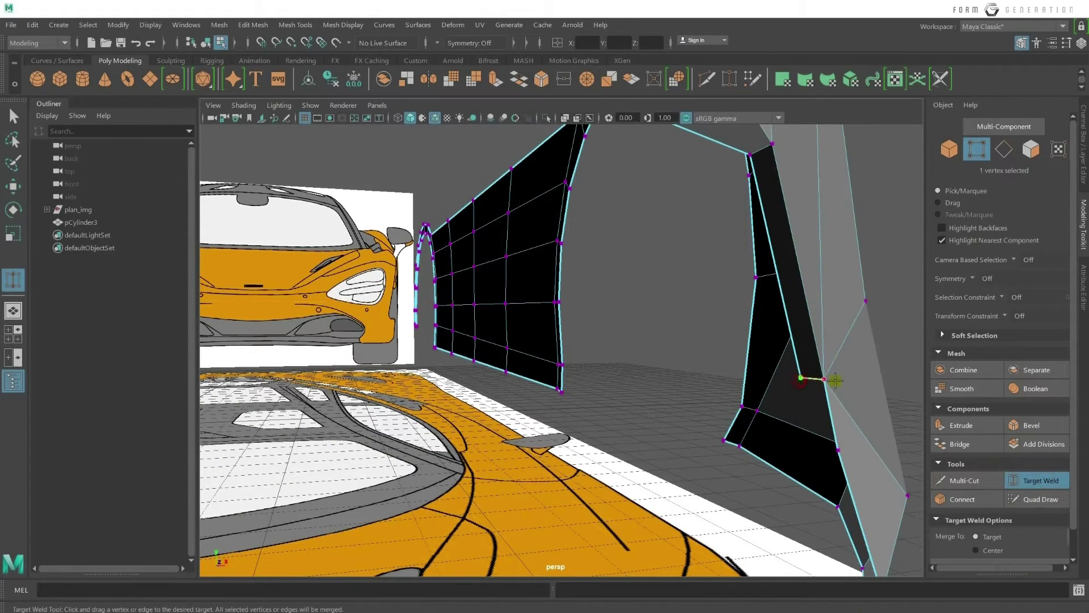
left_click_drag(835, 380, 834, 379)
mouse_move(756, 291)
left_mouse_down("alt")
mouse_move(753, 315)
mouse_move(747, 290)
left_mouse_up("alt")
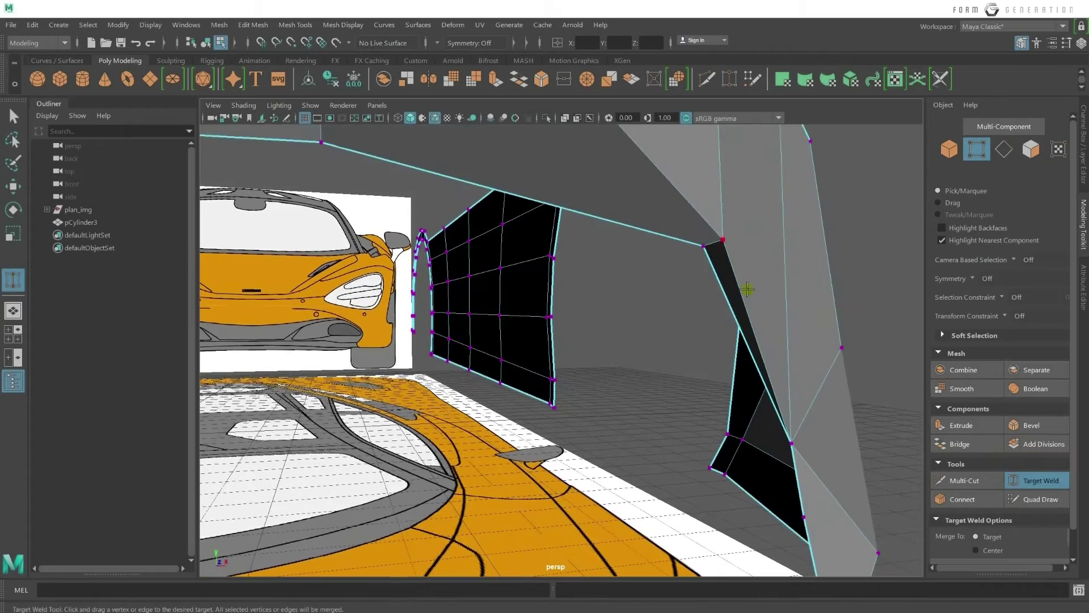
key("q")
Select and frame a wall vertex, then orbit to compare it with the references.
left_click(703, 248)
key("f")
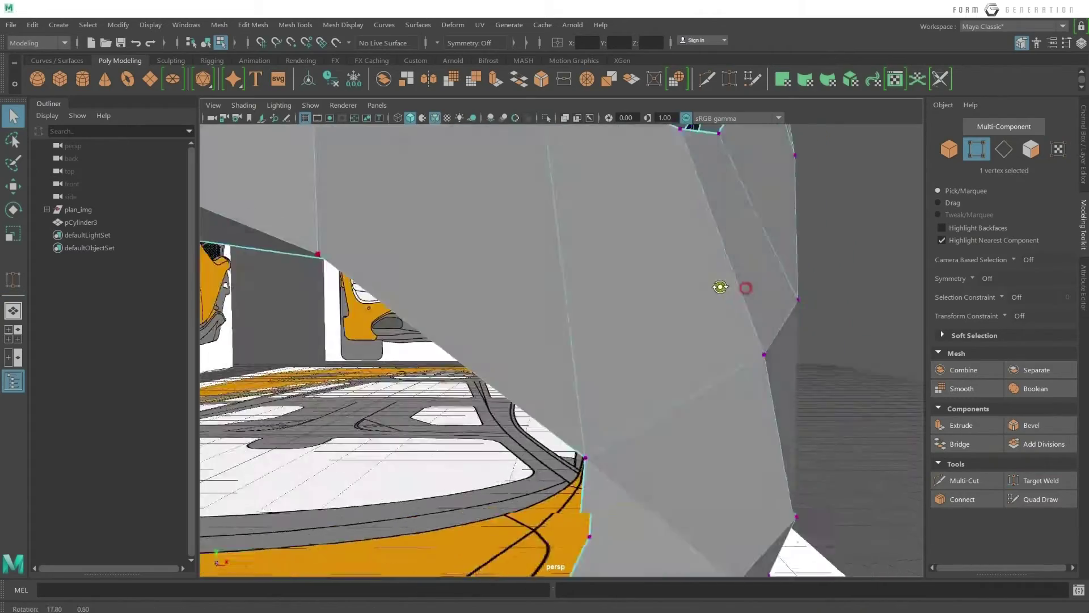
right_click_drag(668, 306, 503, 306, "alt")
mouse_move(504, 306)
left_mouse_down("alt")
mouse_move(645, 306)
mouse_move(629, 301)
mouse_move(649, 296)
mouse_move(588, 285)
mouse_move(606, 315)
left_mouse_up("alt")
key("w")
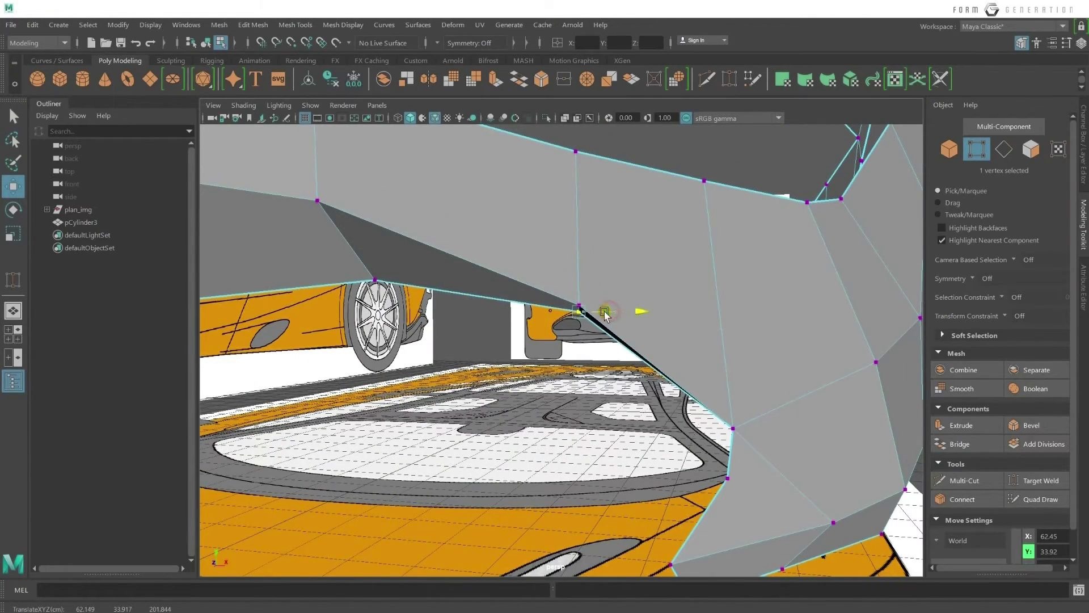
right_click_drag(605, 315, 567, 284, "alt")
mouse_move(567, 284)
left_mouse_down("alt")
mouse_move(518, 267)
mouse_move(591, 272)
mouse_move(563, 243)
mouse_move(669, 315)
mouse_move(681, 309)
mouse_move(586, 309)
mouse_move(630, 309)
mouse_move(688, 270)
mouse_move(645, 316)
mouse_move(652, 309)
mouse_move(635, 312)
mouse_move(656, 311)
mouse_move(589, 319)
mouse_move(539, 369)
left_mouse_up("alt")
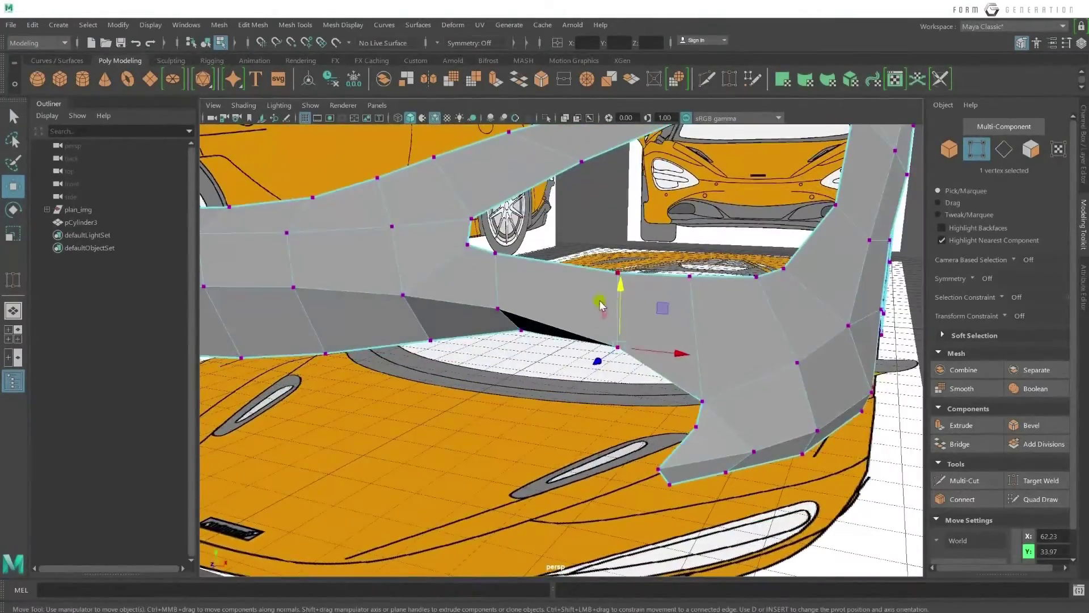
In the maximized front view, lower the vertex onto the reference line.
key("space")
key("space")
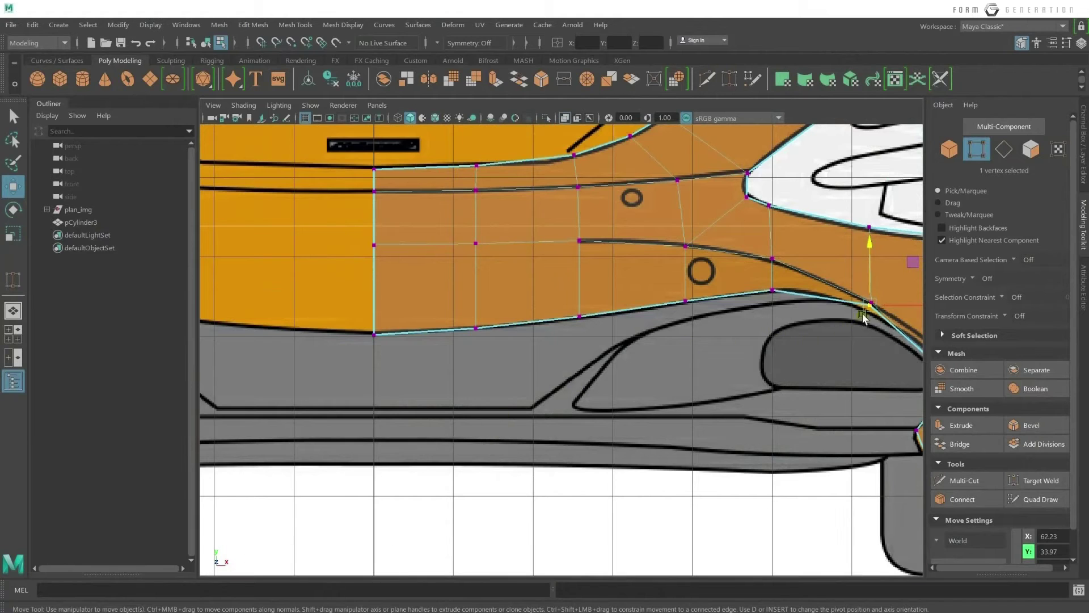
left_click_drag(868, 279, 868, 318)
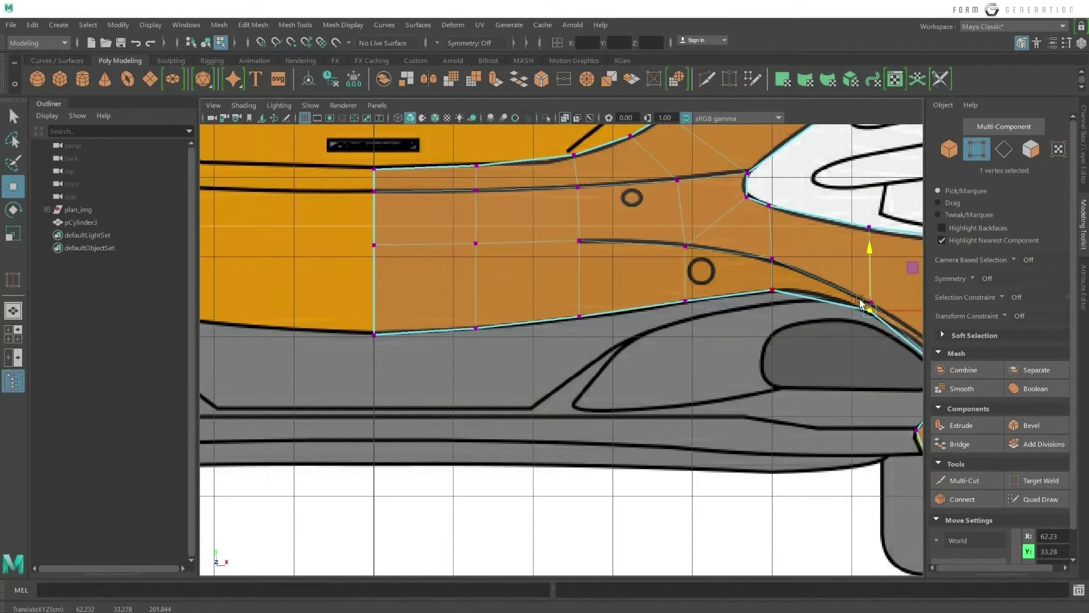
middle_click_drag(919, 351, 797, 354, "alt")
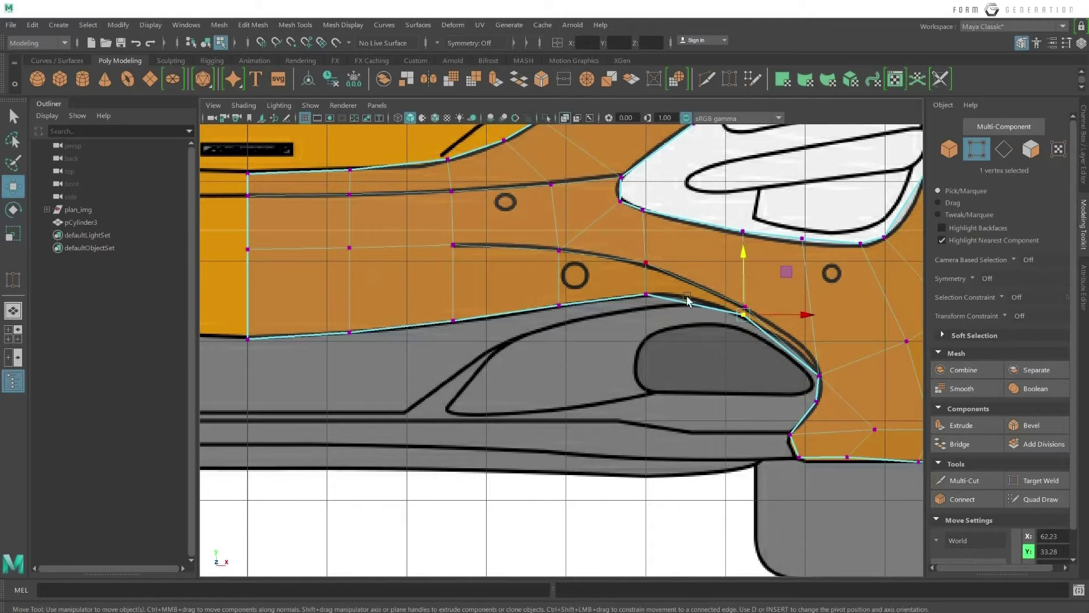
scroll(645, 283, "down", 1)
scroll(652, 289, "down", 1)
key("space")
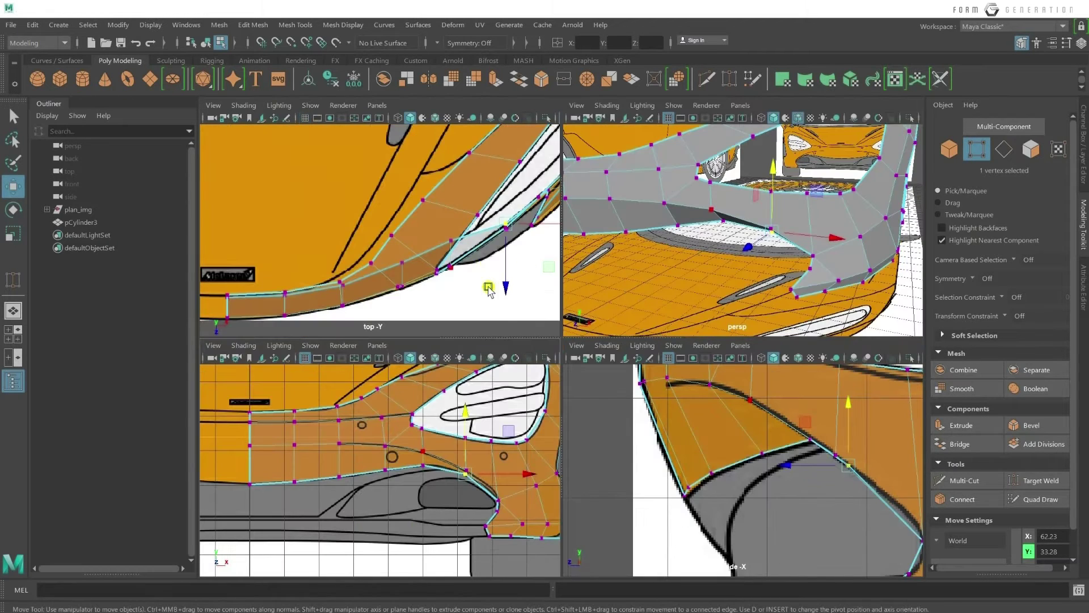
Move the vertex by the headlight edge onto the headlight outline.
left_click(386, 448)
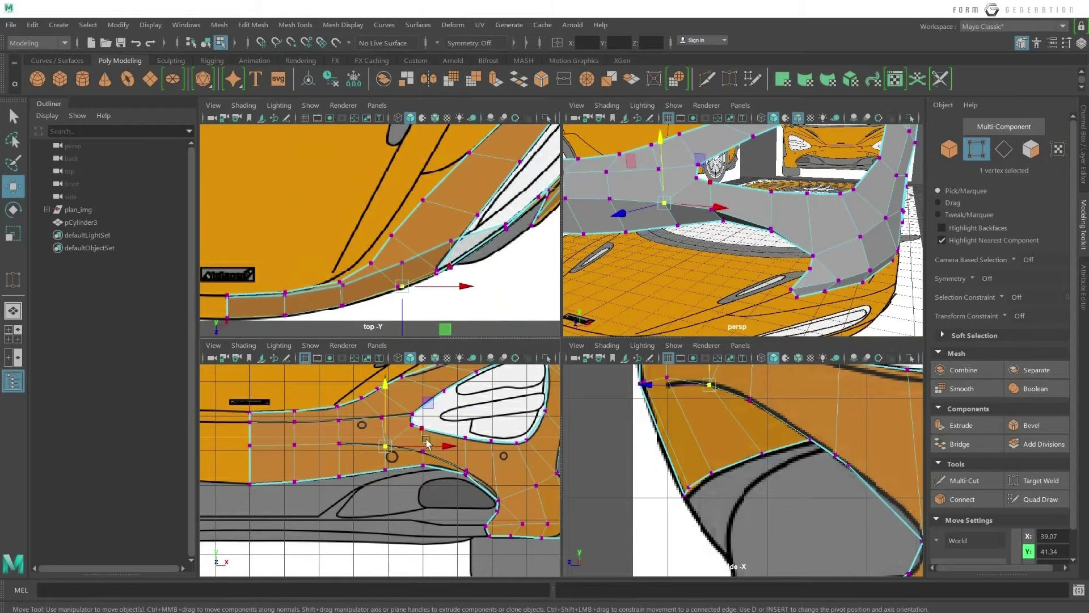
scroll(426, 444, "up", 1)
scroll(427, 444, "up", 1)
left_click(448, 420)
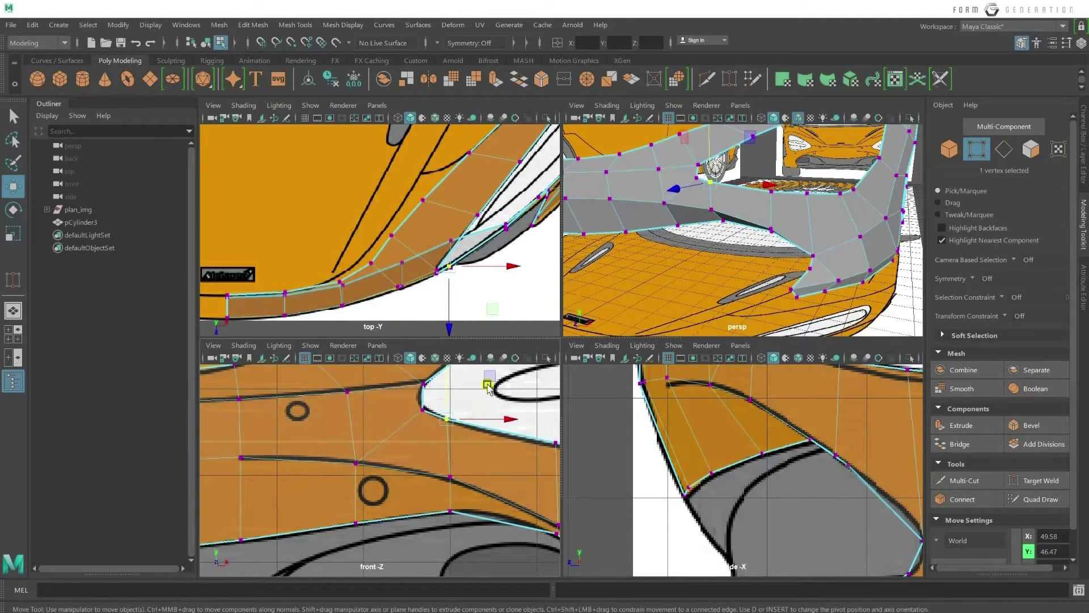
left_click_drag(488, 386, 524, 394)
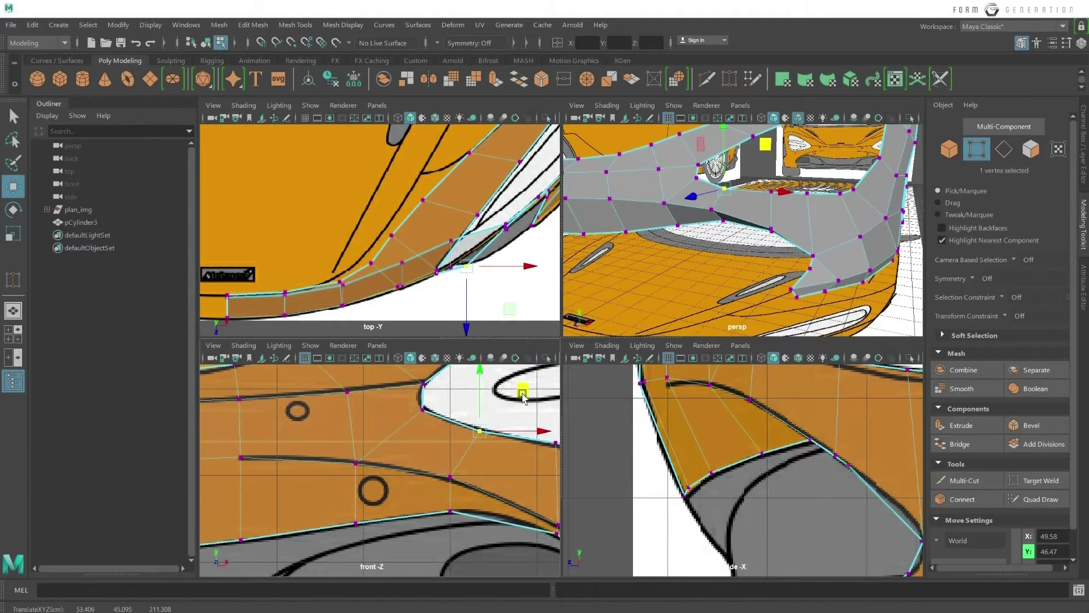
scroll(532, 319, "up", 2)
scroll(532, 320, "up", 2)
Refine that vertex in the top and front views, then check the shape in perspective.
left_click_drag(533, 319, 522, 288)
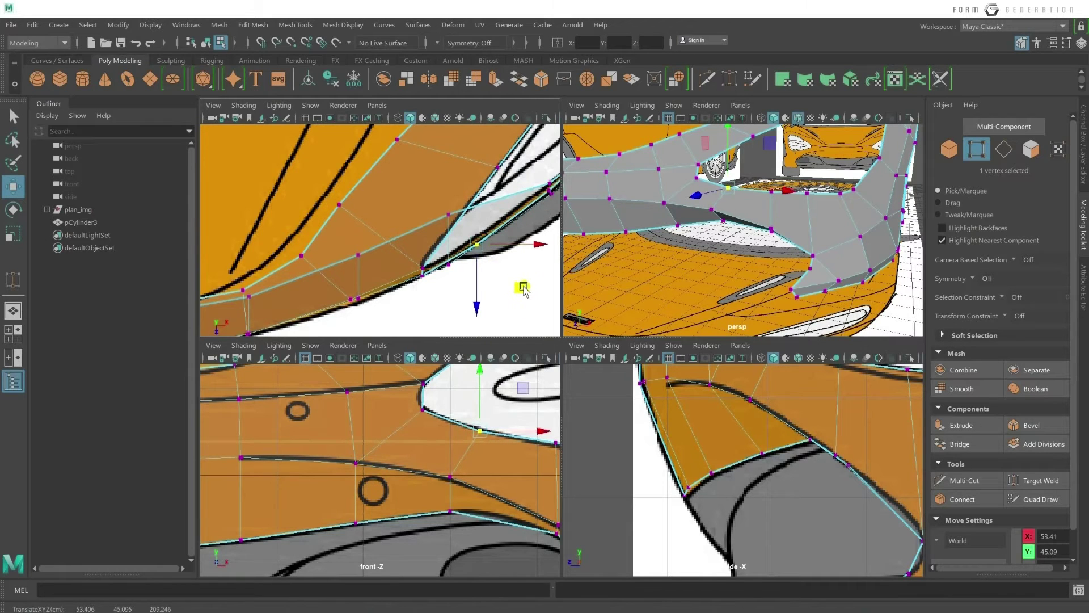
left_click_drag(522, 287, 465, 318)
left_click_drag(463, 375, 427, 381)
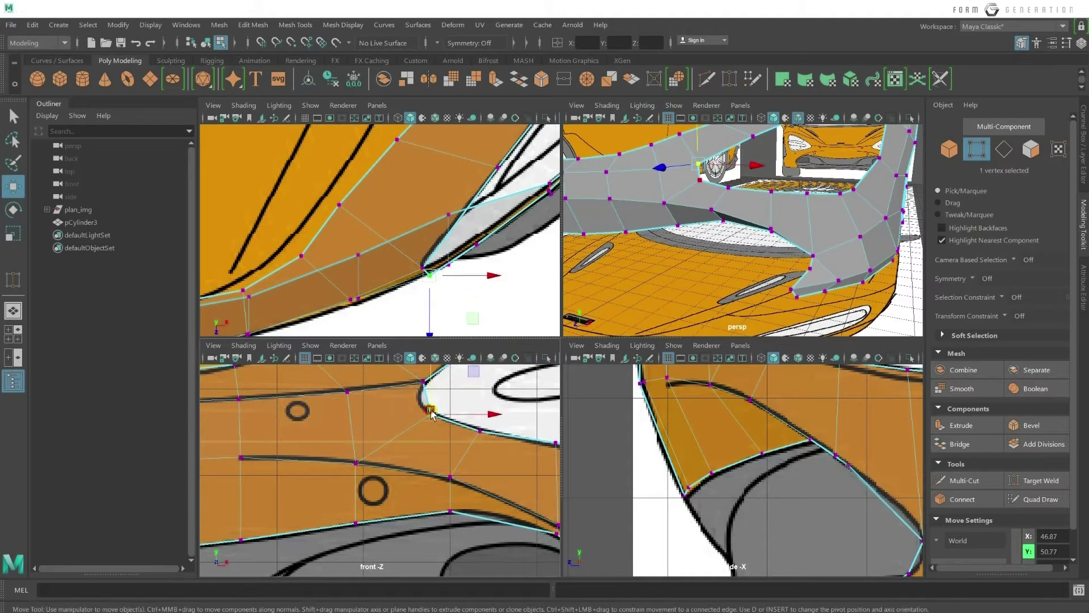
key("ctrl+z")
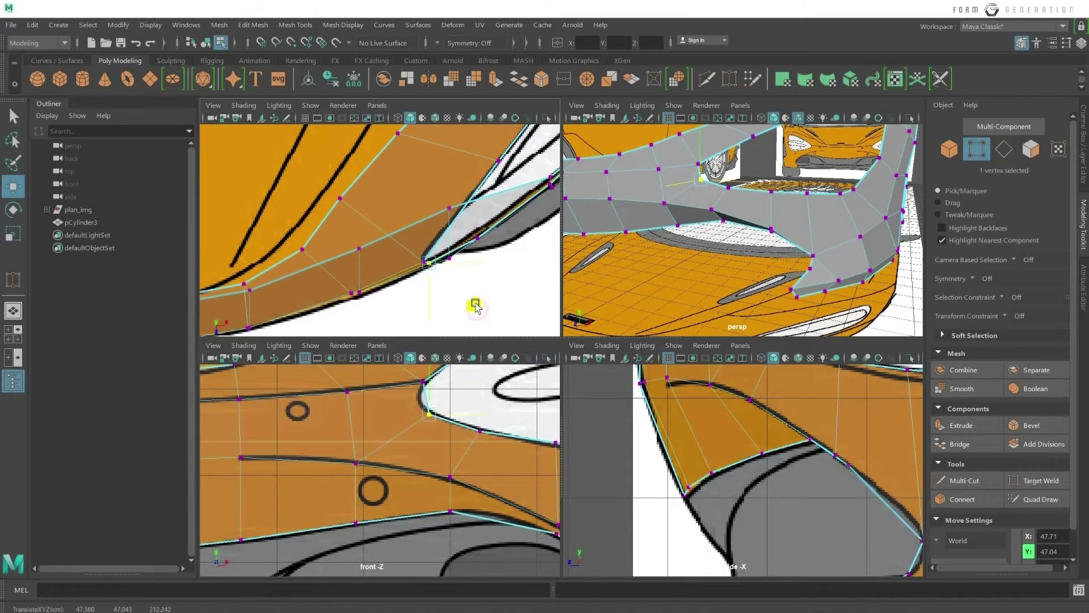
mouse_move(477, 310)
left_mouse_down()
mouse_move(454, 285)
mouse_move(494, 299)
left_mouse_up()
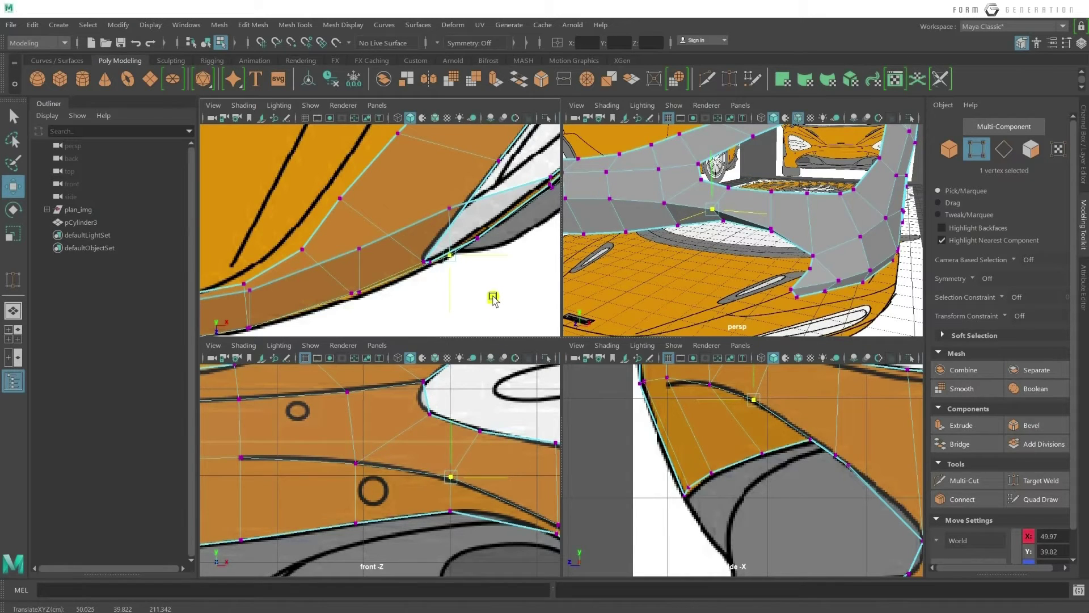
mouse_move(797, 211)
left_mouse_down("alt")
mouse_move(788, 270)
mouse_move(806, 205)
left_mouse_up("alt")
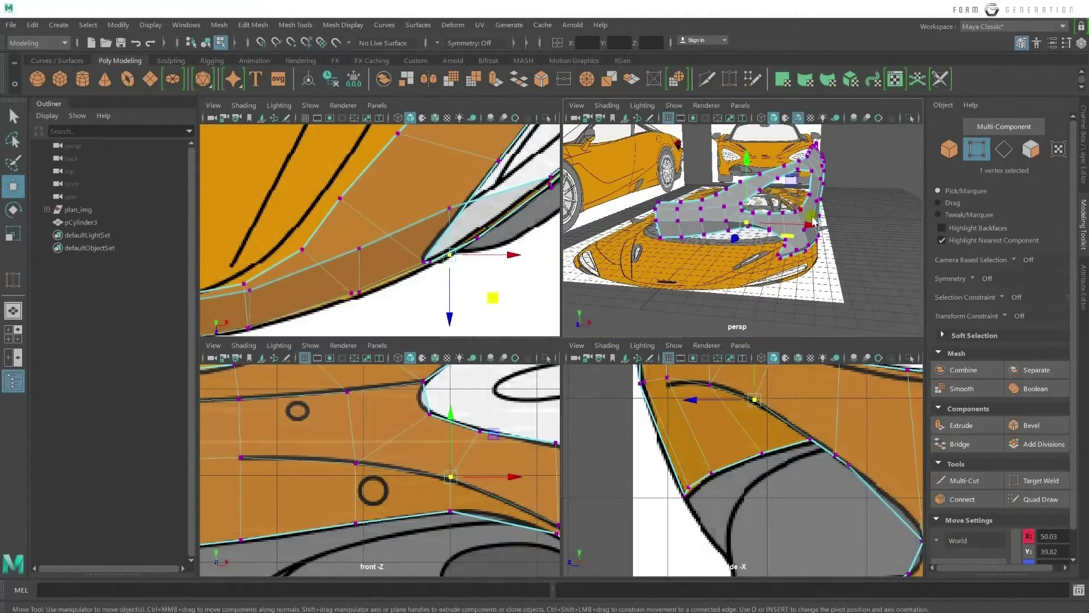
key("space")
right_click_drag(702, 299, 775, 256)
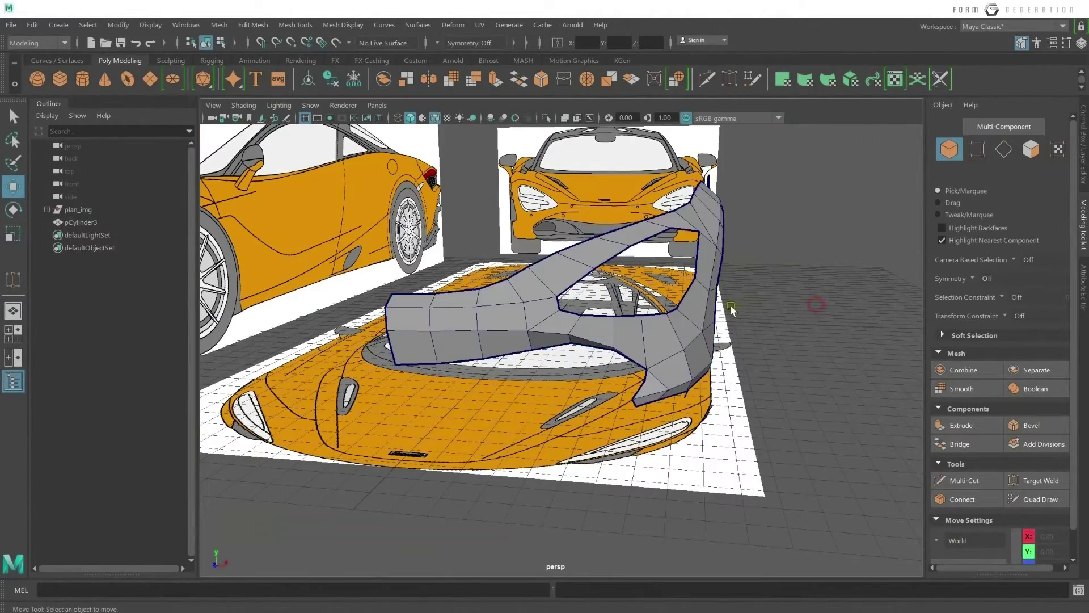
Inspect the whole mesh in object mode, select a face beside the headlight, and restore four views.
mouse_move(775, 256)
left_mouse_down("alt")
mouse_move(633, 295)
mouse_move(625, 323)
mouse_move(722, 324)
mouse_move(637, 291)
mouse_move(587, 313)
mouse_move(566, 348)
mouse_move(549, 350)
mouse_move(464, 284)
mouse_move(805, 309)
mouse_move(738, 311)
mouse_move(788, 309)
mouse_move(726, 250)
mouse_move(610, 292)
left_mouse_up("alt")
key("F11")
key("q")
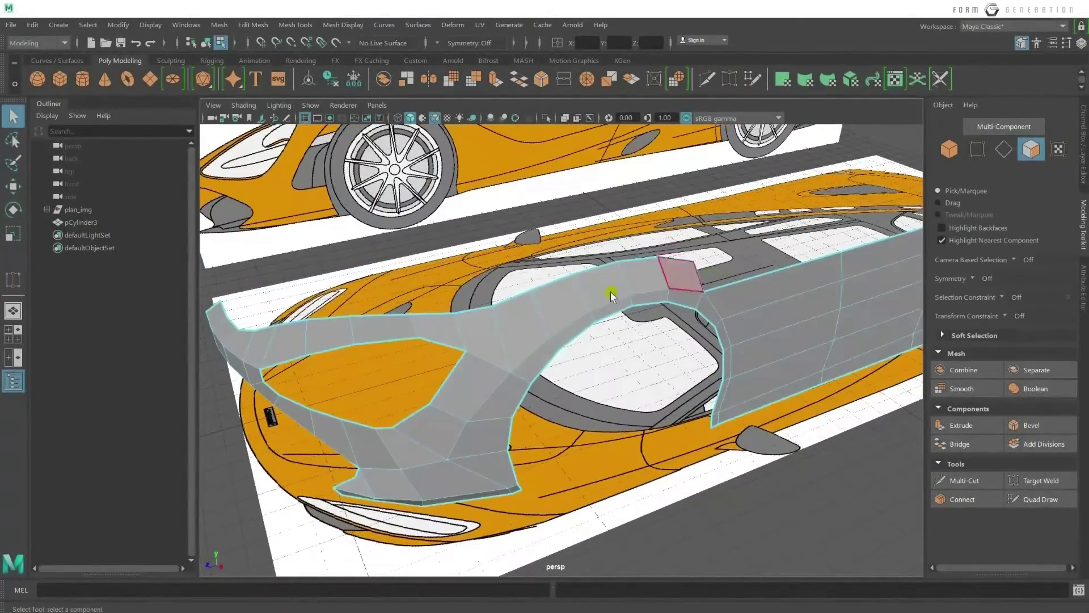
key("space")
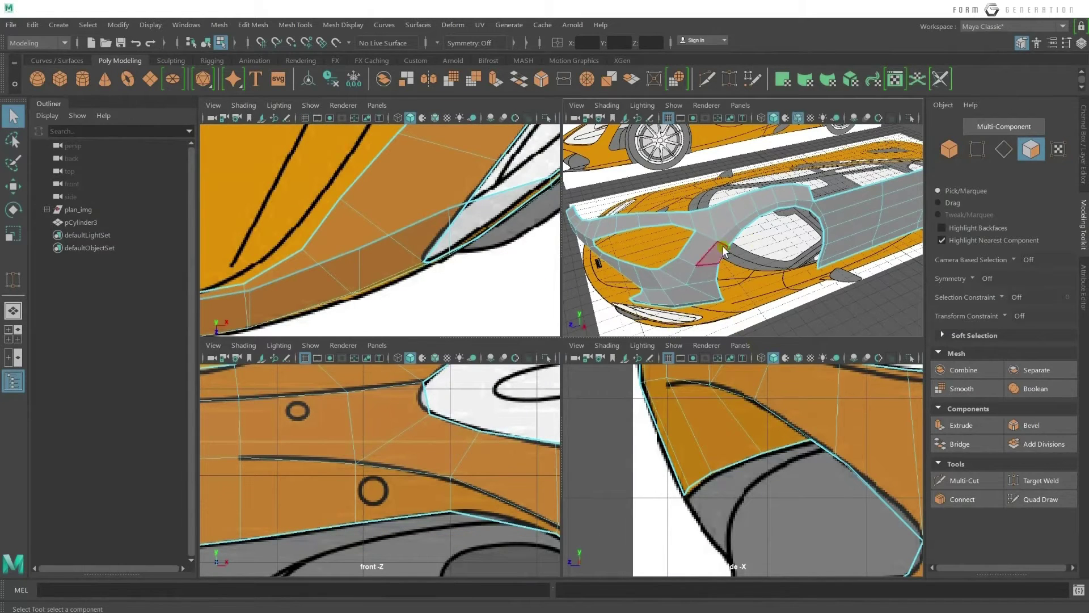
Switch to edge mode, frame the car nose in the top view, and Alt+Tab to the McLaren photo.
left_click_drag(749, 221, 675, 198, "alt")
right_click_drag(675, 198, 687, 215)
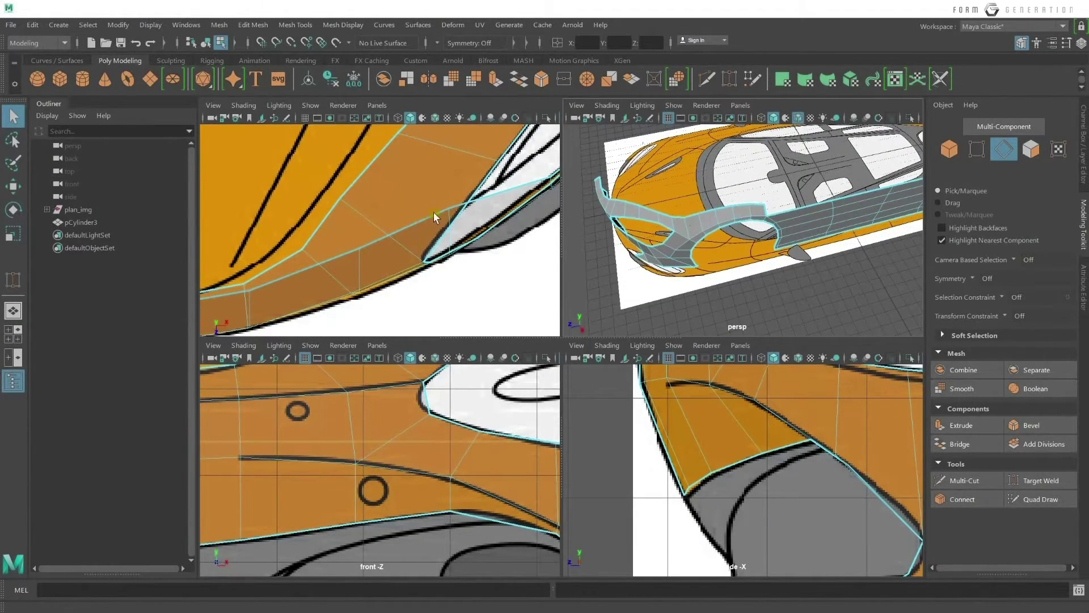
scroll(433, 212, "down", 2)
scroll(436, 227, "down", 2)
scroll(438, 237, "down", 2)
scroll(440, 234, "up", 2)
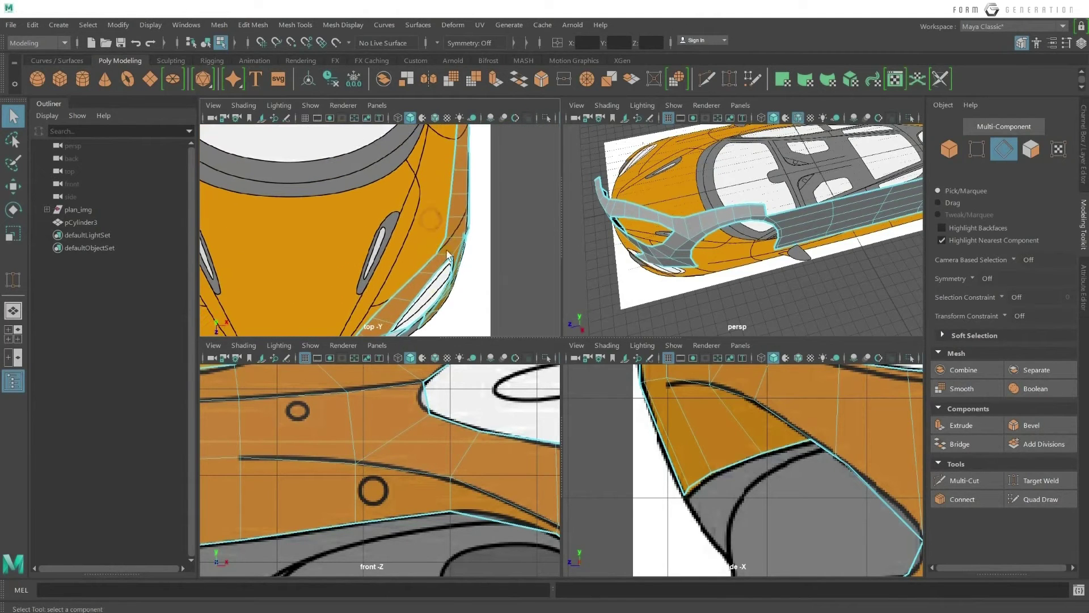
scroll(462, 230, "up", 2)
scroll(434, 247, "up", 2)
mouse_move(443, 215)
middle_mouse_down("alt")
mouse_move(470, 263)
mouse_move(455, 214)
mouse_move(452, 258)
middle_mouse_up("alt")
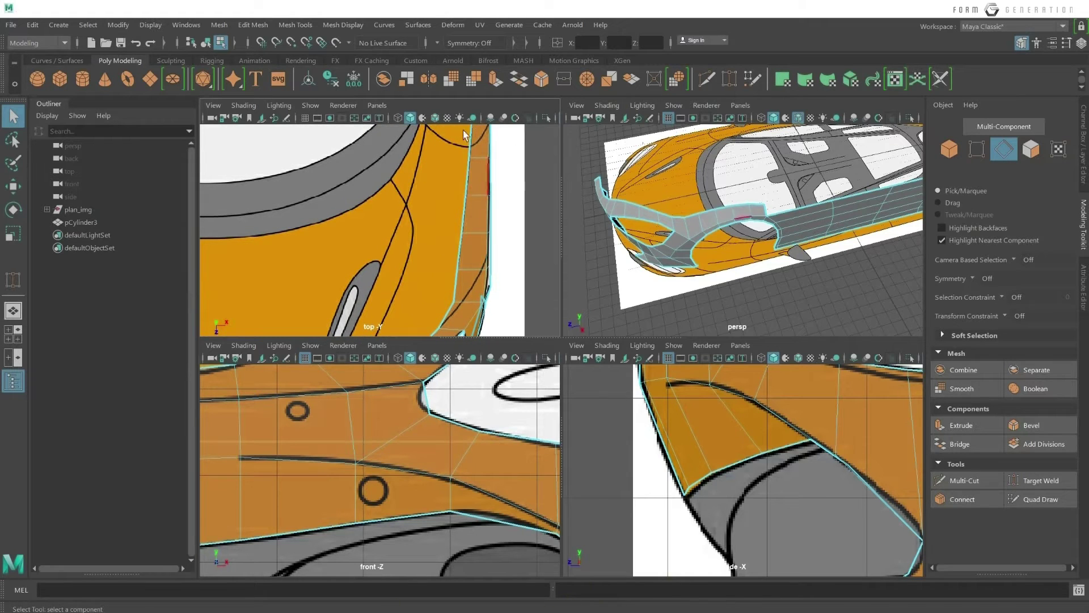
key("alt+Tab")
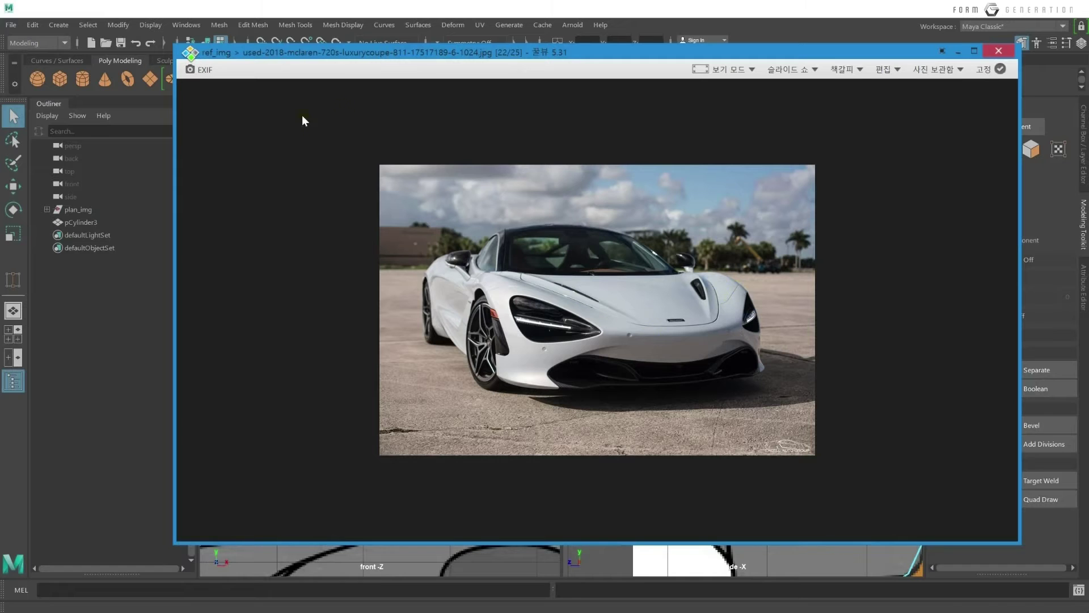
Orbit and pan the views to frame the hood intakes, checking the McLaren reference photo.
left_click(452, 16)
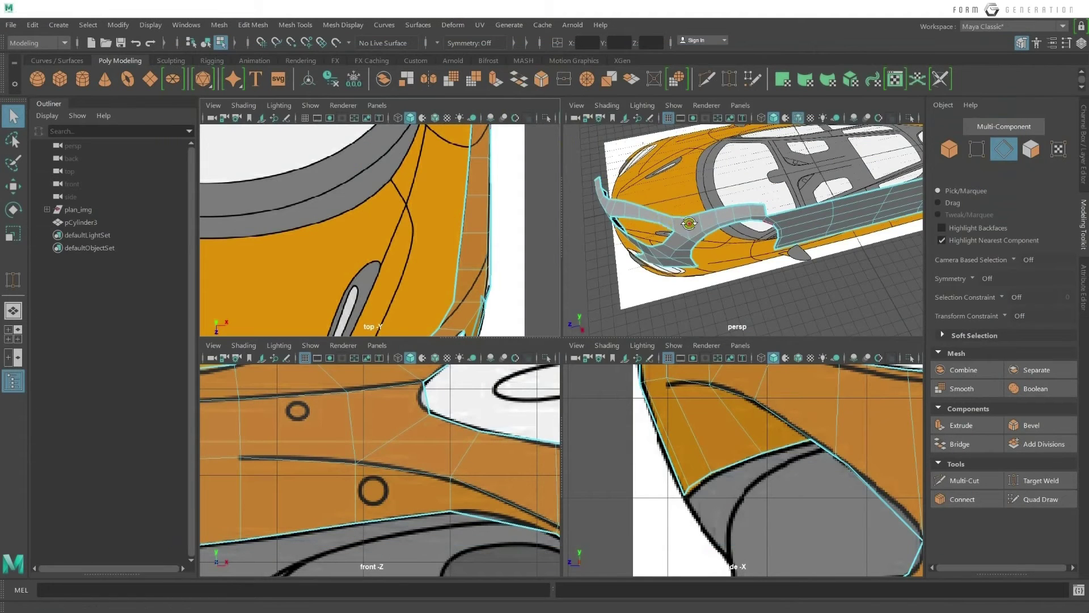
left_click_drag(689, 224, 755, 210, "alt")
mouse_move(442, 245)
middle_mouse_down("alt")
mouse_move(488, 189)
mouse_move(490, 203)
middle_mouse_up("alt")
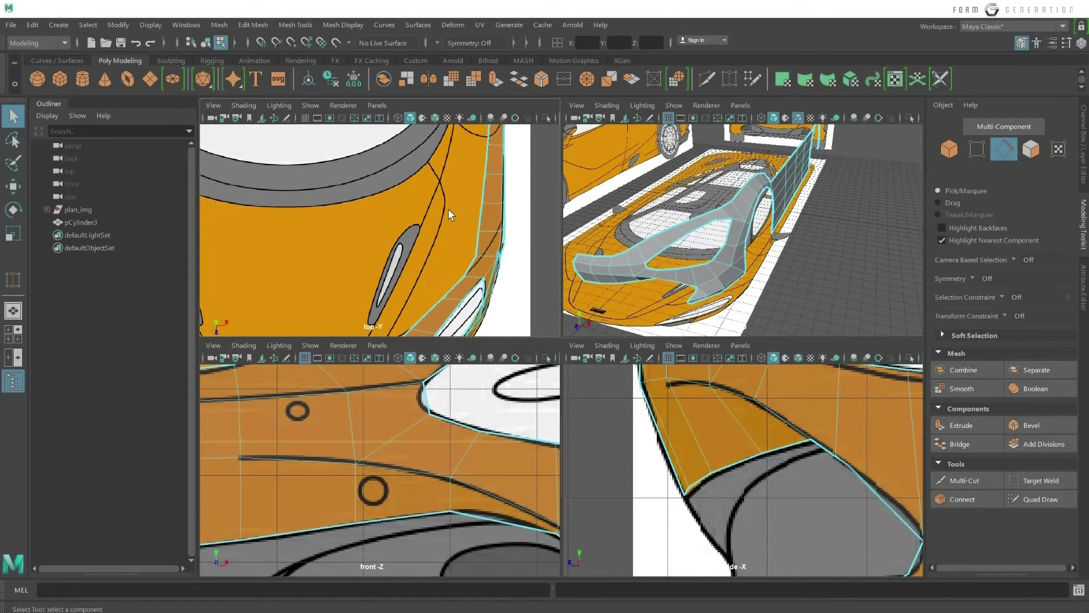
key("alt+Tab")
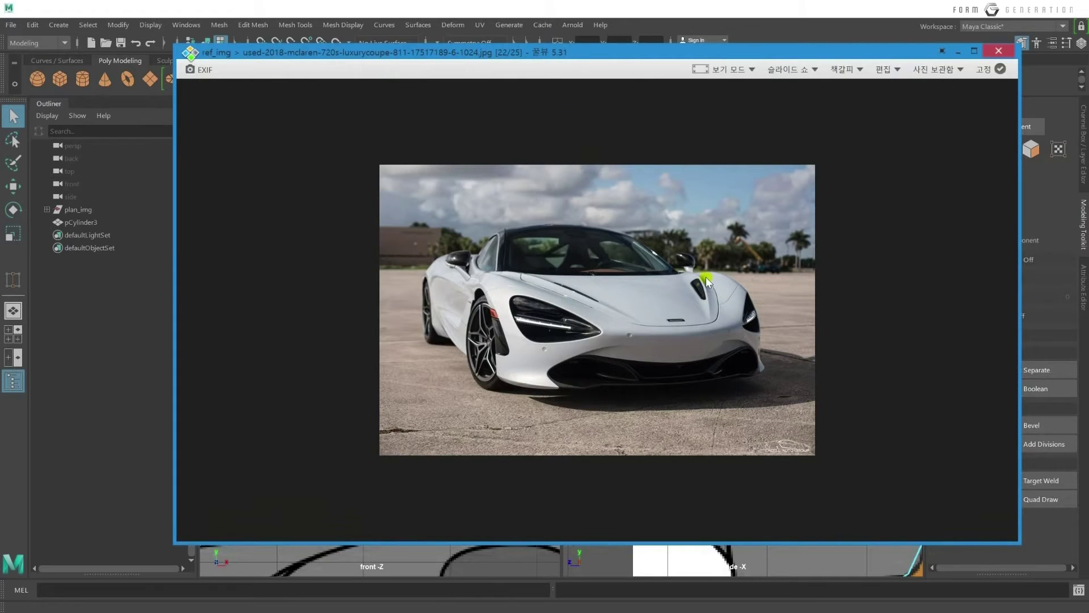
key("alt+Tab")
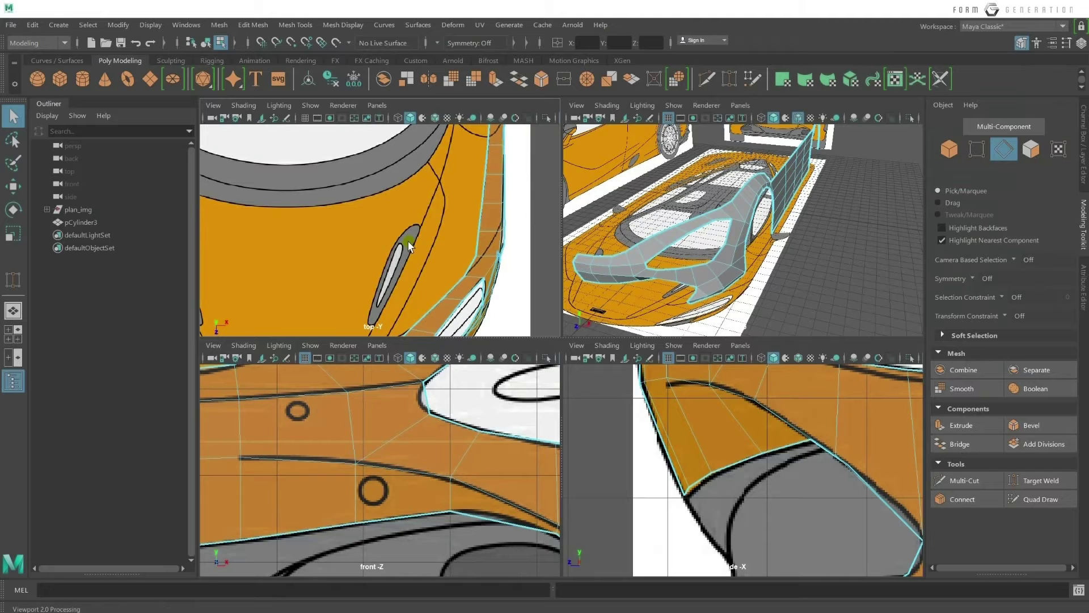
middle_click_drag(445, 250, 521, 199, "alt")
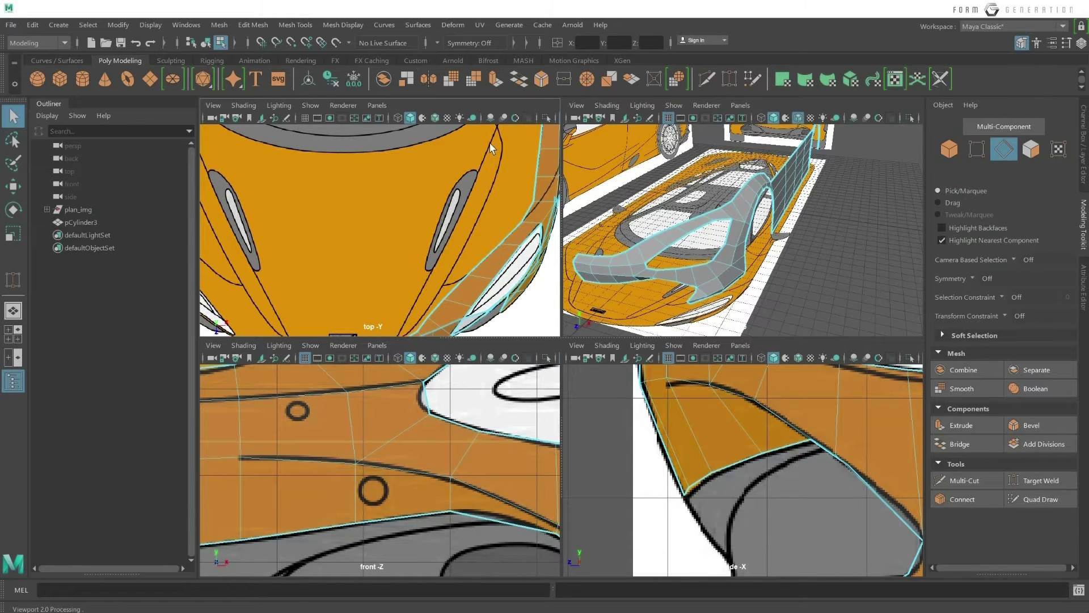
middle_click_drag(523, 185, 512, 239, "alt")
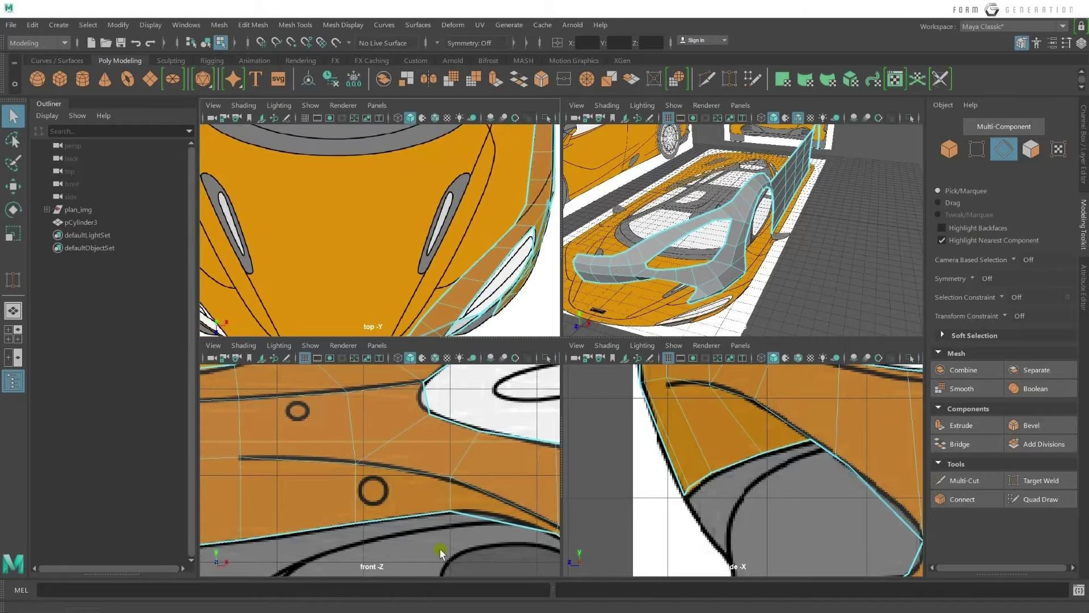
Compare the car's nose and hood edge against the McLaren reference photo.
key("alt+Tab")
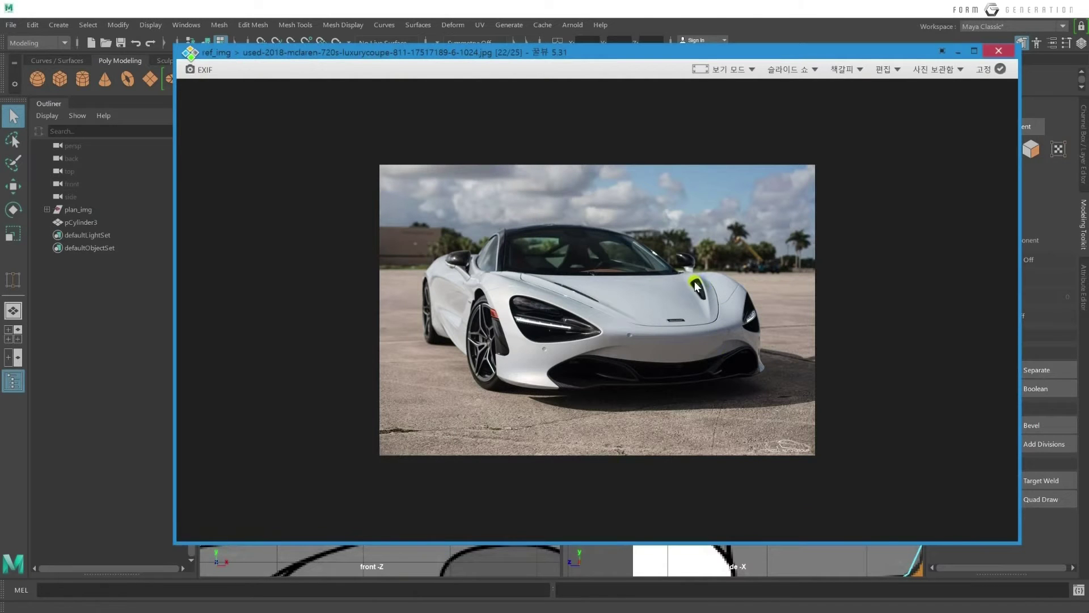
key("alt+Tab")
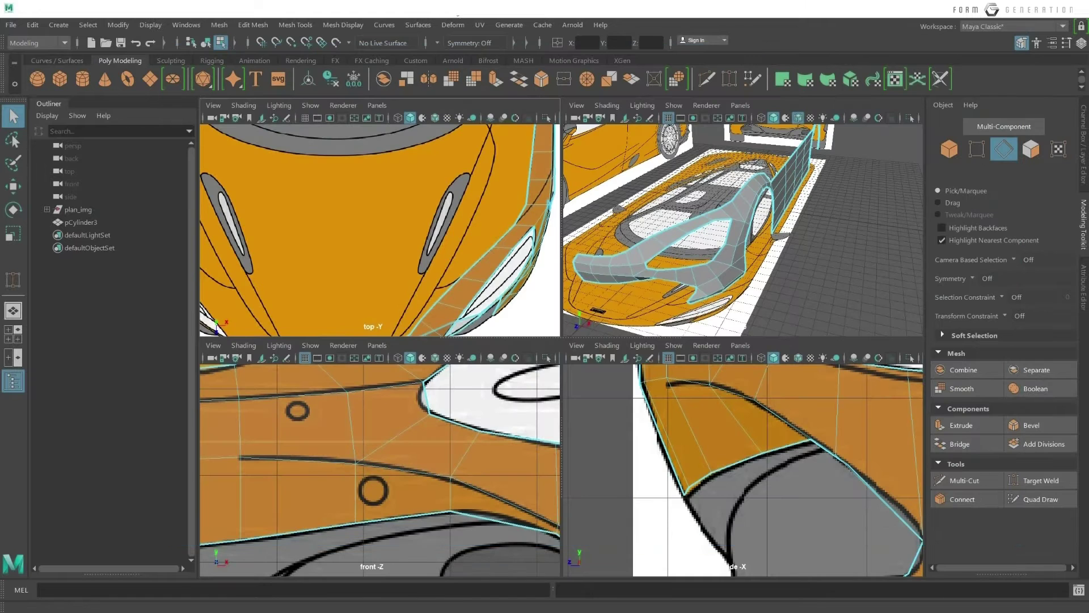
middle_click_drag(507, 204, 538, 153, "alt")
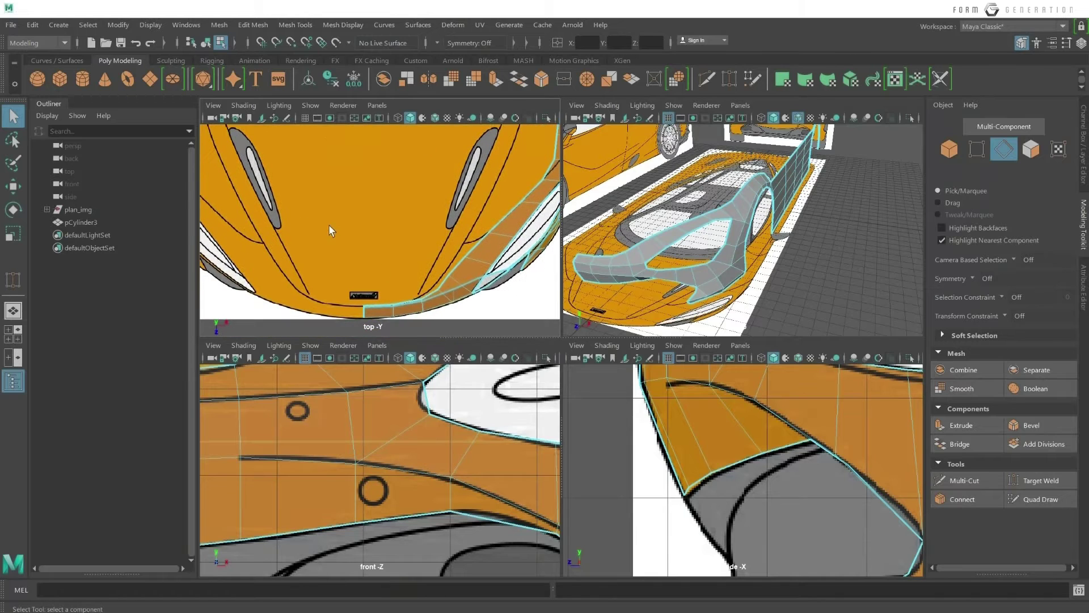
mouse_move(478, 187)
middle_mouse_down("alt")
mouse_move(499, 158)
mouse_move(459, 200)
mouse_move(478, 164)
middle_mouse_up("alt")
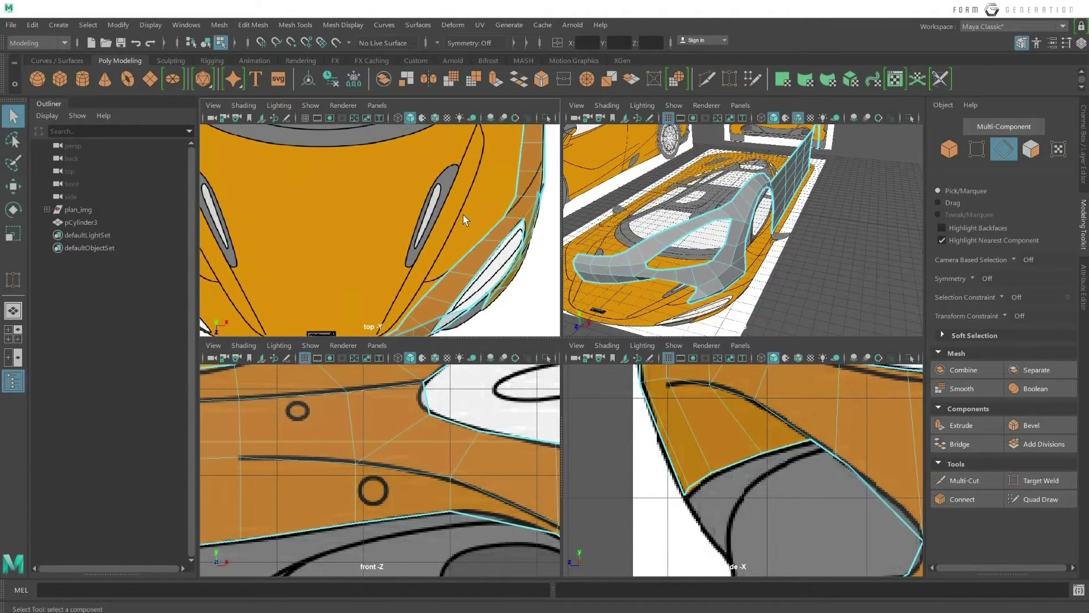
key("alt+Tab")
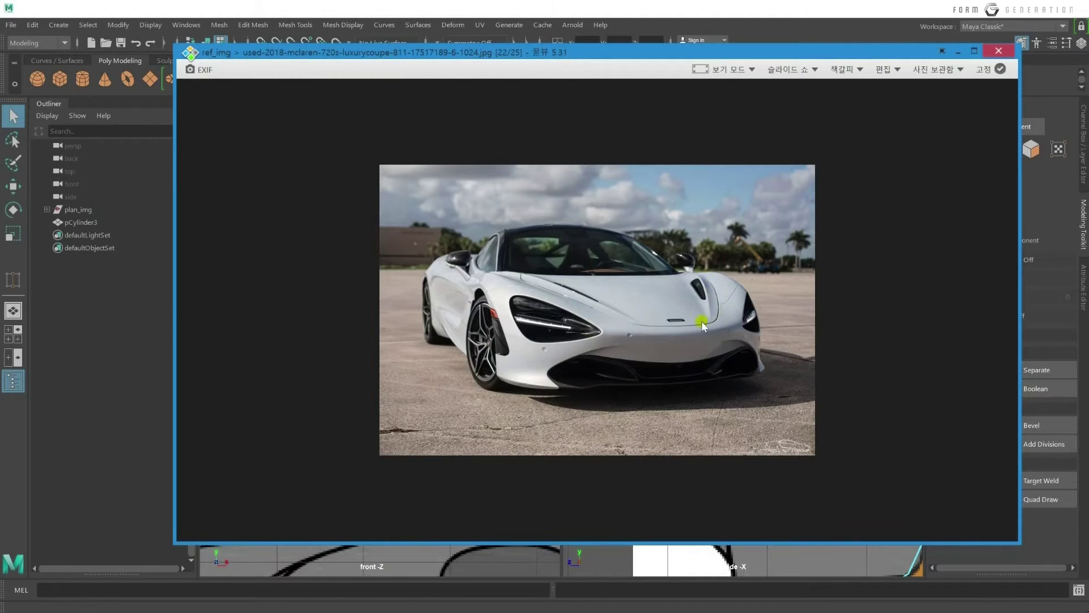
key("alt+Tab")
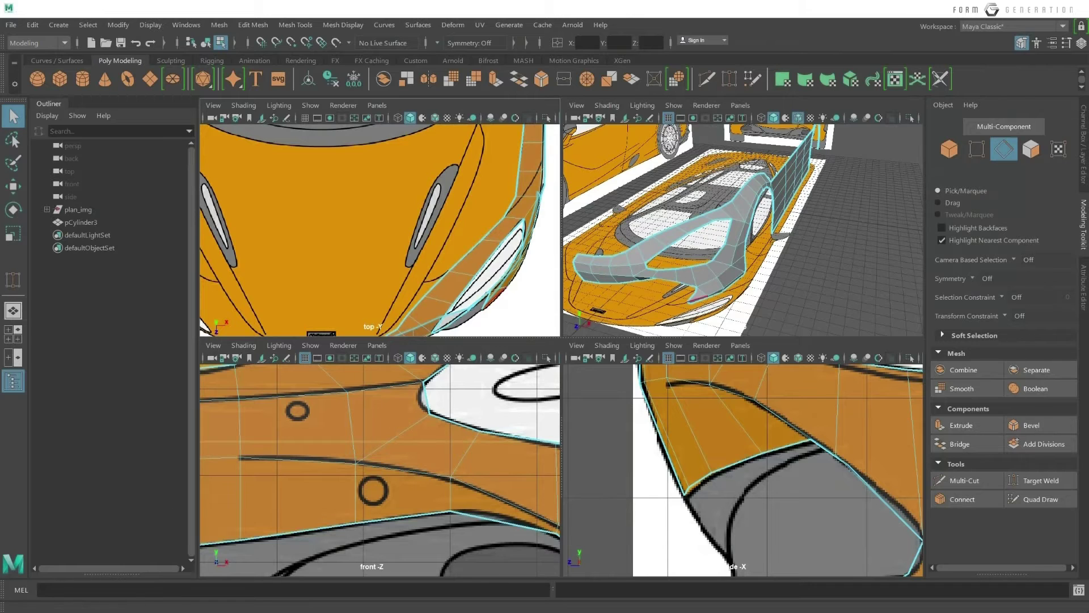
key("alt+Tab")
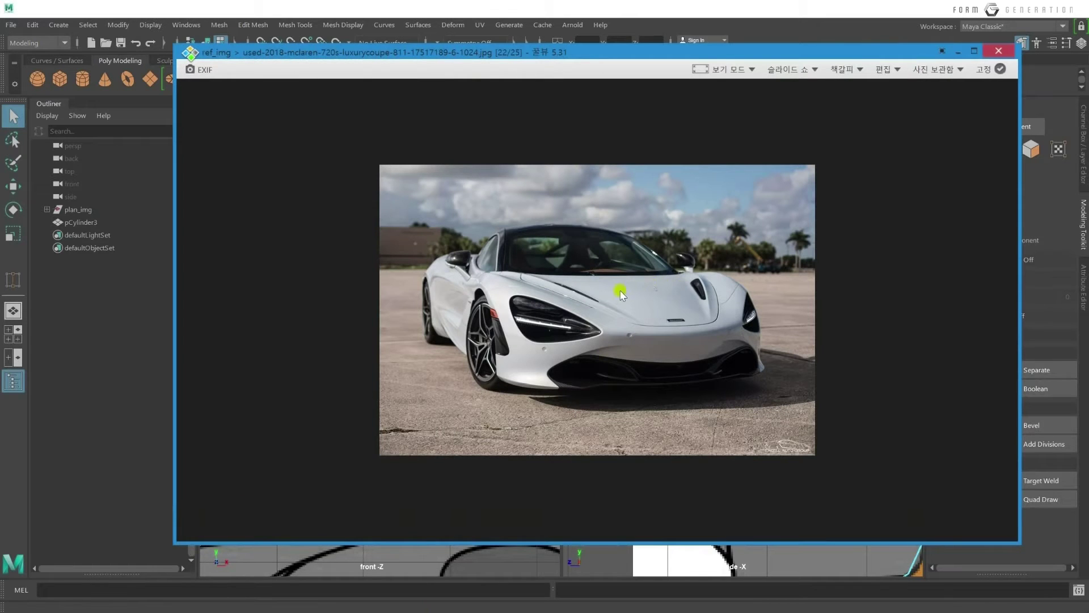
left_click(532, 17)
Frame the hood edge in the top view and select its first border edges.
left_click_drag(462, 255, 471, 258, "alt")
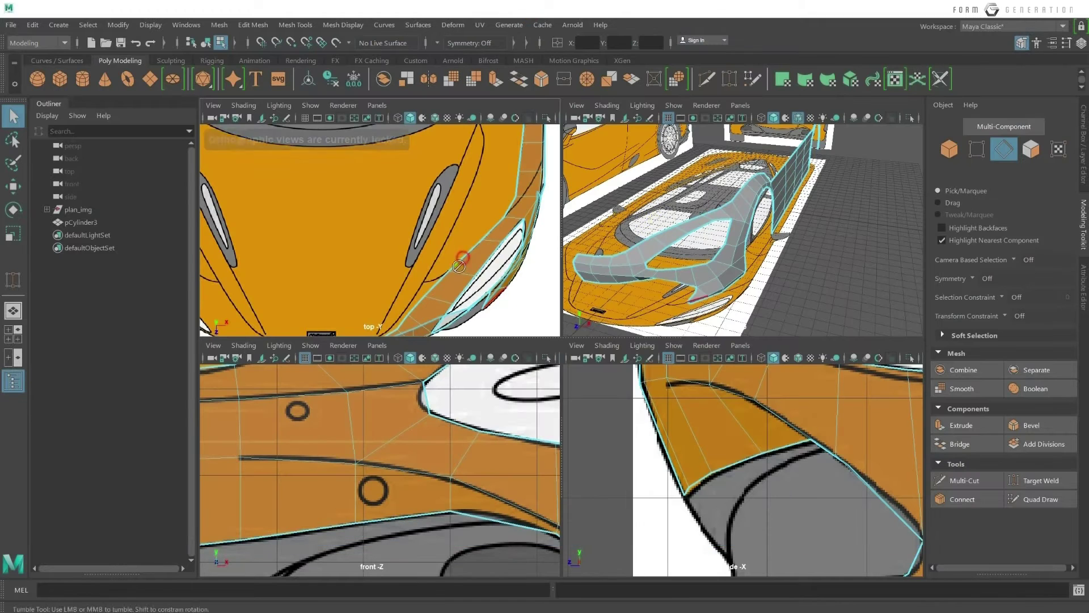
mouse_move(471, 258)
middle_mouse_down("alt")
mouse_move(488, 266)
mouse_move(473, 287)
middle_mouse_up("alt")
right_click_drag(462, 218, 469, 179)
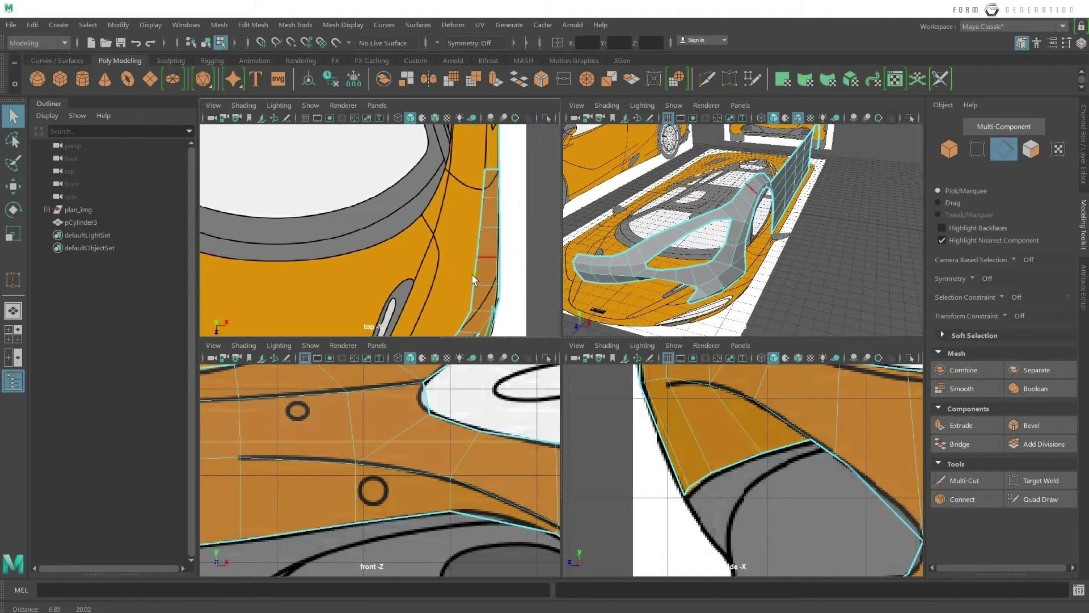
middle_click_drag(489, 250, 475, 296, "alt")
left_click(474, 299)
Extrude the five hood-edge border edges inward to X 69.43.
double_click(472, 299, "shift")
middle_click_drag(473, 299, 461, 268, "alt")
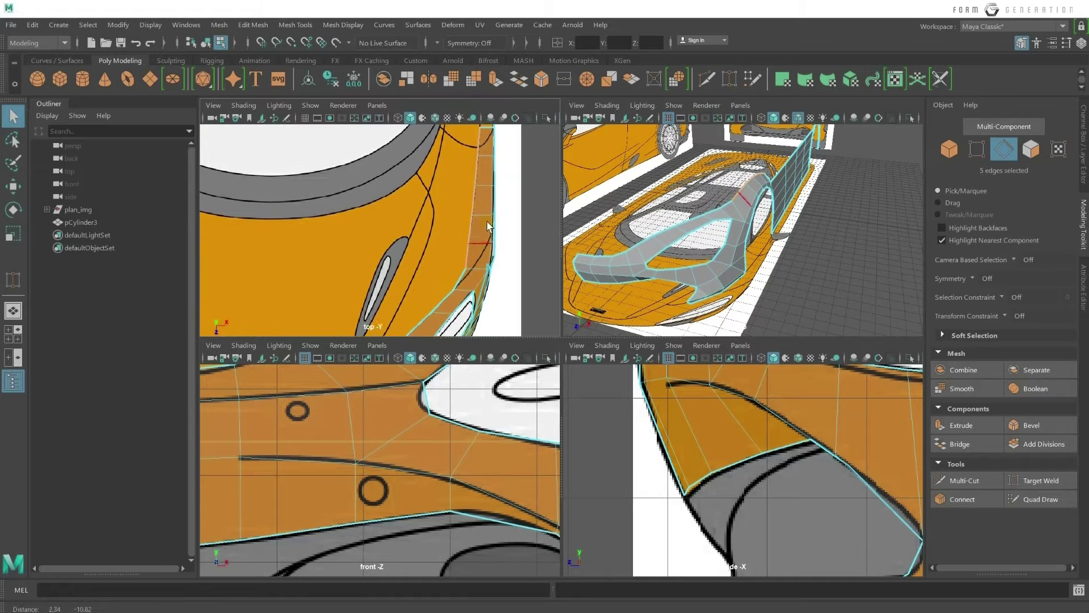
key("w")
left_click_drag(516, 196, 477, 196, "shift")
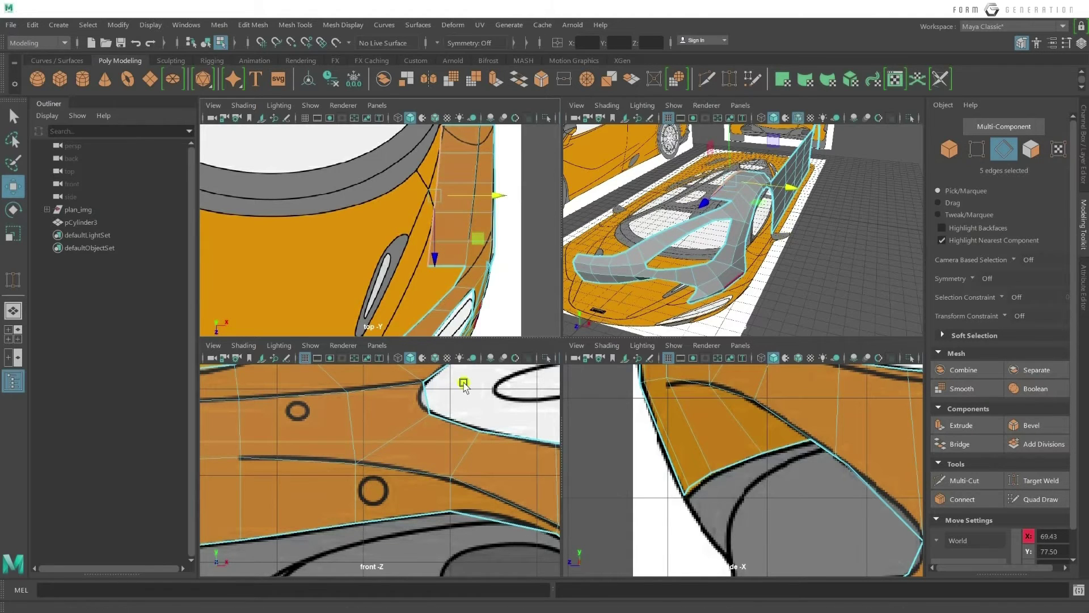
Lower the new edges toward the headlight top in the front view, then resume vertex editing.
scroll(397, 431, "down", 2)
scroll(397, 431, "down", 3)
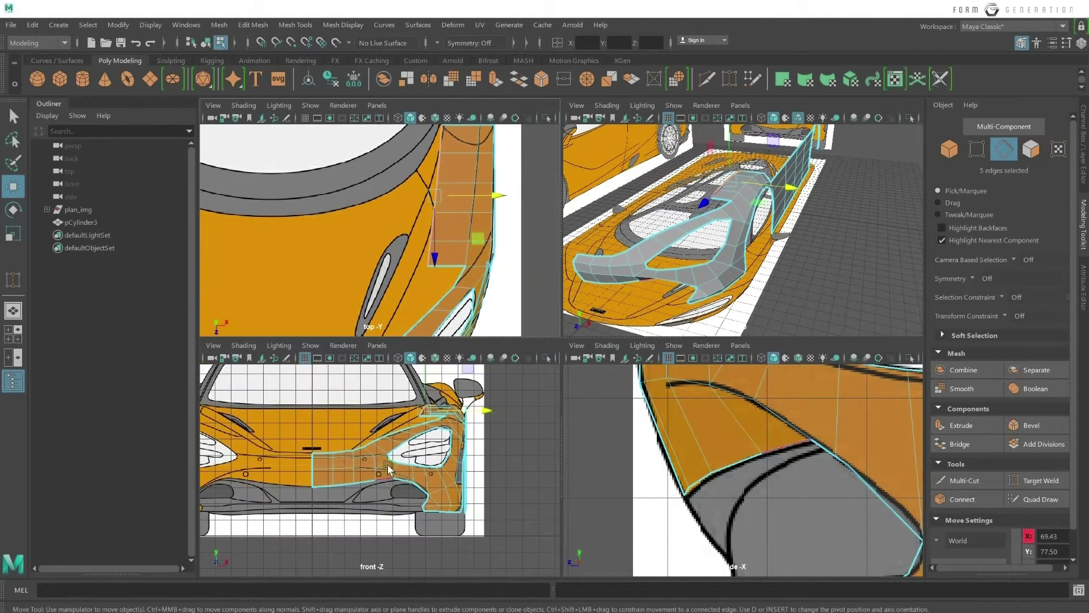
scroll(457, 394, "up", 4)
scroll(457, 394, "up", 2)
middle_click_drag(459, 391, 392, 482, "alt")
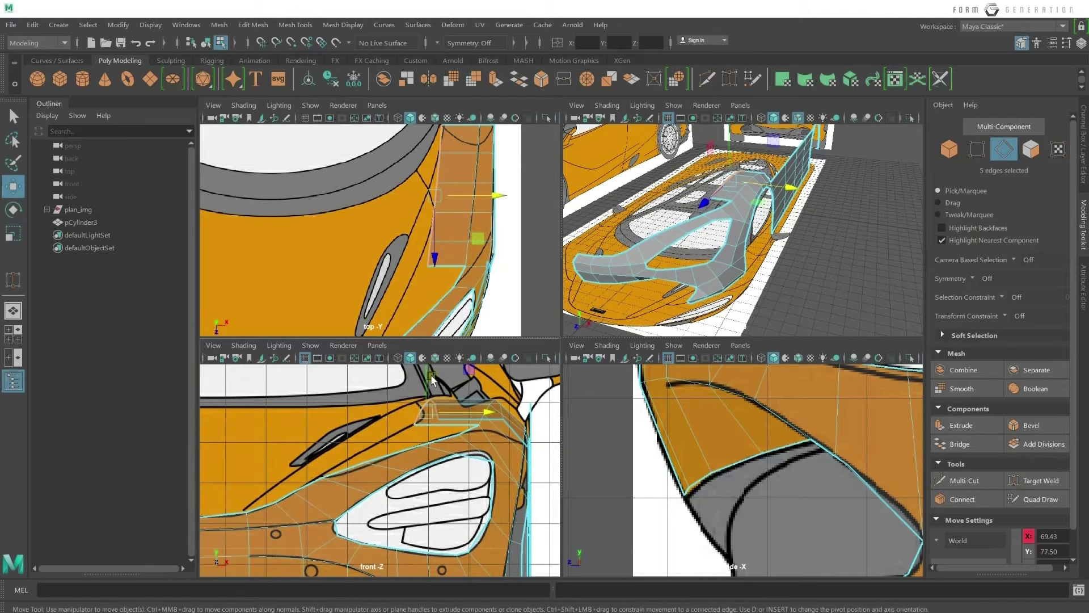
left_click_drag(428, 385, 429, 398)
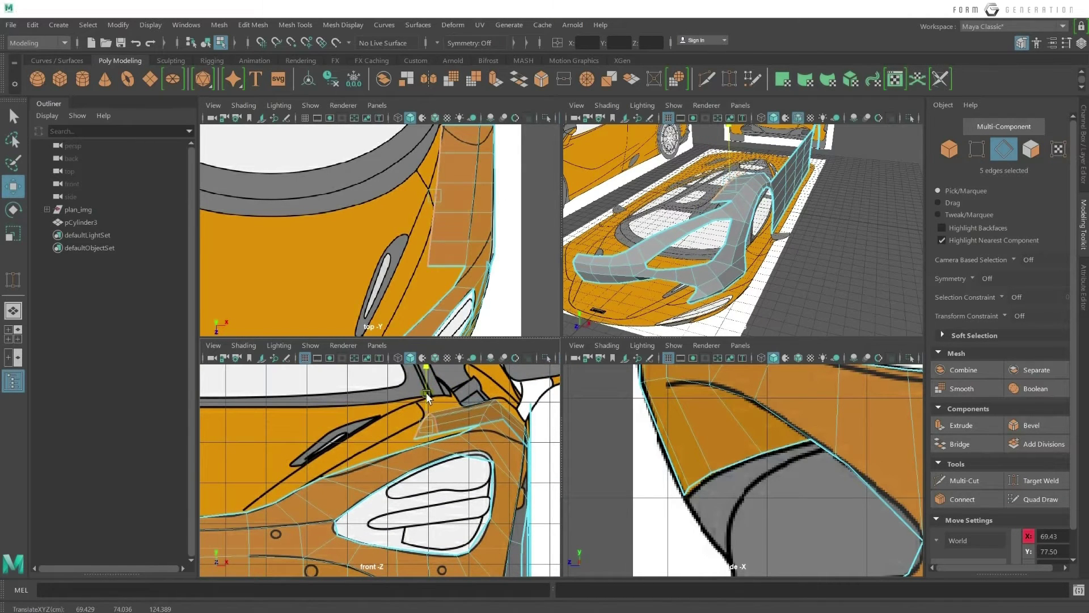
right_click_drag(427, 394, 413, 396)
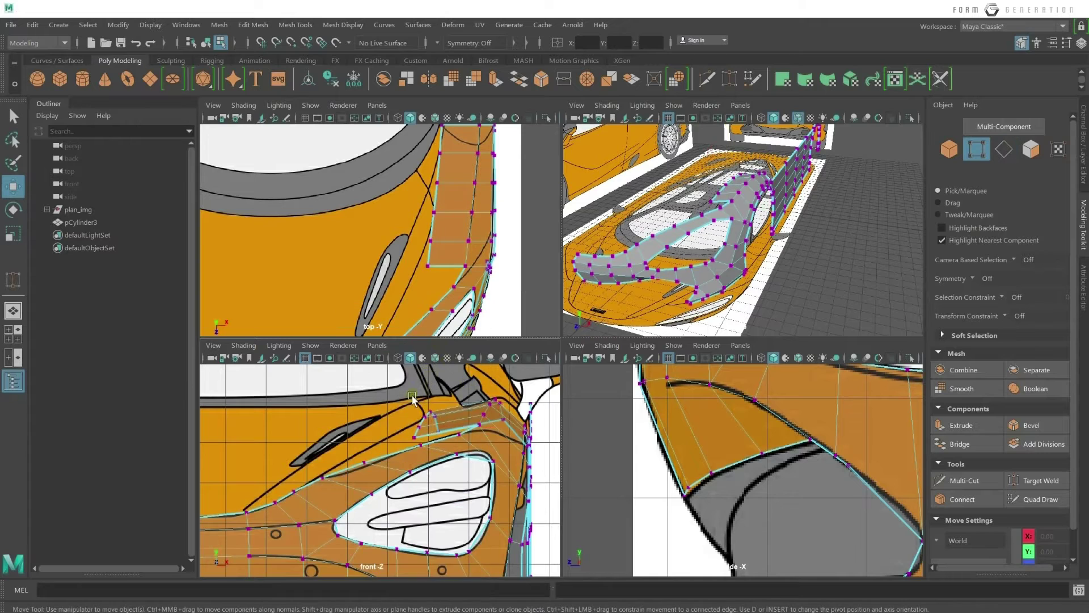
Slide the first two strip vertices left and down onto the reference line.
scroll(413, 396, "up", 2)
left_click(428, 425)
left_click_drag(463, 427, 424, 428)
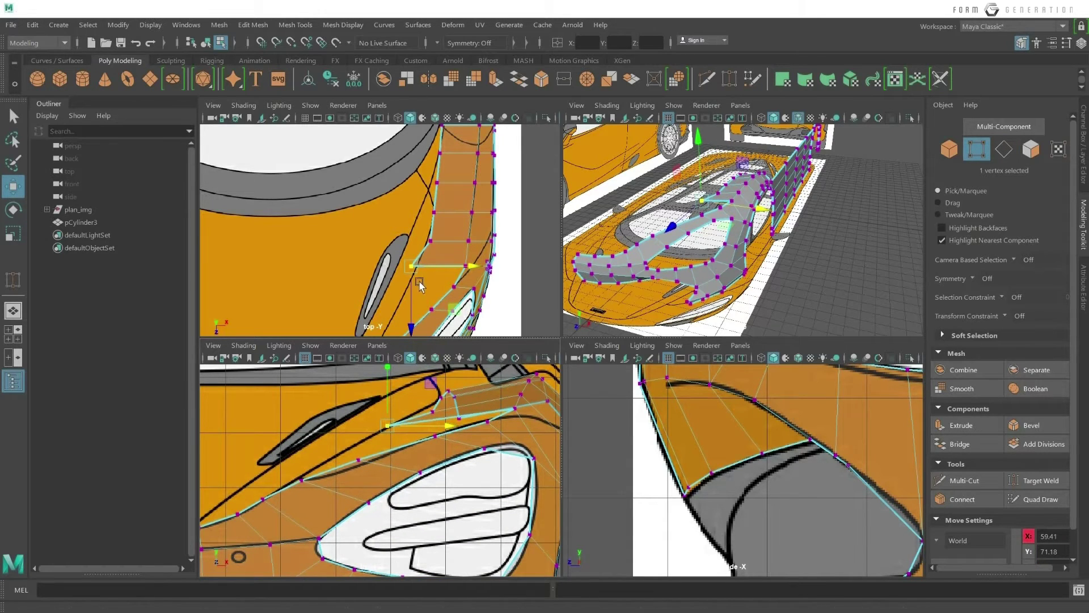
left_click_drag(417, 304, 416, 319)
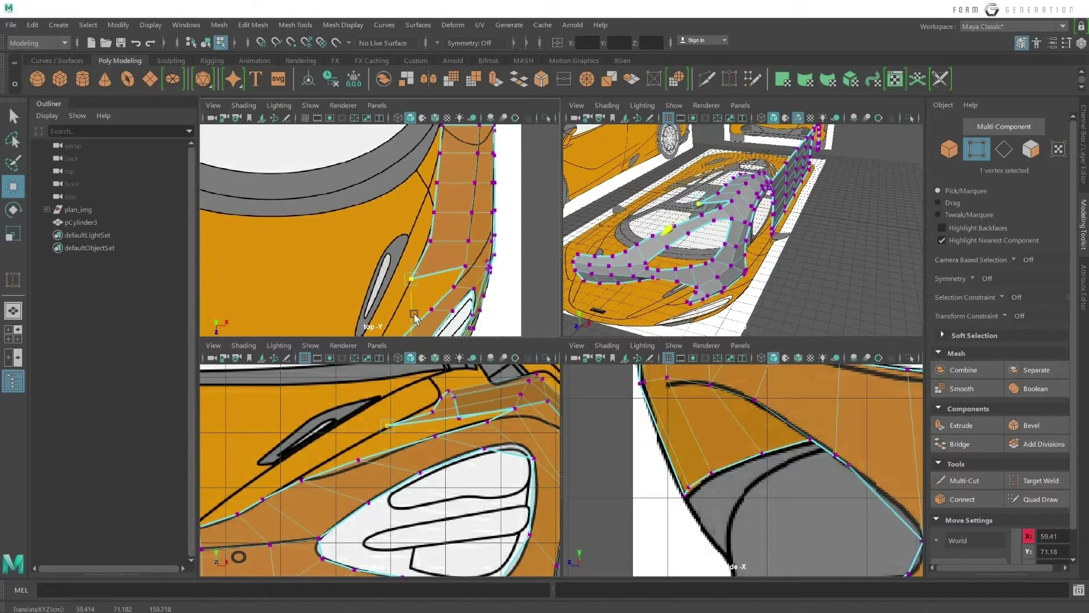
left_click(430, 240)
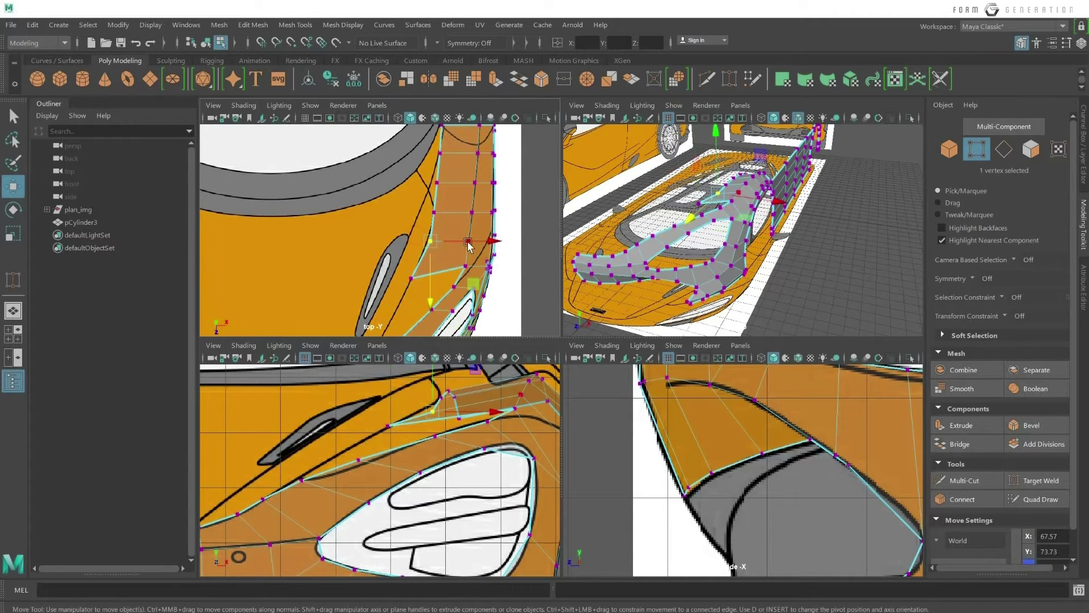
left_click_drag(470, 243, 461, 244)
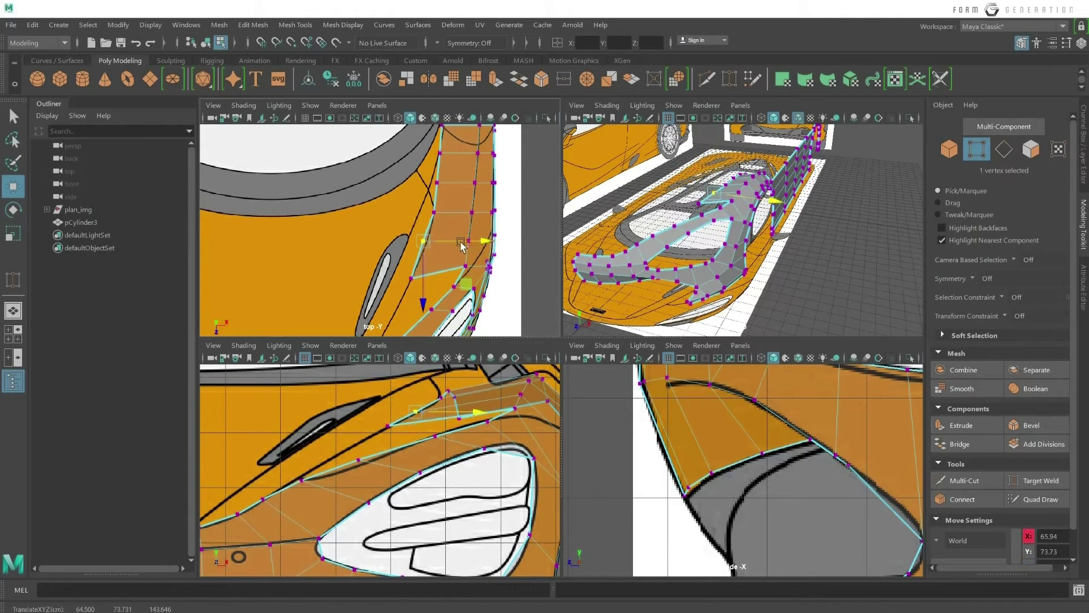
left_click_drag(422, 290, 429, 301)
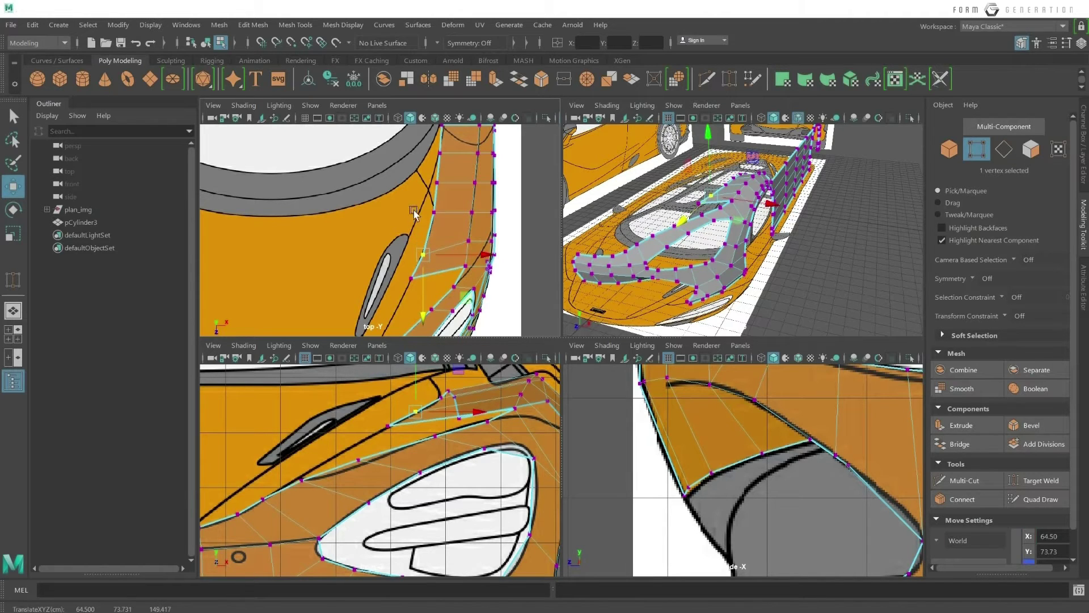
Fit a third strip vertex to the reference and pick the vertex on the hood crease.
left_click(432, 216)
mouse_move(461, 401)
left_mouse_down()
mouse_move(477, 402)
mouse_move(444, 404)
mouse_move(452, 366)
left_mouse_up()
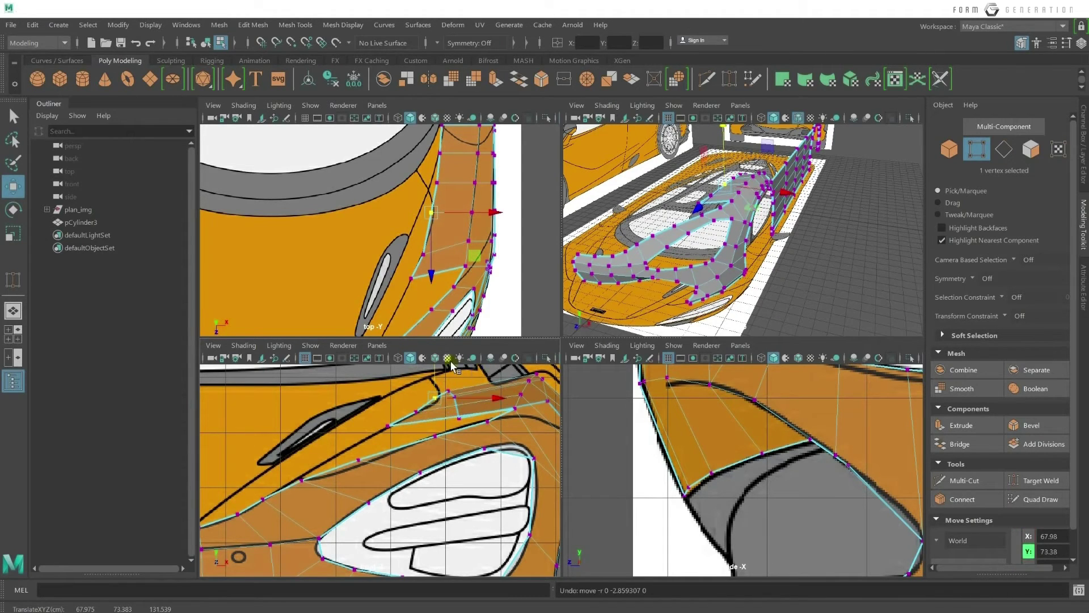
left_click_drag(434, 240, 436, 253)
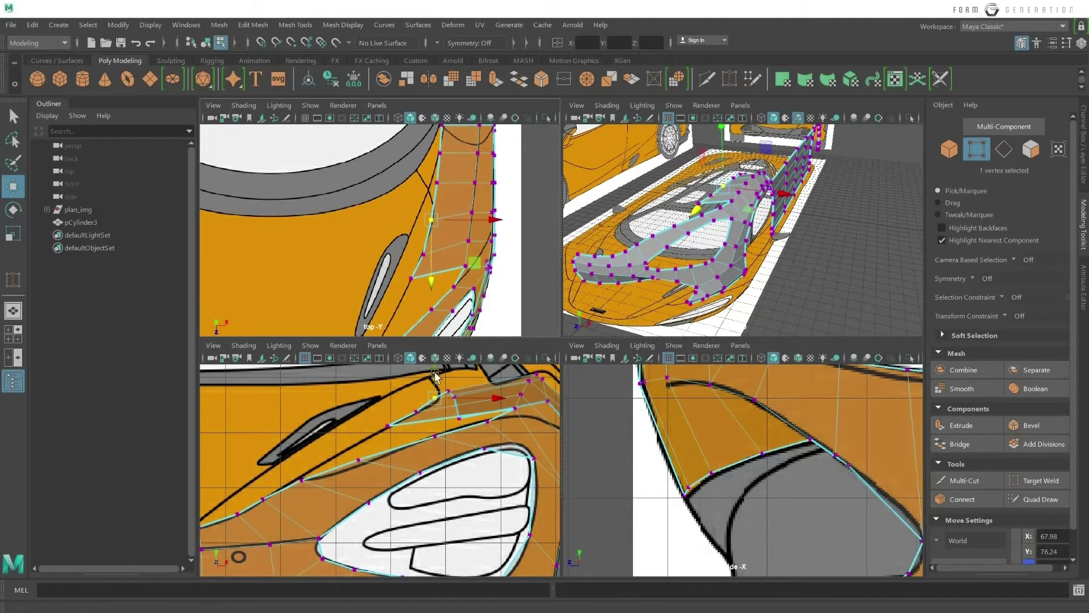
left_click_drag(436, 384, 437, 382)
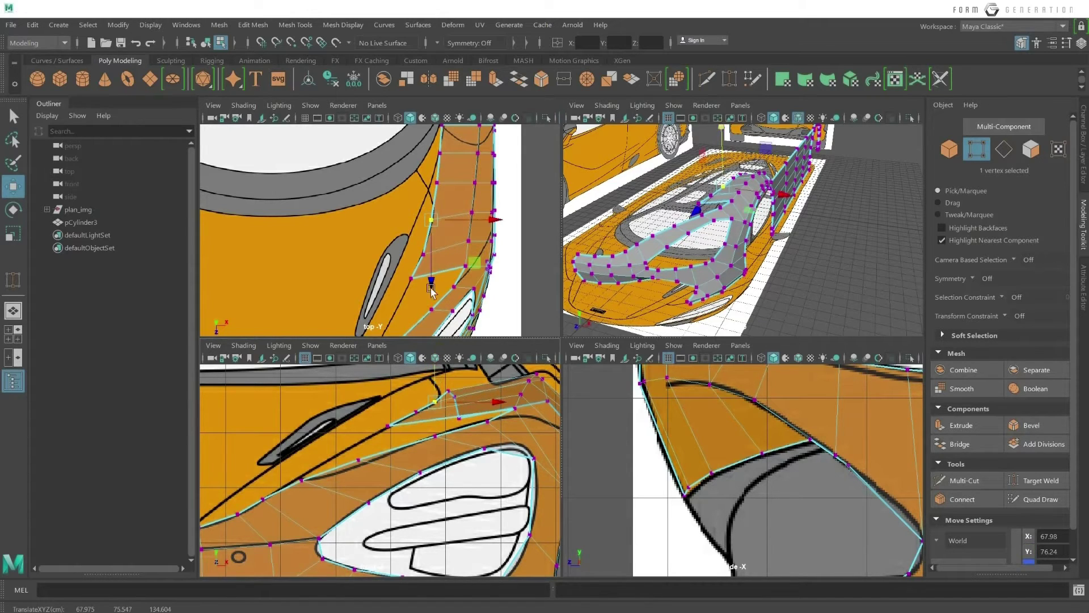
left_click_drag(449, 222, 451, 223)
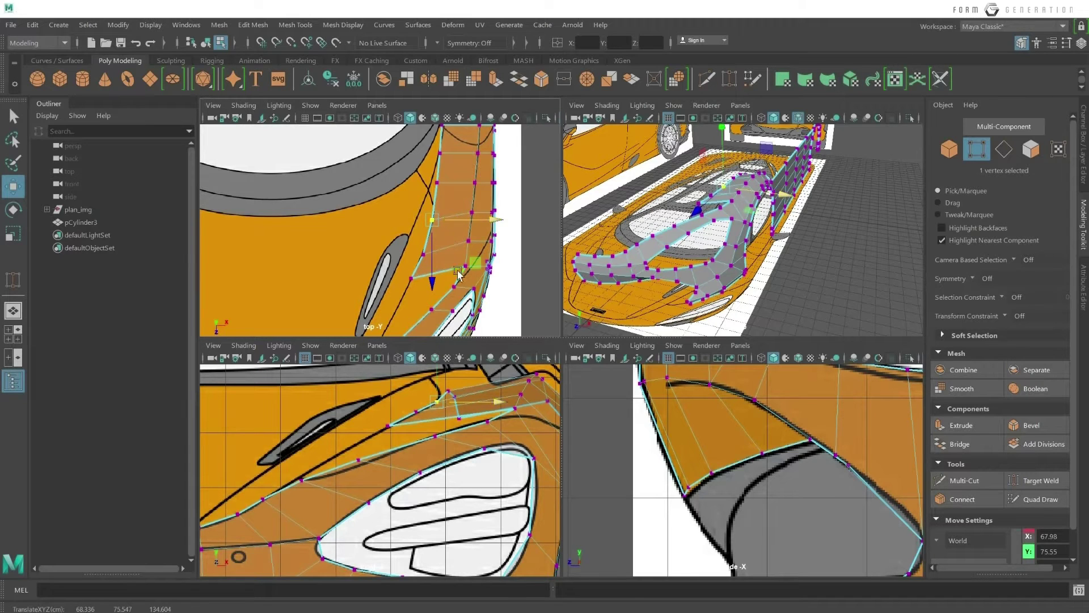
left_click(424, 189)
middle_click_drag(429, 187, 453, 177, "alt")
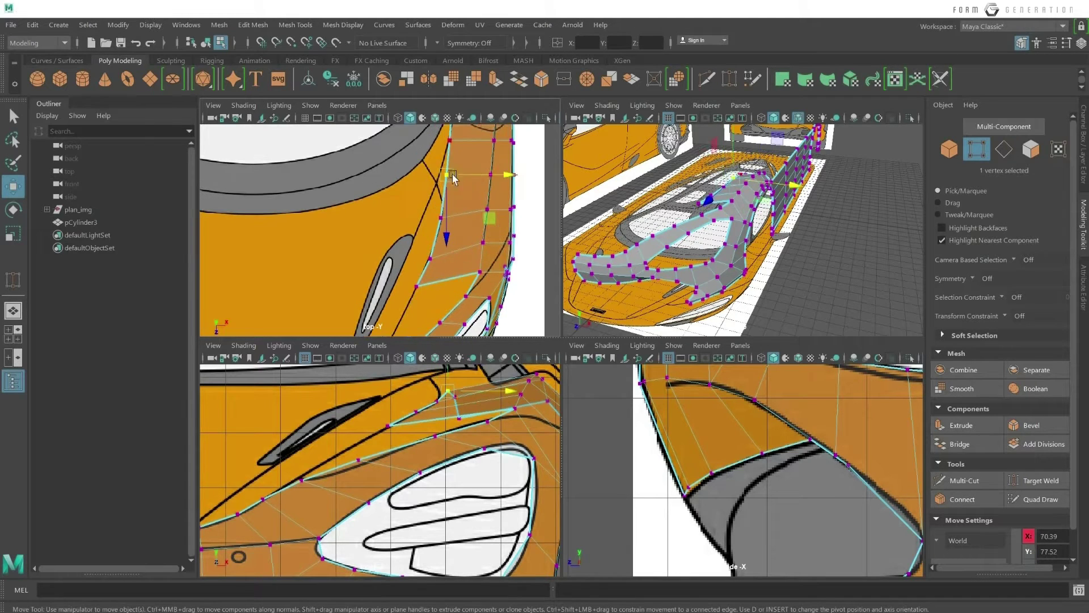
mouse_move(481, 228)
middle_mouse_down("alt")
mouse_move(459, 257)
mouse_move(440, 250)
mouse_move(447, 229)
middle_mouse_up("alt")
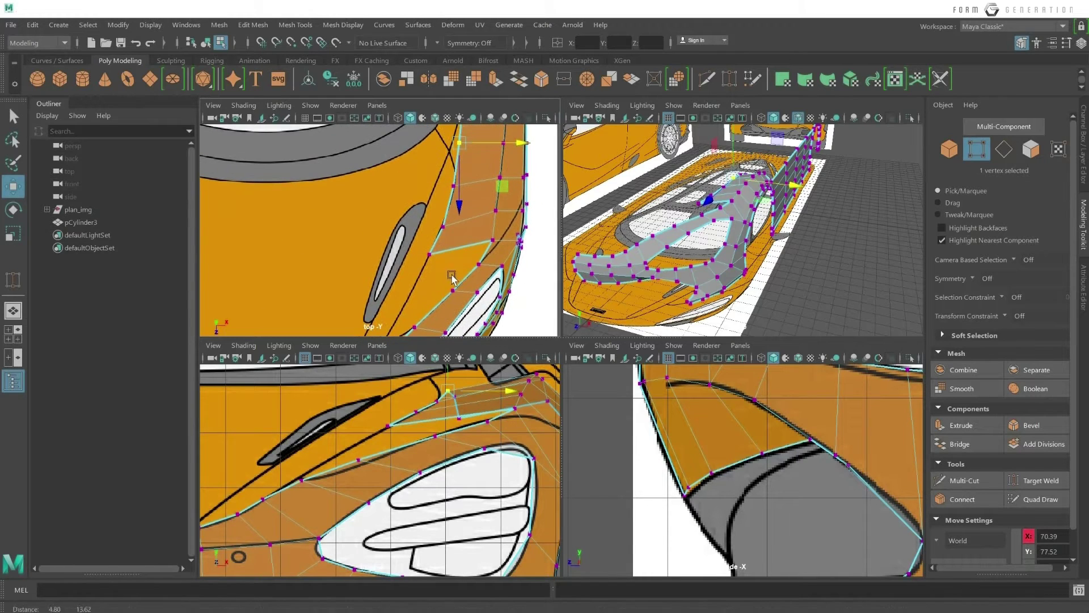
left_click(447, 229)
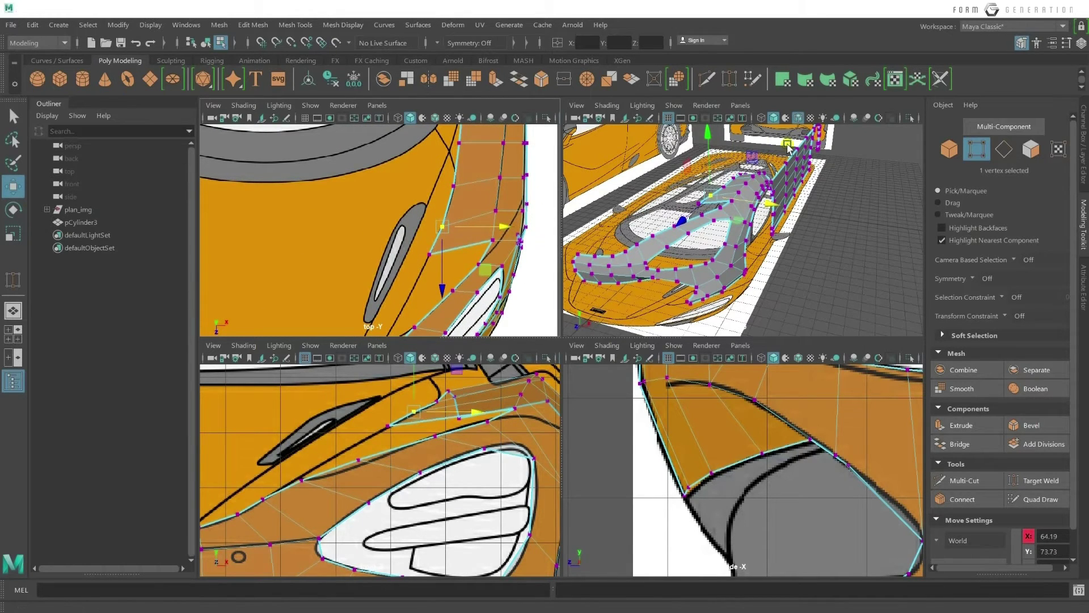
Orbit the perspective view and preview the strip smoothed before returning to the cage.
mouse_move(788, 149)
left_mouse_down("alt")
mouse_move(743, 239)
mouse_move(823, 146)
left_mouse_up("alt")
mouse_move(771, 172)
left_mouse_down("alt")
mouse_move(773, 219)
mouse_move(808, 145)
left_mouse_up("alt")
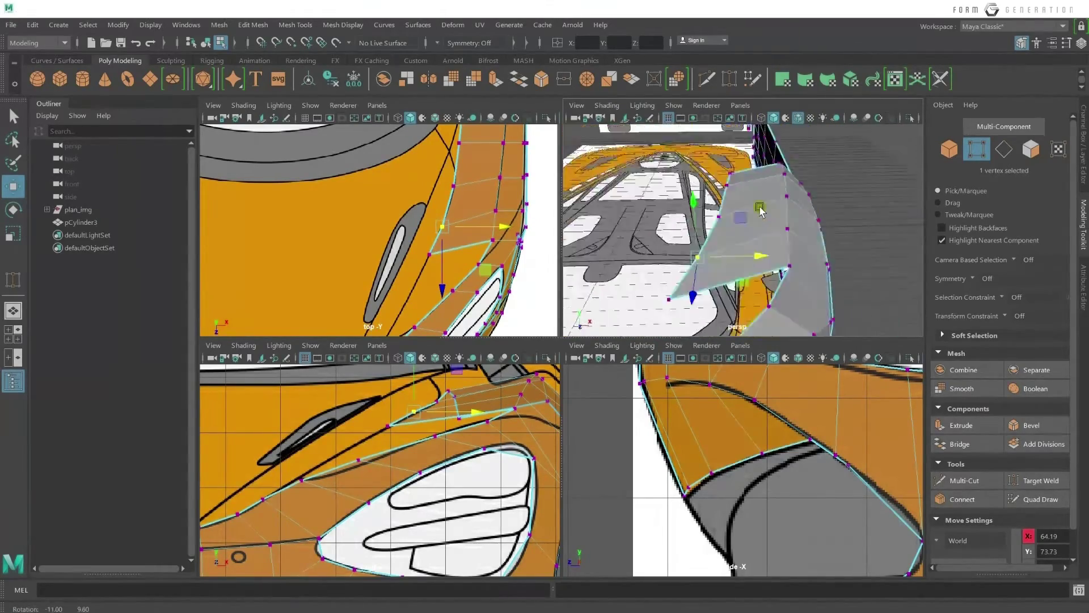
key("3")
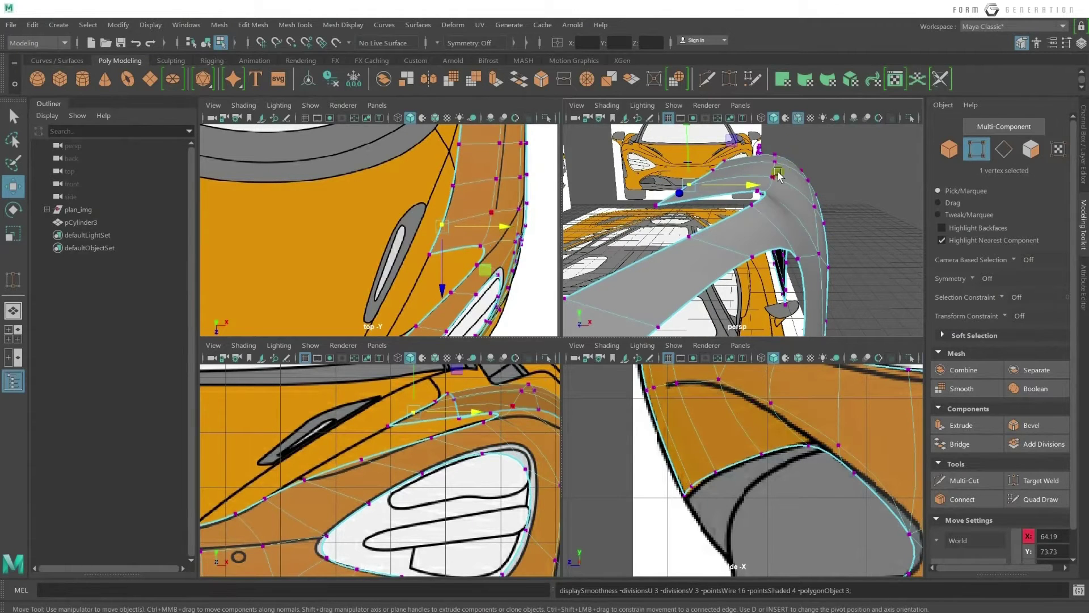
key("1")
left_click_drag(715, 208, 719, 204, "alt")
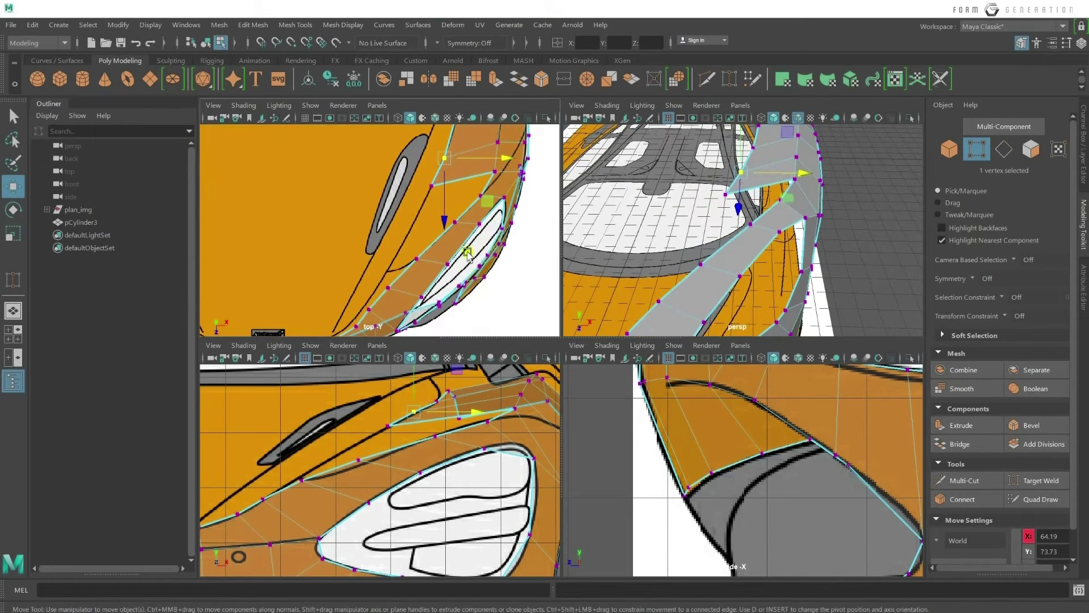
scroll(406, 252, "down", 5)
Switch to edge mode and select the row of edges along the strip.
right_click(403, 265)
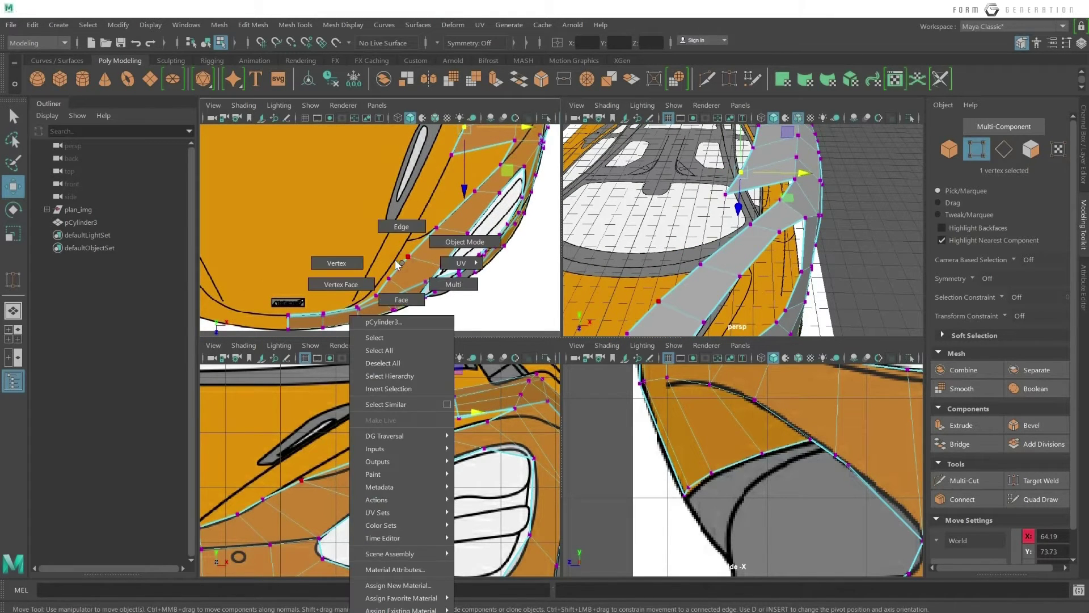
left_click(401, 226)
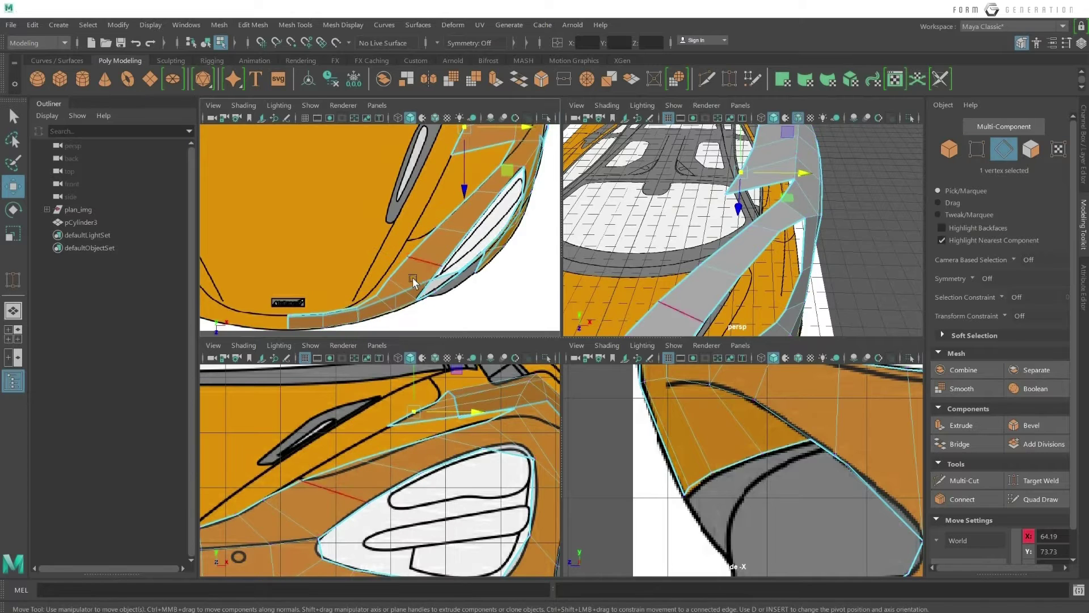
scroll(366, 300, "up", 2)
scroll(386, 273, "up", 2)
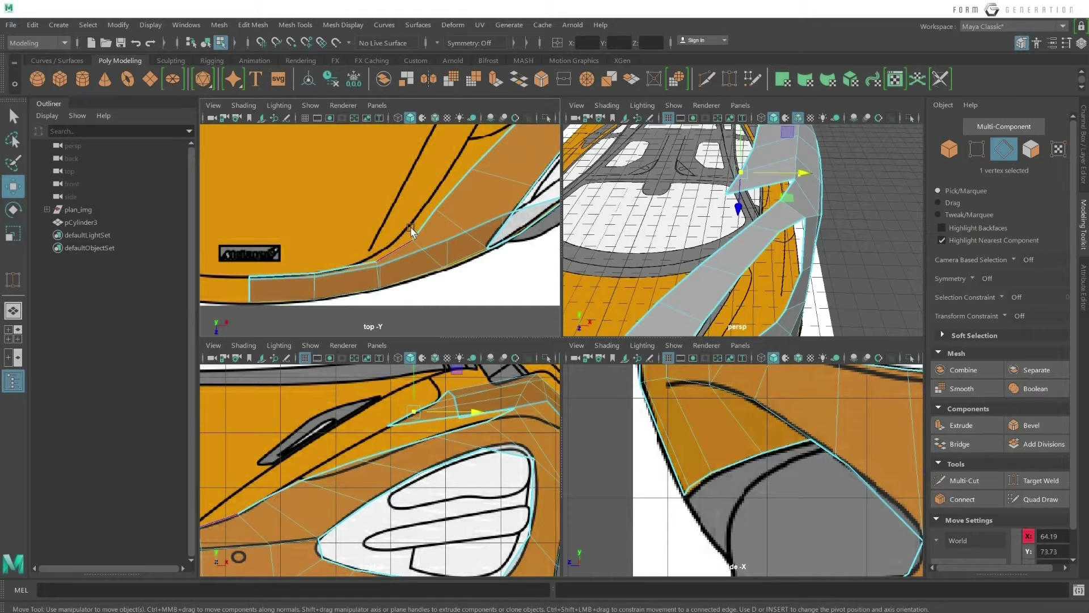
scroll(430, 229, "up", 2)
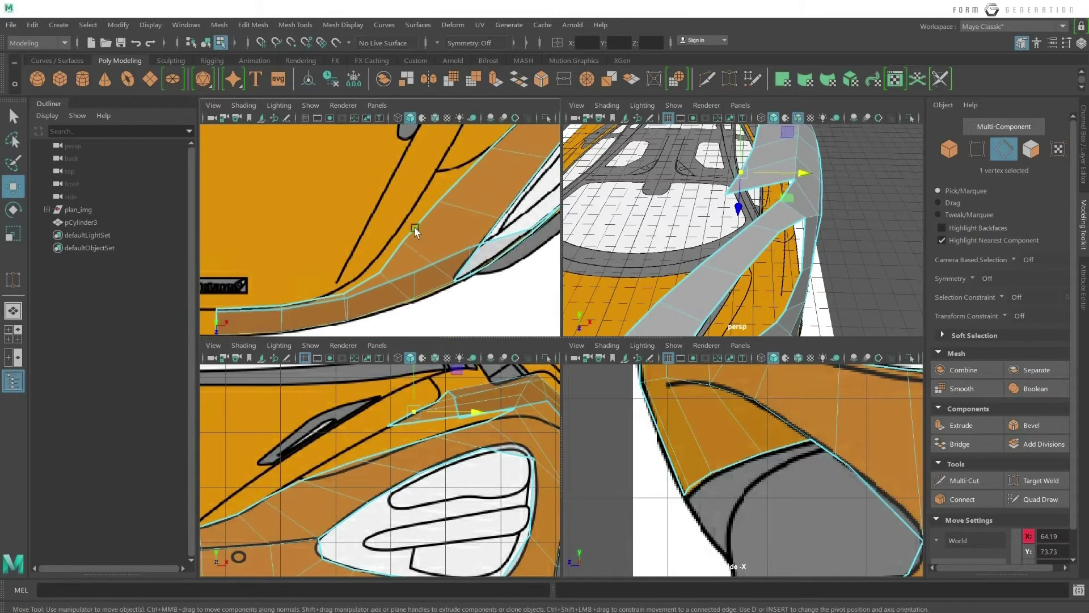
scroll(360, 256, "down", 2)
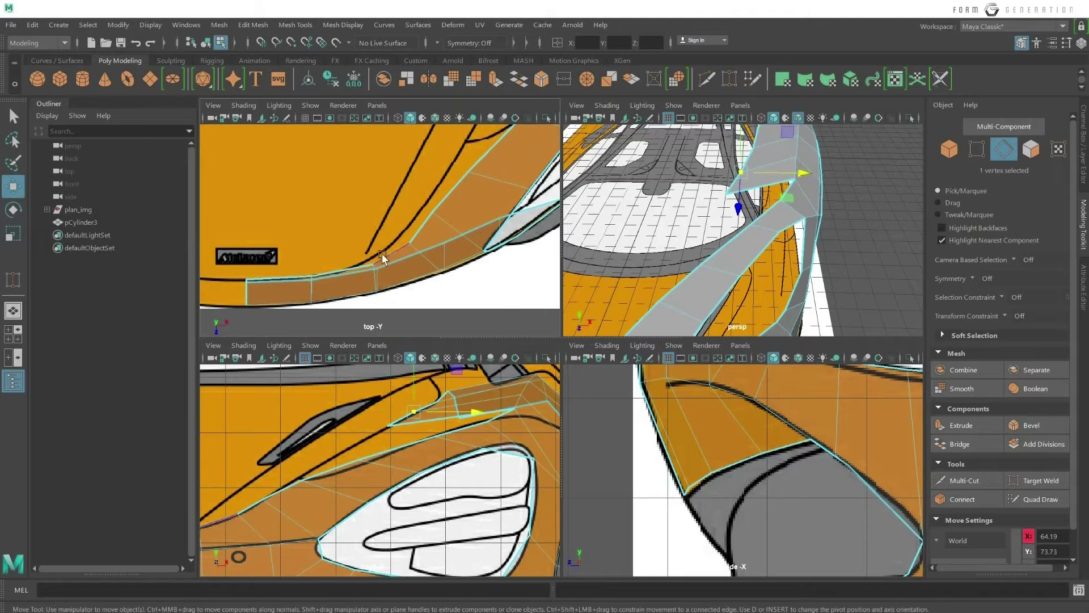
double_click(398, 253)
scroll(462, 229, "up", 3)
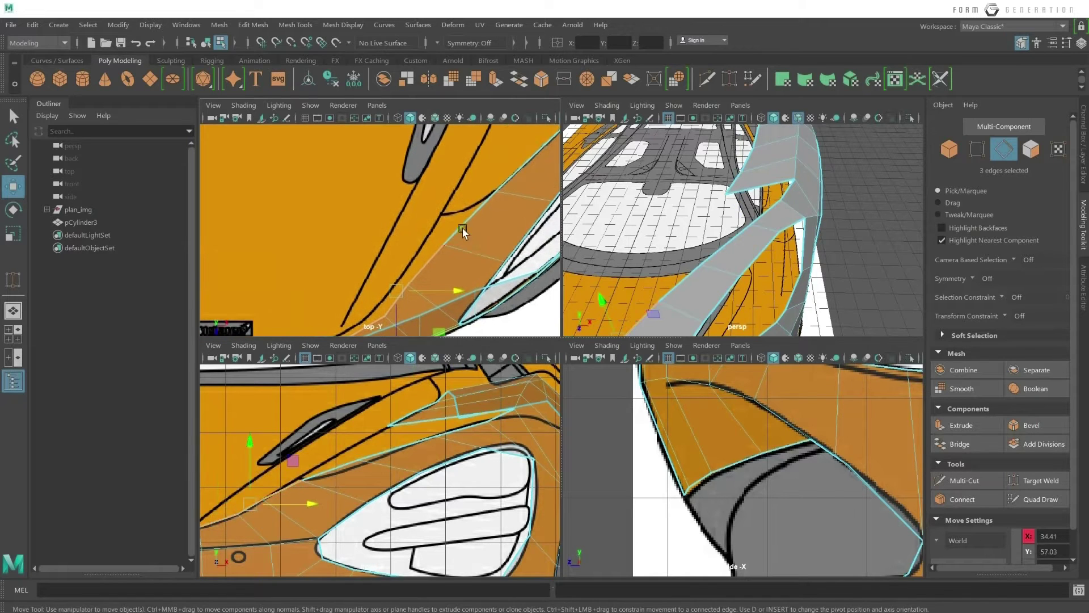
scroll(523, 182, "down", 2)
Cut a new edge across the strip face with Multi-Cut.
key("ctrl+shift+x")
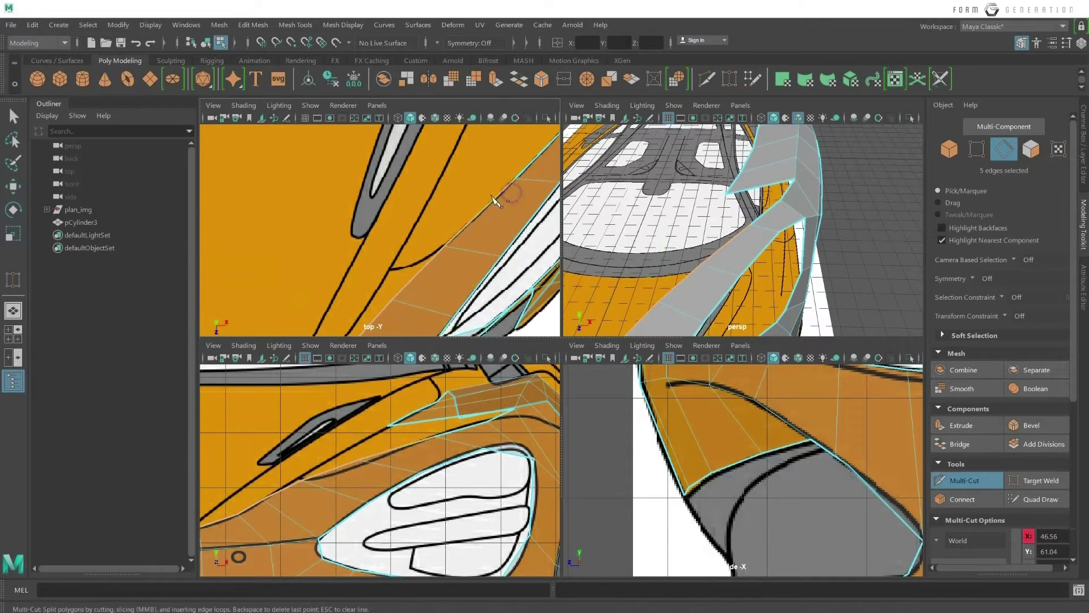
left_click(383, 199)
key("q")
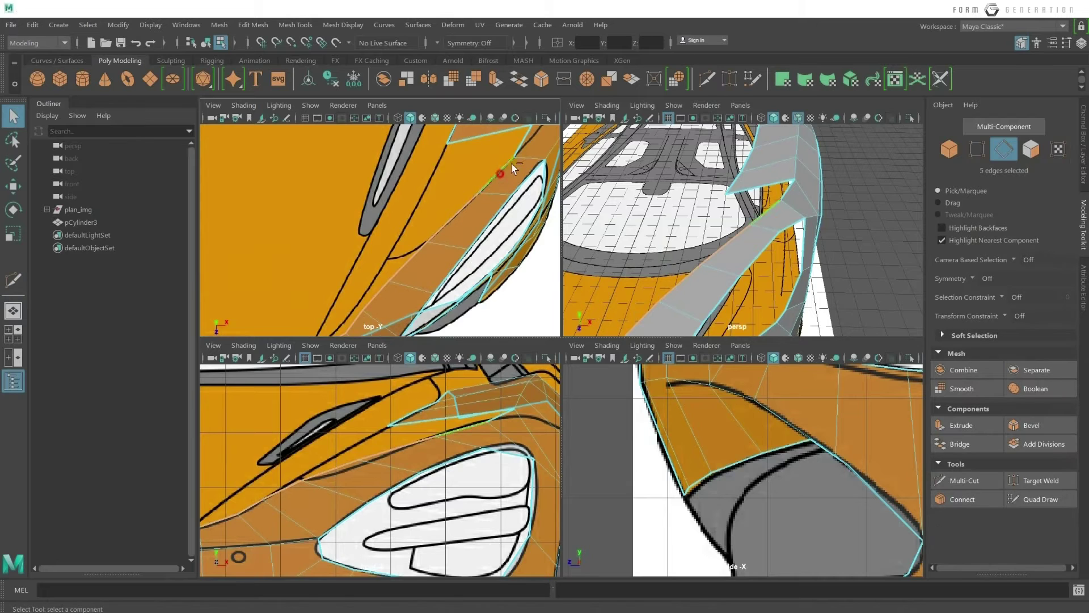
scroll(468, 229, "down", 1)
Extrude the seven selected edges inward toward the hood and preview it smoothed.
key("w")
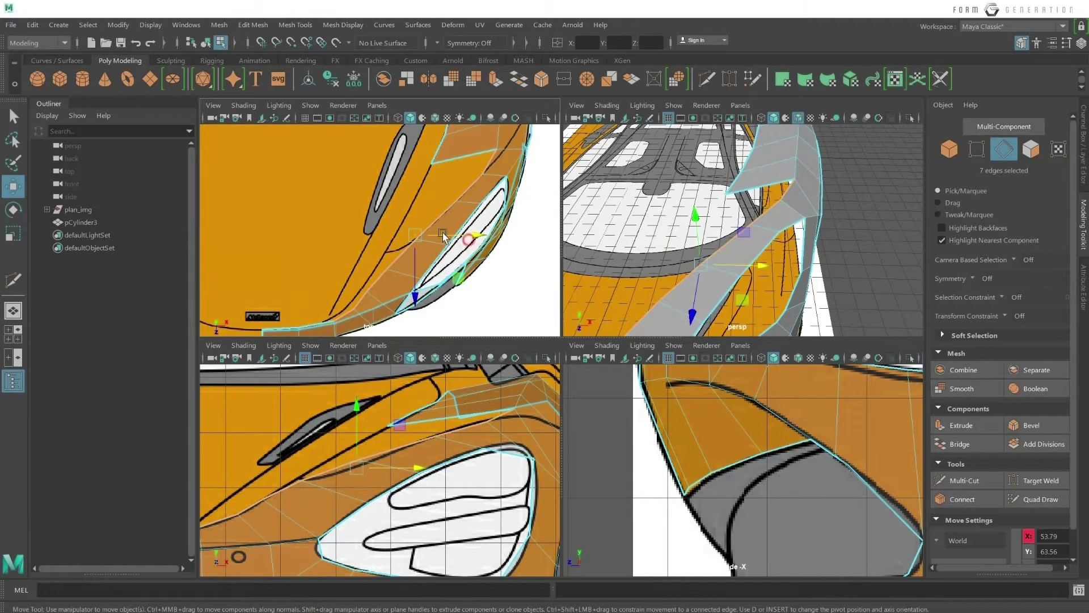
key("ctrl+z")
left_click_drag(461, 235, 462, 244, "shift")
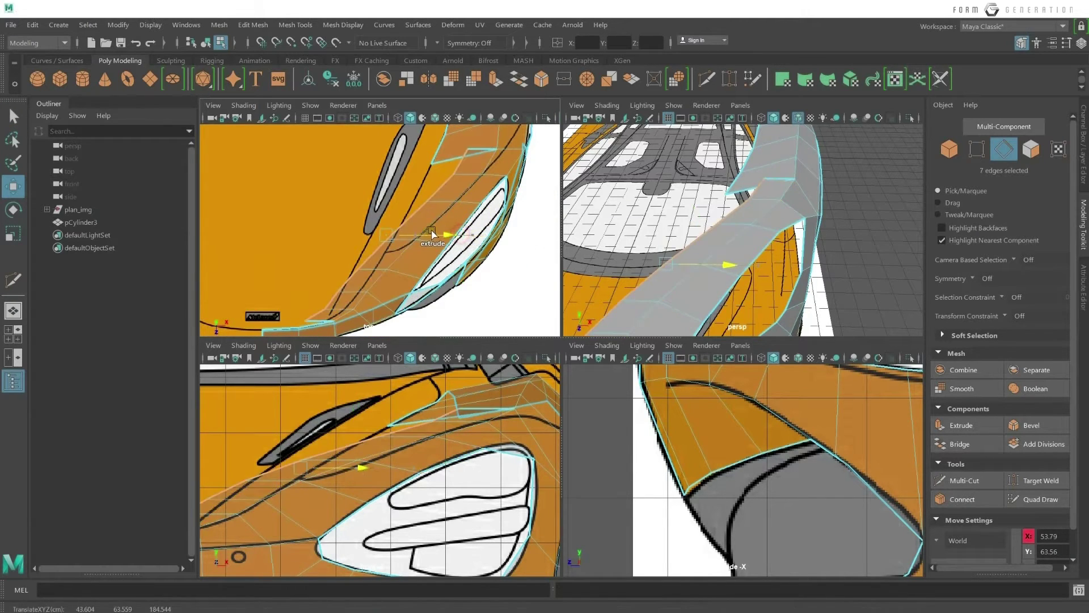
key("3")
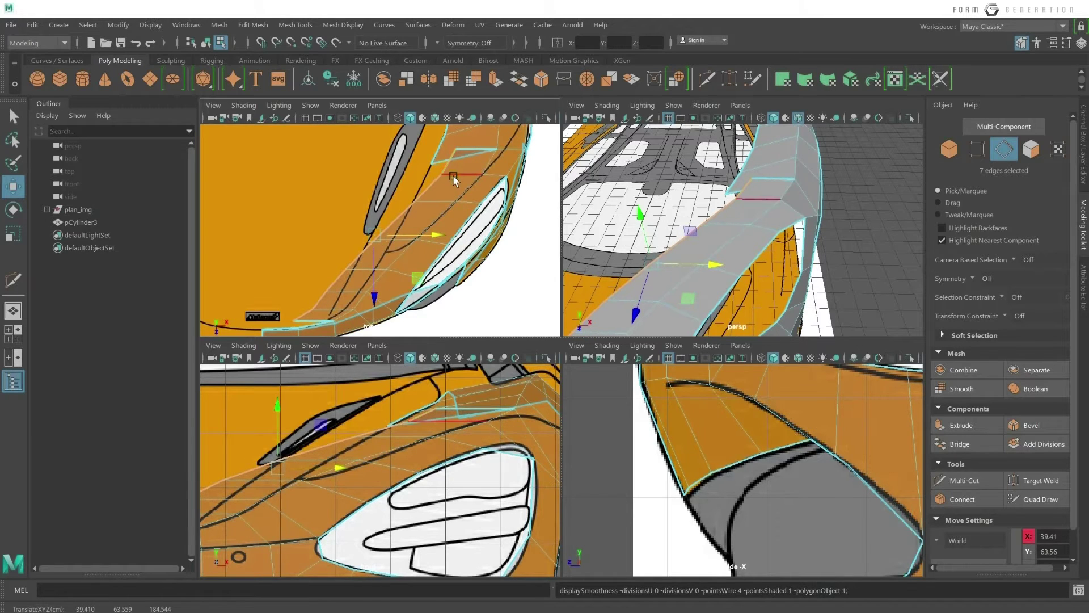
key("1")
Shift the extruded edges left and back right toward the headlight.
right_click(460, 158)
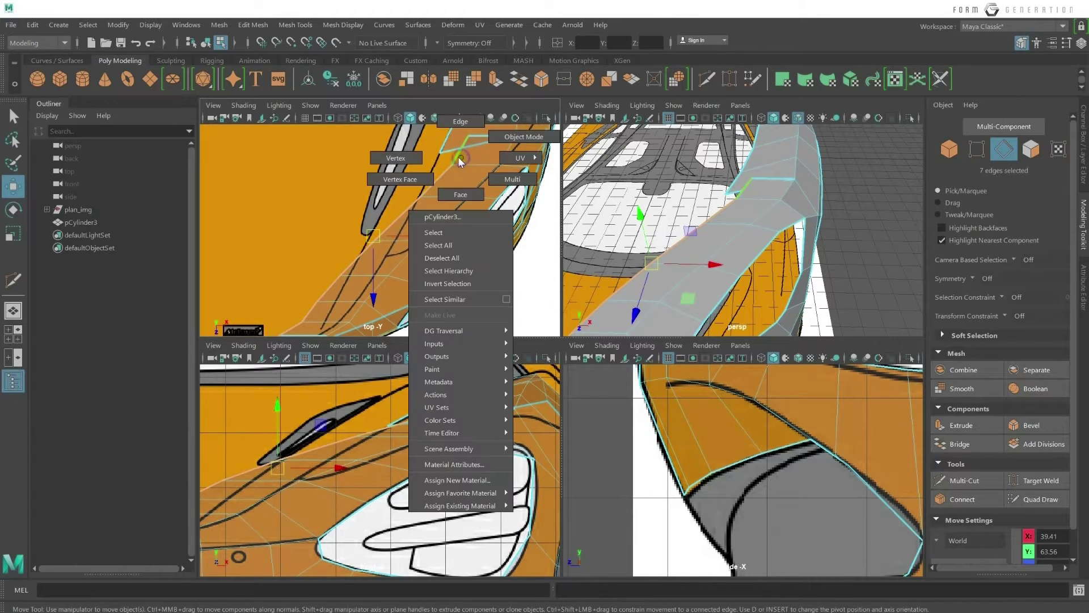
key("e")
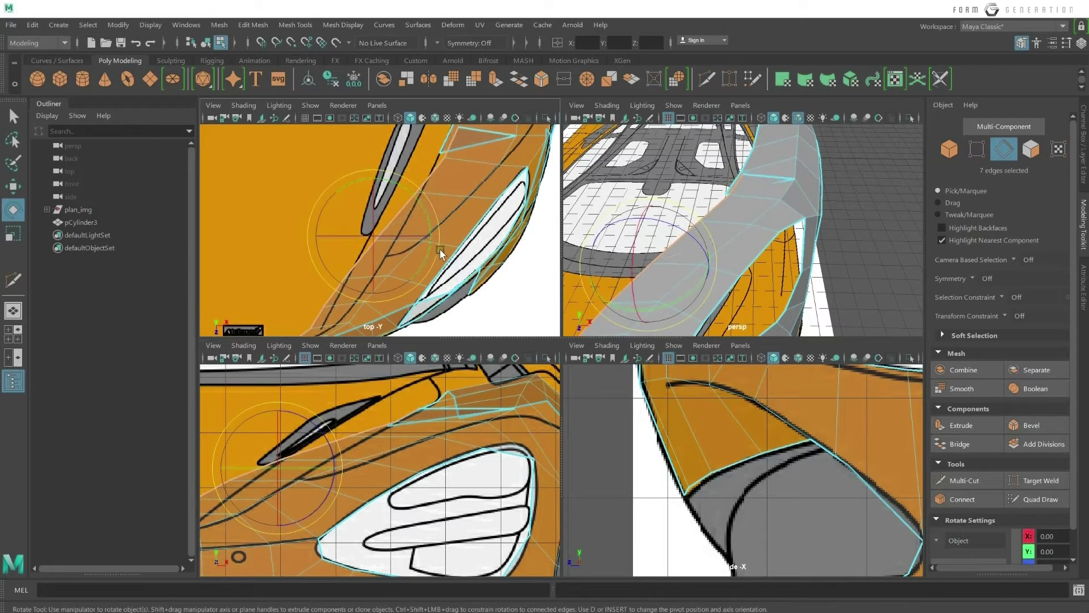
middle_click_drag(441, 254, 471, 224, "alt")
key("w")
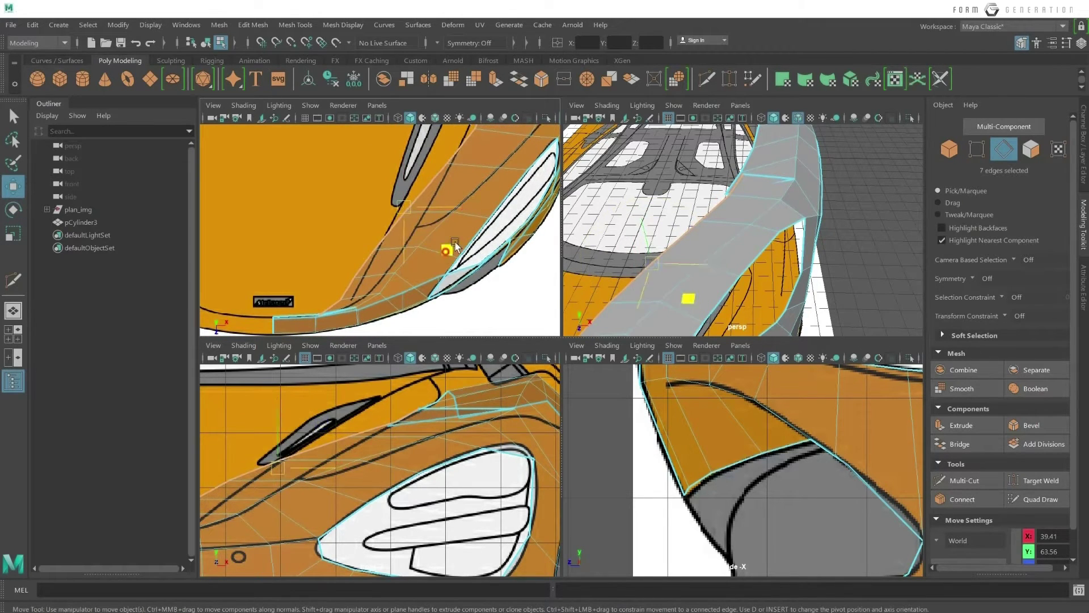
left_click_drag(454, 245, 400, 291)
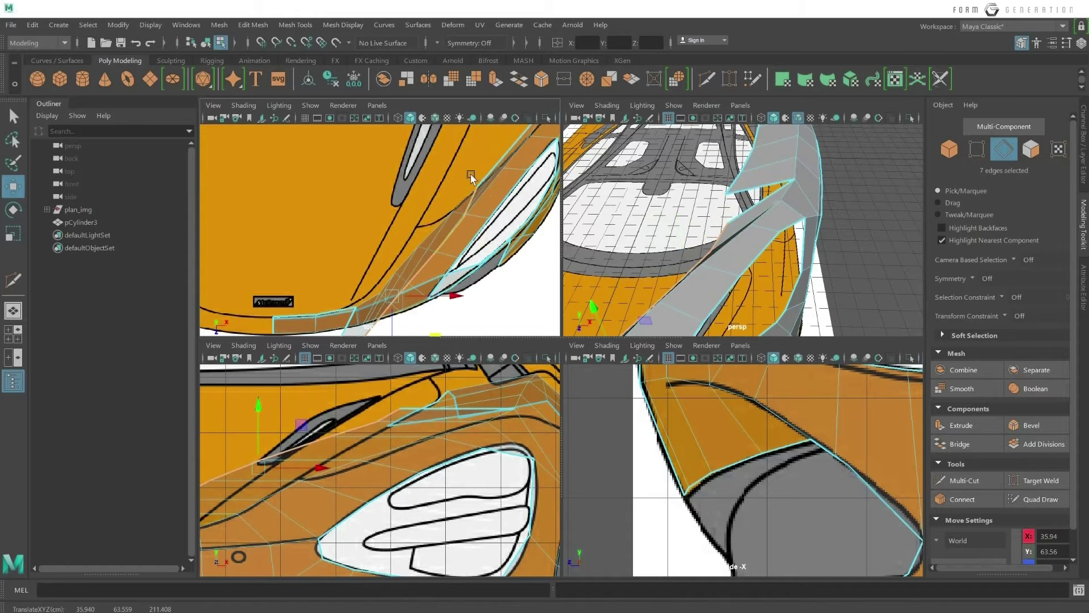
middle_click_drag(471, 178, 462, 222)
right_click_drag(461, 221, 413, 220)
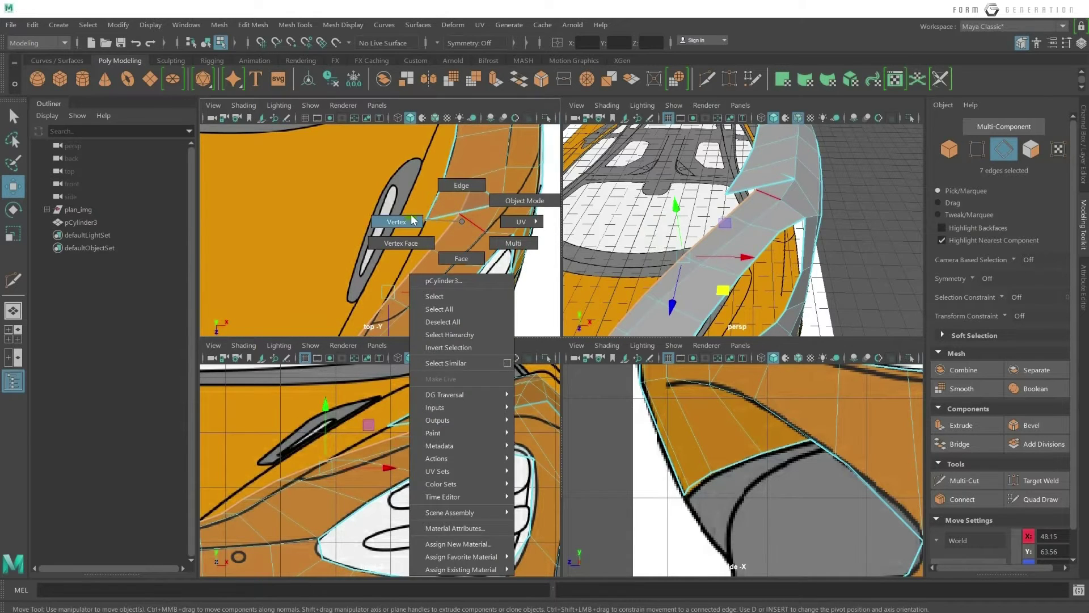
Select vertices of the new row and move one onto the reference line.
left_click(460, 205)
left_click(434, 241, "shift")
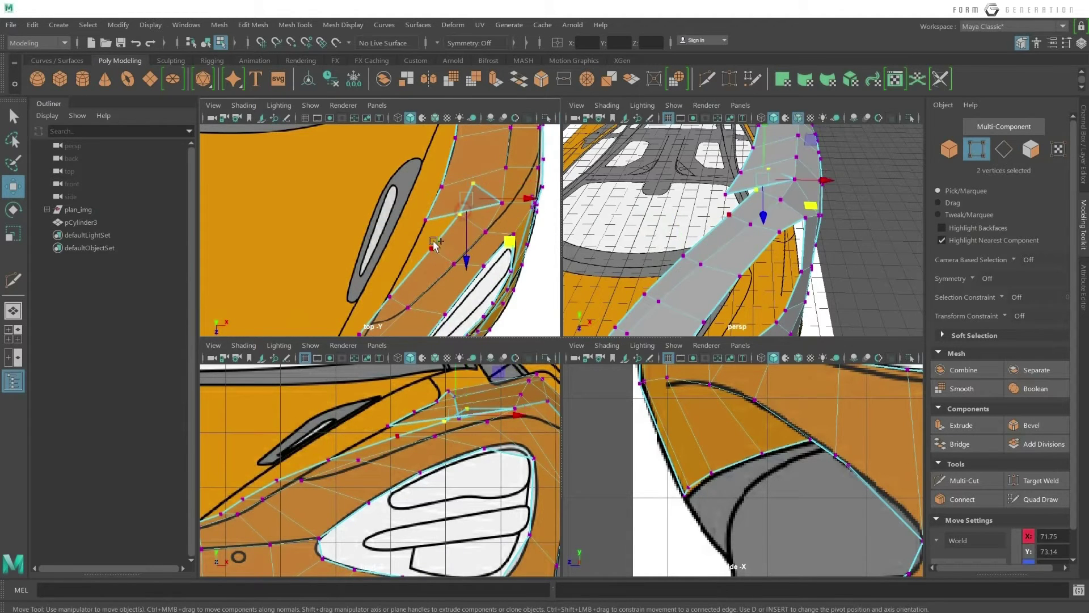
left_click_drag(487, 239, 452, 296, "shift")
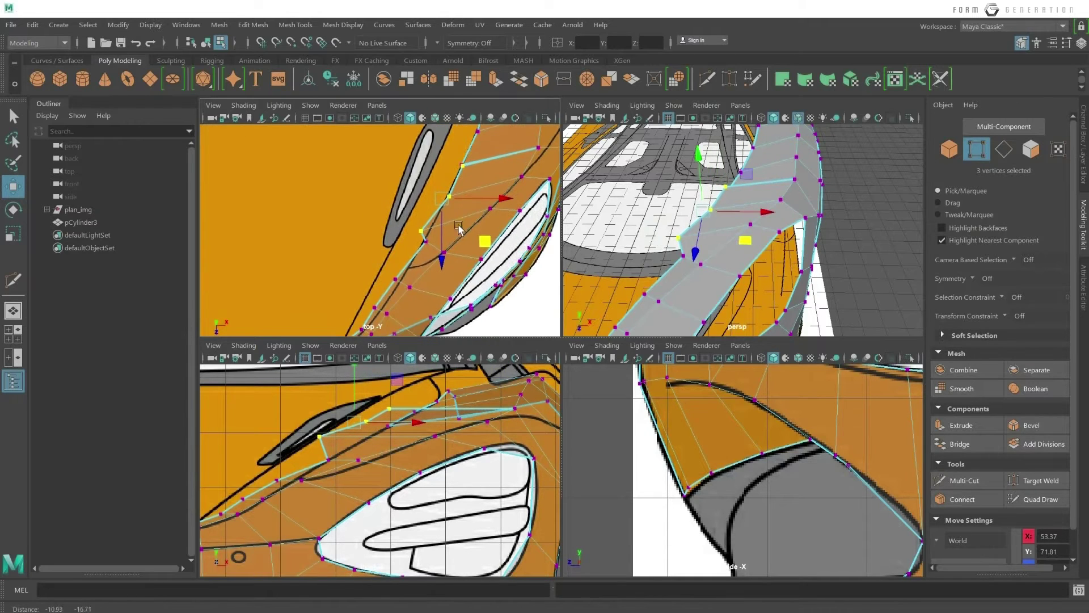
middle_click_drag(413, 269, 448, 213, "alt")
left_click(421, 231)
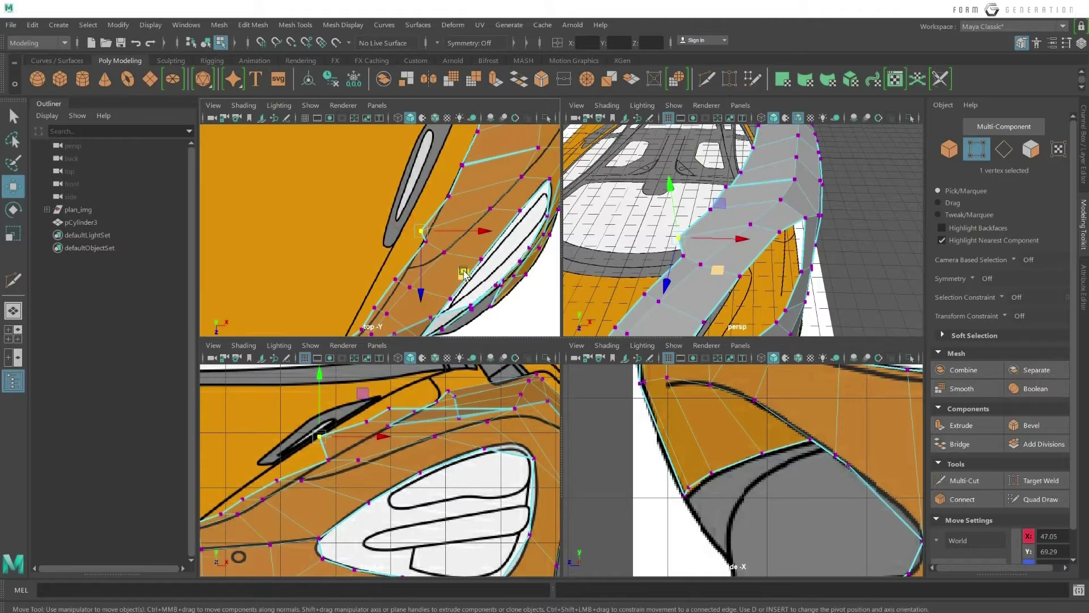
mouse_move(447, 265)
middle_mouse_down()
mouse_move(457, 294)
mouse_move(478, 249)
mouse_move(469, 272)
mouse_move(423, 246)
middle_mouse_up()
scroll(440, 240, "down", 2)
Step down the edge vertex by vertex, nudging each onto the reference line.
key("Left")
scroll(448, 271, "up", 1)
scroll(423, 270, "up", 2)
key("Left")
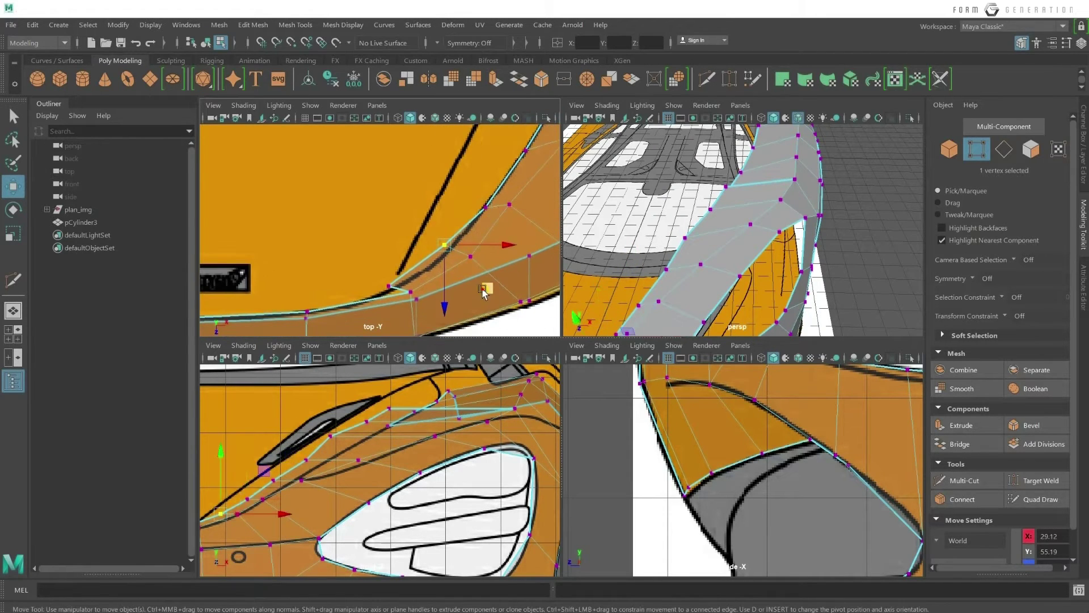
middle_click_drag(486, 287, 486, 291)
key("Left")
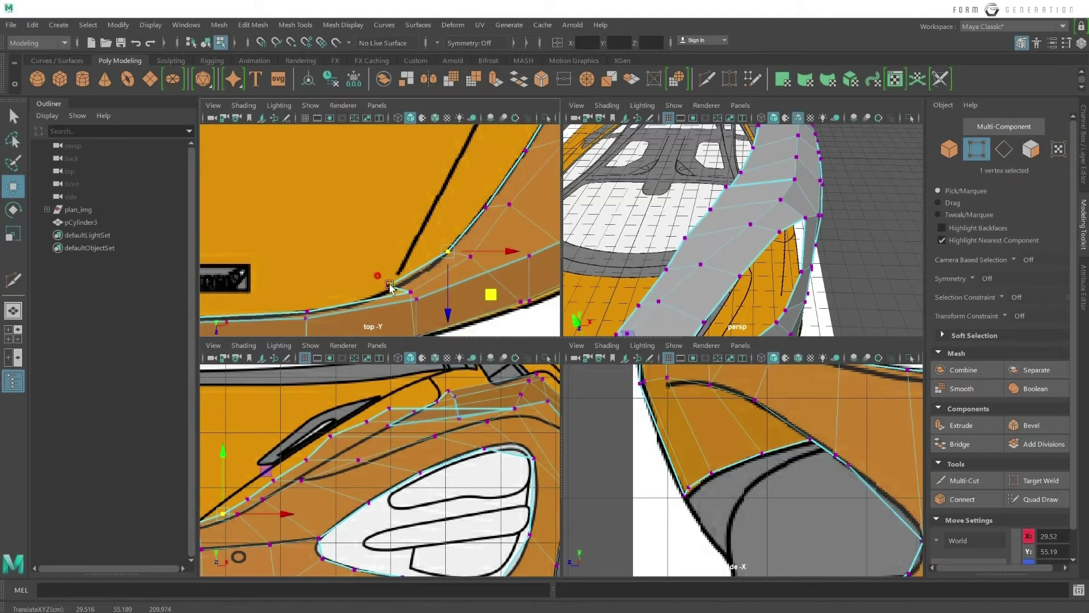
middle_click_drag(436, 330, 446, 333)
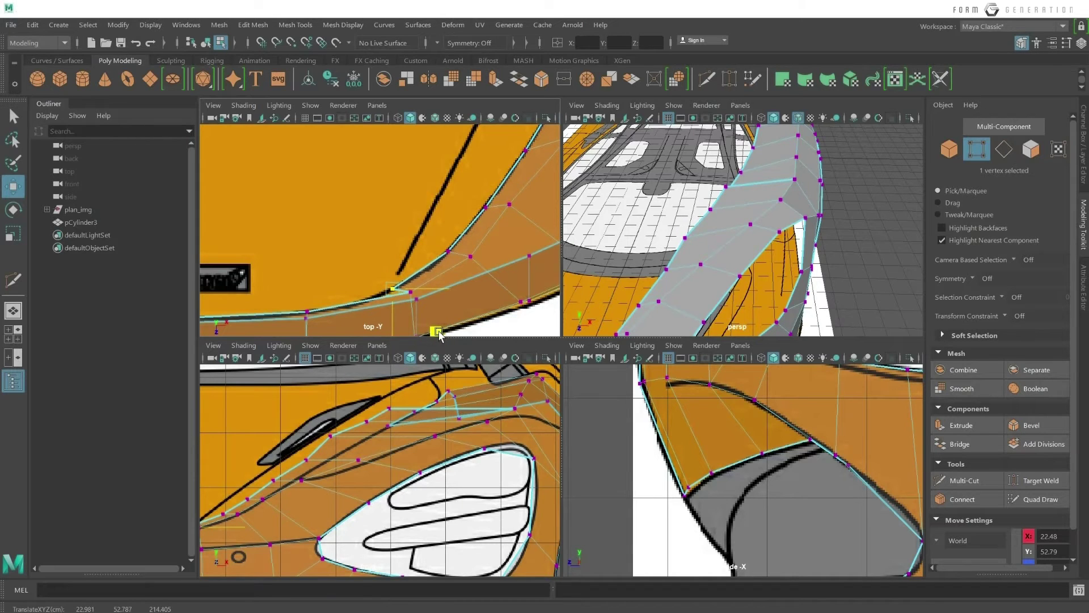
middle_click_drag(437, 334, 370, 331)
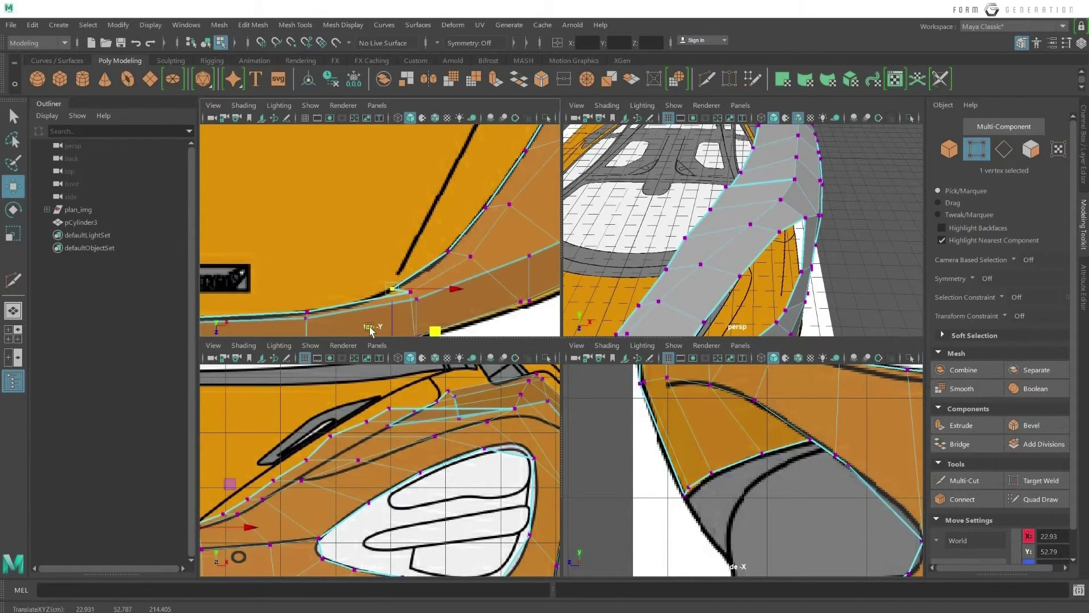
scroll(428, 271, "up", 3)
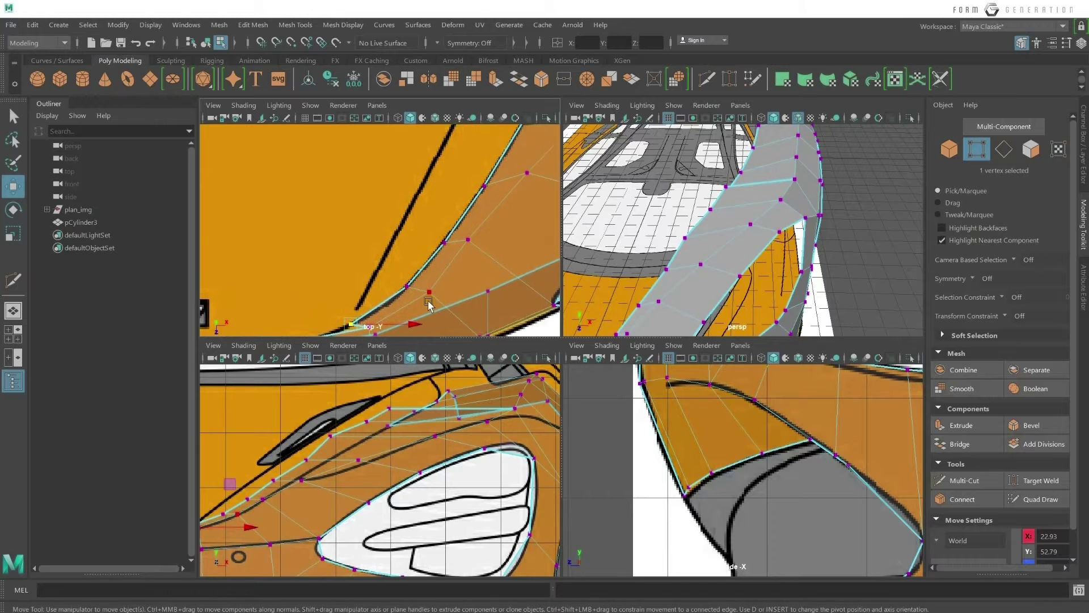
scroll(293, 432, "up", 5)
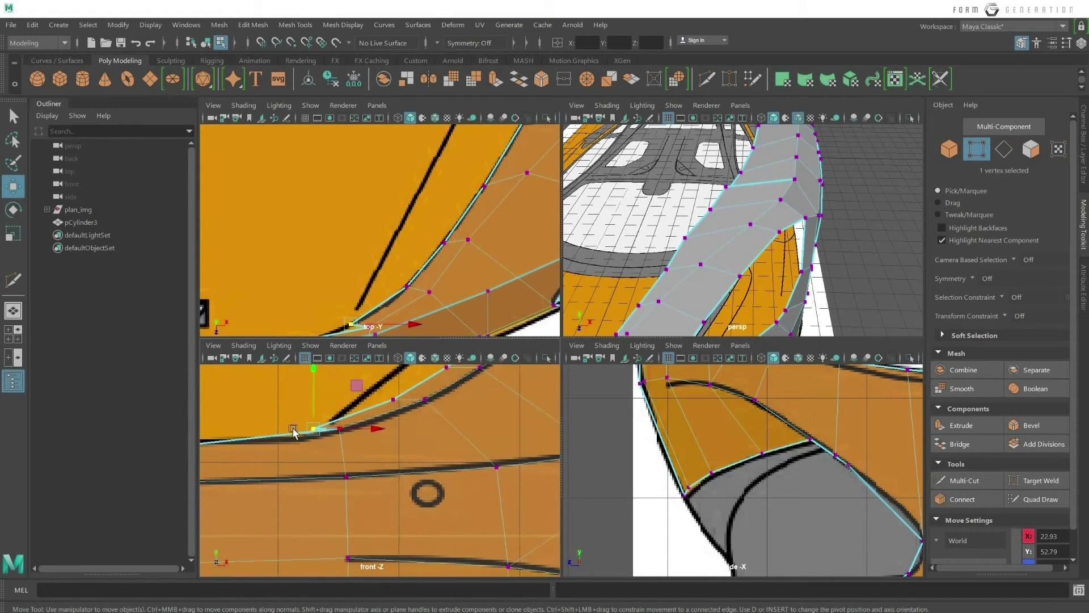
Raise the vertex to match the front reference and adjust it against the side view.
scroll(293, 432, "up", 2)
mouse_move(293, 432)
left_mouse_down()
mouse_move(403, 422)
mouse_move(404, 397)
left_mouse_up()
scroll(767, 386, "down", 4)
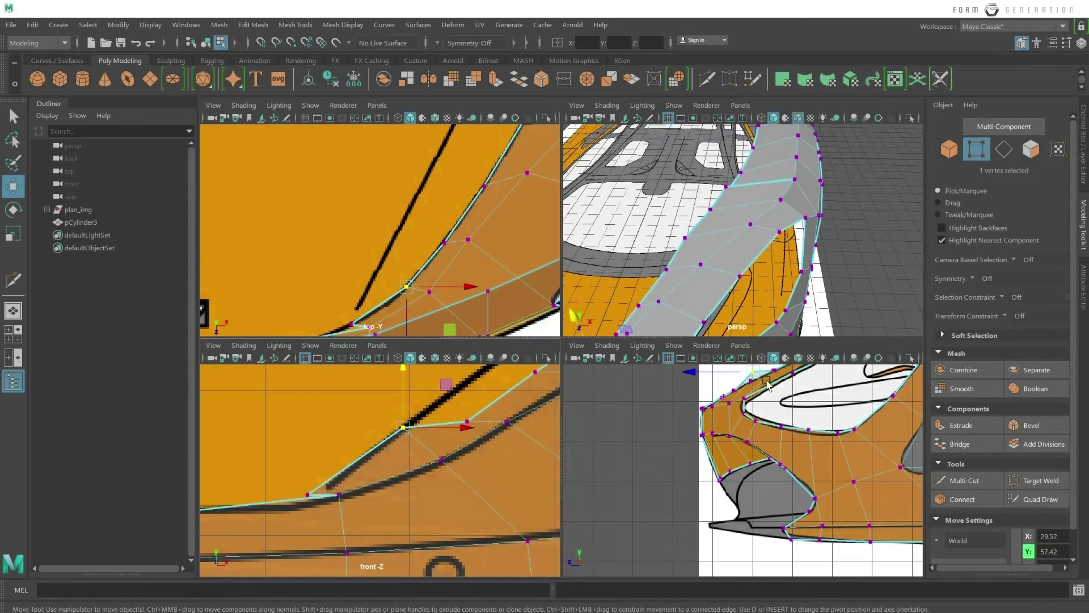
scroll(767, 386, "up", 2)
scroll(767, 386, "up", 2)
scroll(767, 386, "up", 1)
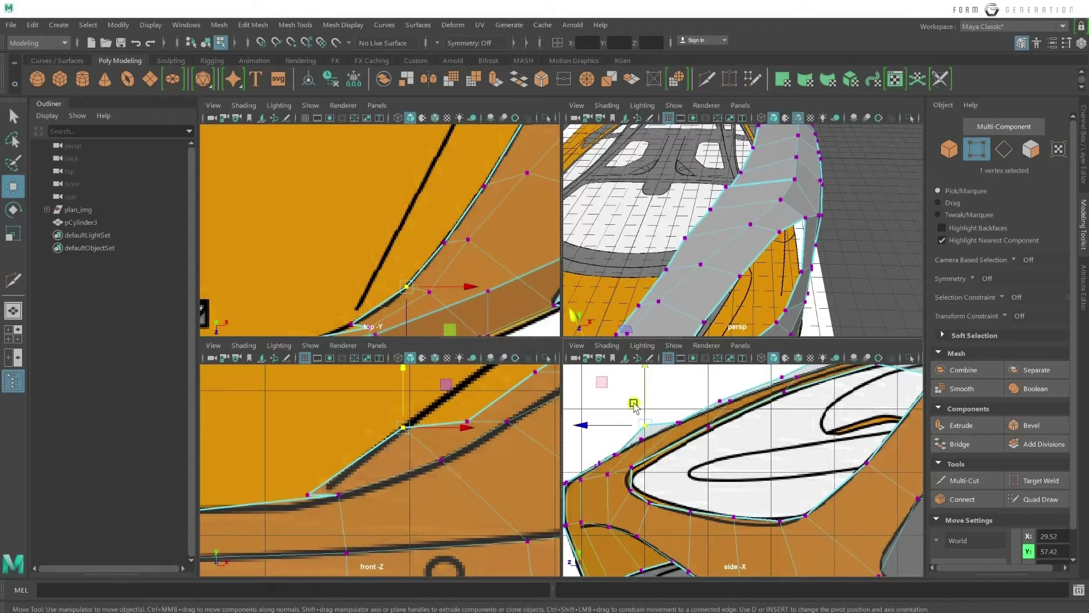
left_click_drag(648, 395, 652, 413)
Reframe the top, side and front views around the bumper edge vertices.
key("shift+f")
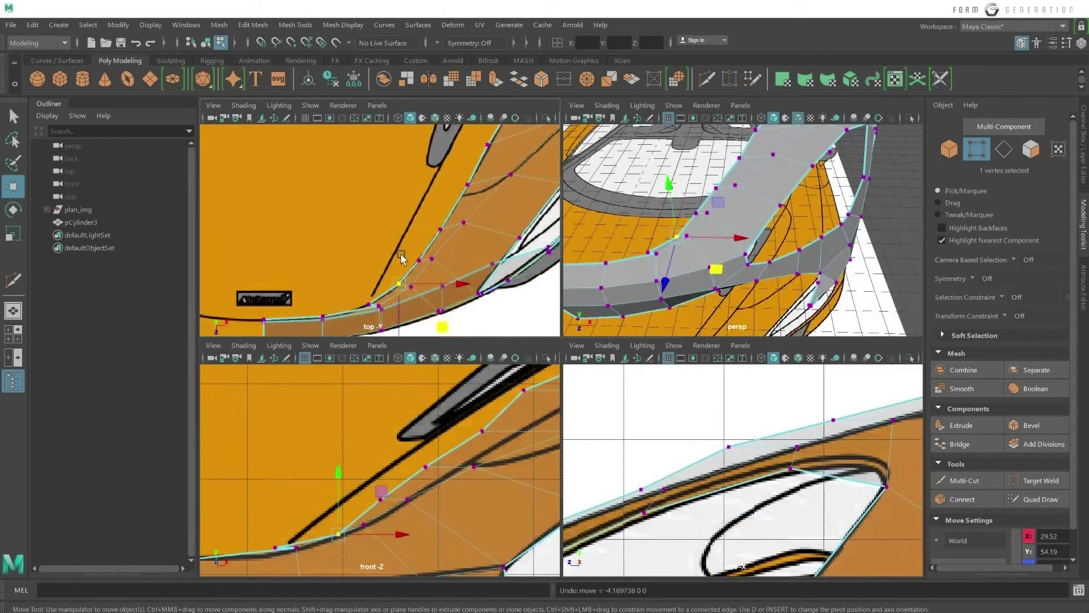
mouse_move(488, 307)
middle_mouse_down("alt")
mouse_move(497, 233)
mouse_move(388, 250)
middle_mouse_up("alt")
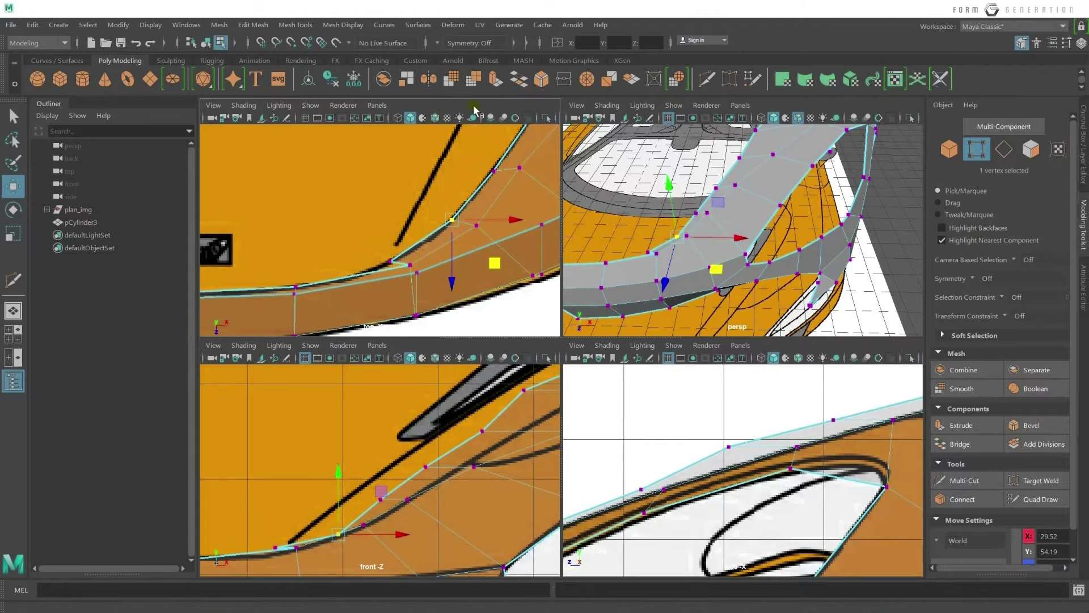
mouse_move(388, 250)
middle_mouse_down("alt")
mouse_move(483, 207)
mouse_move(480, 162)
middle_mouse_up("alt")
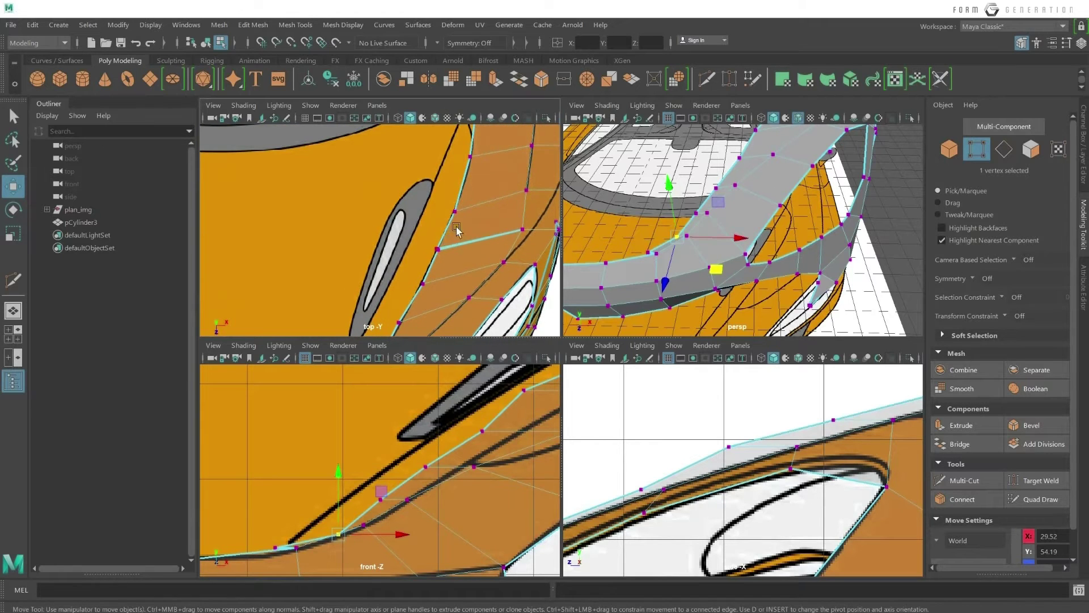
middle_click_drag(456, 227, 454, 289, "alt")
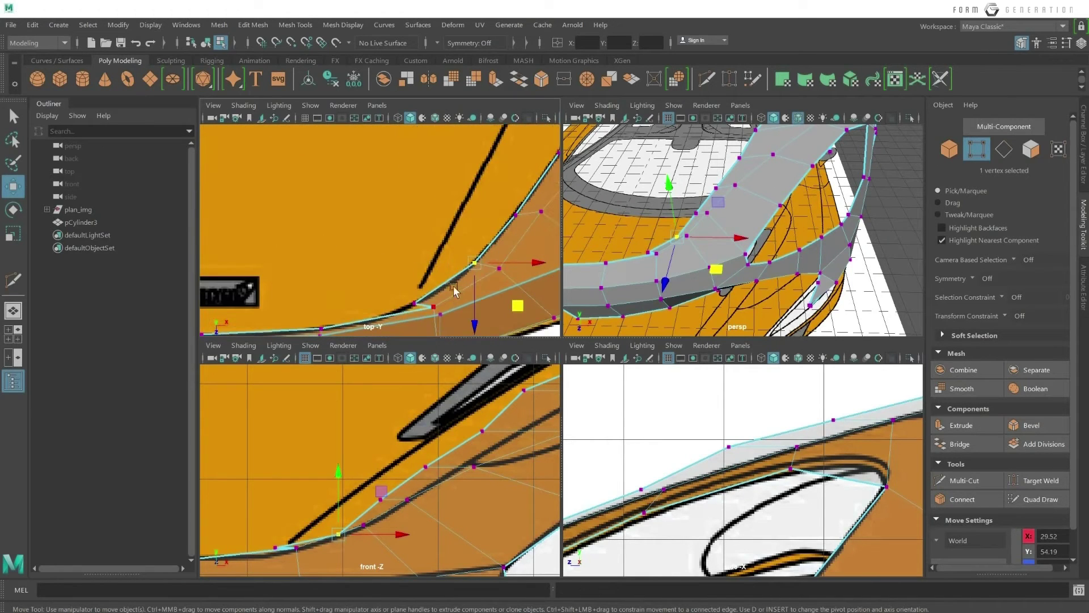
middle_click_drag(709, 423, 706, 470, "alt")
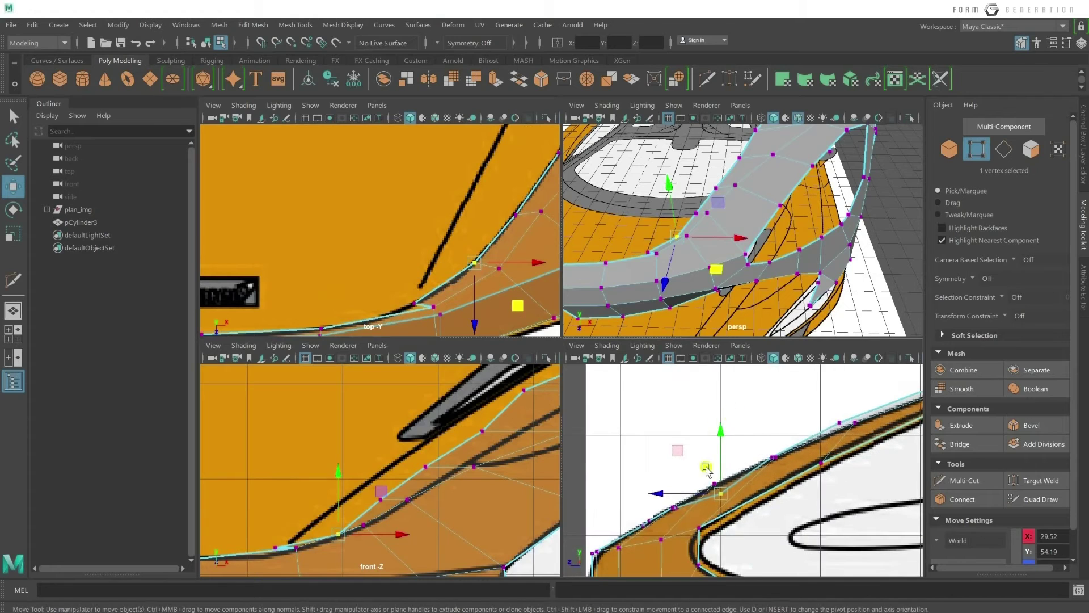
middle_click_drag(605, 475, 813, 423, "alt")
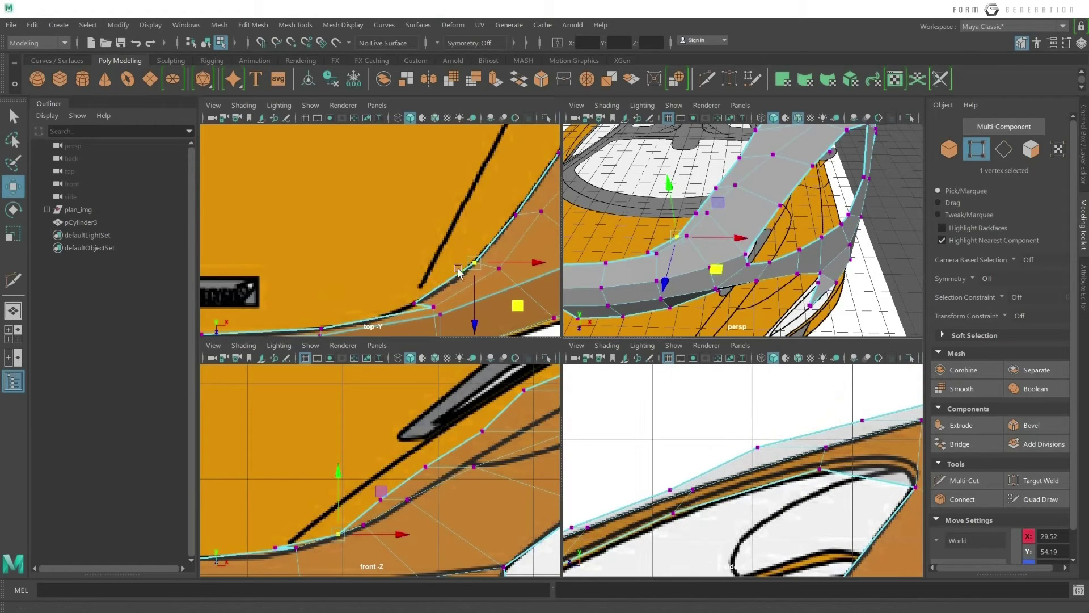
left_click(414, 302)
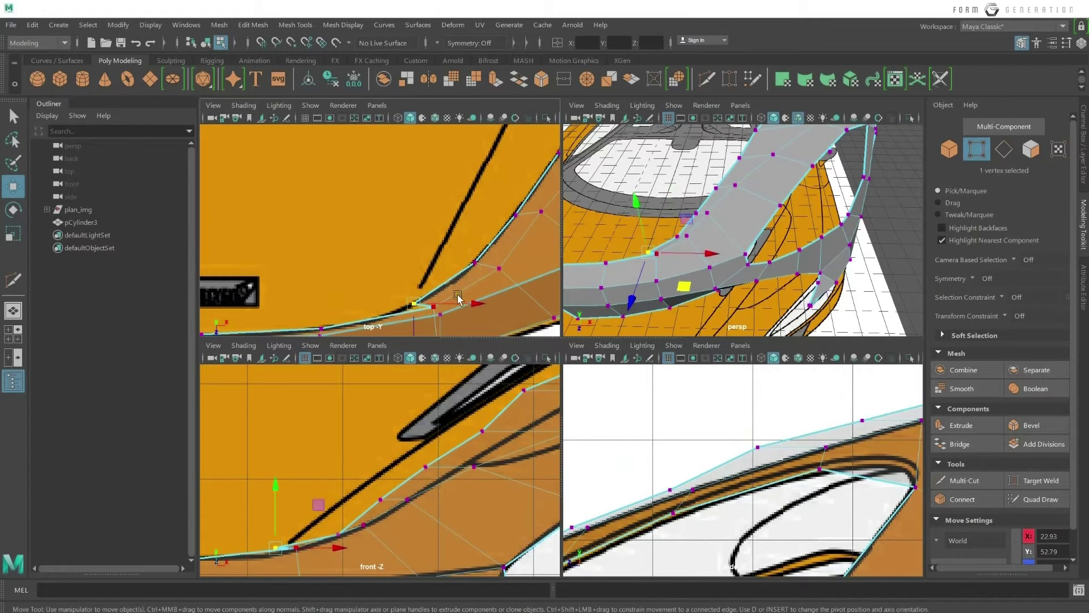
middle_click_drag(390, 509, 417, 444, "alt")
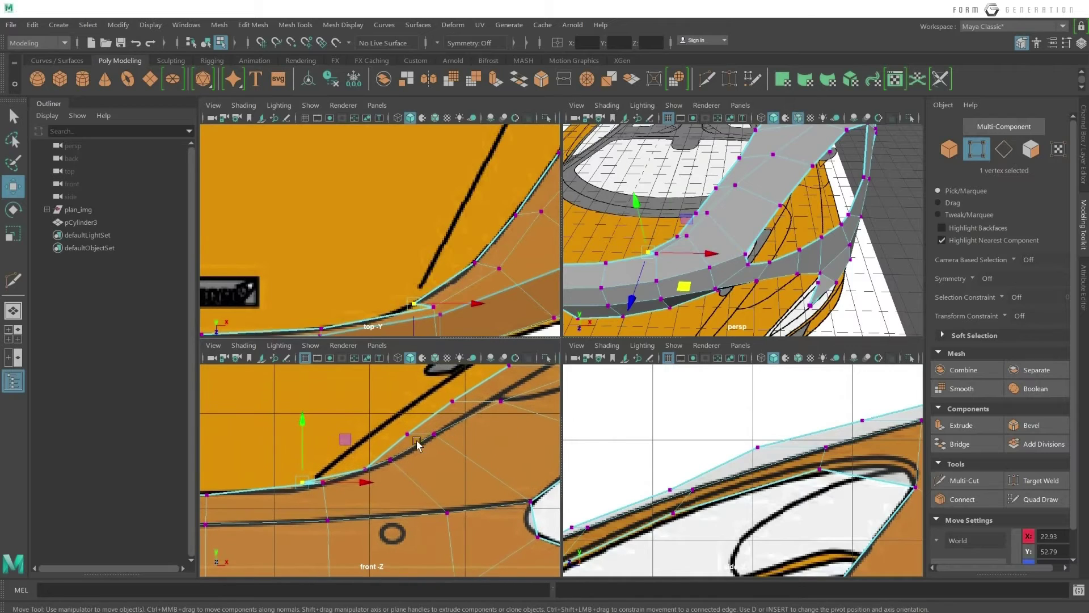
Raise the next edge vertex slightly and centre the front view on the upper vertices.
left_click(466, 264)
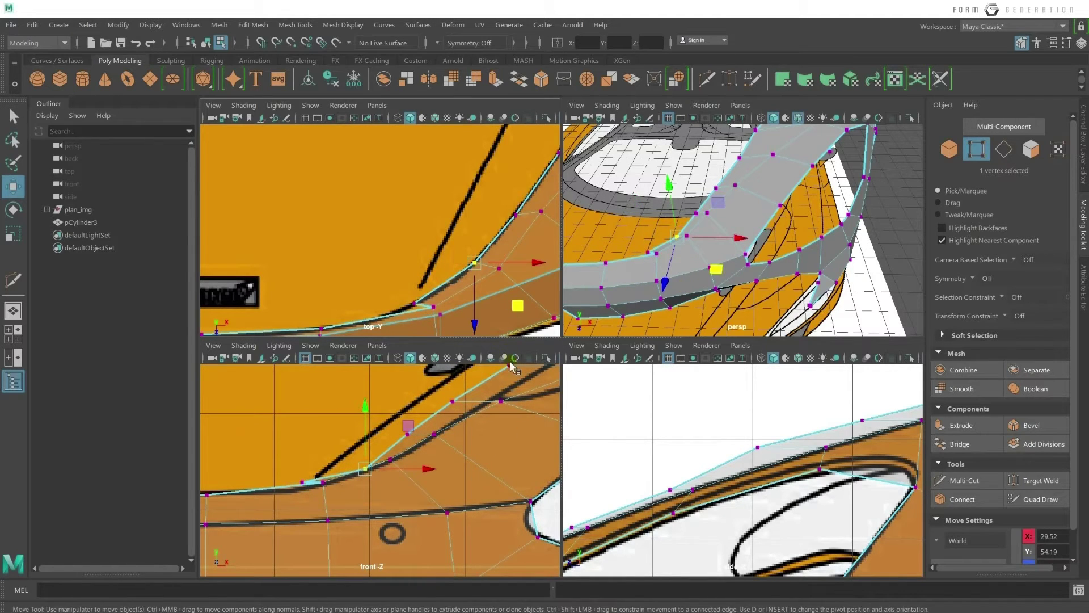
left_click_drag(364, 440, 407, 434)
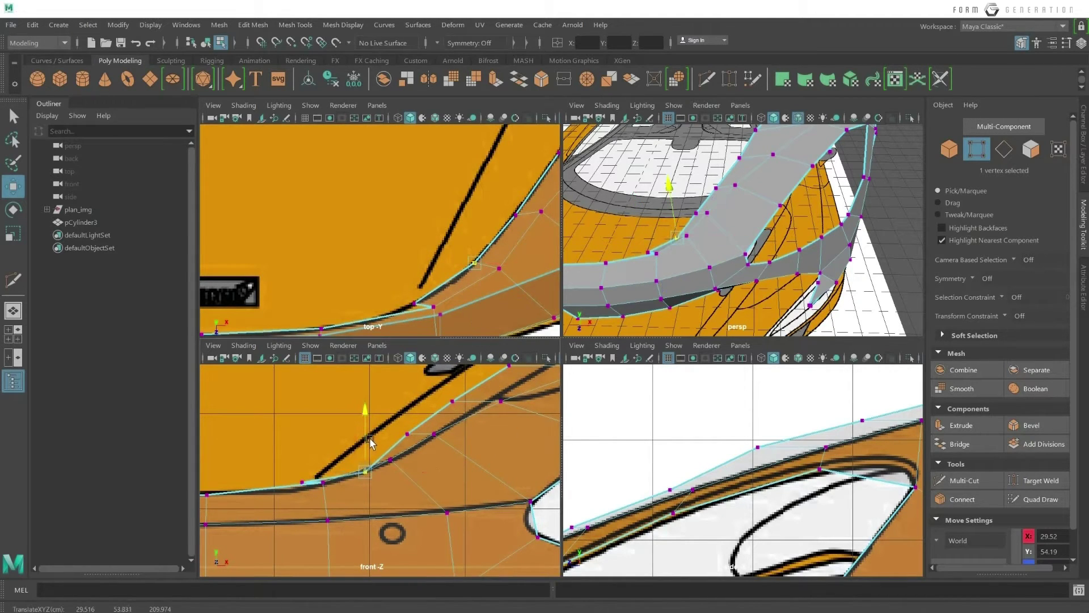
left_click(407, 434)
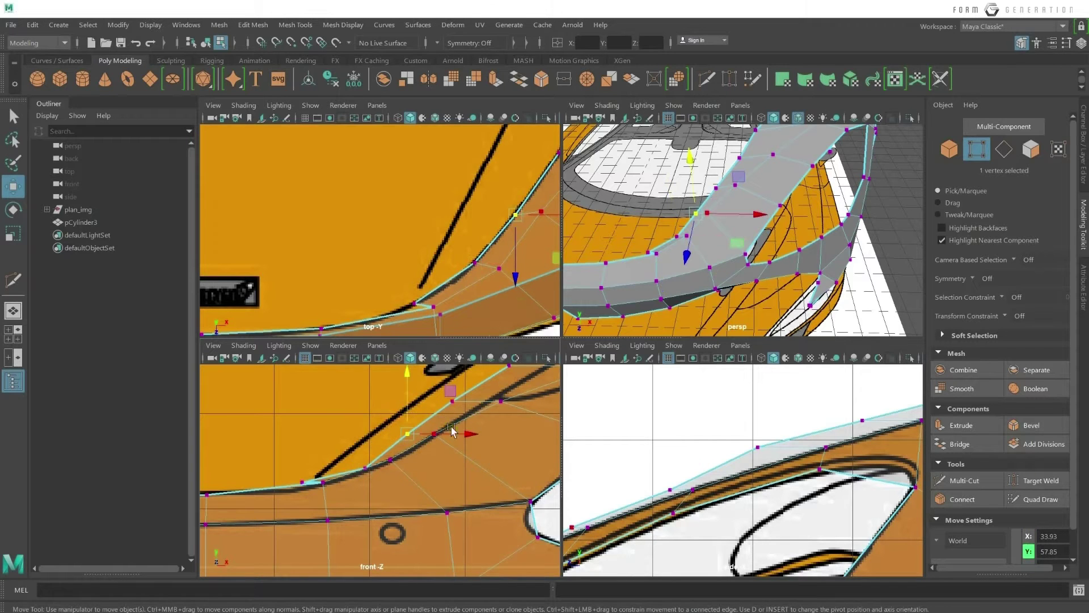
middle_click_drag(407, 434, 379, 506, "alt")
scroll(475, 227, "down", 5)
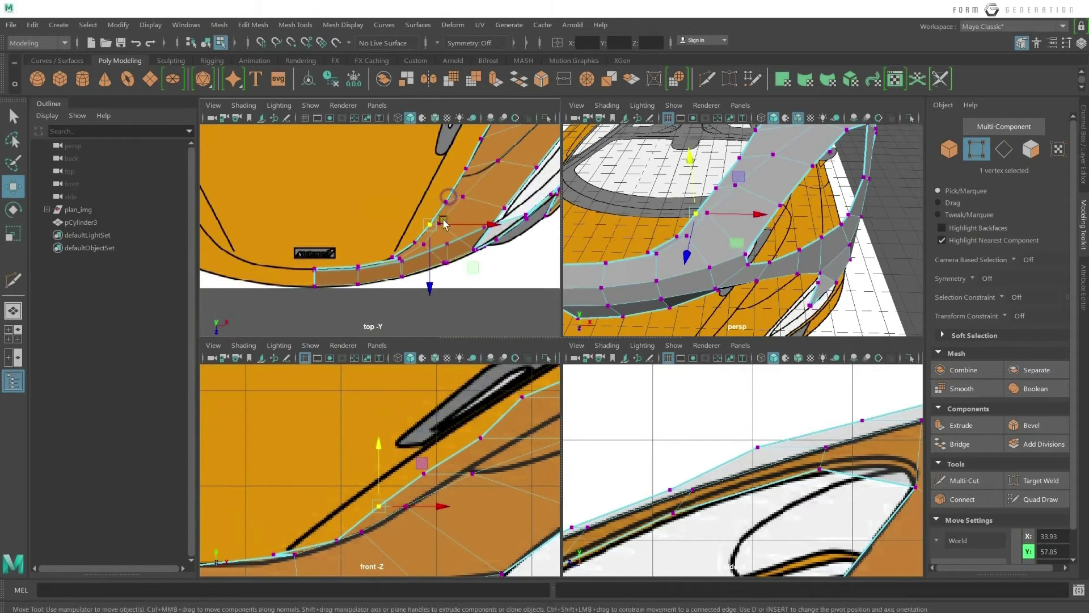
middle_click_drag(449, 488, 345, 510, "alt")
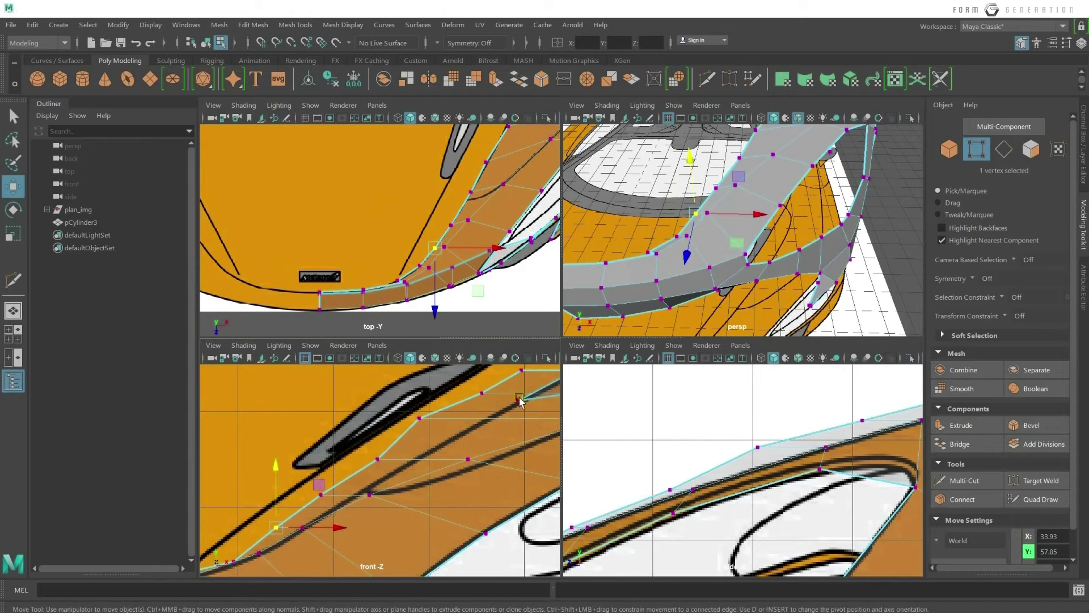
key("f")
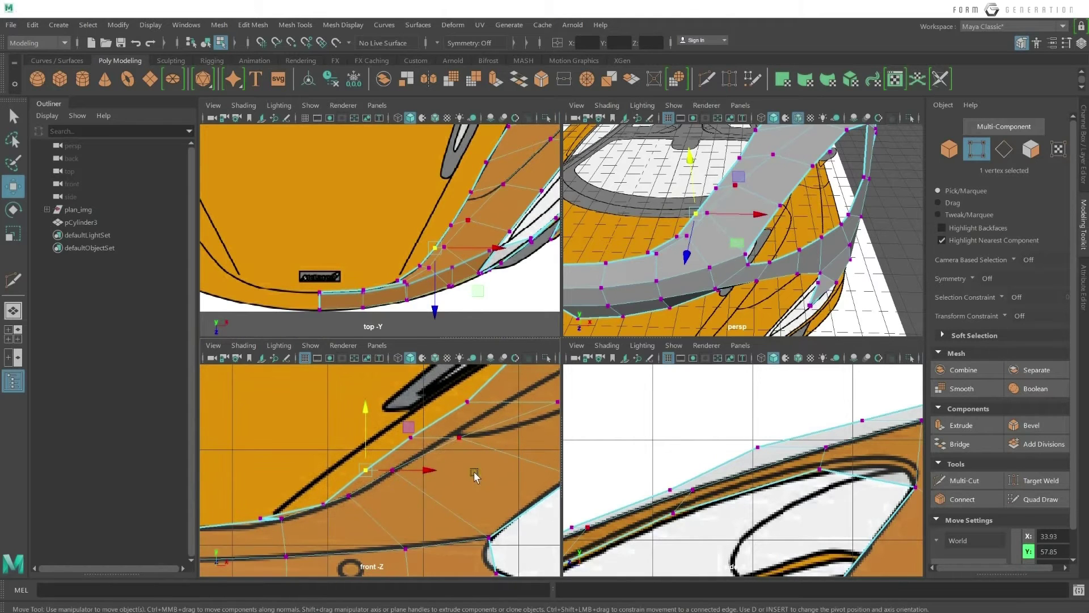
middle_click_drag(475, 475, 407, 445, "alt")
Lower three vertices along the bumper edge down onto the reference line.
left_click(373, 446)
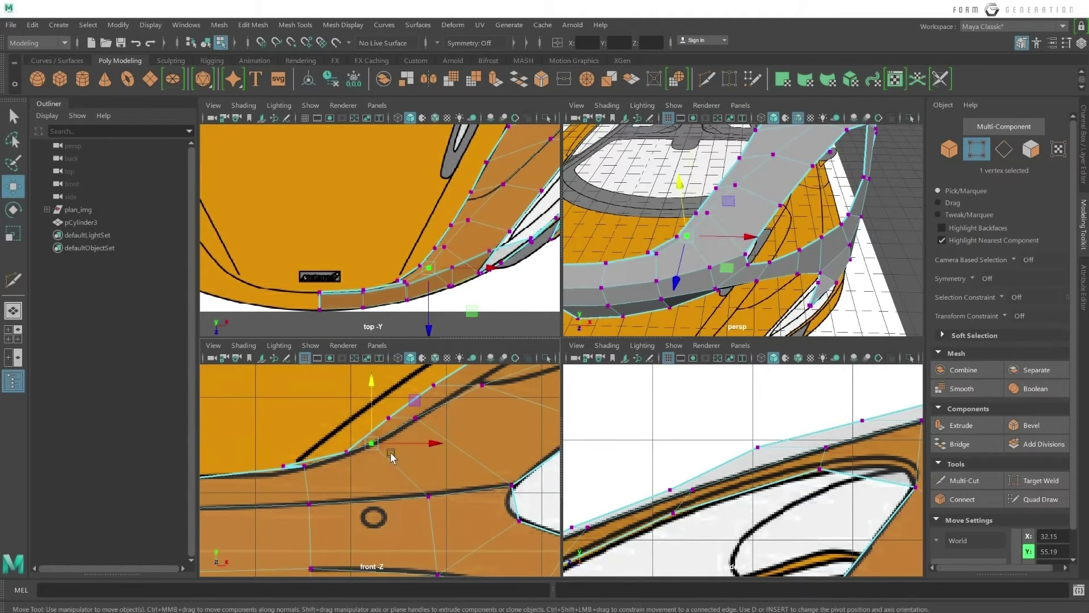
left_click(343, 450)
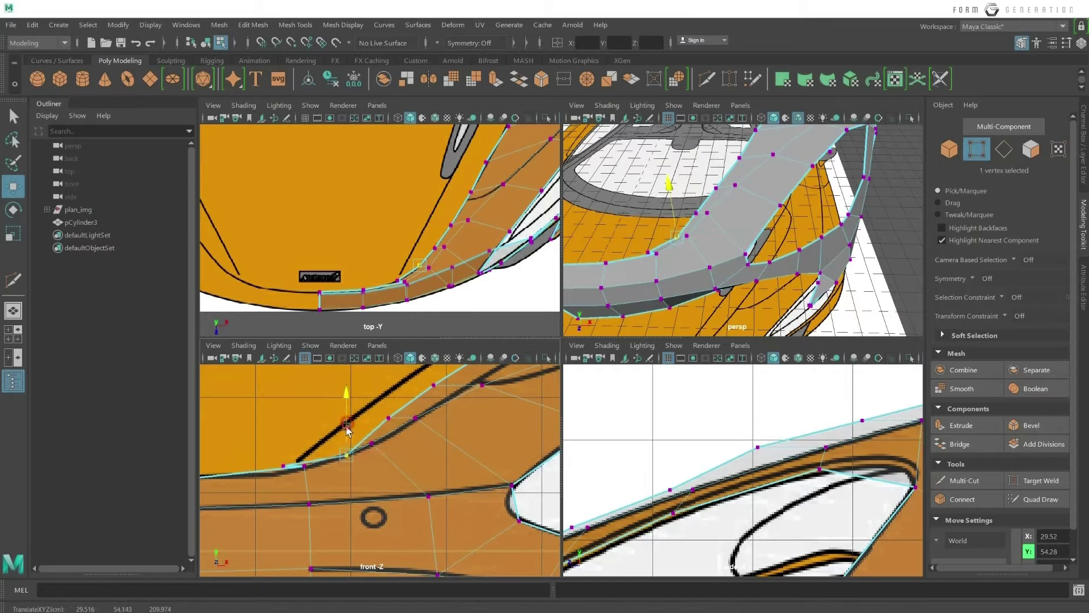
left_click(388, 418)
left_click_drag(389, 397, 400, 410)
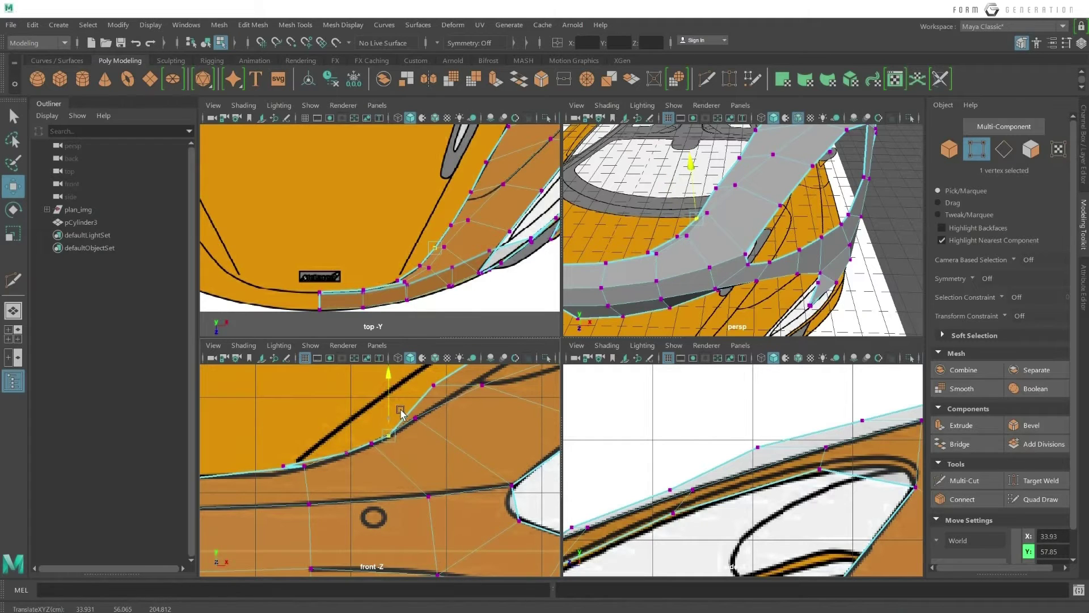
middle_click_drag(405, 439, 386, 472, "alt")
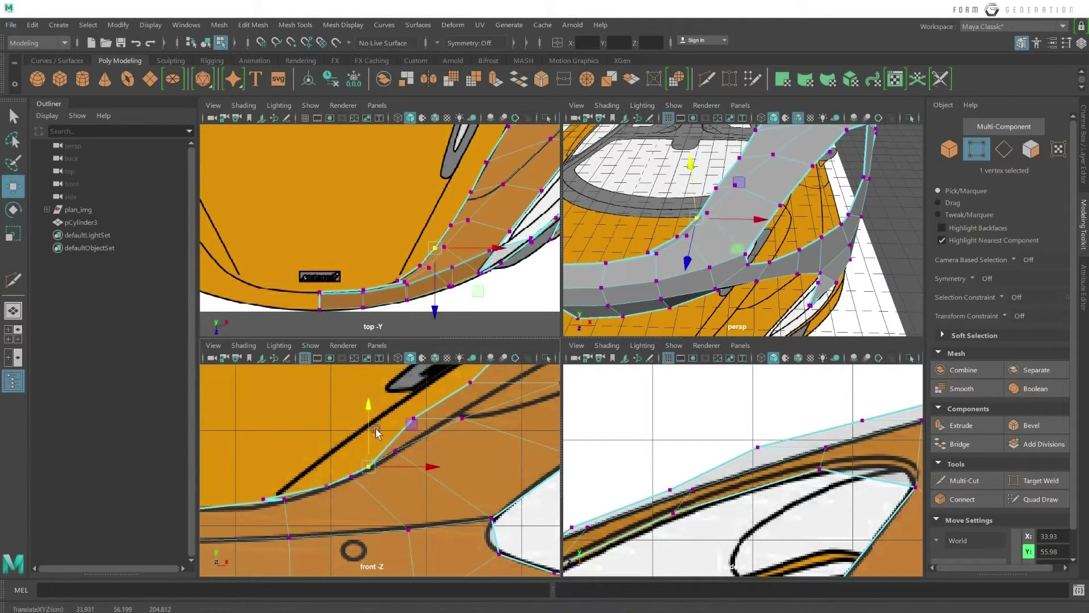
left_click(414, 418)
left_click_drag(417, 403, 417, 424)
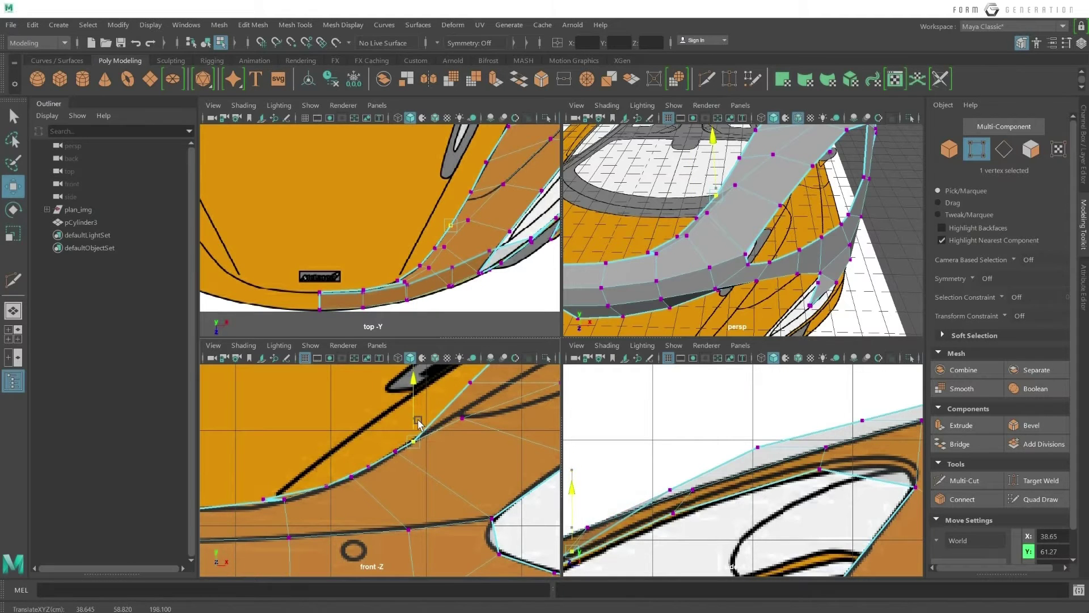
middle_click_drag(417, 424, 367, 459, "alt")
left_click(420, 416)
left_click_drag(421, 404, 421, 414)
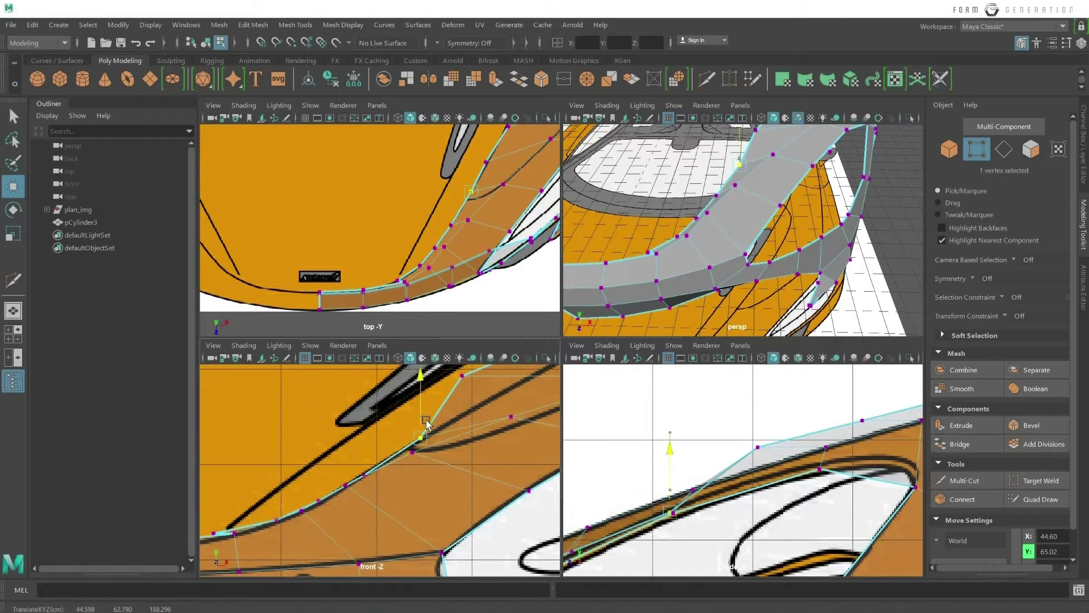
mouse_move(421, 414)
middle_mouse_down("alt")
mouse_move(399, 450)
mouse_move(478, 408)
middle_mouse_up("alt")
Merge two neighbouring vertices into one and move the result along the edge.
left_click(405, 438)
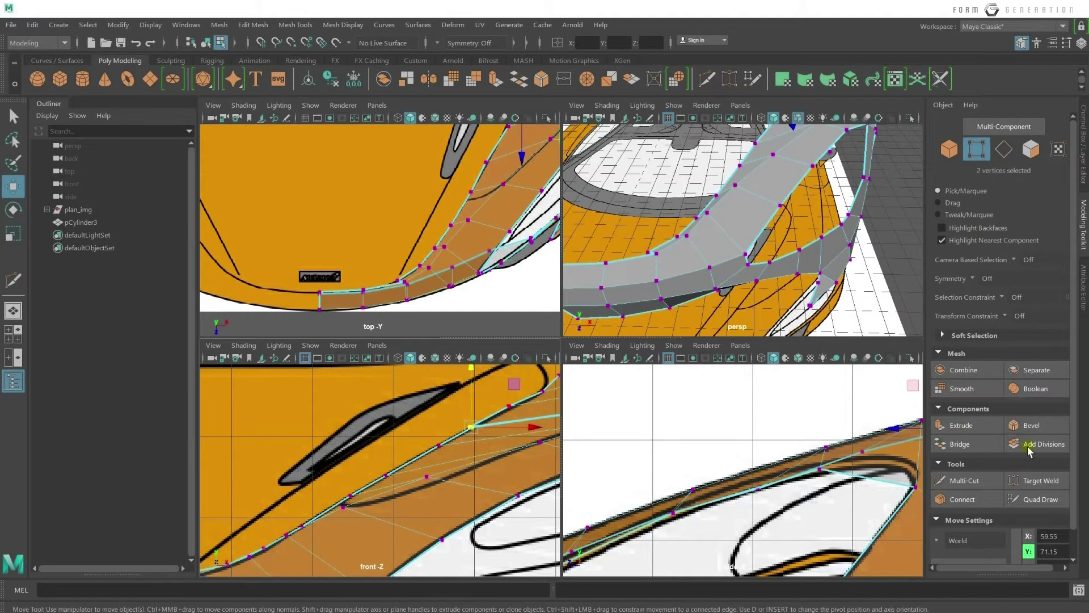
left_click(587, 80)
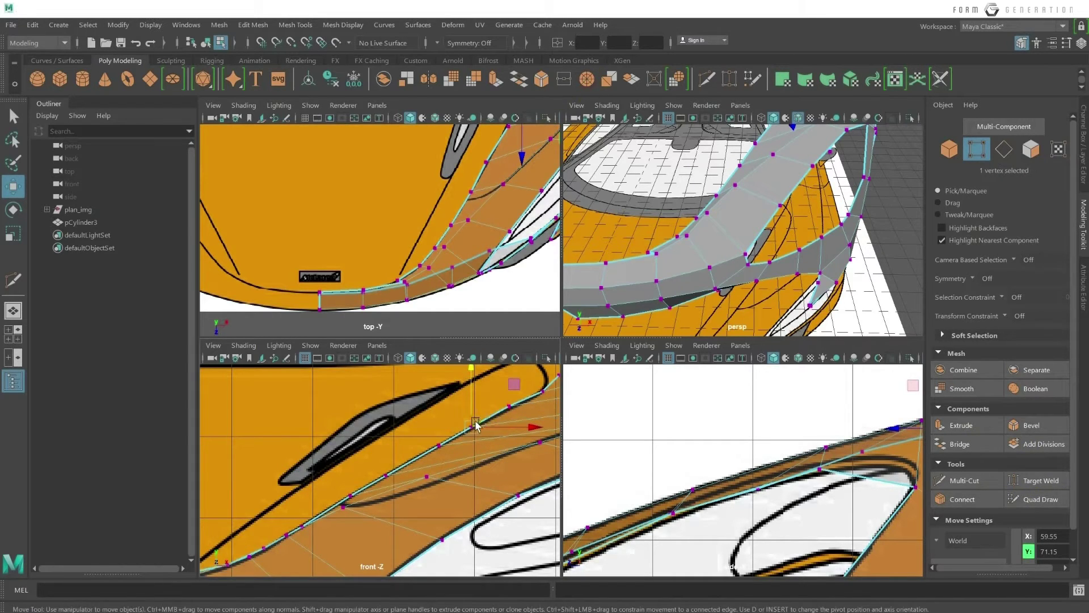
scroll(499, 441, "up", 2)
scroll(470, 415, "up", 2)
left_click_drag(463, 407, 484, 433)
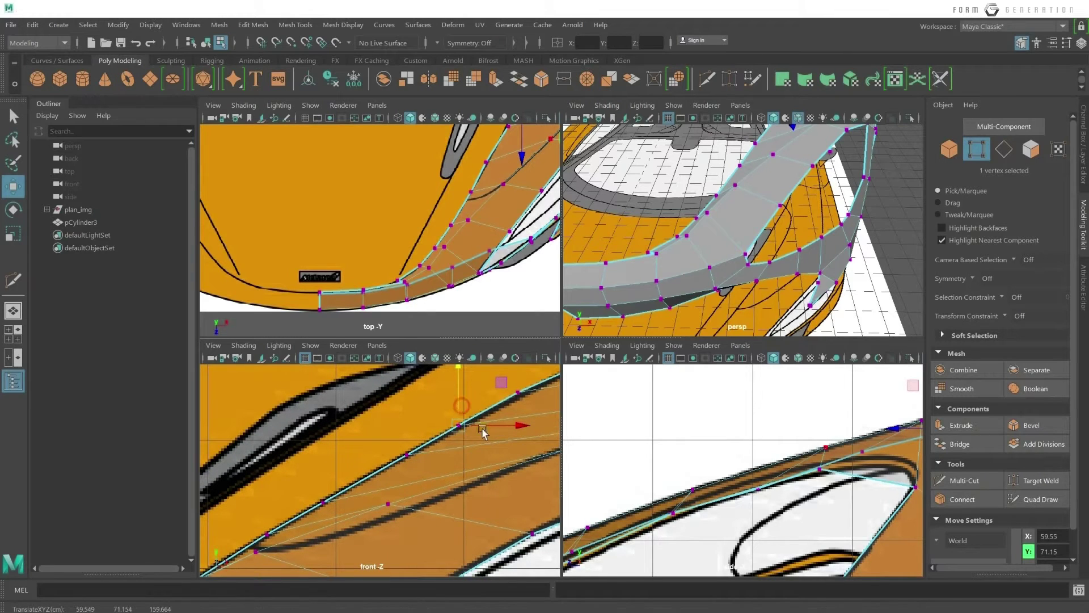
left_click(514, 396)
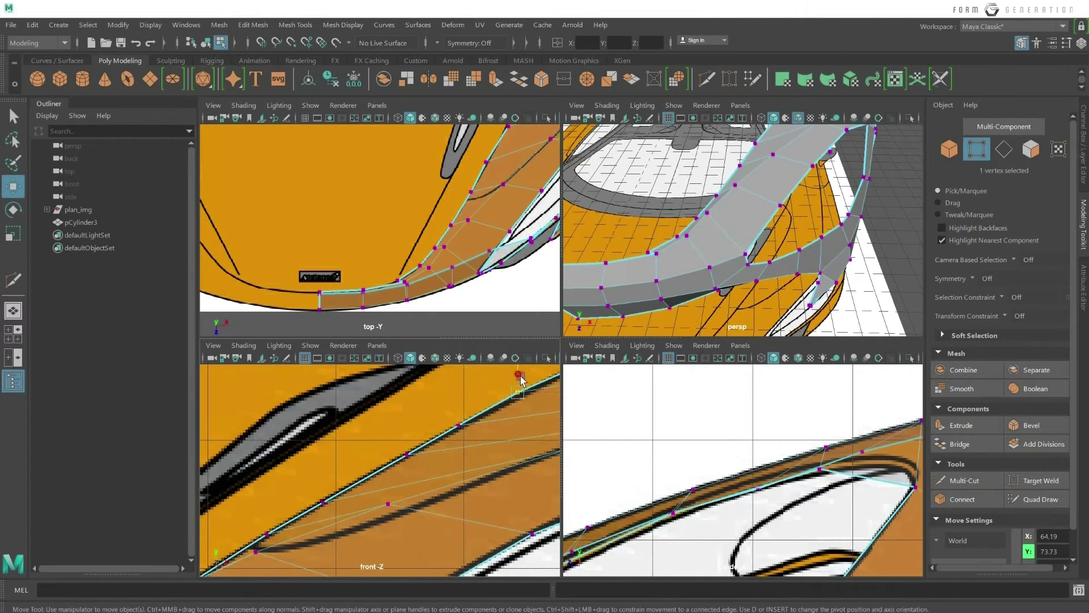
Select a wheel-arch vertex in perspective and nudge it onto the orange reference outline.
scroll(783, 408, "up", 2)
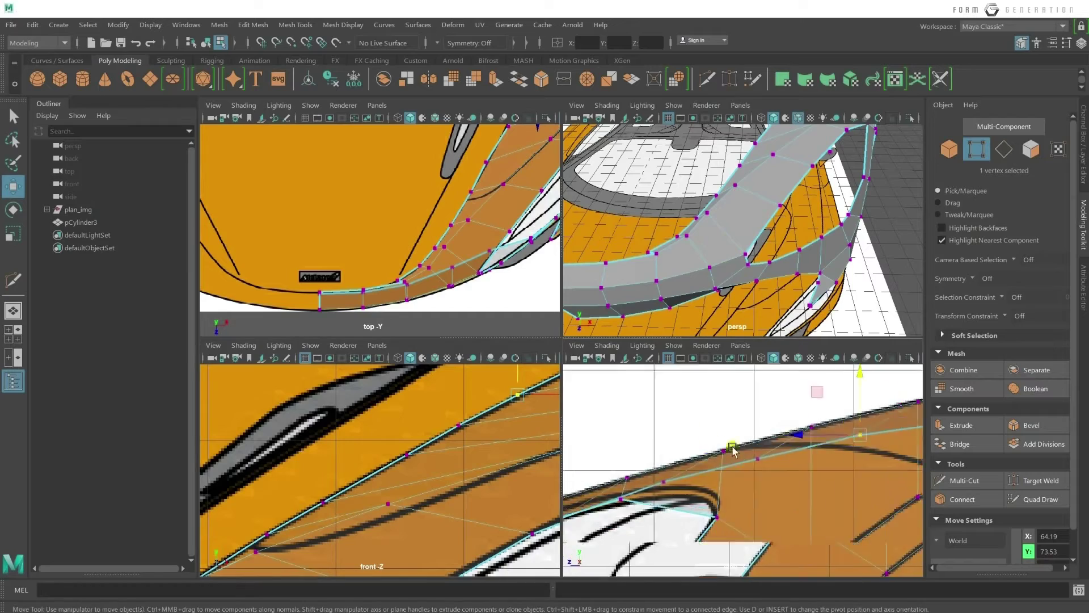
scroll(855, 369, "up", 2)
scroll(687, 425, "up", 2)
scroll(687, 424, "down", 3)
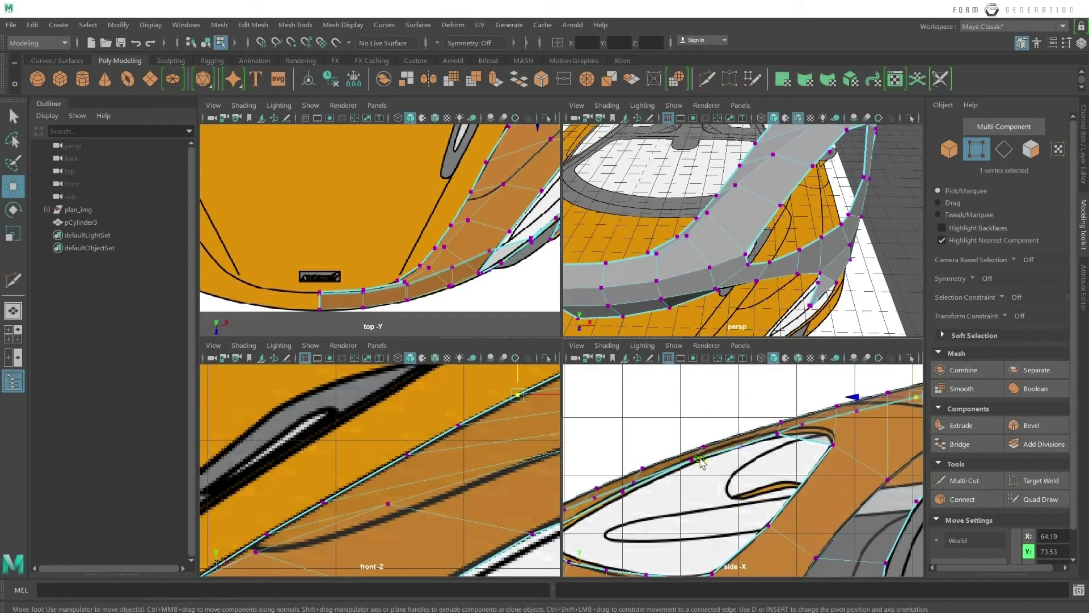
scroll(789, 238, "down", 3)
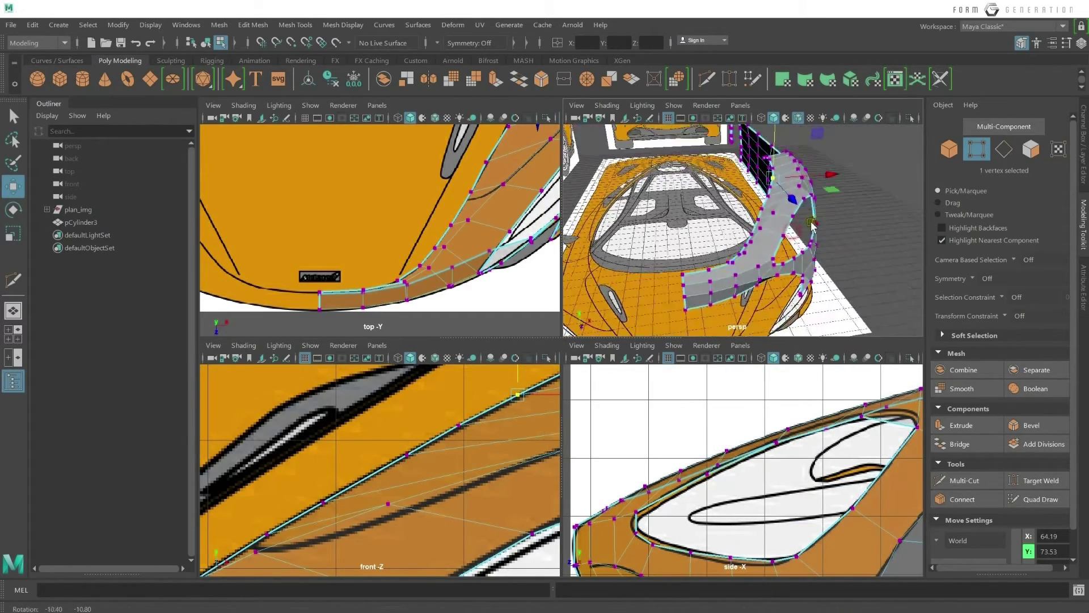
left_click_drag(788, 237, 792, 190, "alt")
scroll(793, 190, "up", 2)
scroll(789, 192, "up", 2)
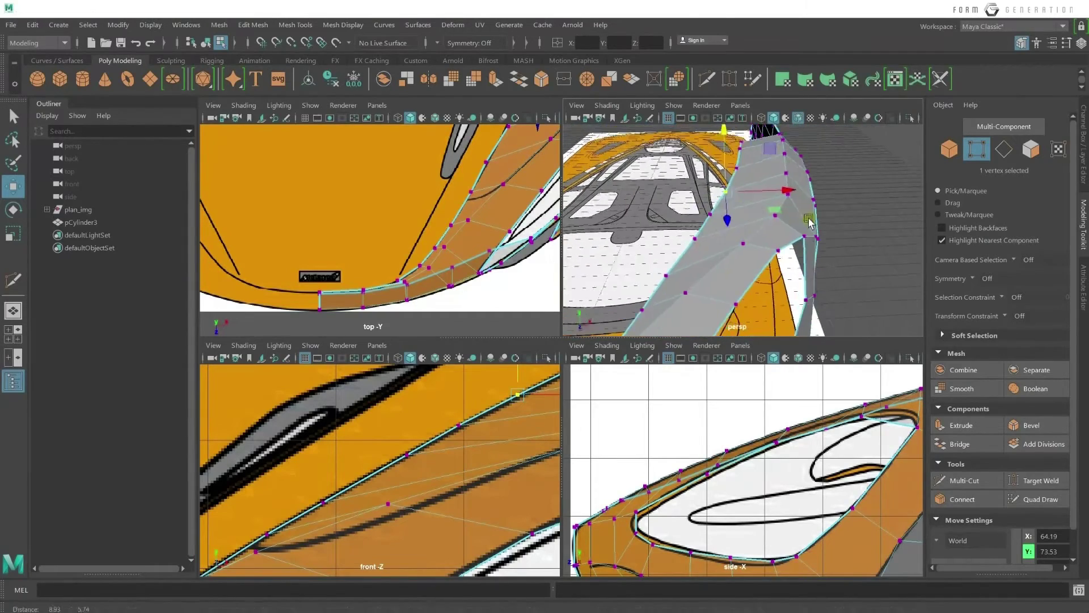
scroll(780, 193, "up", 2)
scroll(772, 181, "up", 2)
scroll(774, 187, "down", 2)
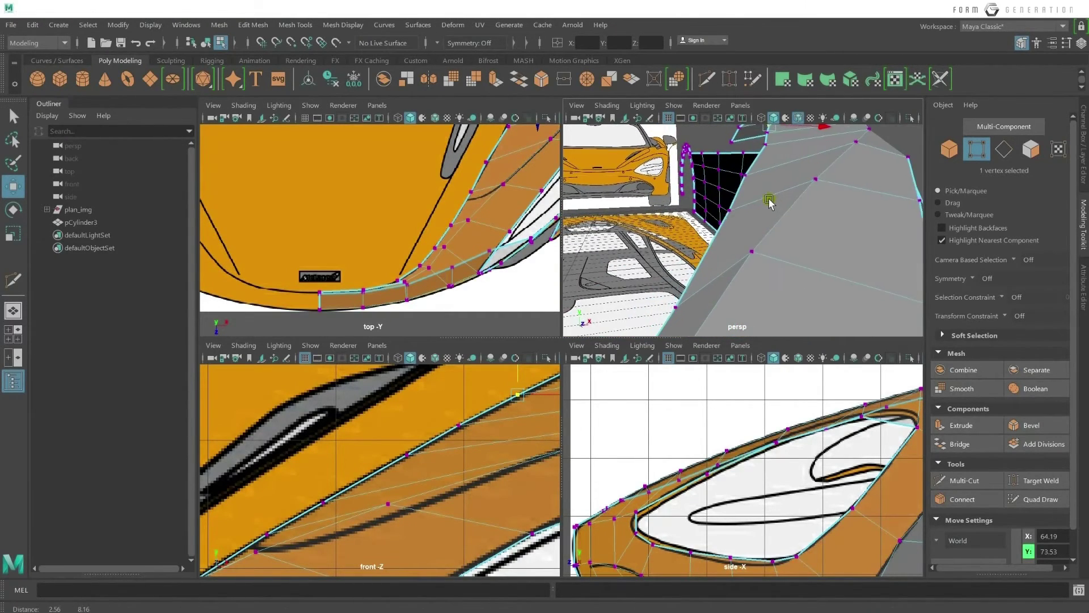
scroll(763, 182, "down", 1)
left_click(755, 169)
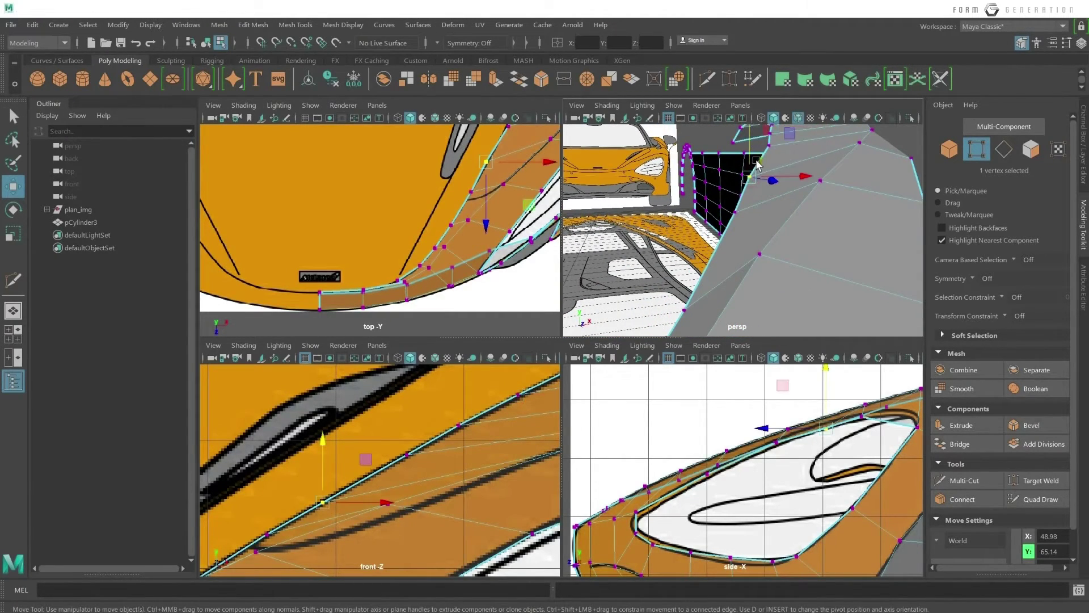
scroll(499, 168, "up", 1)
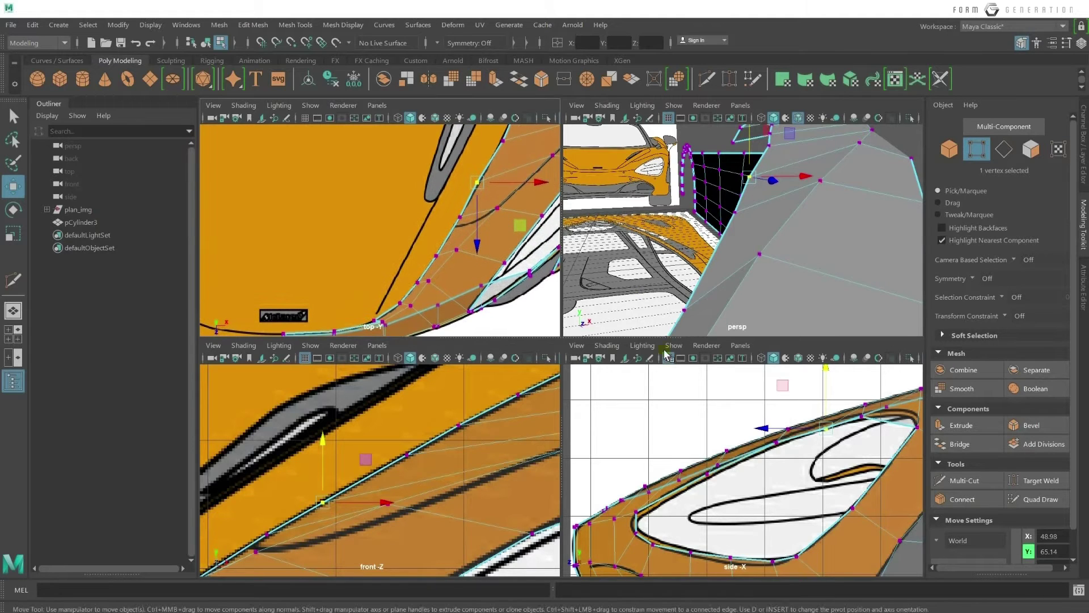
scroll(866, 397, "up", 1)
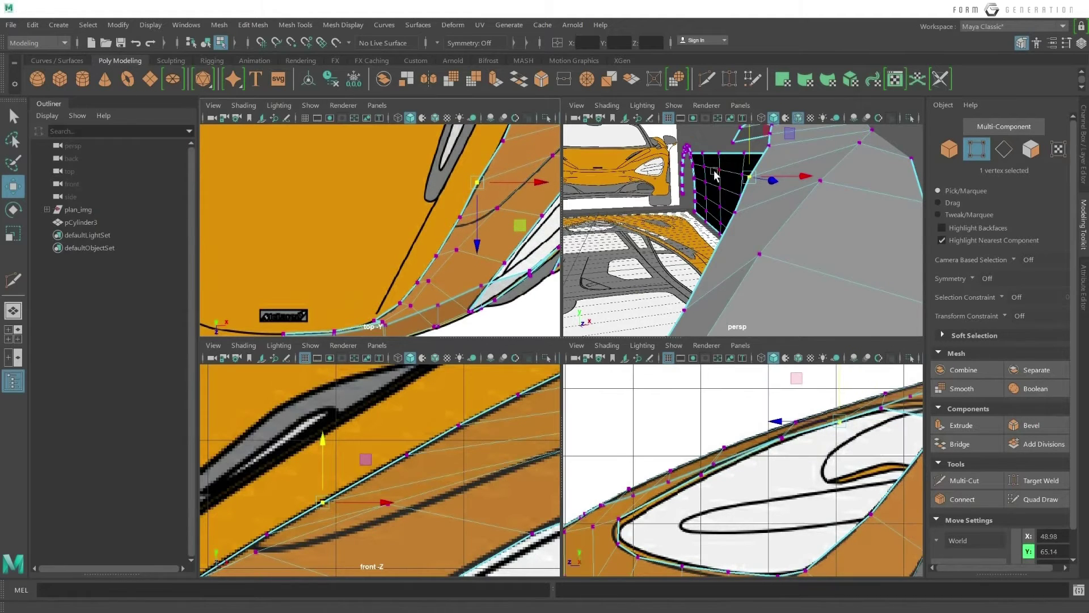
left_click_drag(497, 192, 502, 197)
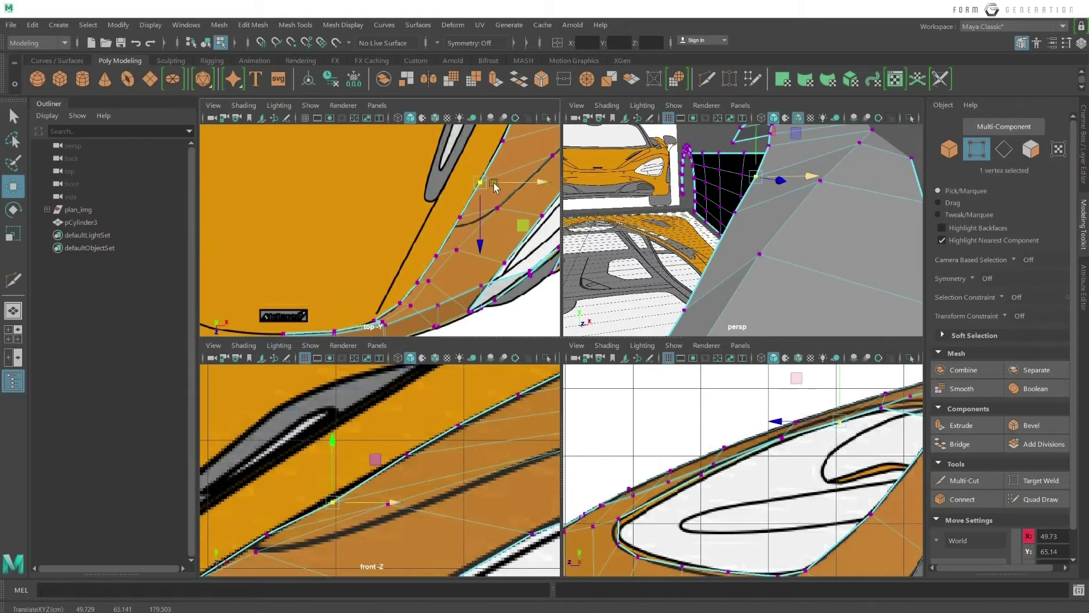
Shift further headlight-edge vertices in the top view to follow the outline and hood edge.
scroll(502, 198, "up", 1)
left_click(502, 196)
middle_click_drag(526, 206, 531, 210)
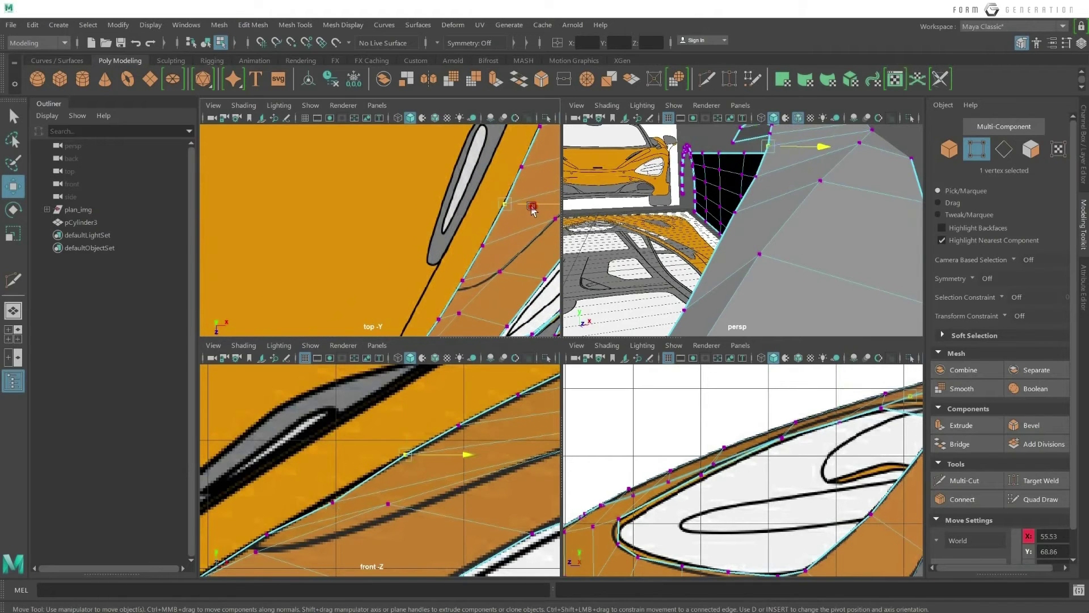
scroll(518, 196, "down", 3)
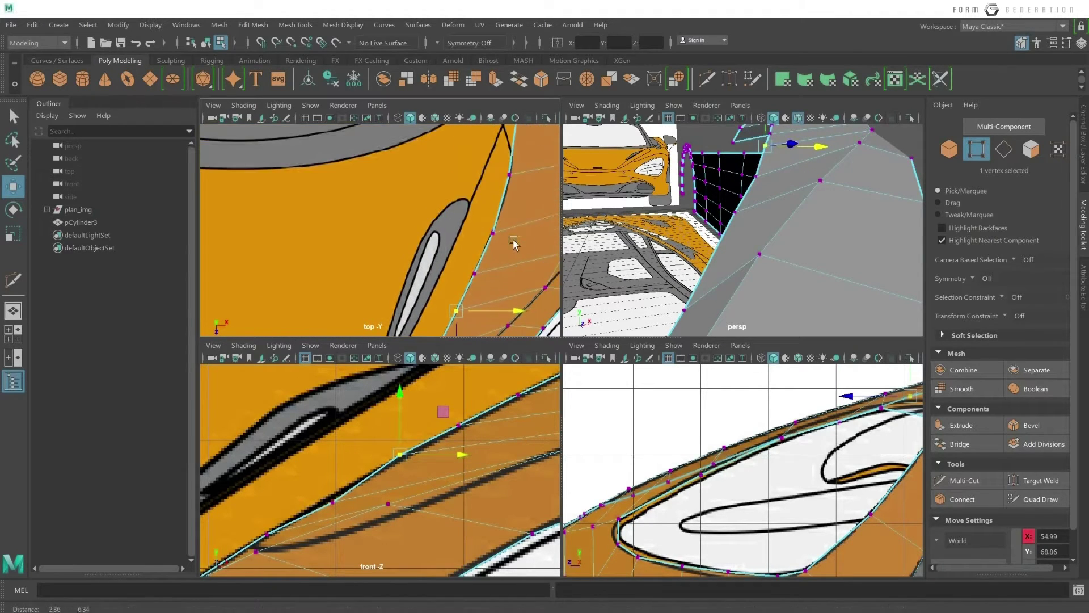
left_click_drag(517, 182, 522, 185)
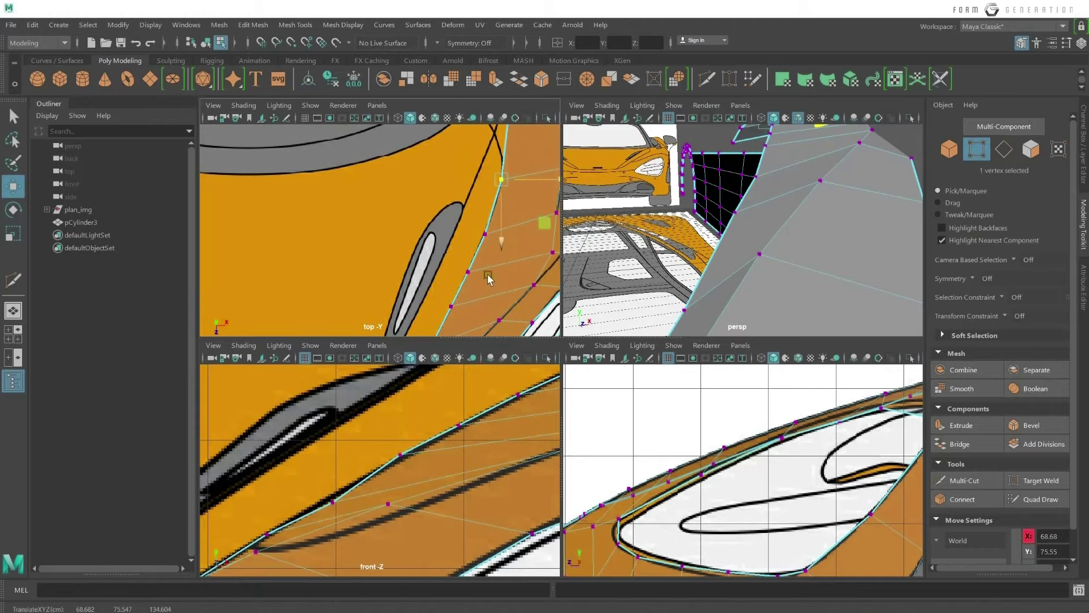
middle_click_drag(488, 278, 464, 245, "alt")
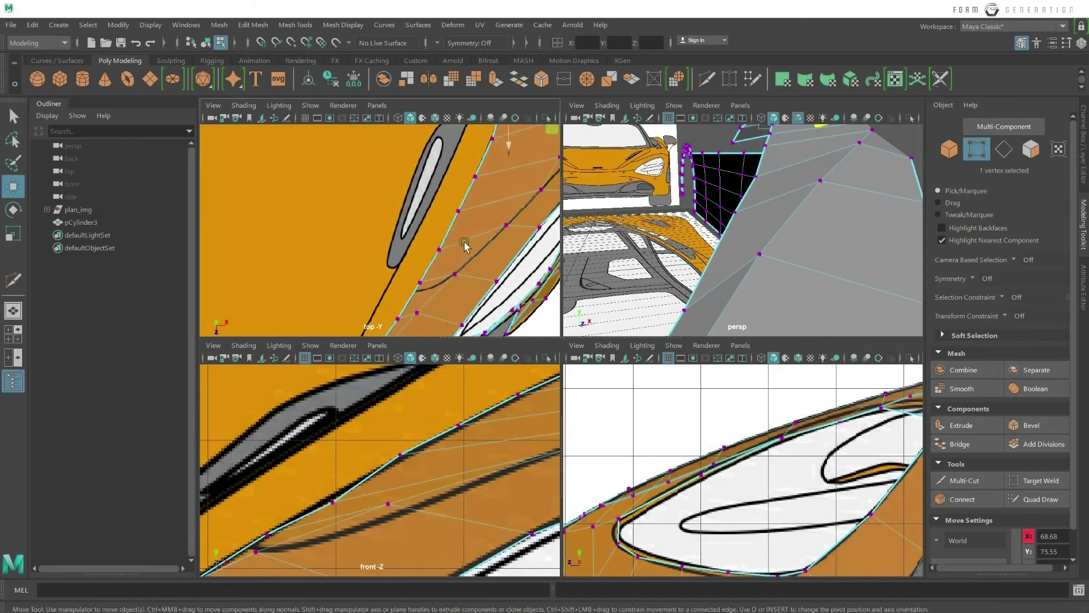
Raise a hood-edge vertex slightly, then select the headlight-corner vertex, leaving it at X 36.72, Y 57.85.
left_click(754, 180)
mouse_move(761, 161)
left_mouse_down()
mouse_move(783, 192)
mouse_move(760, 181)
mouse_move(789, 192)
mouse_move(780, 194)
left_mouse_up()
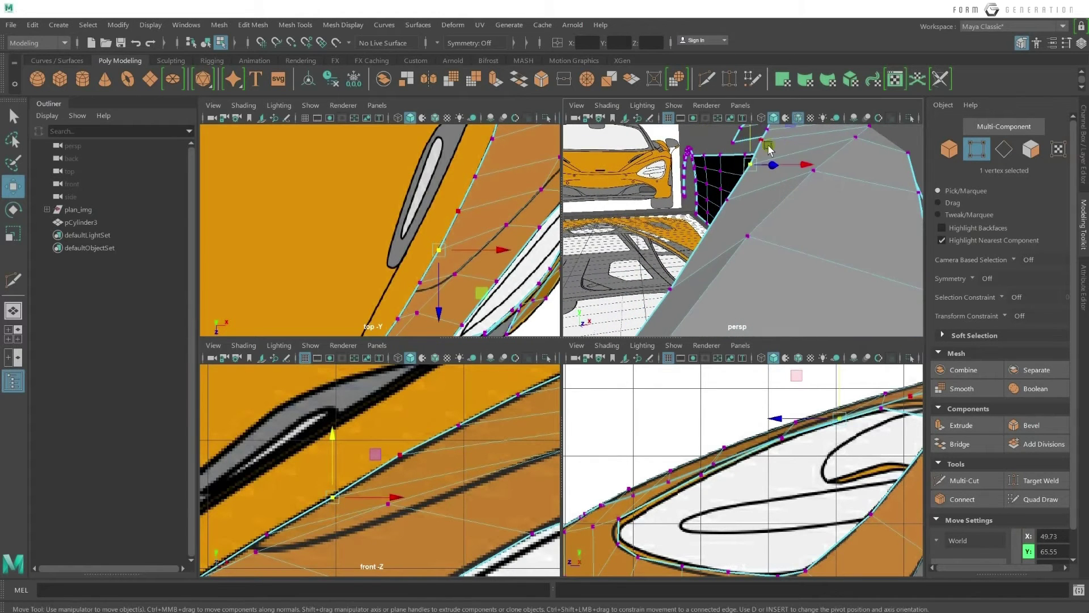
mouse_move(767, 144)
left_mouse_down("alt")
mouse_move(743, 171)
mouse_move(747, 184)
mouse_move(805, 201)
left_mouse_up("alt")
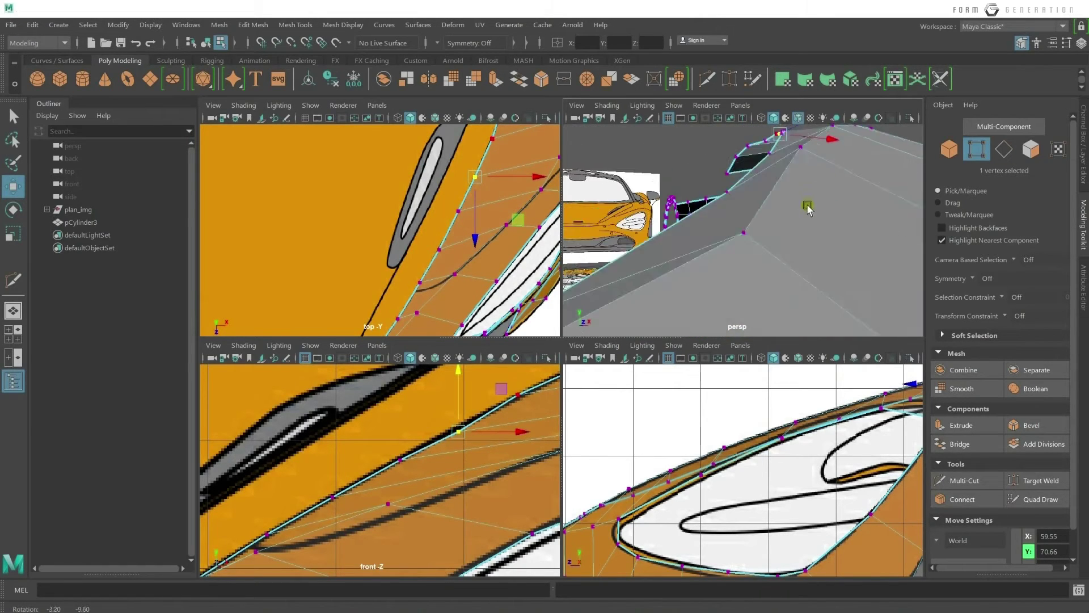
left_click(774, 225)
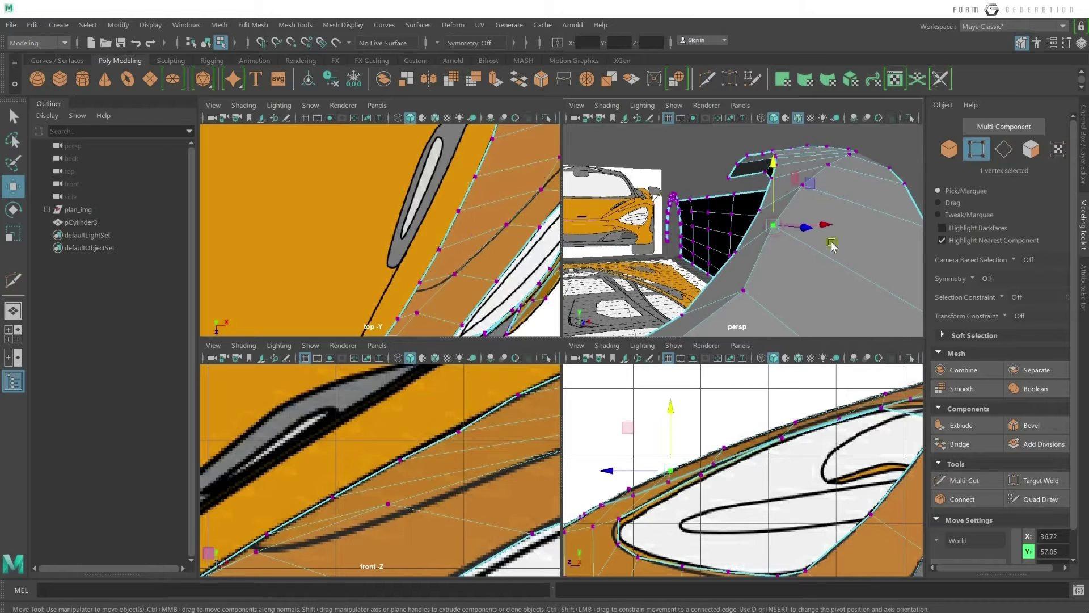
left_click_drag(861, 254, 833, 247, "alt")
scroll(392, 267, "down", 3)
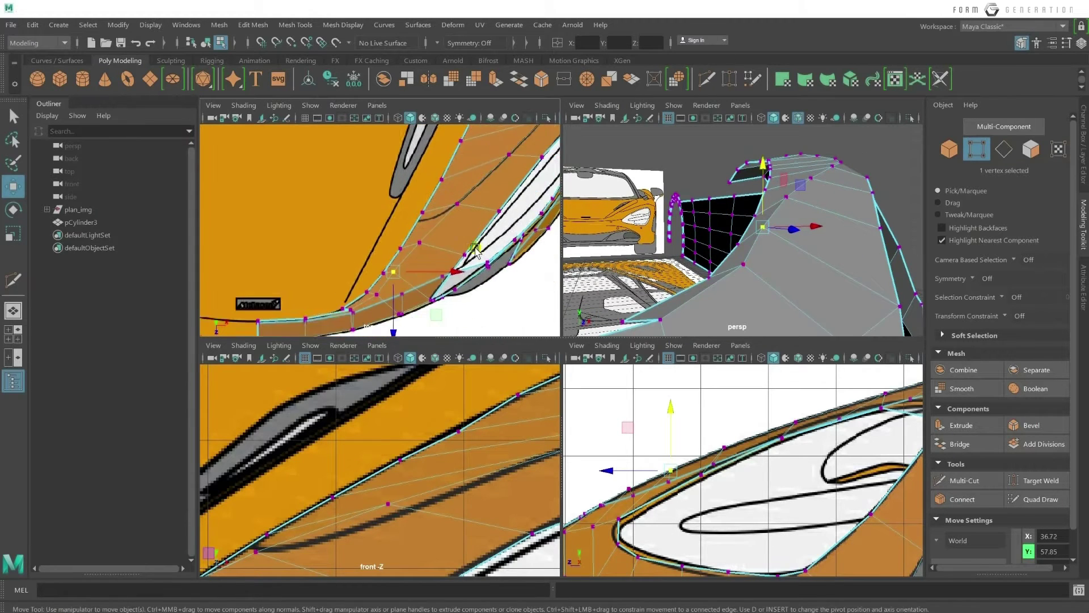
middle_click_drag(392, 266, 397, 250, "alt")
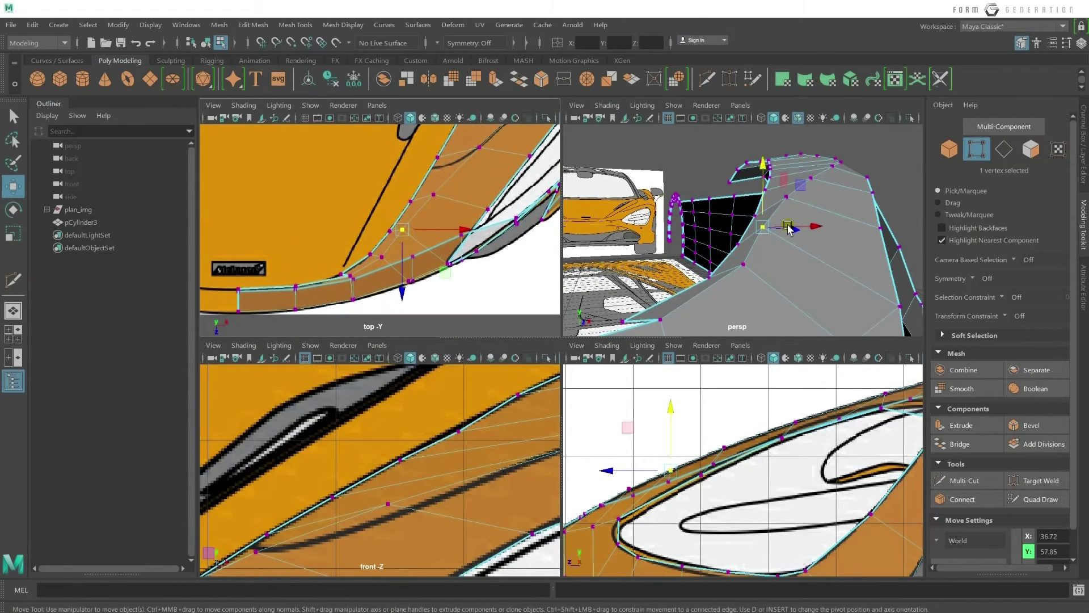
Check the McLaren photo, then slide two headlight-edge vertices right along X toward the outline.
key("alt+Tab")
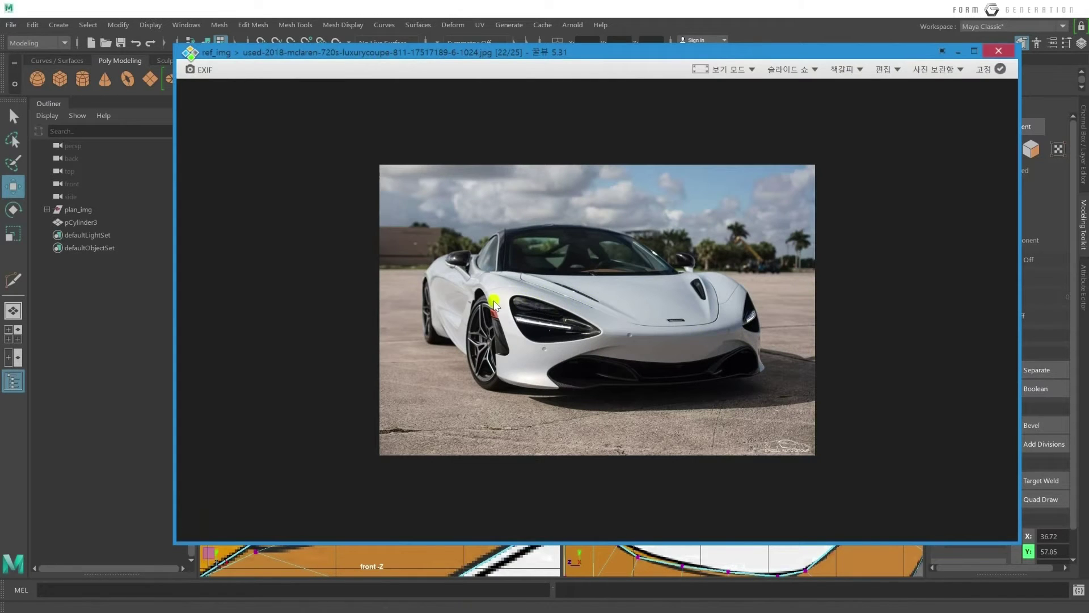
key("alt+Tab")
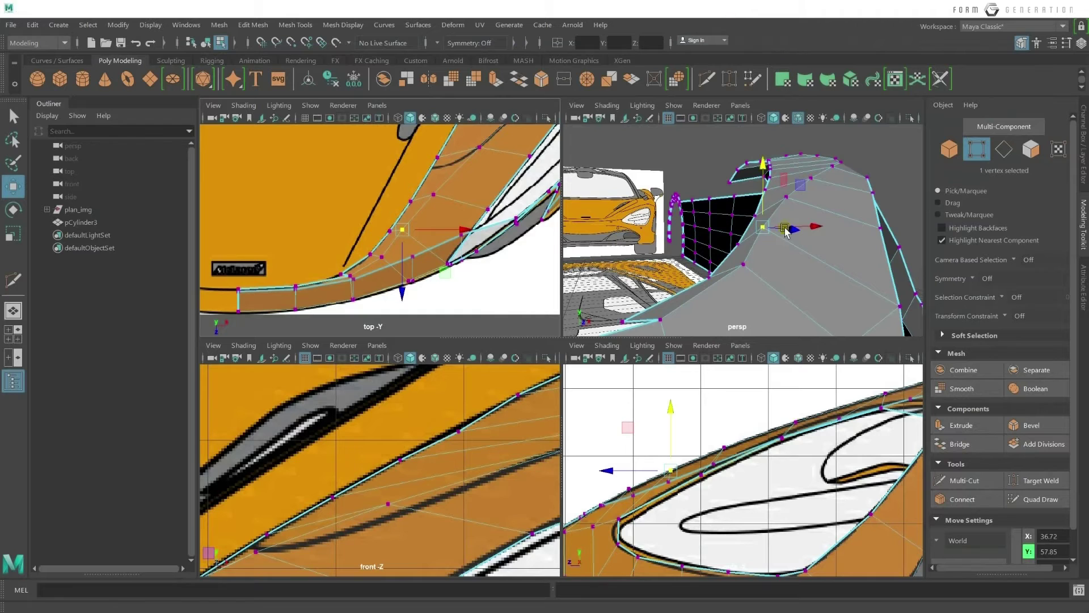
left_click_drag(786, 233, 750, 186, "alt")
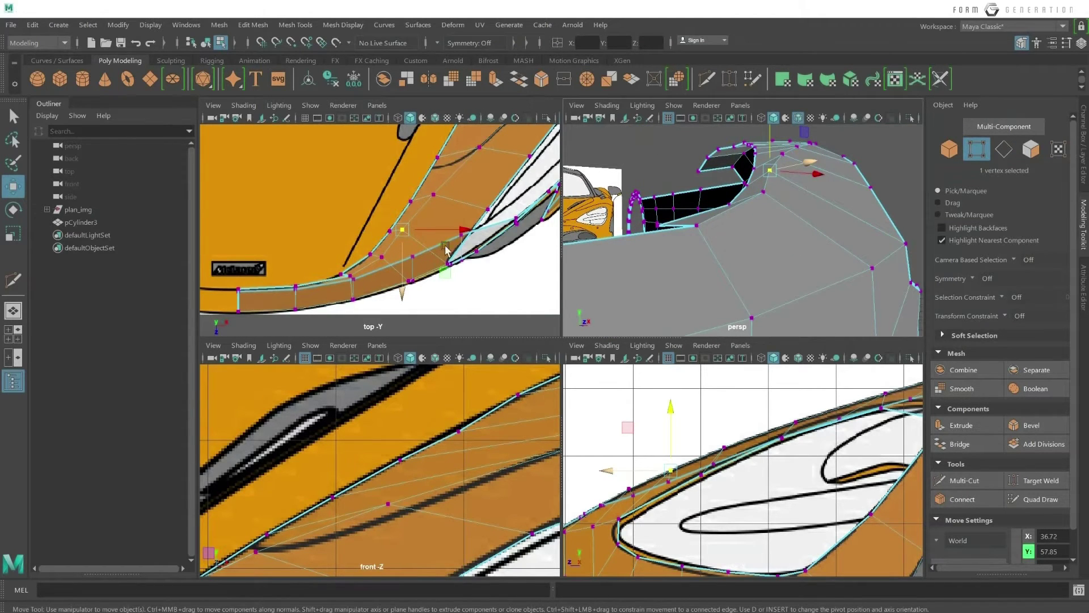
mouse_move(446, 249)
middle_mouse_down("alt")
mouse_move(445, 224)
mouse_move(466, 250)
middle_mouse_up("alt")
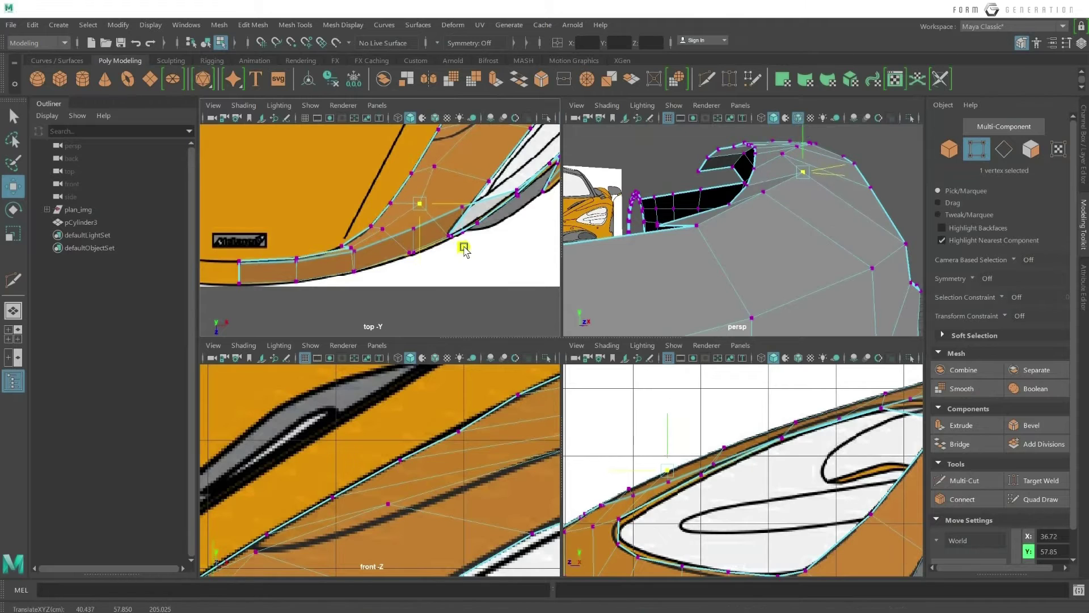
left_click(446, 182)
middle_click_drag(489, 215, 511, 215)
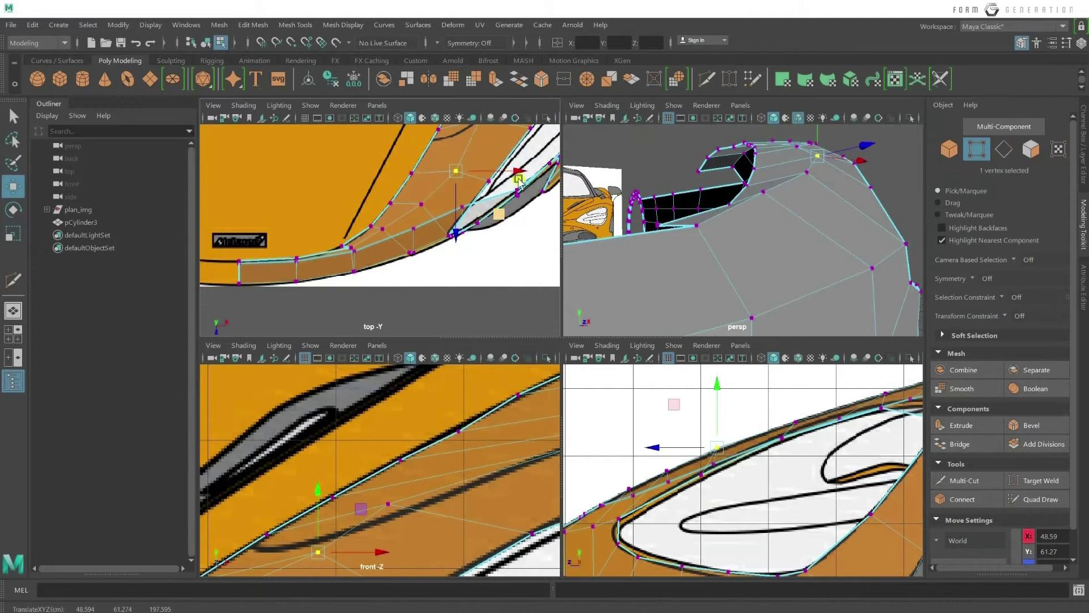
Move the next headlight-opening vertex onto the outline, placing it at X 57.04, Y 65.02.
middle_click_drag(496, 125, 478, 190, "alt")
left_click(470, 163)
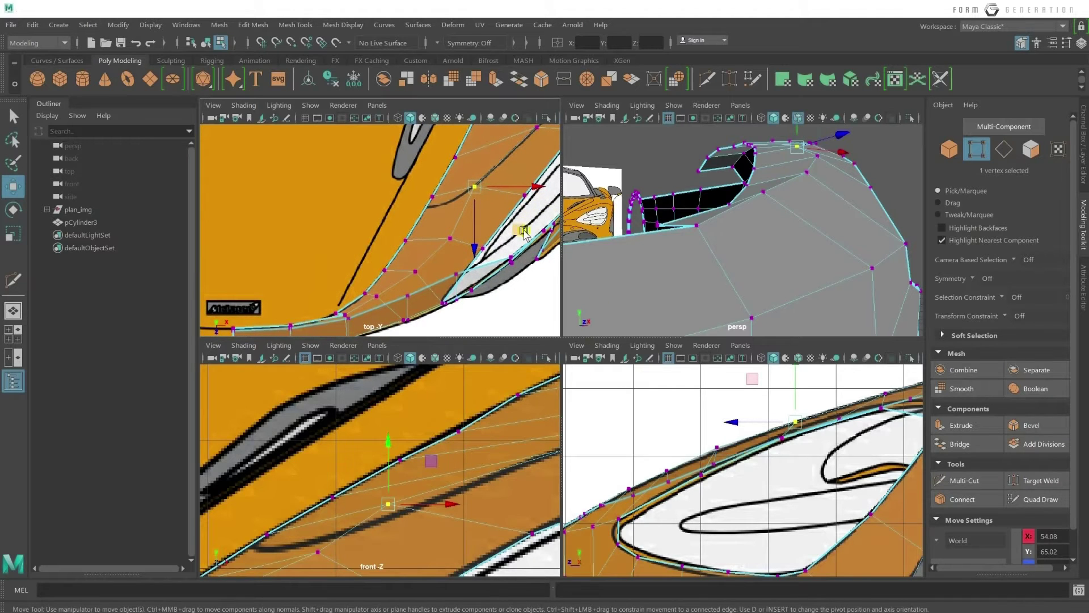
mouse_move(525, 233)
middle_mouse_down()
mouse_move(538, 239)
mouse_move(431, 249)
middle_mouse_up()
scroll(398, 245, "down", 2)
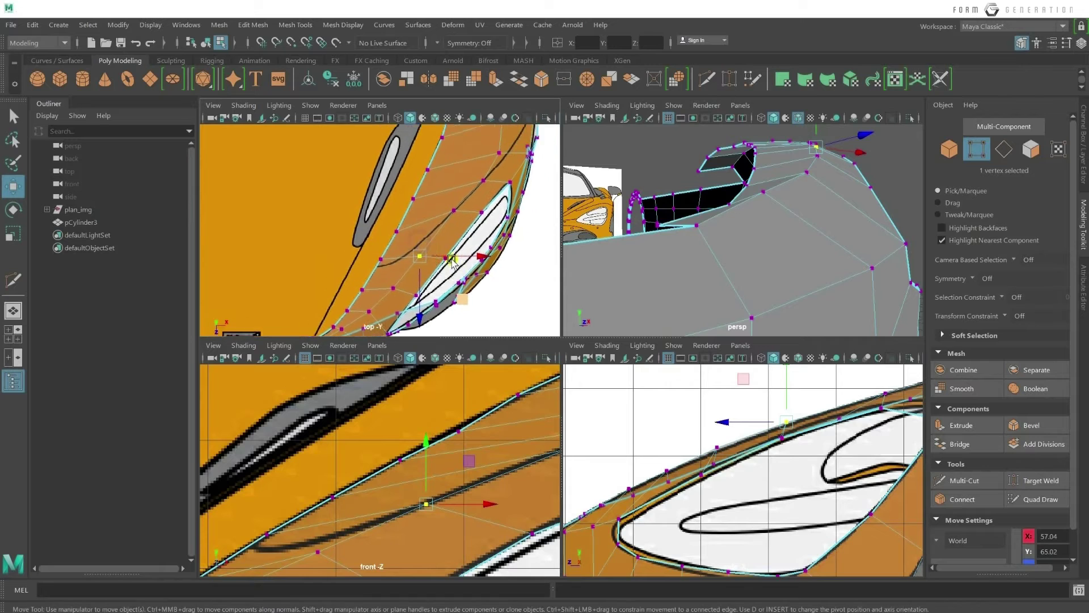
scroll(454, 245, "down", 2)
middle_click_drag(508, 246, 515, 209, "alt")
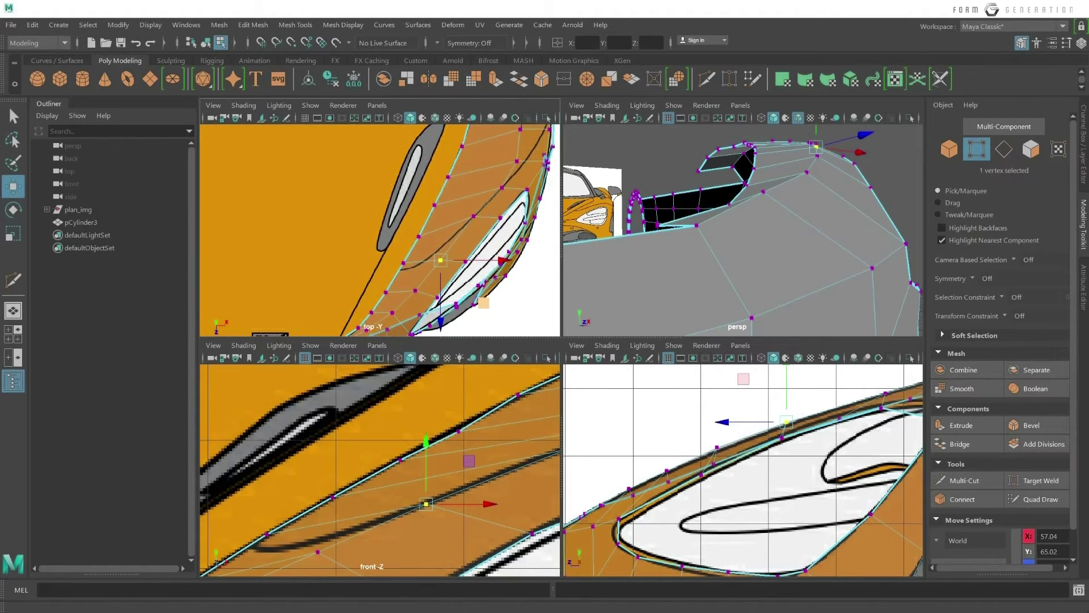
Bring the McLaren 720S reference photo back up over Maya.
key("alt+Tab")
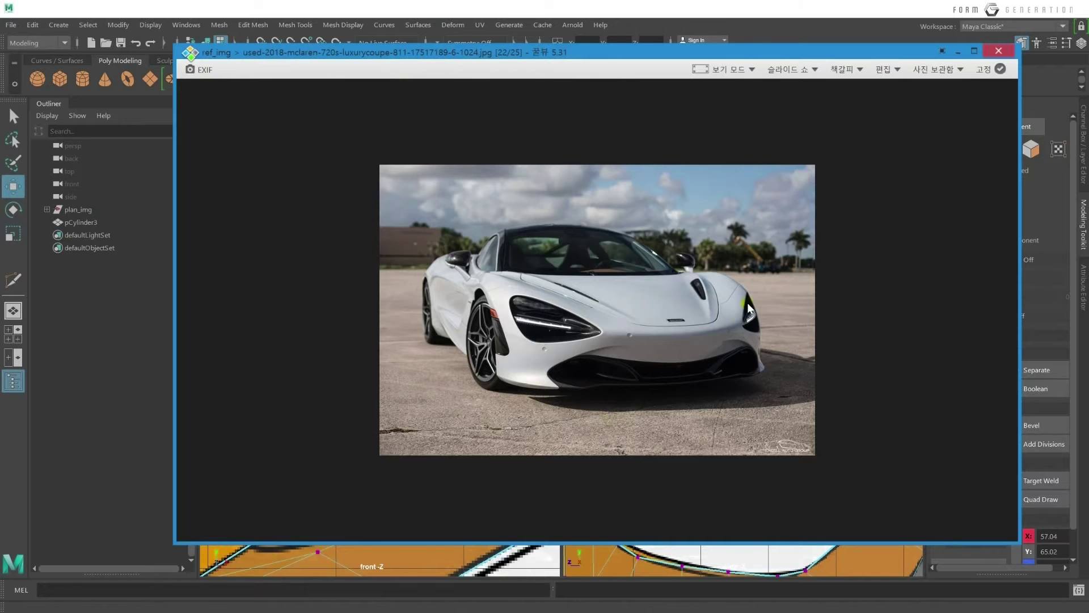
left_click(615, 23)
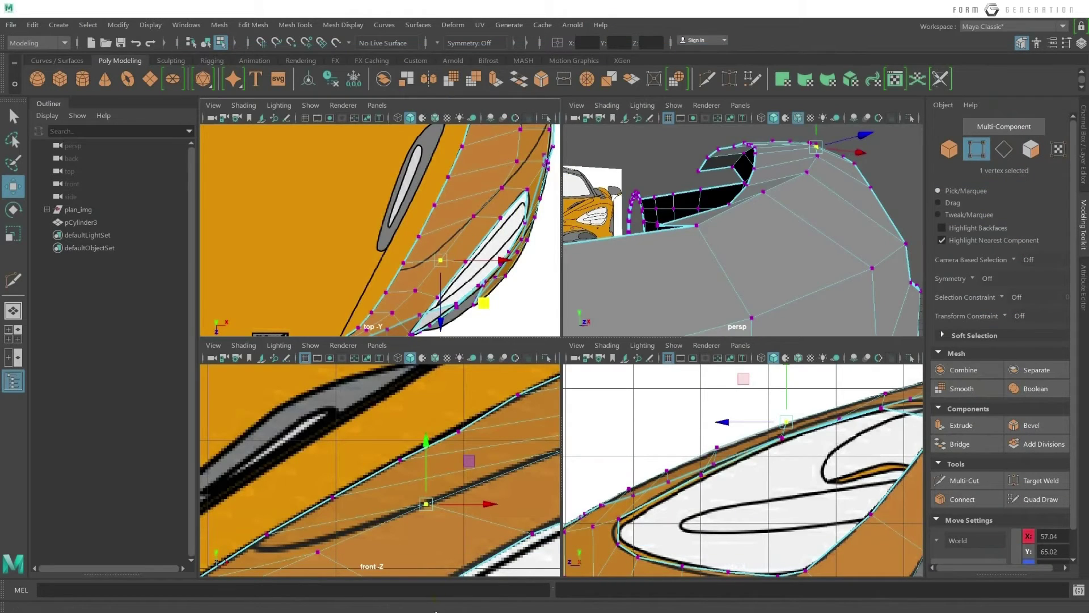
key("alt+Tab")
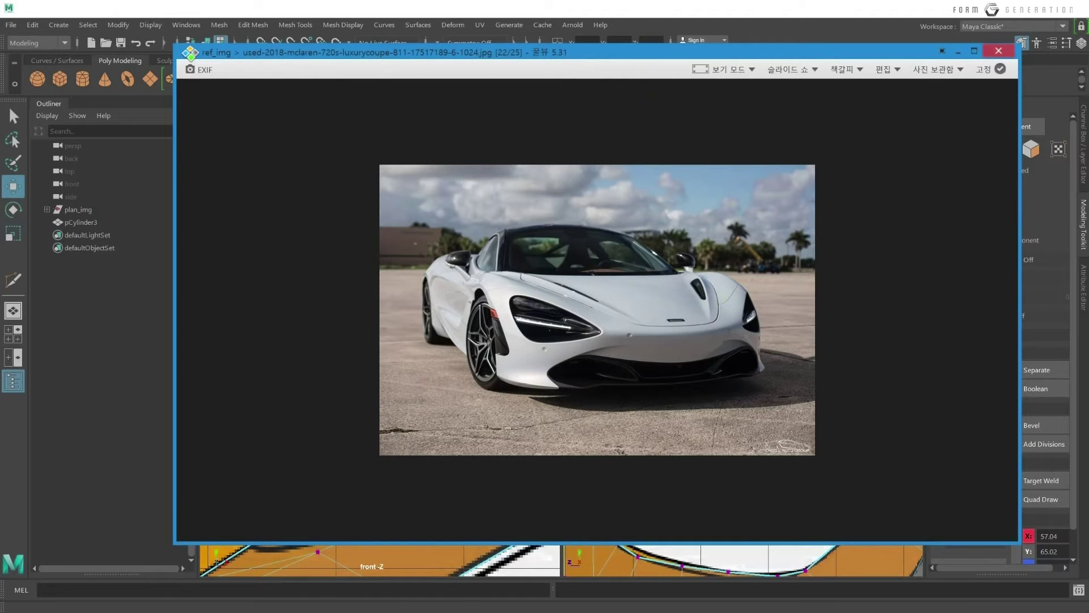
Compare the hood panel against the McLaren reference photo, then return to the viewports.
key("alt+Tab")
scroll(483, 242, "up", 1)
scroll(491, 277, "up", 1)
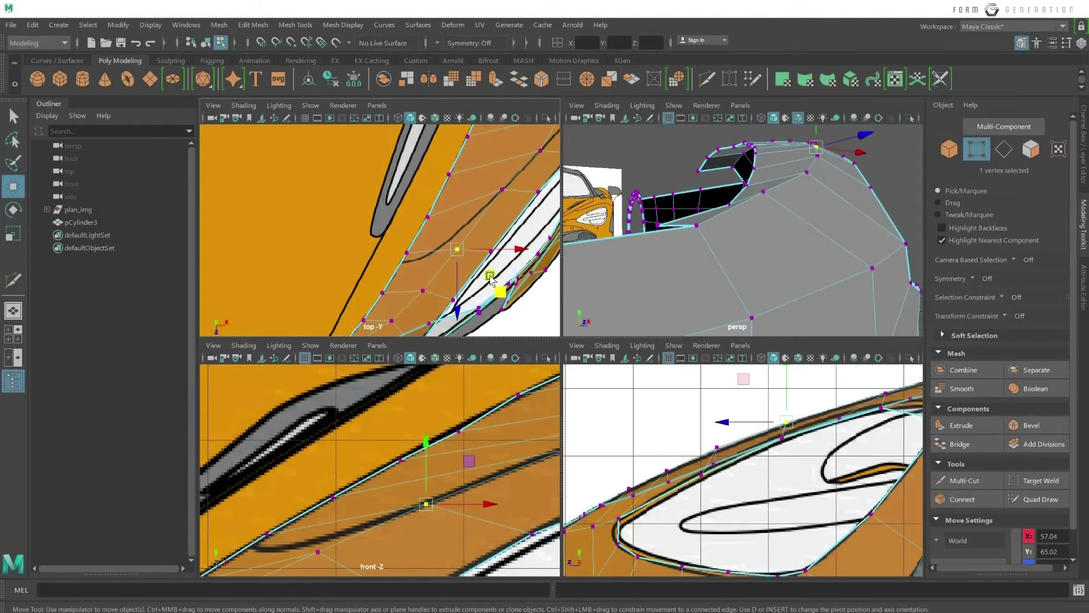
key("alt+Tab")
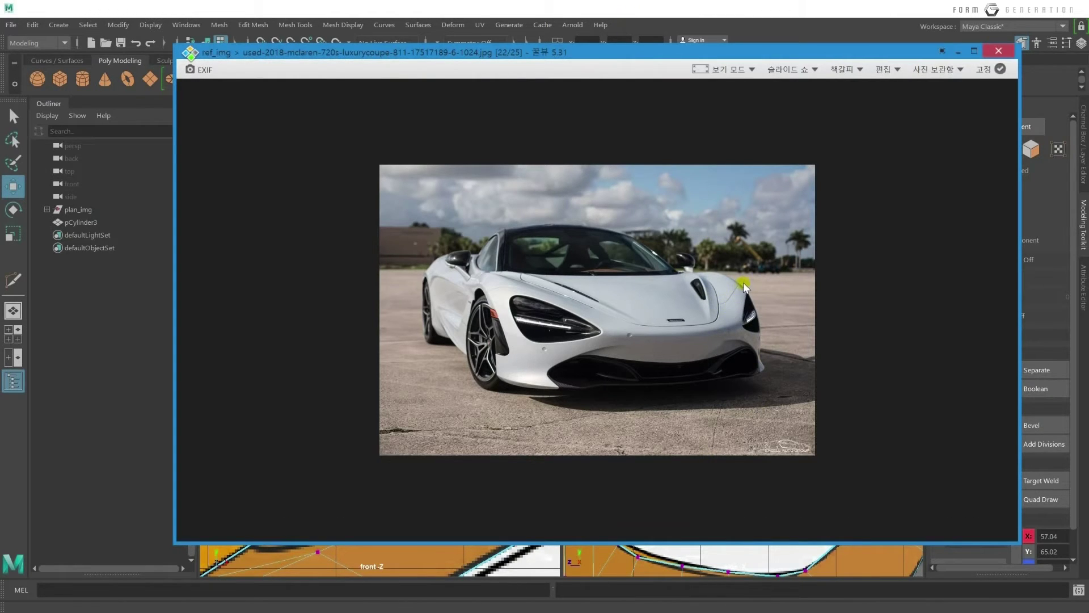
left_click(711, 18)
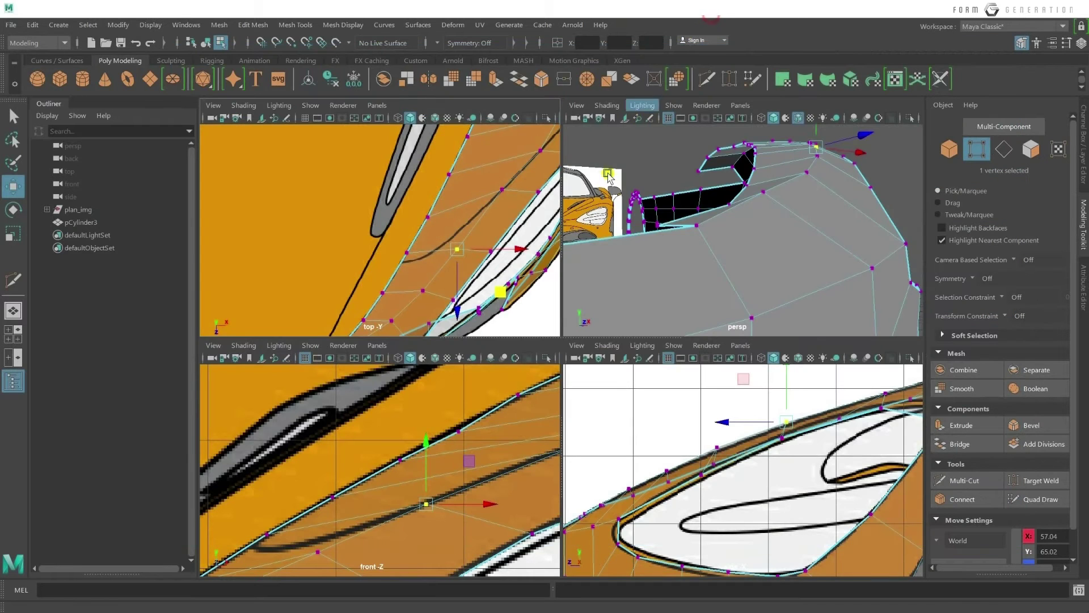
Nudge a panel-edge vertex onto the blueprint line in the top view.
left_click(502, 190)
middle_click_drag(502, 190, 488, 214, "alt")
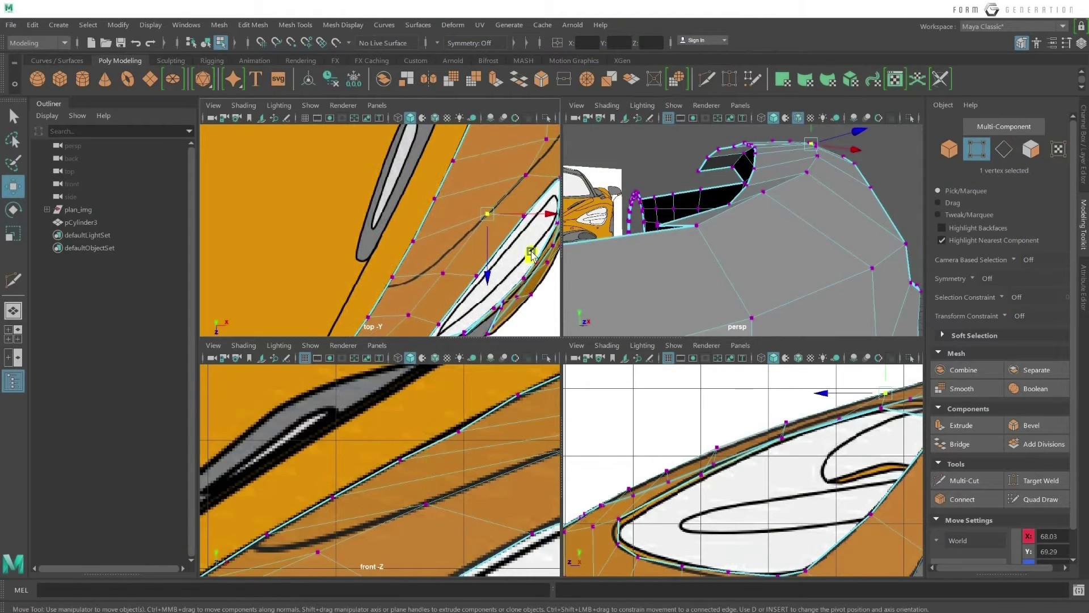
middle_click_drag(533, 258, 538, 263)
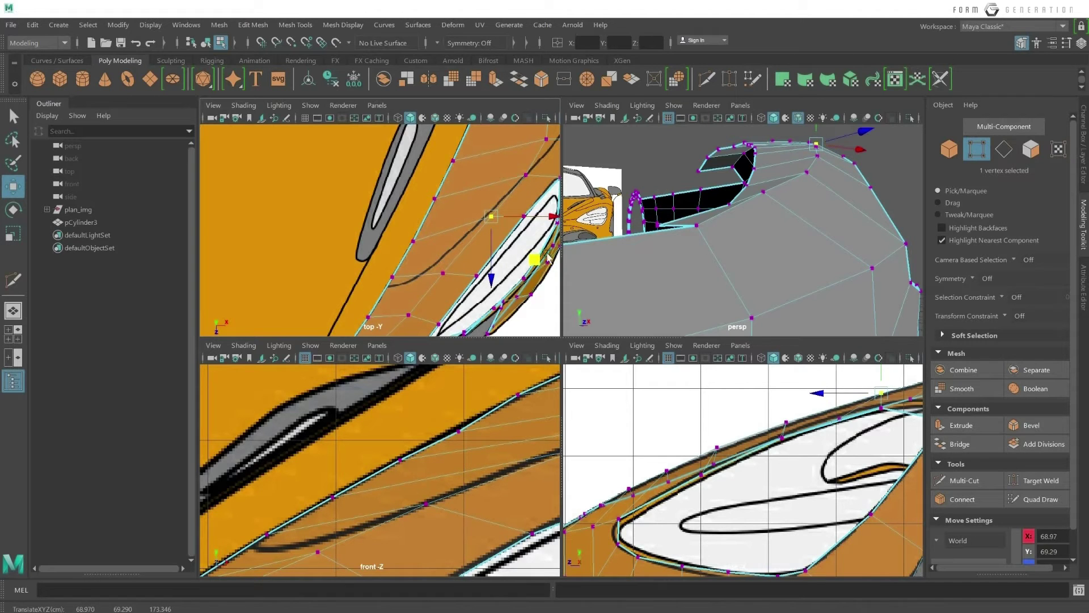
left_click_drag(794, 238, 795, 230, "alt")
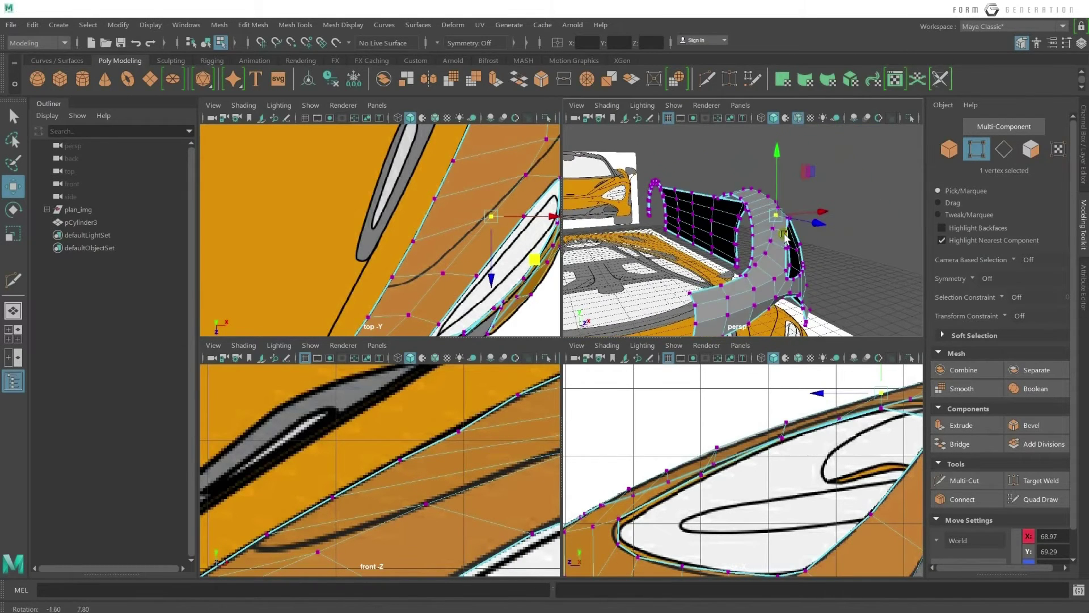
right_click_drag(795, 230, 814, 222, "alt")
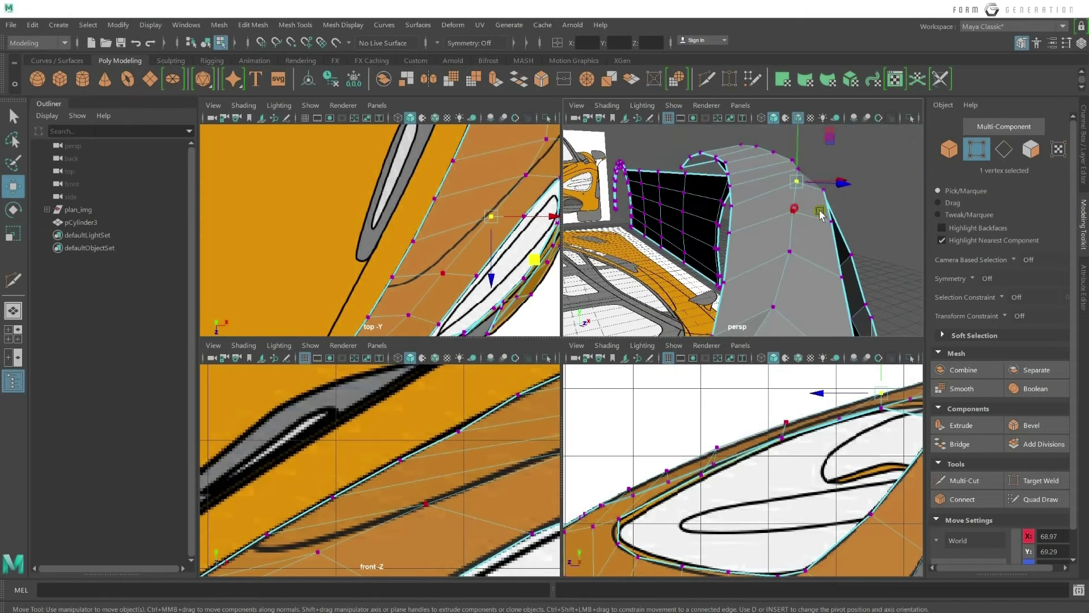
Slide two more vertices beside the slot slightly along X onto the outline.
left_click(792, 212)
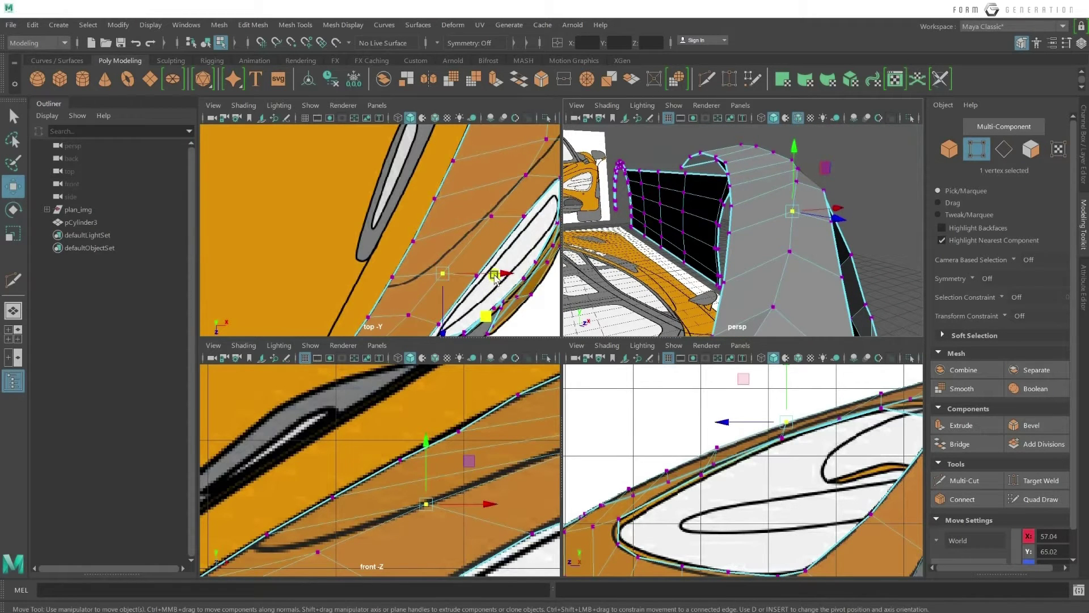
left_click_drag(495, 278, 499, 279)
left_click(792, 181)
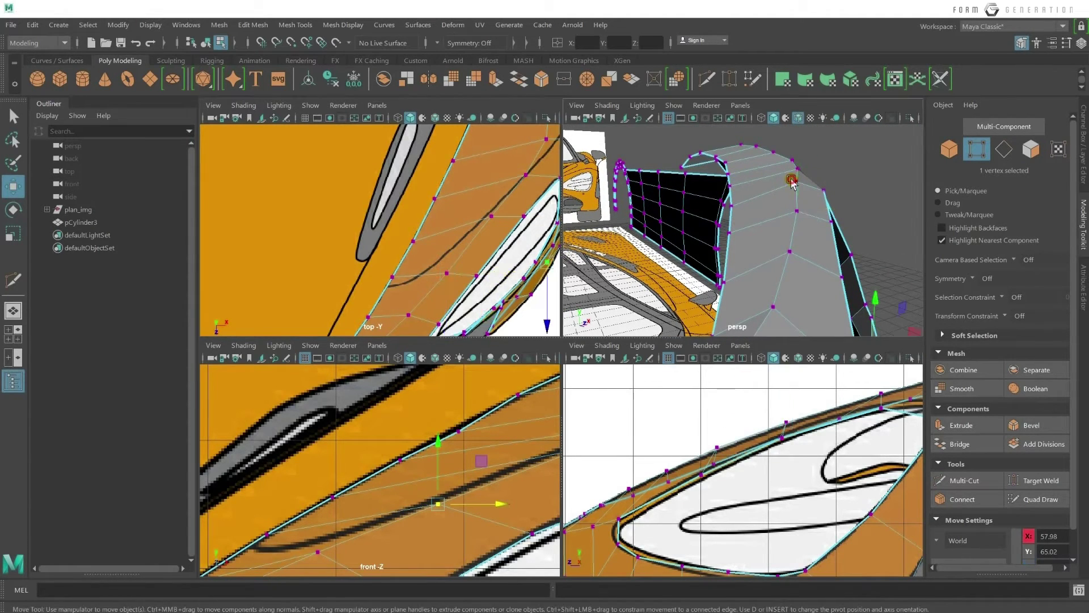
left_click(797, 180)
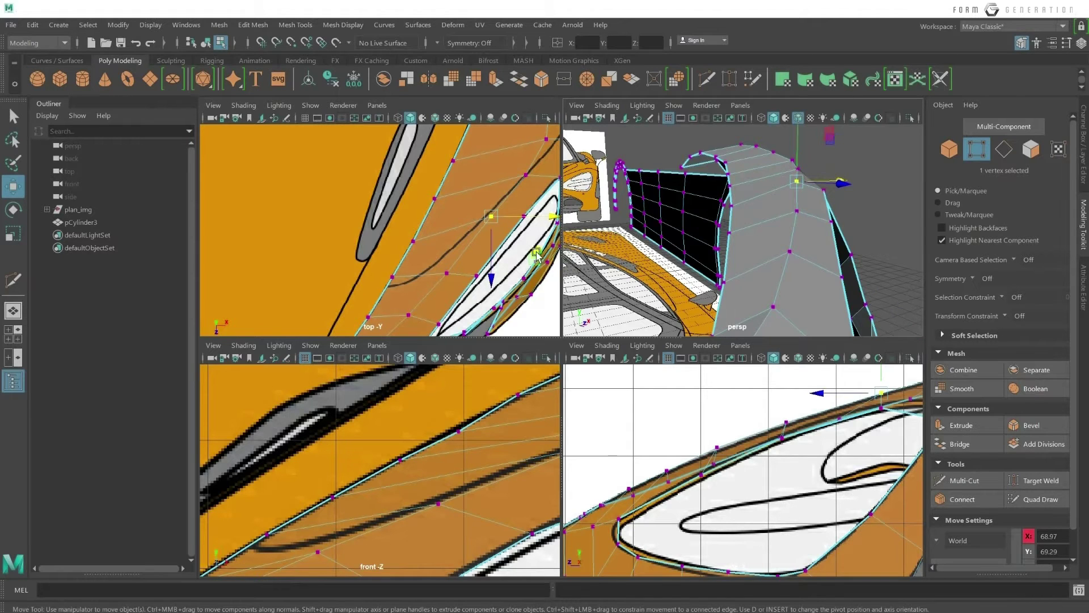
middle_click_drag(819, 226, 822, 228)
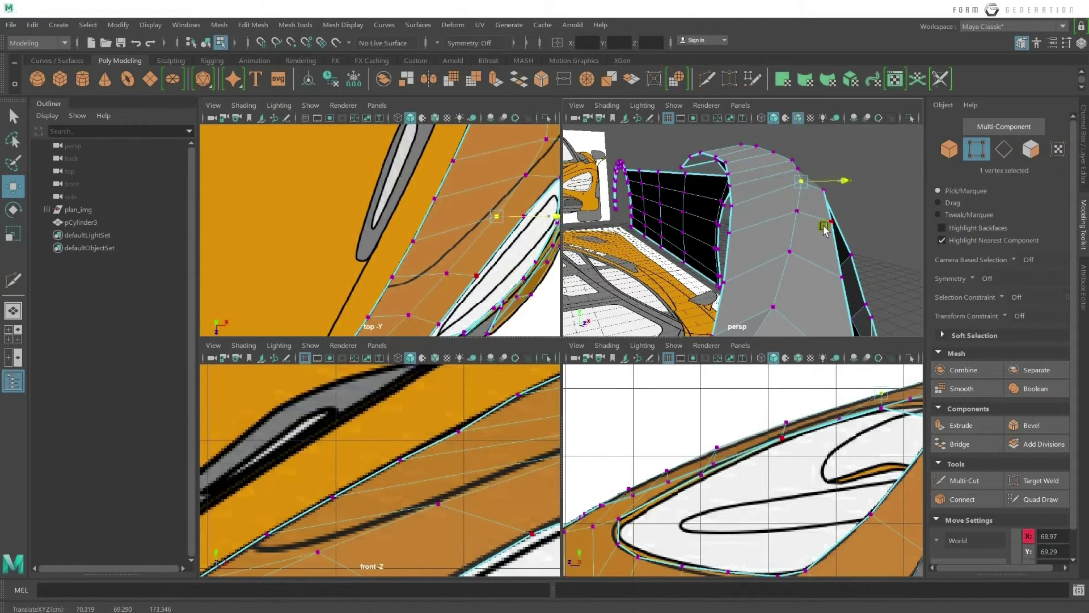
Orbit the perspective view and pan the top view to inspect the strip toward the tire.
mouse_move(824, 229)
left_mouse_down("alt")
mouse_move(833, 251)
mouse_move(751, 257)
left_mouse_up("alt")
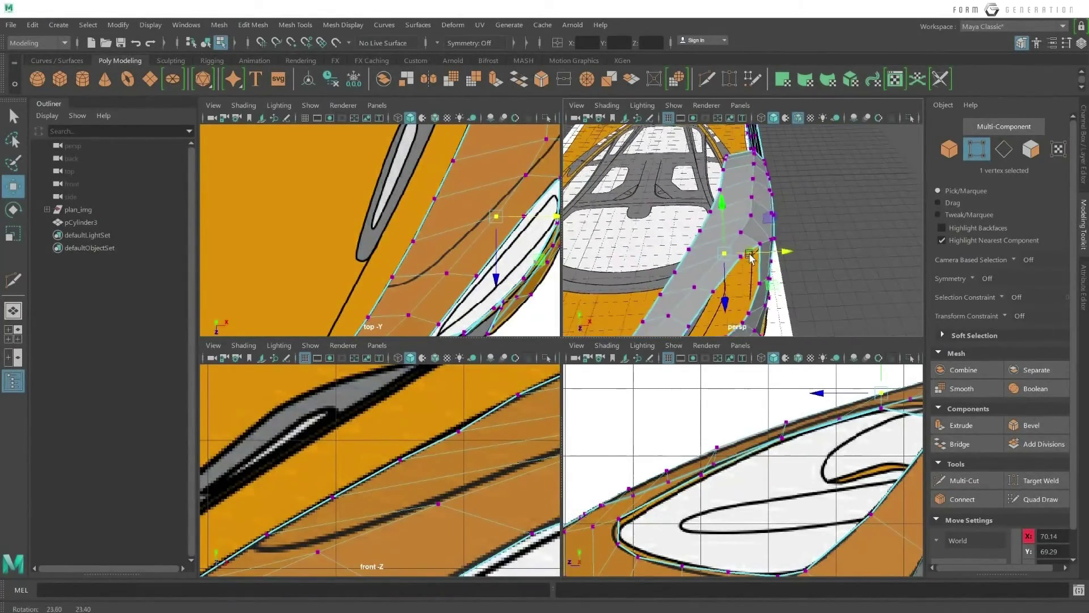
right_click_drag(751, 257, 796, 198, "alt")
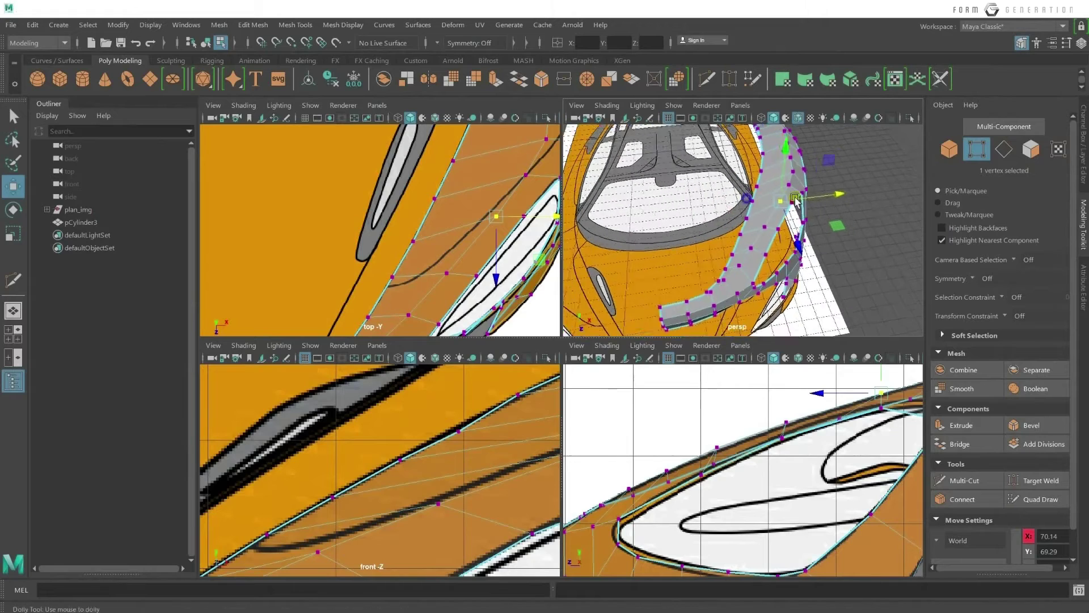
scroll(795, 199, "up", 2)
left_click_drag(722, 227, 658, 273, "alt")
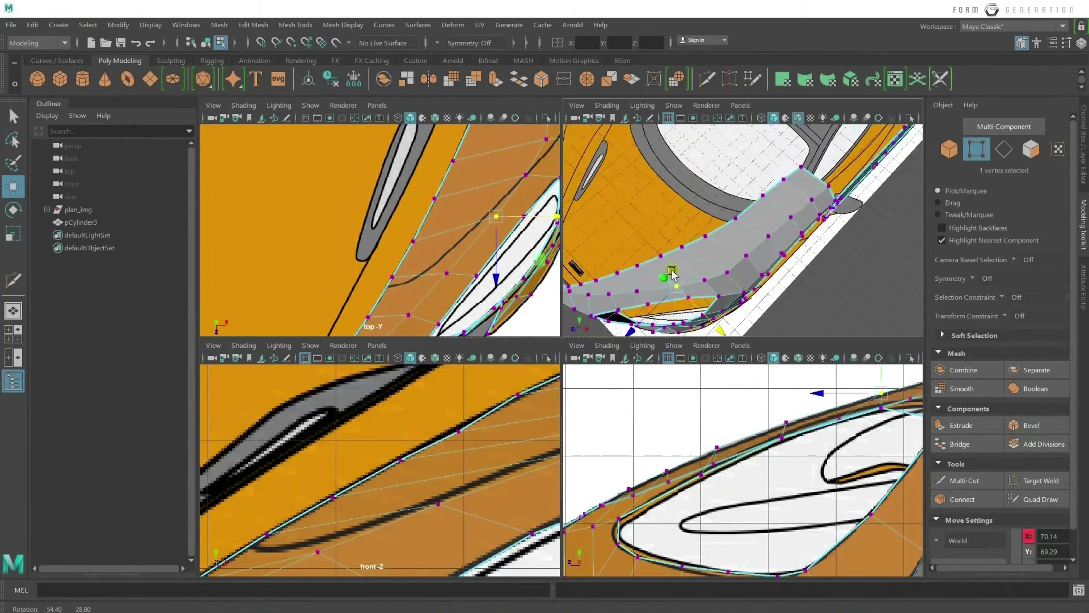
scroll(383, 229, "down", 2)
middle_click_drag(384, 229, 397, 278, "alt")
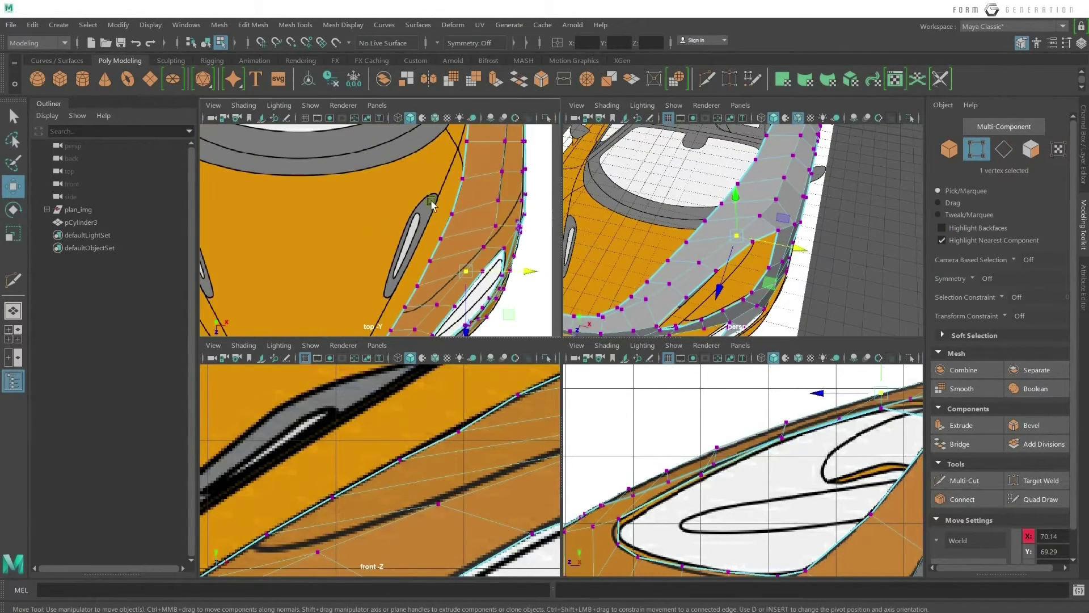
middle_click_drag(487, 169, 494, 189, "alt")
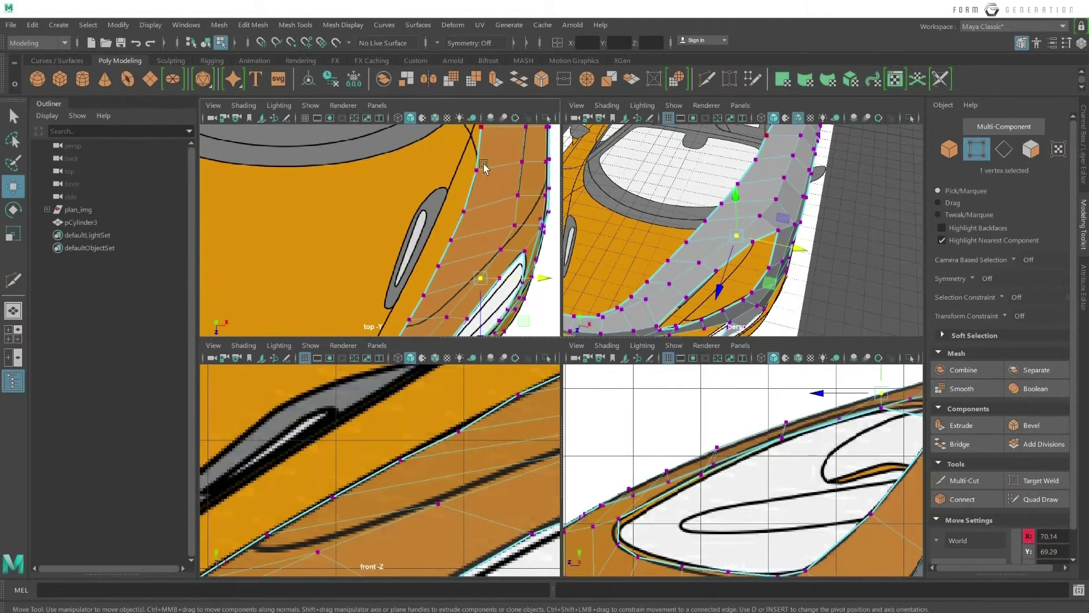
Move the strip's side, upper-left corner and top-edge vertices right onto the blueprint outline.
right_click(495, 186)
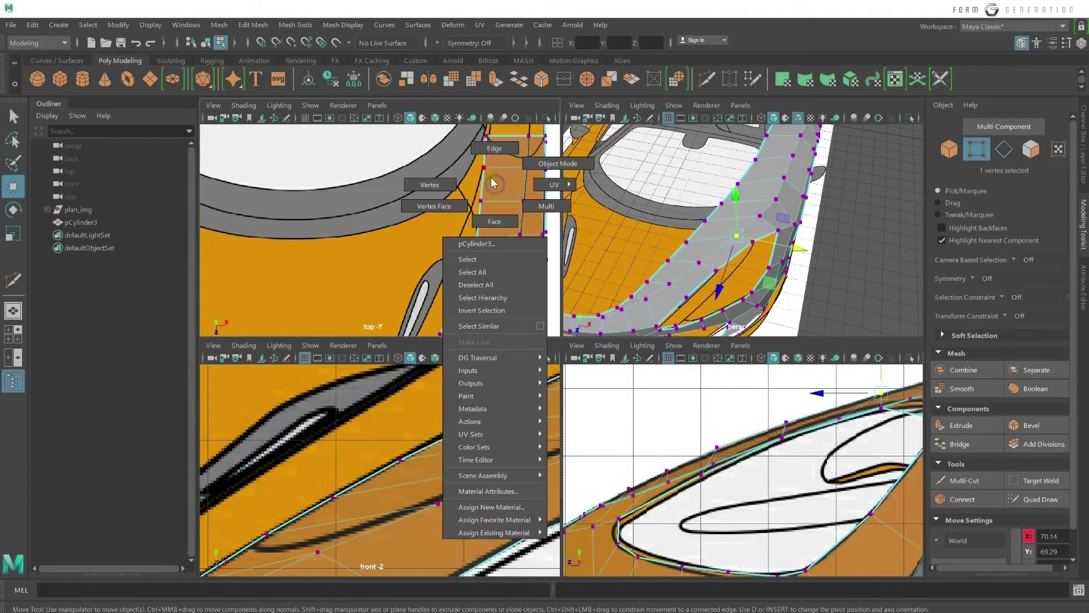
right_click(494, 186)
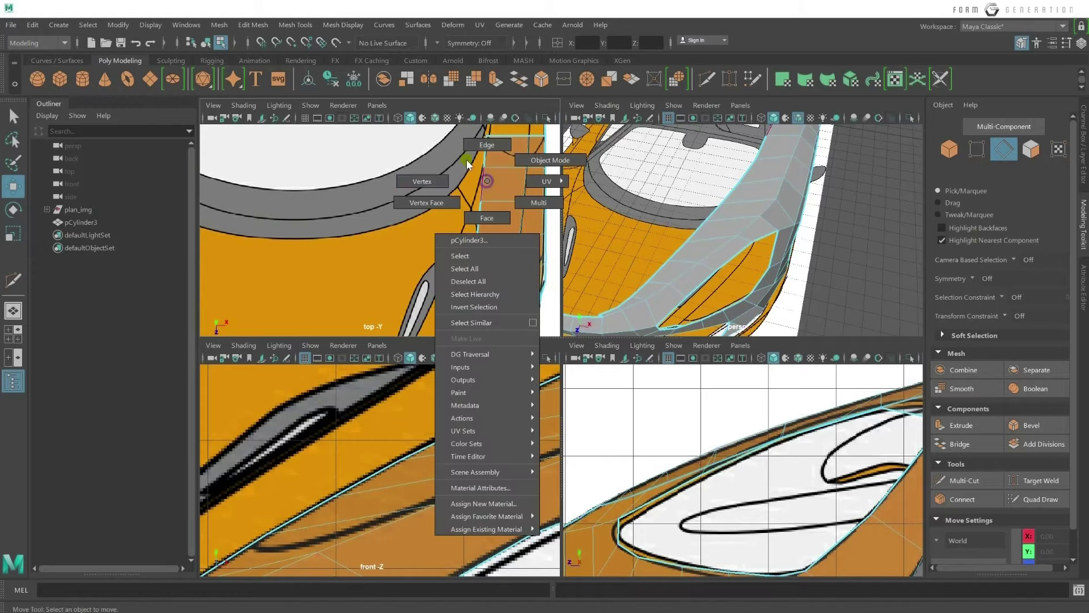
mouse_move(510, 190)
middle_mouse_down("alt")
mouse_move(528, 206)
mouse_move(488, 216)
middle_mouse_up("alt")
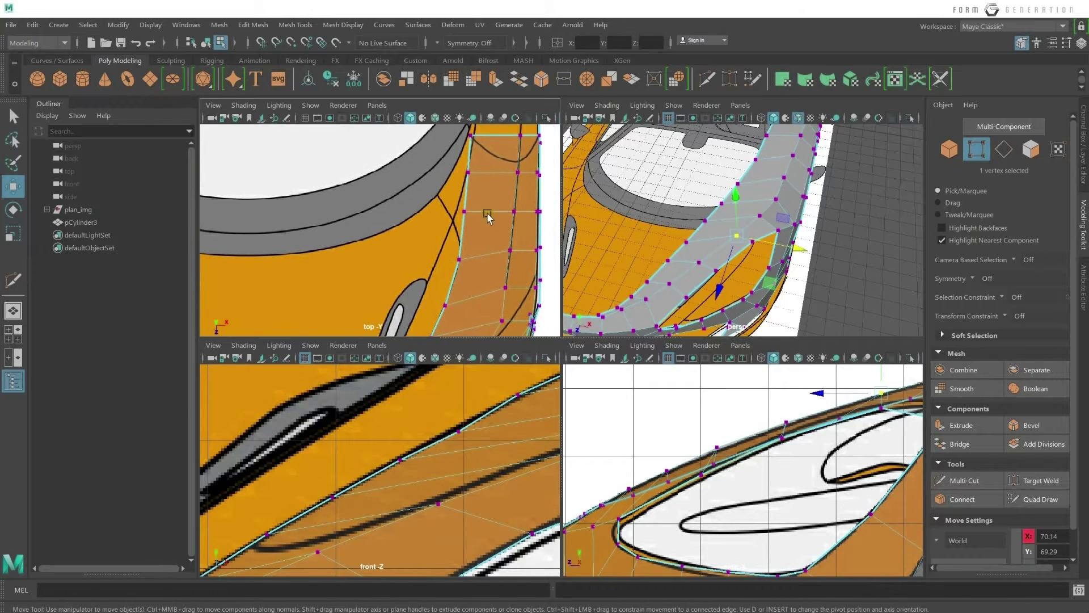
left_click(480, 228)
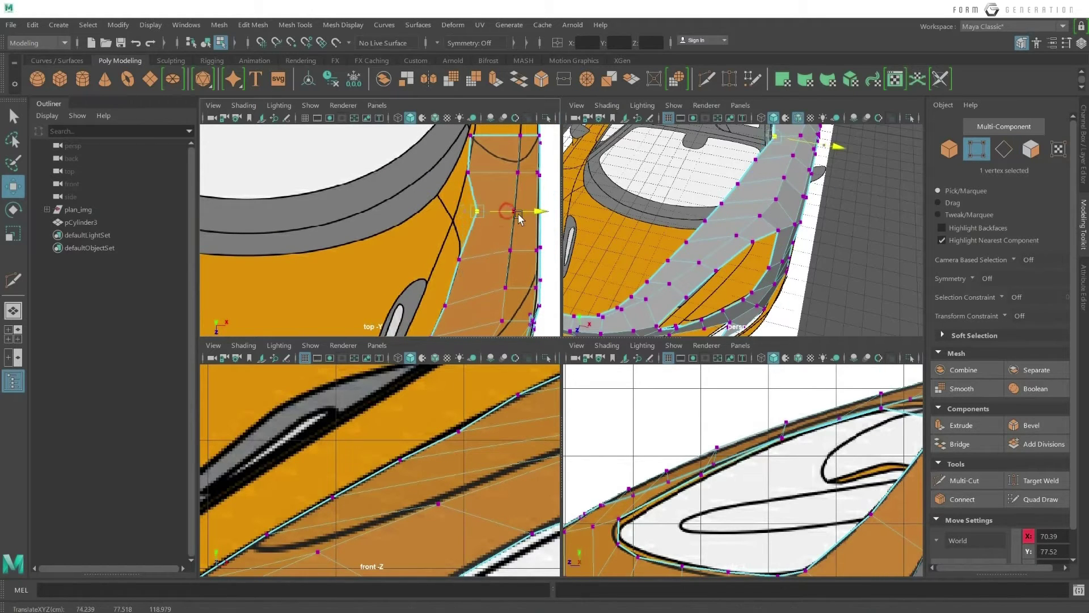
mouse_move(481, 227)
left_mouse_down()
mouse_move(489, 246)
mouse_move(501, 213)
left_mouse_up()
left_click(480, 180)
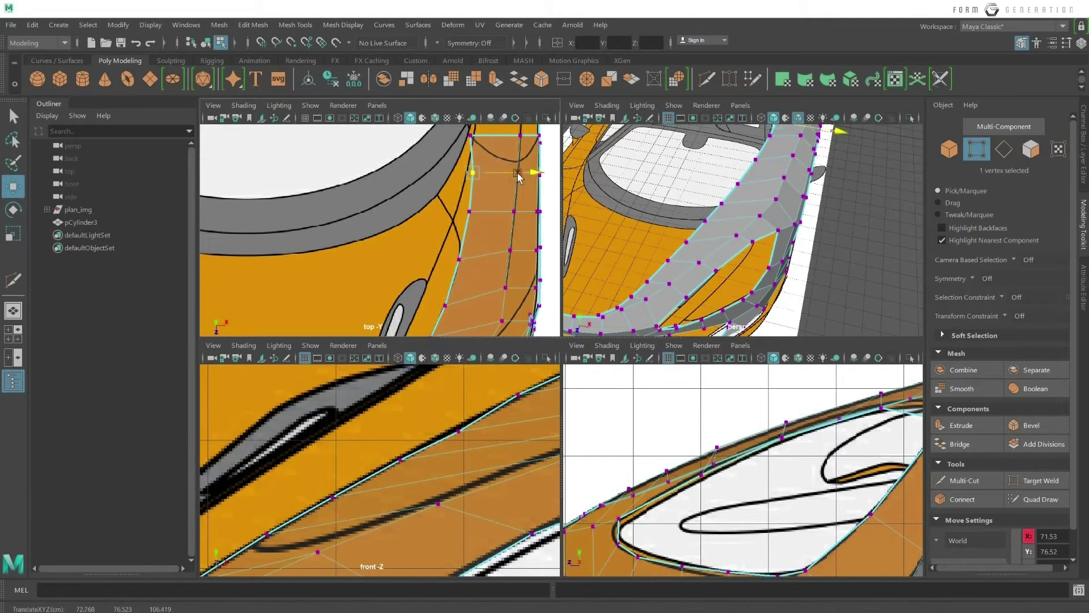
left_click_drag(464, 172, 525, 142)
left_click(505, 145)
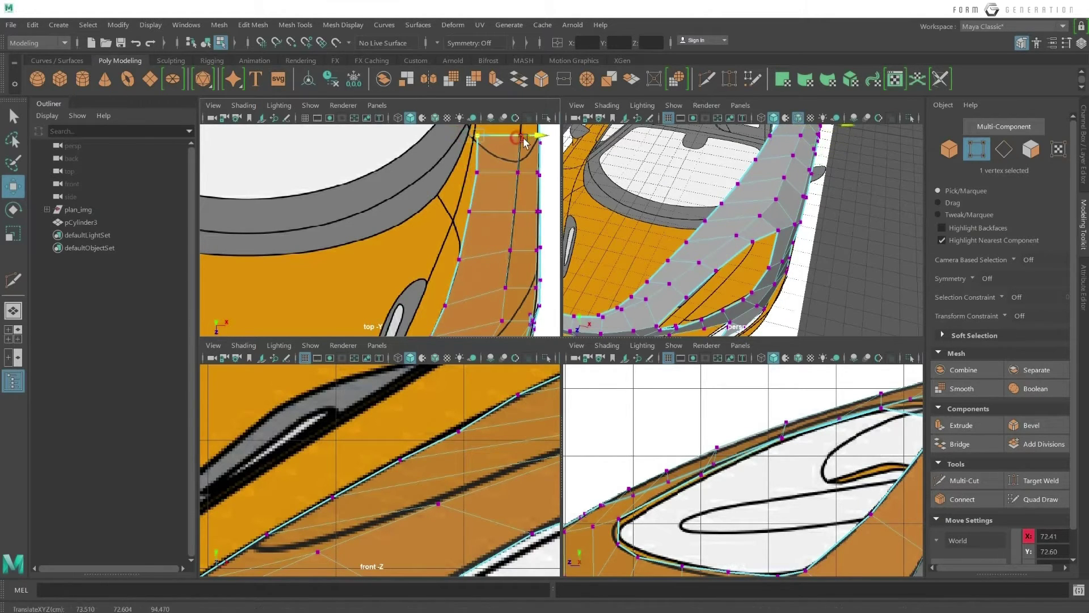
Switch to edge mode and select the panel's 12-edge border loop.
mouse_move(738, 221)
left_mouse_down("alt")
mouse_move(745, 212)
mouse_move(750, 254)
mouse_move(767, 243)
mouse_move(785, 192)
left_mouse_up("alt")
mouse_move(785, 192)
right_mouse_down()
mouse_move(736, 182)
mouse_move(773, 155)
right_mouse_up()
left_click(481, 158)
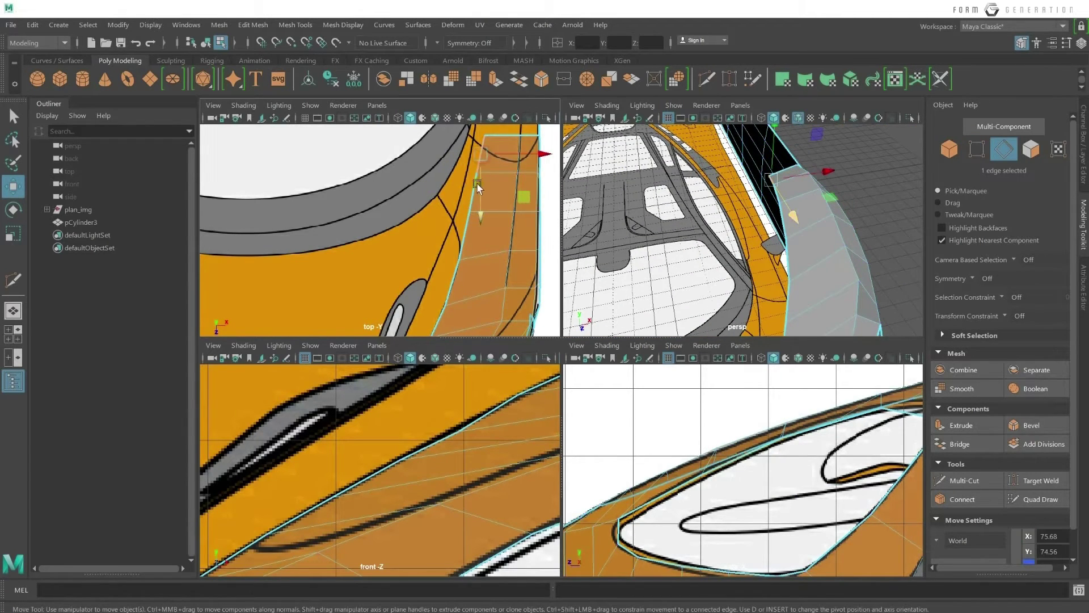
scroll(477, 209, "down", 2)
scroll(501, 177, "down", 2)
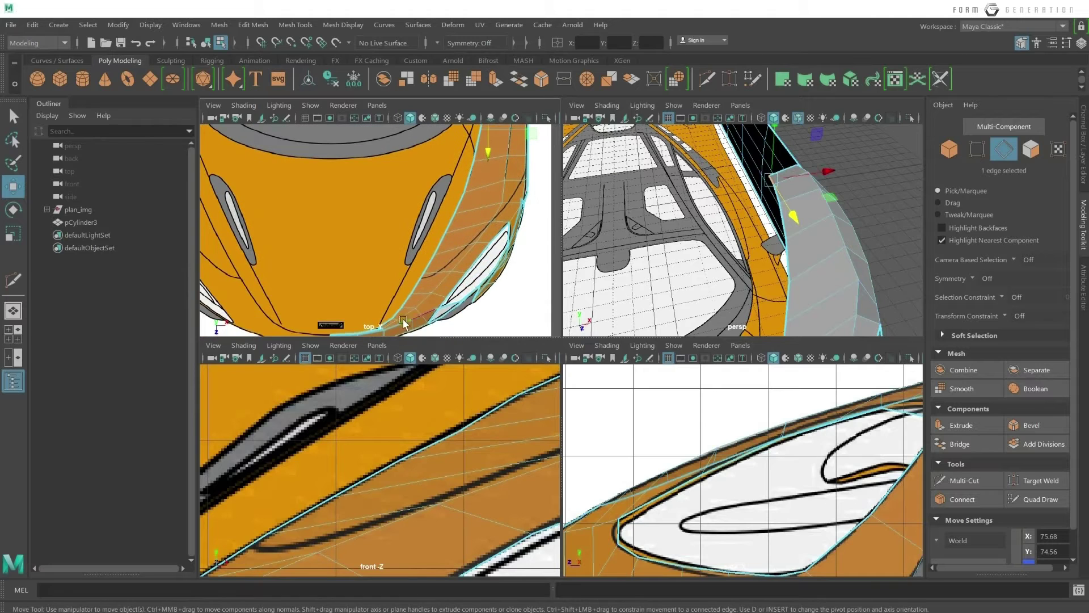
scroll(404, 323, "up", 3)
scroll(397, 317, "down", 2)
scroll(430, 291, "up", 2)
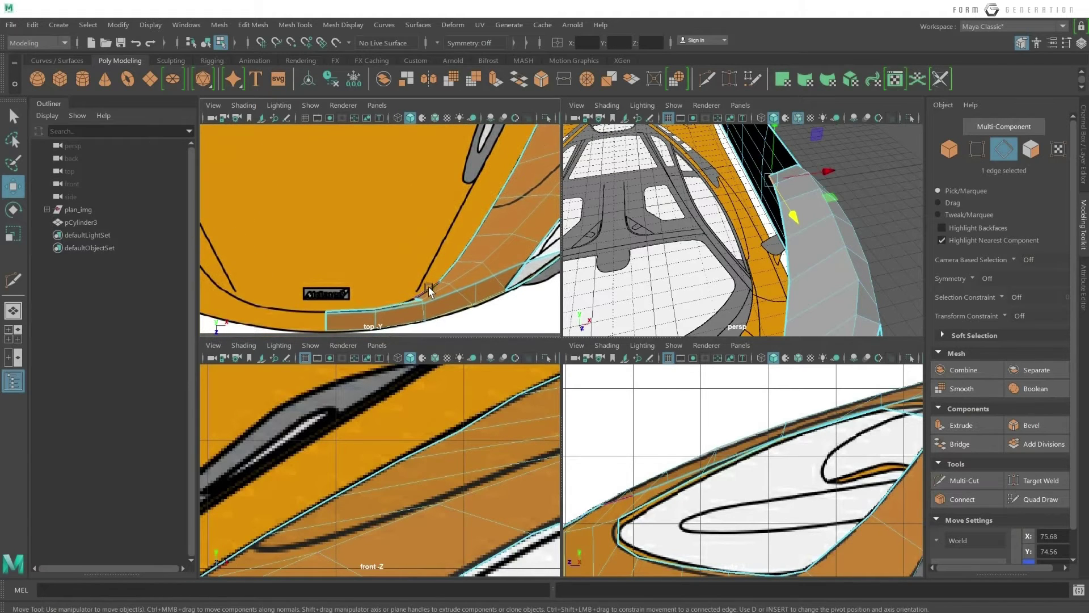
double_click(429, 291)
Extrude the 12-edge border loop along X into a new row of faces.
scroll(518, 168, "down", 1)
scroll(518, 168, "down", 1)
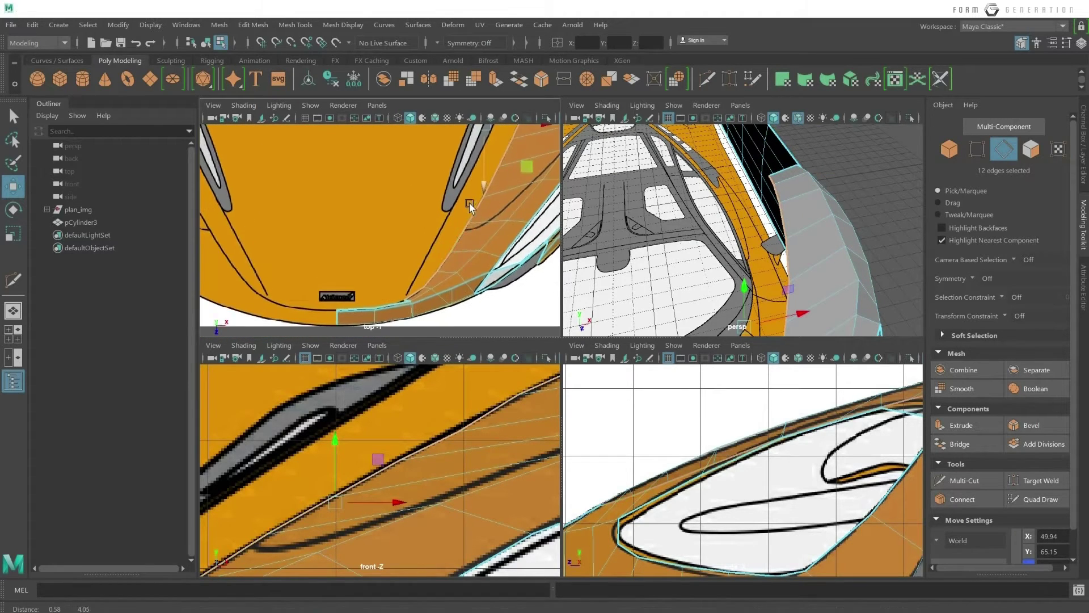
scroll(517, 168, "down", 1)
middle_click_drag(518, 168, 515, 247, "alt")
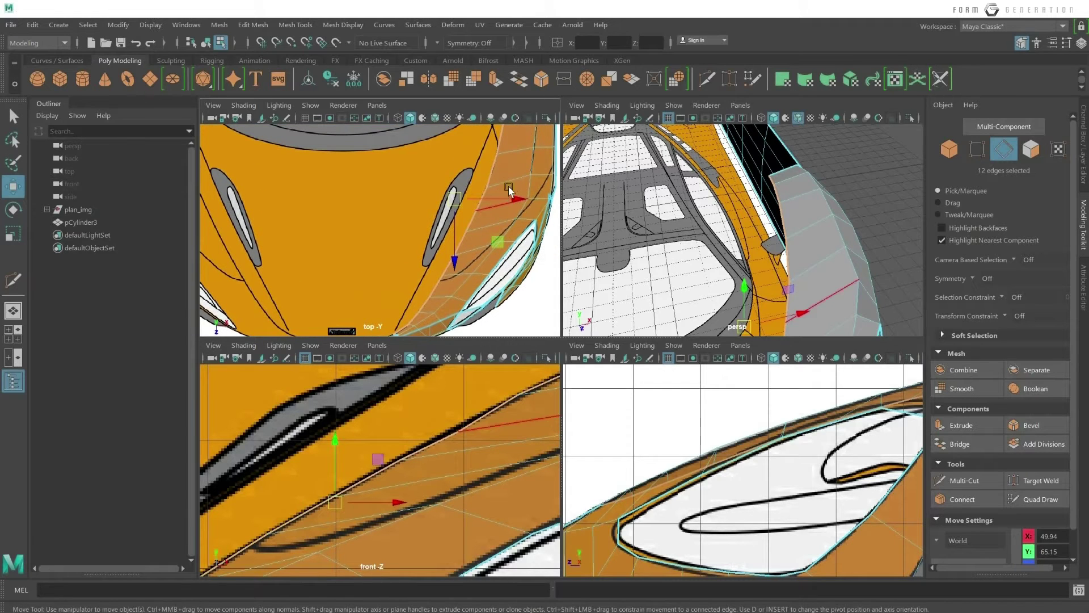
scroll(510, 192, "down", 1)
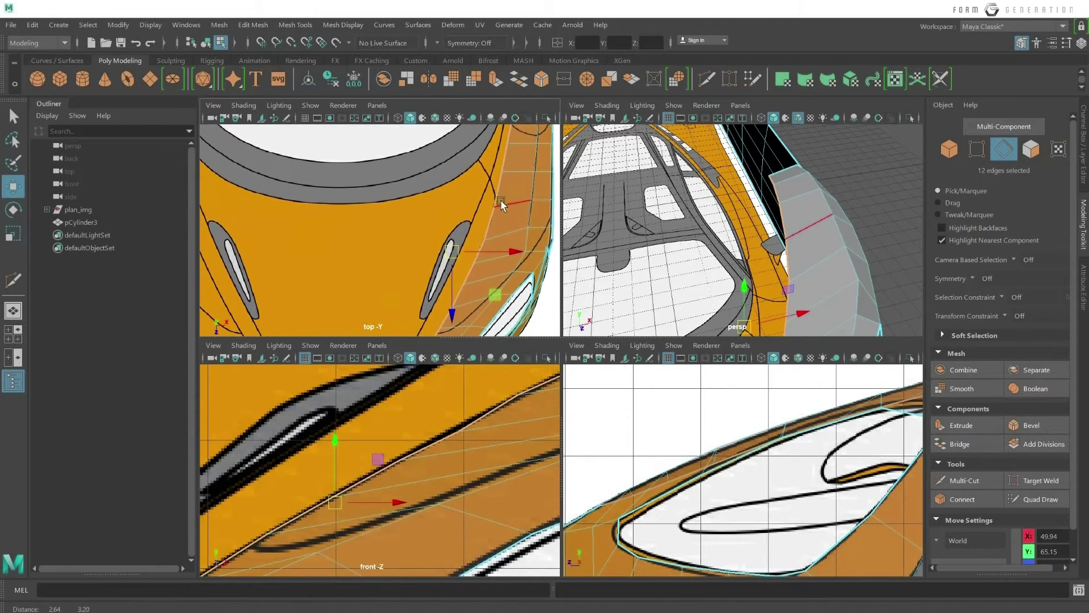
left_click_drag(503, 251, 486, 254, "shift")
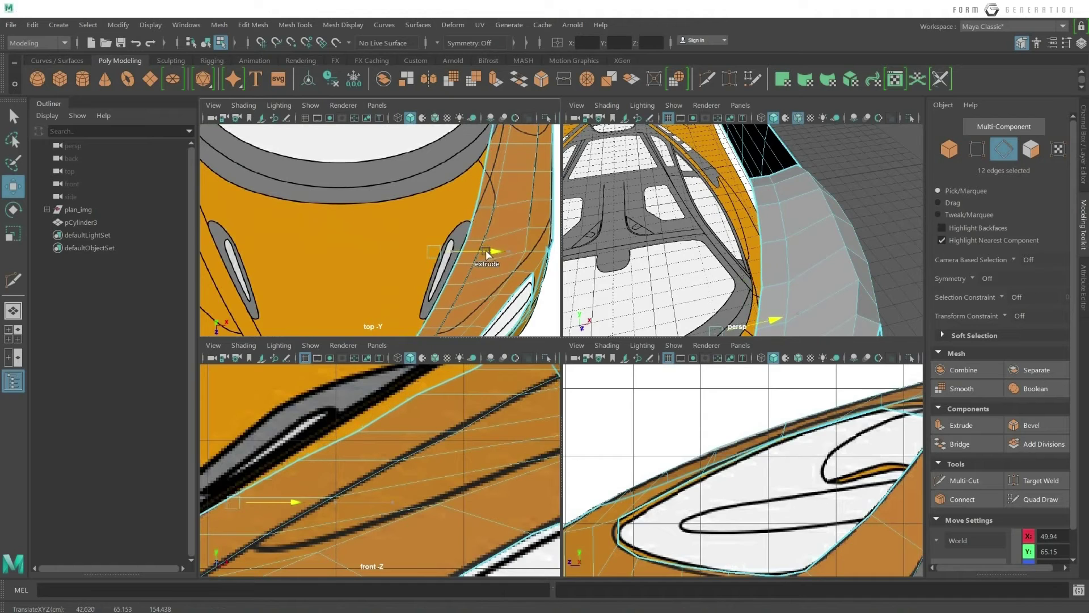
Switch back to vertex mode and select a vertex on the hood panel.
right_click_drag(493, 233, 493, 210)
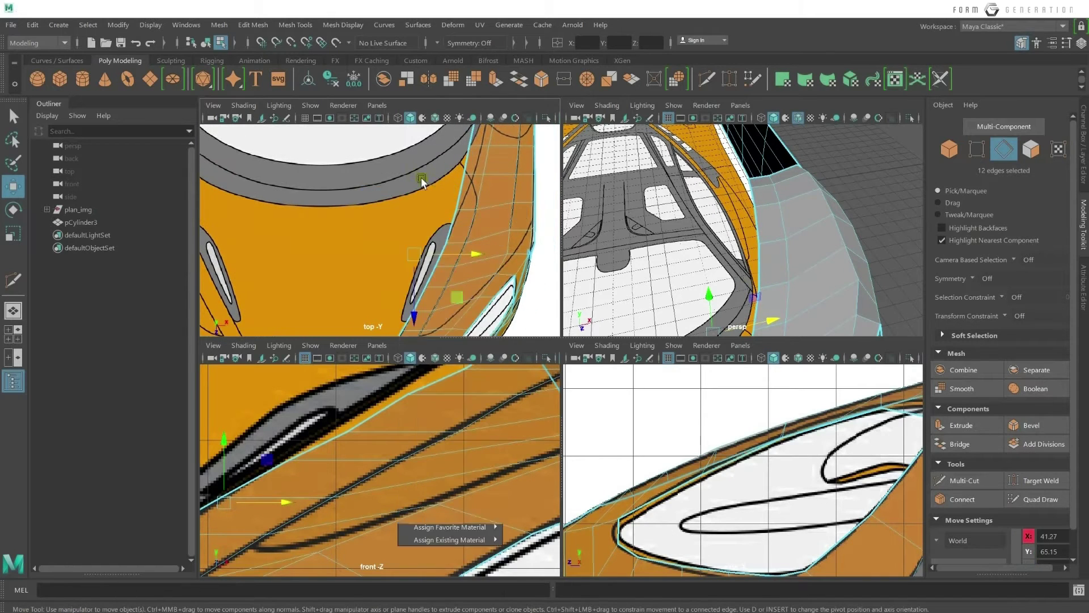
scroll(510, 215, "up", 1)
left_click(513, 203)
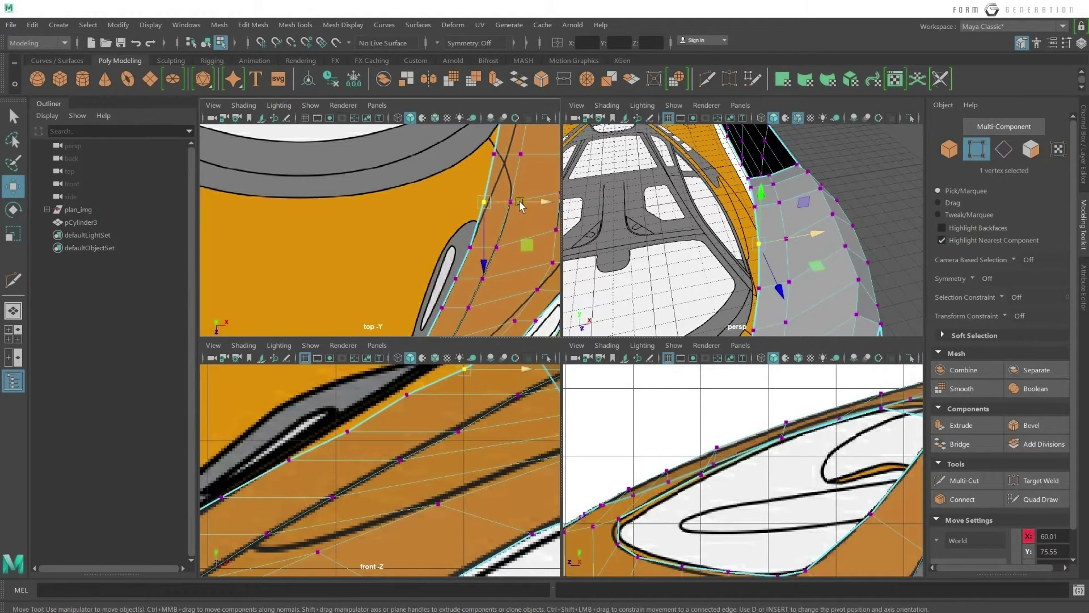
Raise a framed panel-edge vertex onto the blueprint line, undoing one overshoot.
left_click_drag(738, 238, 760, 255, "alt")
left_click(763, 255)
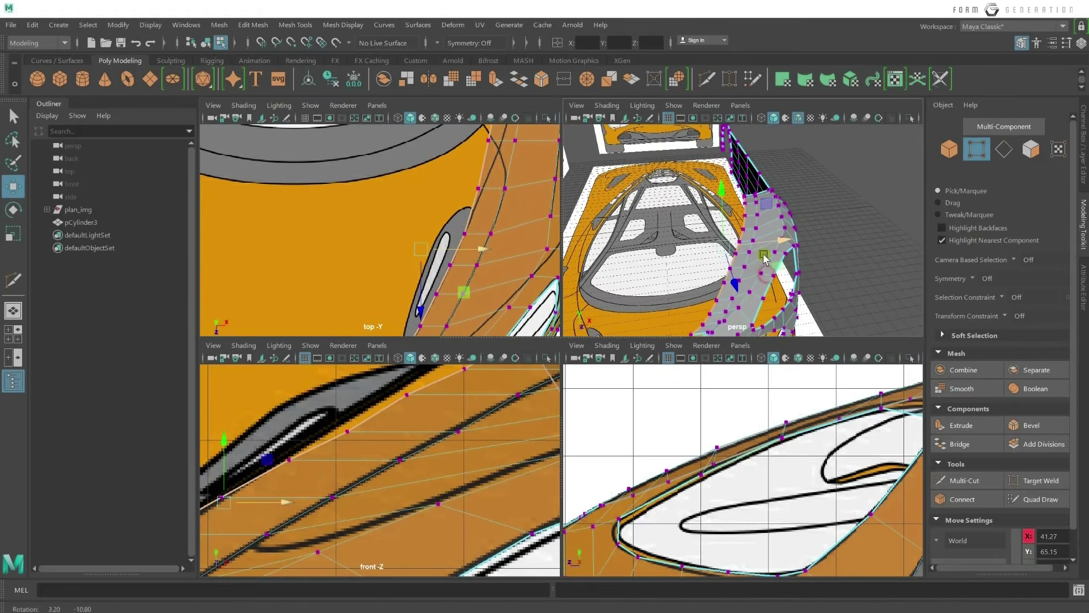
key("f")
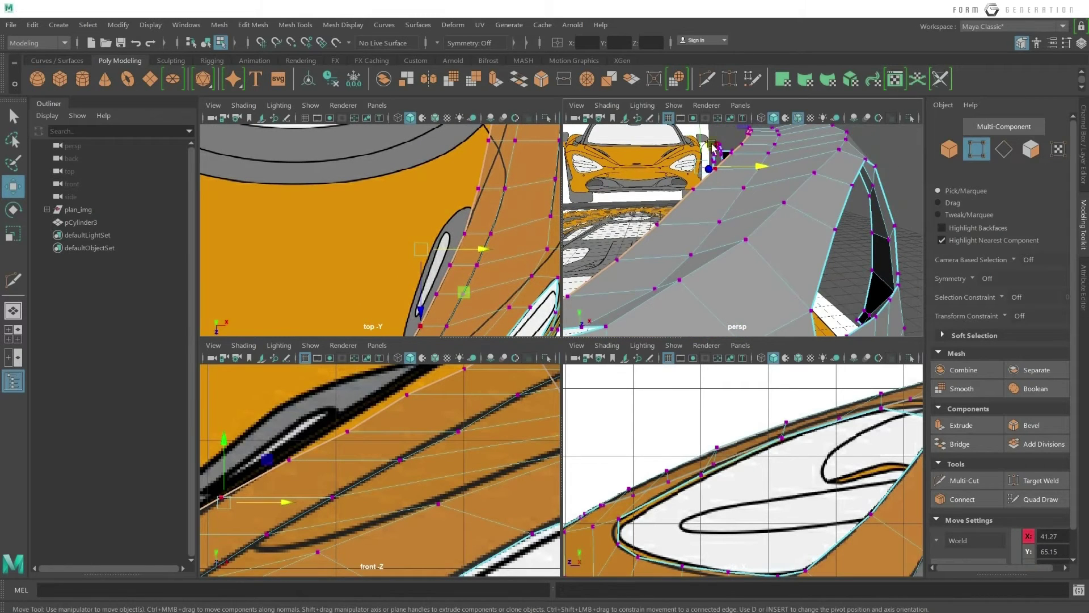
left_click_drag(224, 445, 225, 427)
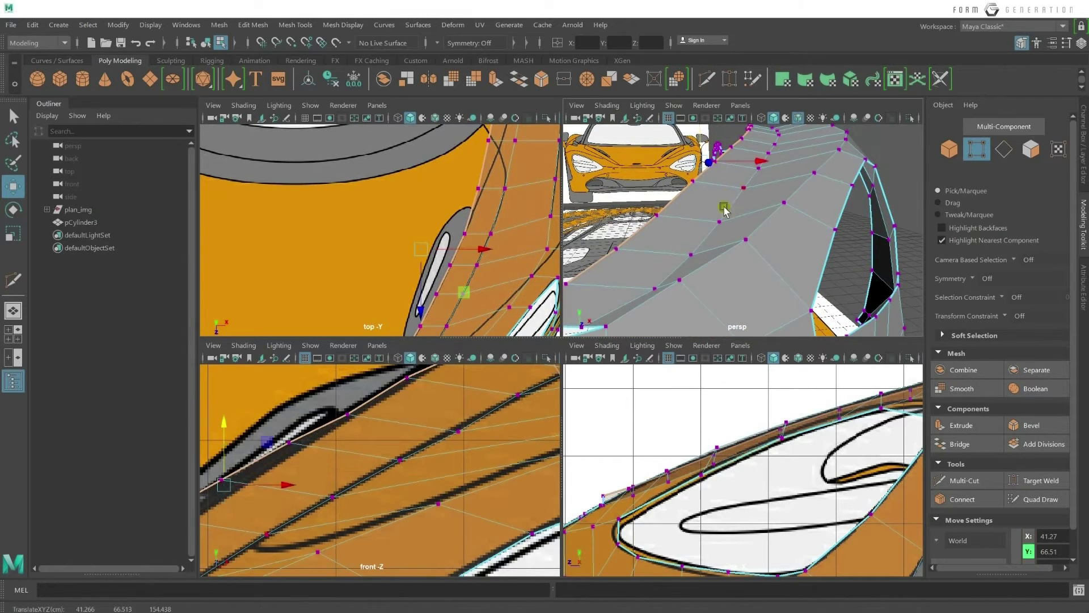
scroll(394, 474, "down", 4)
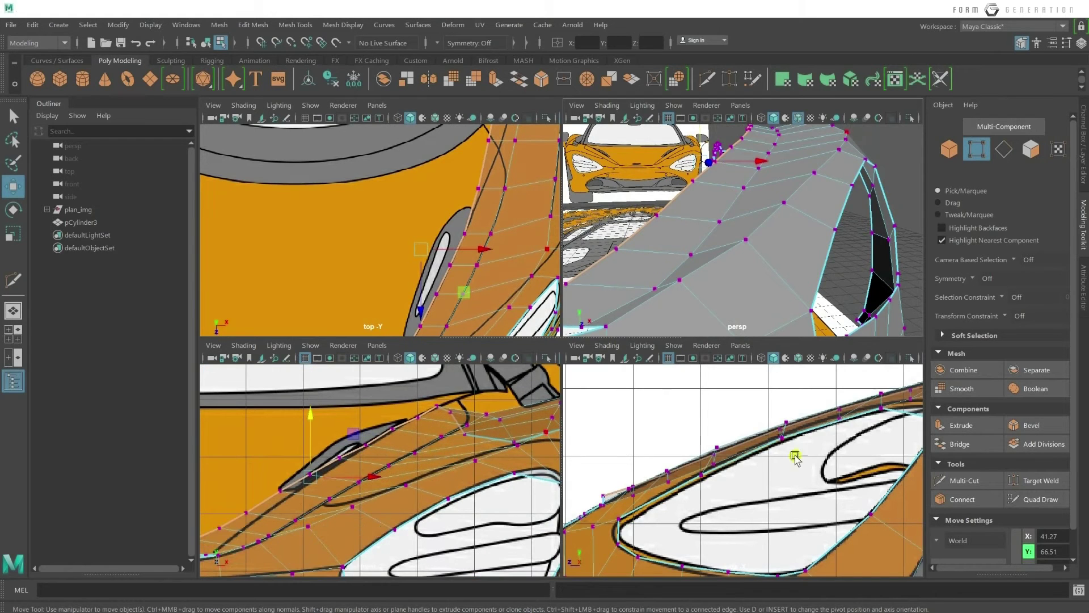
scroll(632, 429, "down", 3)
middle_click_drag(631, 429, 812, 390, "alt")
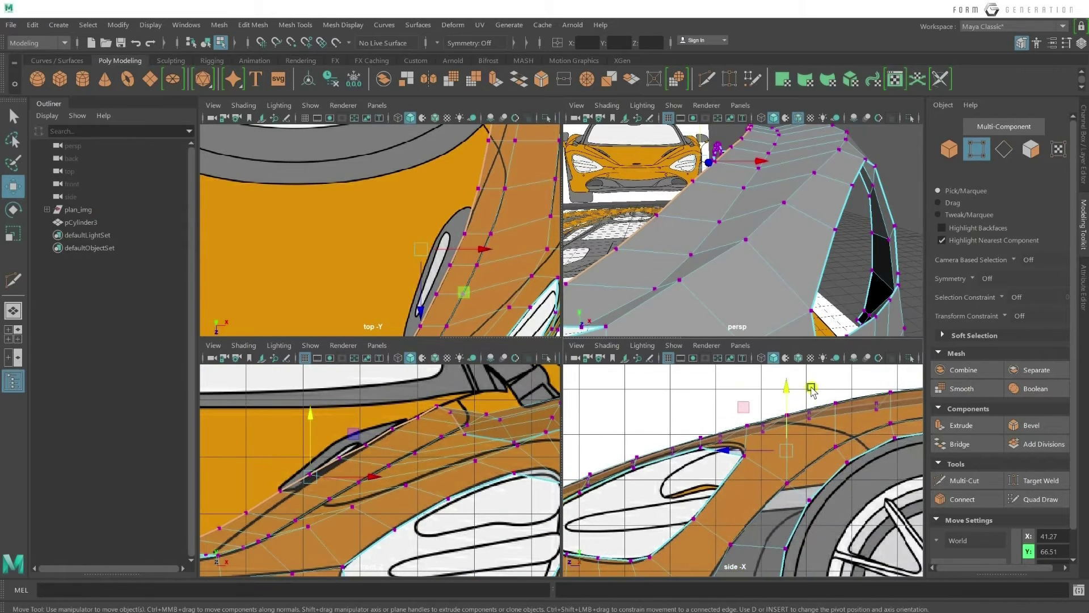
left_click_drag(789, 405, 795, 395)
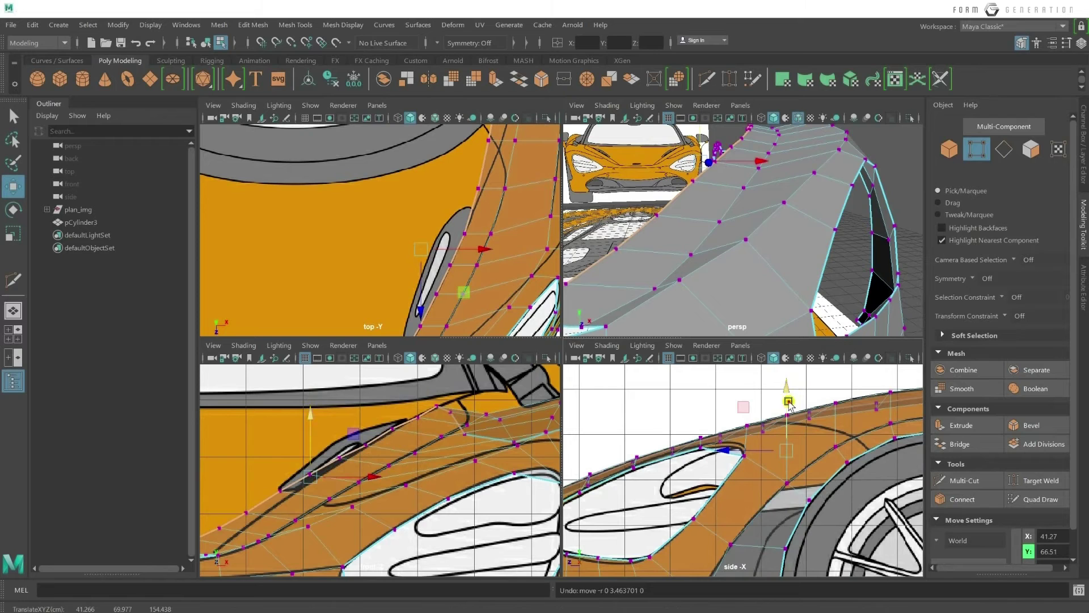
key("ctrl+z")
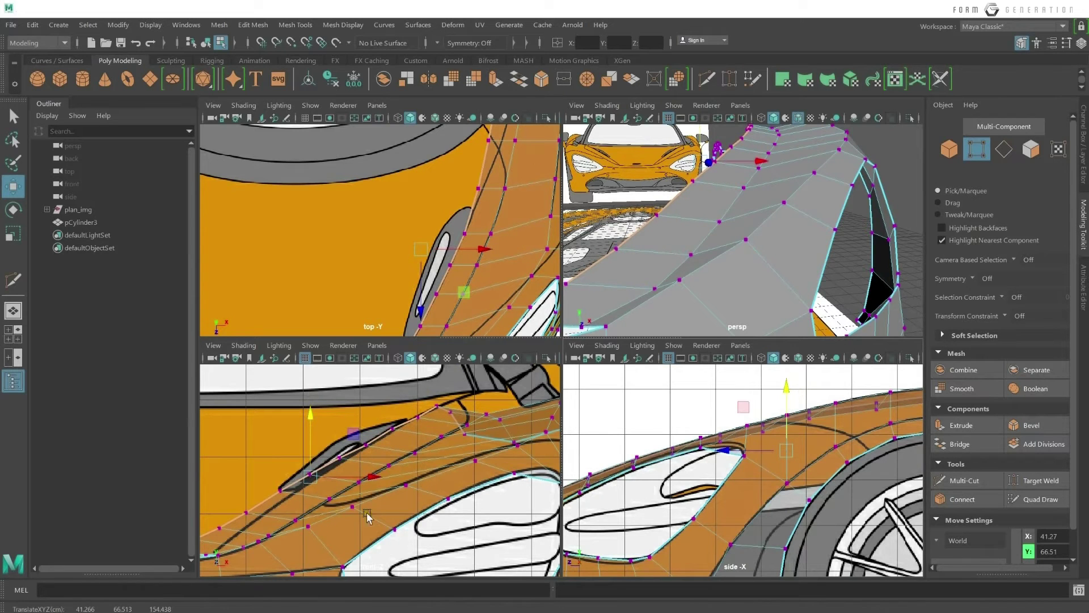
scroll(364, 461, "up", 2)
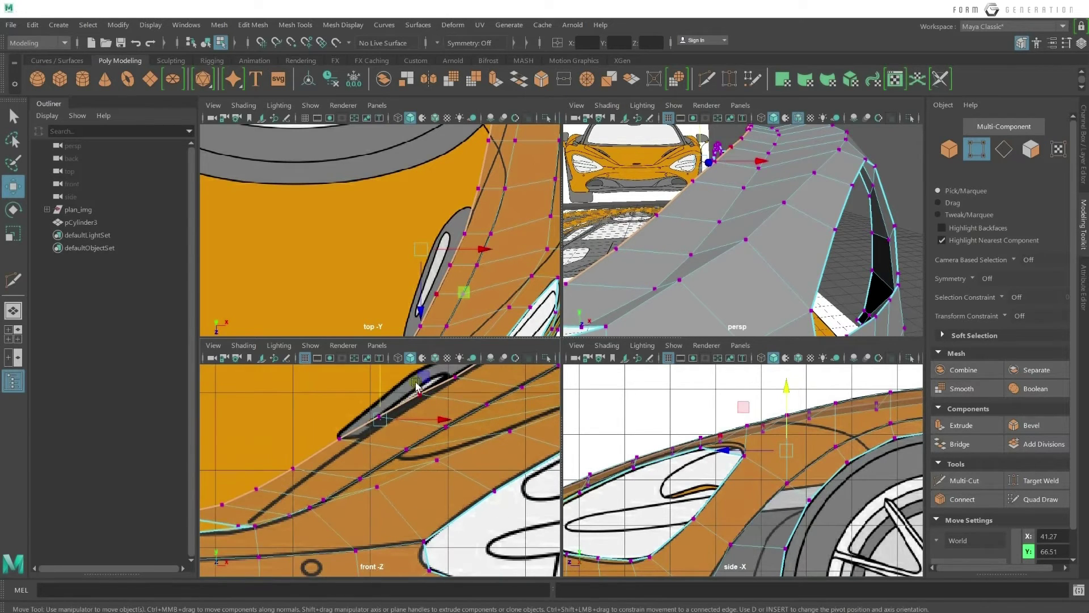
middle_click_drag(454, 403, 448, 389)
Push a vertex near the headlight onto the blueprint curve, checking the reference photo.
left_click(480, 188)
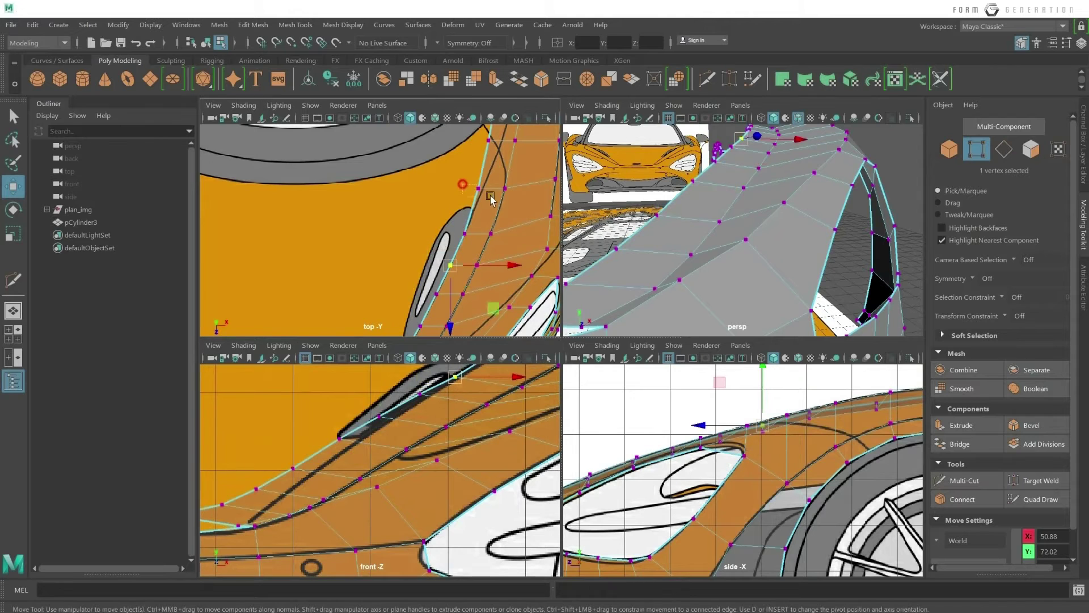
middle_click_drag(518, 190, 461, 200, "alt")
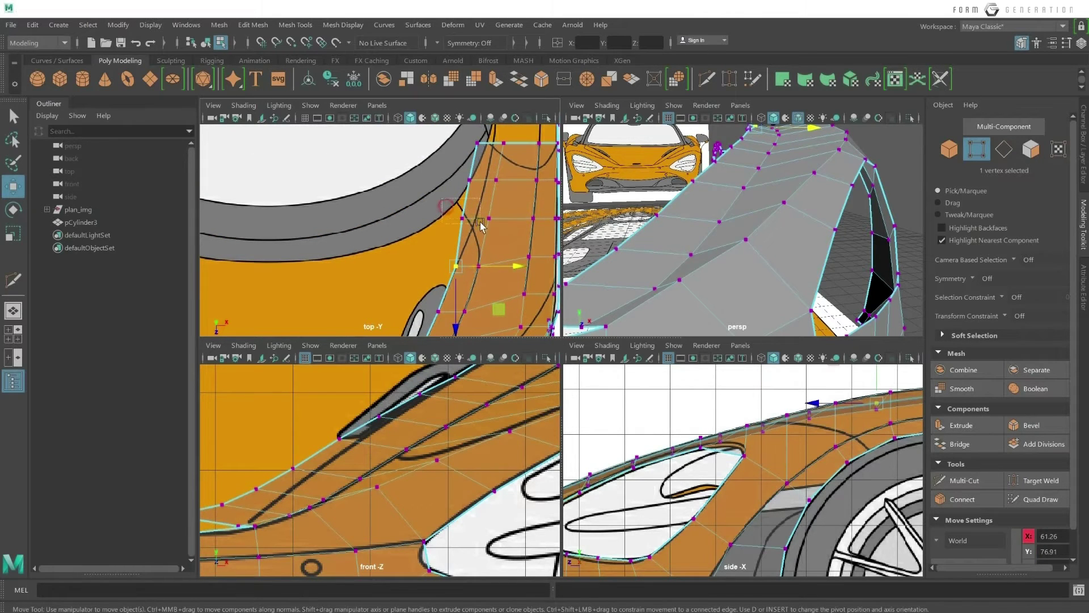
left_click_drag(480, 225, 506, 222)
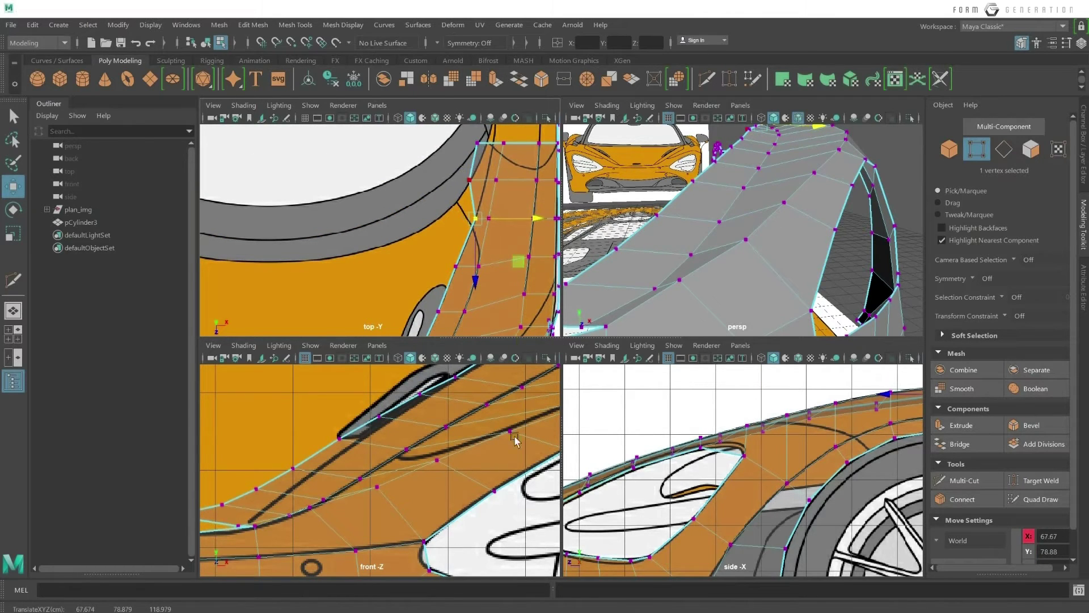
key("alt+Tab")
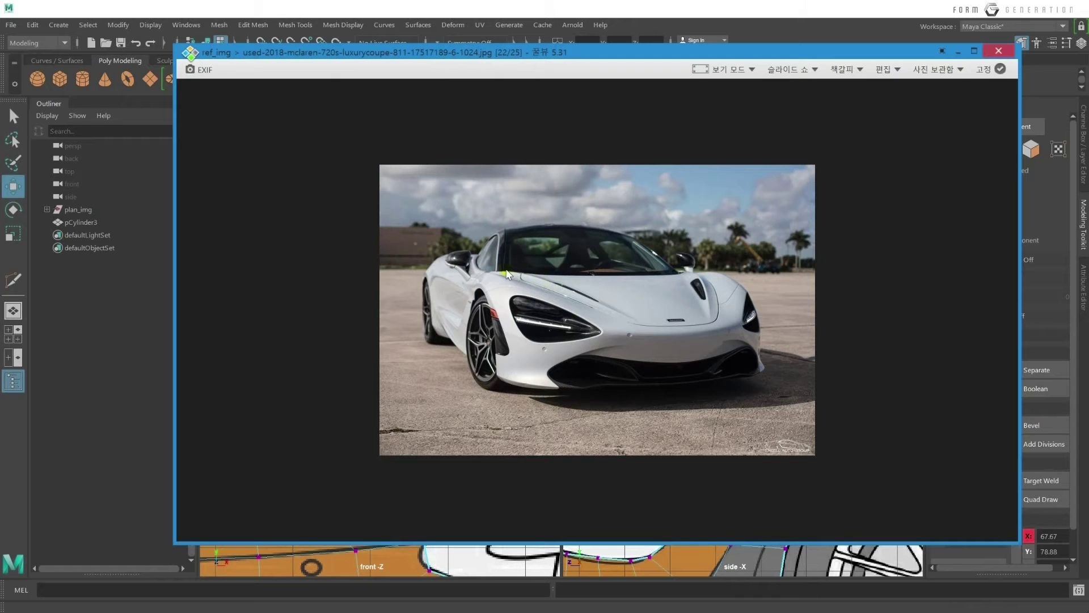
key("Escape")
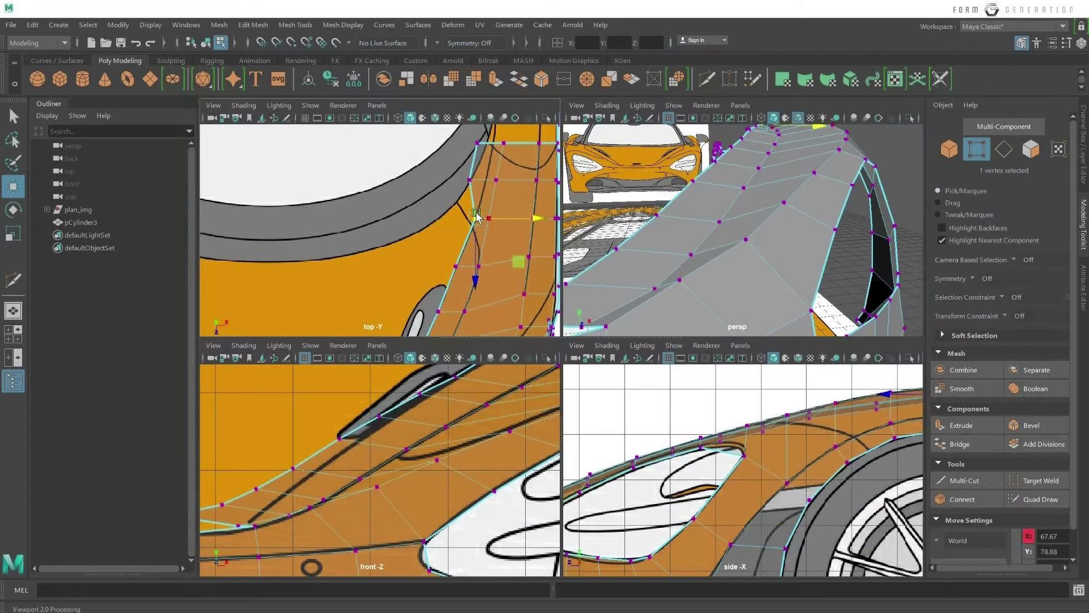
scroll(496, 208, "up", 3)
middle_click_drag(495, 208, 492, 194, "alt")
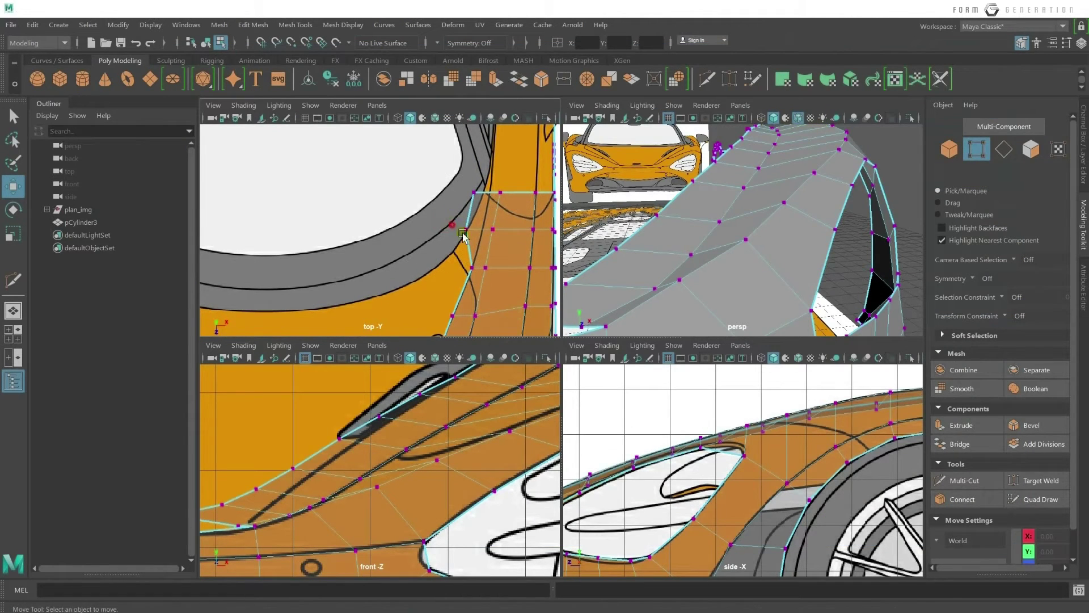
Slide two edge vertices beside the wheel arch right along X.
left_click(467, 229)
left_click_drag(512, 237, 526, 237)
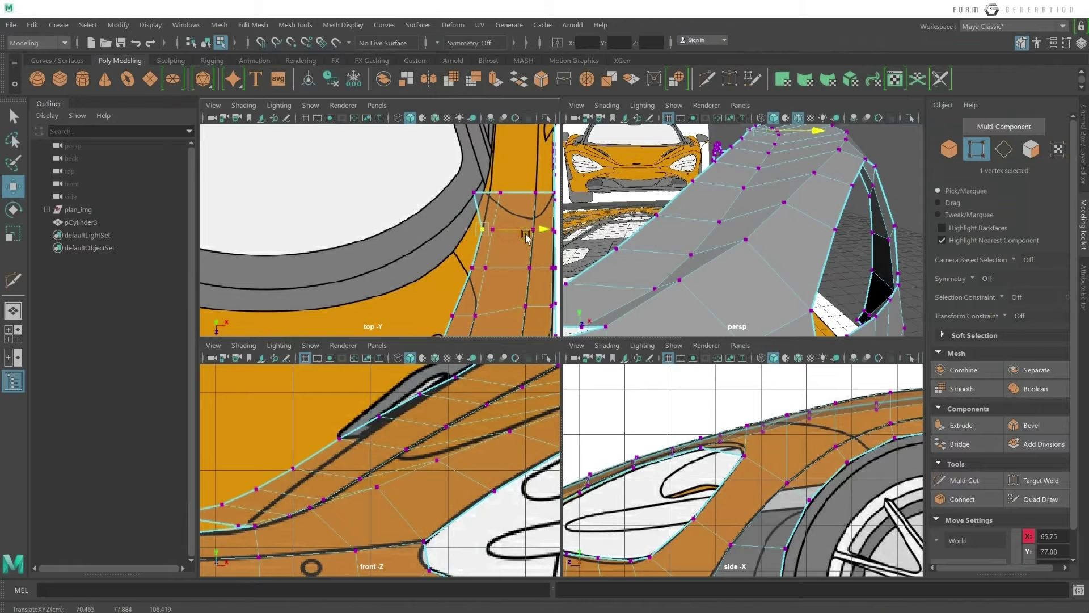
left_click(464, 185)
left_click_drag(520, 193, 536, 195)
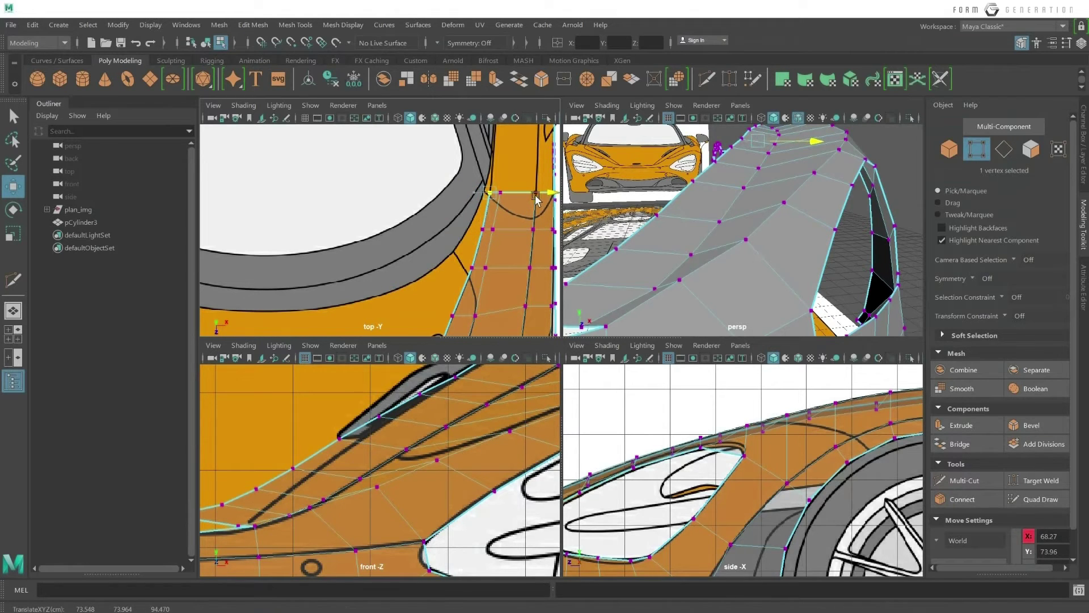
mouse_move(536, 198)
middle_mouse_down("alt")
mouse_move(404, 243)
mouse_move(402, 260)
mouse_move(431, 170)
middle_mouse_up("alt")
Move vertices on the lower edge strip and front corner onto the outline.
left_click(434, 163)
left_click(512, 180)
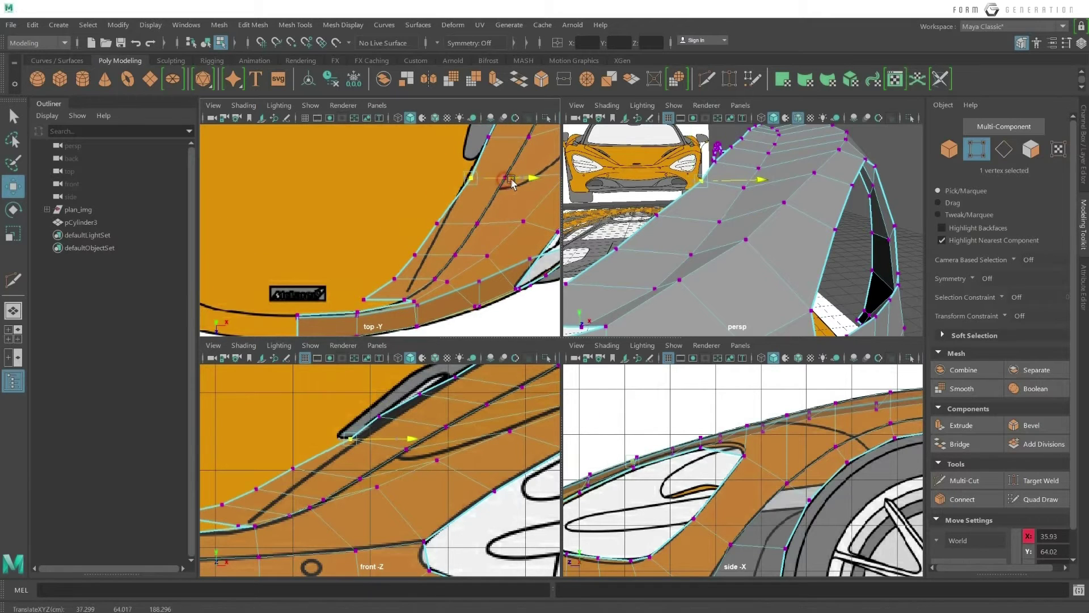
left_click(420, 218)
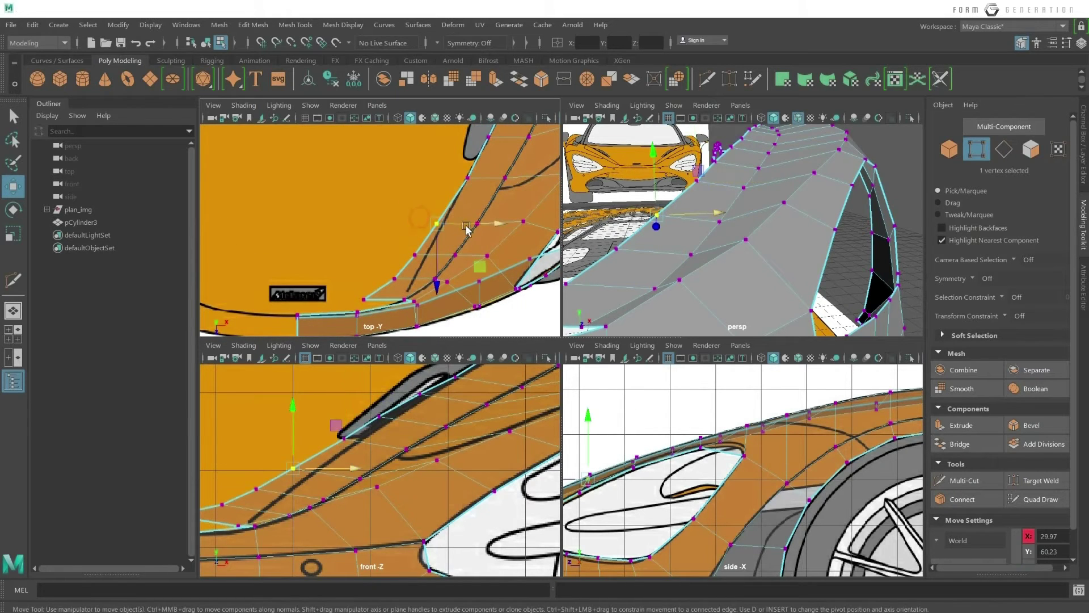
mouse_move(466, 228)
left_mouse_down()
mouse_move(466, 258)
mouse_move(432, 281)
mouse_move(450, 281)
mouse_move(452, 304)
left_mouse_up()
left_click(362, 297)
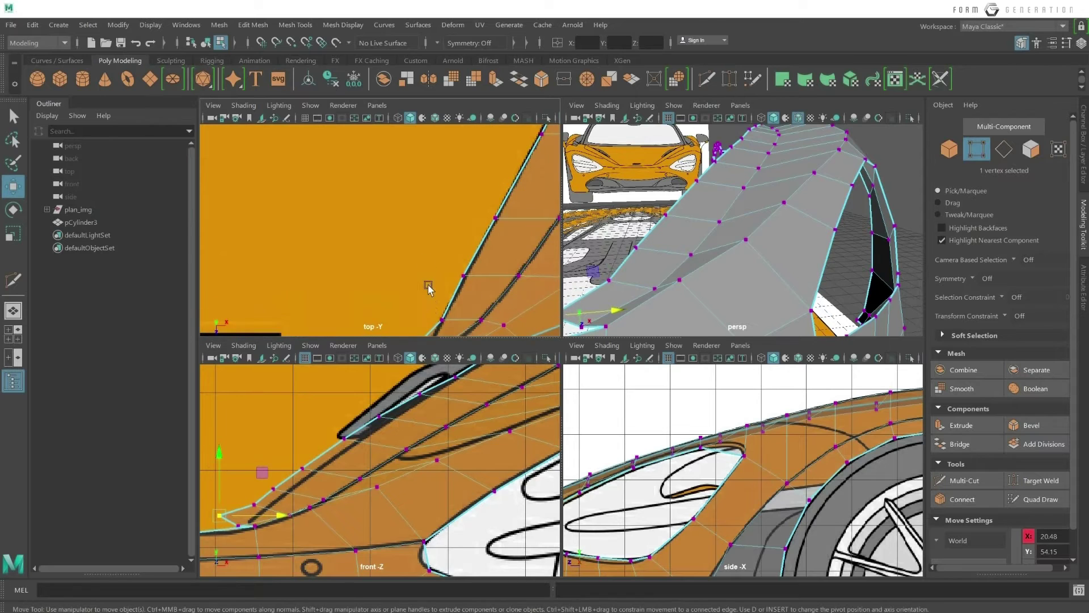
scroll(420, 284, "up", 3)
scroll(442, 267, "up", 1)
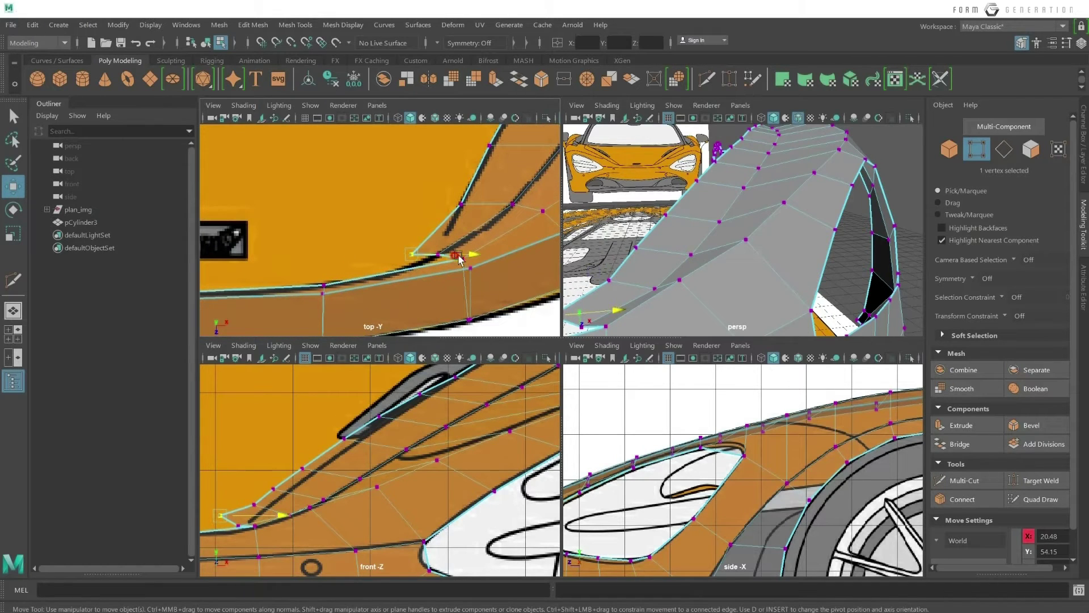
left_click_drag(458, 259, 465, 260)
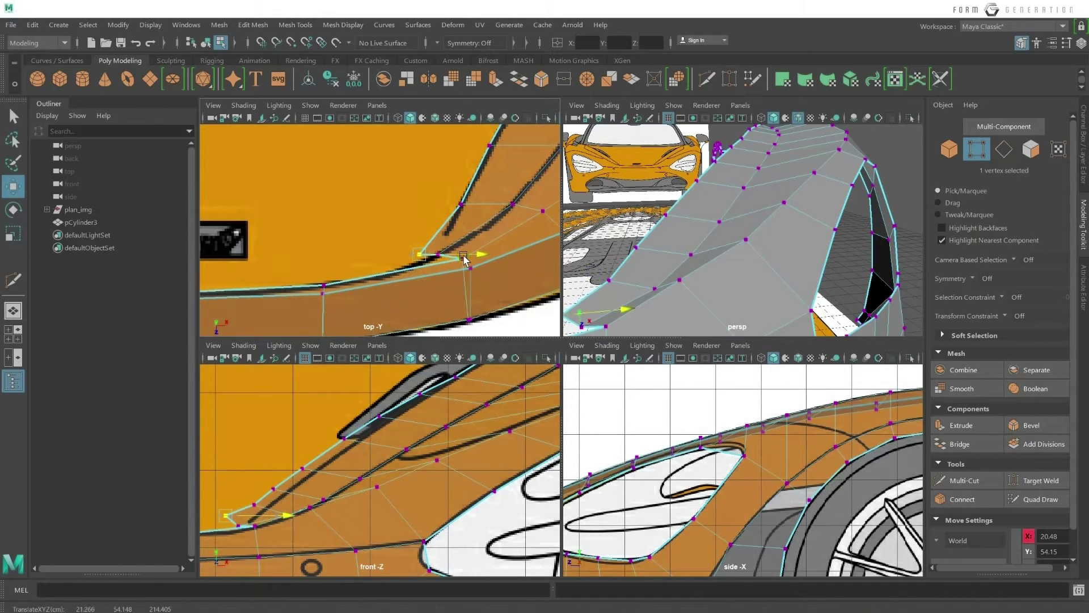
Abandon a vertex weld and nudge another panel vertex slightly left along X.
left_click(1037, 481)
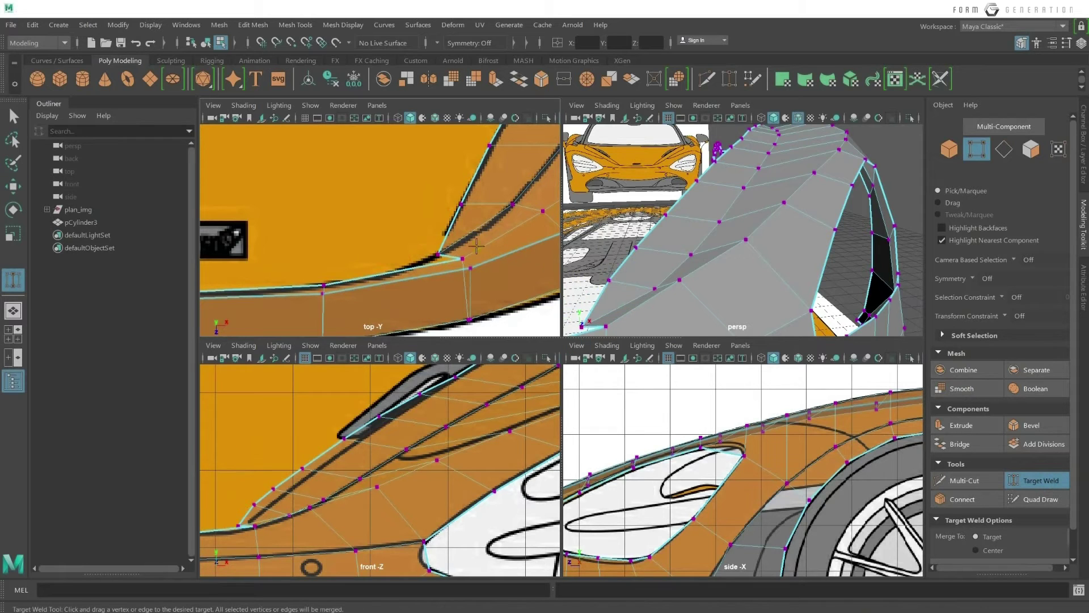
key("q")
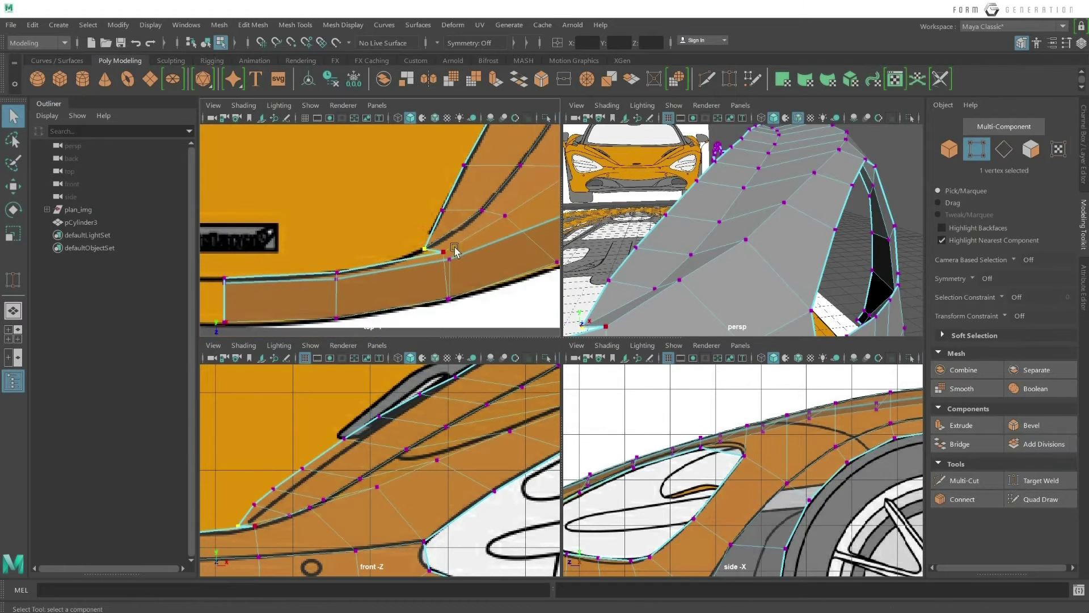
key("w")
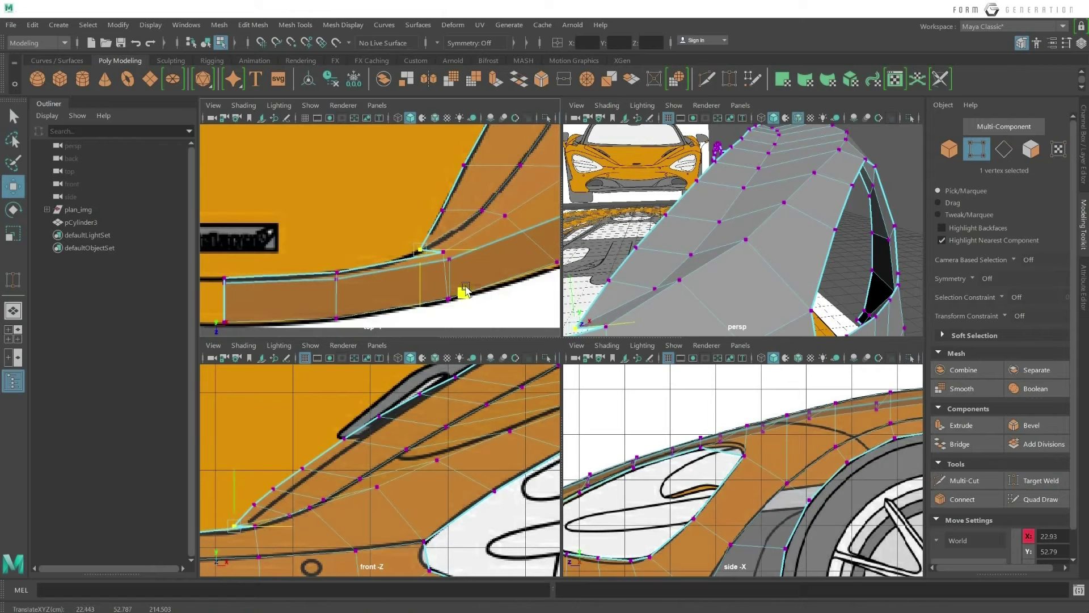
middle_click_drag(428, 209, 426, 227, "alt")
left_click(482, 230)
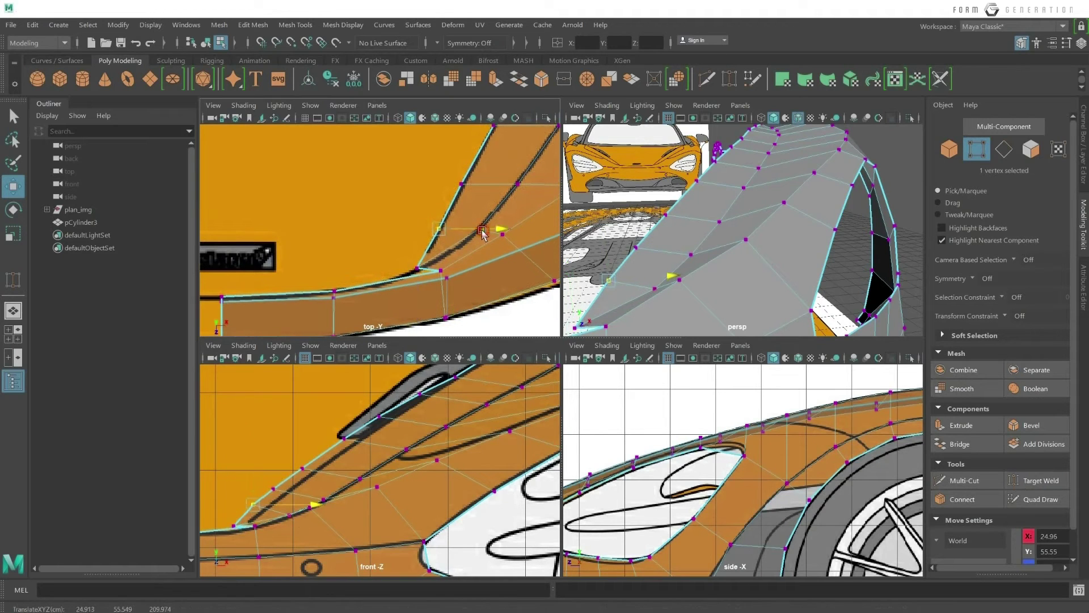
left_click_drag(482, 230, 478, 230)
Nudge the next vertex up the edge slightly along X to follow the slot outline.
middle_click_drag(479, 165, 481, 231, "alt")
left_click(464, 287)
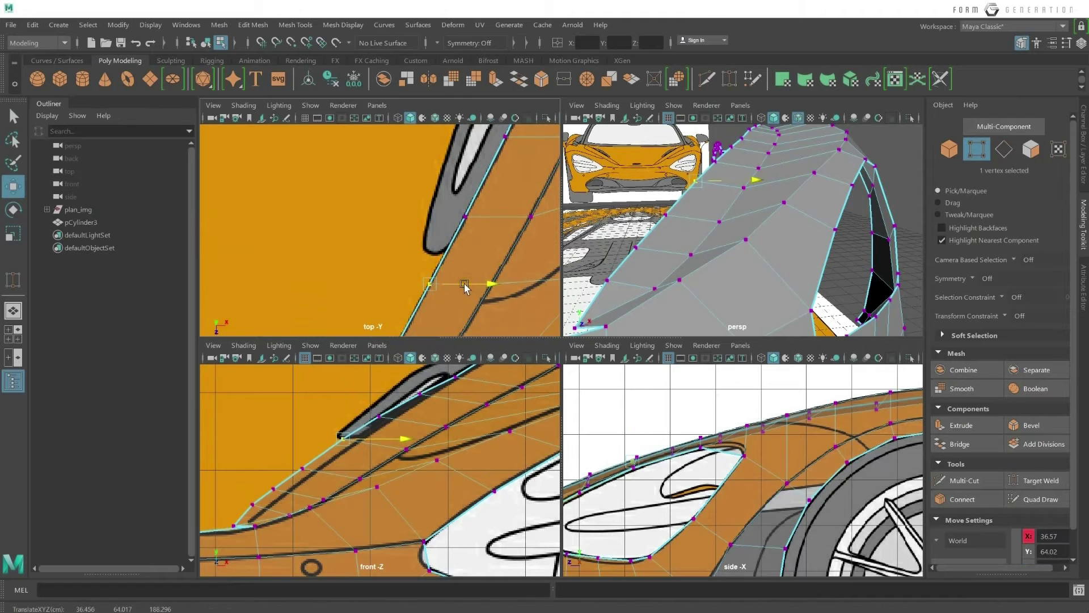
left_click_drag(464, 286, 461, 286)
middle_click_drag(460, 286, 449, 287, "alt")
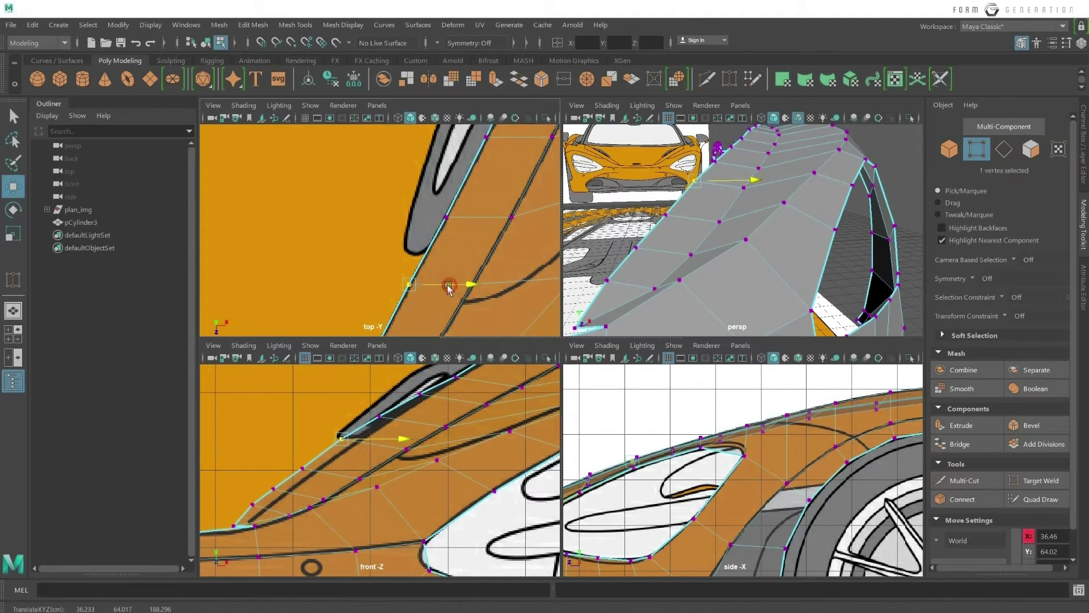
left_click_drag(448, 287, 446, 286)
middle_click_drag(446, 286, 468, 234, "alt")
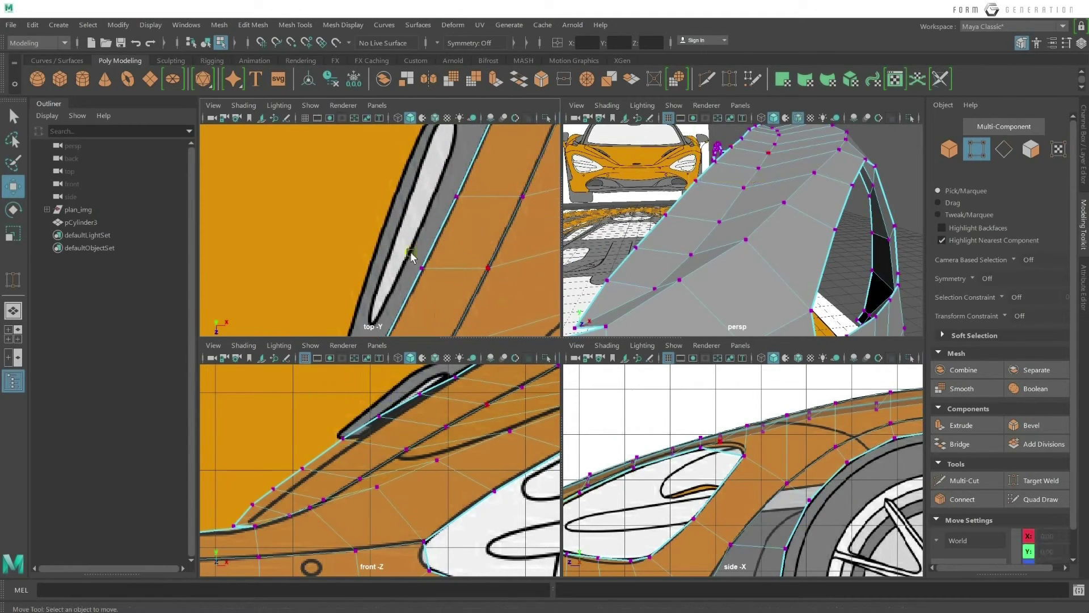
Inspect a vertex further along the panel while zooming, then deselect it.
left_click(443, 268)
scroll(485, 224, "down", 2)
scroll(485, 224, "down", 1)
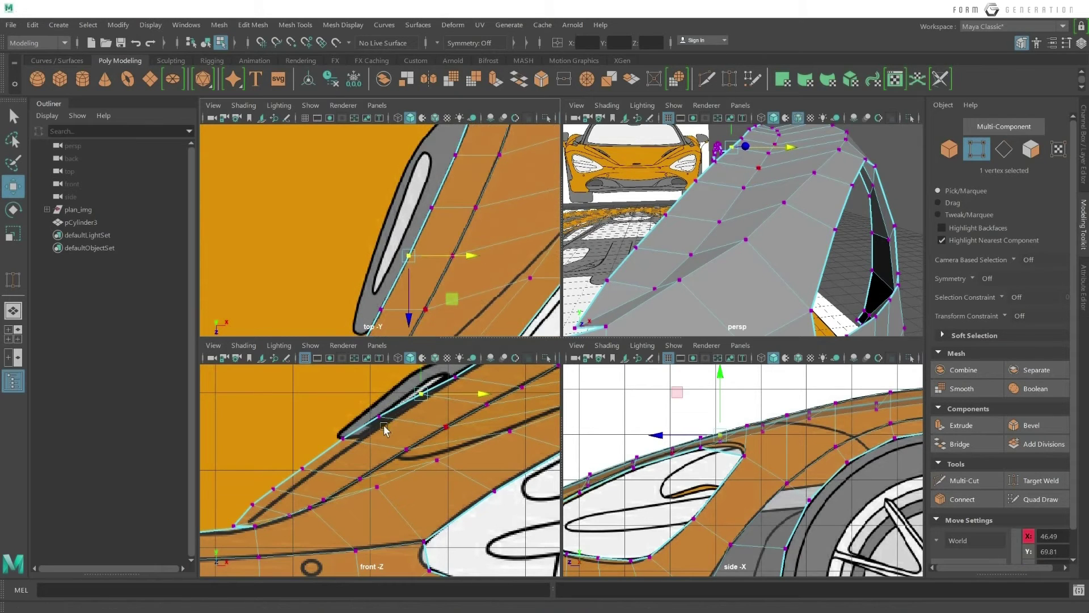
scroll(470, 458, "up", 1)
scroll(470, 458, "up", 2)
scroll(469, 458, "up", 1)
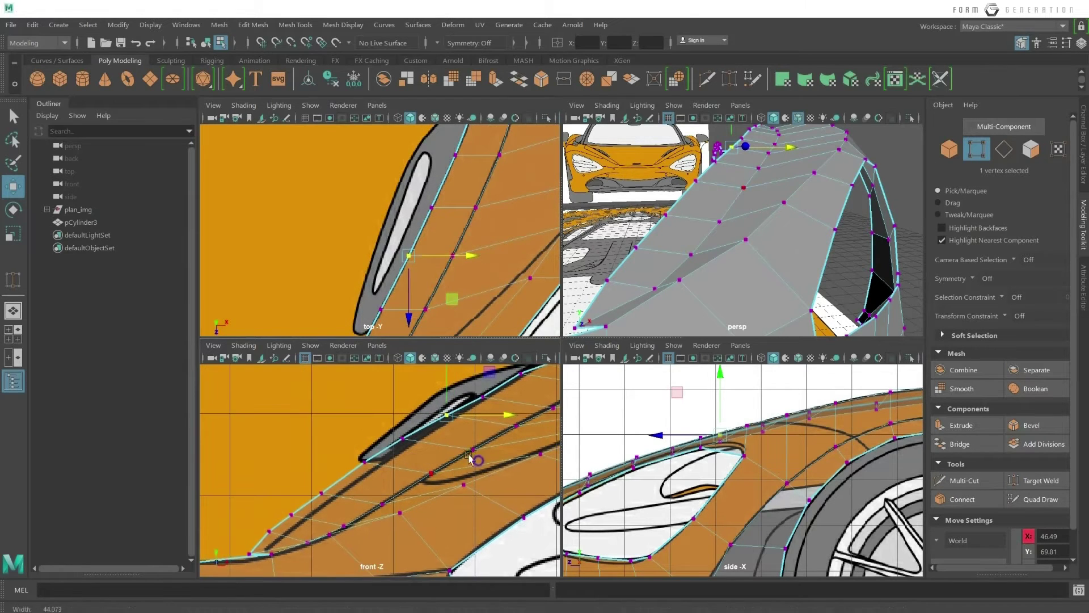
left_click(489, 381)
Maximize the front view on the side intake and pick an edge vertex to adjust.
scroll(477, 400, "up", 2)
scroll(471, 391, "up", 1)
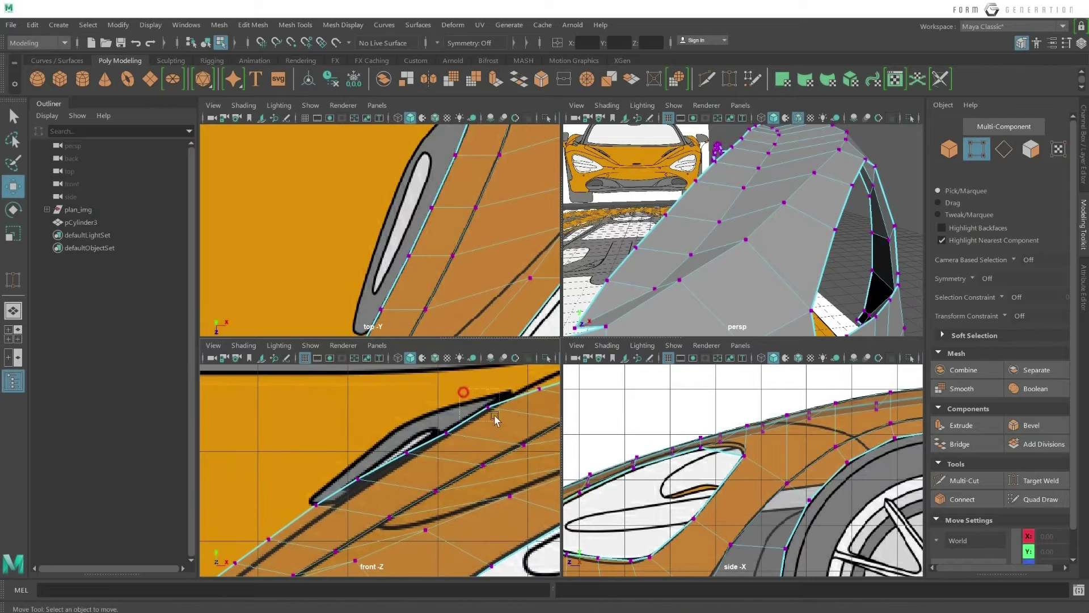
left_click(488, 405)
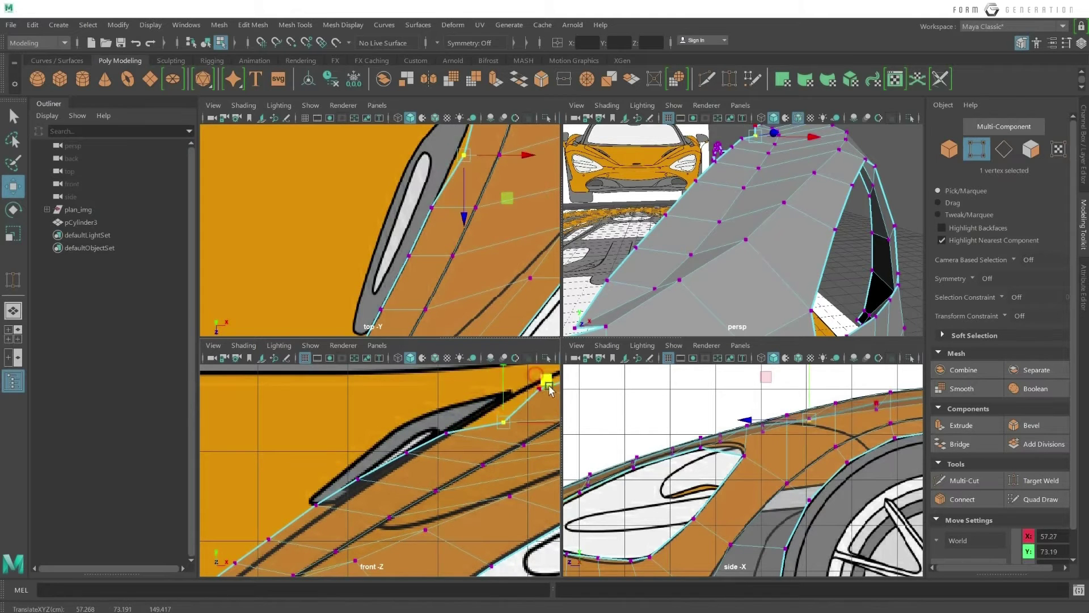
middle_click_drag(555, 379, 517, 412, "alt")
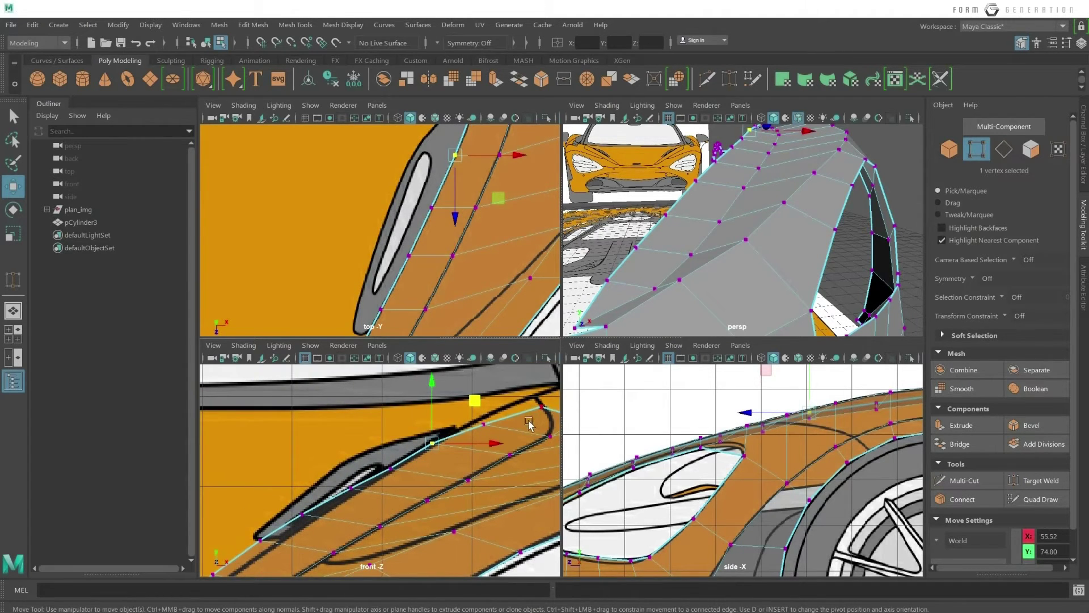
key("space")
left_click(551, 370)
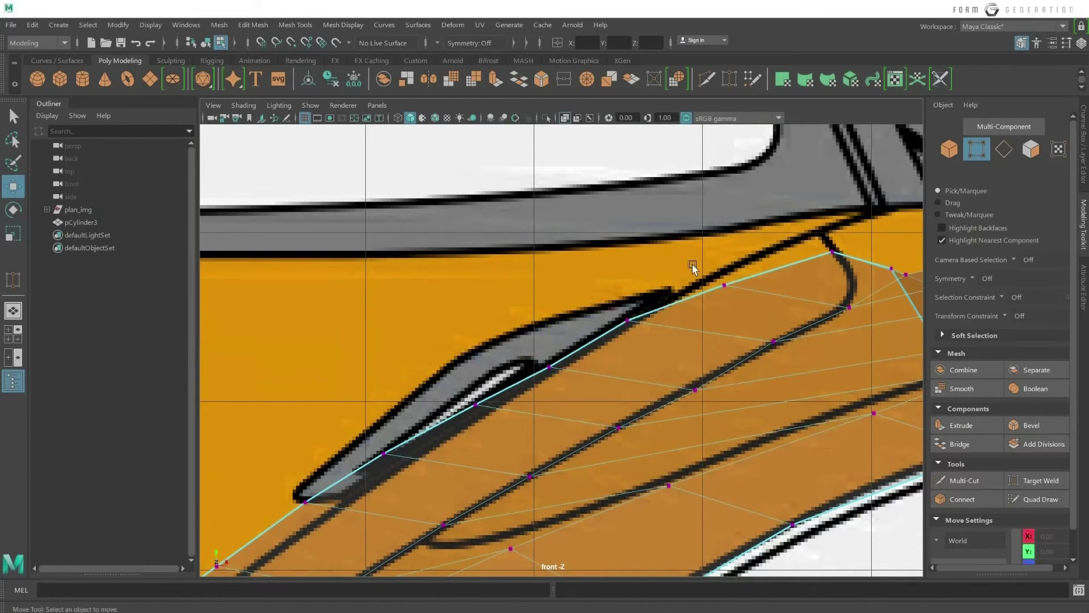
Raise two upper-edge vertices onto the blueprint line in the maximized front view.
left_click(724, 285)
left_click_drag(725, 269, 726, 254)
middle_click_drag(727, 253, 608, 294, "alt")
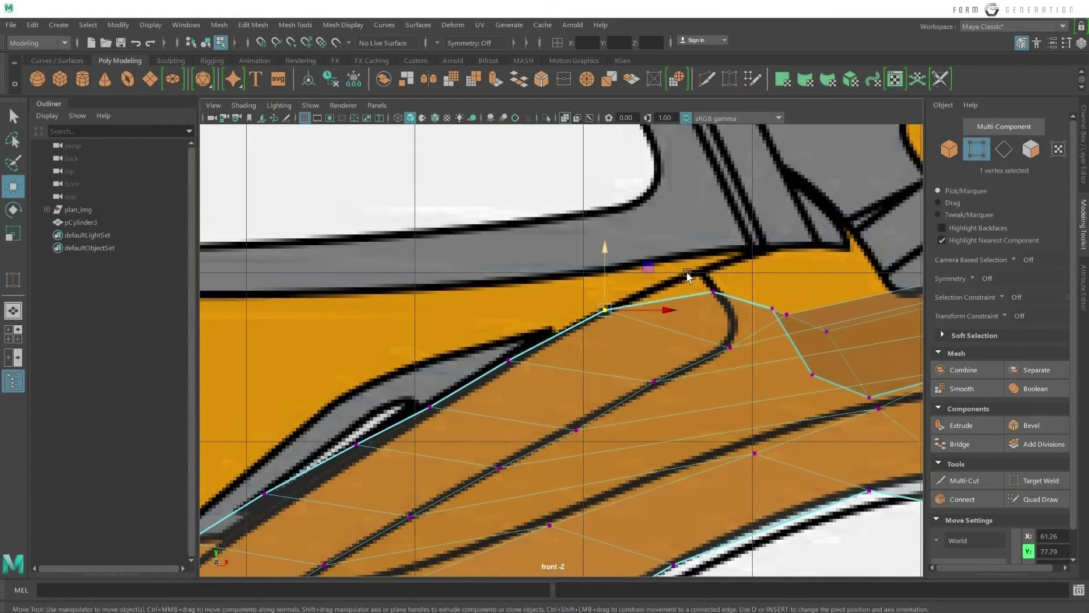
left_click(713, 292)
left_click_drag(715, 266, 716, 229)
key("space")
Raise two neighbouring vertices at the panel end up to the blueprint line.
middle_click_drag(464, 168, 463, 258, "alt")
left_click(453, 230)
left_click_drag(488, 411, 488, 379)
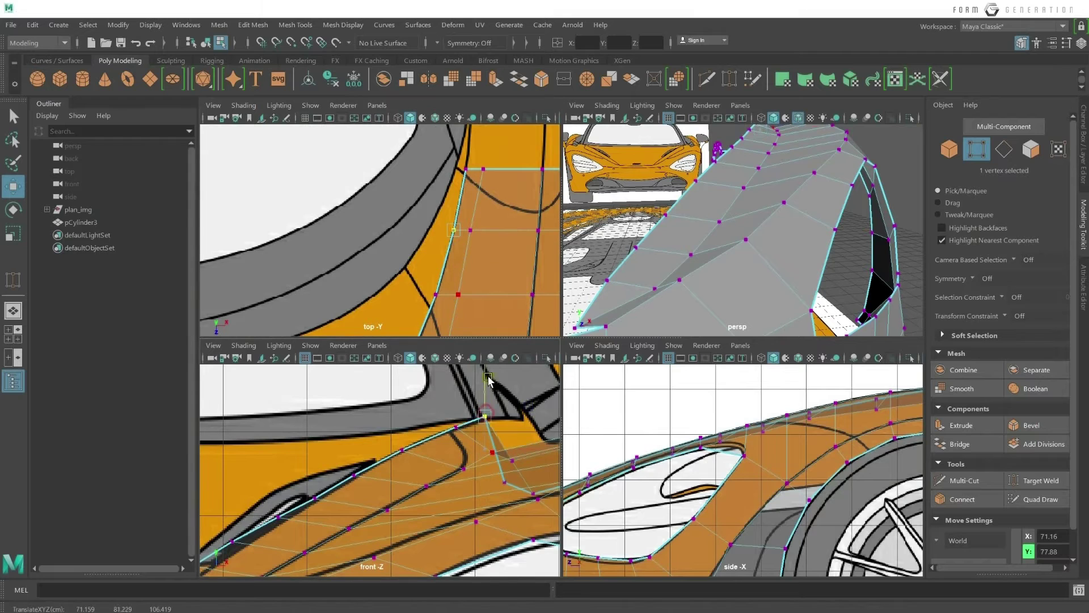
left_click(463, 166)
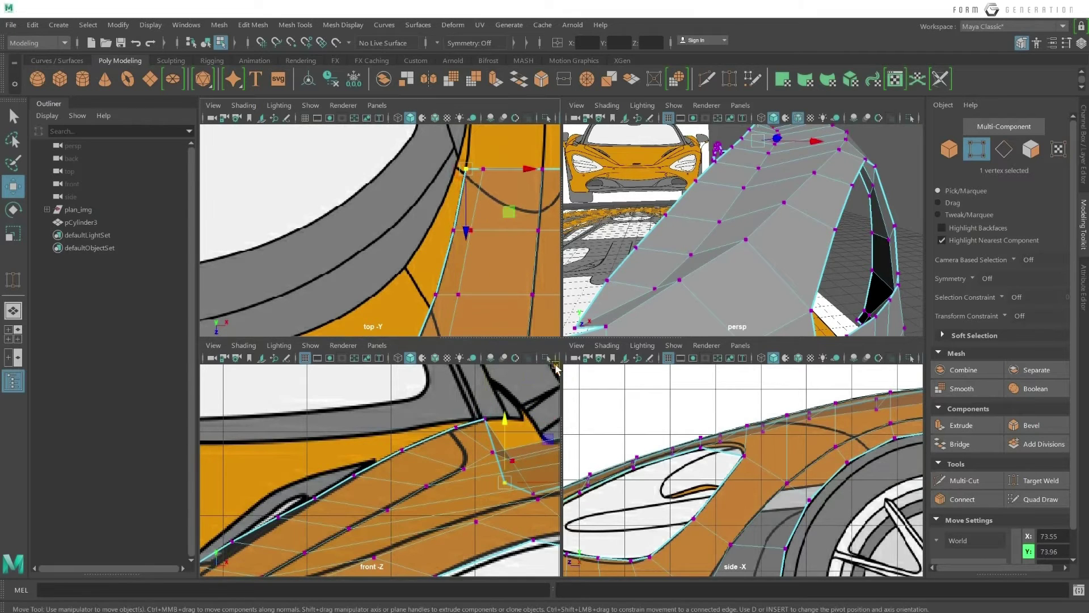
left_click_drag(507, 440, 508, 397)
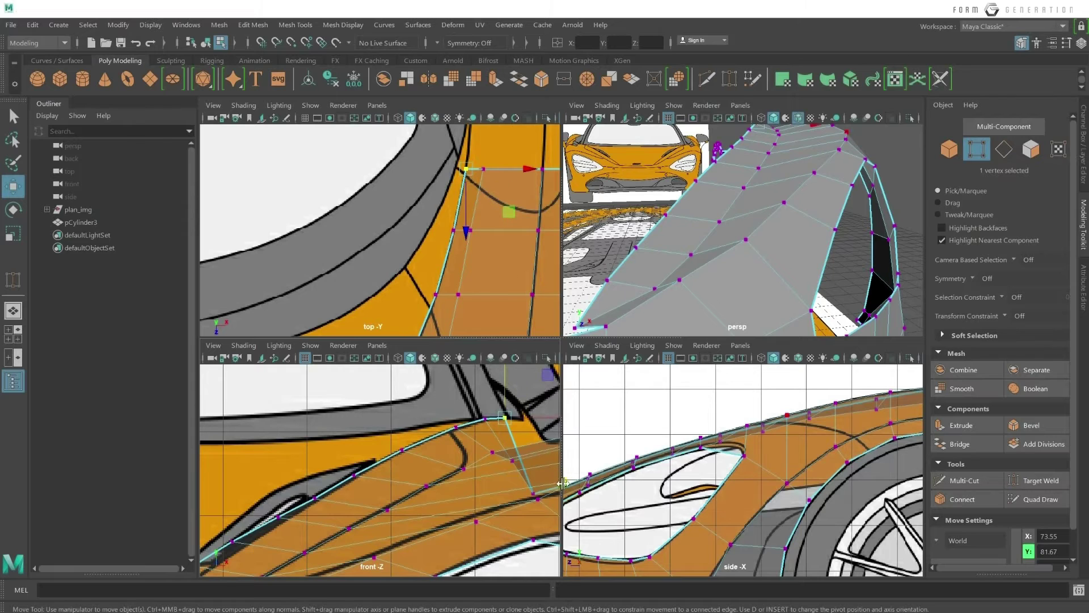
Select a corner vertex and zoom the front view across the panel.
left_click(534, 493)
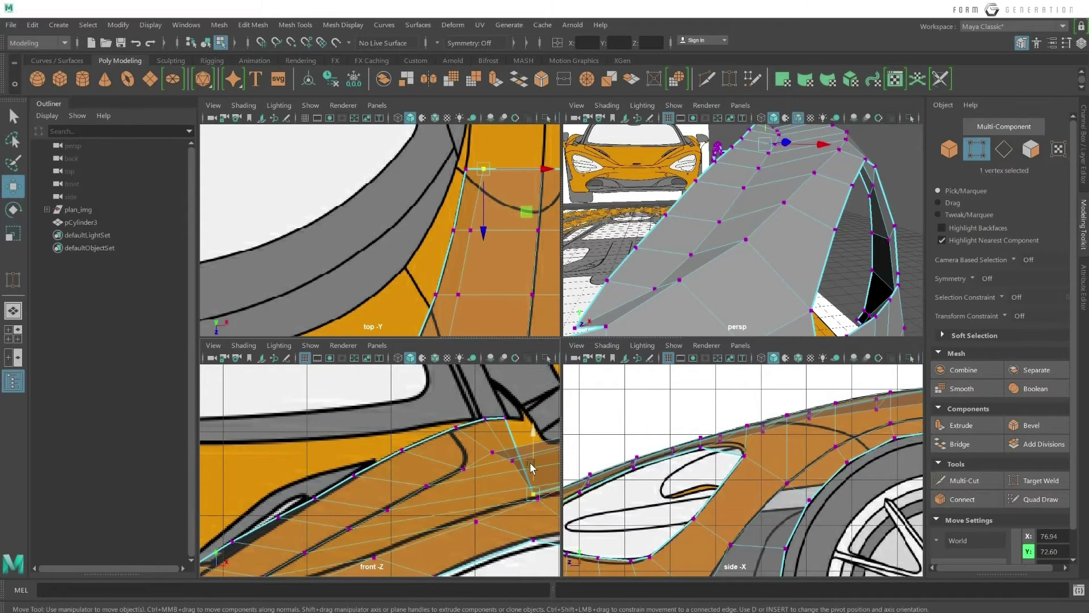
middle_click_drag(533, 474, 451, 420, "alt")
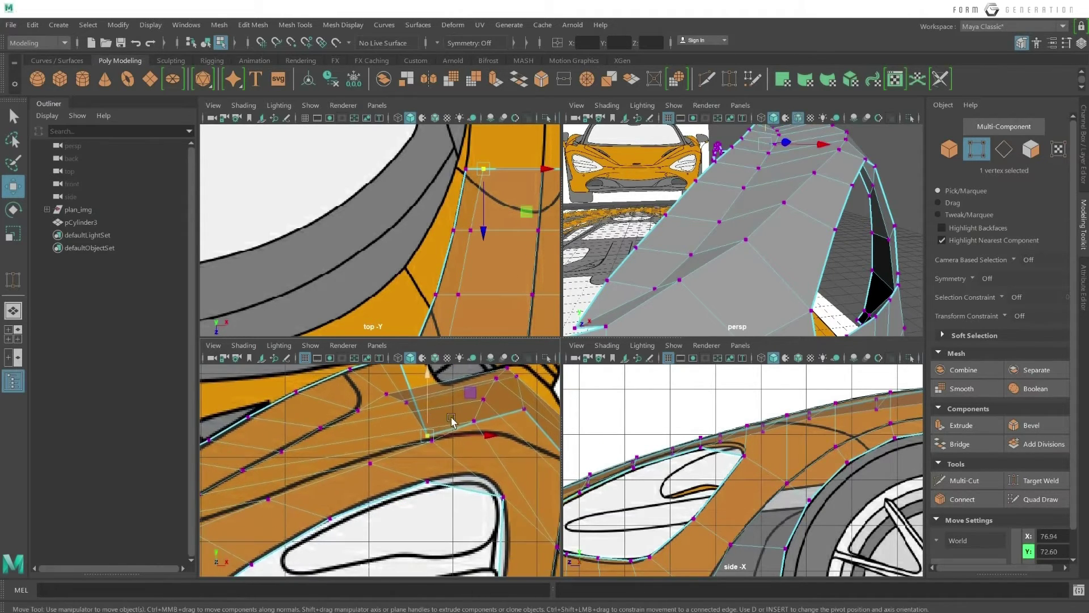
scroll(448, 426, "down", 1)
scroll(442, 437, "down", 1)
scroll(437, 448, "down", 1)
scroll(426, 468, "down", 2)
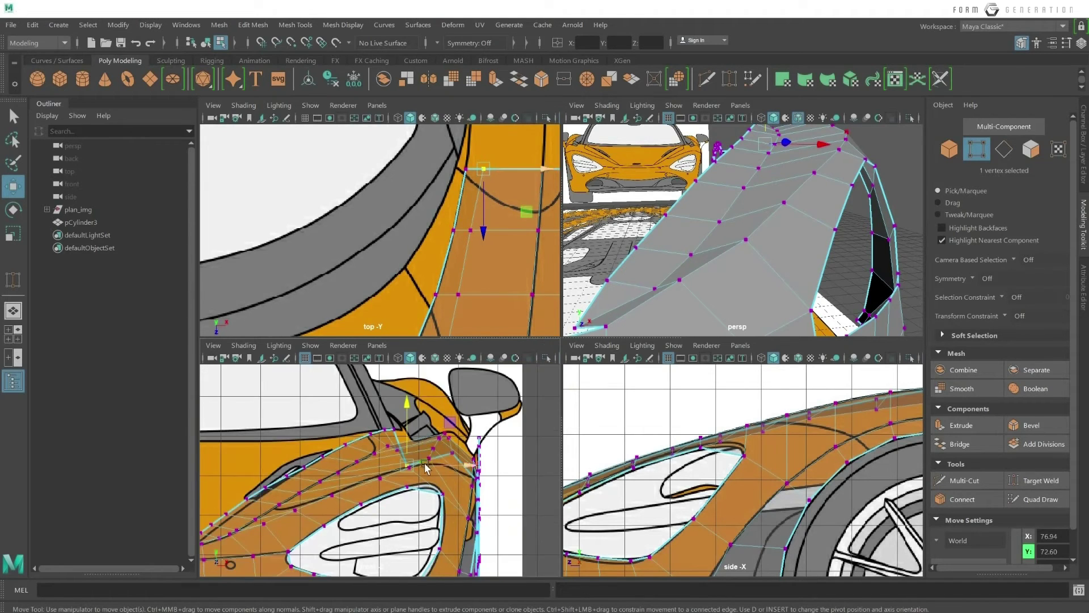
scroll(426, 466, "up", 3)
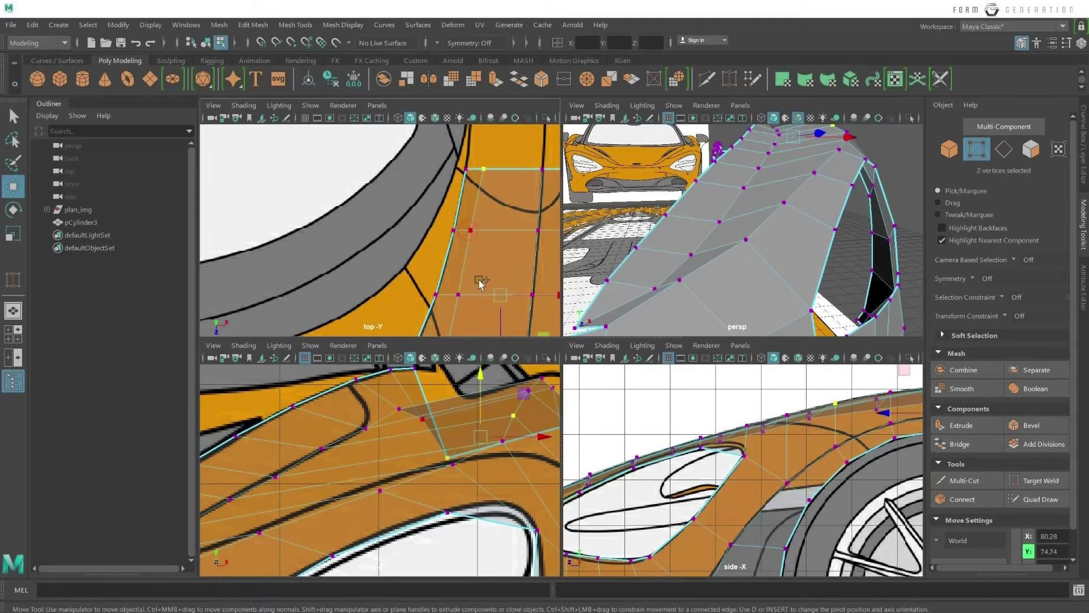
Try raising a corner vertex in the front view, then undo the move.
left_click(453, 465, "shift")
scroll(497, 316, "down", 1)
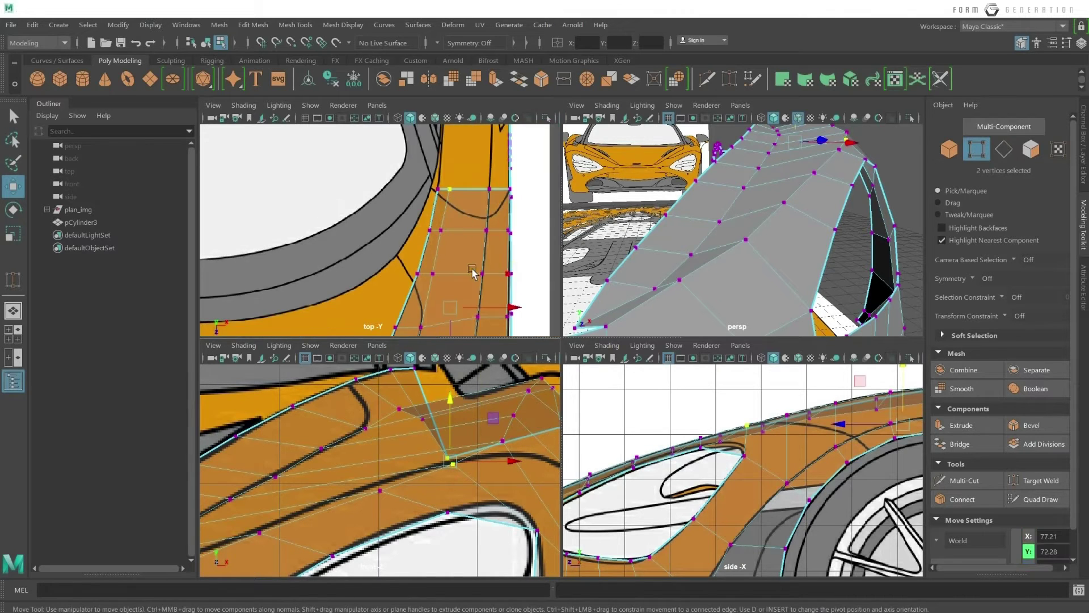
scroll(495, 300, "down", 2)
scroll(493, 290, "down", 1)
scroll(491, 278, "down", 1)
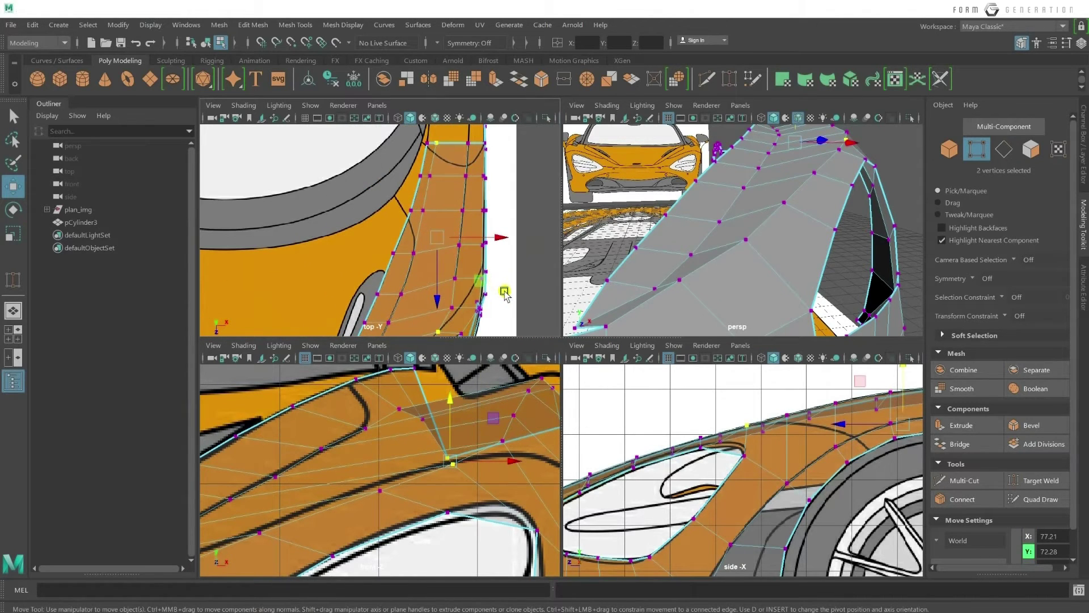
left_click(447, 457)
left_click_drag(447, 456, 452, 378)
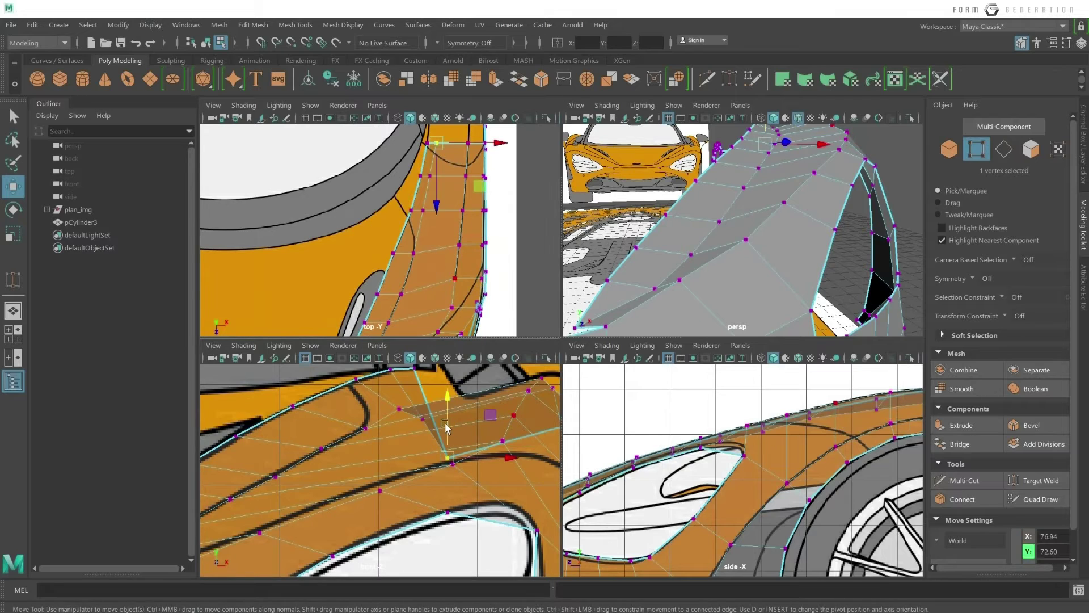
key("ctrl+z")
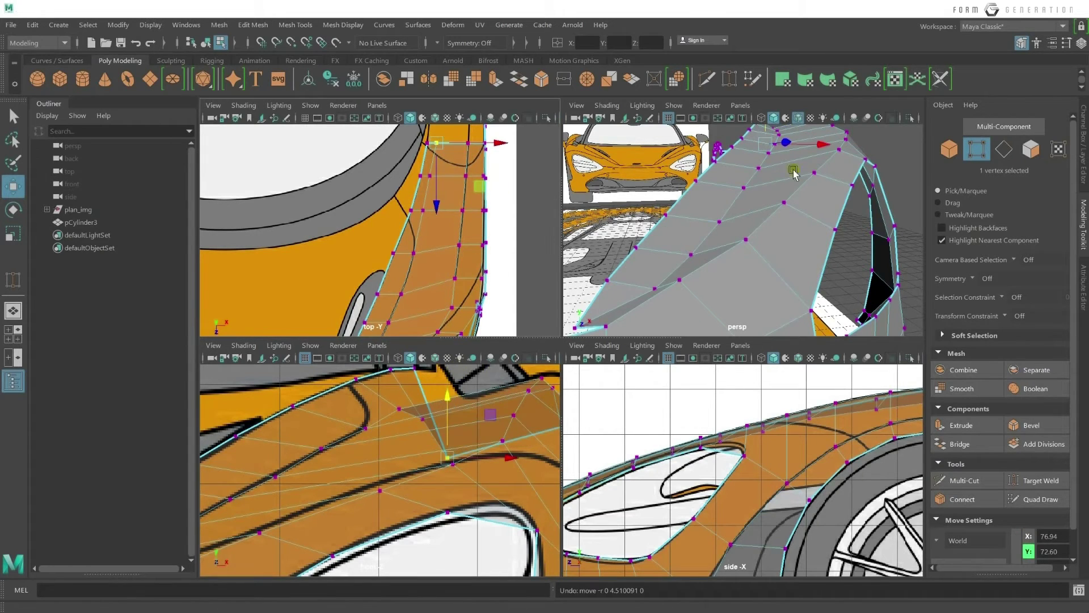
mouse_move(791, 190)
left_mouse_down("alt")
mouse_move(782, 237)
mouse_move(733, 170)
left_mouse_up("alt")
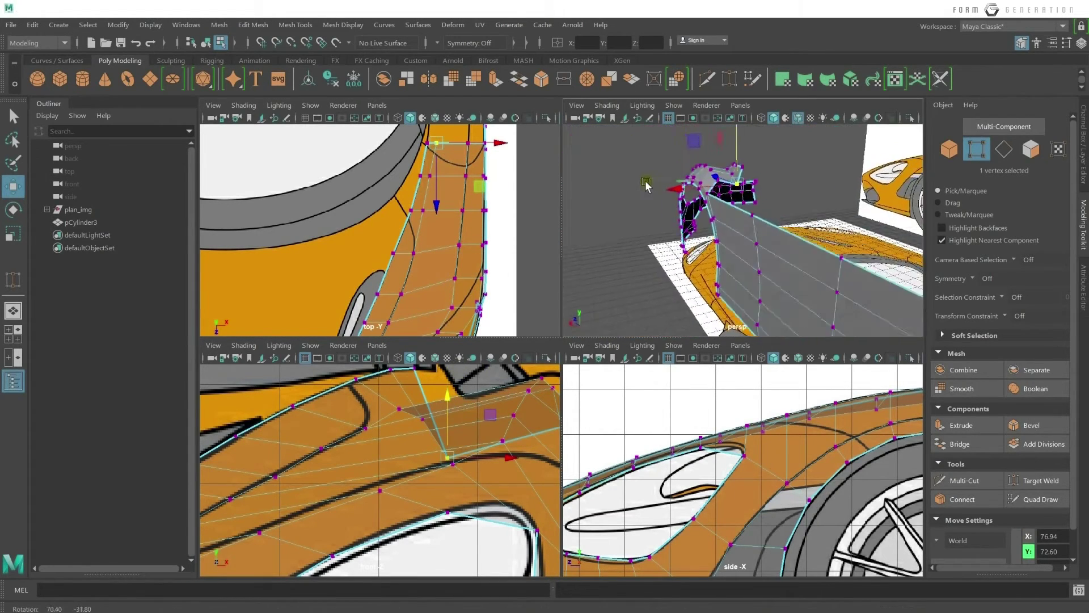
Raise and nudge vertices along the panel's top edge and surface in the perspective view.
scroll(732, 172, "up", 3)
scroll(723, 173, "up", 2)
scroll(715, 175, "up", 2)
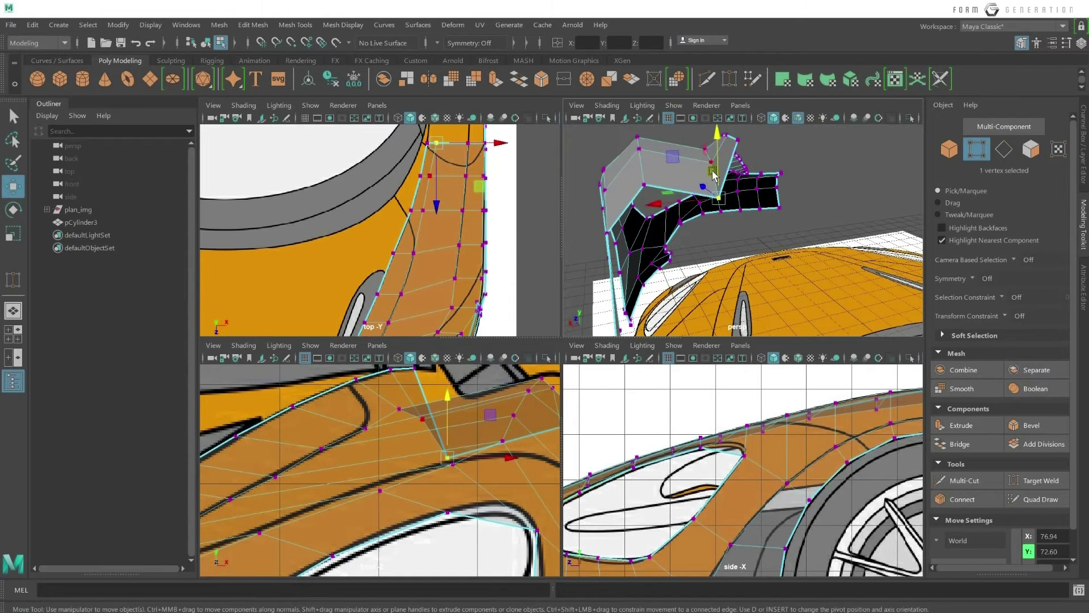
mouse_move(720, 163)
left_mouse_down()
mouse_move(720, 108)
mouse_move(651, 184)
mouse_move(628, 190)
mouse_move(673, 229)
mouse_move(716, 196)
left_mouse_up()
mouse_move(723, 241)
left_mouse_down("alt")
mouse_move(686, 244)
mouse_move(768, 238)
left_mouse_up("alt")
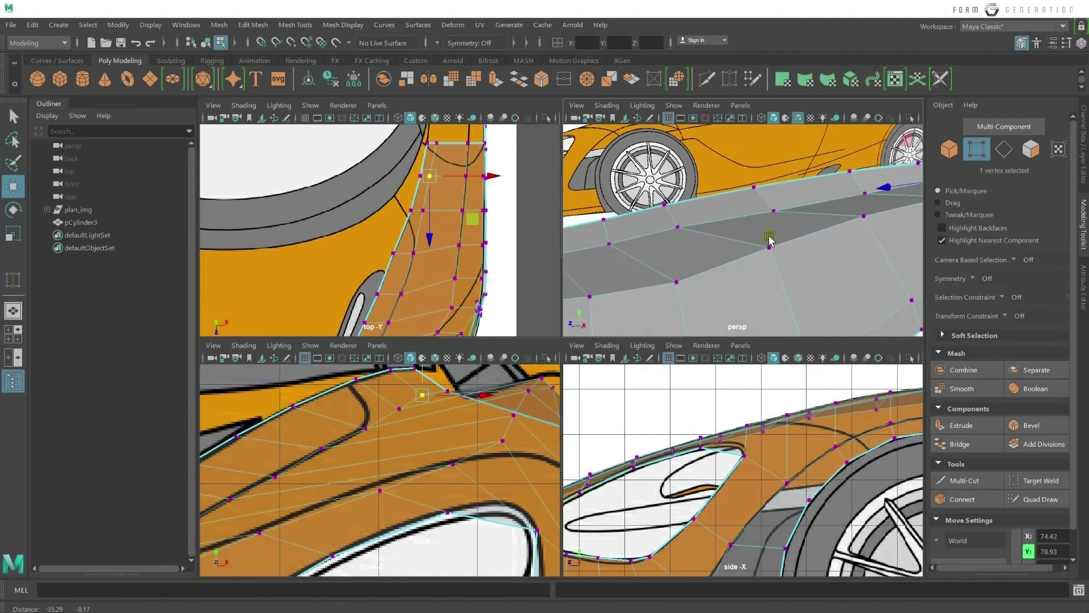
left_click(754, 187)
left_click(780, 209)
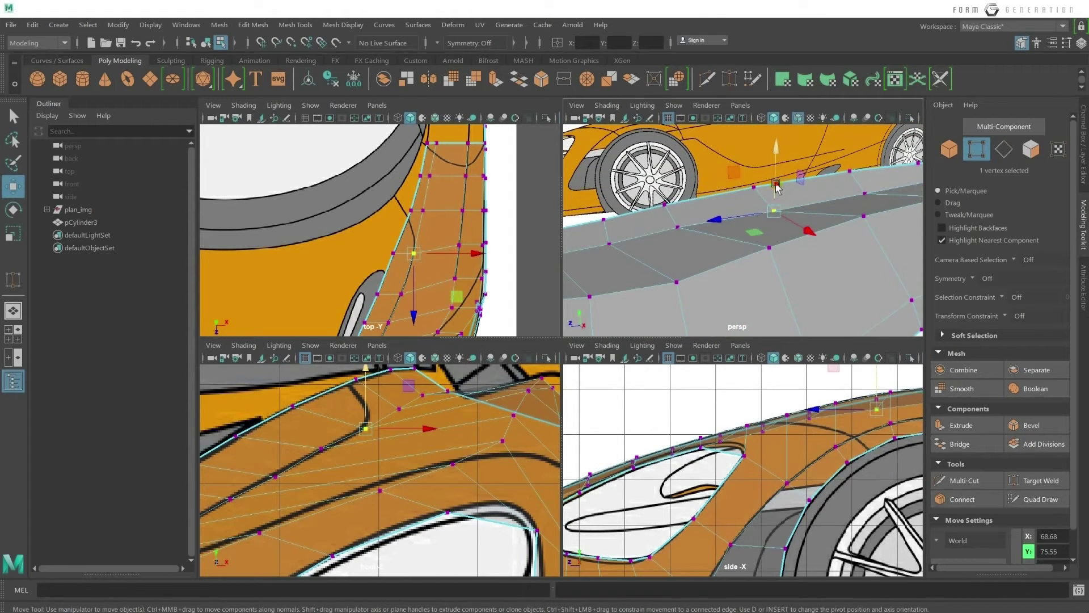
left_click(865, 192)
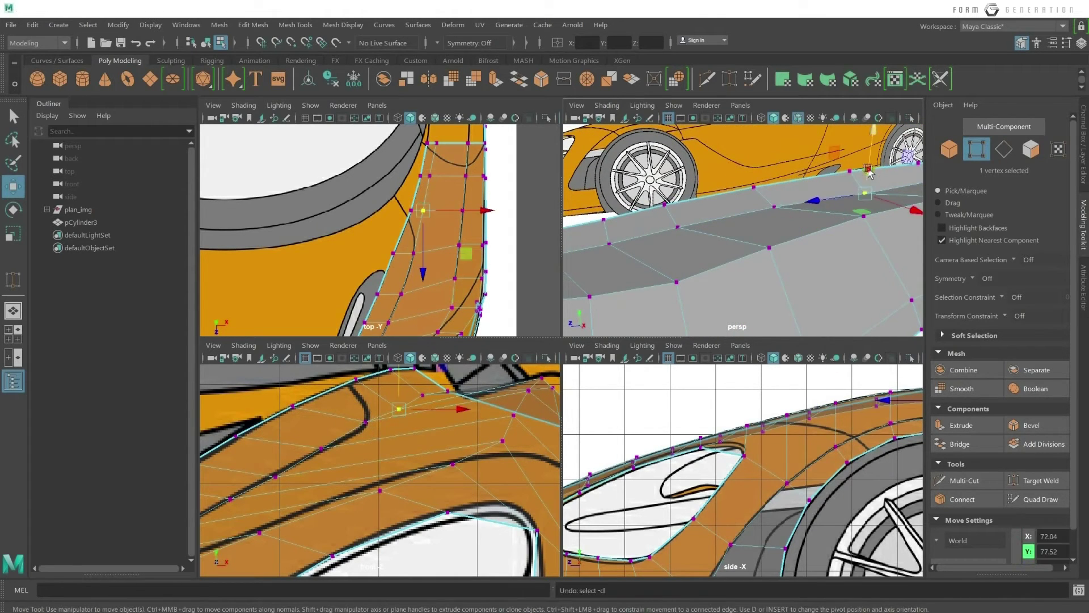
left_click_drag(870, 175, 871, 170)
left_click(604, 243)
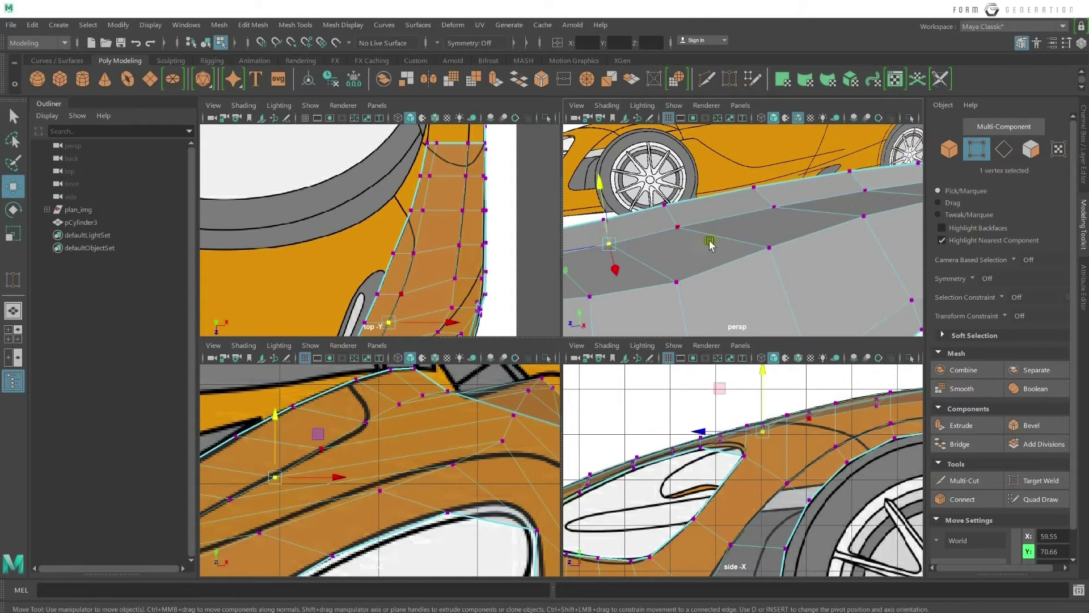
mouse_move(612, 238)
left_mouse_down("alt")
mouse_move(714, 194)
mouse_move(665, 289)
mouse_move(703, 267)
left_mouse_up("alt")
Lower a vertex near the intake edge slightly in the perspective view.
mouse_move(318, 466)
middle_mouse_down("alt")
mouse_move(363, 421)
mouse_move(363, 432)
middle_mouse_up("alt")
scroll(363, 421, "up", 2)
left_click(363, 421)
left_click_drag(356, 420, 356, 426)
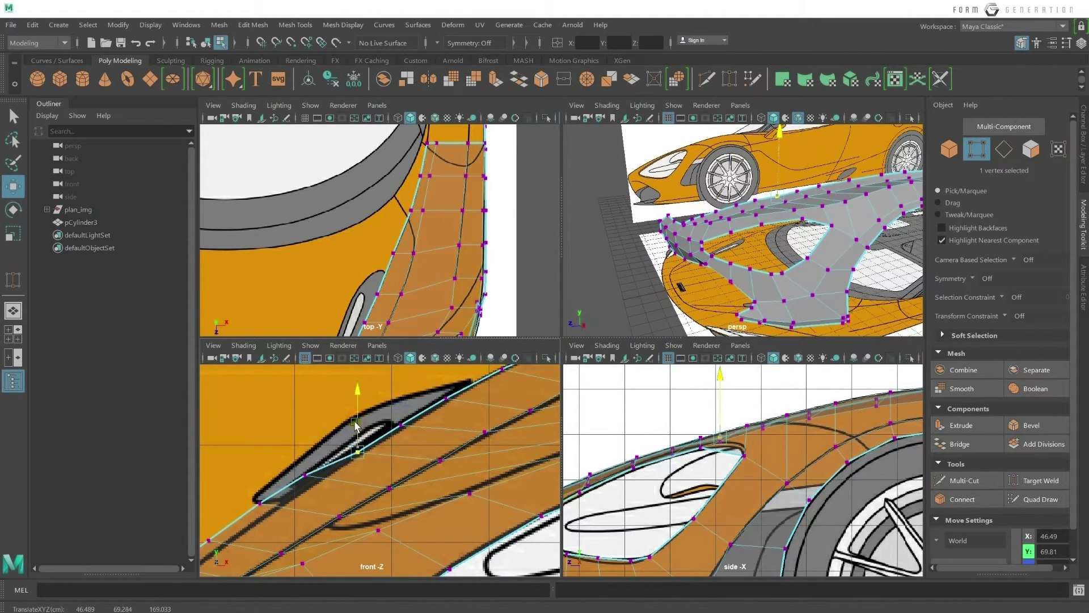
scroll(356, 423, "up", 2)
middle_click_drag(356, 423, 529, 437, "alt")
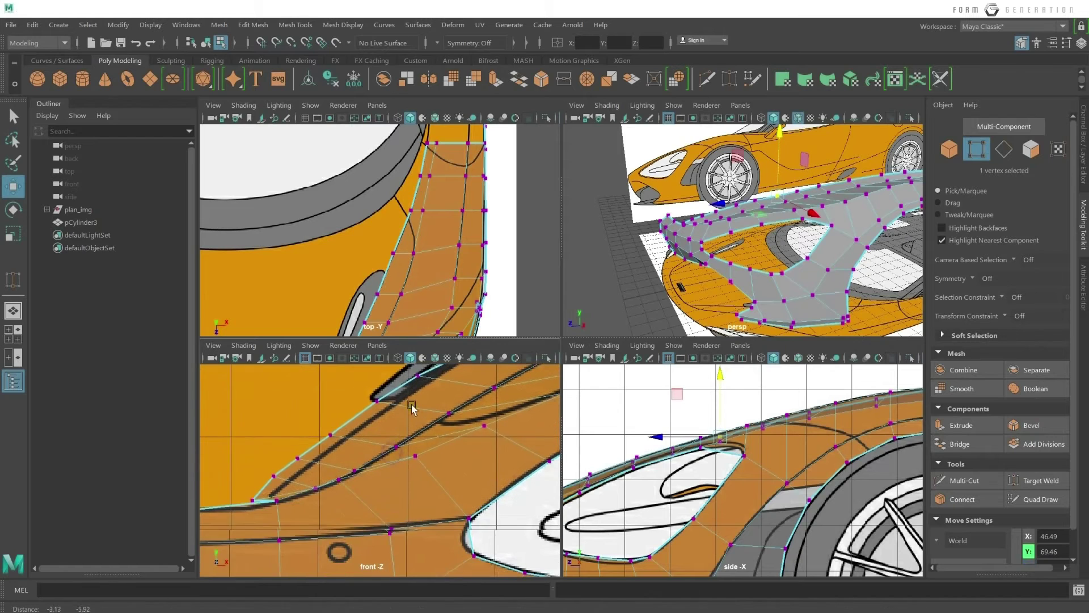
Maximize the front view and lower intake-edge vertices onto the blueprint outline down to its tip.
key("space")
middle_click_drag(637, 155, 613, 190, "alt")
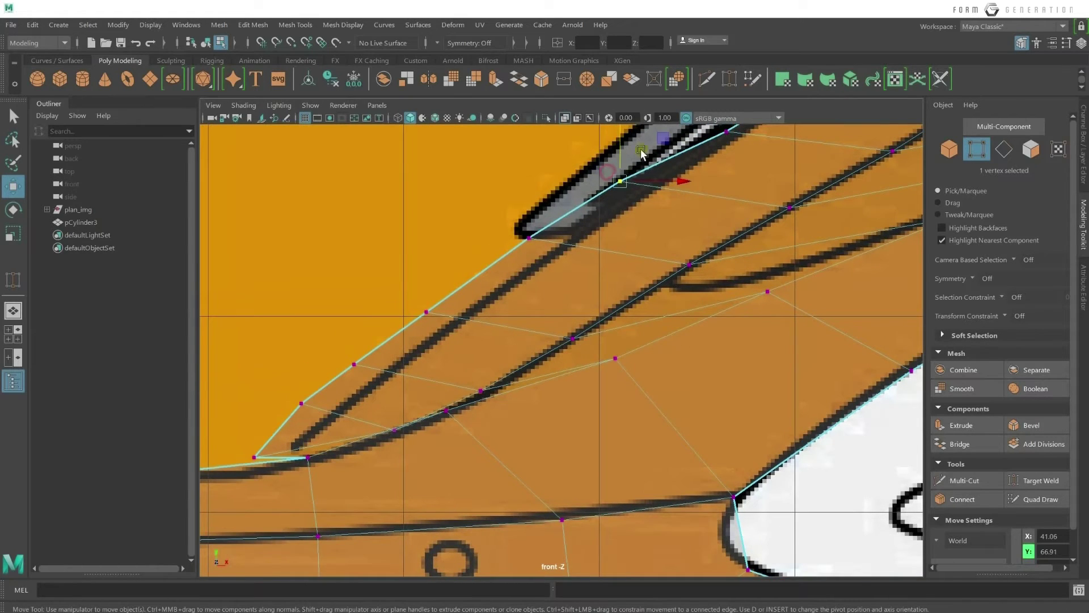
scroll(641, 154, "down", 1)
middle_click_drag(641, 155, 540, 278, "alt")
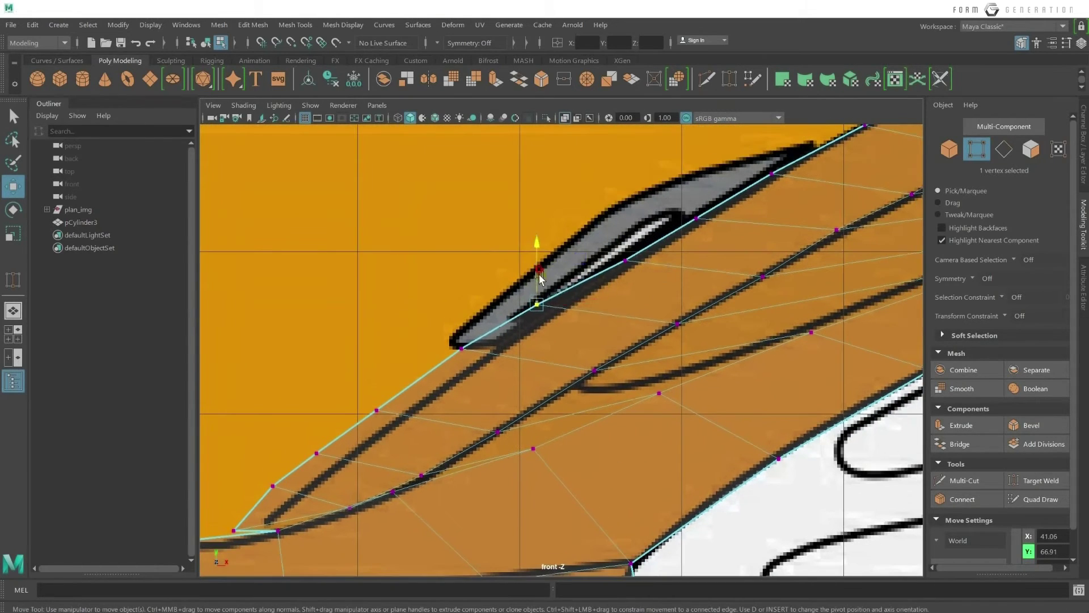
left_click_drag(540, 278, 541, 286)
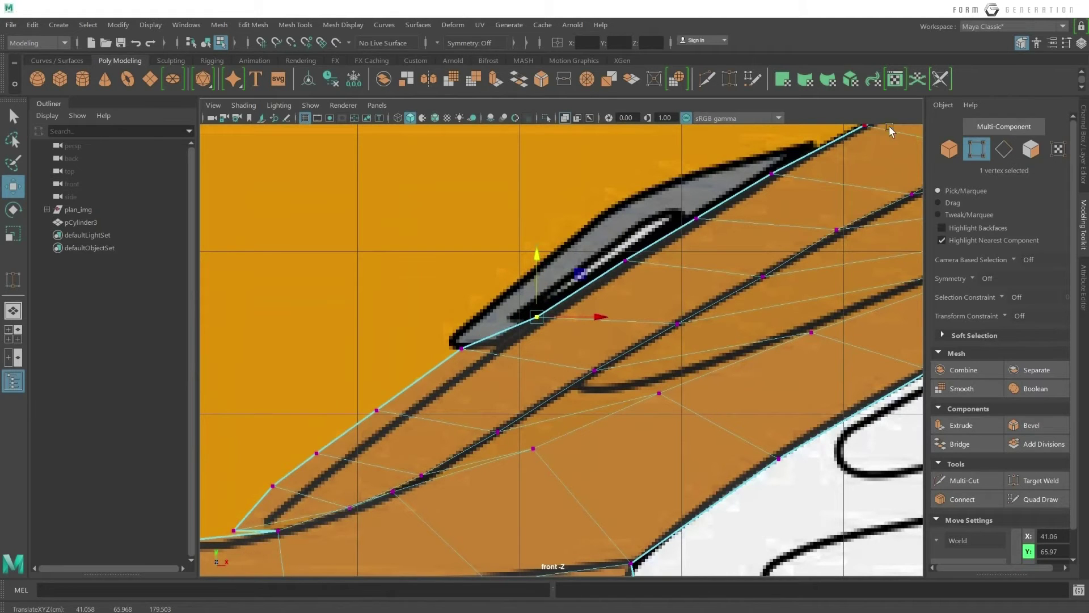
mouse_move(748, 205)
middle_mouse_down("alt")
mouse_move(802, 206)
mouse_move(750, 206)
middle_mouse_up("alt")
left_click(789, 181)
mouse_move(352, 438)
middle_mouse_down("alt")
mouse_move(607, 261)
mouse_move(607, 312)
middle_mouse_up("alt")
left_click_drag(588, 261, 591, 286)
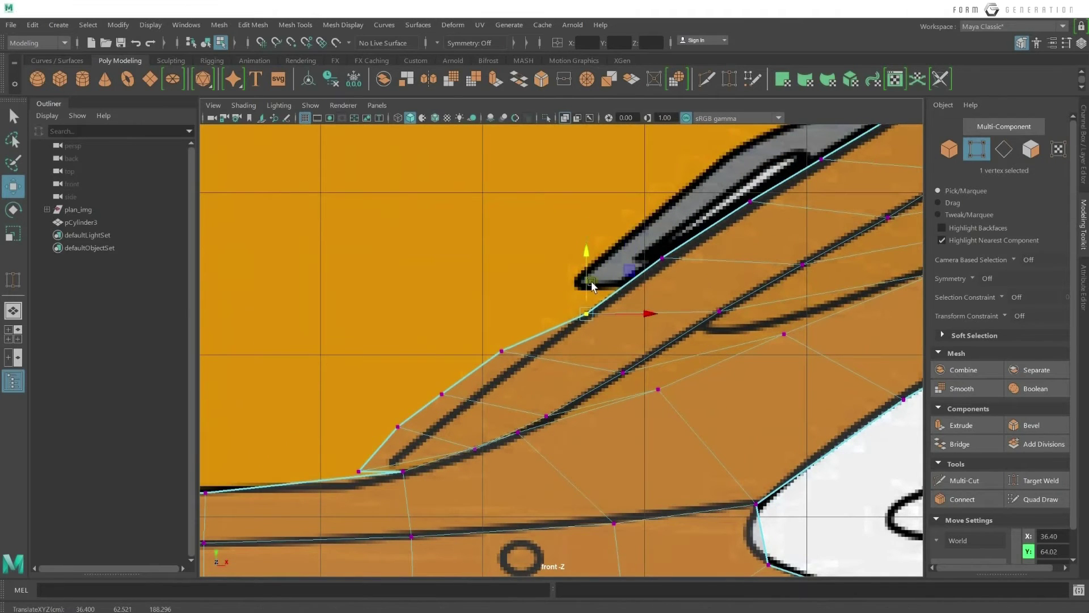
left_click(658, 254)
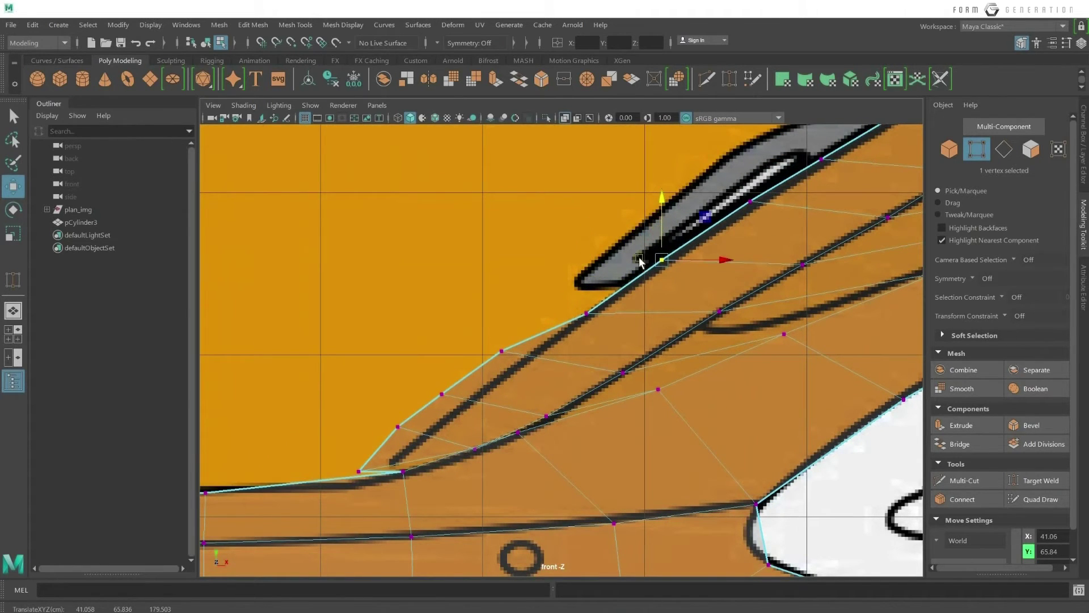
Lower each edge vertex below the vent tip onto the blueprint line, then restore four views.
middle_click_drag(511, 331, 559, 267, "alt")
left_click(559, 267)
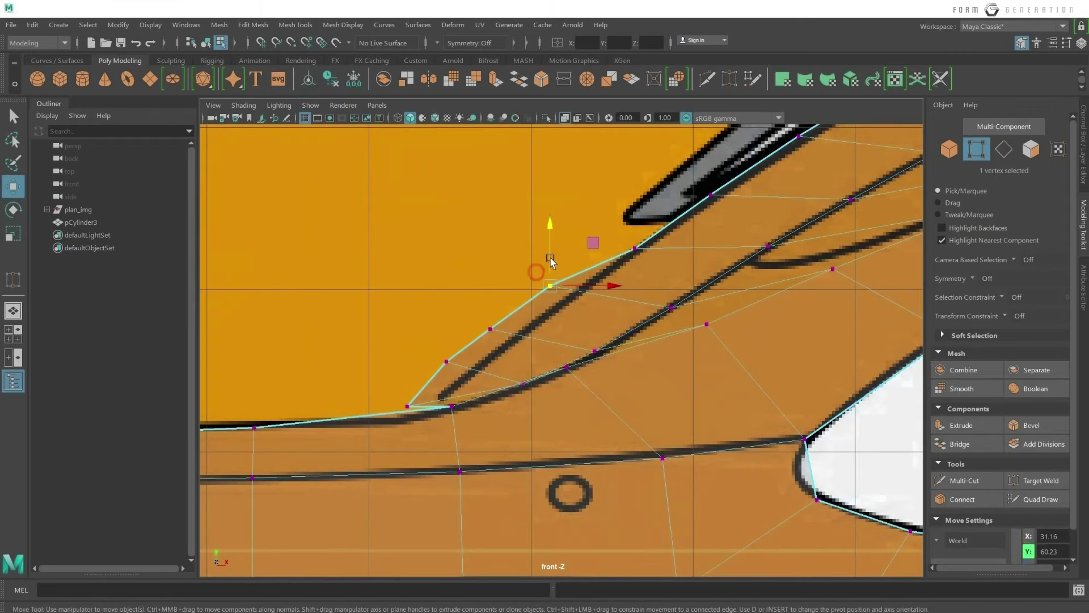
left_click_drag(549, 260, 553, 283)
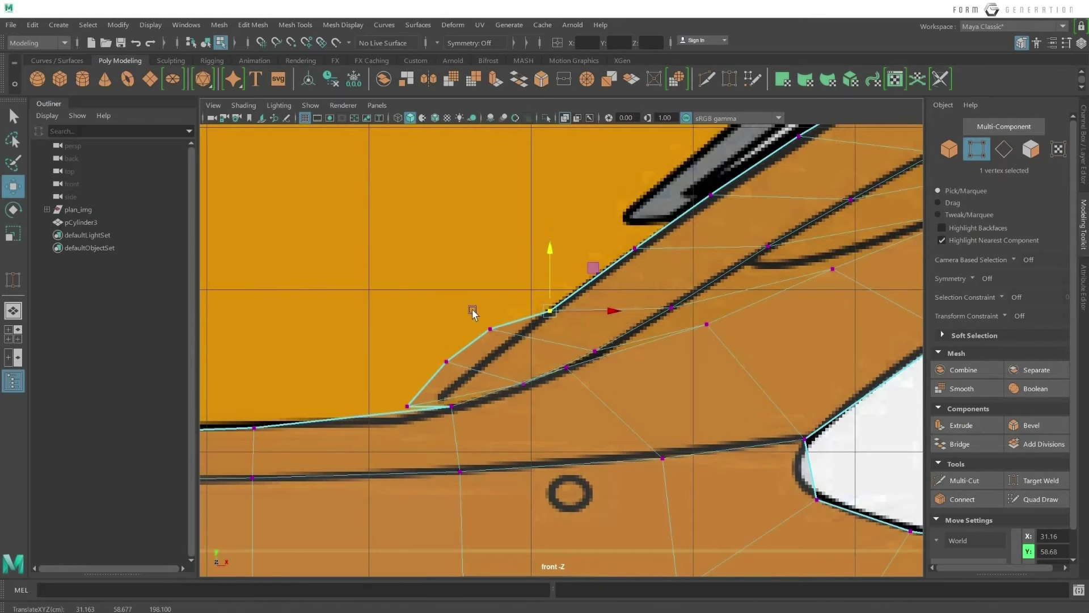
left_click(487, 312)
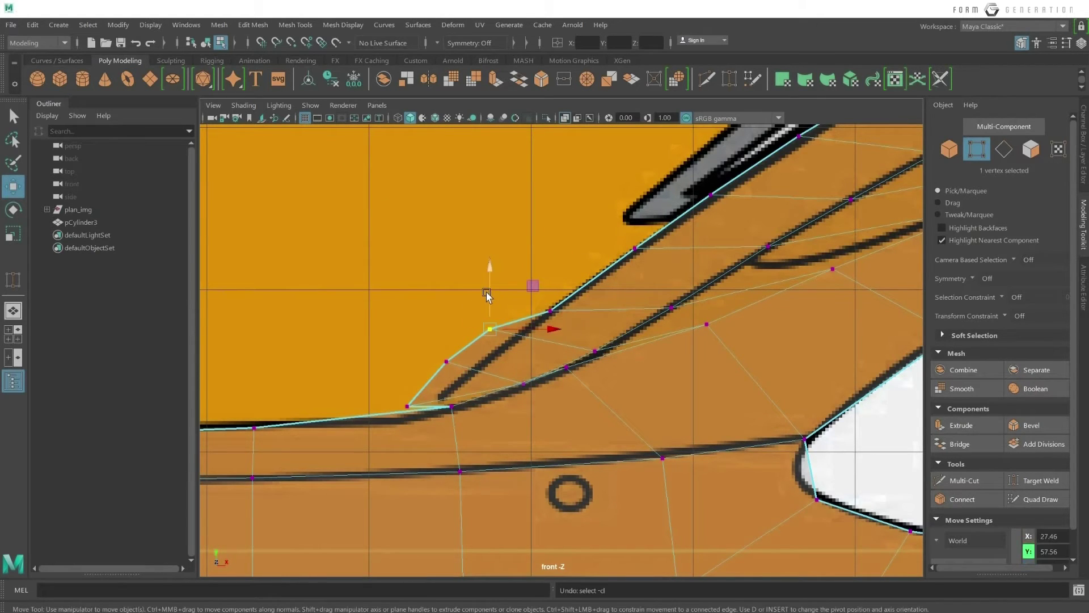
mouse_move(487, 296)
left_mouse_down()
mouse_move(498, 322)
mouse_move(448, 336)
left_mouse_up()
left_click(447, 361)
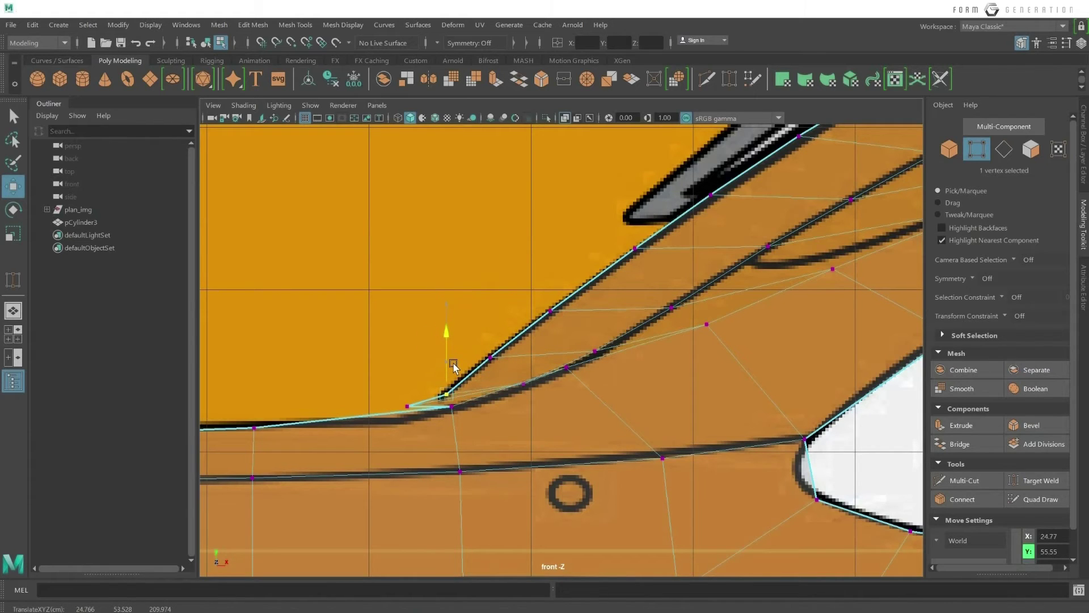
left_click(400, 394)
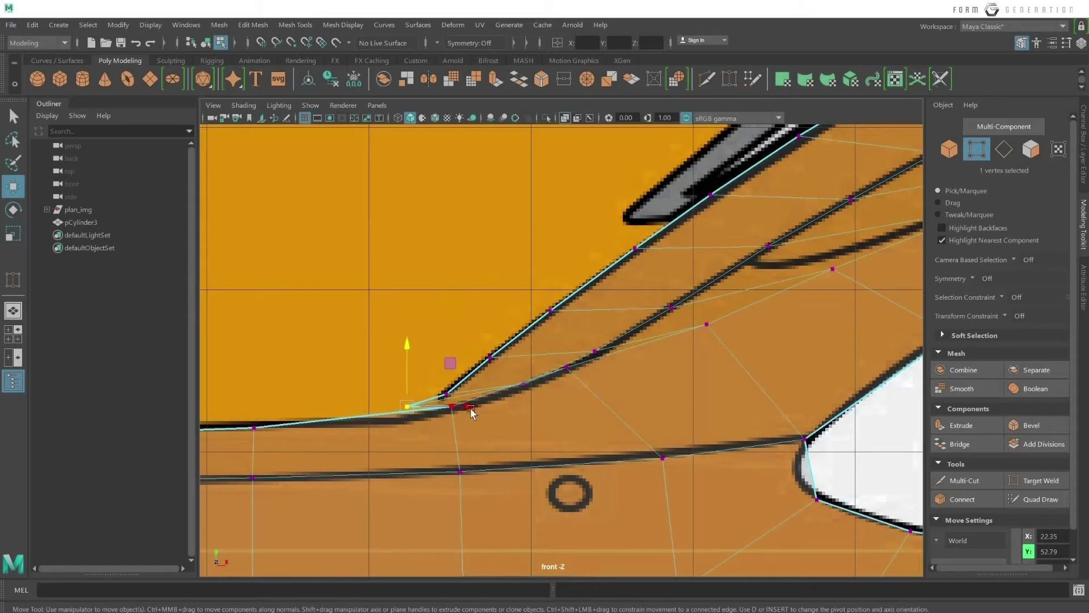
key("space")
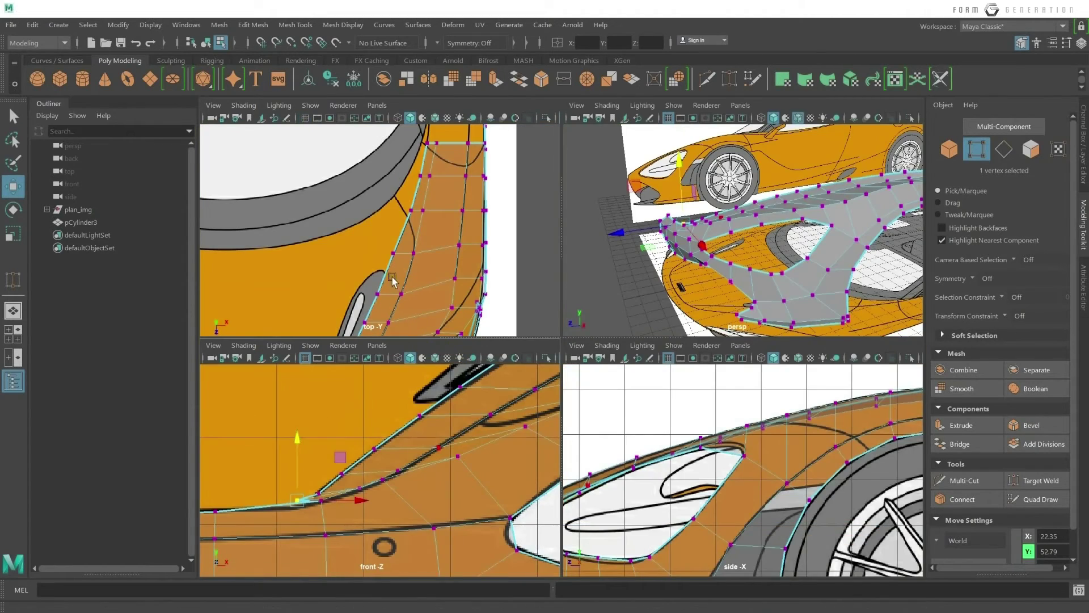
Frame the selected vertex in the top view and check the McLaren reference photo.
key("f")
mouse_move(709, 238)
left_mouse_down("alt")
mouse_move(810, 222)
mouse_move(684, 283)
mouse_move(733, 260)
left_mouse_up("alt")
scroll(684, 284, "up", 3)
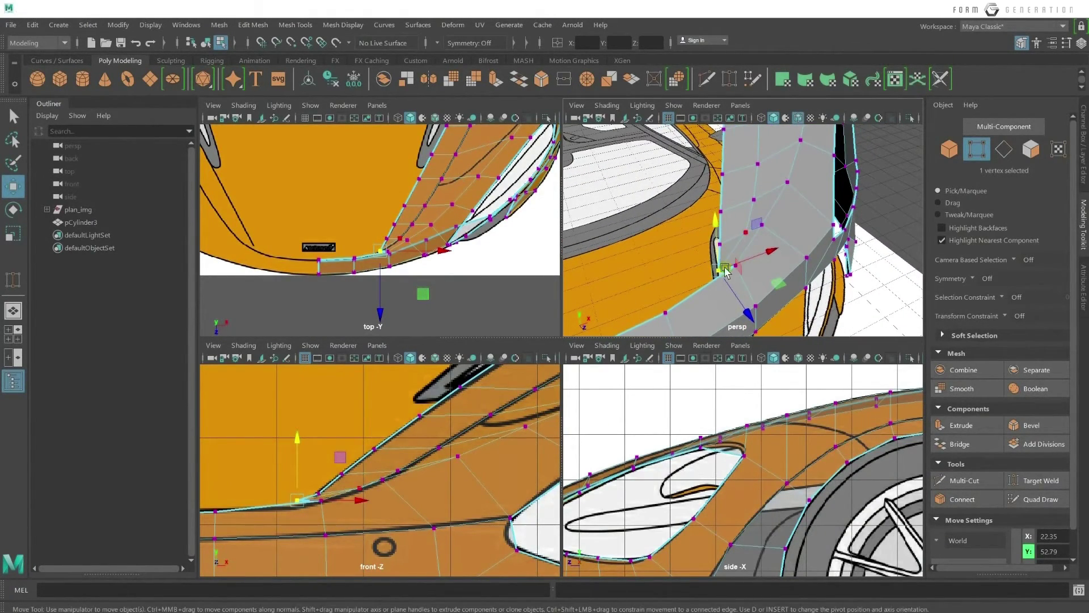
key("alt+Tab")
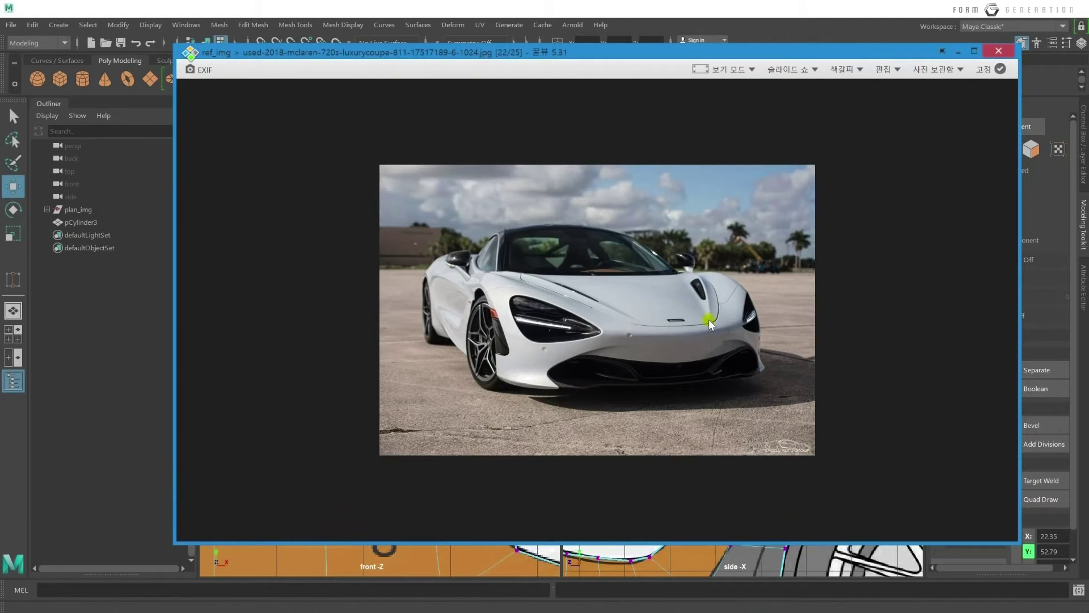
key("alt+Tab")
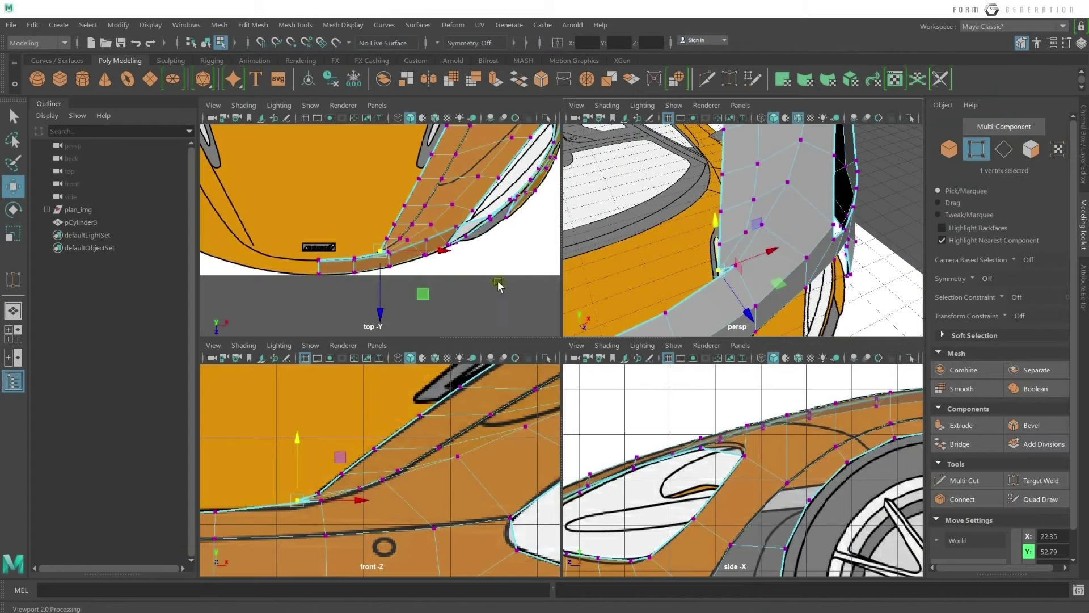
Zoom the top view and slide the front-corner vertex right along X onto the blueprint.
scroll(421, 272, "up", 2)
scroll(420, 272, "up", 2)
scroll(421, 272, "up", 2)
scroll(421, 273, "up", 2)
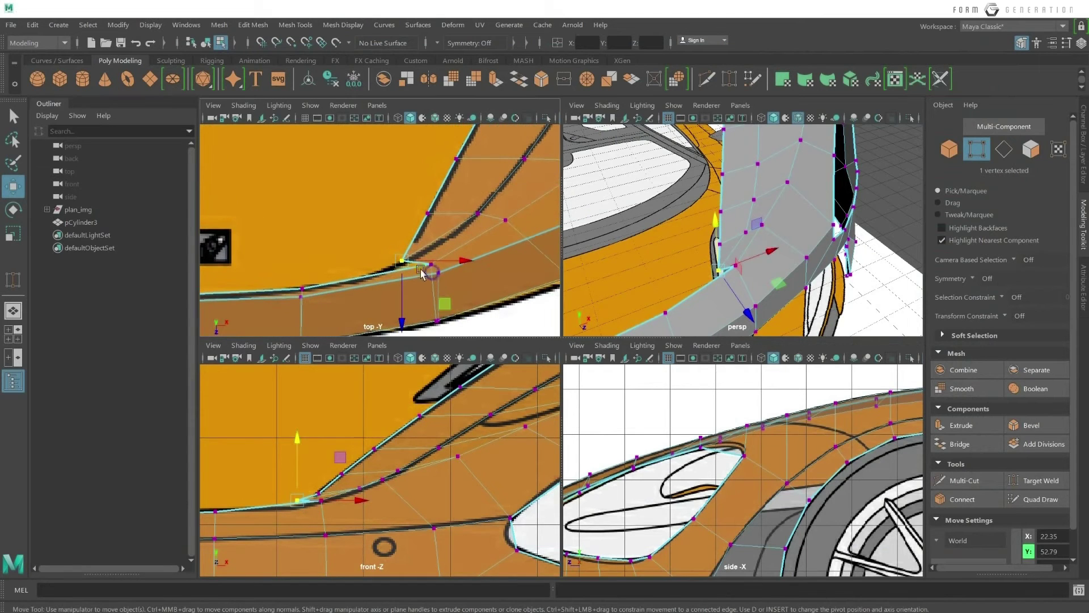
left_click_drag(441, 261, 446, 261)
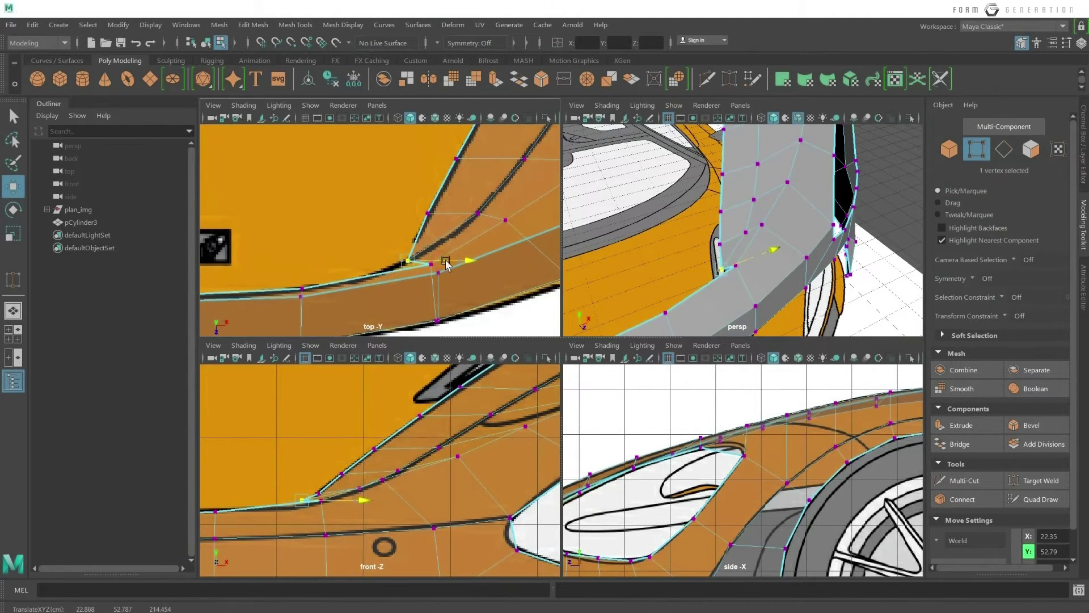
scroll(415, 258, "up", 1)
scroll(422, 267, "up", 1)
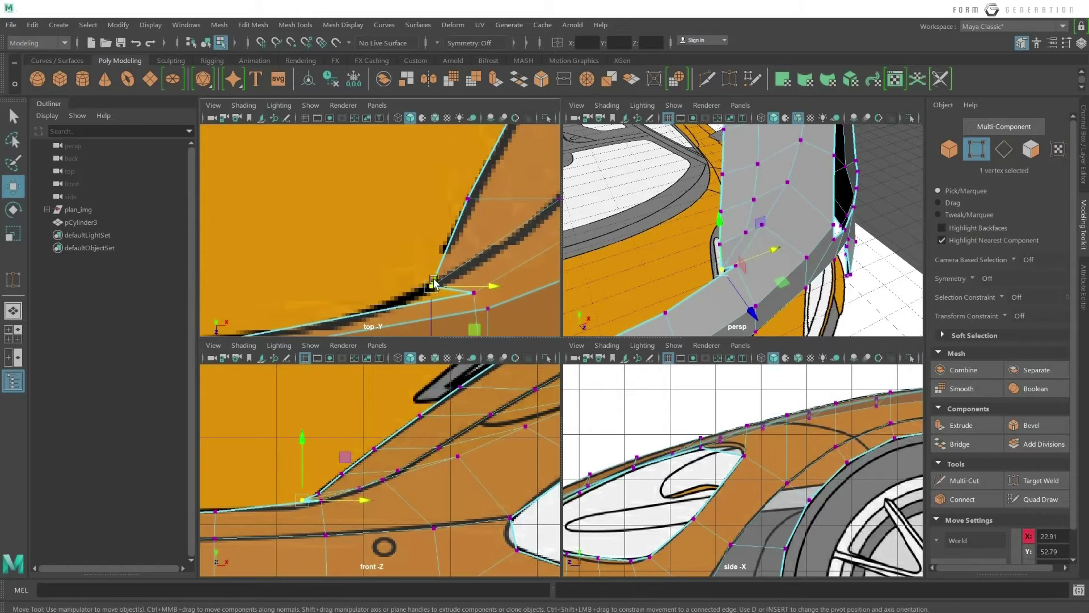
scroll(434, 281, "up", 1)
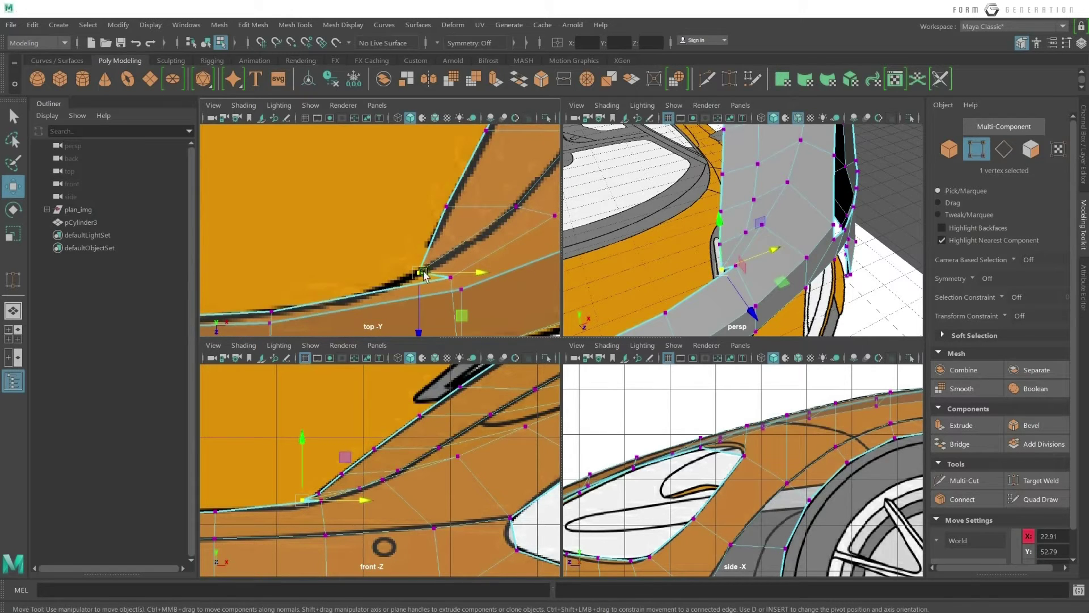
scroll(359, 268, "down", 1)
scroll(377, 254, "down", 1)
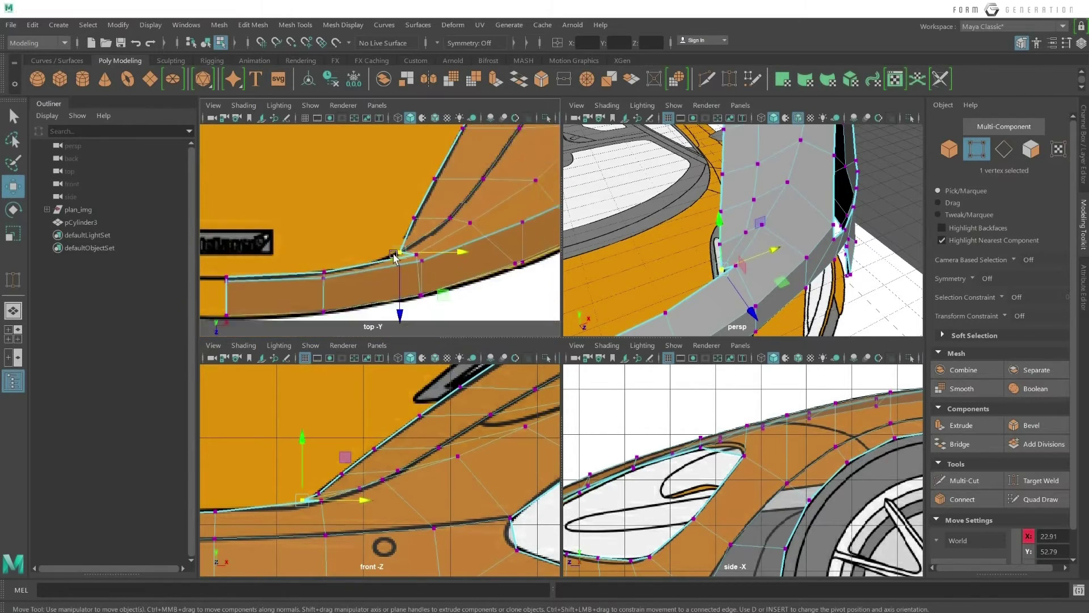
scroll(370, 223, "down", 1)
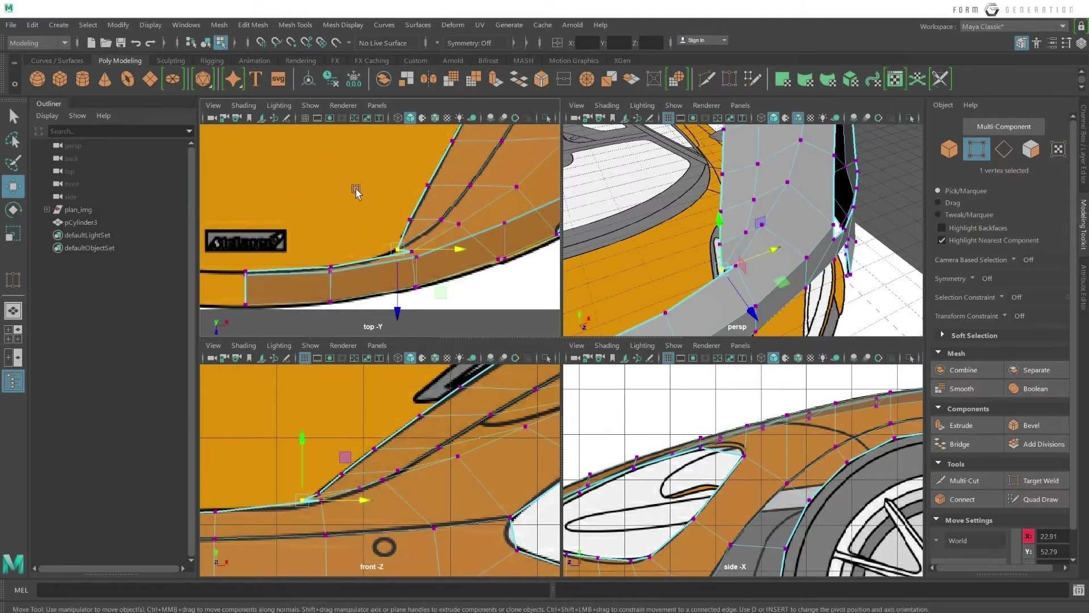
scroll(375, 243, "down", 1)
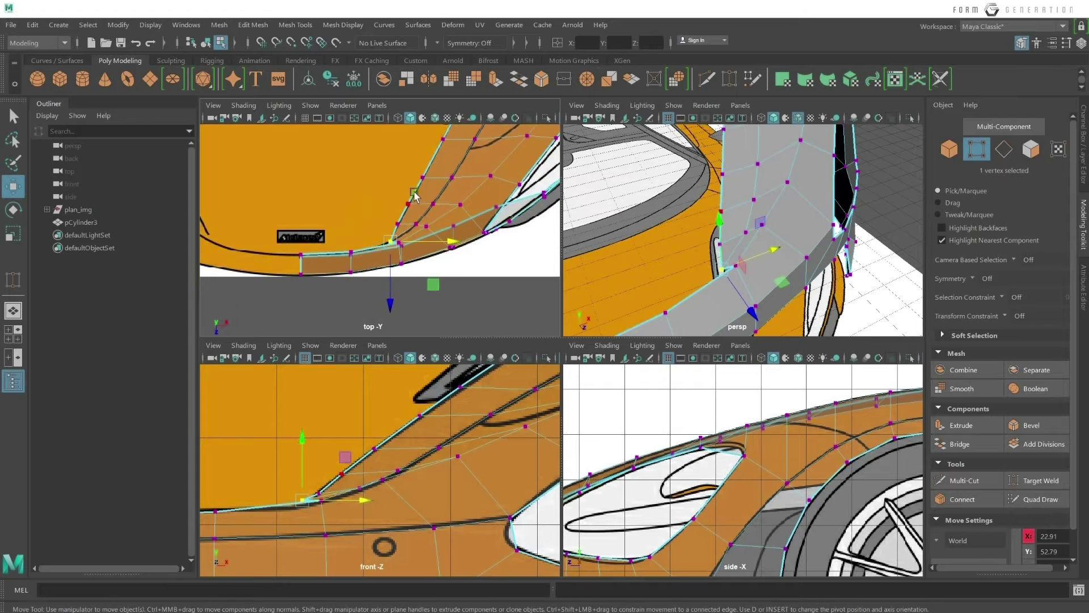
scroll(378, 241, "down", 1)
scroll(409, 227, "down", 1)
scroll(447, 192, "down", 1)
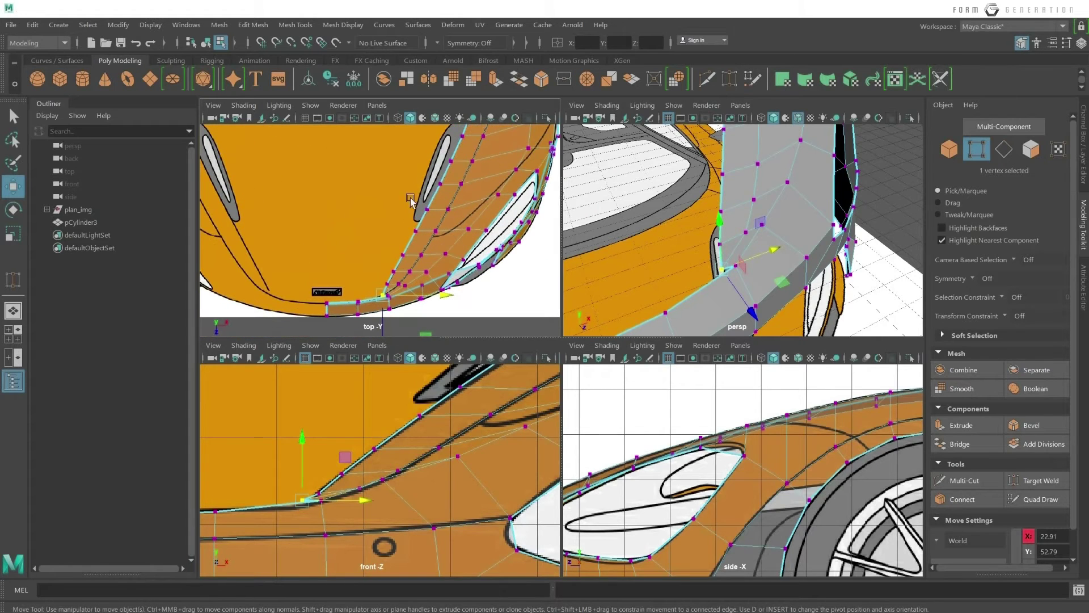
scroll(440, 219, "up", 2)
scroll(466, 214, "up", 2)
scroll(464, 209, "up", 2)
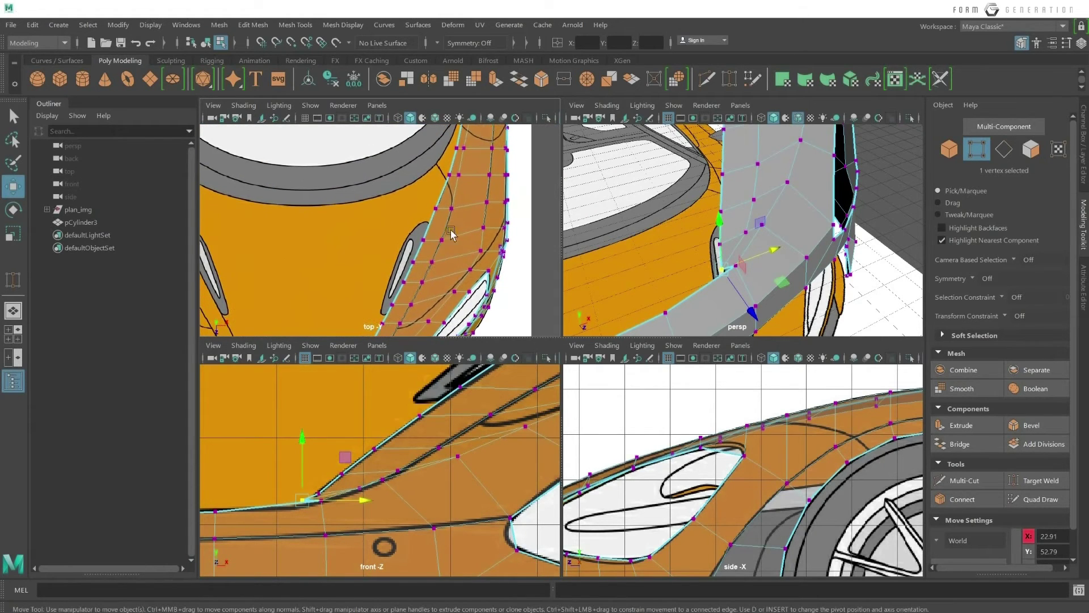
scroll(460, 198, "up", 2)
scroll(459, 198, "up", 1)
Select nearby inner-row strip vertices in the top view to inspect their fit.
left_click(470, 205)
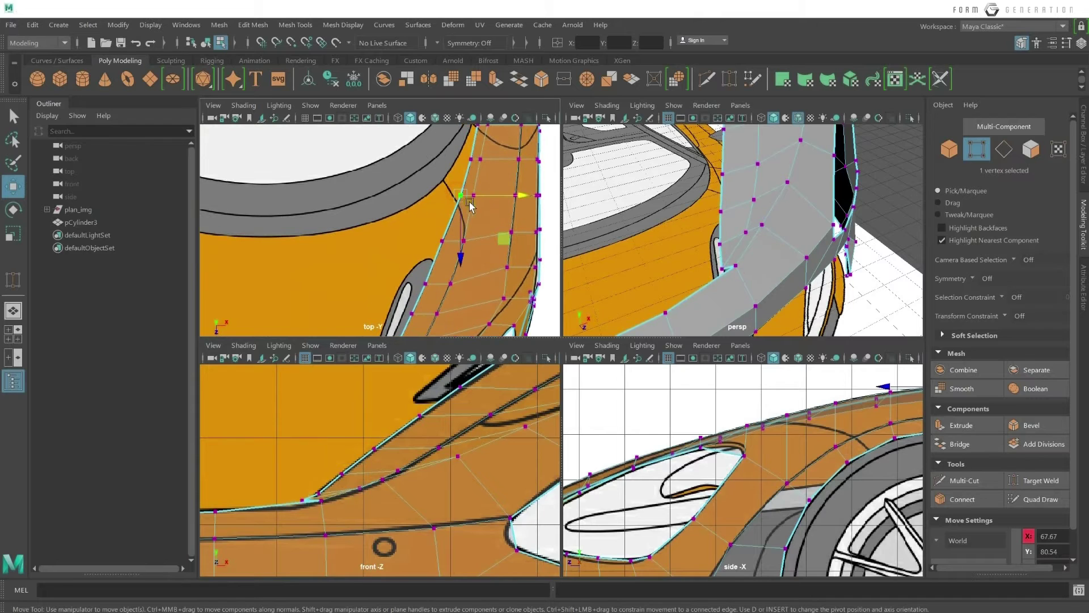
left_click(480, 243)
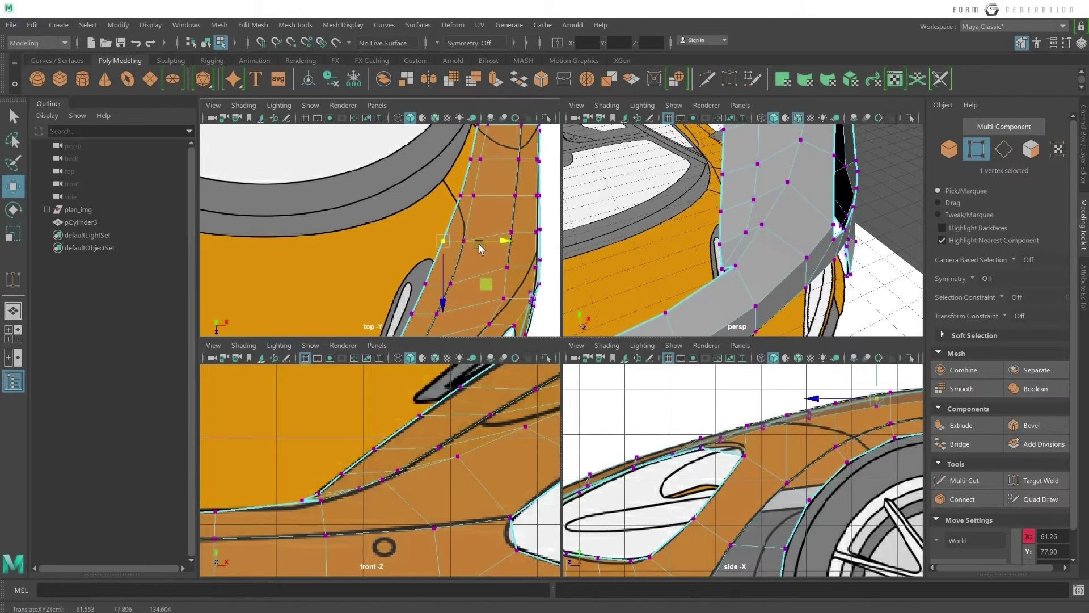
left_click(484, 195)
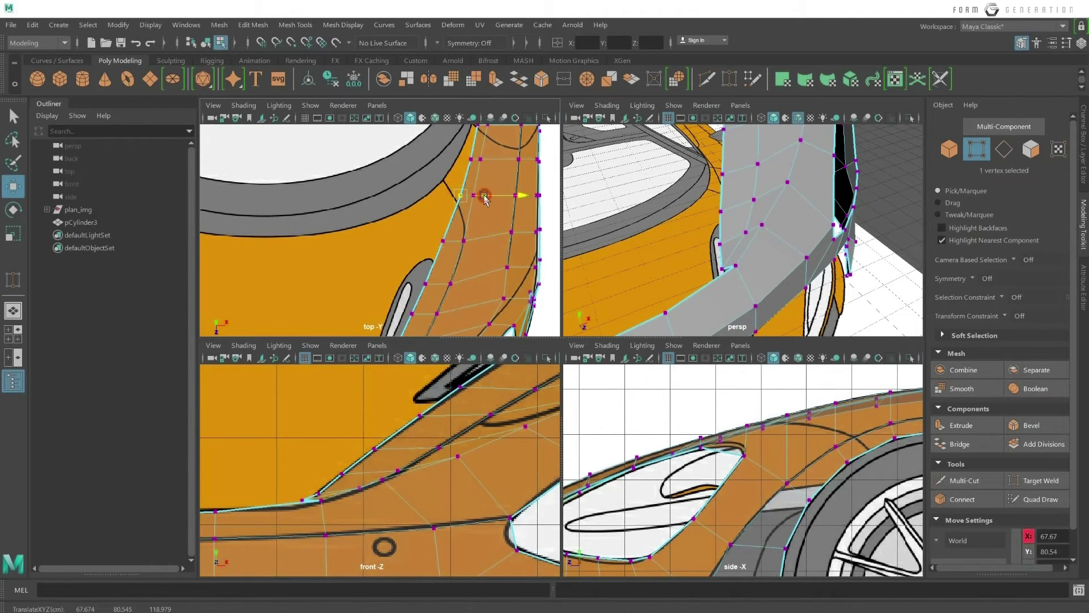
scroll(493, 219, "down", 1)
middle_click_drag(477, 233, 476, 184, "alt")
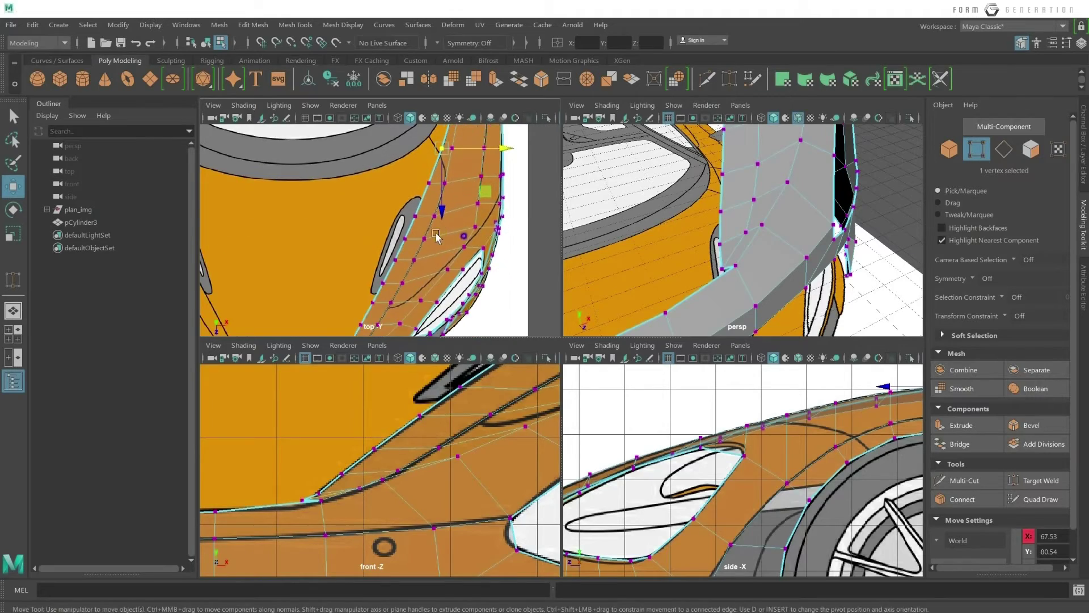
mouse_move(778, 243)
left_mouse_down("alt")
mouse_move(710, 250)
mouse_move(795, 222)
mouse_move(634, 234)
mouse_move(827, 219)
mouse_move(731, 221)
left_mouse_up("alt")
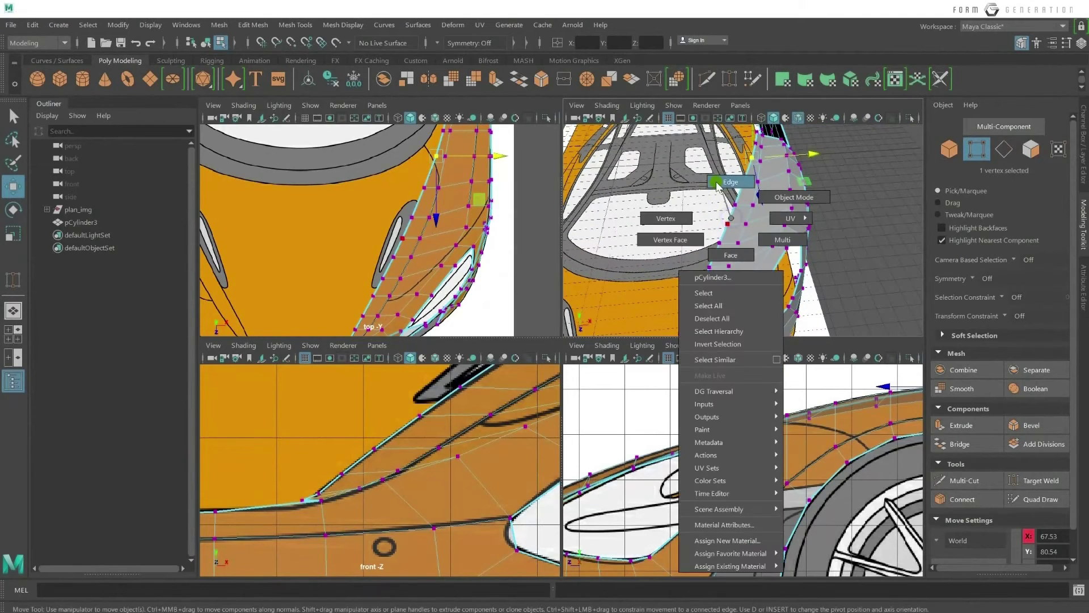
Switch to edge selection and select the panel's border edge loop in the top view.
right_click_drag(731, 221, 732, 196)
scroll(383, 267, "down", 3)
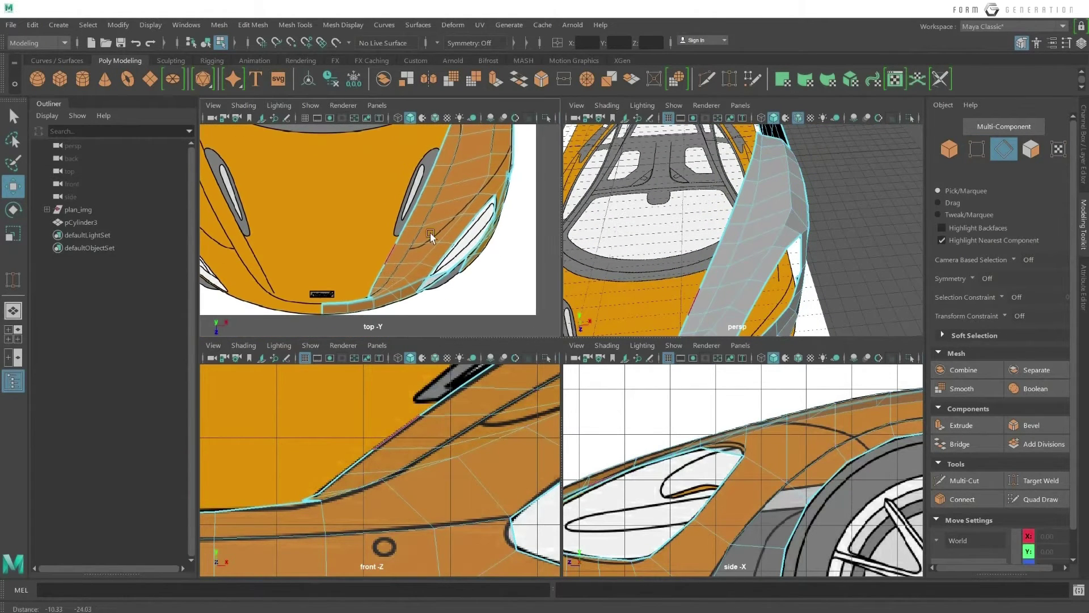
left_click(365, 295)
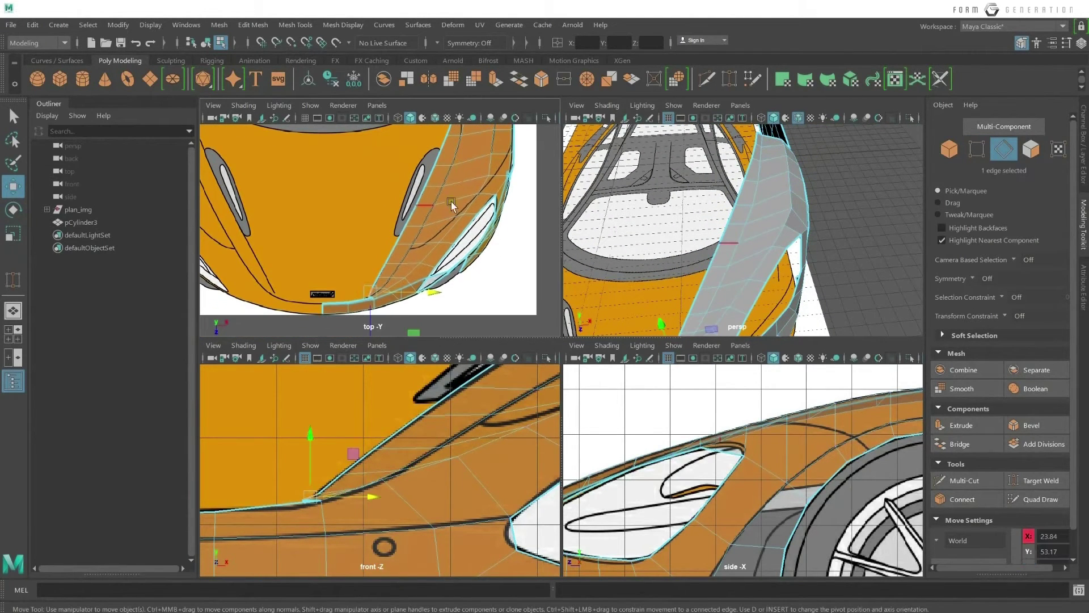
mouse_move(468, 96)
middle_mouse_down("alt")
mouse_move(468, 170)
mouse_move(532, 202)
mouse_move(528, 244)
middle_mouse_up("alt")
double_click(465, 144)
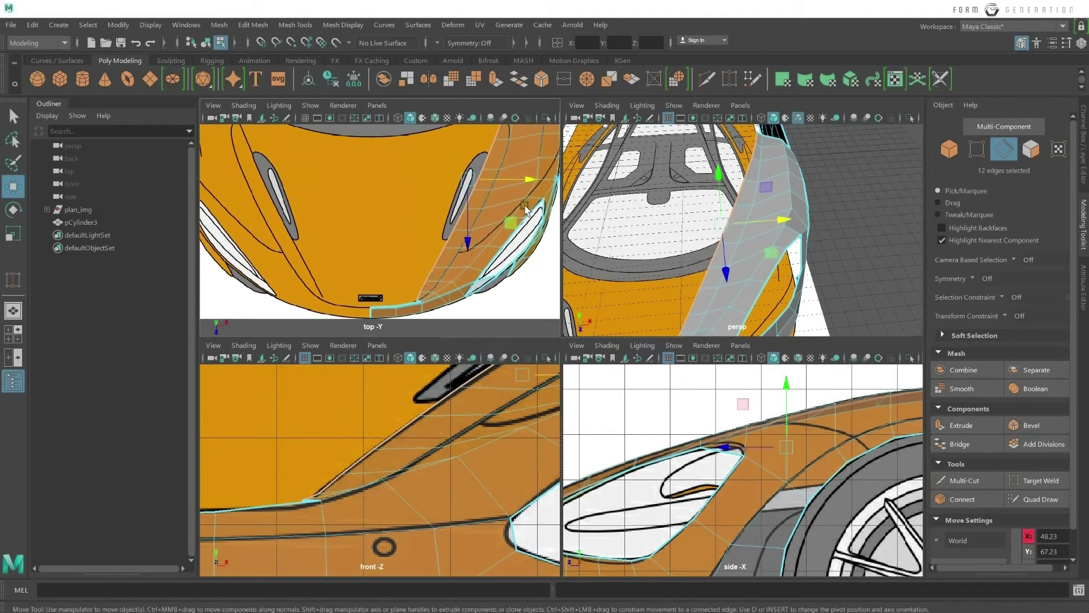
middle_click_drag(510, 141, 508, 204, "alt")
mouse_move(503, 167)
middle_mouse_down("alt")
mouse_move(514, 128)
mouse_move(511, 193)
middle_mouse_up("alt")
left_click(465, 291)
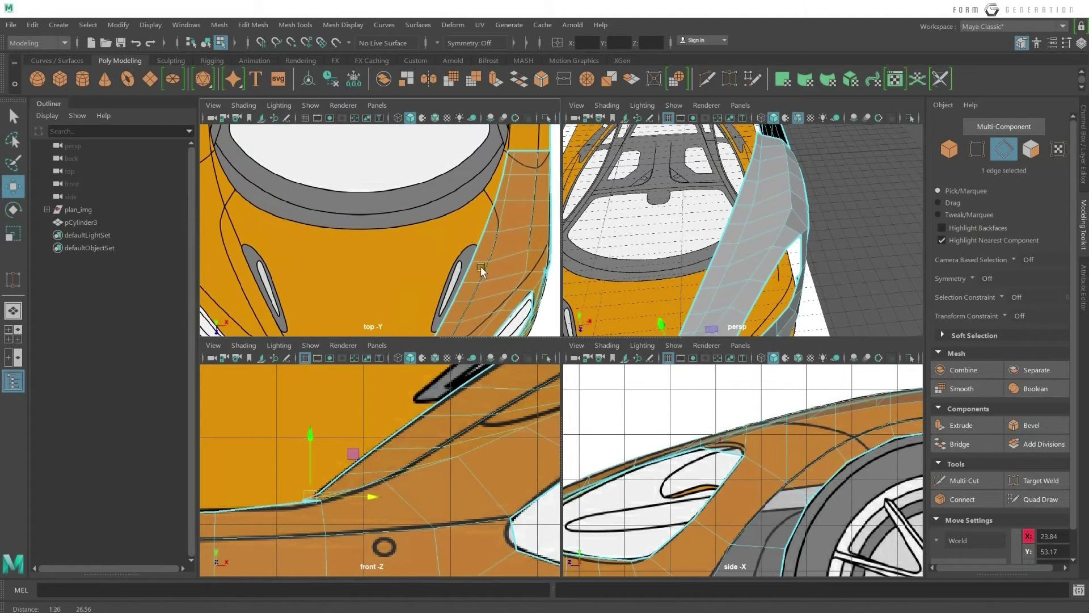
double_click(503, 165)
middle_click_drag(486, 291, 486, 252, "alt")
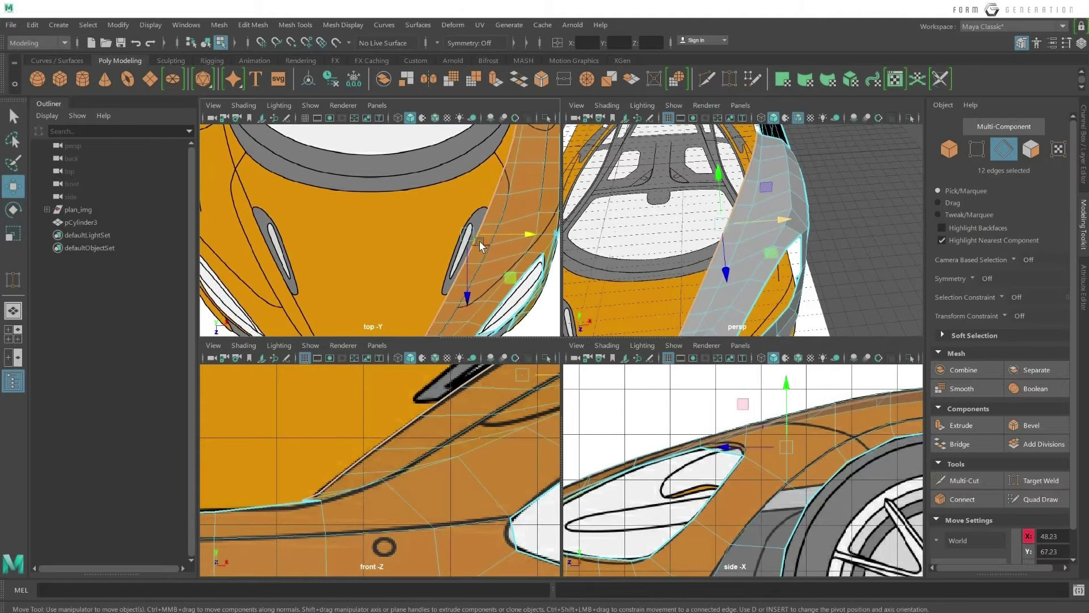
left_click_drag(495, 244, 511, 255, "alt")
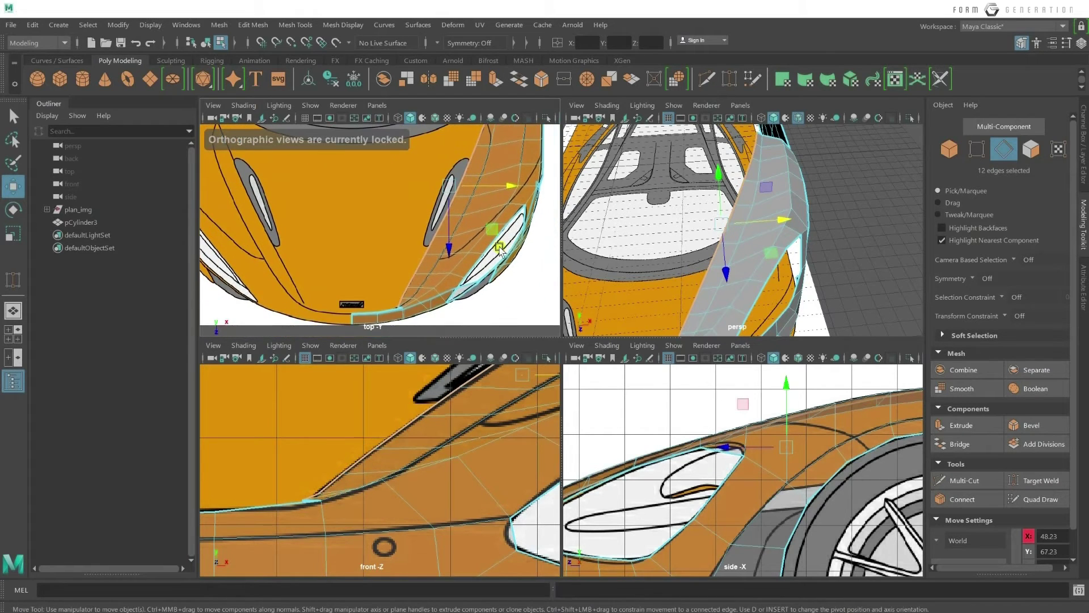
middle_click_drag(510, 255, 484, 290, "alt")
Adjust the selected edge loop and compare it against the McLaren reference photo.
left_click_drag(500, 236, 492, 232, "shift")
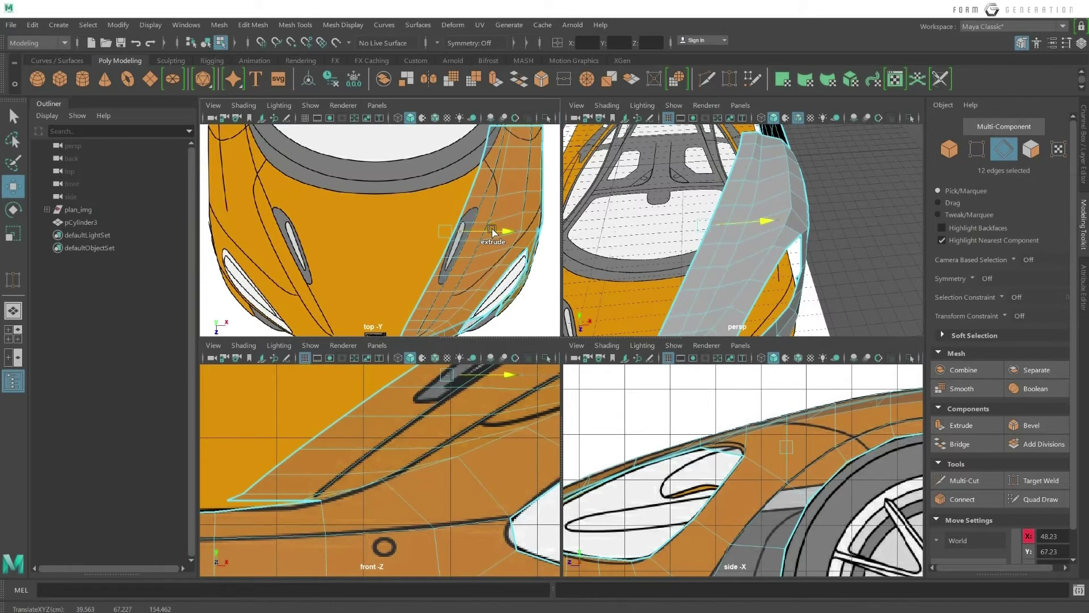
left_click(413, 607)
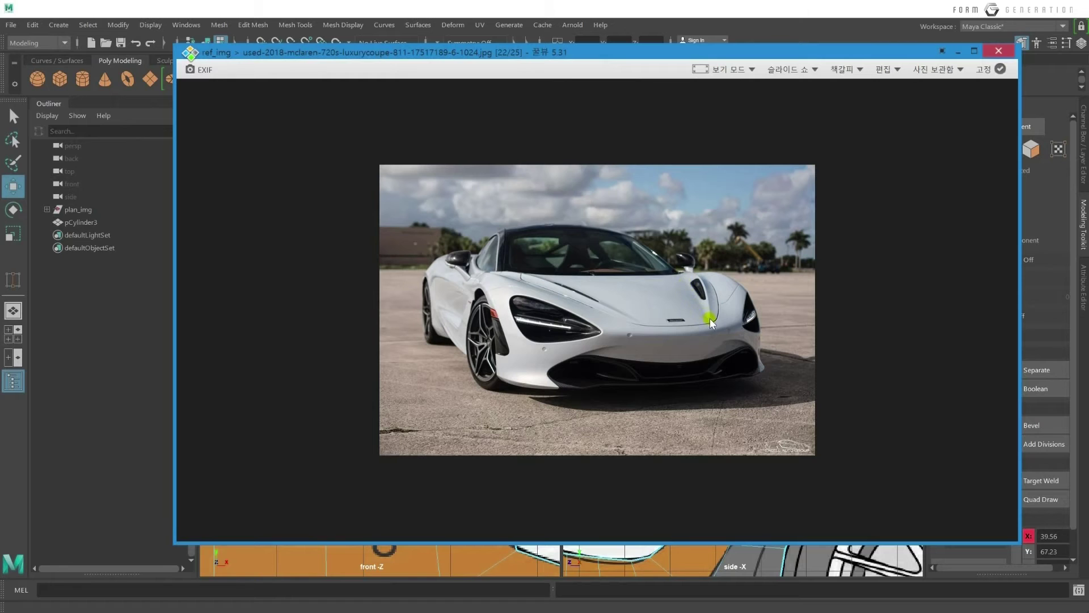
key("Escape")
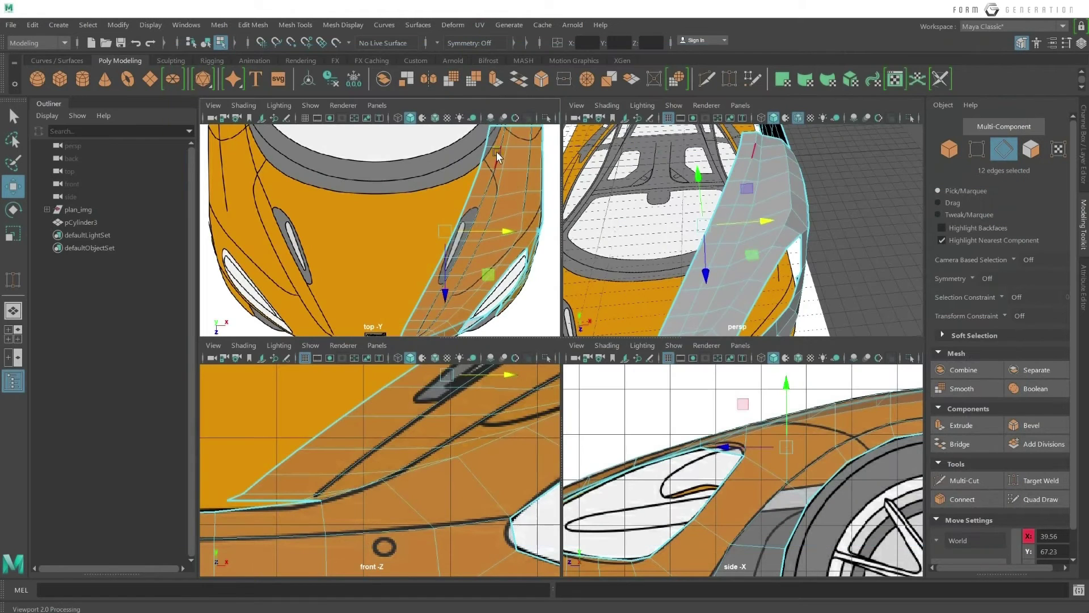
key("alt+Tab")
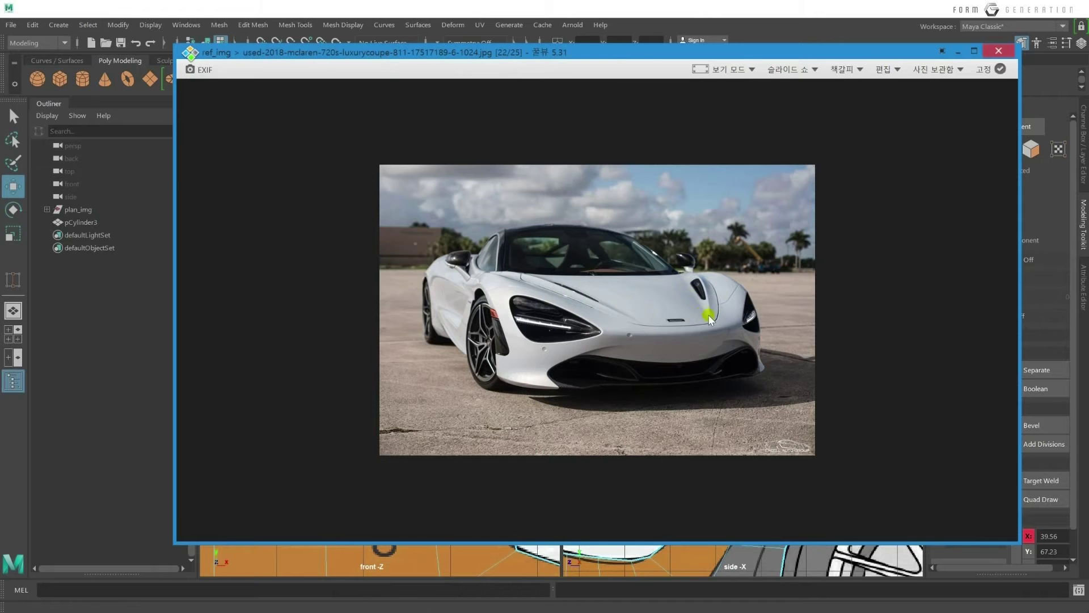
key("Escape")
scroll(455, 238, "up", 2)
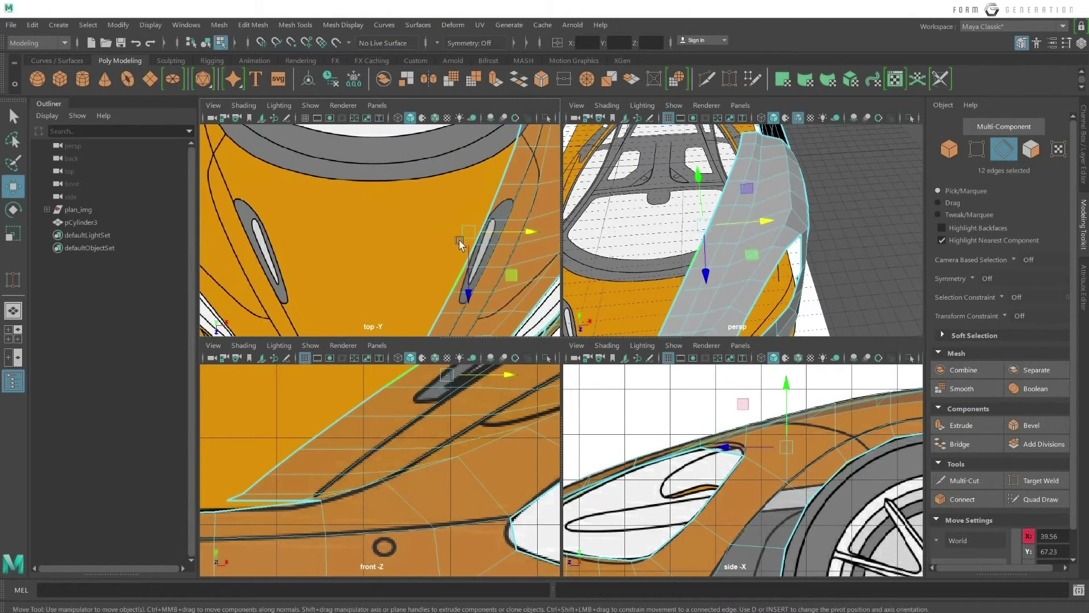
scroll(463, 199, "up", 2)
scroll(468, 227, "up", 2)
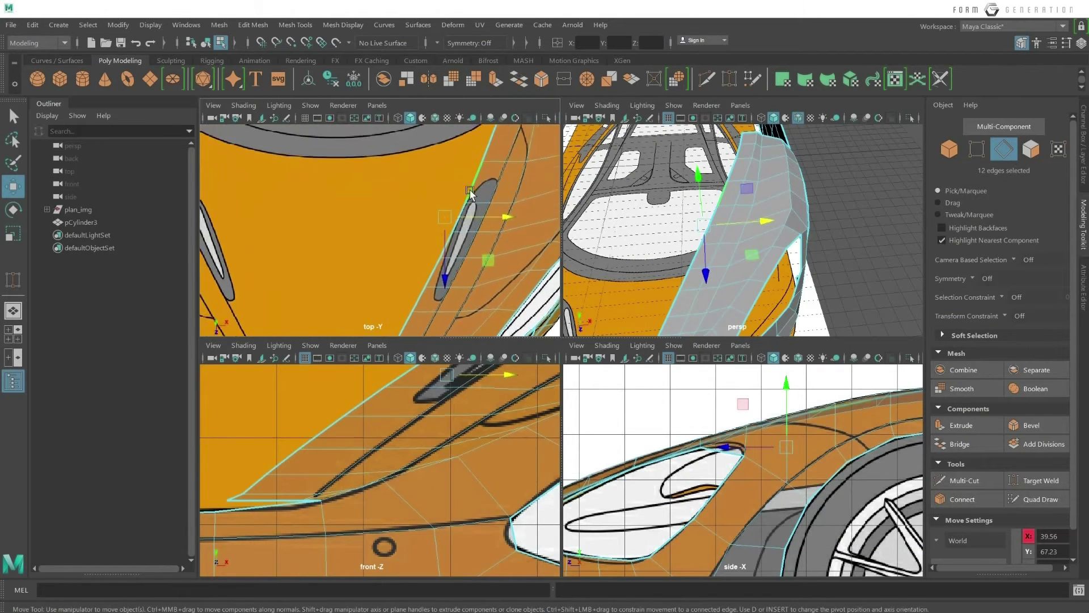
scroll(480, 207, "up", 1)
scroll(480, 207, "down", 2)
scroll(462, 170, "up", 2)
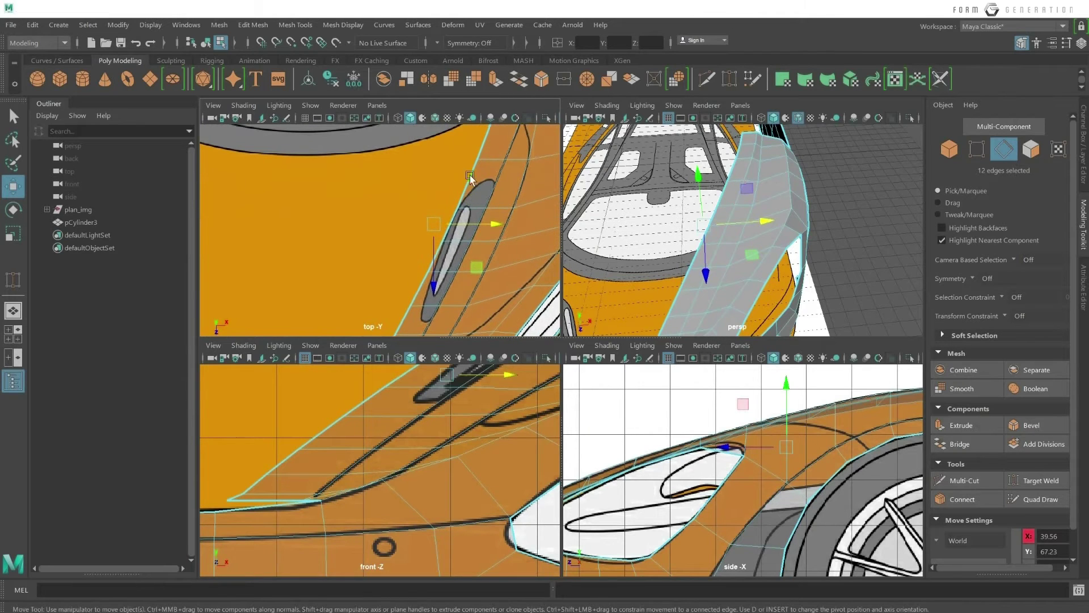
Return the hood mesh to object mode and recheck the reference photo.
right_click(463, 166)
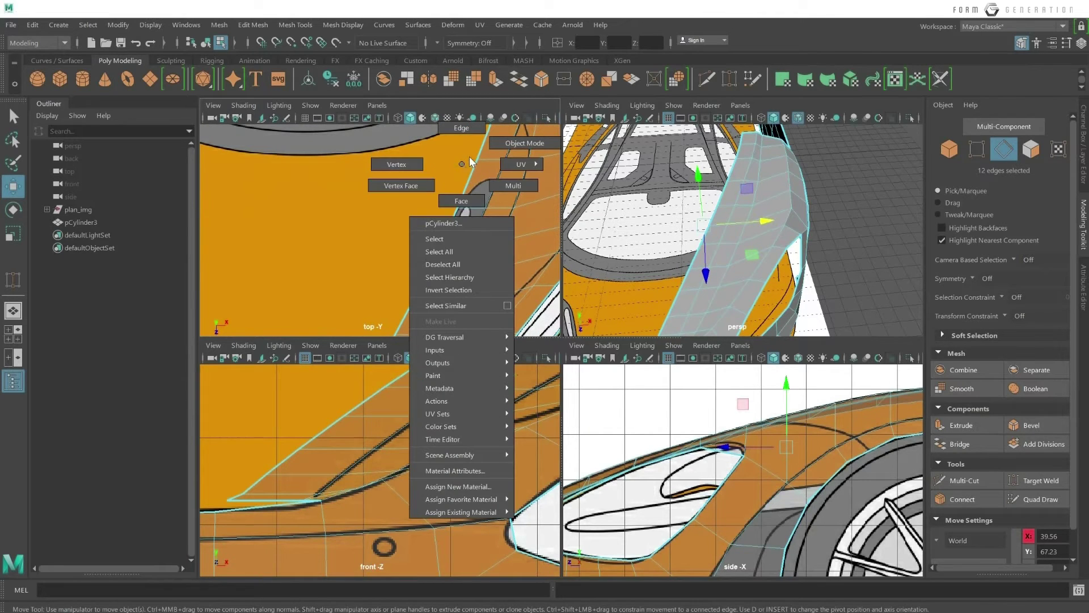
left_click(525, 143)
key("alt+Tab")
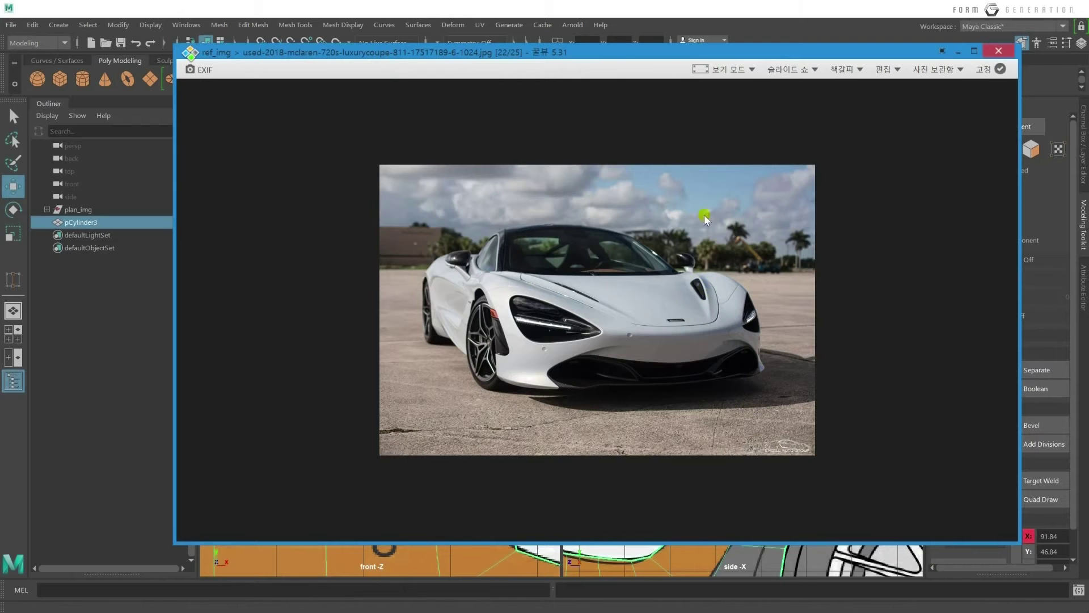
key("alt+Tab")
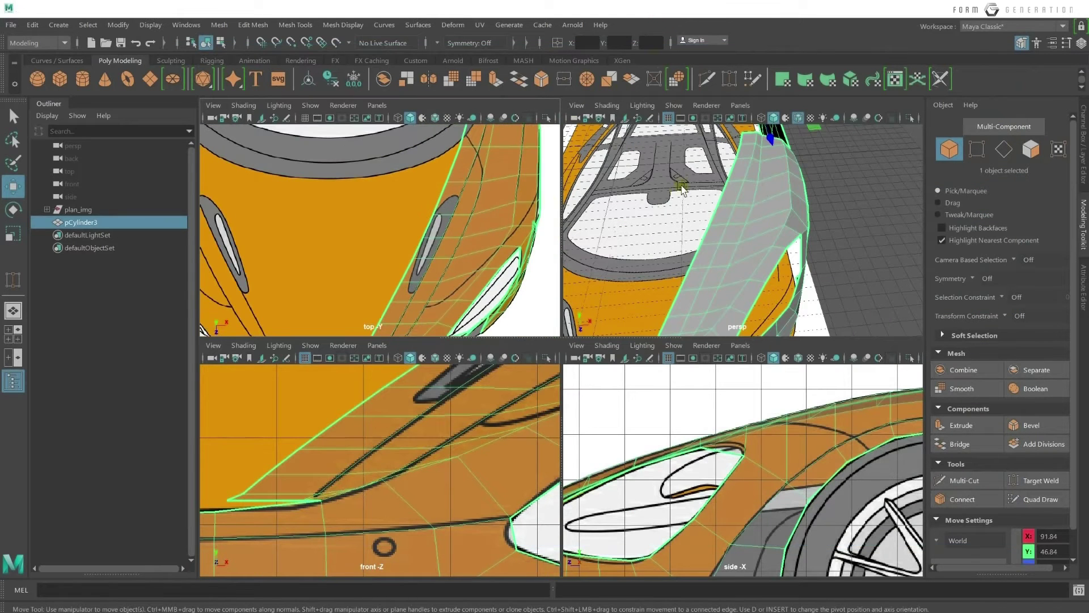
scroll(683, 189, "down", 3)
Reselect the 12-edge loop, frame and move it down in front view, then enter vertex mode.
double_click(740, 216)
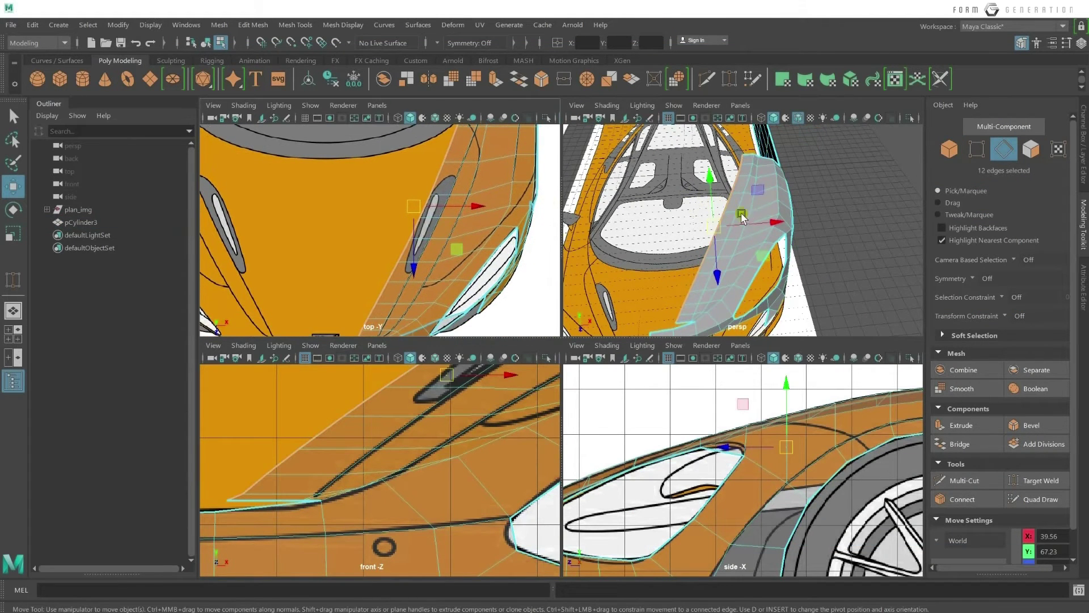
left_click_drag(741, 218, 732, 218, "alt")
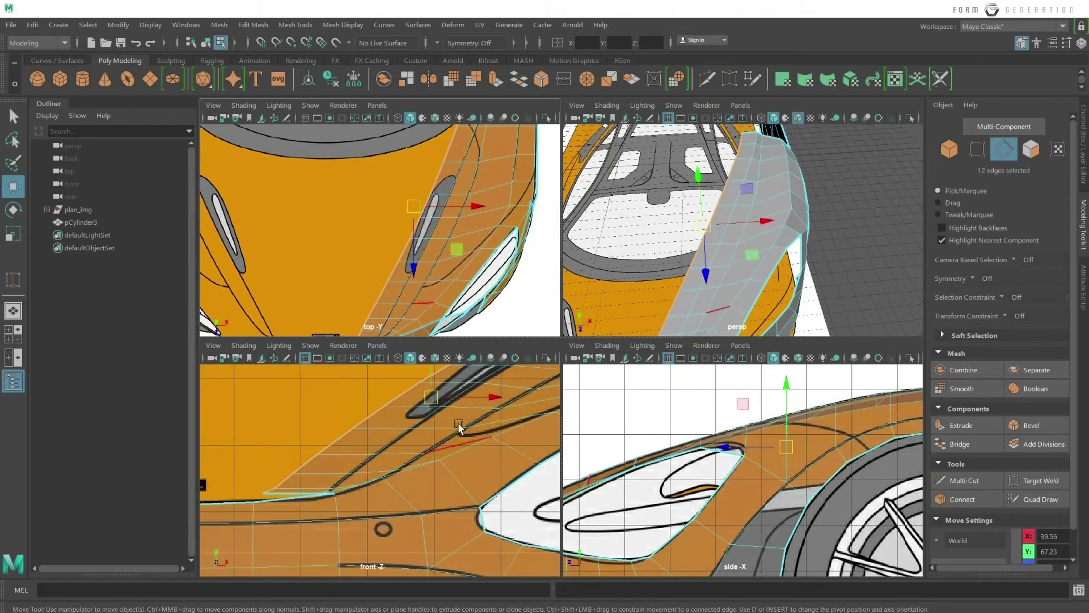
key("f")
left_click_drag(416, 441, 418, 452)
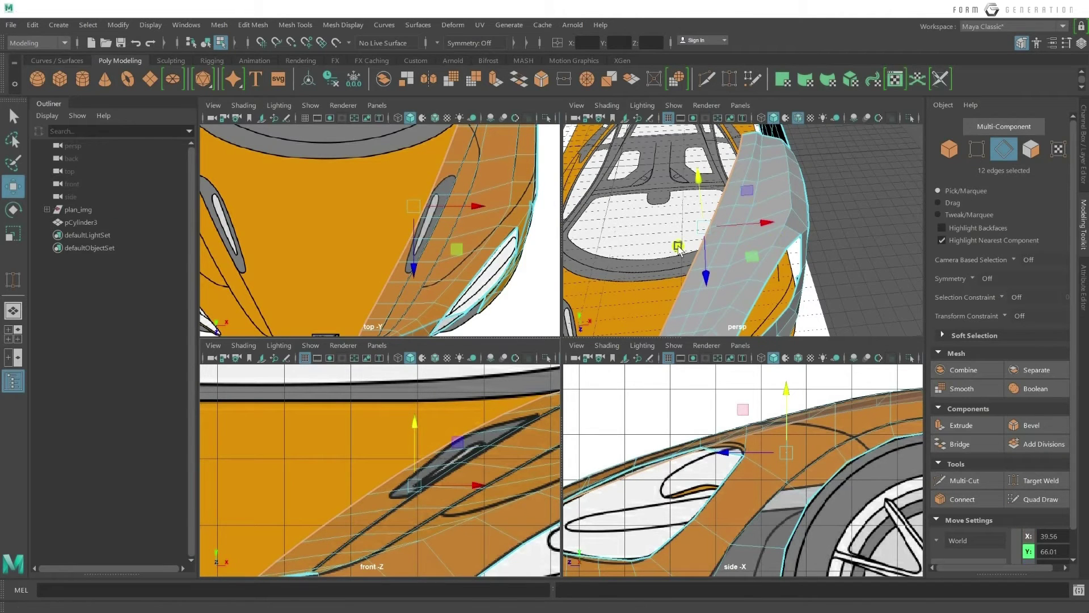
right_click(443, 198)
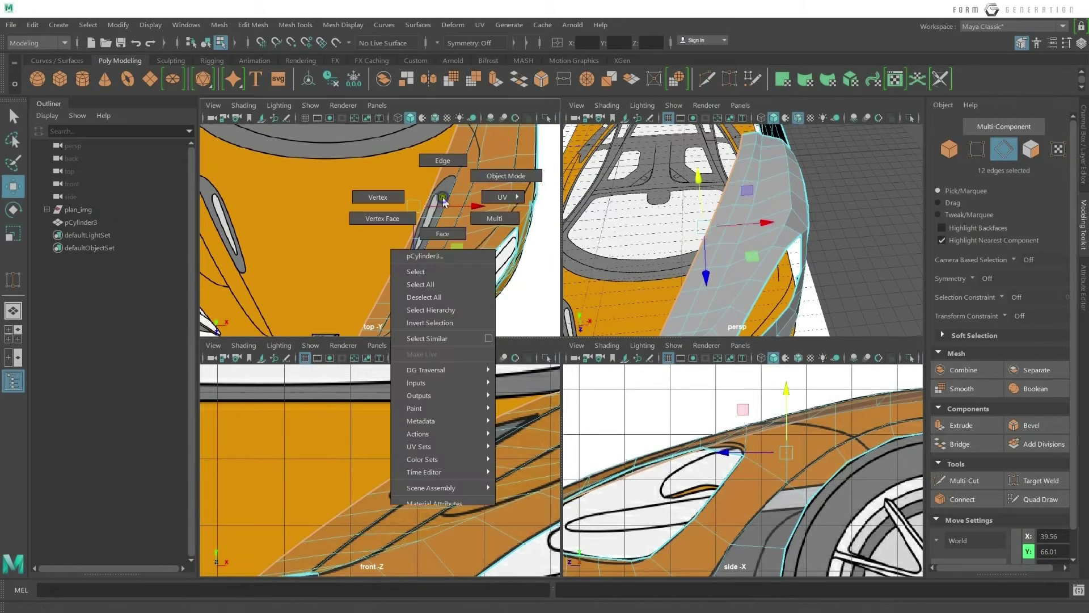
right_click_drag(443, 200, 380, 201)
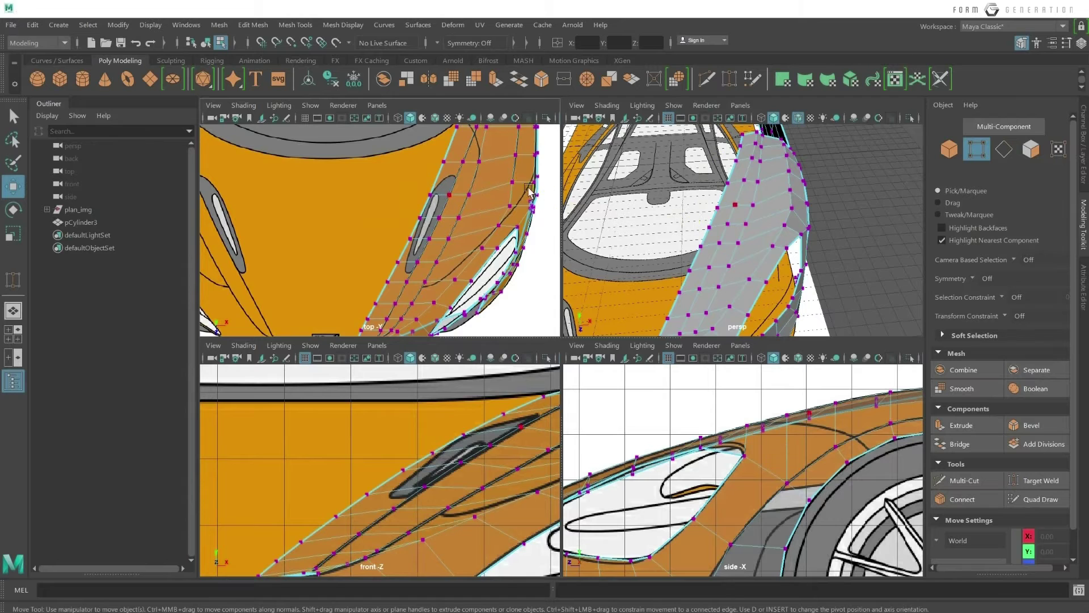
scroll(448, 233, "up", 1)
scroll(448, 232, "up", 1)
middle_click_drag(453, 197, 466, 254, "alt")
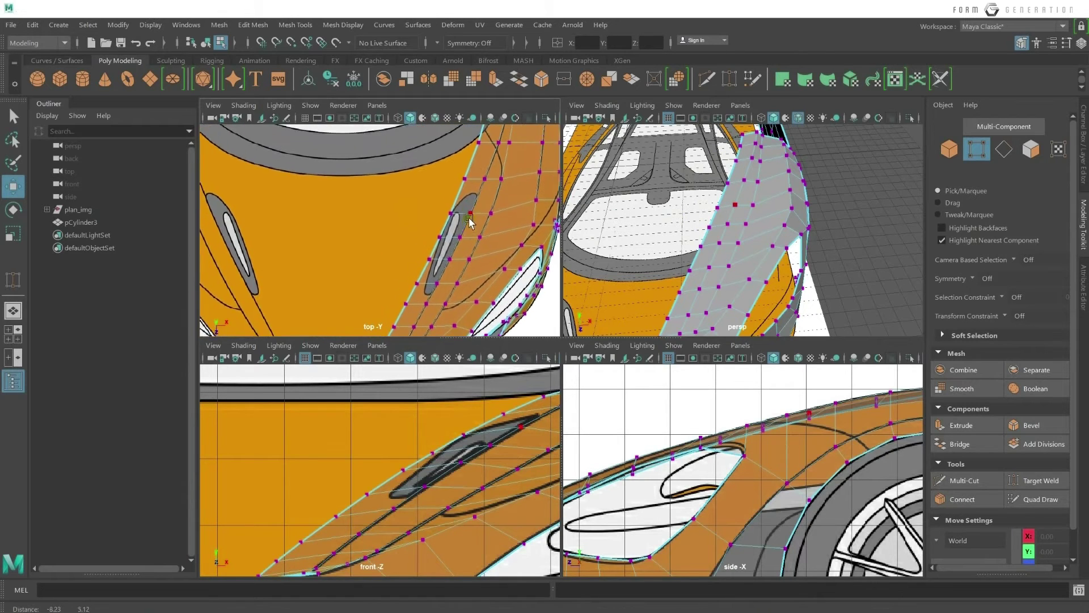
left_click(498, 204)
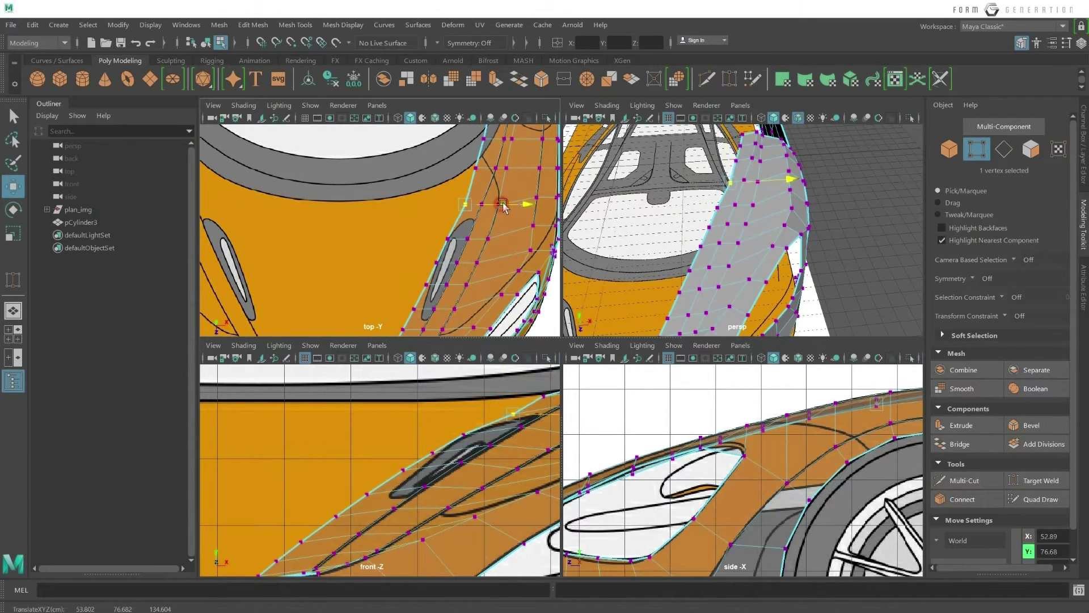
left_click_drag(500, 207, 507, 207)
scroll(491, 166, "up", 1)
middle_click_drag(492, 166, 505, 207, "alt")
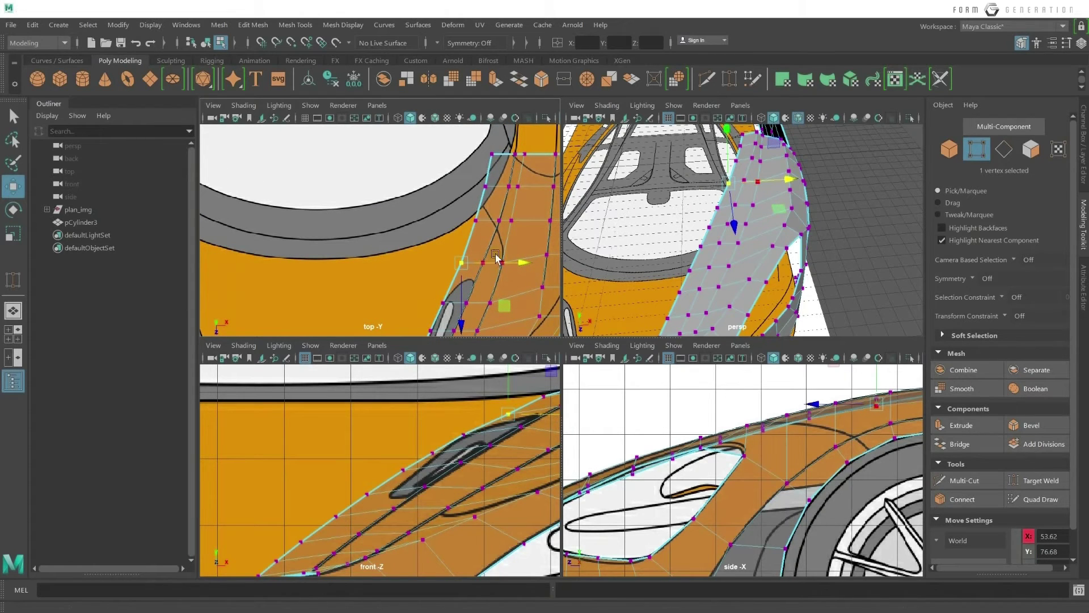
key("alt+Tab")
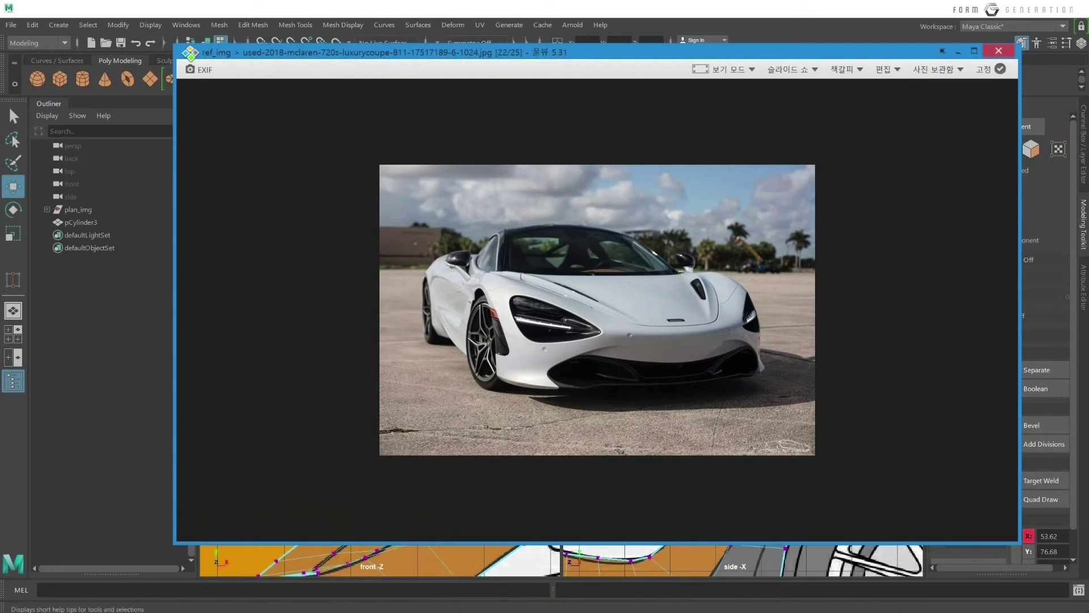
key("alt+Tab")
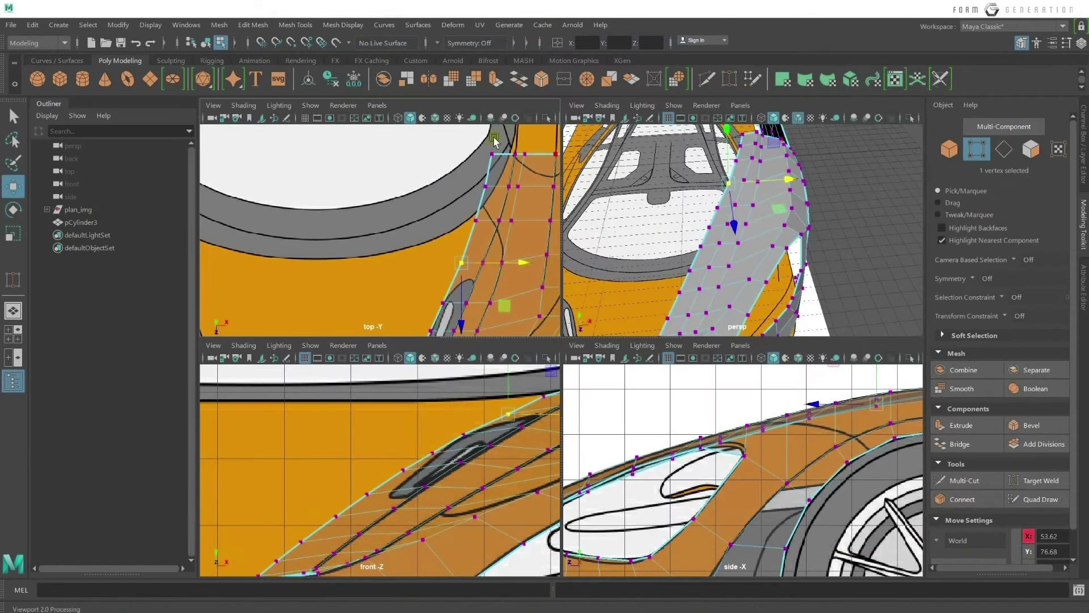
left_click(453, 192)
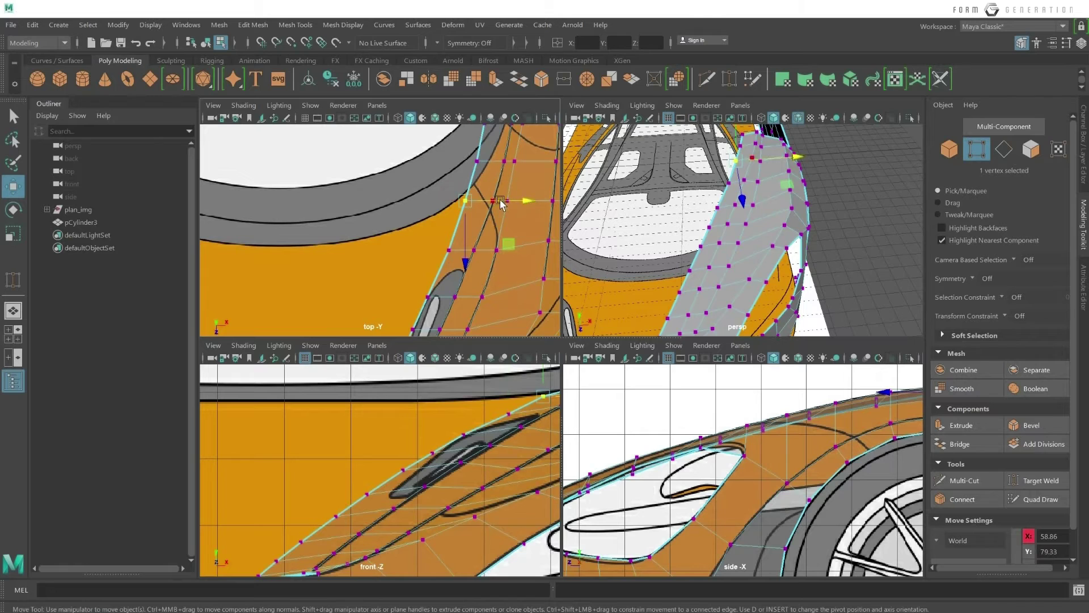
mouse_move(507, 134)
middle_mouse_down("alt")
mouse_move(510, 187)
mouse_move(501, 185)
middle_mouse_up("alt")
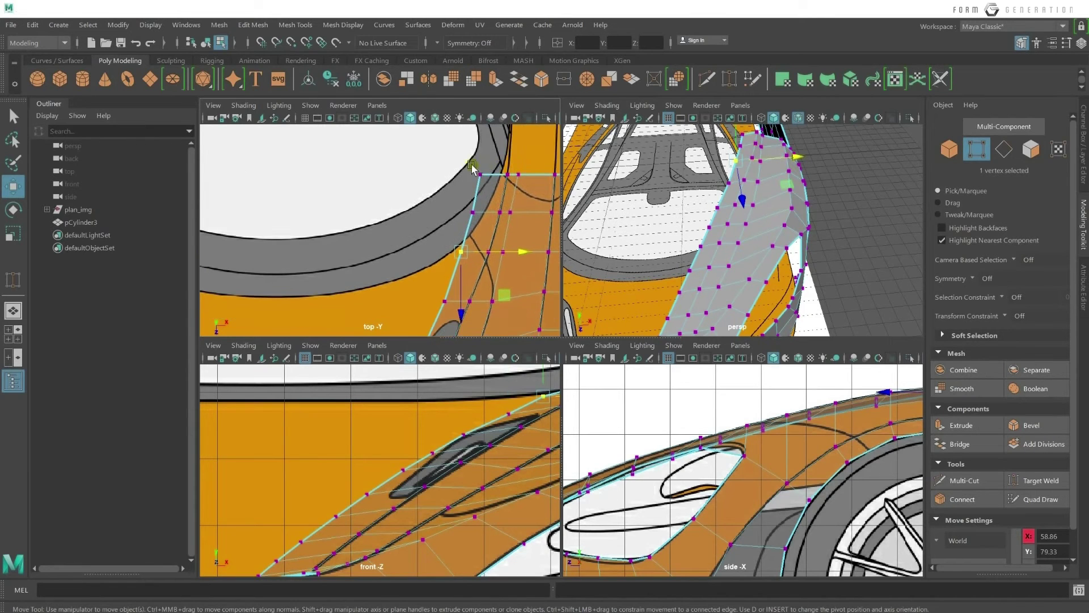
left_click(478, 172)
left_click_drag(526, 176, 549, 177)
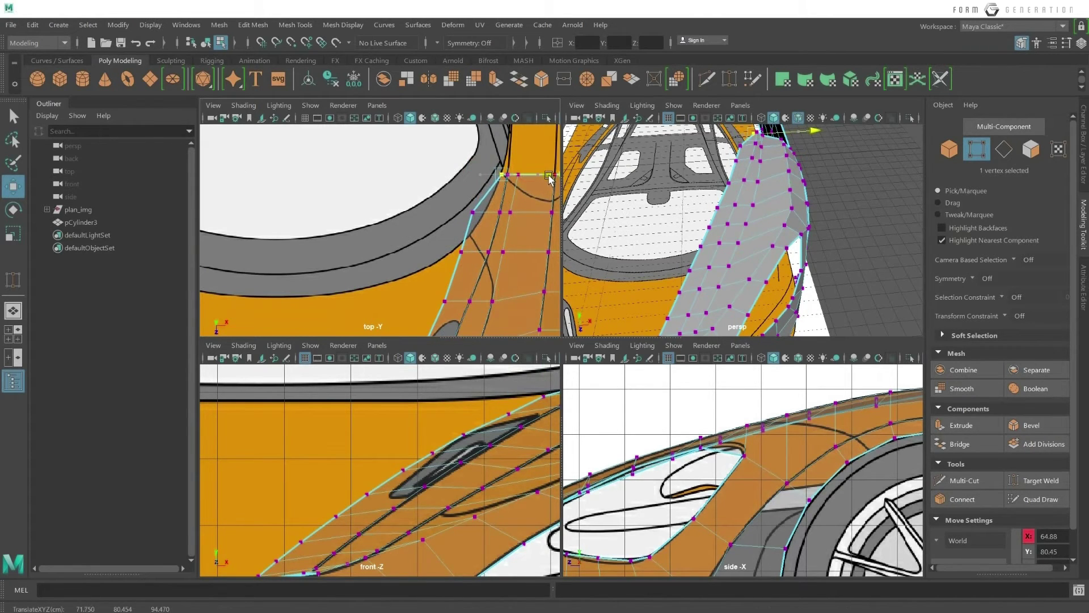
left_click(473, 212)
left_click_drag(518, 212, 530, 214)
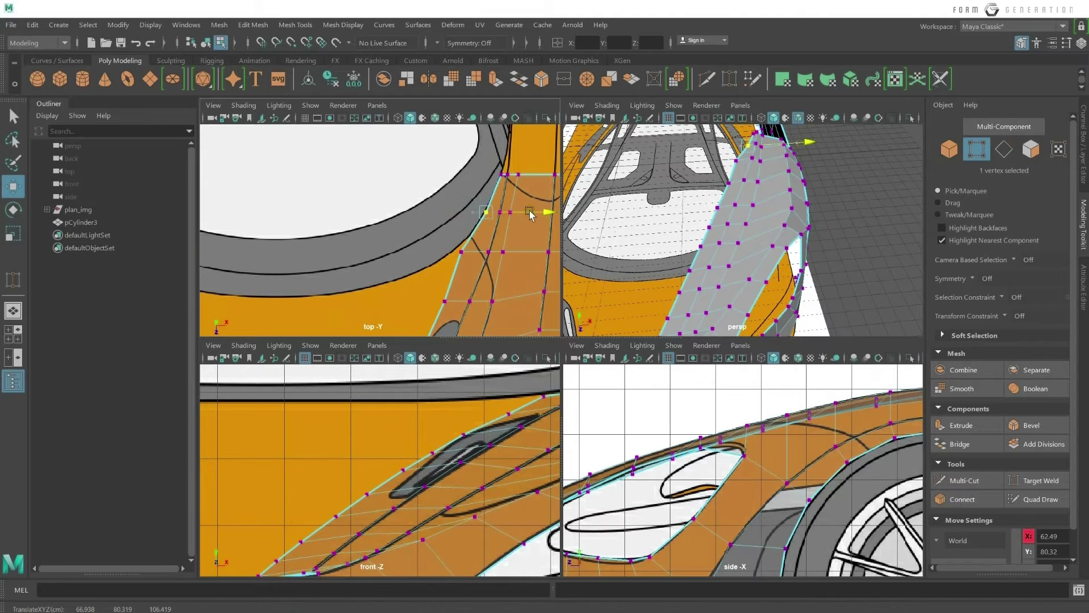
left_click(437, 250)
left_click_drag(509, 252, 517, 253)
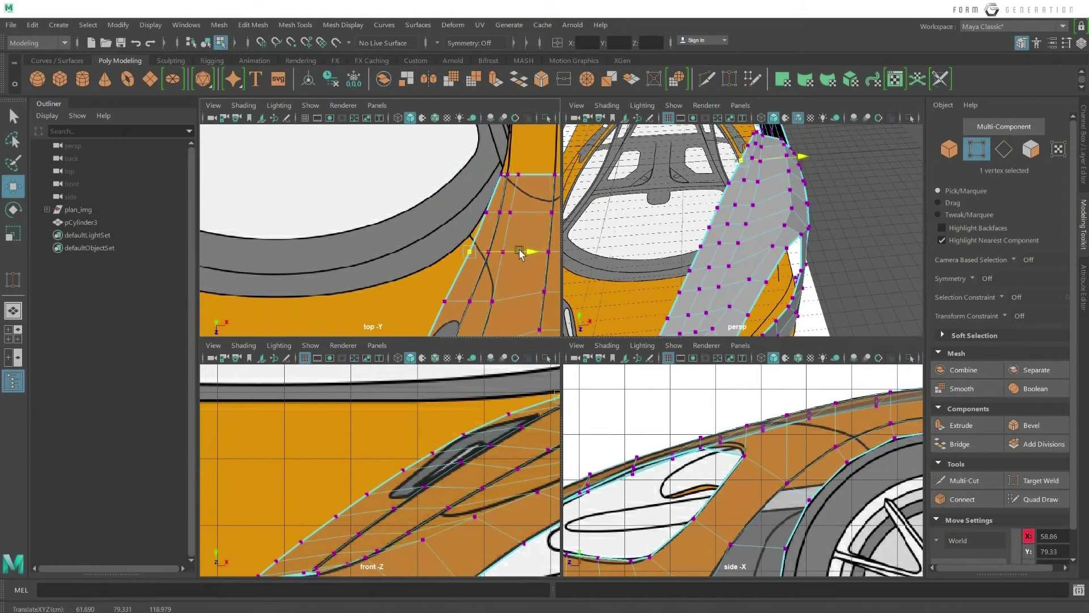
middle_click_drag(518, 254, 518, 206, "alt")
left_click(423, 244)
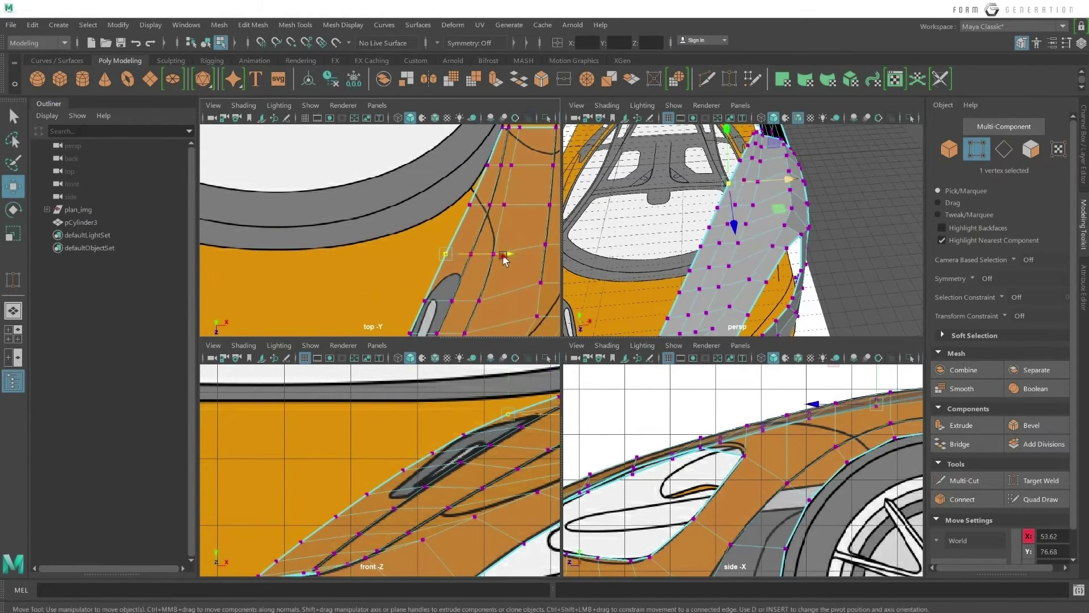
left_click(471, 206)
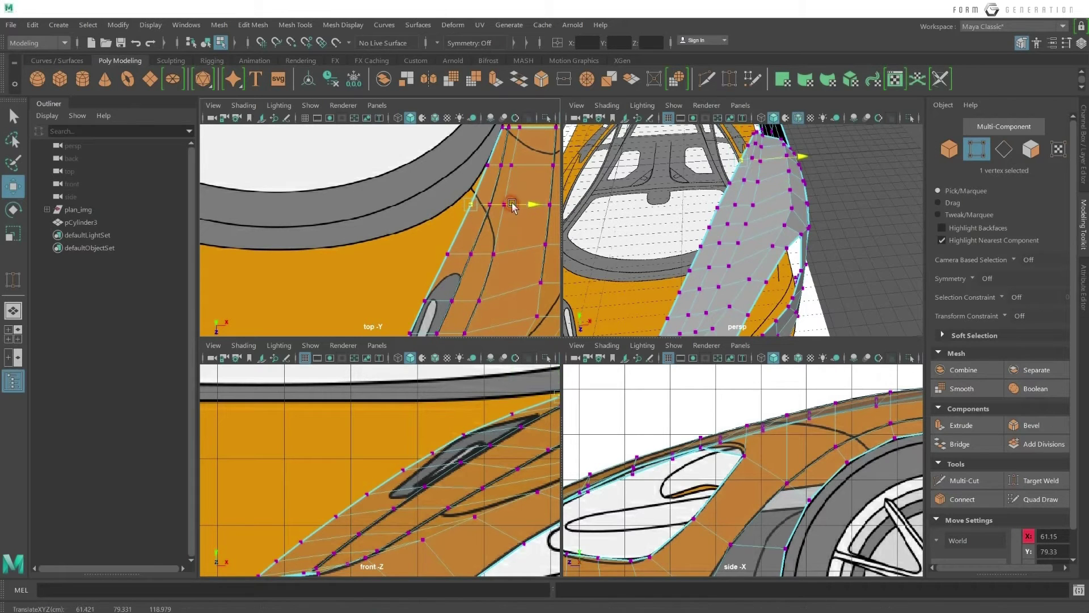
middle_click_drag(512, 207, 451, 254, "alt")
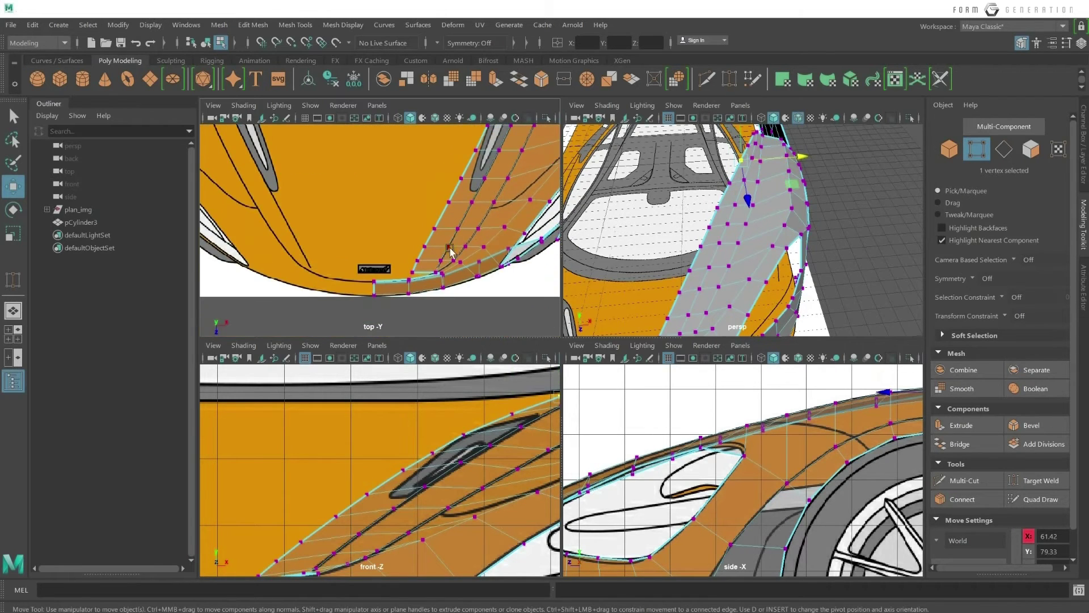
scroll(484, 180, "up", 1)
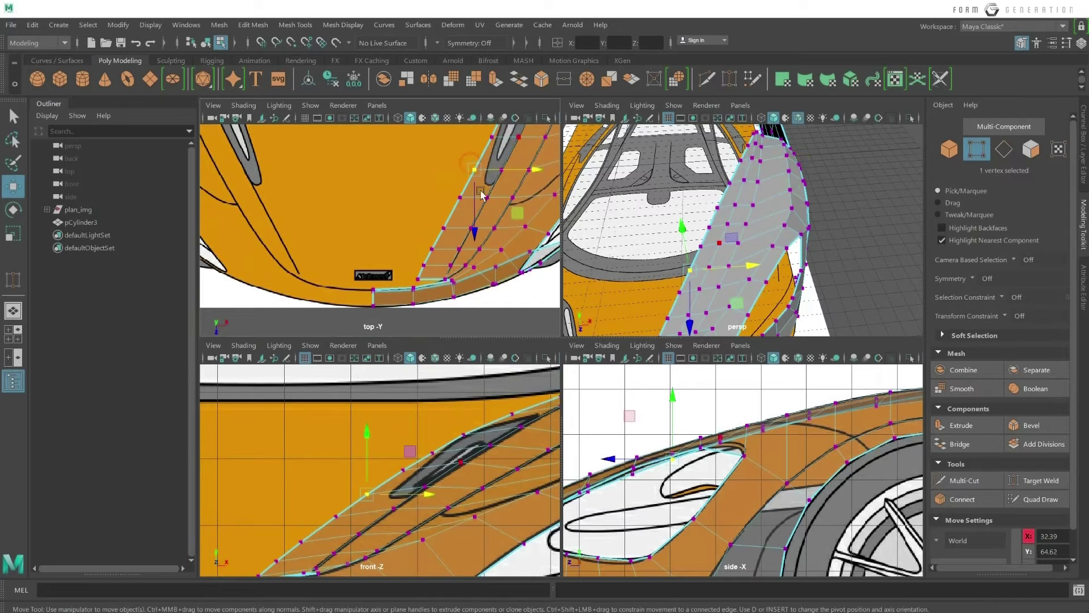
scroll(471, 193, "up", 1)
left_click(474, 191)
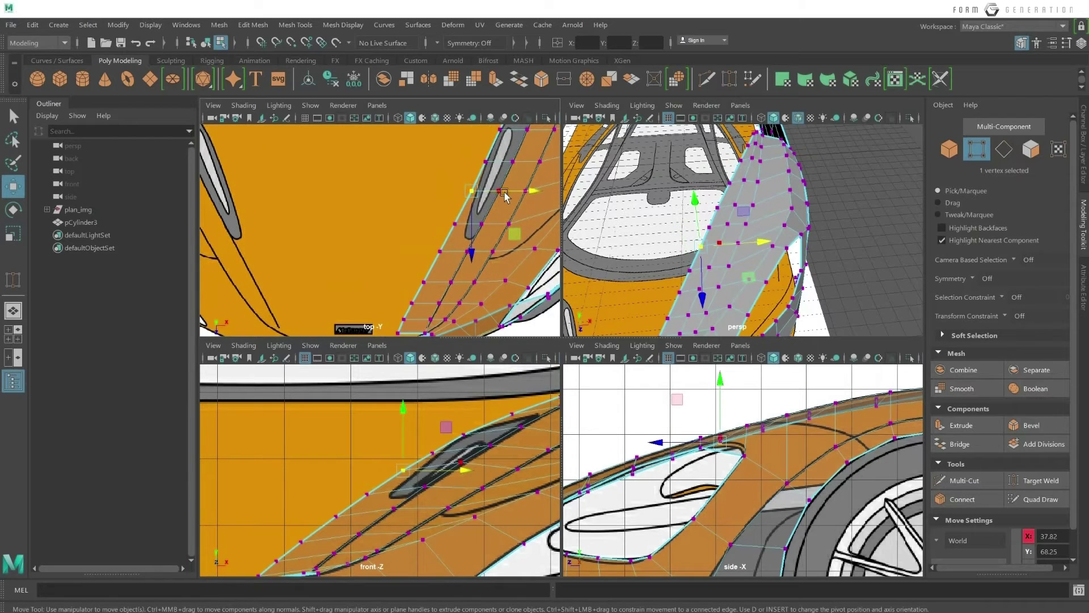
left_click(464, 223)
left_click(440, 250)
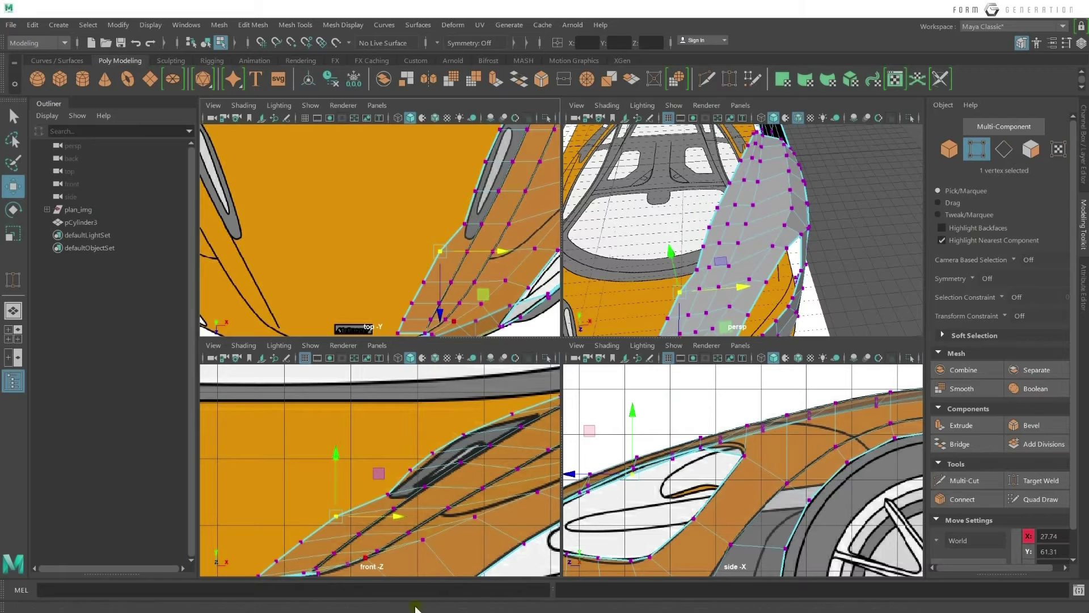
key("alt+Tab")
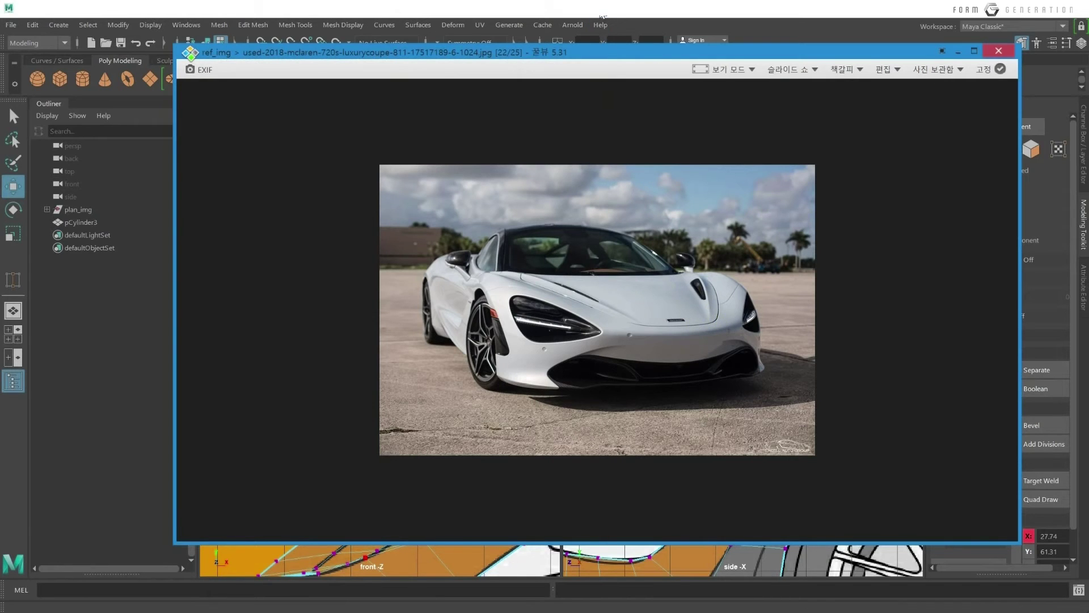
key("alt+Tab")
left_click(478, 235)
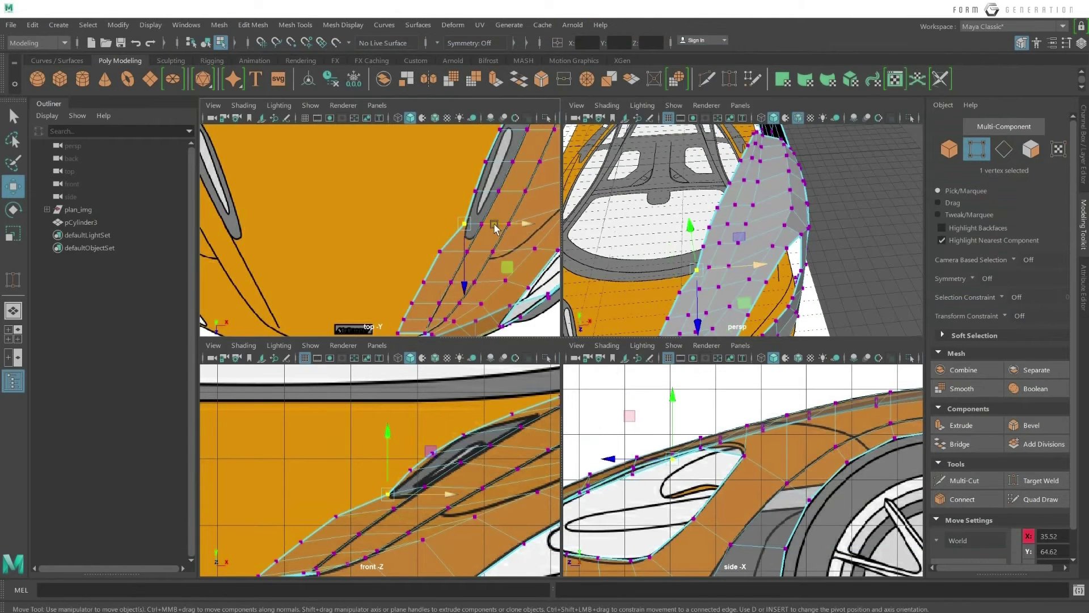
key("alt+Tab")
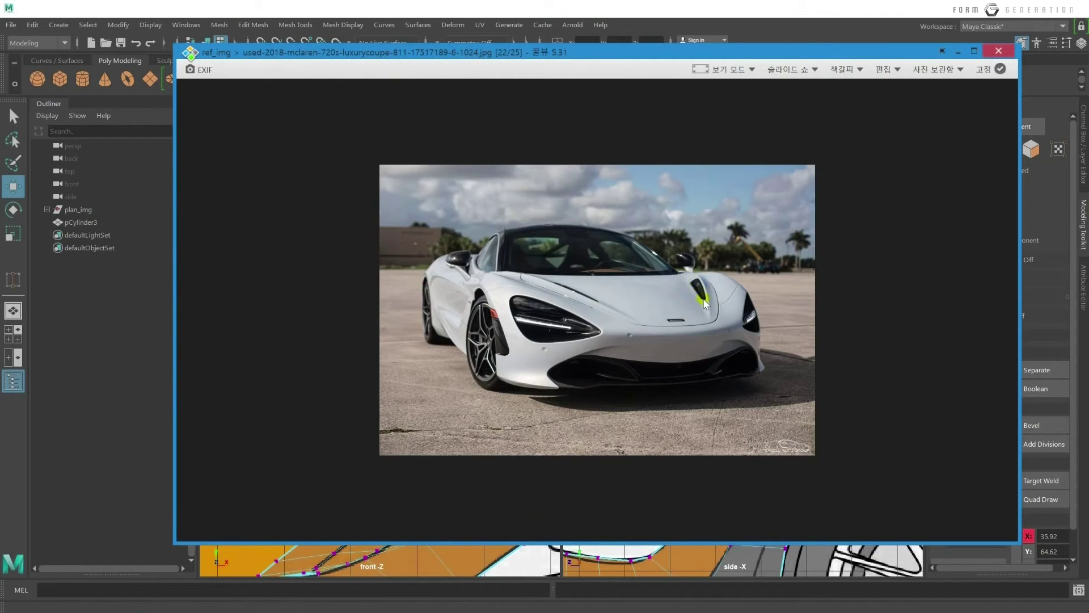
key("alt+Tab")
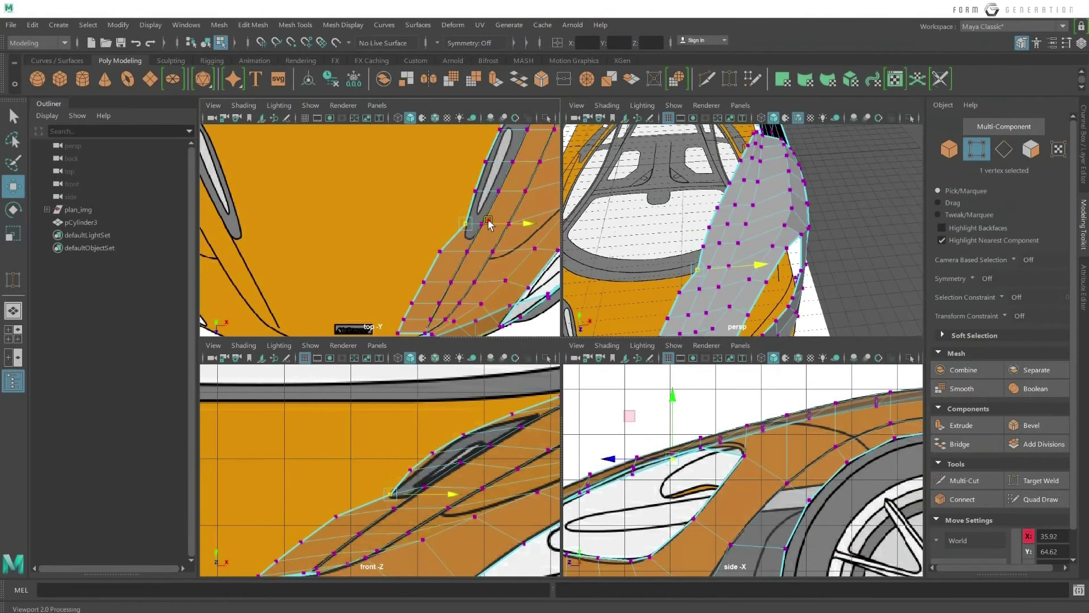
Slide the first two front-edge vertices along X onto the top-view blueprint line.
left_click(487, 221)
middle_click_drag(497, 204, 497, 244, "alt")
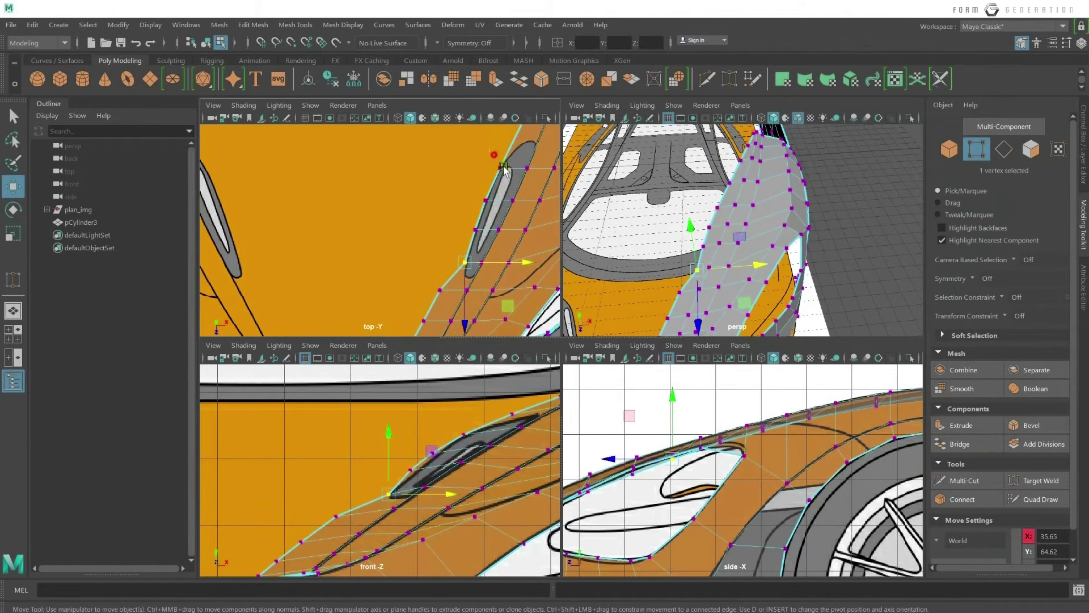
left_click(496, 169)
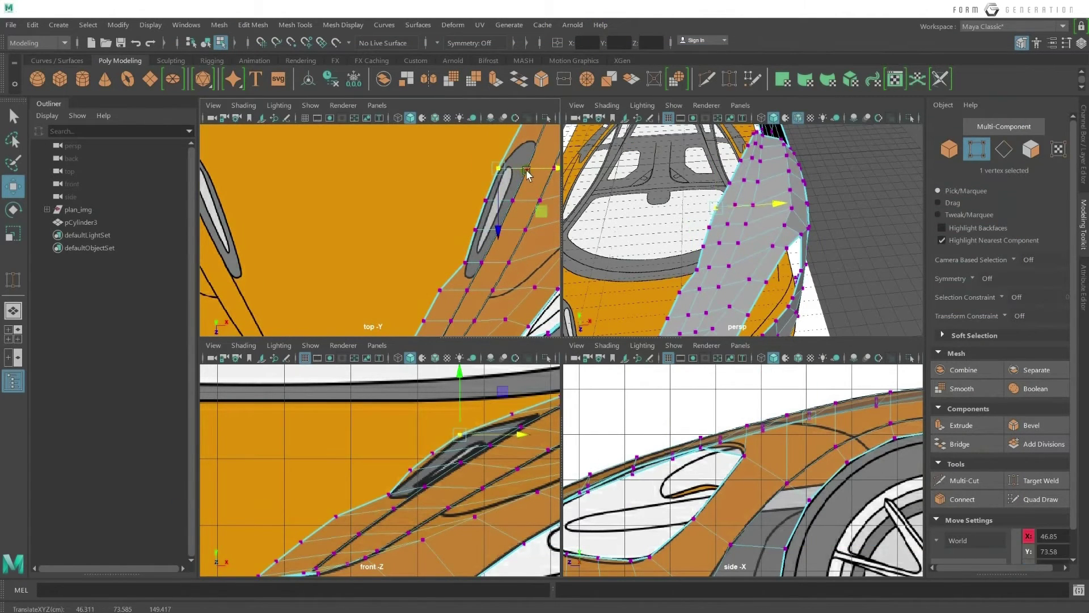
middle_click_drag(488, 307, 488, 210, "alt")
left_click(449, 196)
left_click_drag(499, 212, 510, 214)
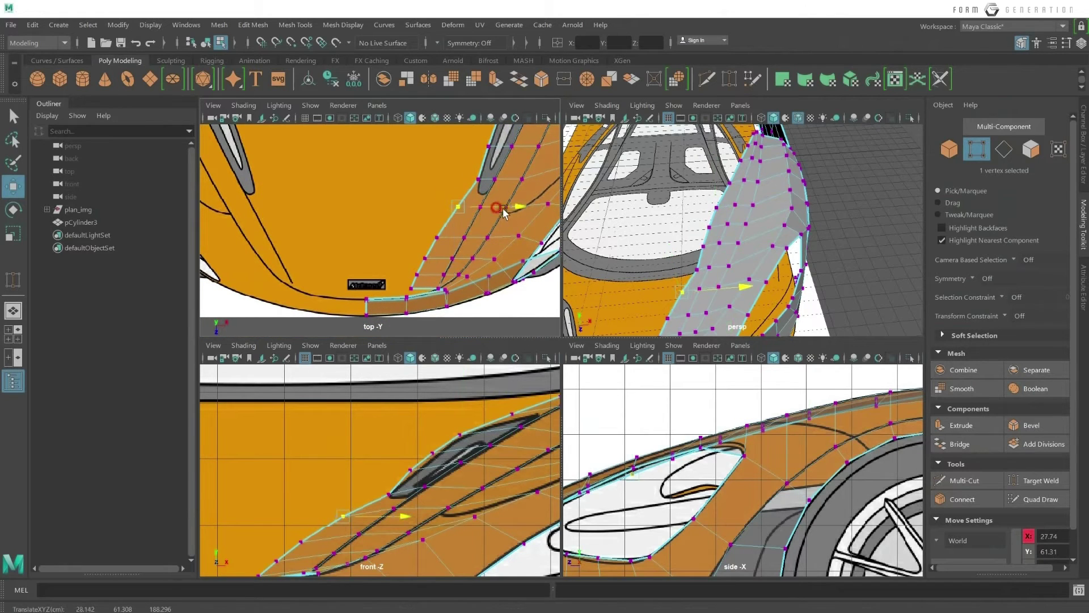
left_click(451, 237)
left_click_drag(491, 243, 495, 244)
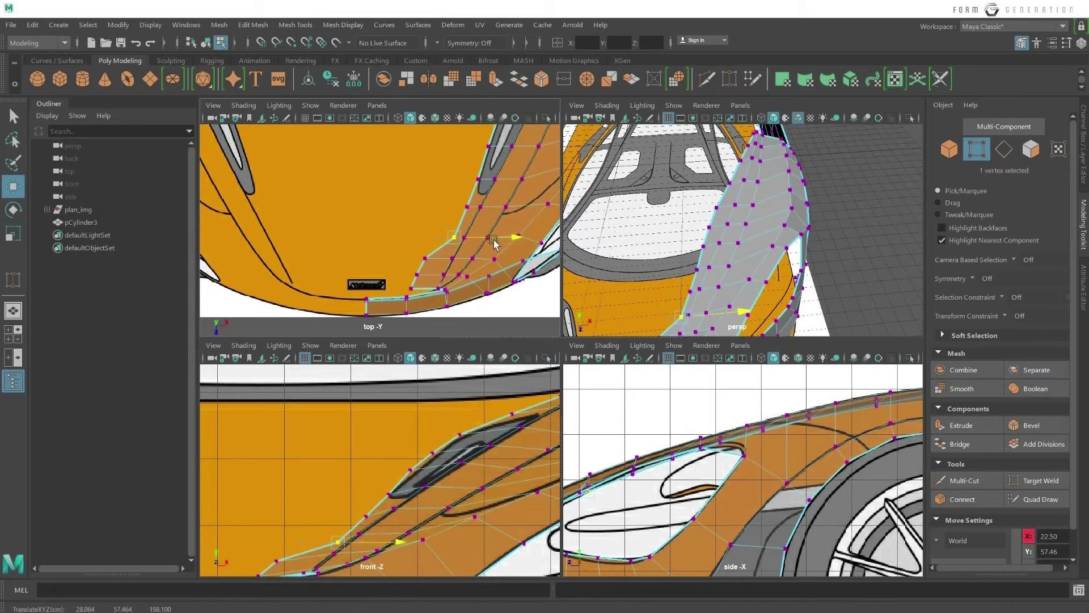
Slide the neighbouring front-edge vertices outward along X to fit the blueprint outline.
scroll(431, 284, "up", 2)
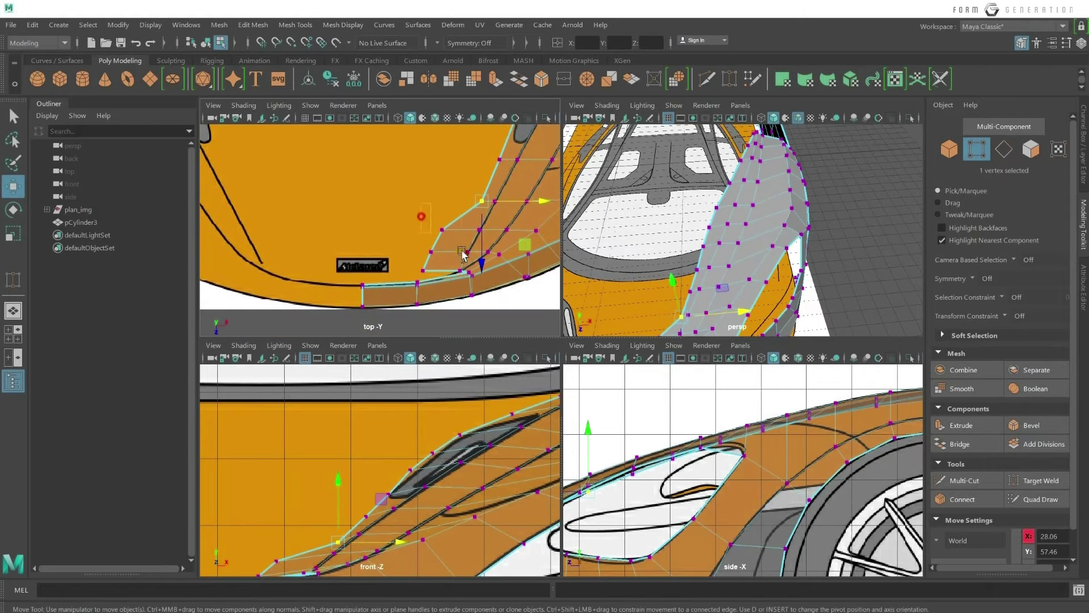
left_click(445, 218)
mouse_move(477, 230)
left_mouse_down()
mouse_move(506, 237)
mouse_move(499, 257)
left_mouse_up()
left_click(431, 251)
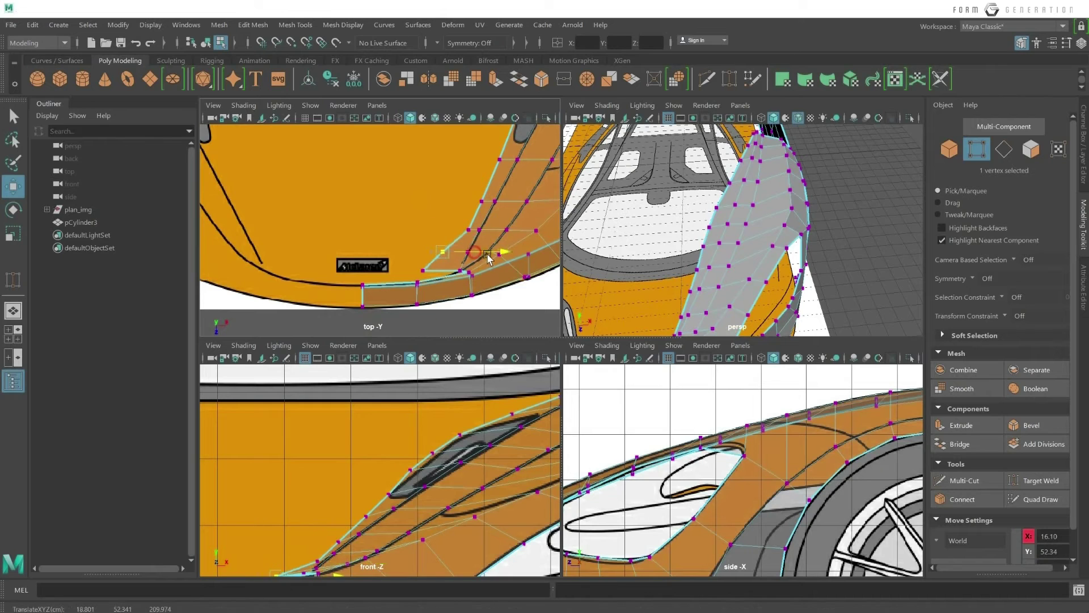
scroll(448, 269, "up", 3)
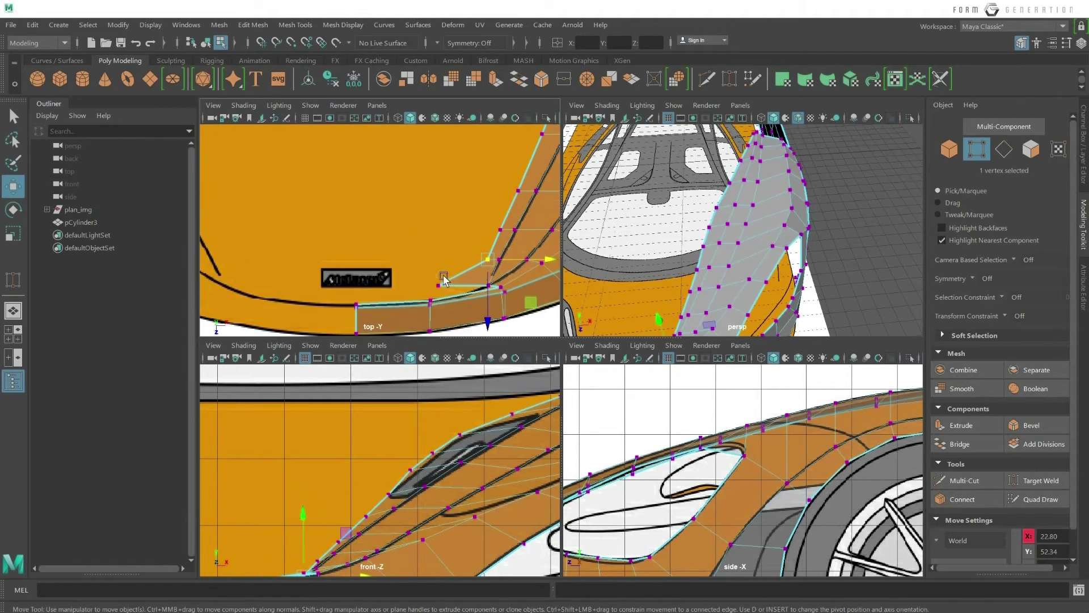
left_click(409, 268)
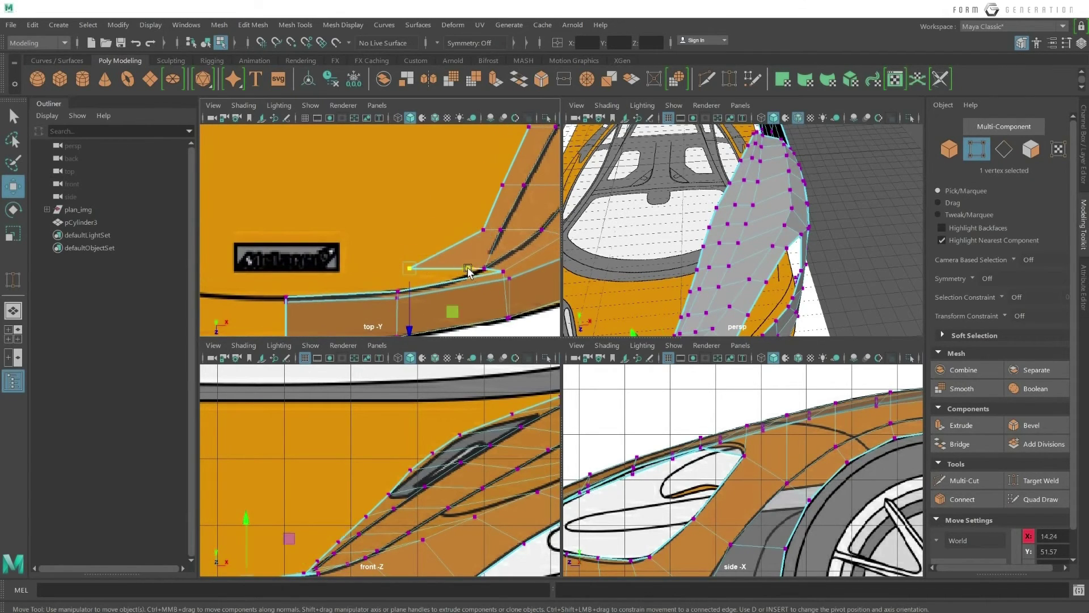
left_click_drag(468, 273, 521, 278)
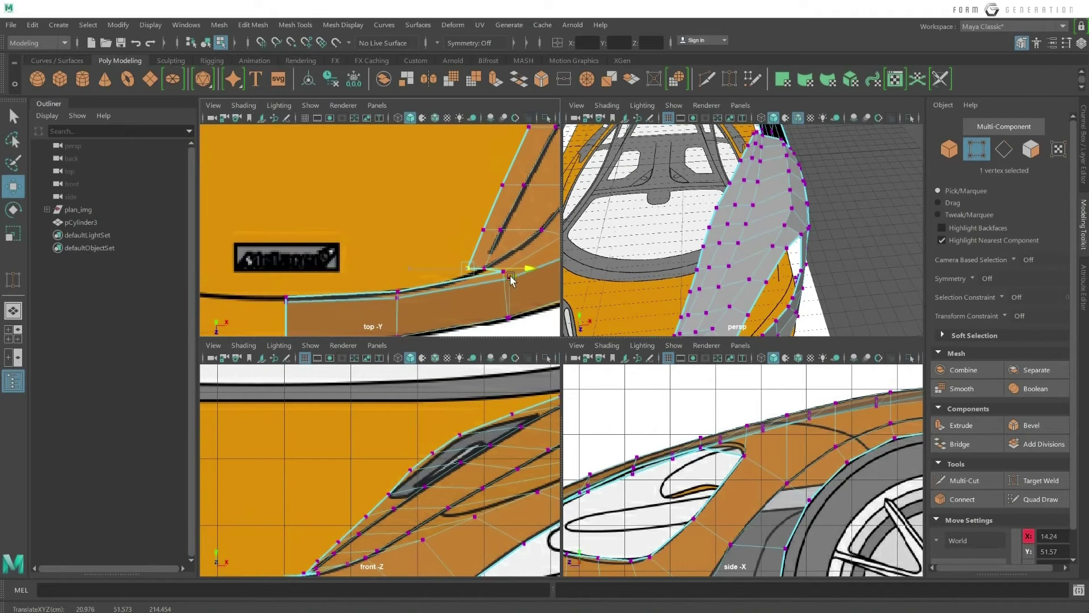
middle_click_drag(429, 473, 438, 463, "alt")
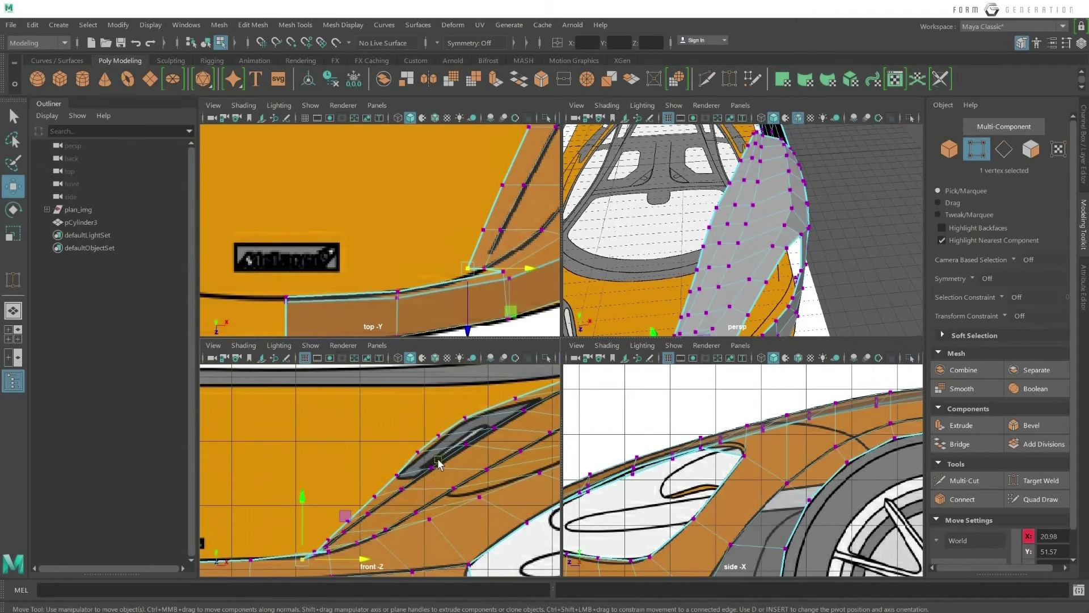
left_click_drag(506, 271, 511, 271)
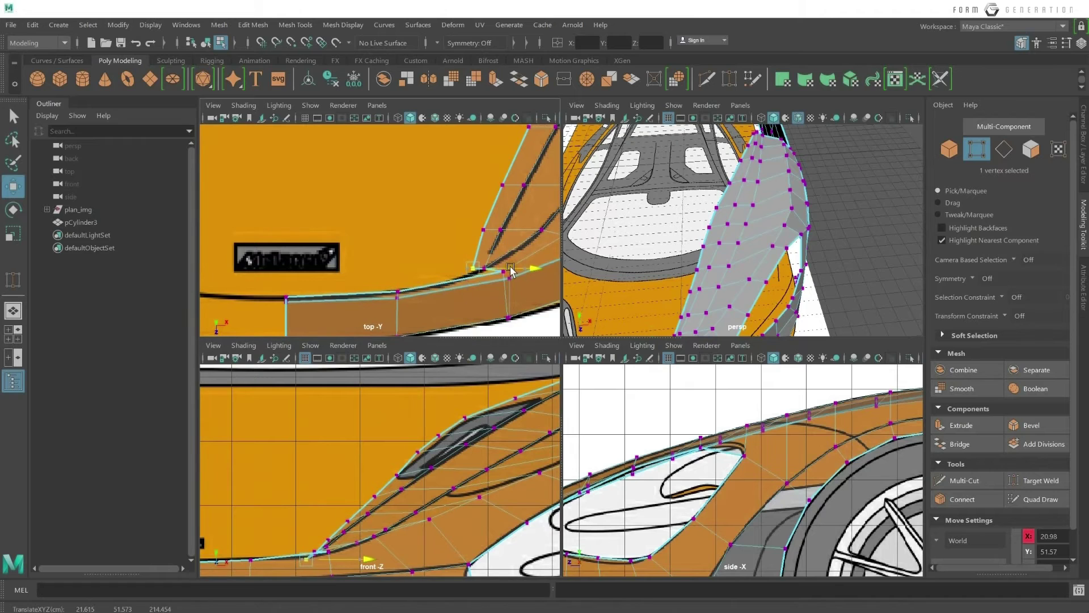
scroll(437, 409, "up", 3)
Move the vertices beside the vent edge onto the front blueprint outline.
scroll(437, 409, "up", 2)
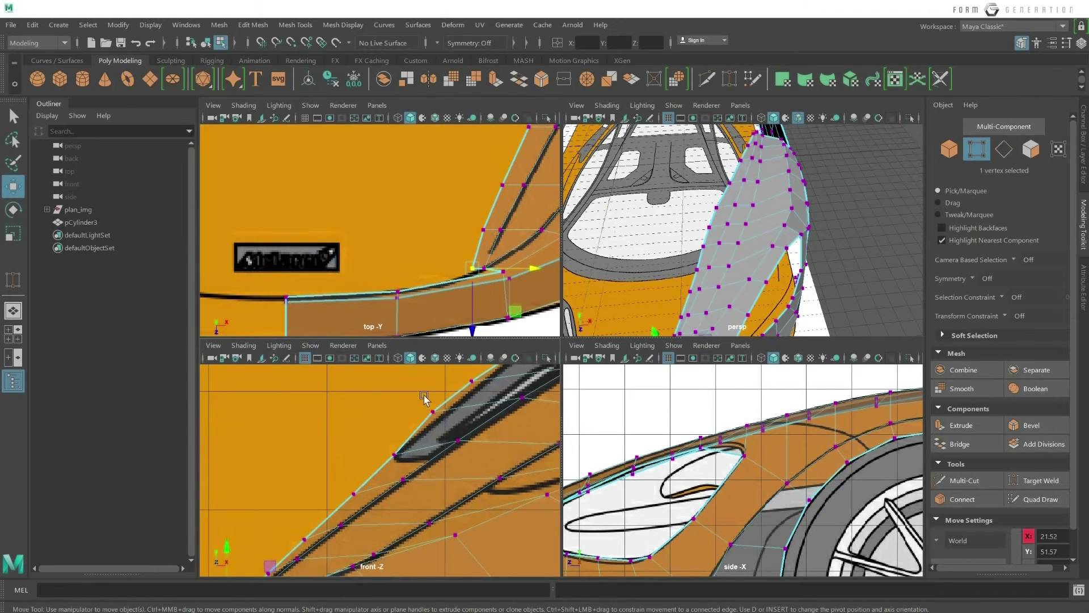
left_click(442, 400)
left_click_drag(437, 390, 437, 399)
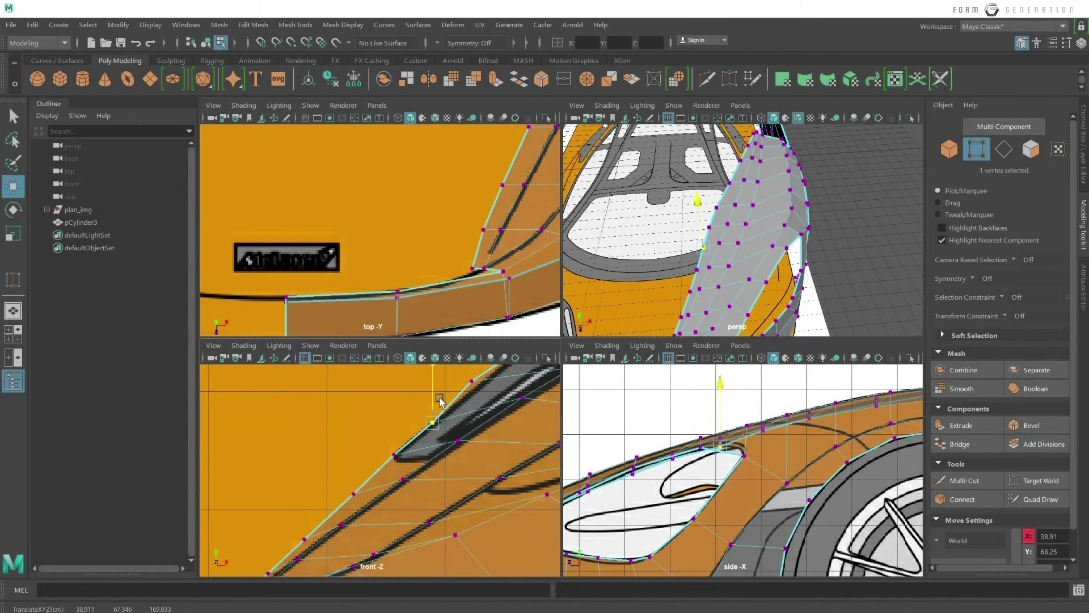
middle_click_drag(471, 388, 451, 426, "alt")
left_click_drag(451, 427, 480, 446)
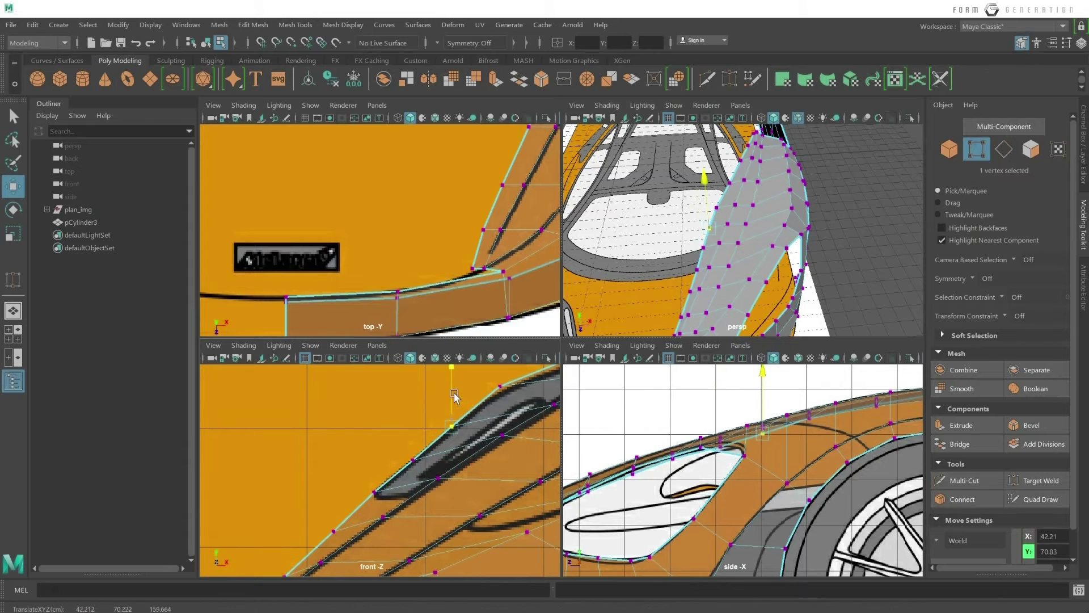
middle_click_drag(479, 447, 434, 486, "alt")
left_click(455, 433)
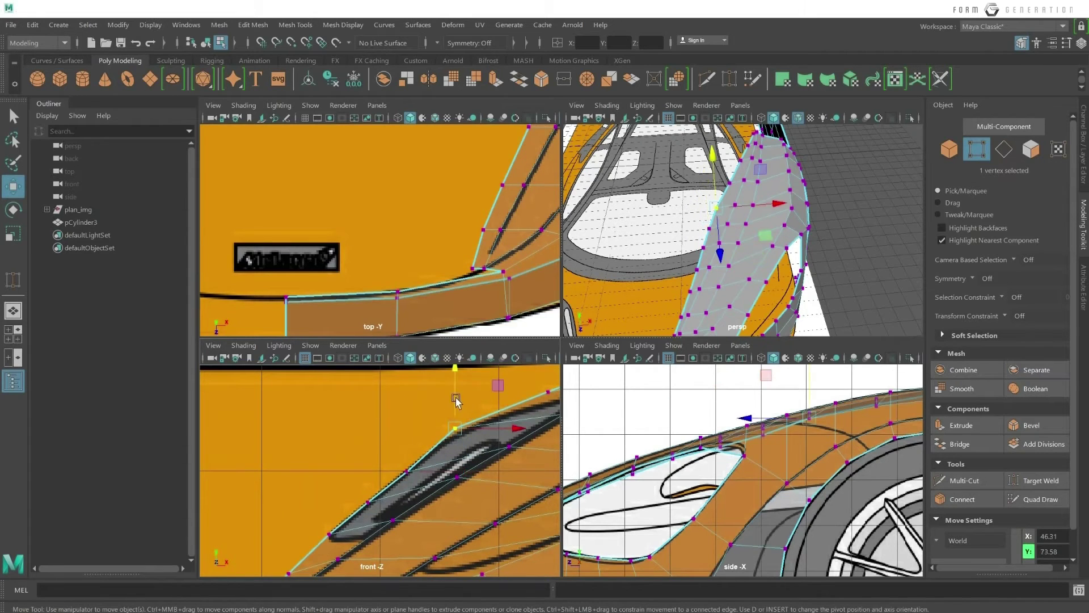
Raise the vertex at the vent's upper end onto the blueprint line.
middle_click_drag(461, 407, 402, 424, "alt")
left_click(501, 406)
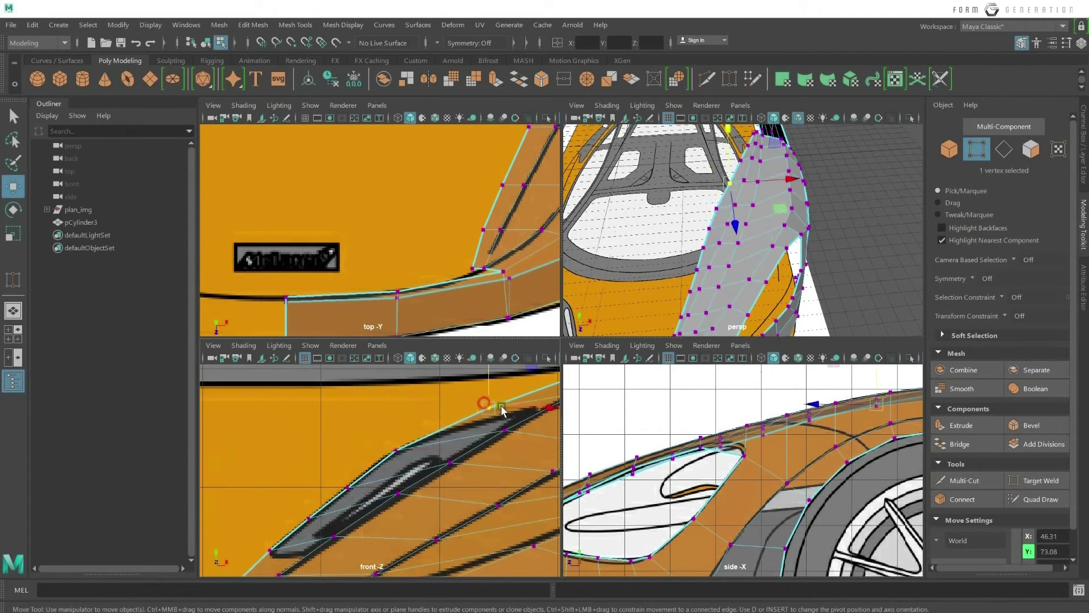
left_click_drag(493, 390, 494, 400)
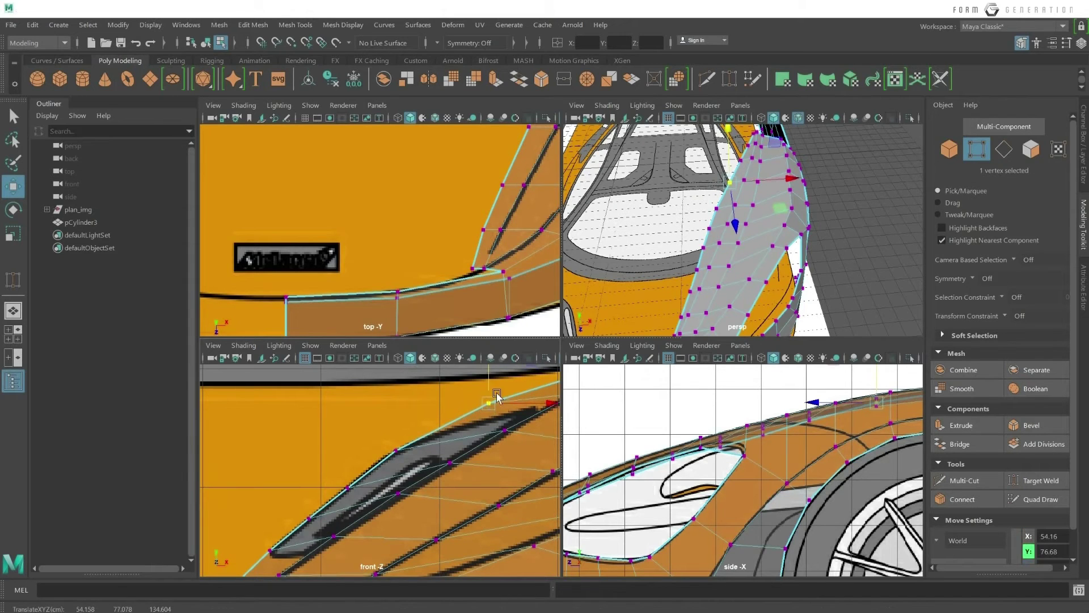
middle_click_drag(486, 391, 517, 417, "alt")
left_click_drag(502, 416, 504, 395)
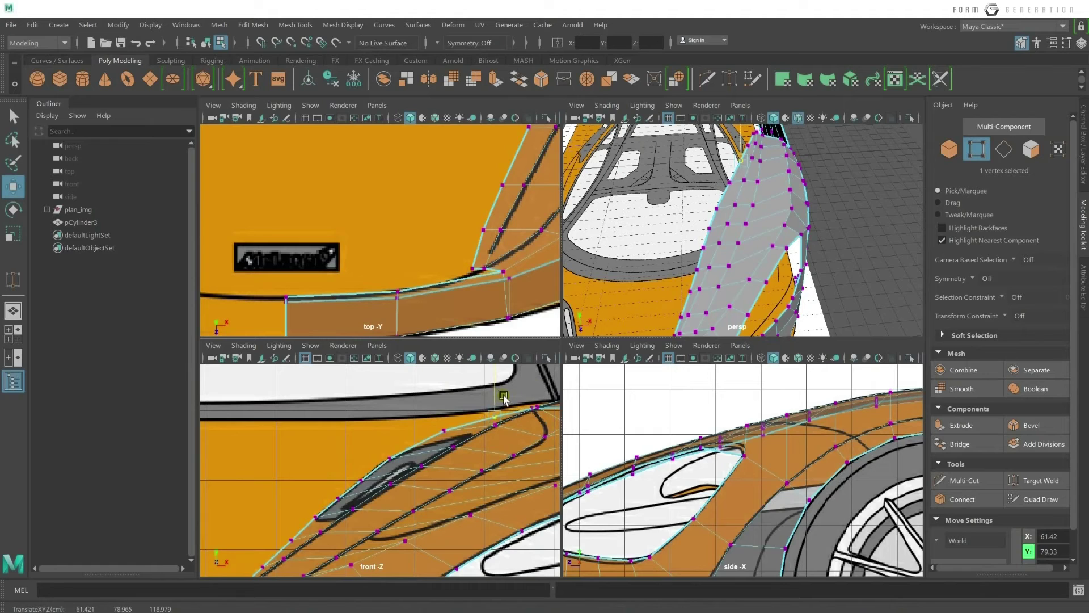
Nudge the vertices beside and below the vent up onto the vent outline.
left_click(389, 457)
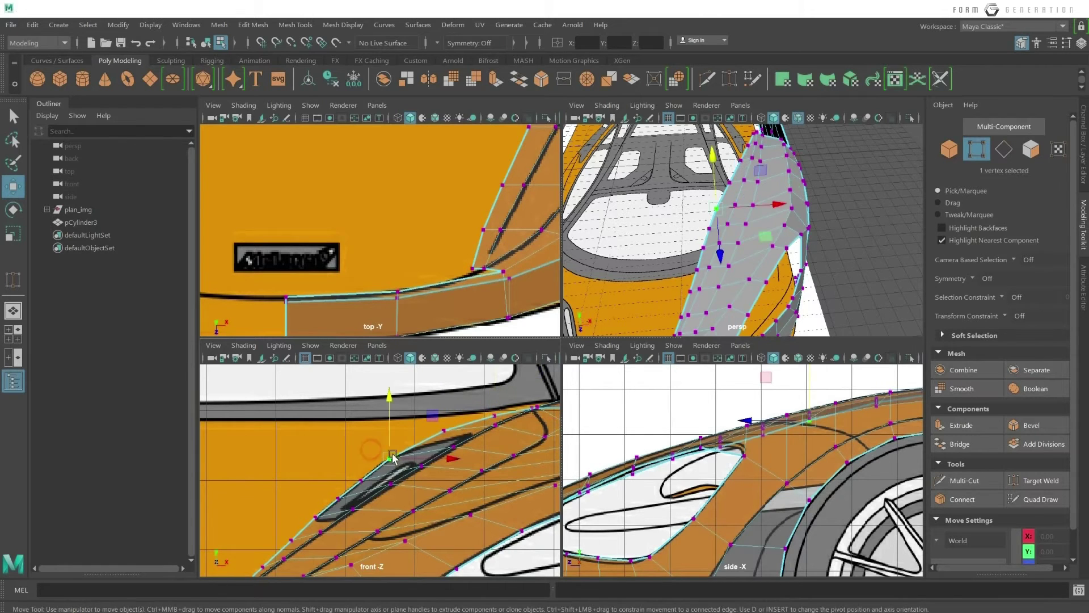
left_click_drag(392, 439, 428, 441)
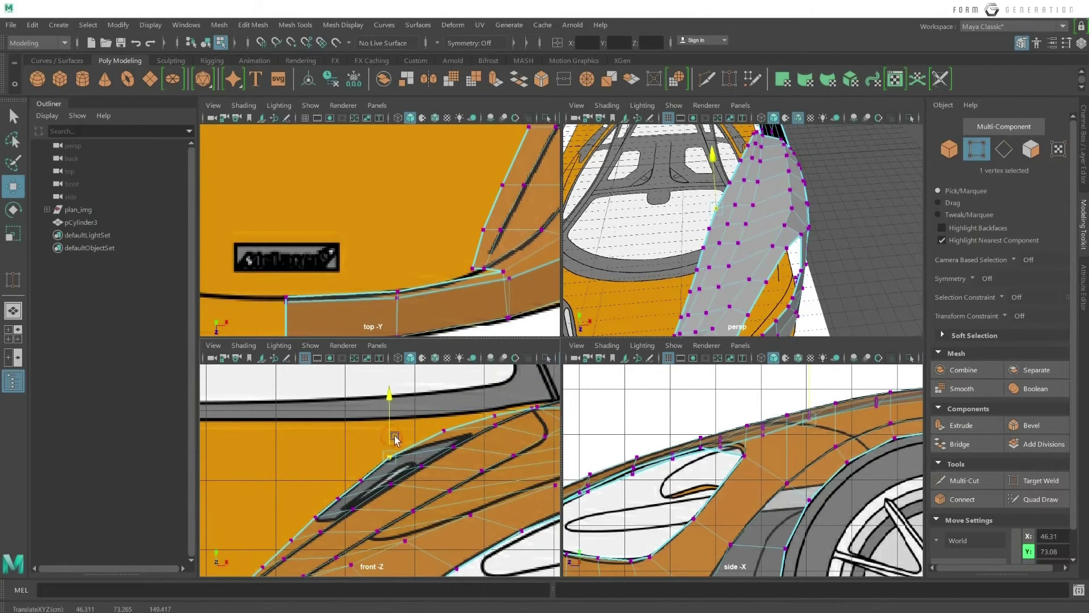
left_click(358, 481)
left_click_drag(360, 480, 362, 460)
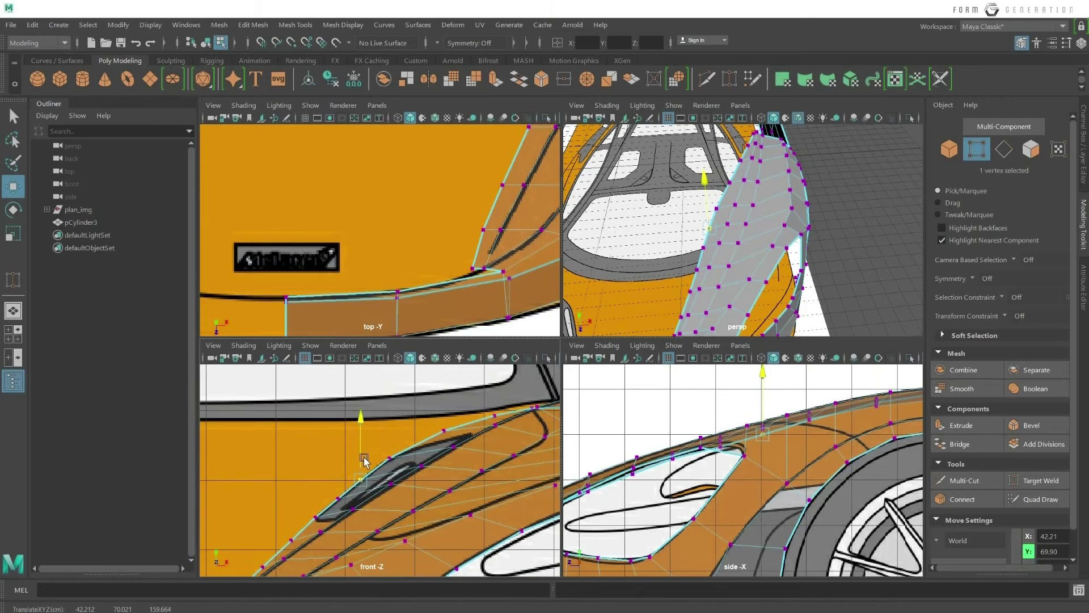
Shift the vent's lower-tip vertex up-right toward the outline, undoing an accidental deselection.
left_click(389, 457)
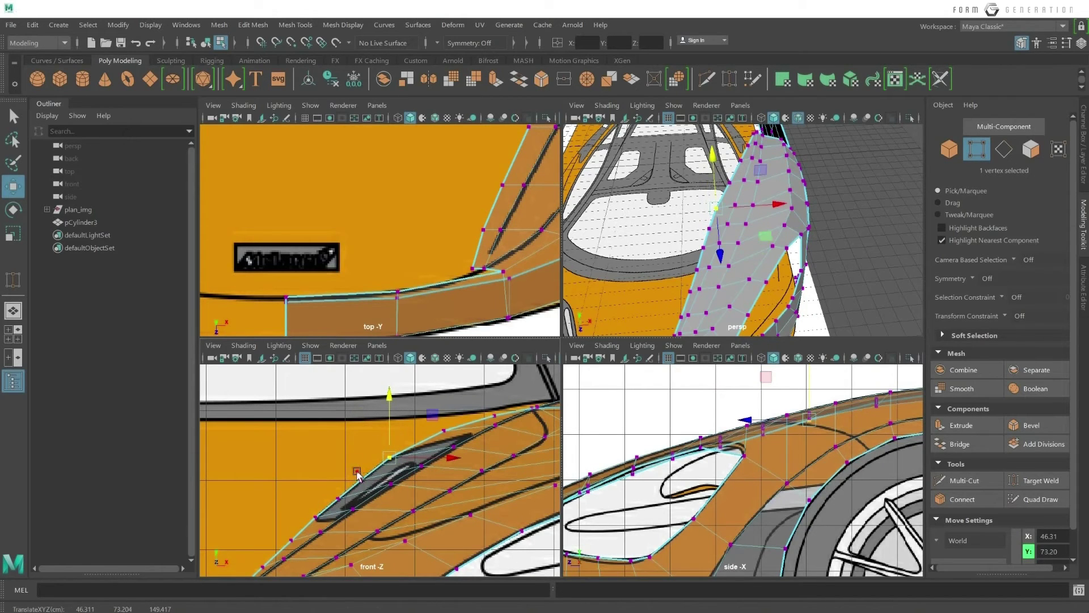
left_click(357, 472)
left_click(363, 455)
key("ctrl+z")
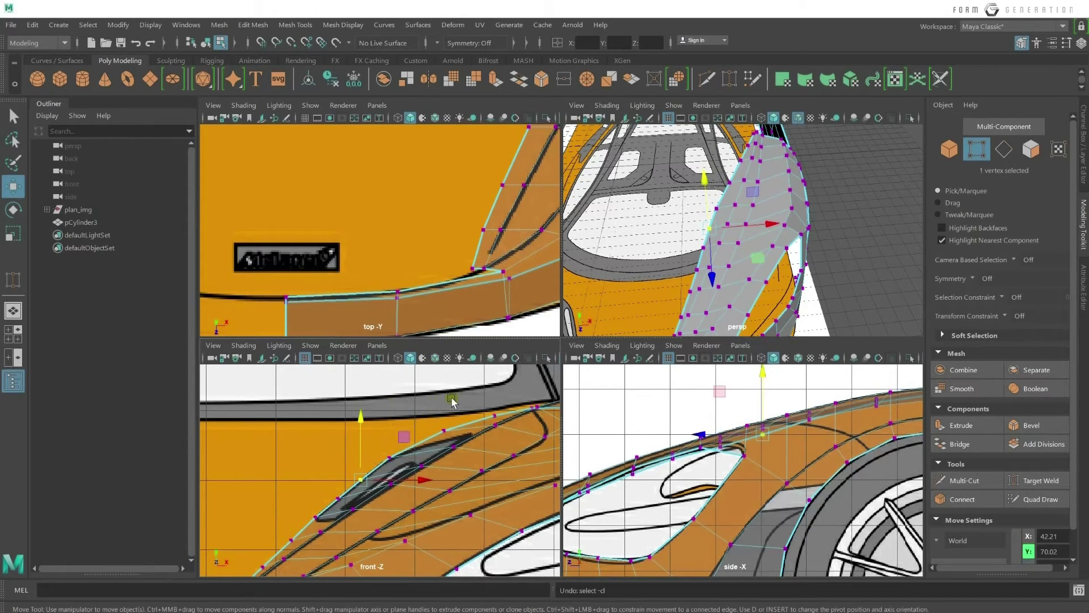
scroll(299, 472, "up", 4)
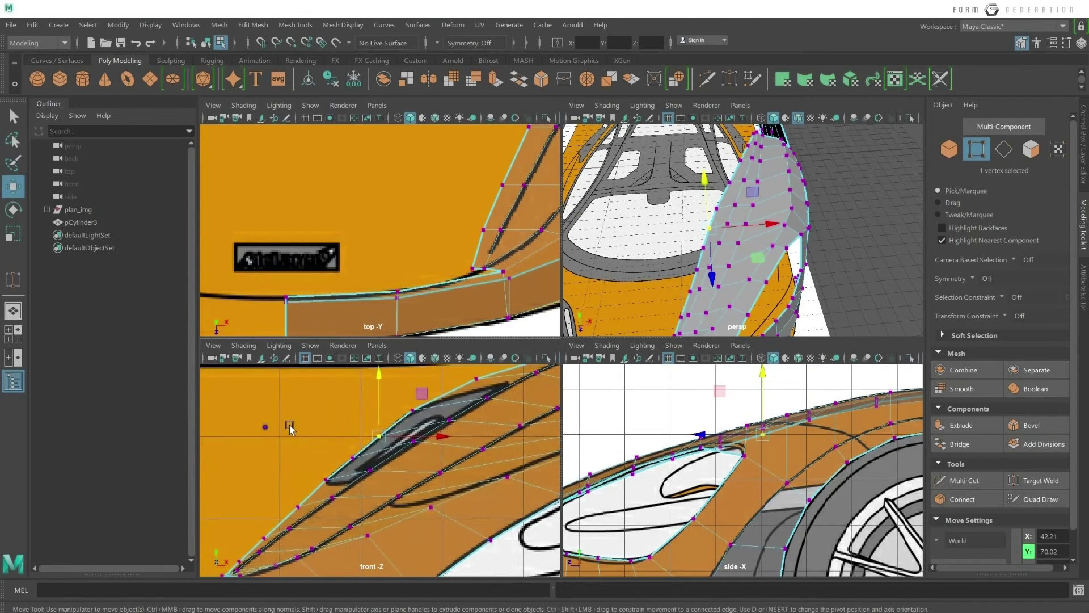
left_click(316, 459)
left_click(318, 484)
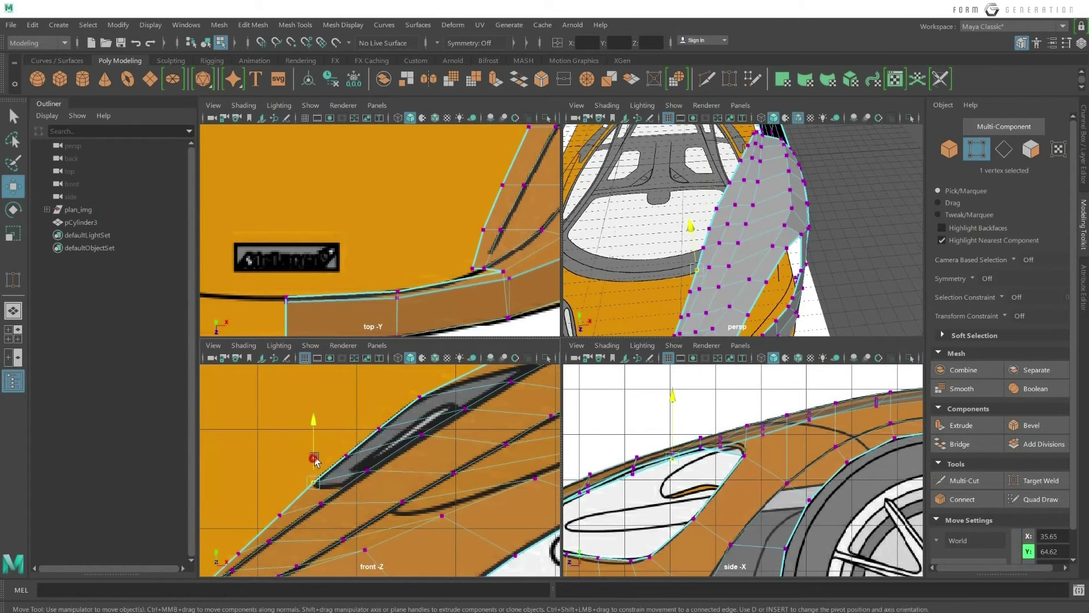
left_click(344, 435)
mouse_move(345, 435)
left_mouse_down()
mouse_move(353, 432)
mouse_move(318, 461)
mouse_move(375, 414)
mouse_move(437, 405)
mouse_move(419, 384)
left_mouse_up()
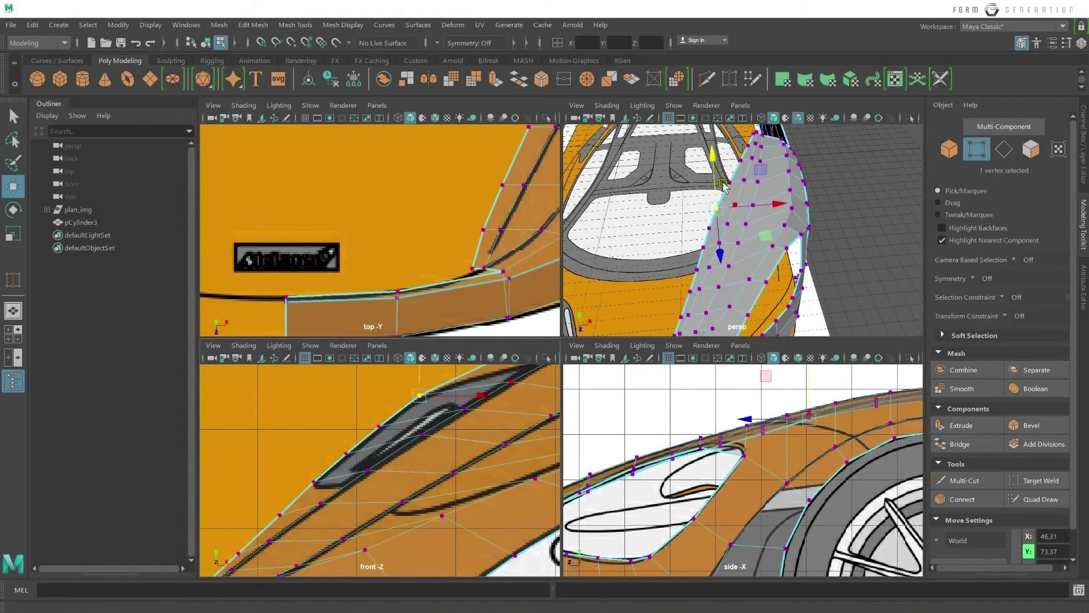
Frame a hood vertex in the top view and move it onto the blueprint line.
mouse_move(723, 186)
left_mouse_down("alt")
mouse_move(685, 222)
mouse_move(709, 187)
left_mouse_up("alt")
scroll(512, 180, "down", 3)
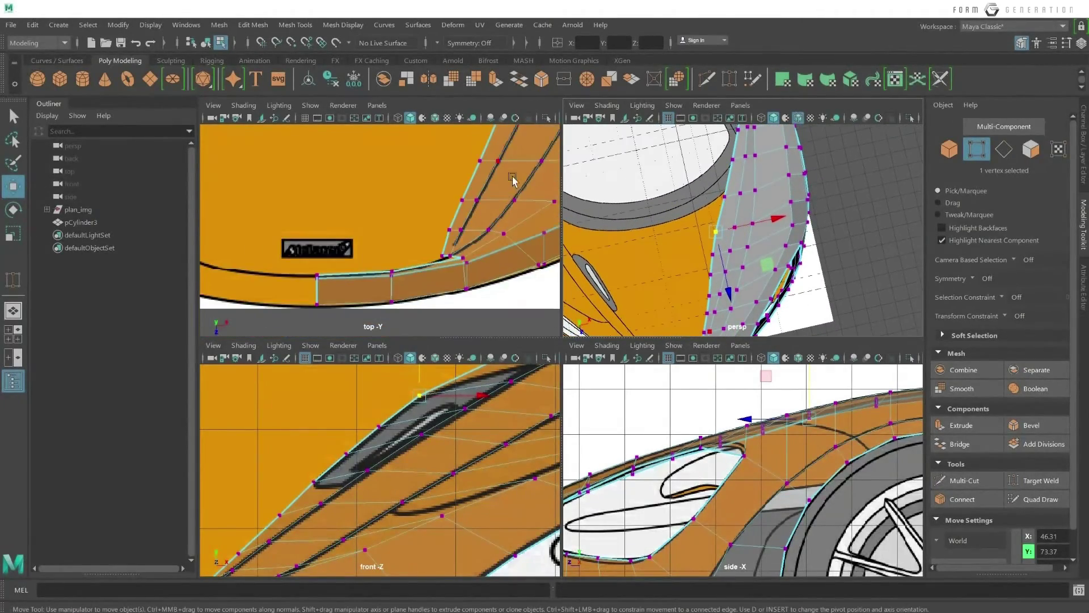
scroll(512, 181, "down", 2)
left_click(719, 196)
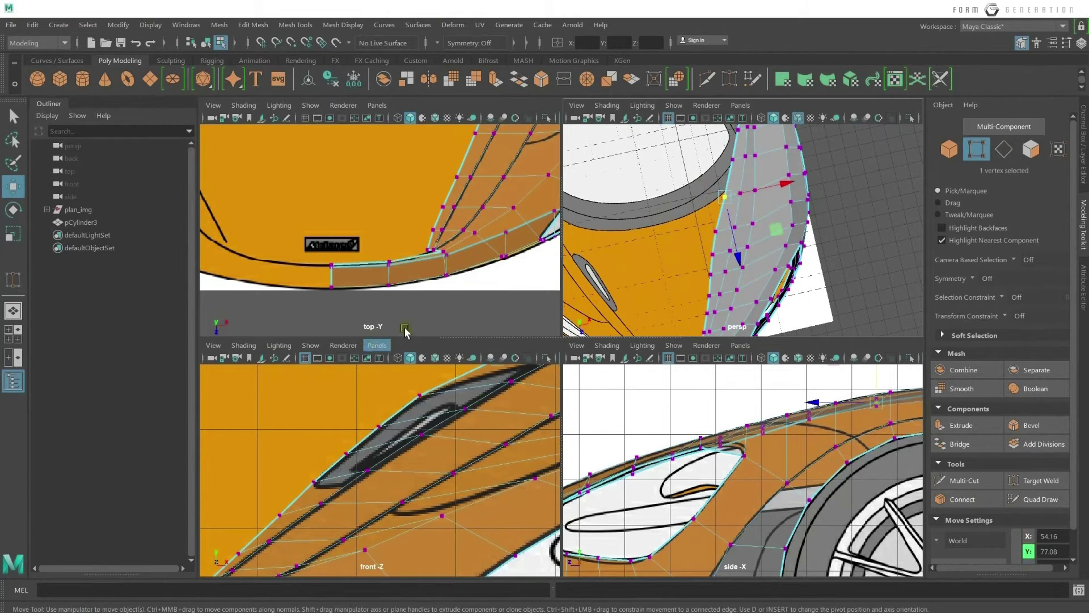
scroll(445, 265, "up", 3)
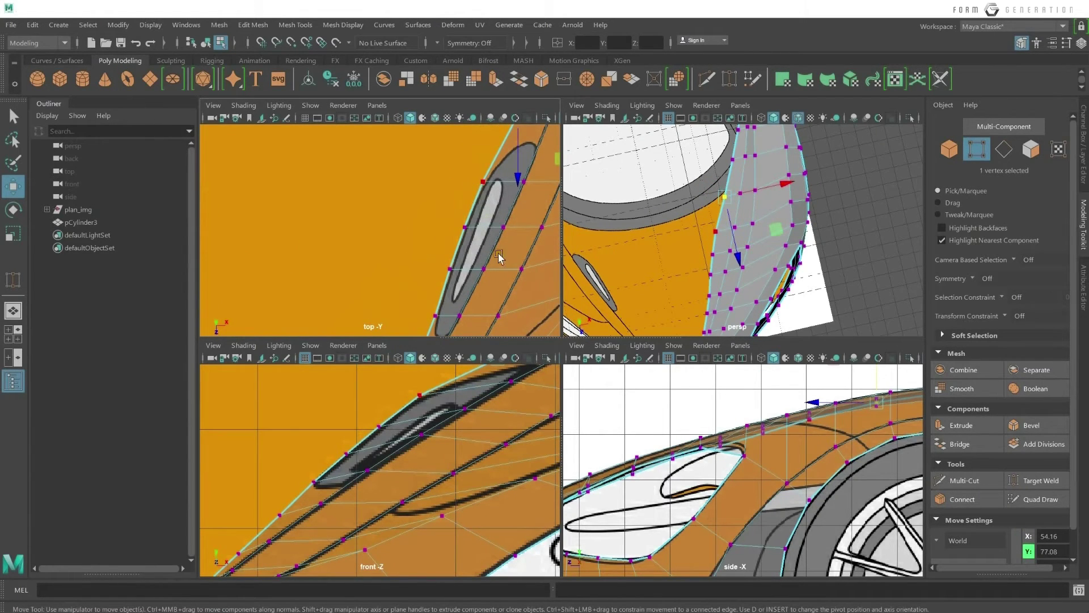
key("f")
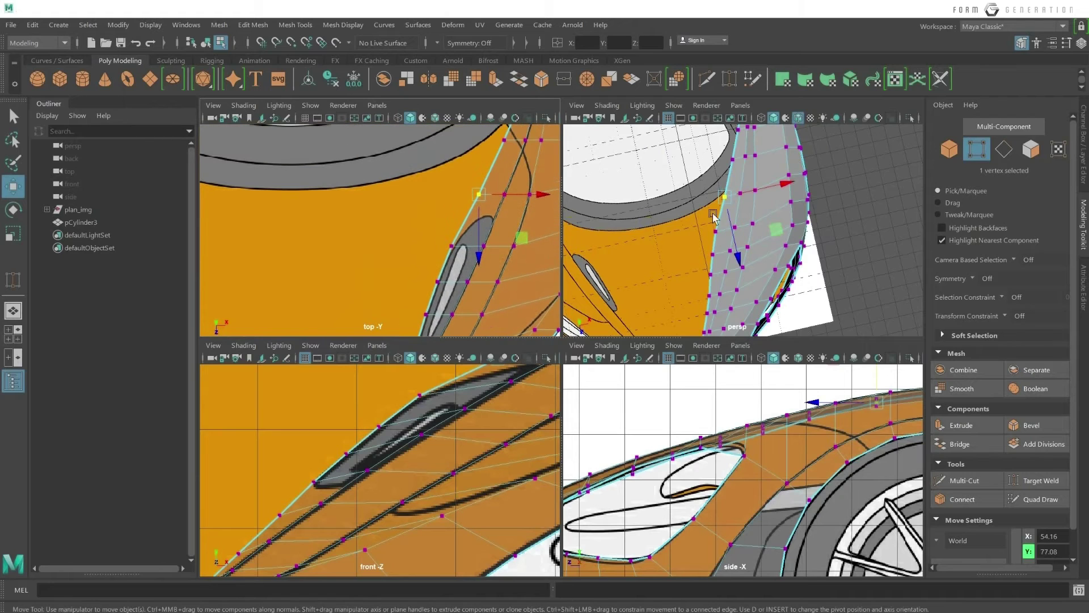
left_click_drag(753, 195, 721, 196)
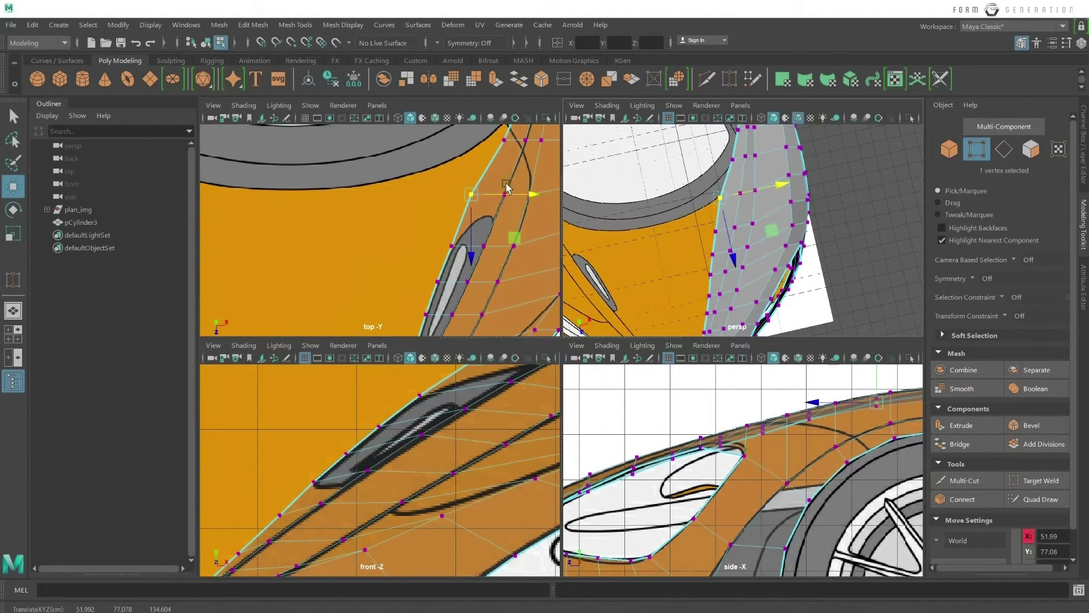
mouse_move(507, 189)
left_mouse_down()
mouse_move(525, 198)
mouse_move(497, 220)
left_mouse_up()
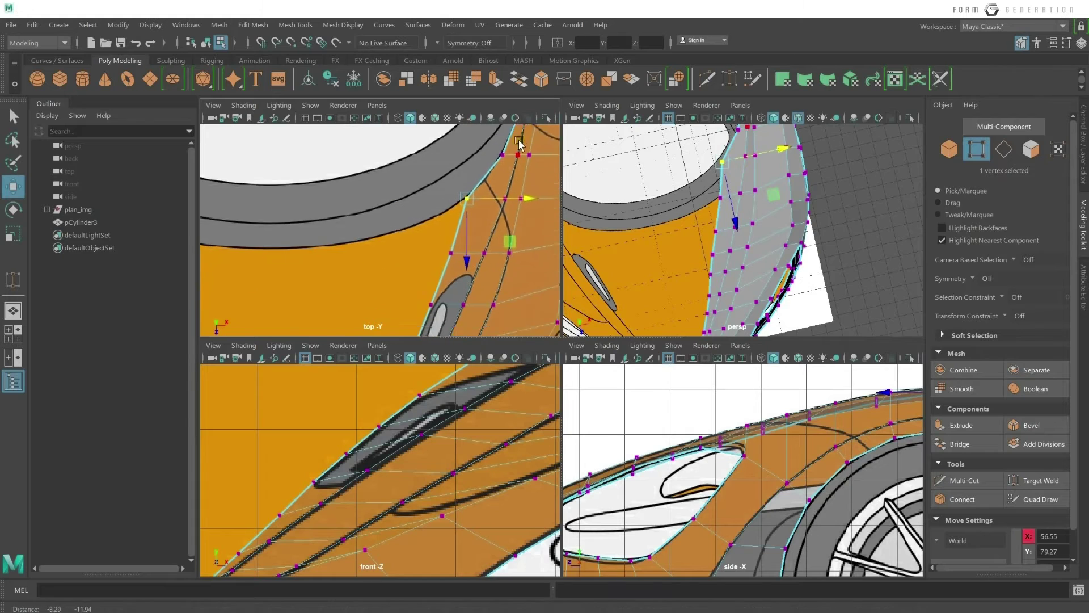
Adjust two vertices near the grey vent to follow its outline.
mouse_move(516, 196)
middle_mouse_down("alt")
mouse_move(523, 204)
mouse_move(395, 264)
mouse_move(431, 233)
middle_mouse_up("alt")
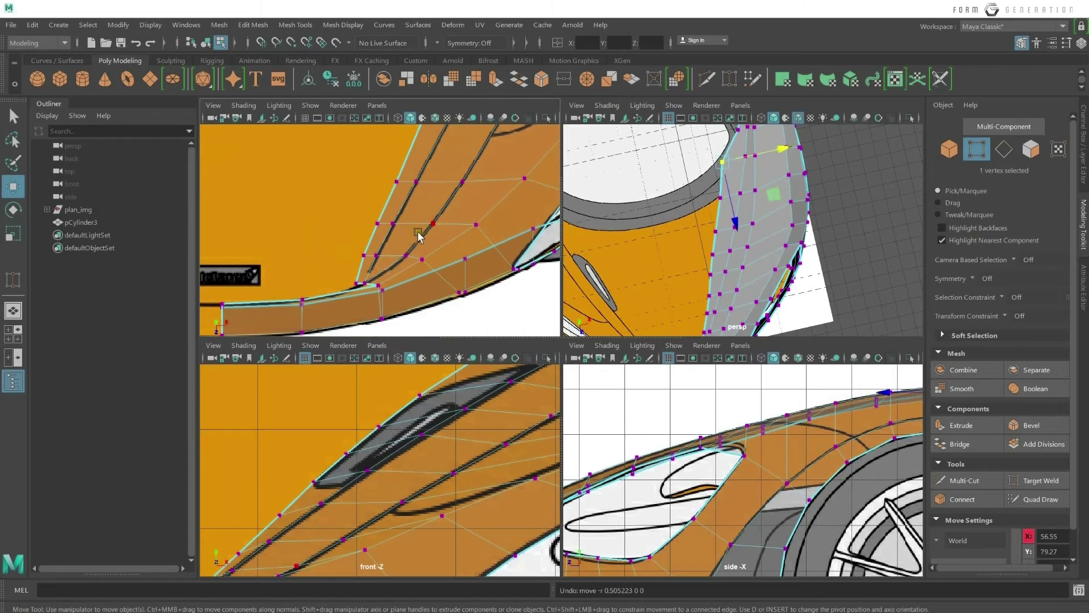
mouse_move(431, 233)
middle_mouse_down("alt")
mouse_move(732, 222)
mouse_move(752, 156)
middle_mouse_up("alt")
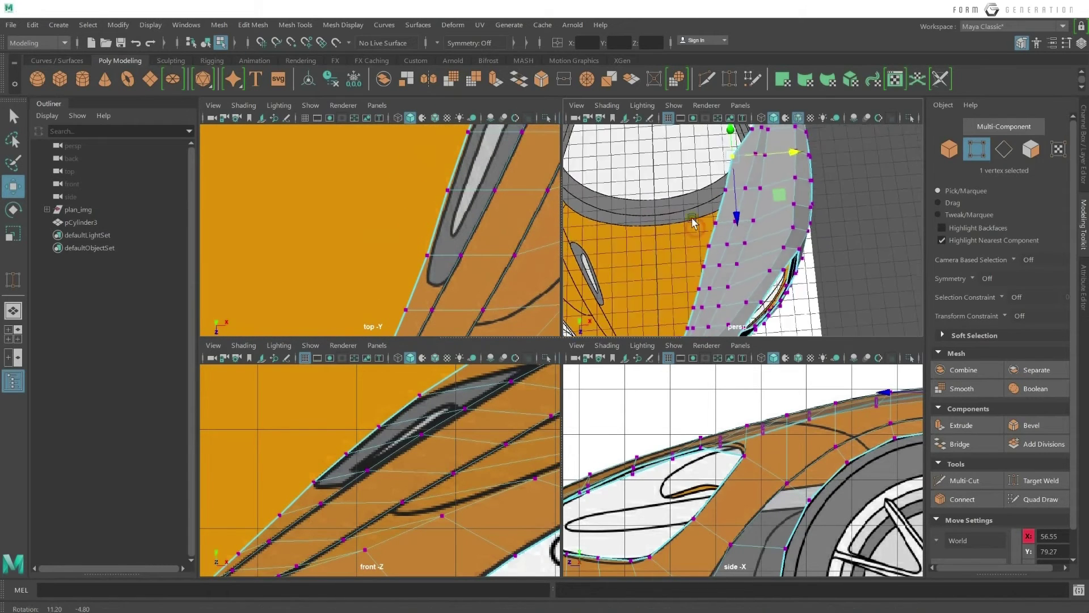
scroll(441, 185, "up", 3)
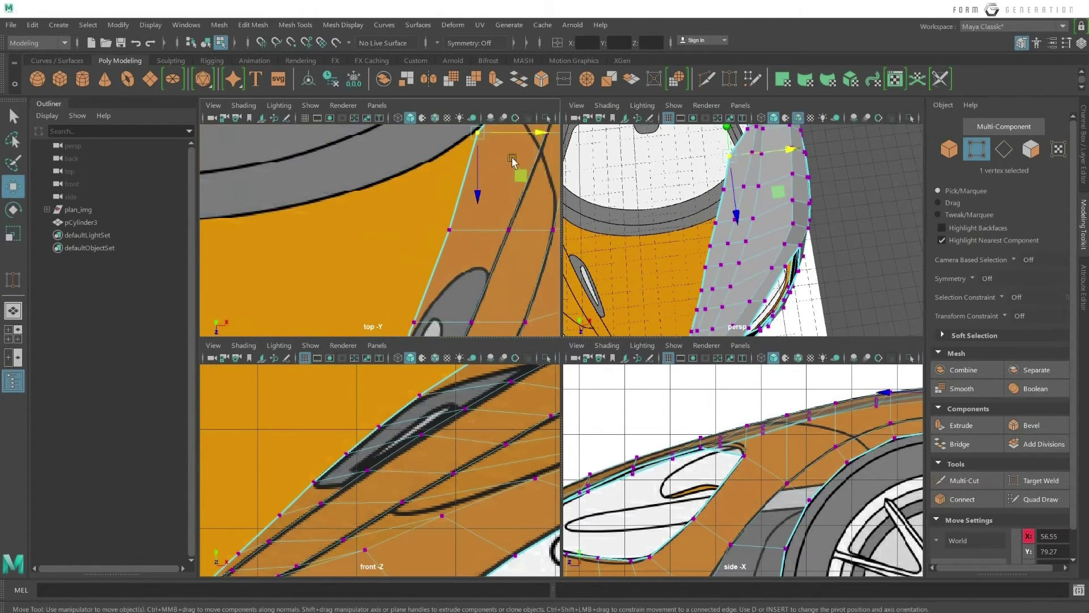
left_click_drag(518, 137, 520, 138)
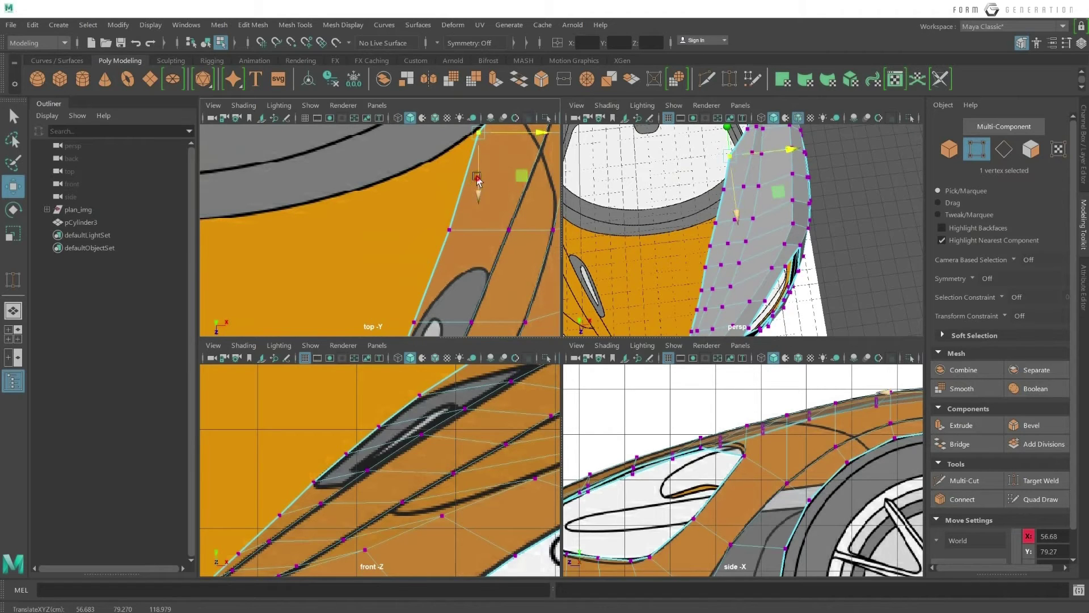
left_click(477, 177)
left_click_drag(476, 177, 481, 232)
Move the panel's front-edge nose vertices down-left and along X to match the blueprint.
left_click_drag(519, 273, 521, 267, "alt")
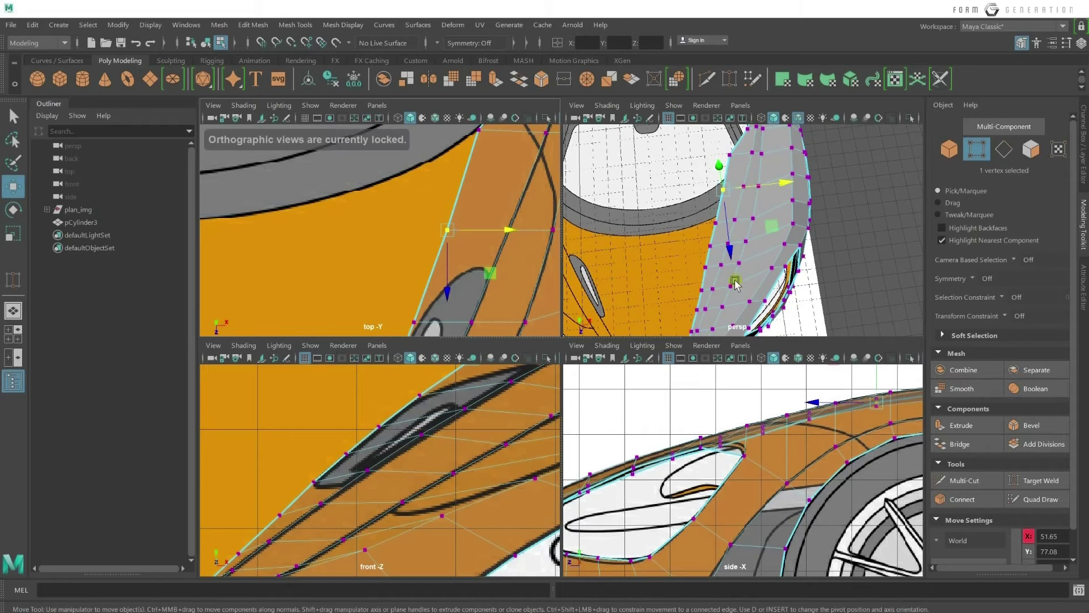
left_click_drag(685, 270, 716, 211, "alt")
left_click(690, 202)
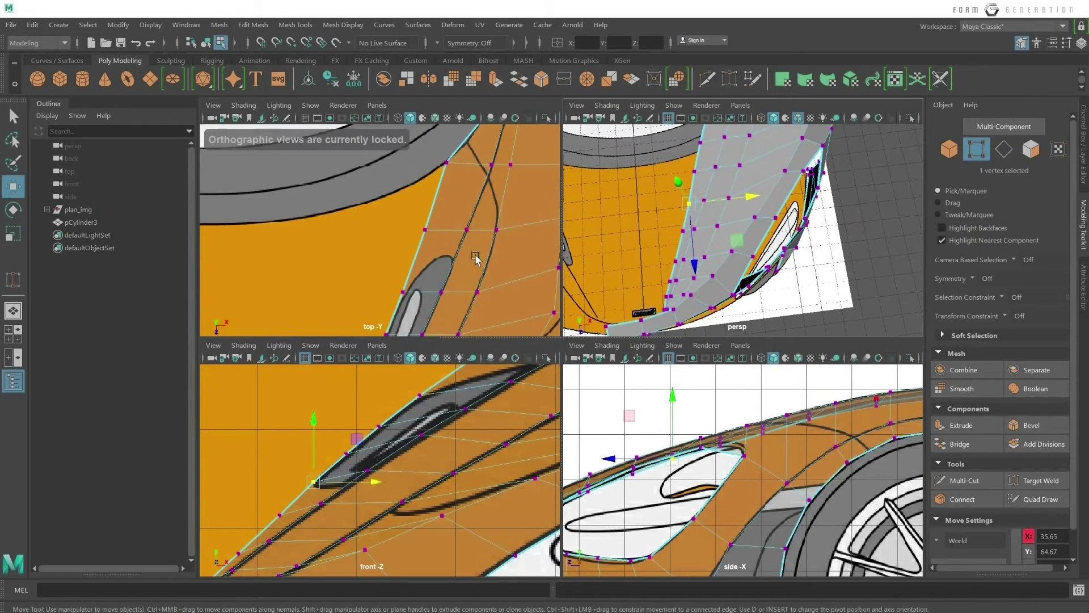
middle_click_drag(454, 329, 487, 221, "alt")
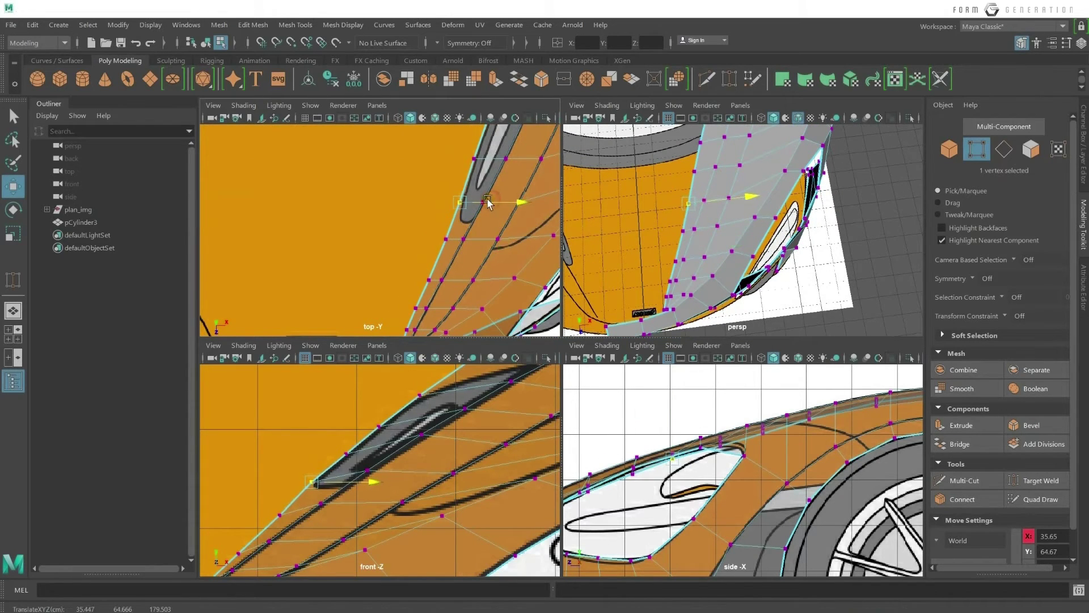
left_click_drag(491, 206, 474, 242)
mouse_move(473, 242)
middle_mouse_down()
mouse_move(438, 273)
mouse_move(476, 274)
middle_mouse_up()
Recentre the top view on the nose and switch to edge selection.
scroll(448, 270, "up", 3)
scroll(475, 261, "up", 2)
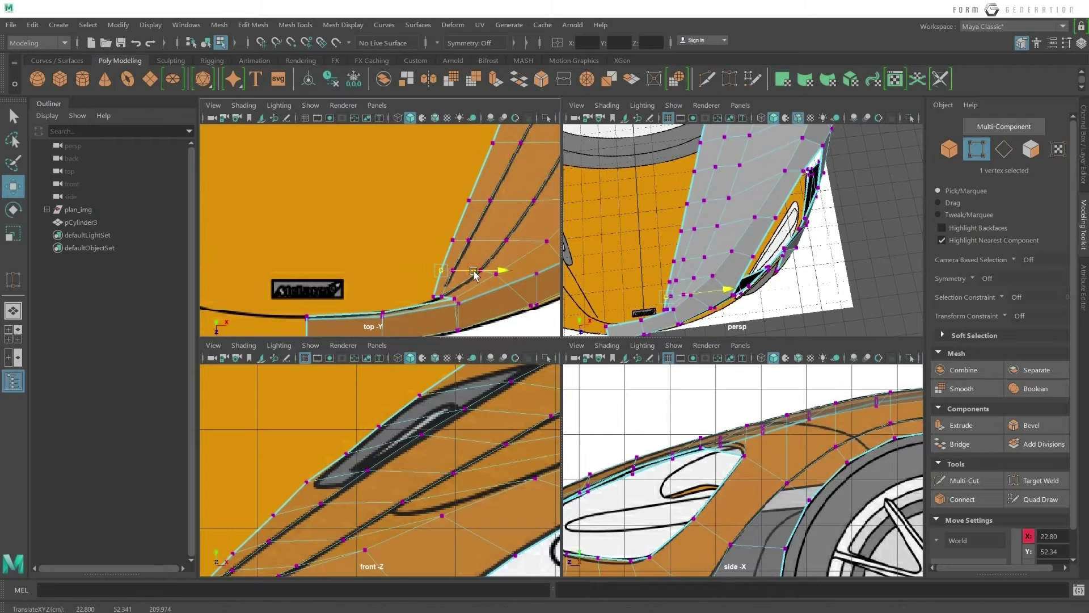
scroll(475, 274, "down", 3)
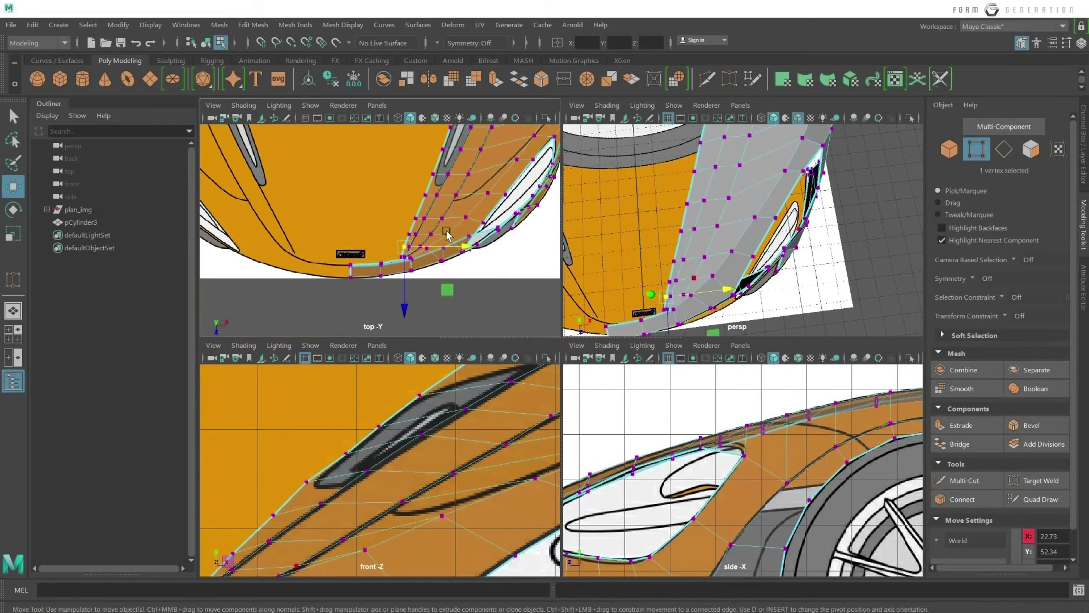
middle_click_drag(410, 205, 421, 265, "alt")
middle_click_drag(438, 158, 440, 180, "alt")
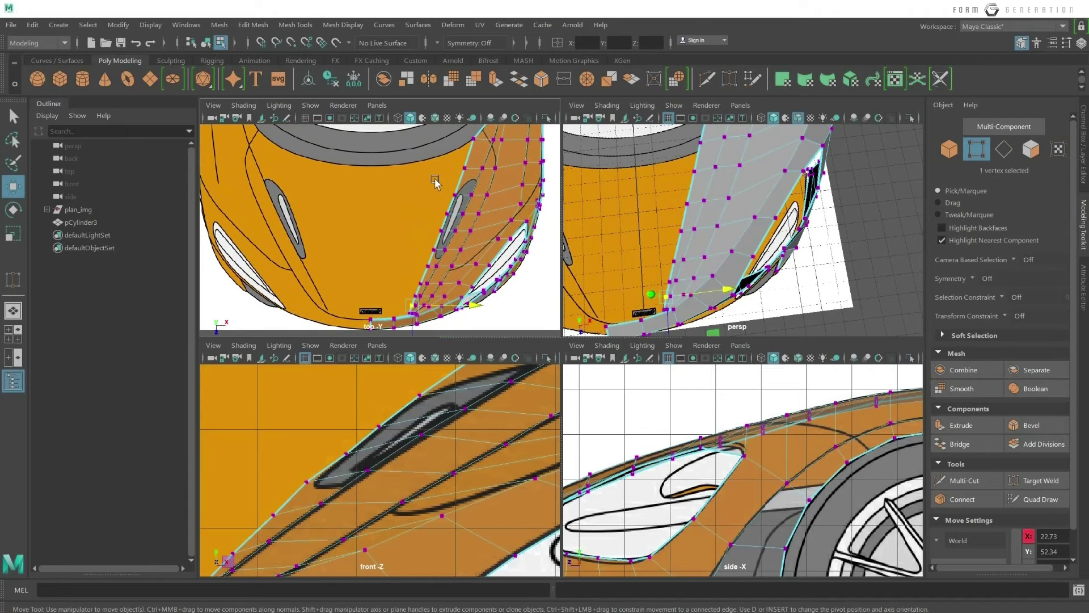
right_click_drag(441, 181, 494, 163)
Extrude the inner border edge loop and set its Move X to 0 on the centerline.
left_click(469, 154)
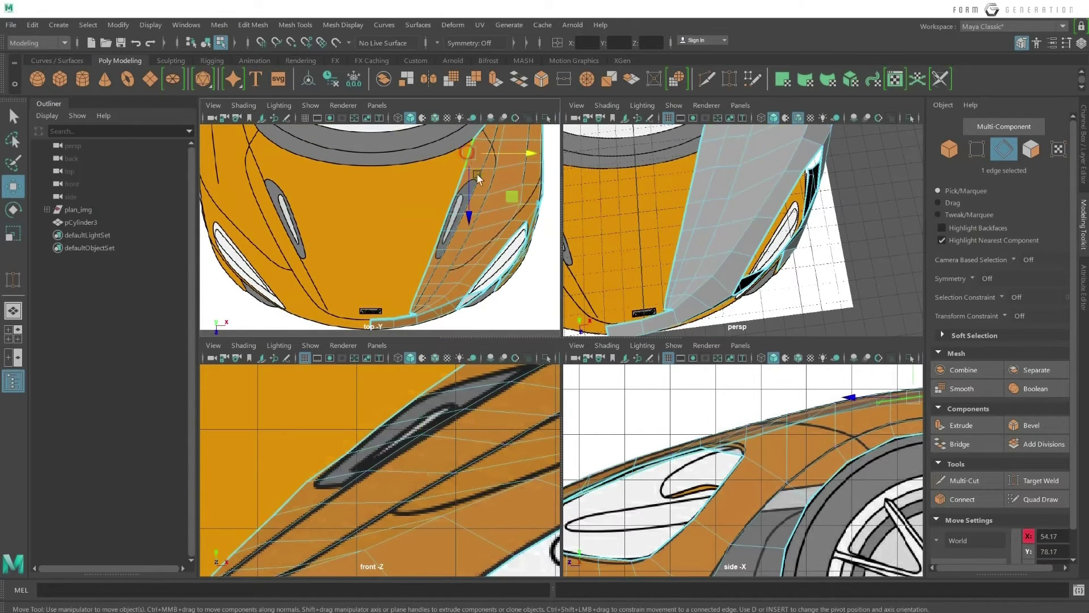
right_click_drag(408, 311, 428, 321, "alt")
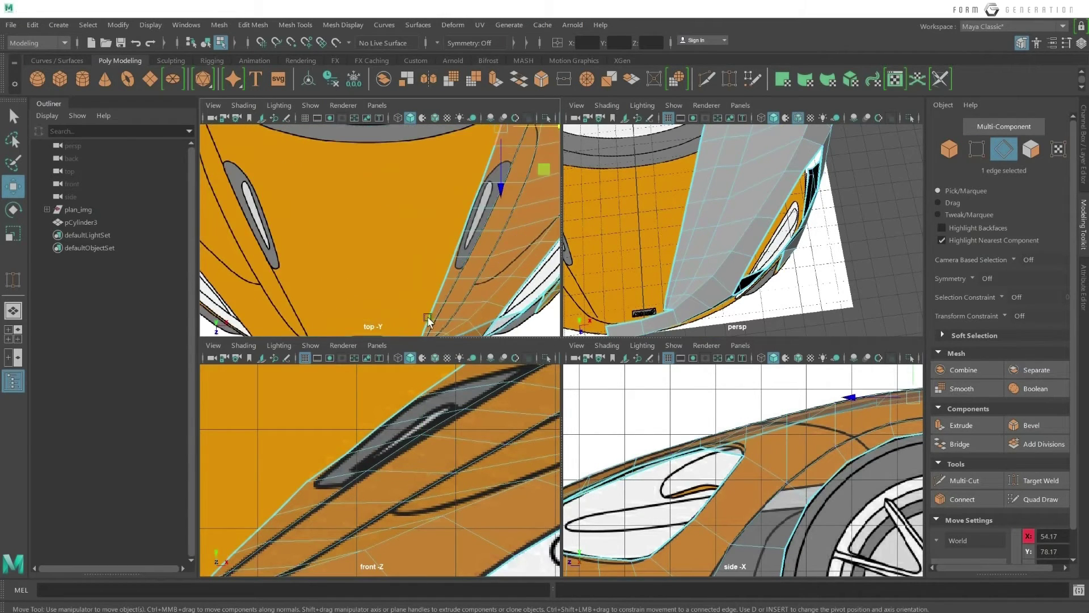
scroll(440, 284, "down", 3)
double_click(442, 290)
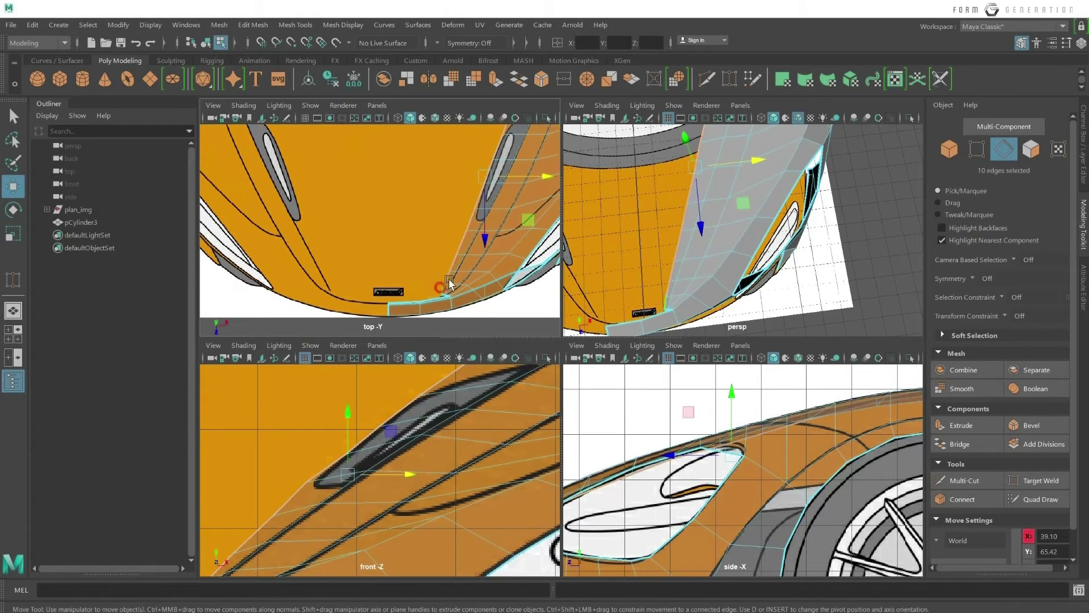
scroll(498, 196, "down", 2)
scroll(488, 196, "down", 1)
left_click_drag(489, 228, 426, 229, "shift")
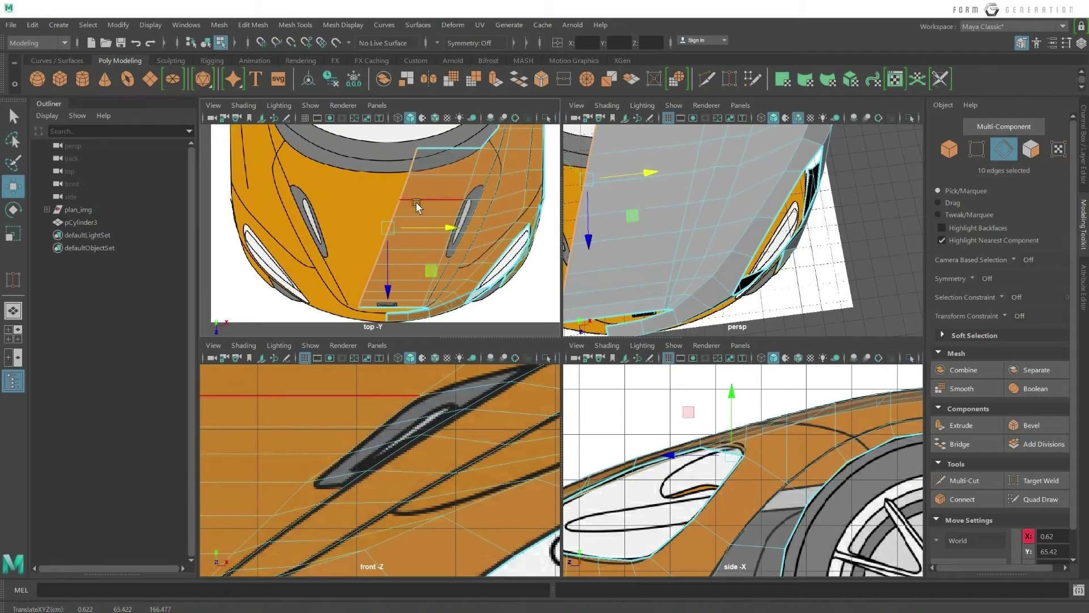
type("0")
key("Return")
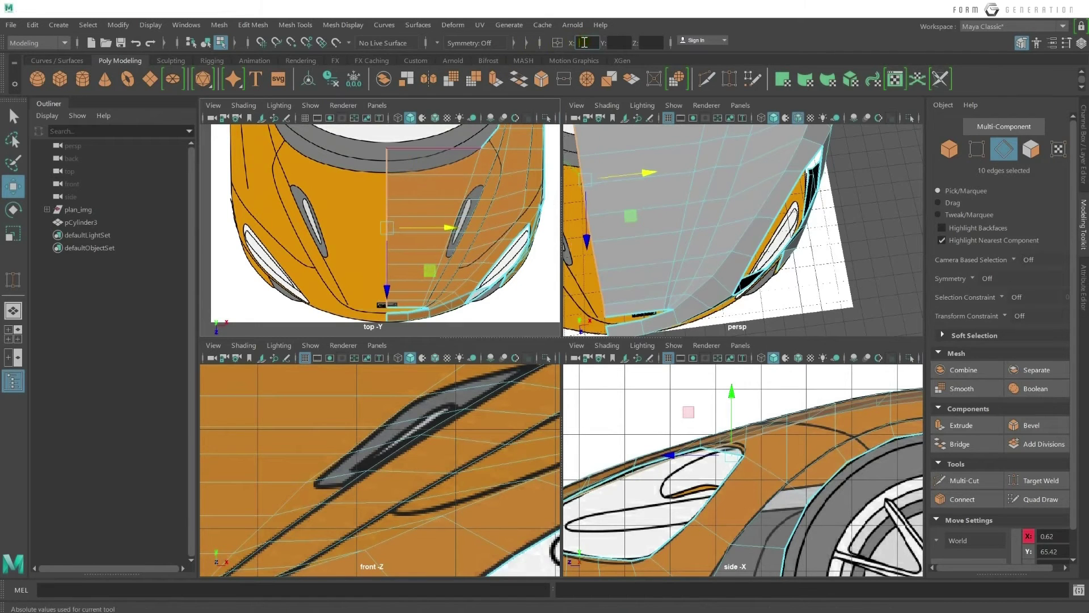
Return to vertex editing and activate the Multi-Cut tool on the panel.
scroll(422, 221, "down", 2)
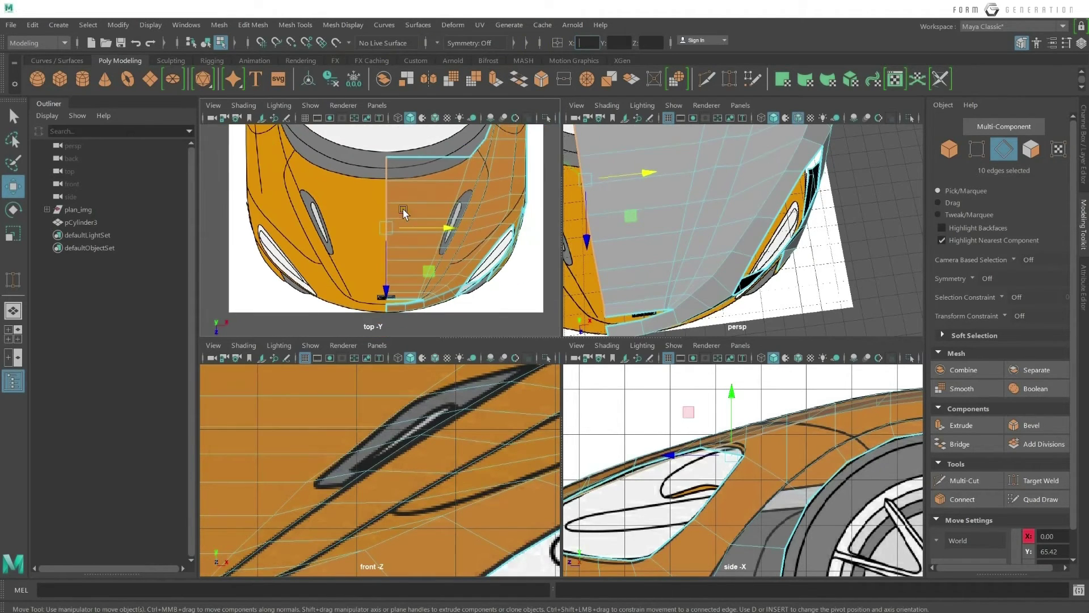
scroll(420, 239, "up", 2)
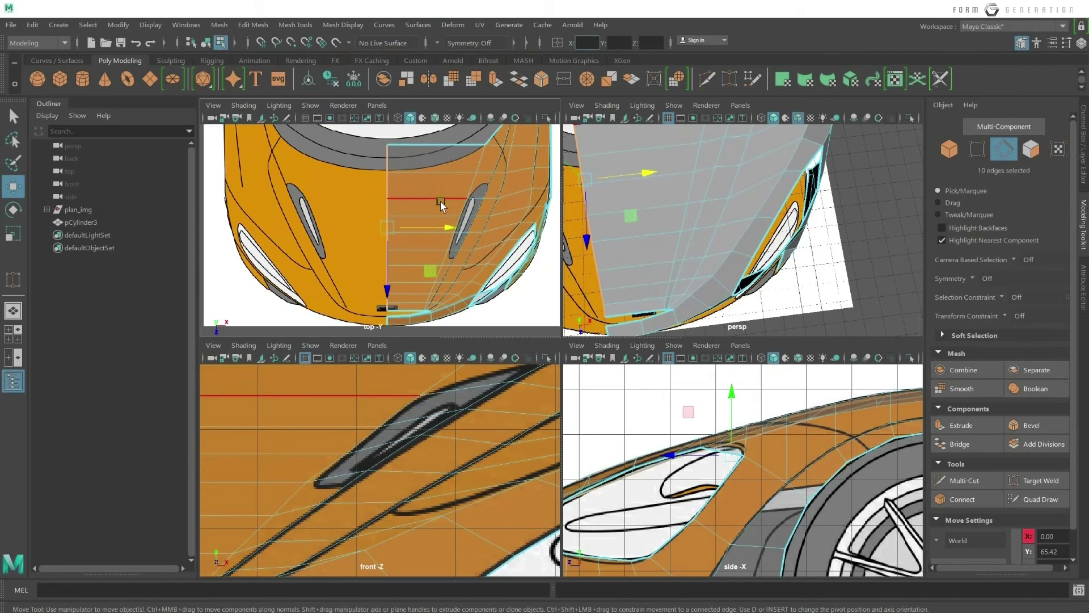
mouse_move(418, 227)
right_mouse_down()
mouse_move(413, 193)
mouse_move(414, 222)
right_mouse_up()
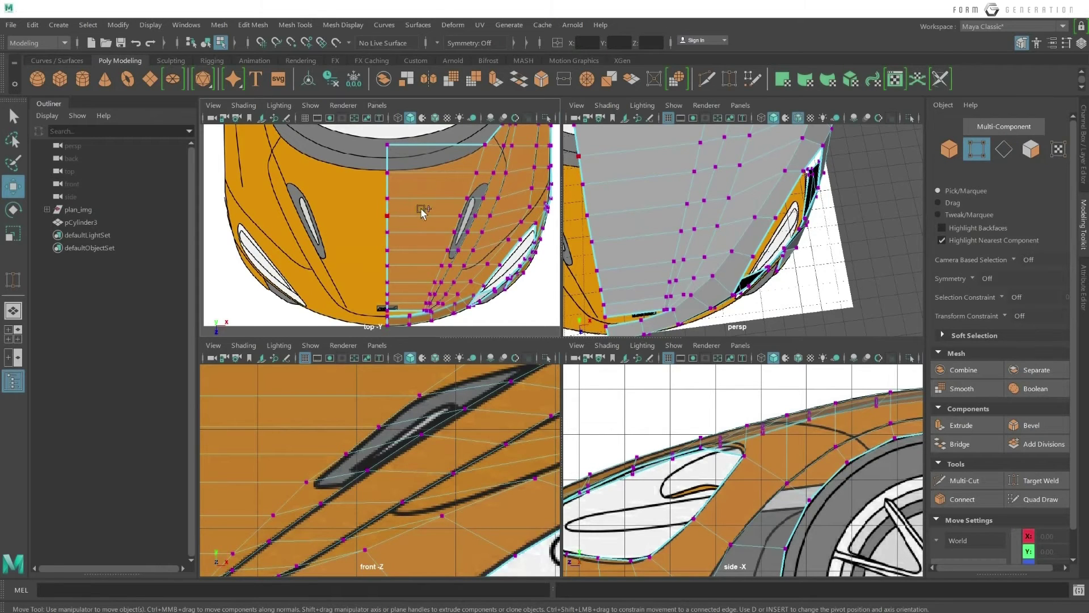
right_click_drag(423, 213, 426, 214, "shift")
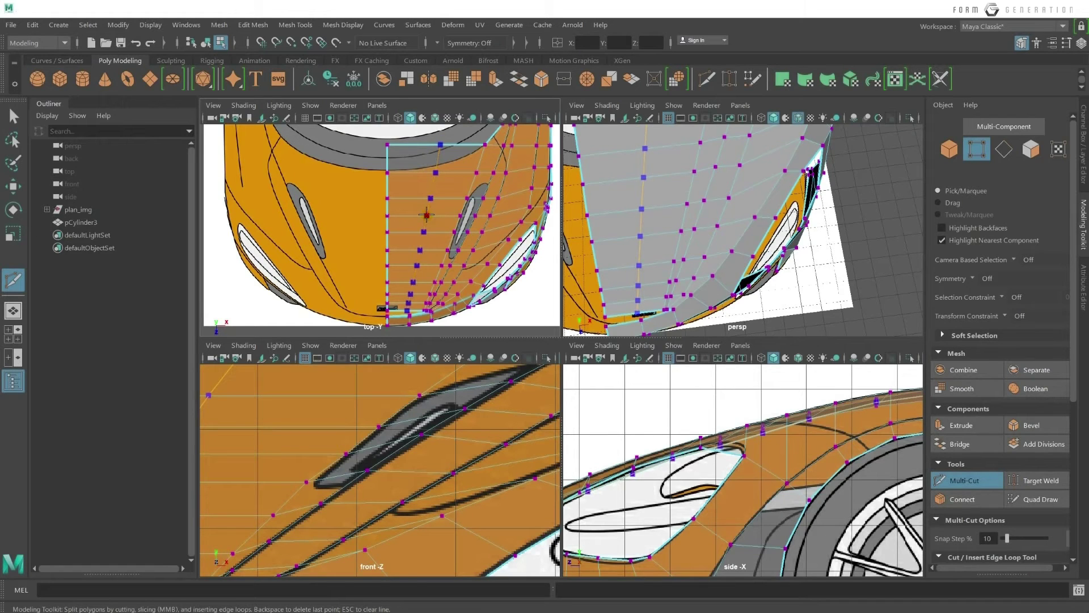
Move two vertices on the new strip up toward the windscreen line.
key("q")
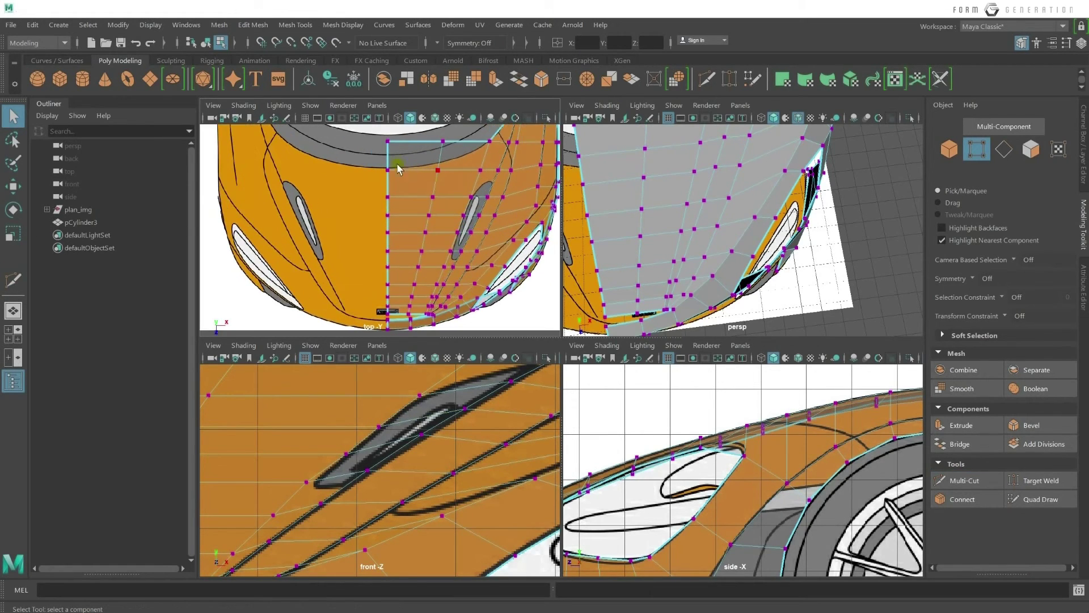
mouse_move(397, 167)
right_mouse_down("alt")
mouse_move(423, 172)
mouse_move(434, 221)
right_mouse_up("alt")
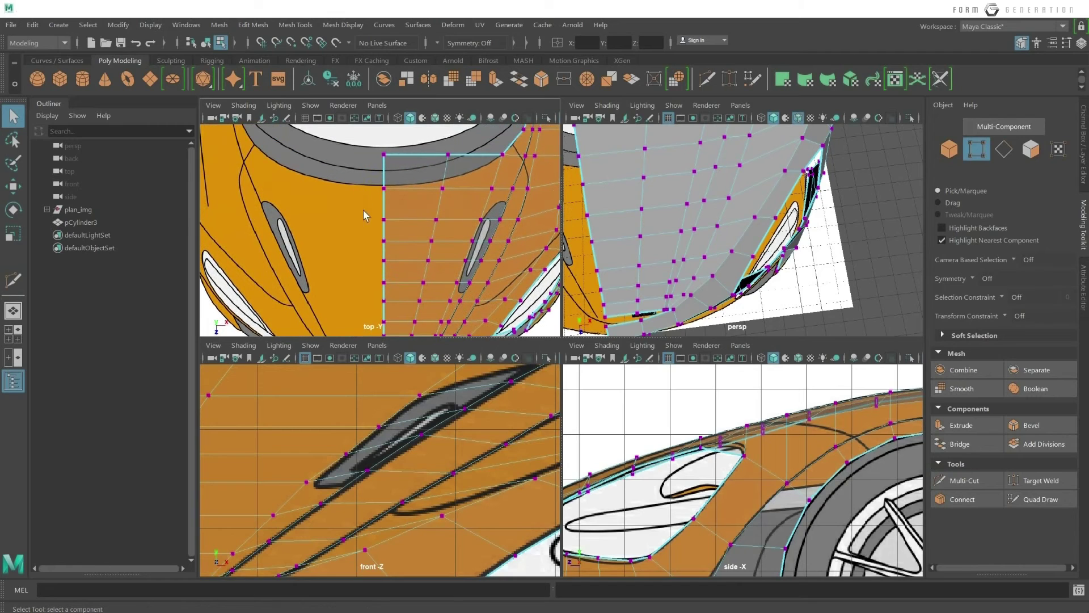
key("w")
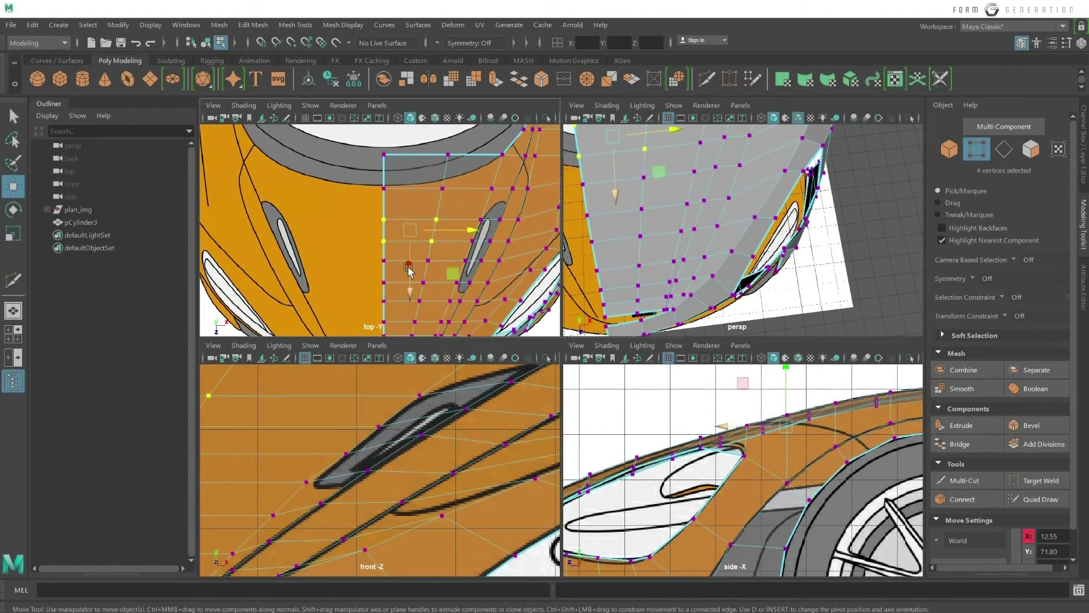
left_click(442, 189)
left_click(384, 187, "shift")
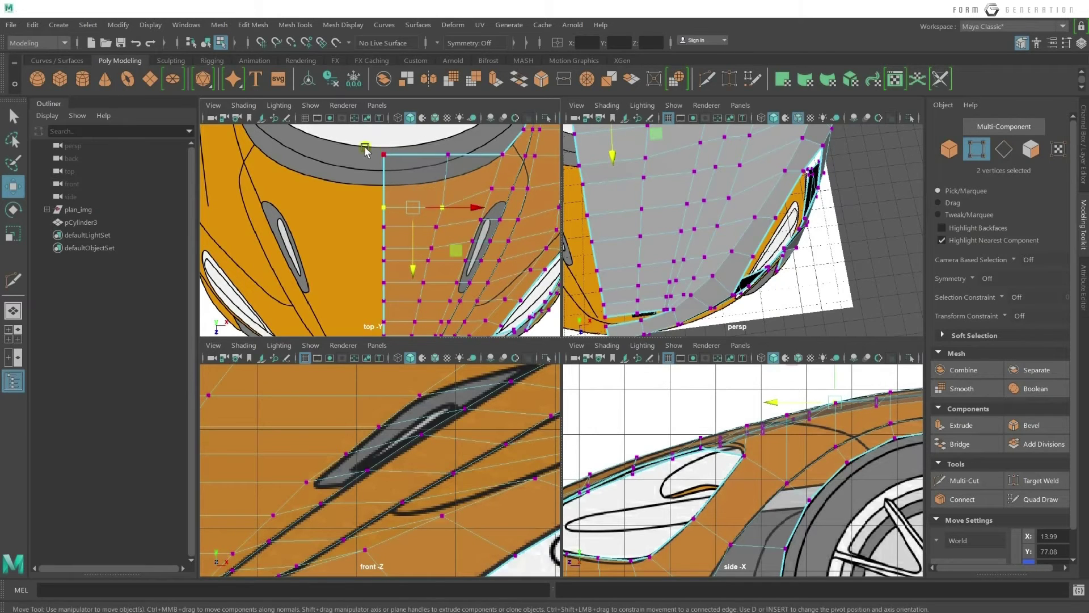
mouse_move(457, 239)
left_mouse_down()
mouse_move(460, 178)
mouse_move(419, 218)
left_mouse_up()
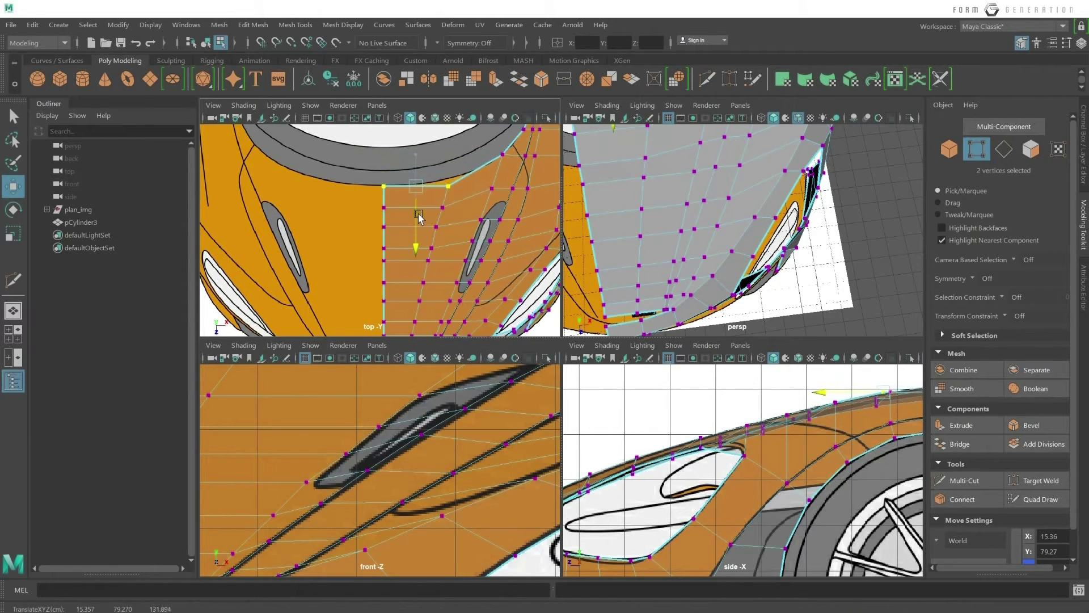
Shift the vertices beside the hood centerline onto the blueprint vent line.
left_click(449, 187)
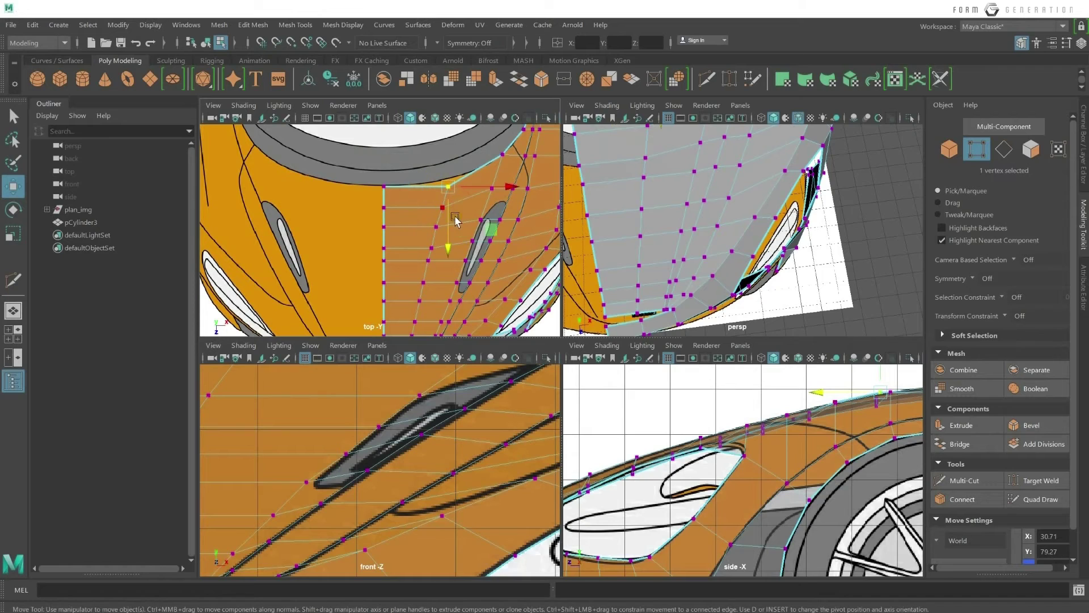
left_click_drag(449, 221, 452, 212)
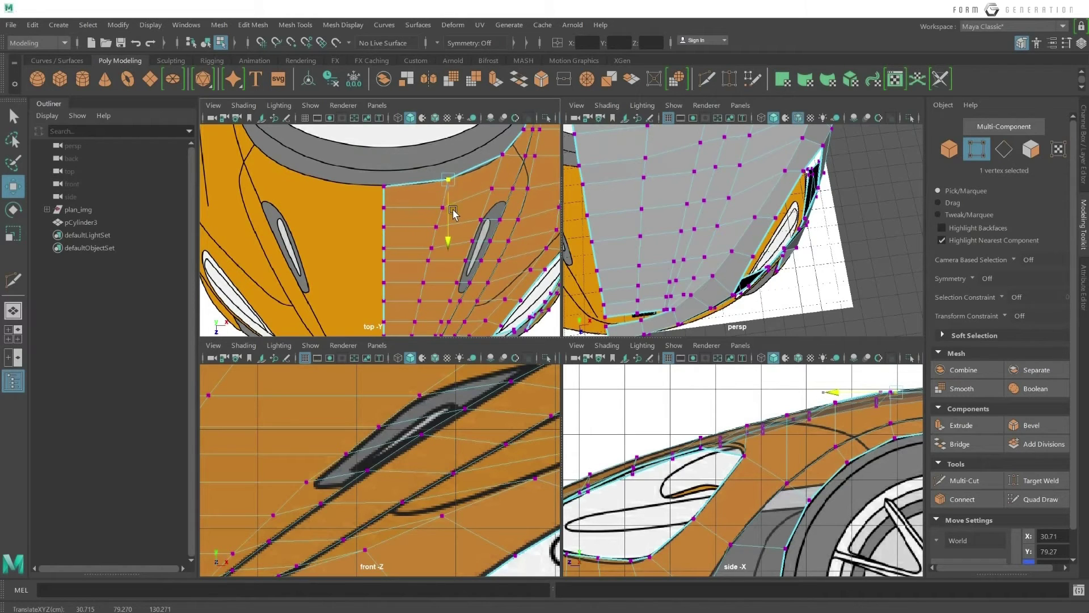
left_click(447, 204)
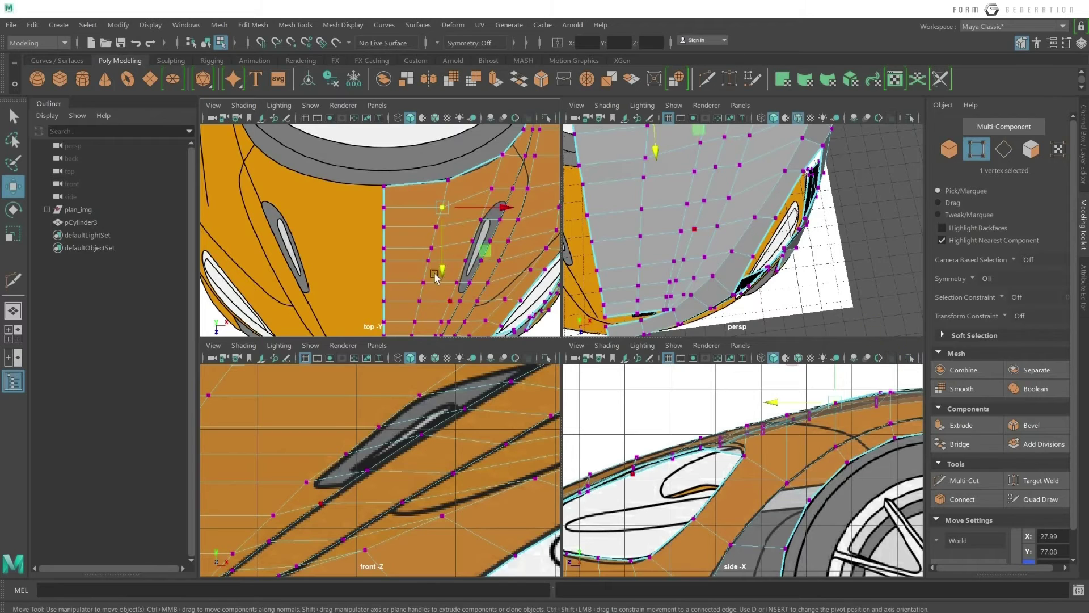
scroll(466, 227, "up", 2)
middle_click_drag(493, 221, 486, 244)
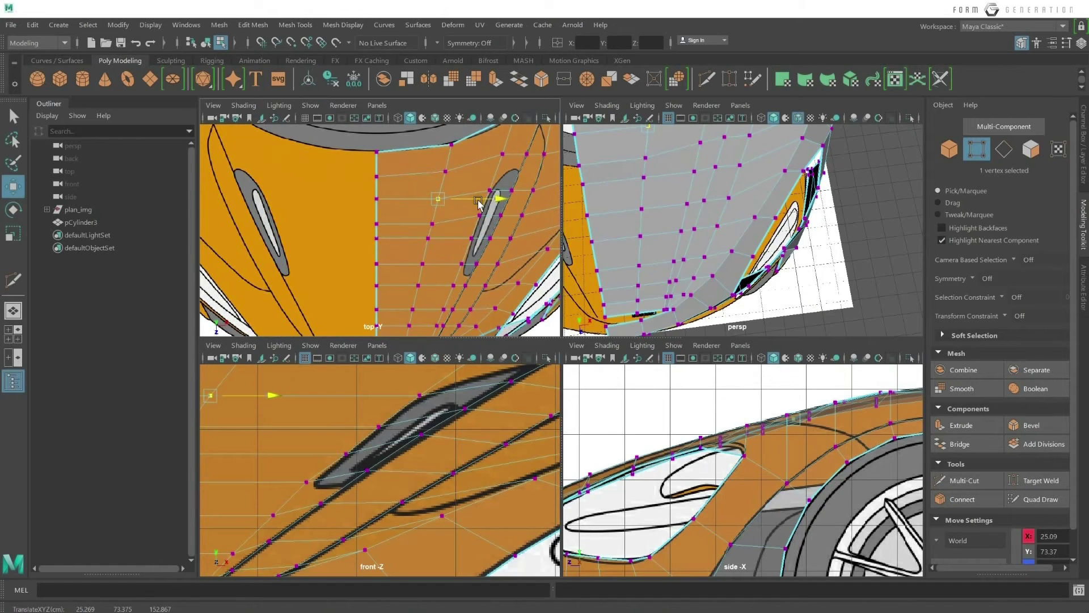
mouse_move(480, 204)
middle_mouse_down()
mouse_move(471, 230)
mouse_move(444, 248)
mouse_move(378, 249)
mouse_move(406, 279)
middle_mouse_up()
Nudge a vertex along Z, add a second vertex, and inspect the hood in perspective.
scroll(481, 228, "up", 1)
left_click(445, 248)
left_click(376, 243, "shift")
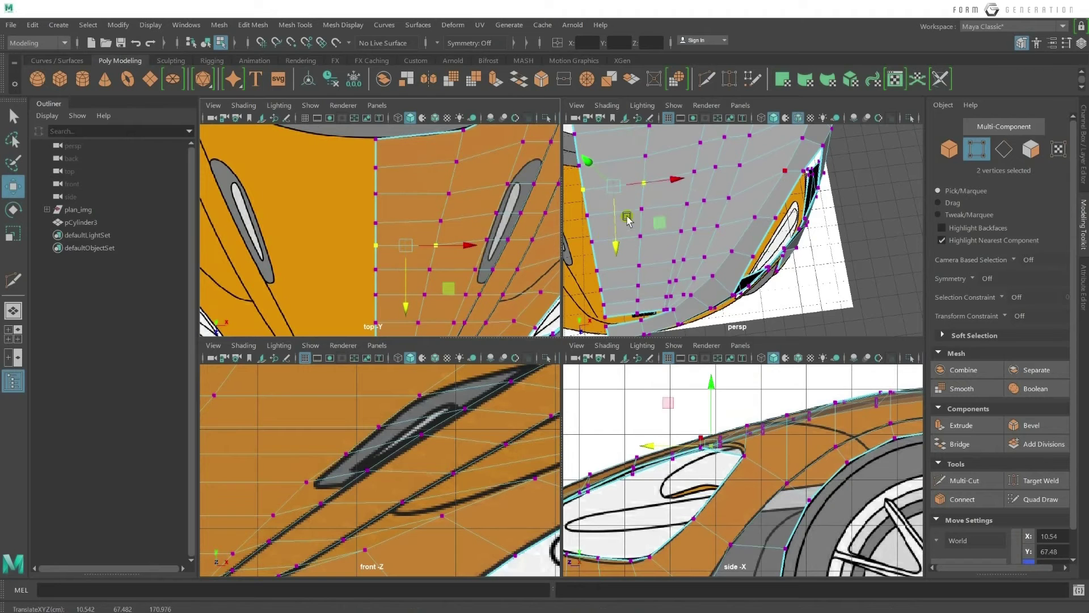
left_click_drag(616, 220, 606, 249, "alt")
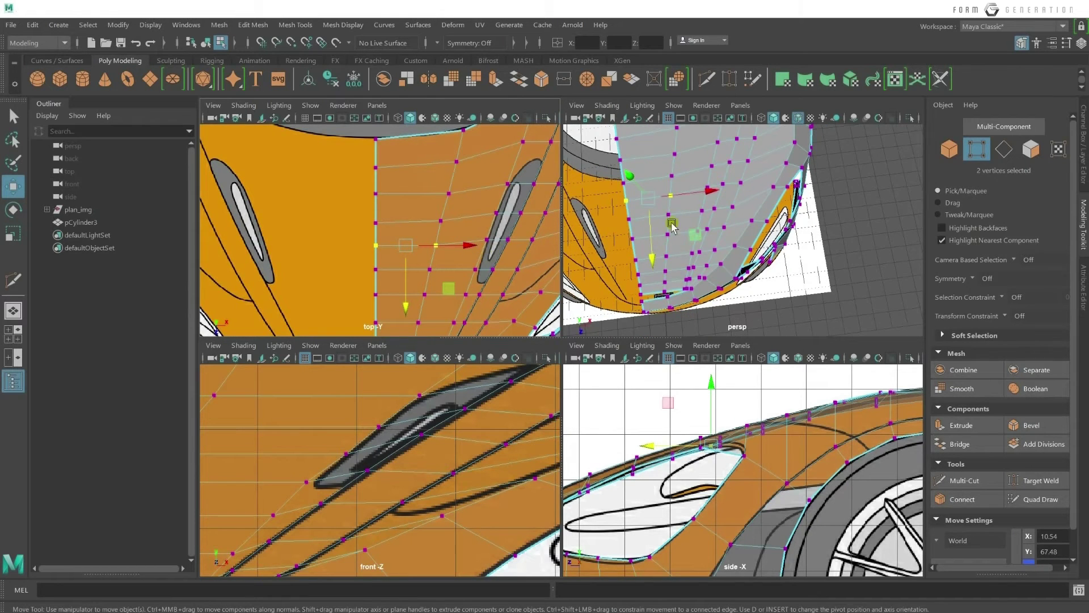
mouse_move(672, 226)
left_mouse_down("alt")
mouse_move(797, 210)
mouse_move(670, 205)
mouse_move(704, 215)
mouse_move(626, 148)
left_mouse_up("alt")
Select the centerline vertex loop, test raising it in the side view, then undo.
double_click(674, 268, "shift")
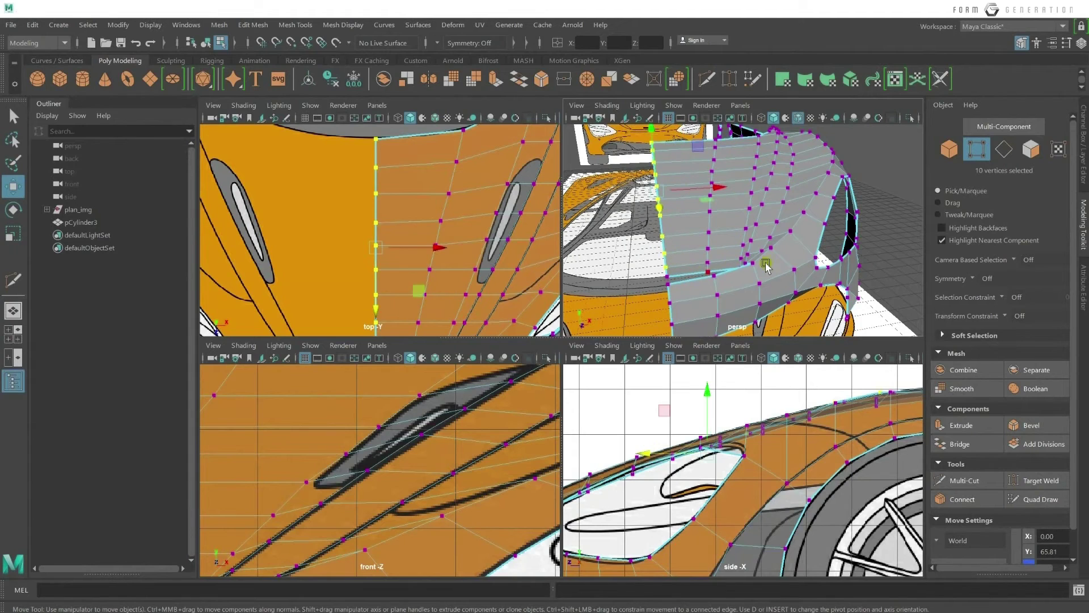
key("space")
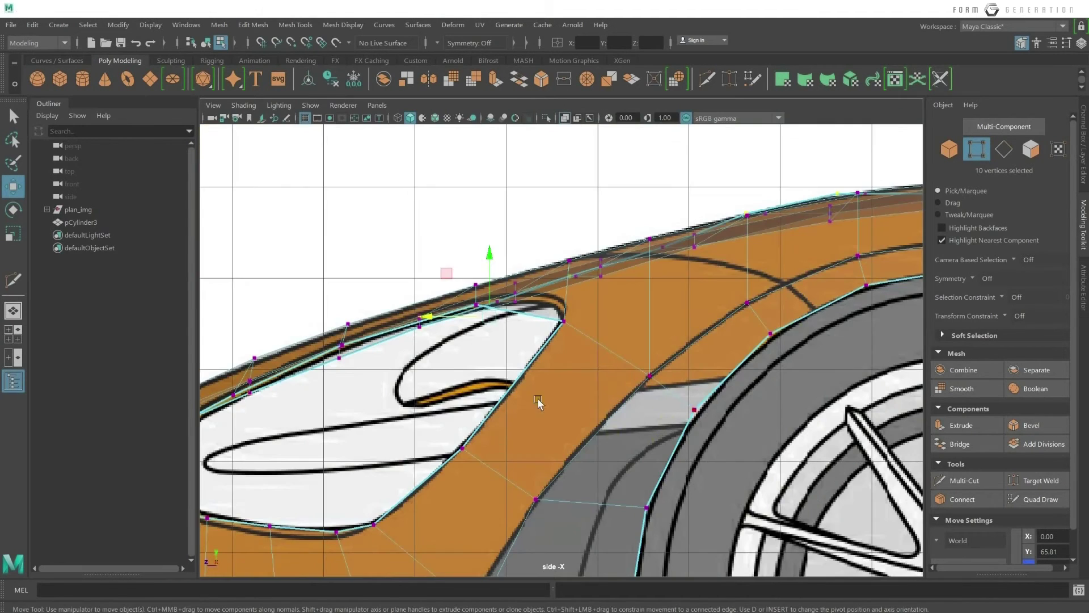
middle_click_drag(511, 357, 528, 363, "alt")
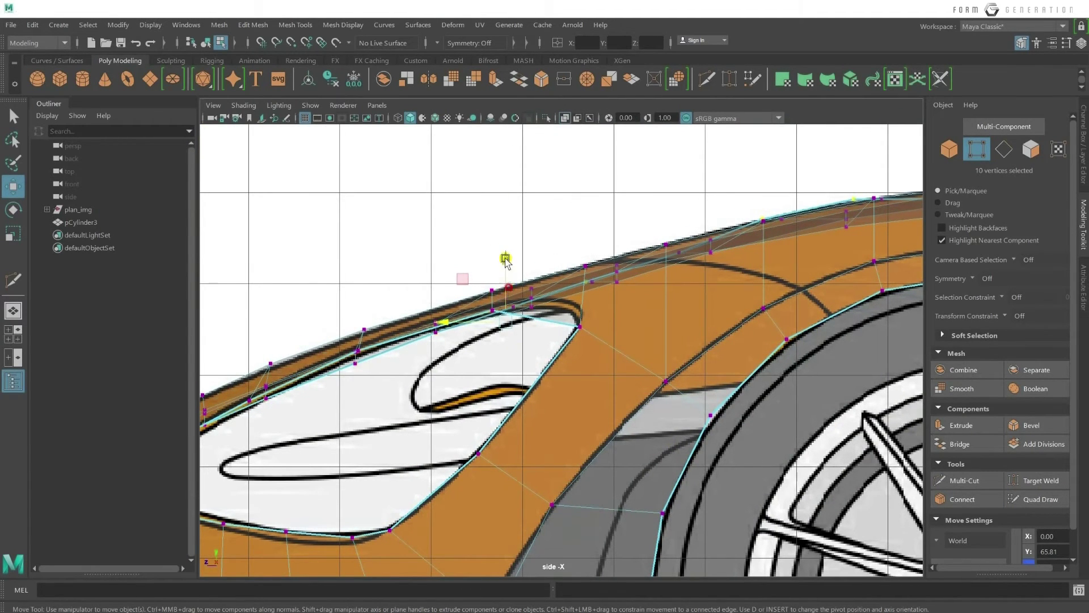
left_click_drag(505, 259, 506, 187)
scroll(511, 288, "down", 2)
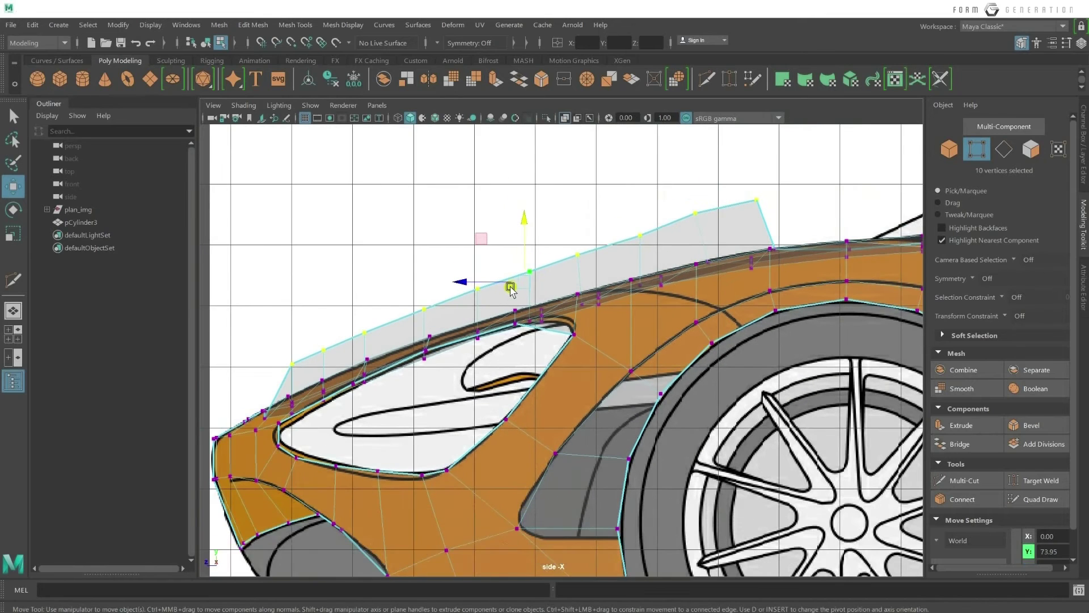
scroll(552, 268, "up", 1)
key("space")
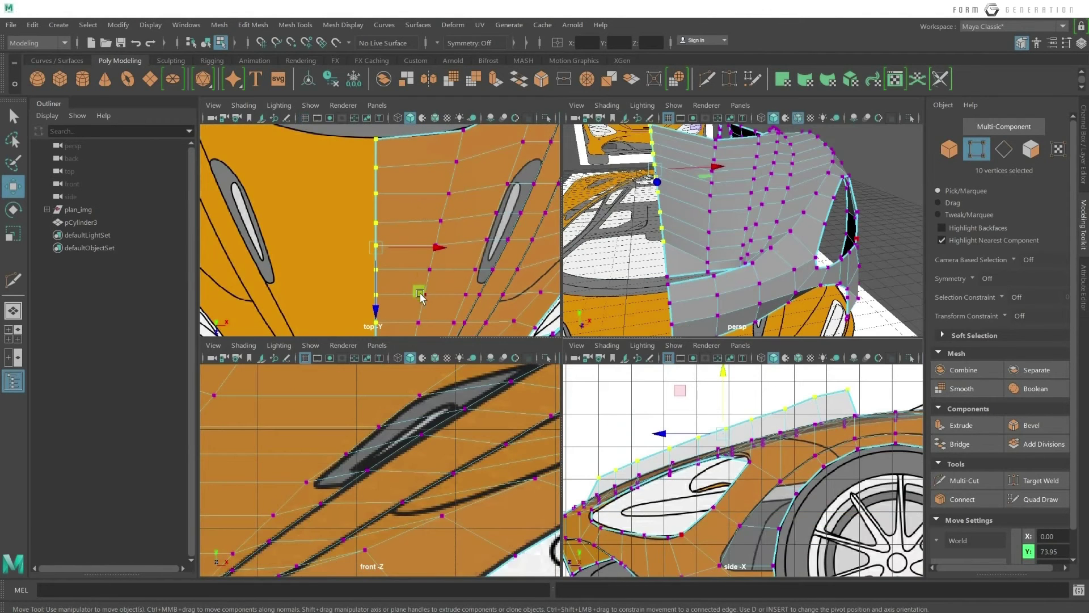
key("ctrl+z")
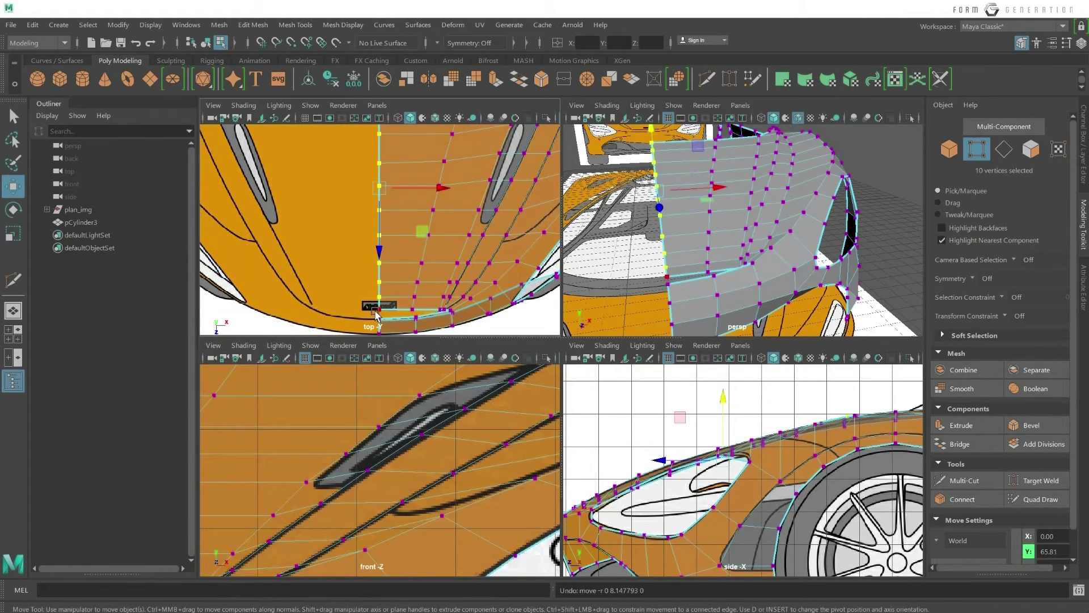
Add the front-end vertex and raise all eleven centerline vertices.
left_click(731, 260, "shift")
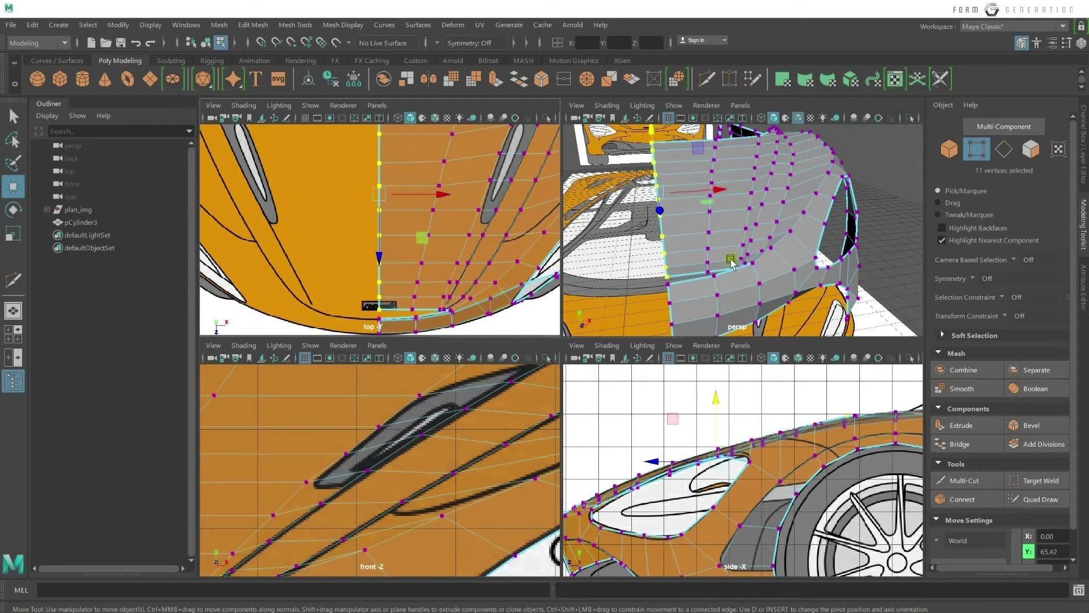
left_click_drag(719, 423, 719, 381)
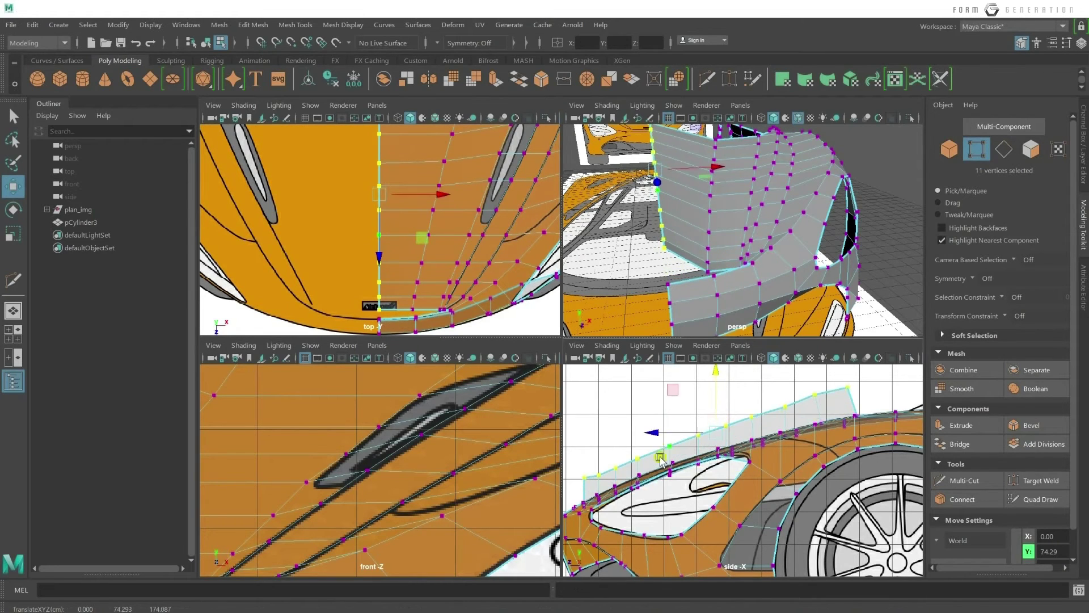
scroll(683, 461, "up", 2)
middle_click_drag(692, 448, 603, 442, "alt")
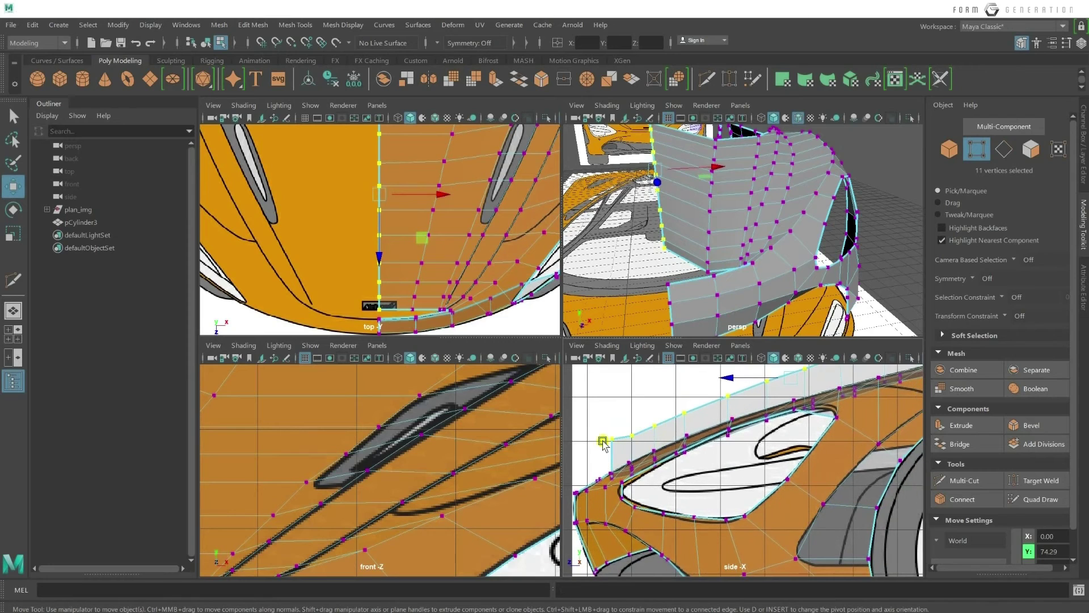
Lower the front raised vertices one by one onto the hood outline.
left_click(612, 442)
left_click_drag(610, 418, 625, 424)
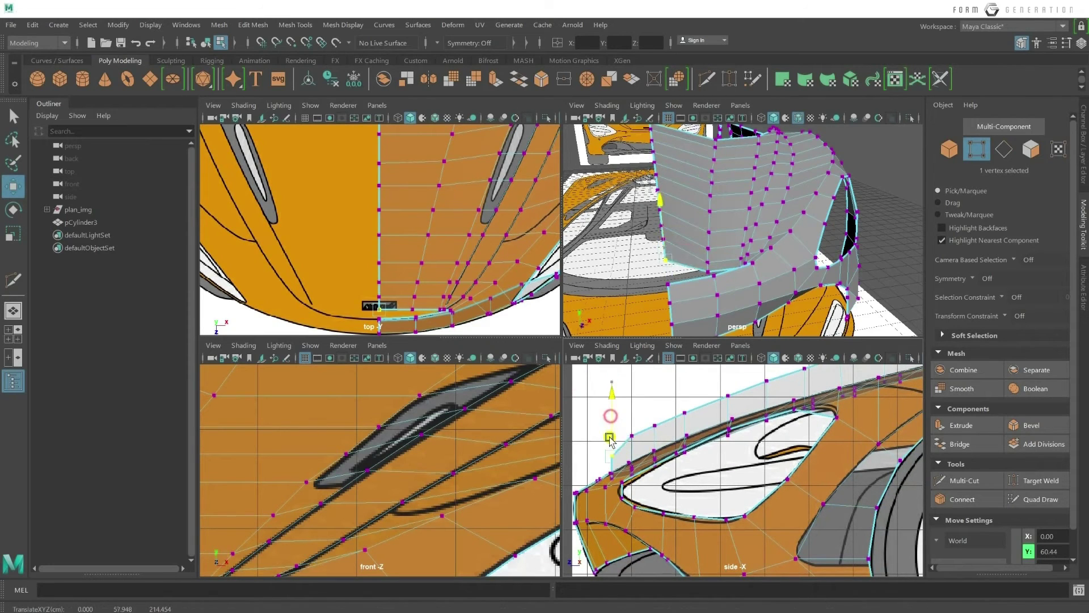
left_click(631, 434)
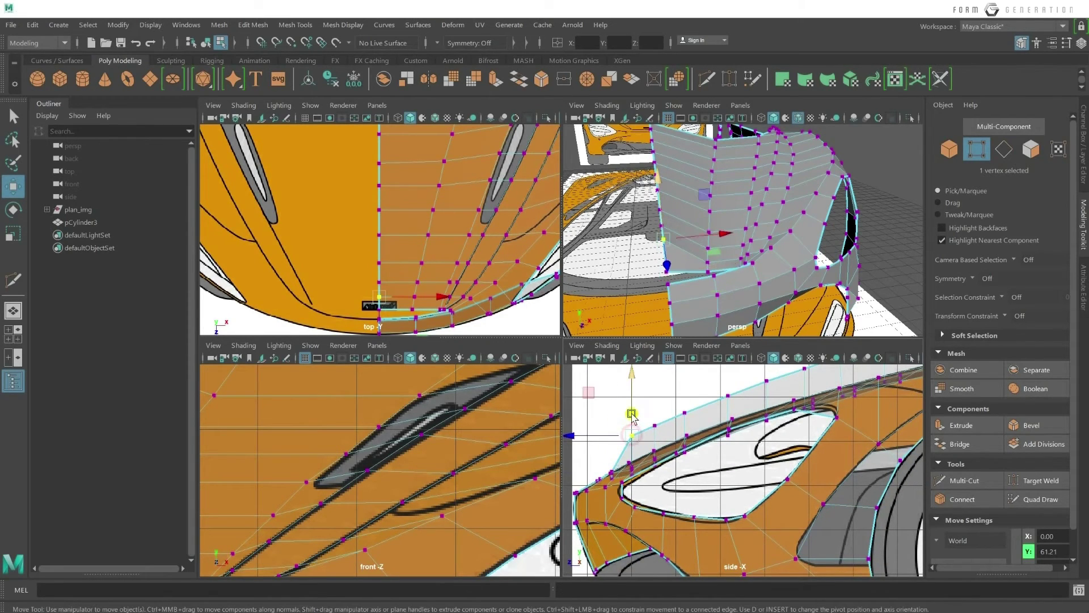
key("space")
scroll(486, 298, "up", 3)
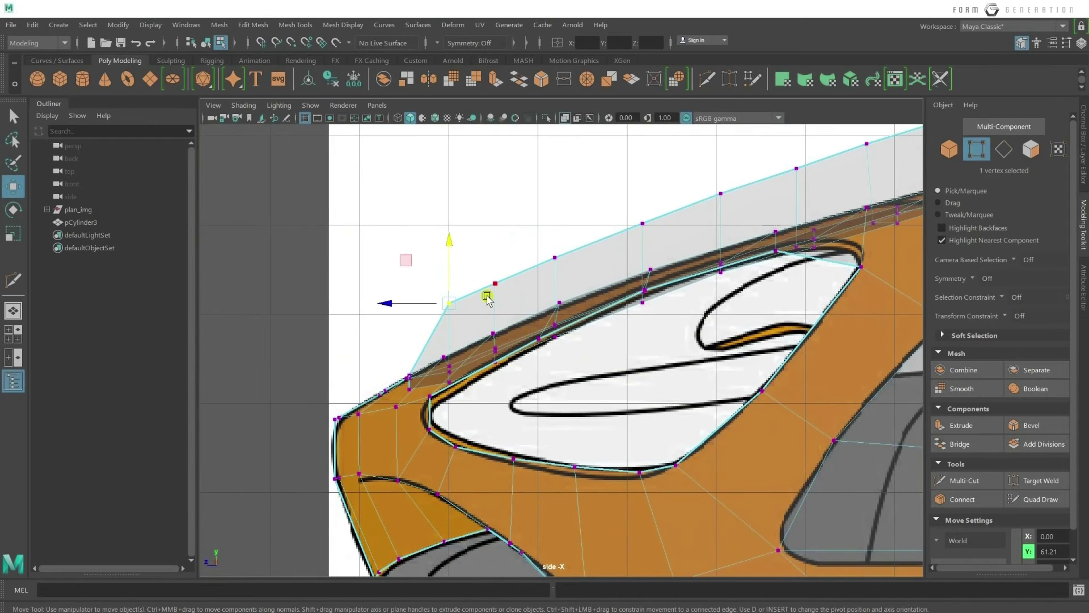
left_click_drag(446, 277, 449, 329)
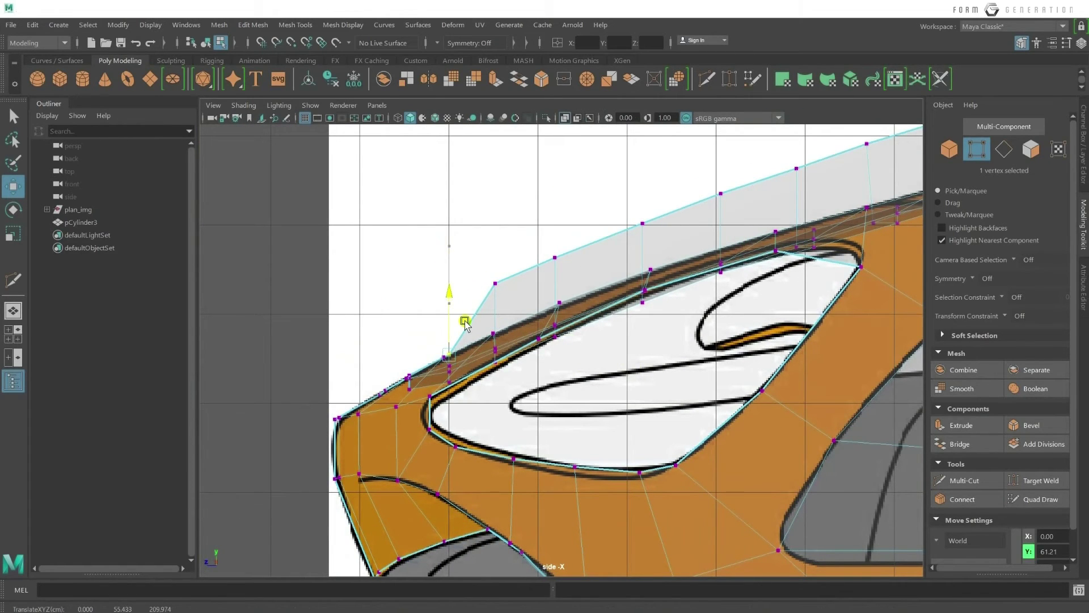
left_click(495, 260)
left_click(495, 261)
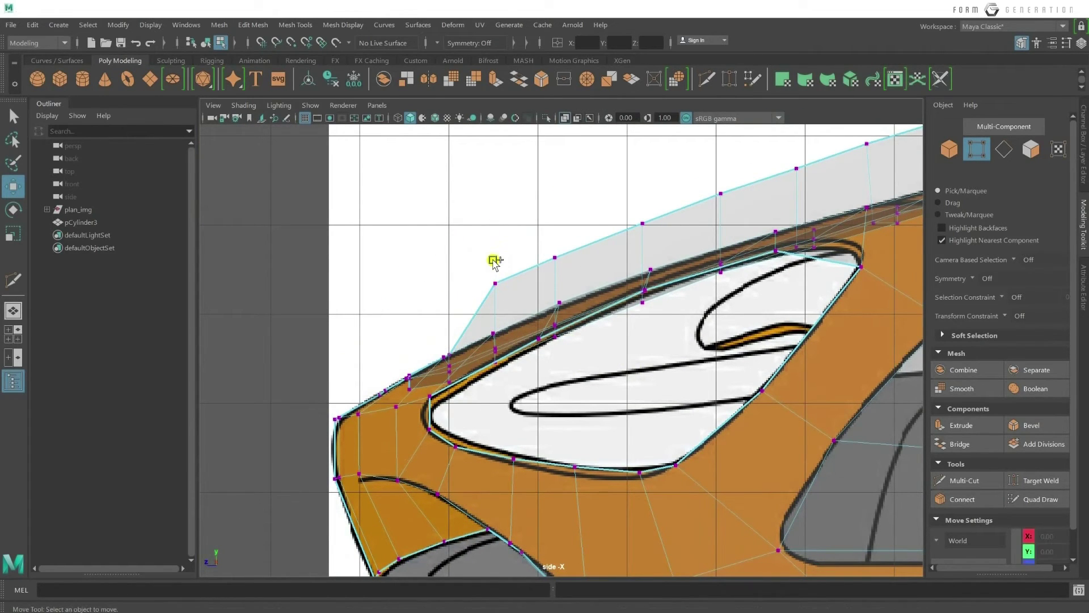
left_click(499, 262)
left_click_drag(495, 251, 505, 303)
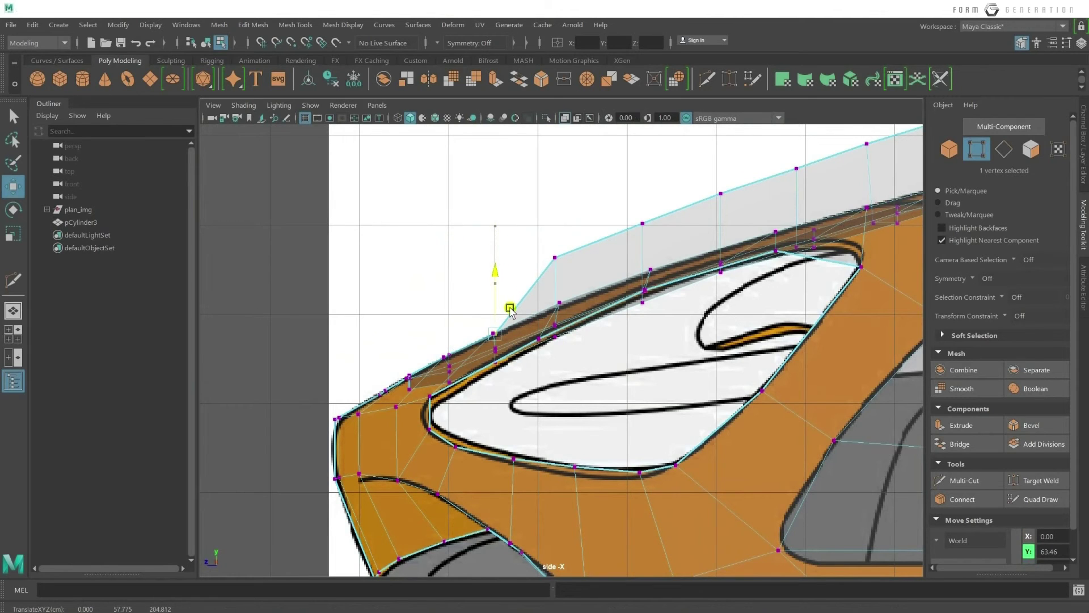
left_click(558, 233)
left_click_drag(560, 231, 573, 285)
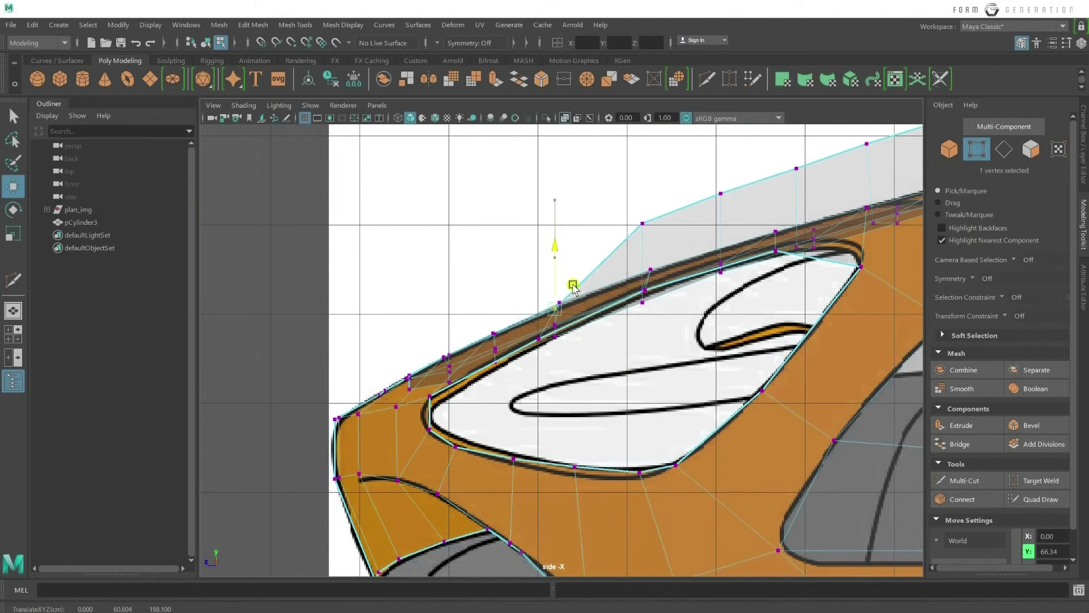
Pull the next raised vertices along the band down onto the hood line.
left_click(642, 222)
left_click_drag(644, 225, 661, 252)
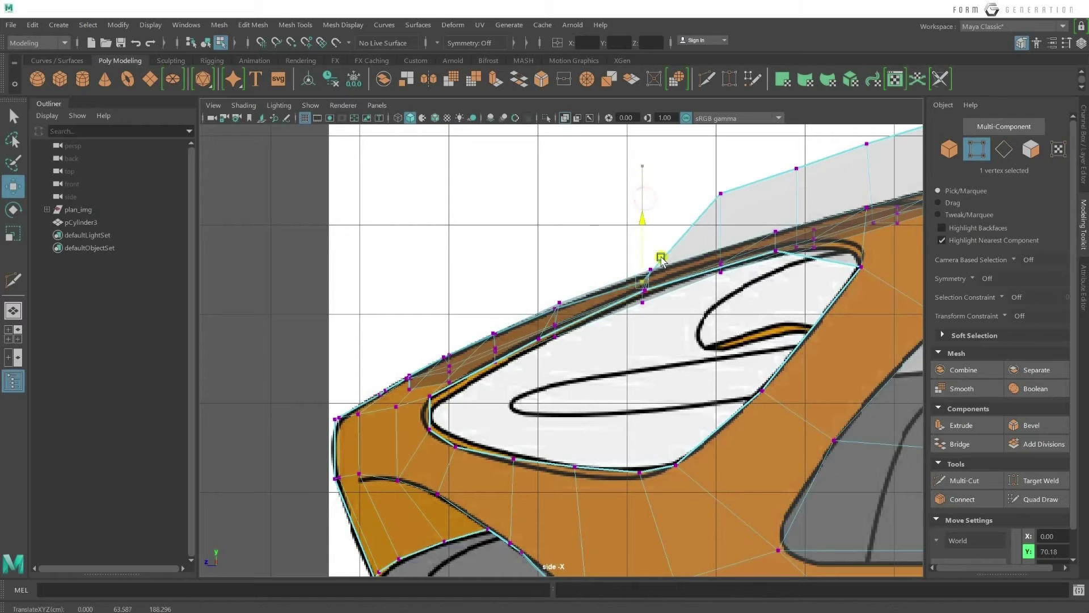
left_click(720, 194)
left_click_drag(724, 170, 738, 227)
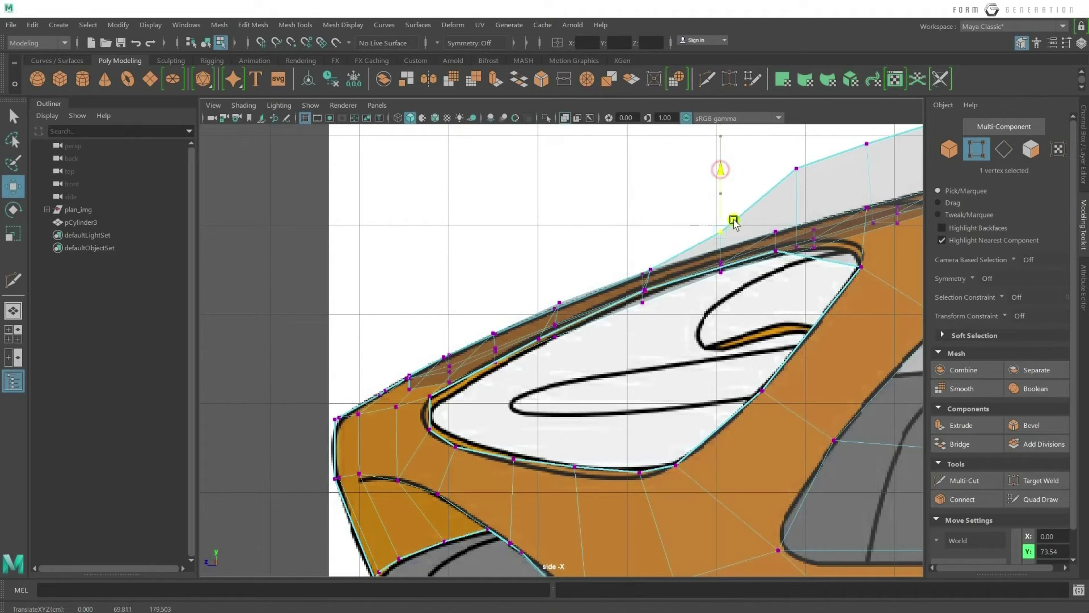
middle_click_drag(774, 154, 606, 204, "alt")
left_click(631, 197)
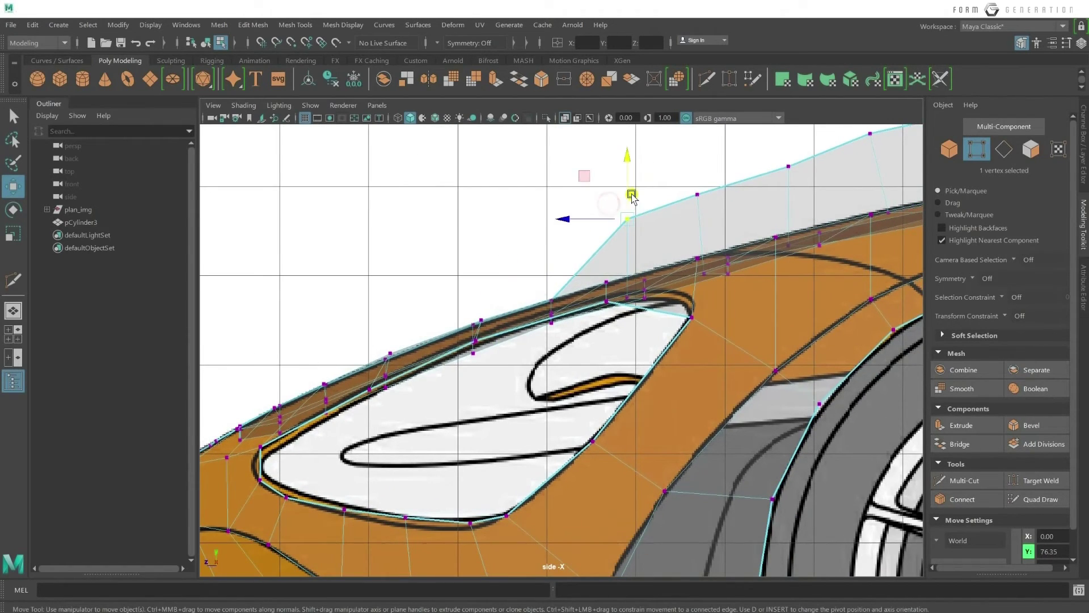
left_click_drag(628, 192, 636, 253)
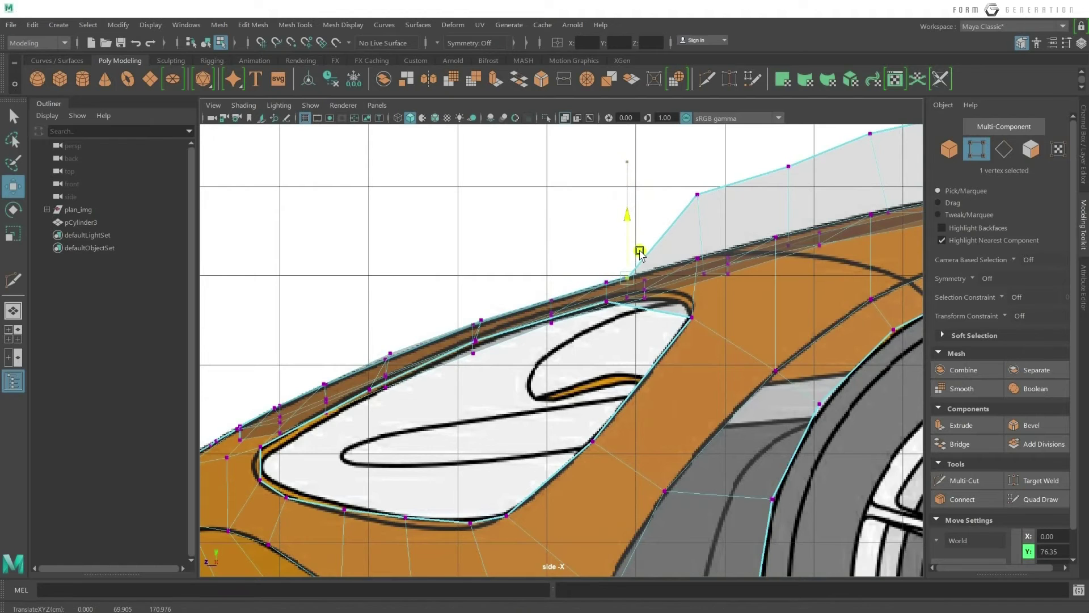
left_click(698, 194)
left_click_drag(704, 198, 714, 237)
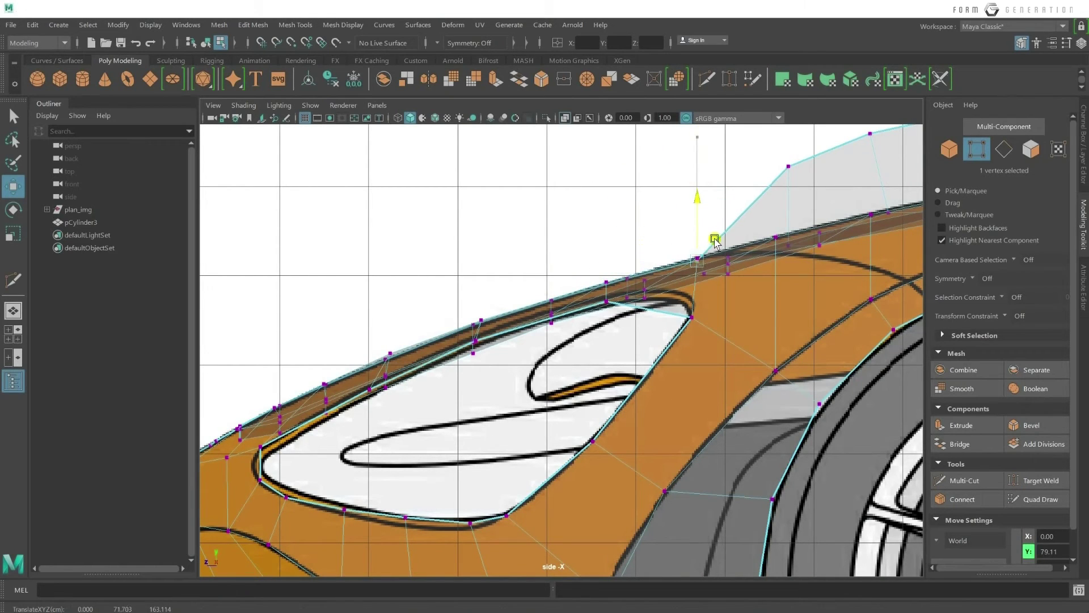
middle_click_drag(714, 238, 609, 257, "alt")
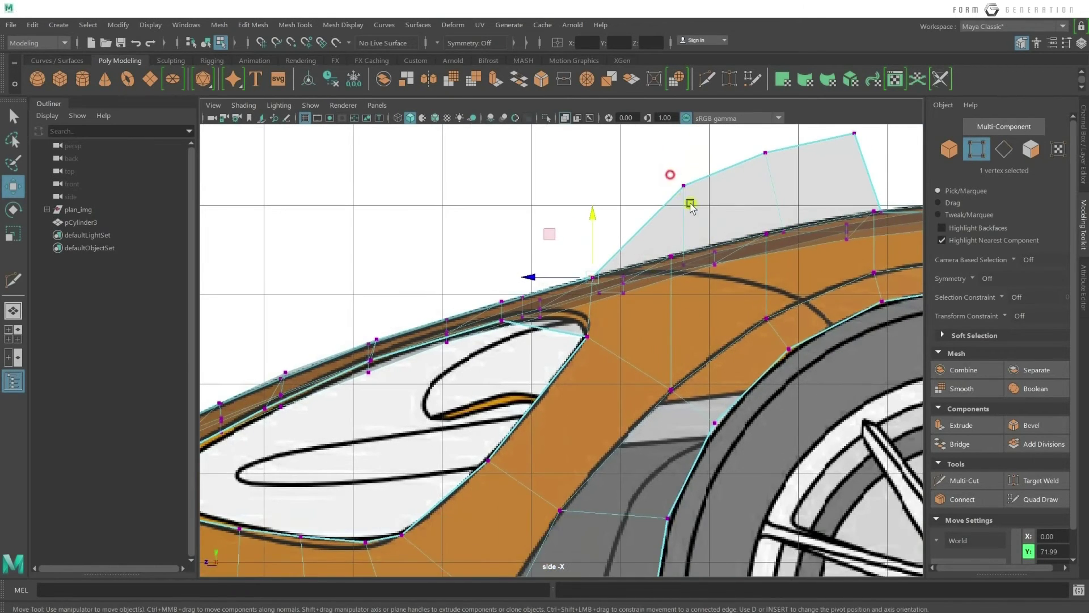
left_click(691, 207)
left_click_drag(685, 170, 686, 237)
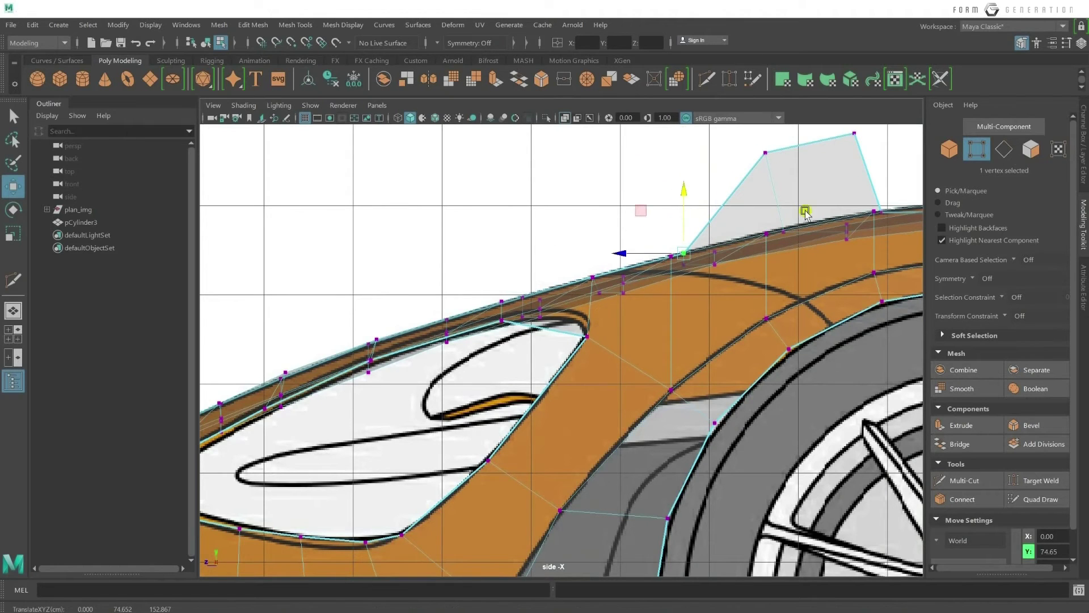
Collapse the spike's vertices onto the body edge and return to the four-view layout.
middle_click_drag(806, 212, 696, 249, "alt")
left_click(661, 164)
left_click_drag(661, 164, 684, 238)
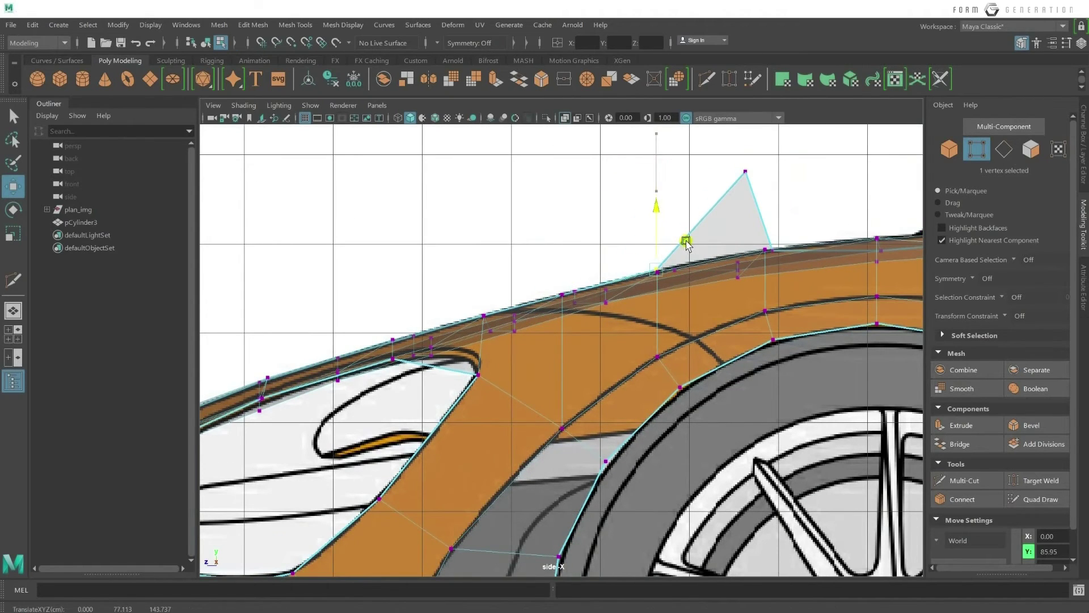
left_click(745, 170)
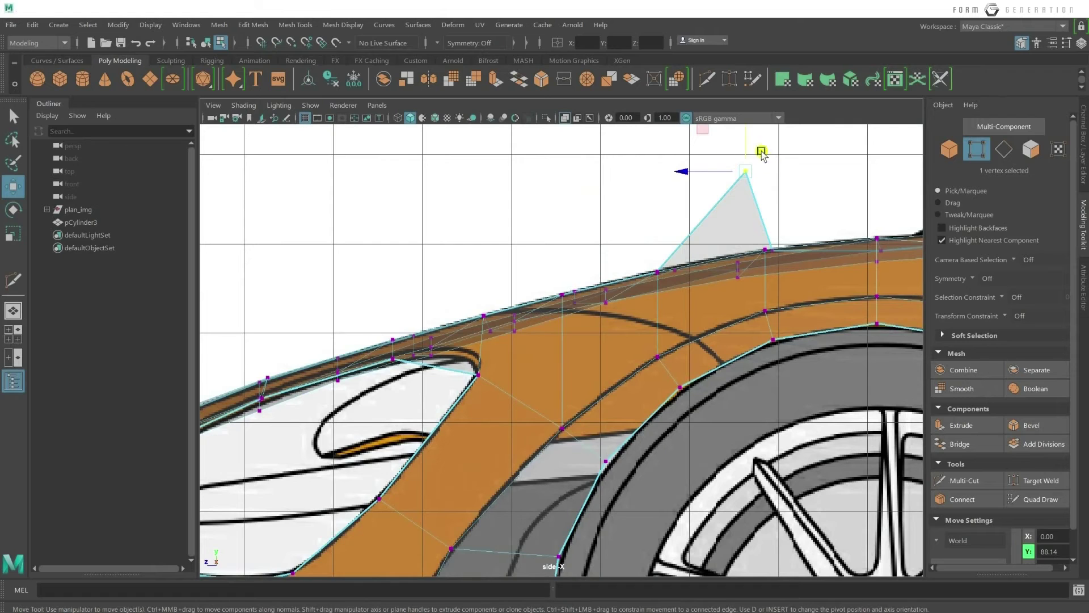
left_click_drag(745, 147, 763, 230)
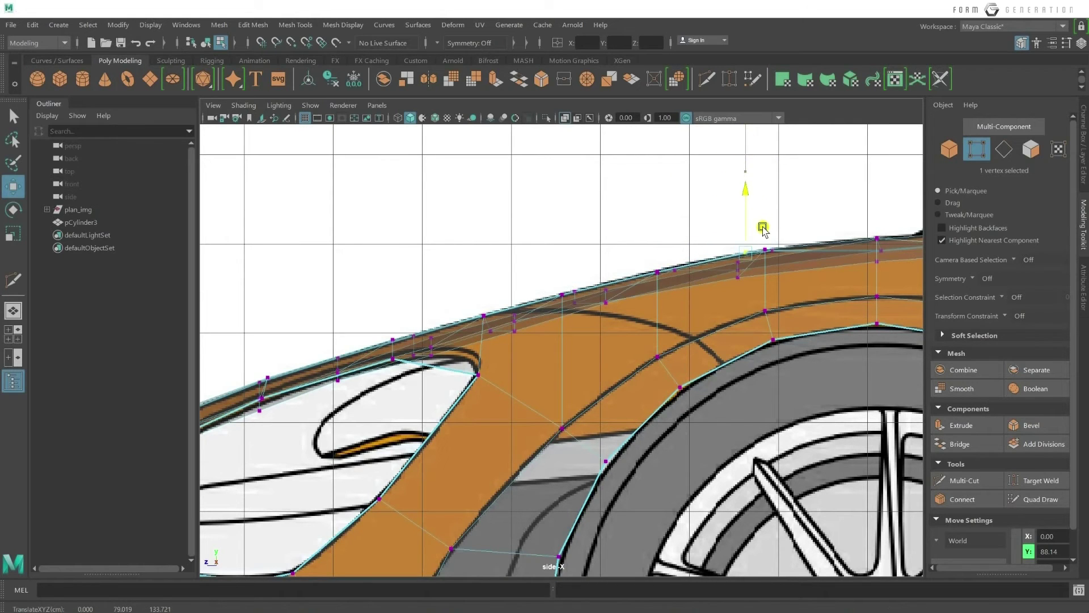
key("space")
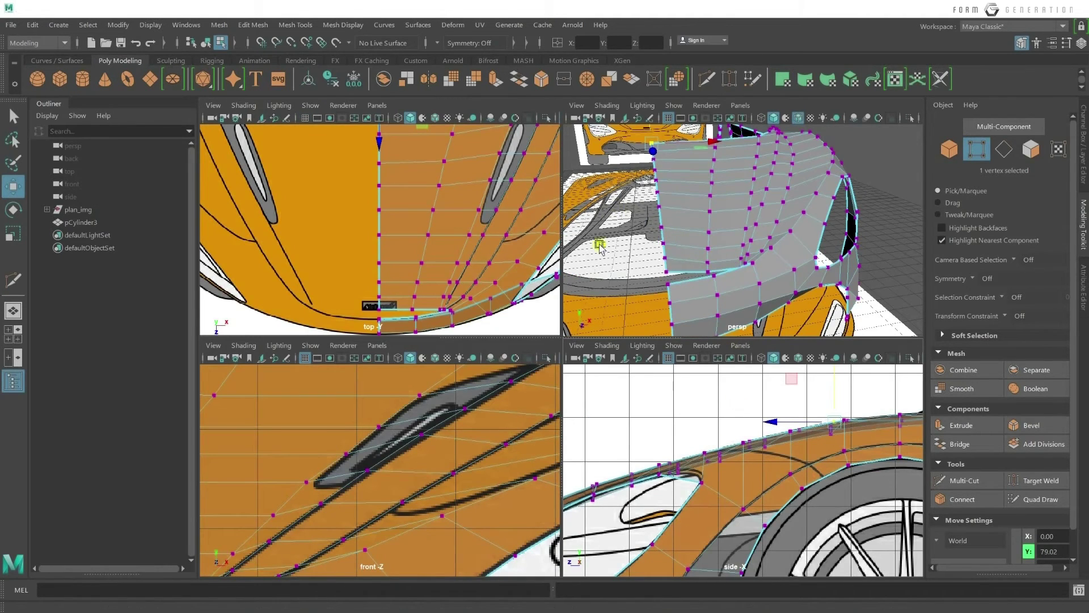
Select and delete the 10-edge loop running across the hood panel.
mouse_move(705, 250)
left_mouse_down("alt")
mouse_move(785, 253)
mouse_move(701, 239)
mouse_move(706, 206)
left_mouse_up("alt")
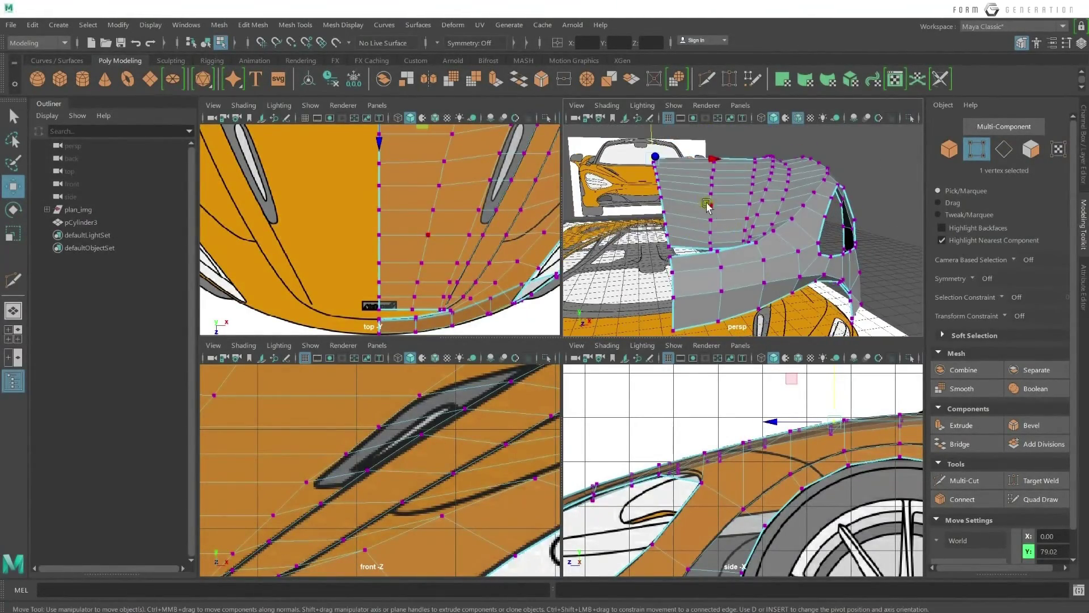
right_click_drag(718, 206, 716, 168)
left_click(716, 196)
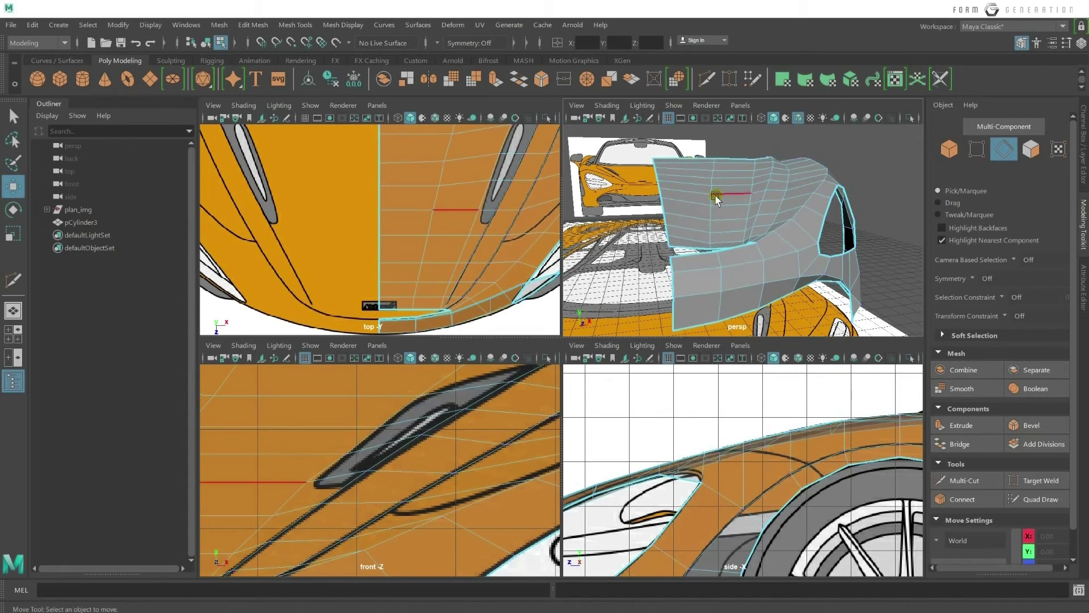
double_click(712, 198)
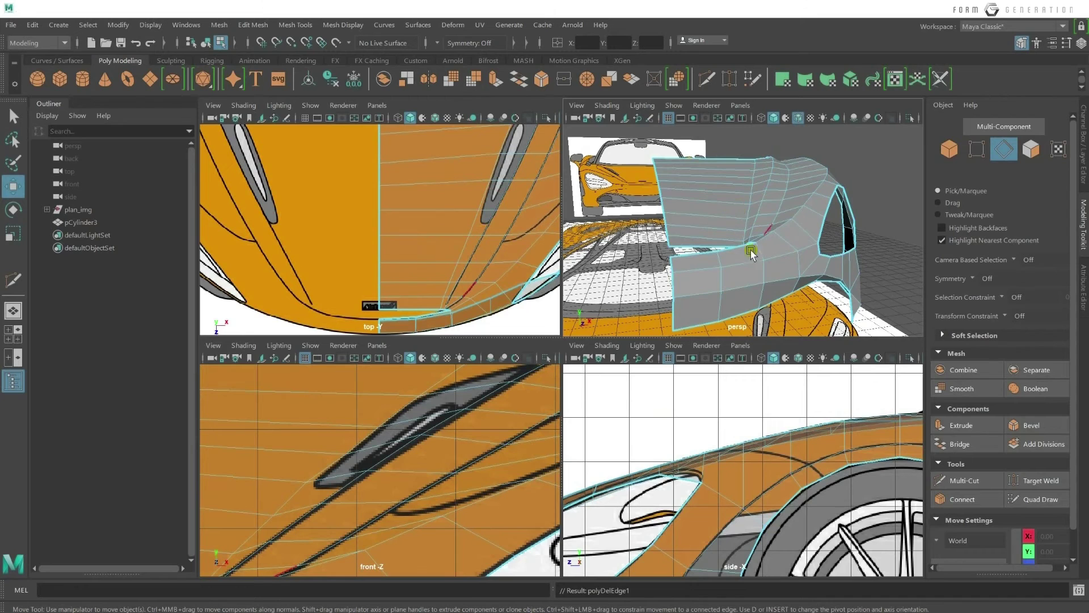
left_click_drag(751, 245, 785, 250, "alt")
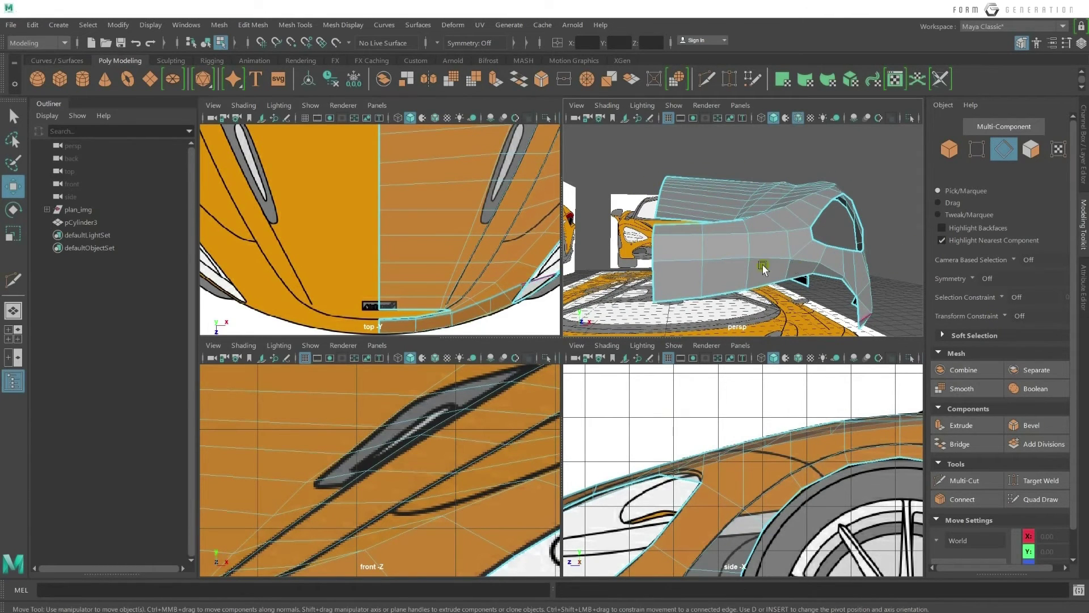
Cut an Edge Flow loop across the hood with Multi-Cut, checking the McLaren photo first.
key("ctrl+shift+x")
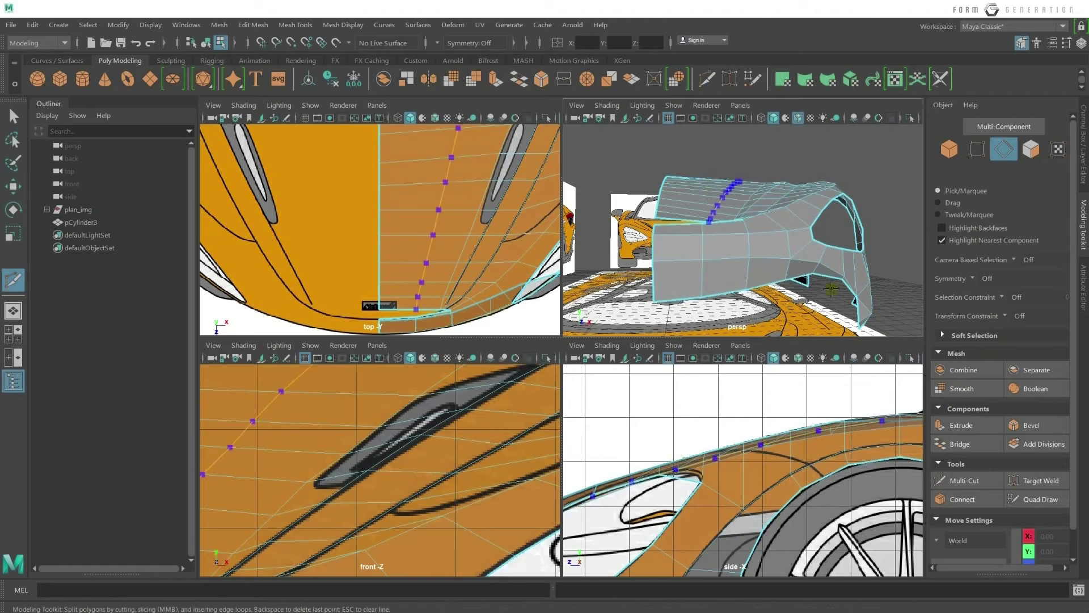
scroll(1010, 386, "down", 2)
scroll(969, 457, "down", 2)
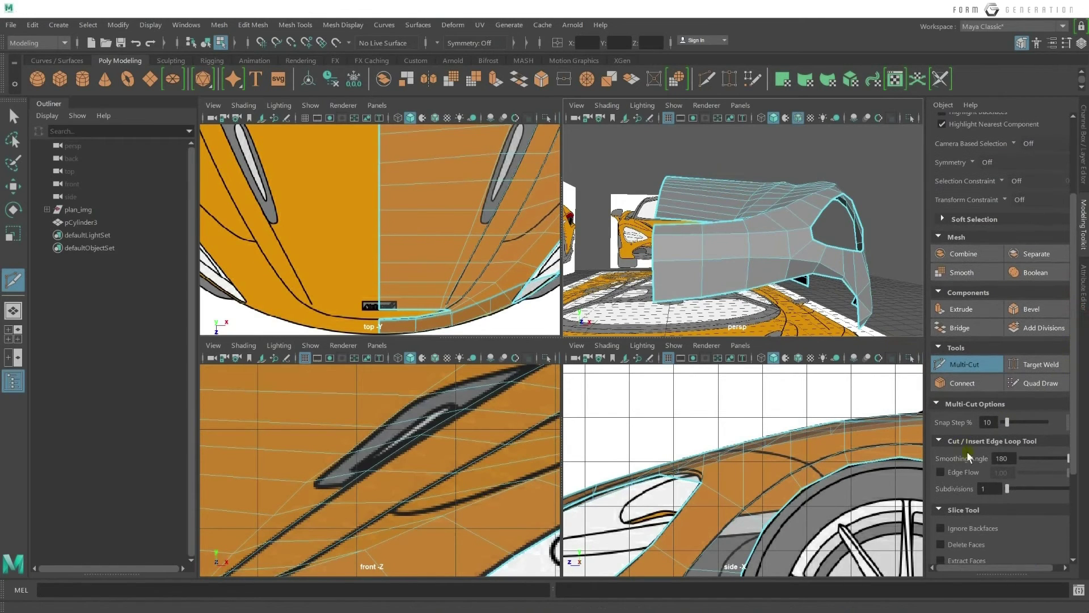
left_click(940, 473)
left_click(708, 197, "ctrl")
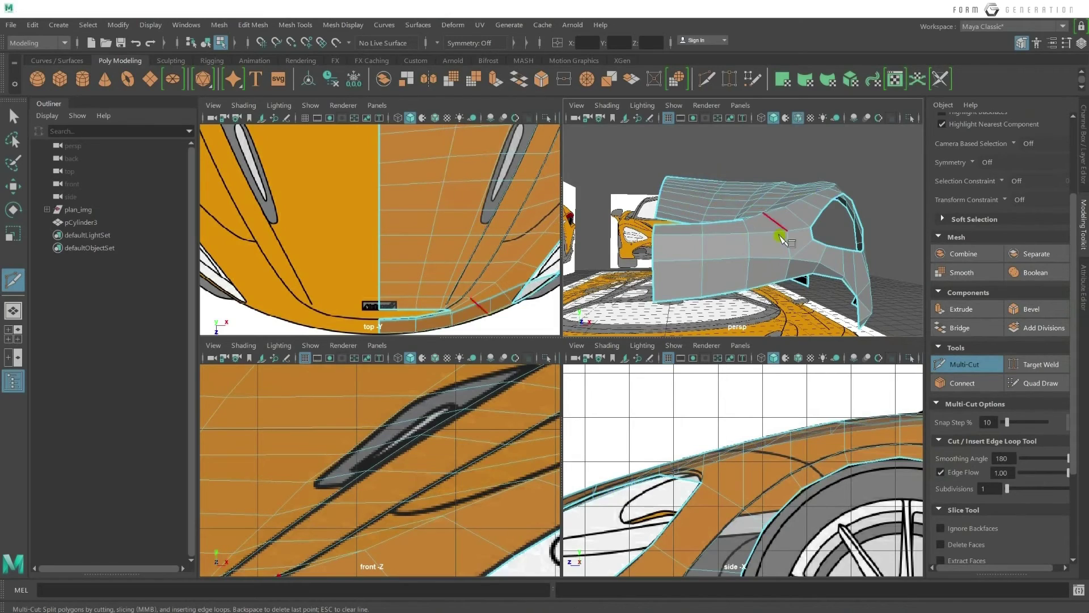
mouse_move(778, 236)
left_mouse_down("alt")
mouse_move(693, 250)
mouse_move(706, 287)
mouse_move(656, 238)
mouse_move(712, 255)
mouse_move(676, 244)
left_mouse_up("alt")
key("alt+Tab")
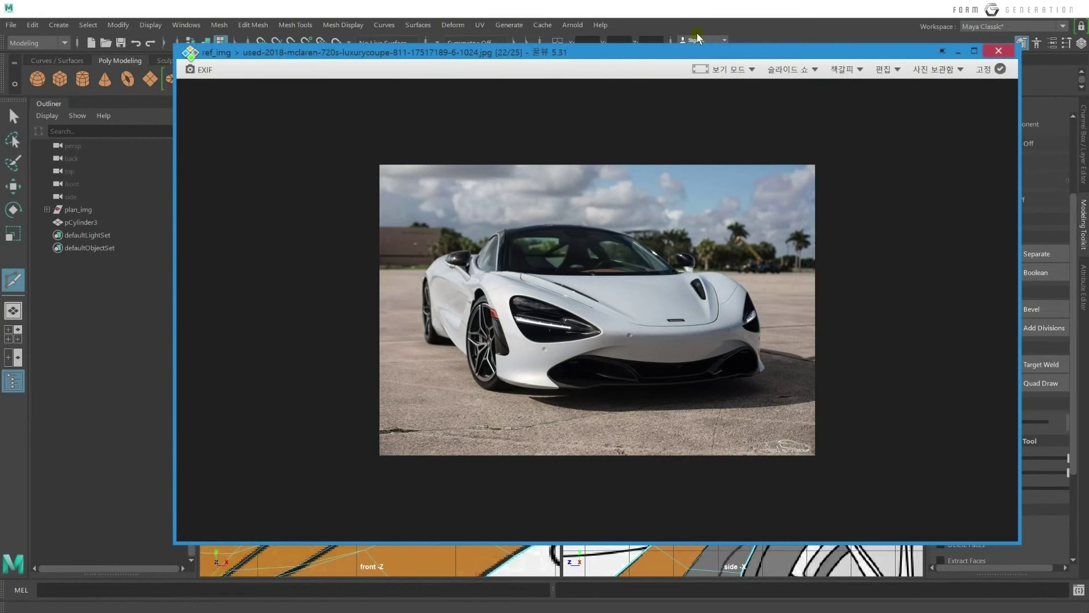
key("alt+Tab")
key("Return")
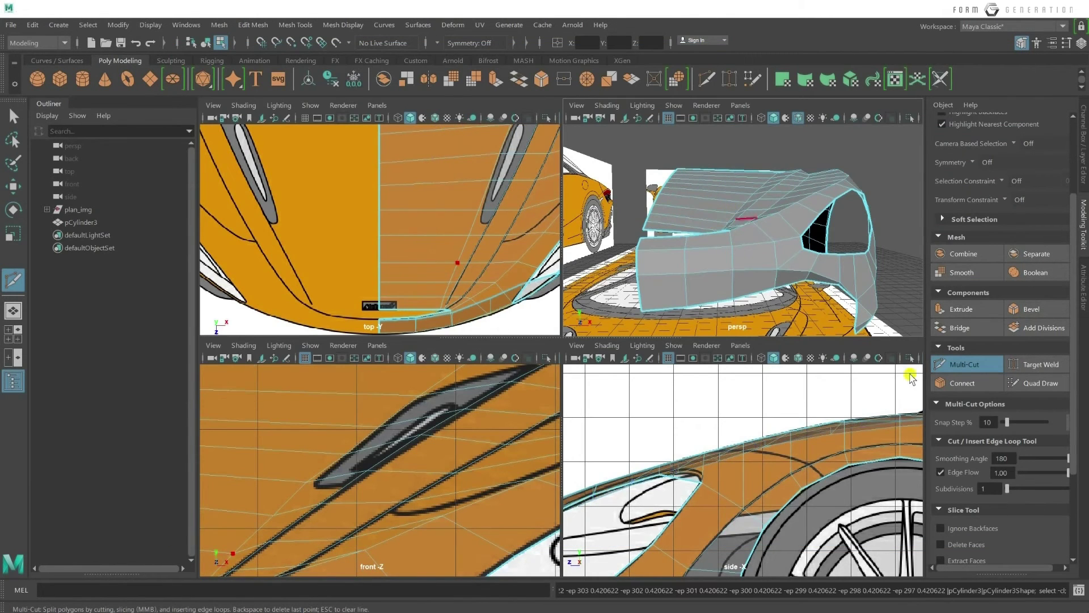
Switch off Edge Flow in the Multi-Cut options so new loops cut straight.
left_click(952, 474)
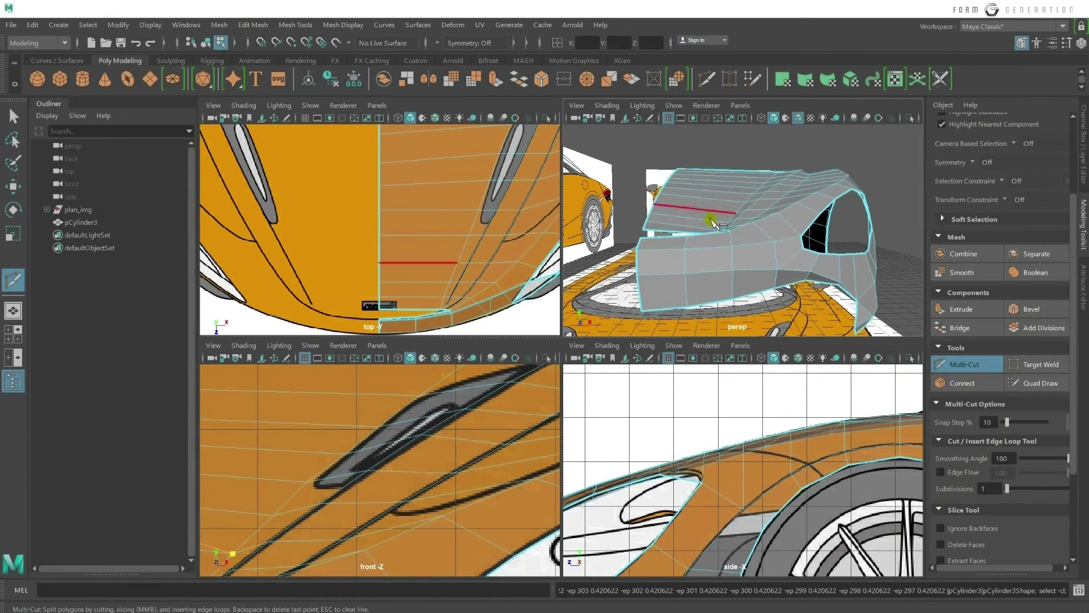
left_click_drag(713, 223, 706, 195, "alt")
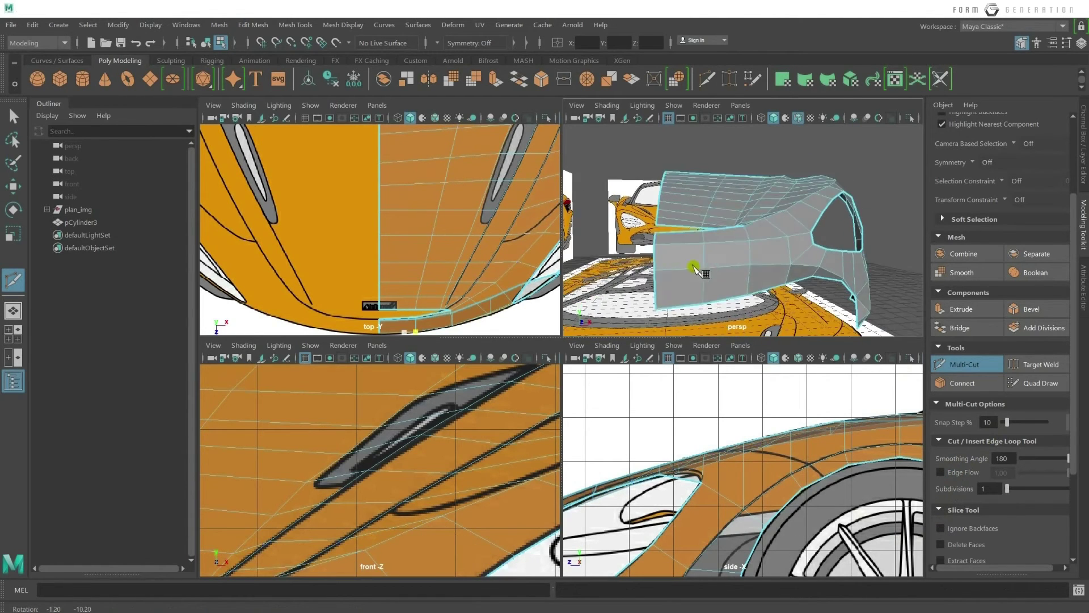
scroll(706, 196, "up", 3)
scroll(681, 192, "up", 3)
right_click(647, 191)
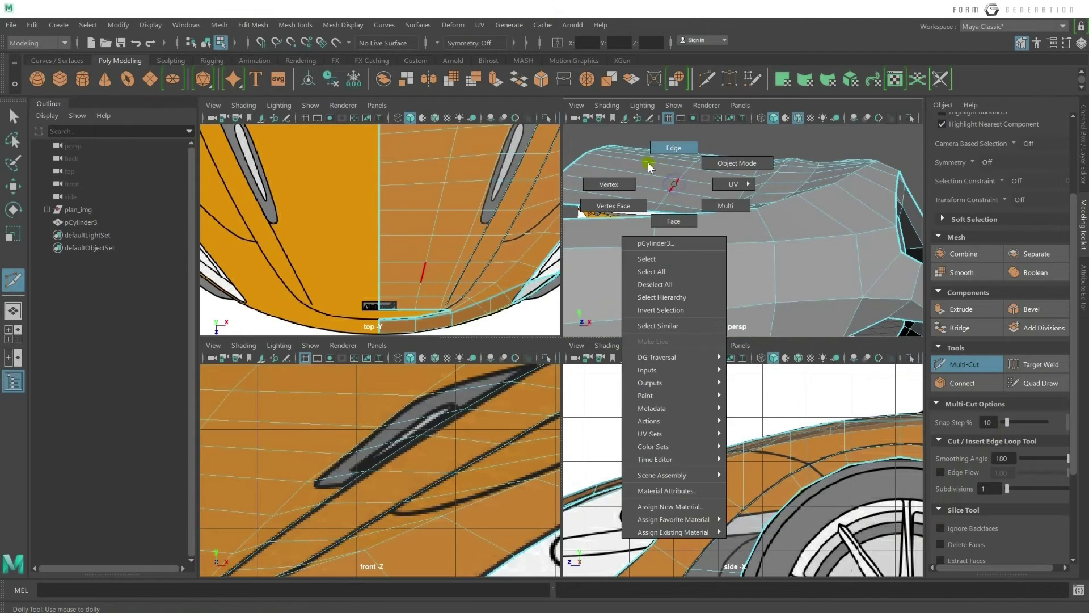
Leave Multi-Cut and move two top-edge vertices upward to shape the hood panel.
key("q")
left_click_drag(647, 192, 733, 234, "alt")
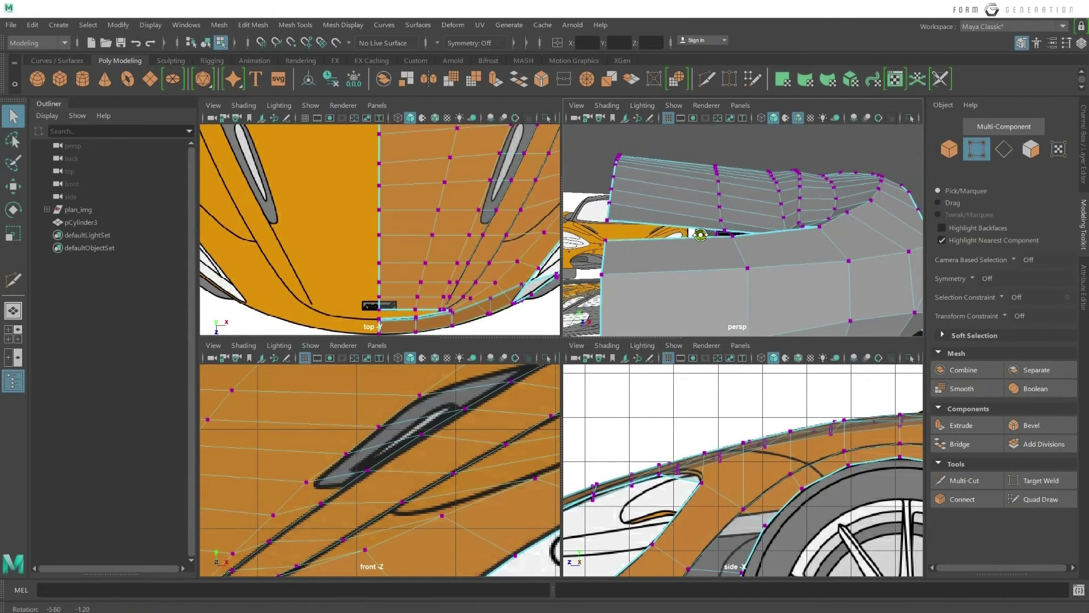
key("w")
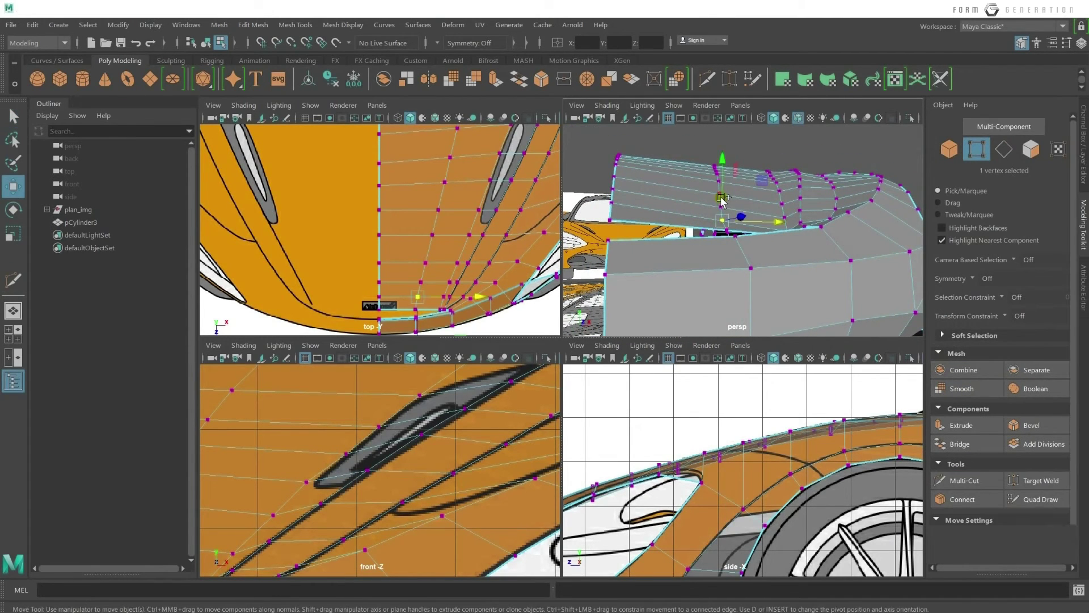
left_click_drag(722, 220, 721, 189)
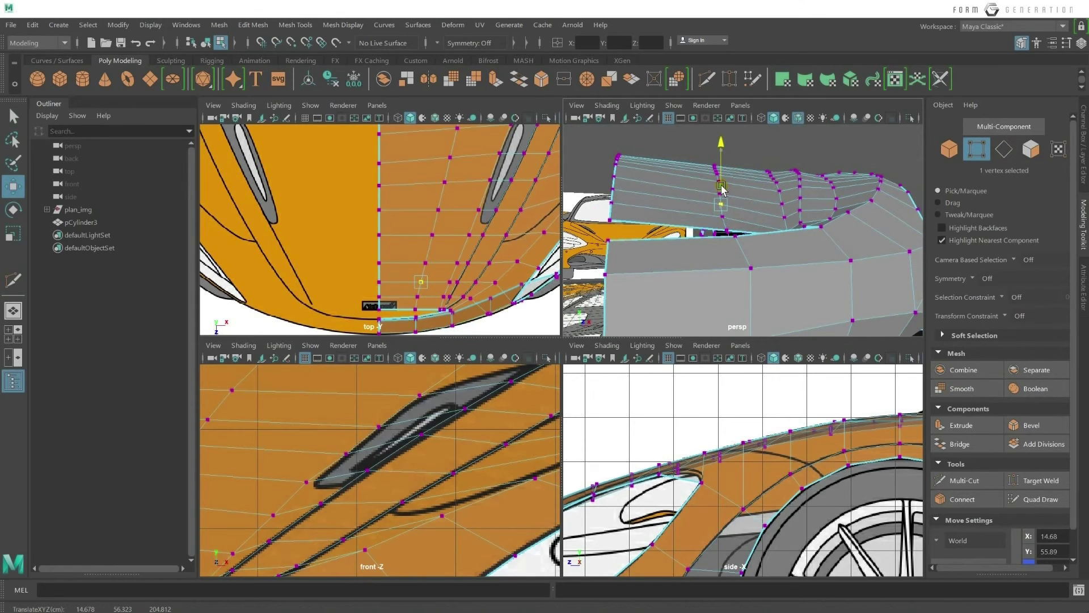
left_click(721, 170)
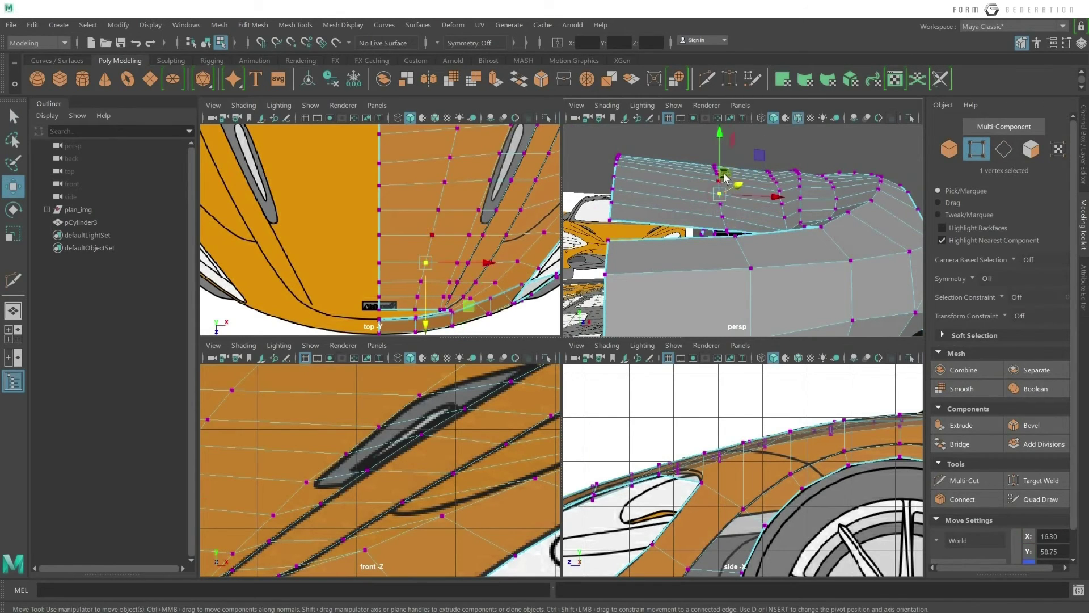
mouse_move(741, 203)
left_mouse_down("alt")
mouse_move(700, 187)
mouse_move(697, 164)
mouse_move(732, 170)
mouse_move(830, 137)
mouse_move(818, 213)
mouse_move(786, 219)
mouse_move(790, 243)
mouse_move(910, 243)
mouse_move(851, 239)
mouse_move(802, 255)
mouse_move(777, 214)
mouse_move(755, 217)
mouse_move(769, 244)
mouse_move(755, 238)
mouse_move(788, 261)
mouse_move(792, 248)
mouse_move(743, 238)
mouse_move(740, 202)
left_mouse_up("alt")
left_click(736, 220)
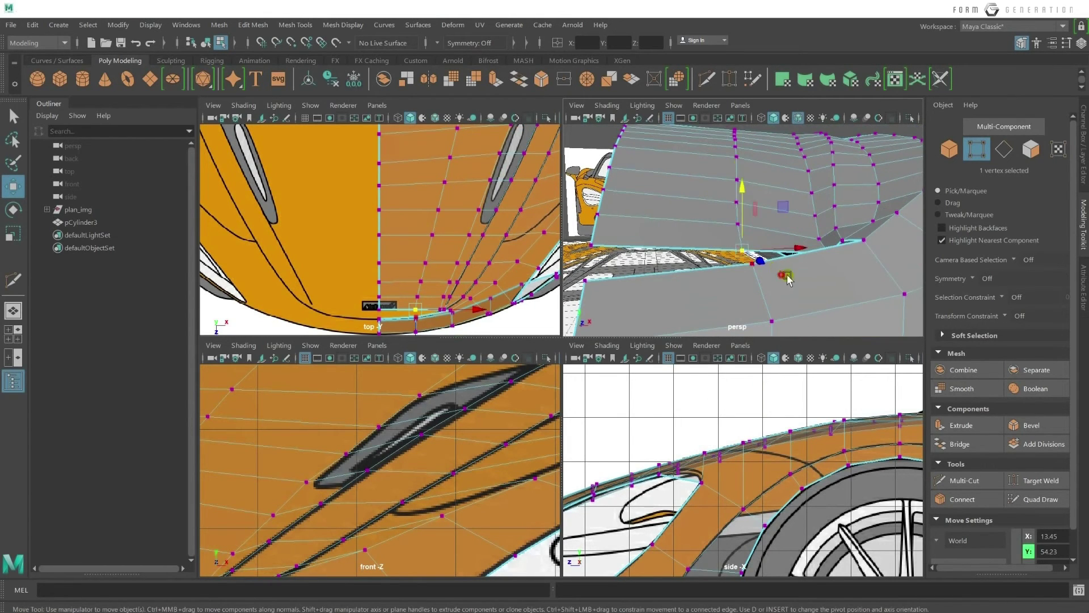
mouse_move(743, 249)
left_mouse_down("alt")
mouse_move(731, 244)
mouse_move(699, 294)
mouse_move(624, 307)
left_mouse_up("alt")
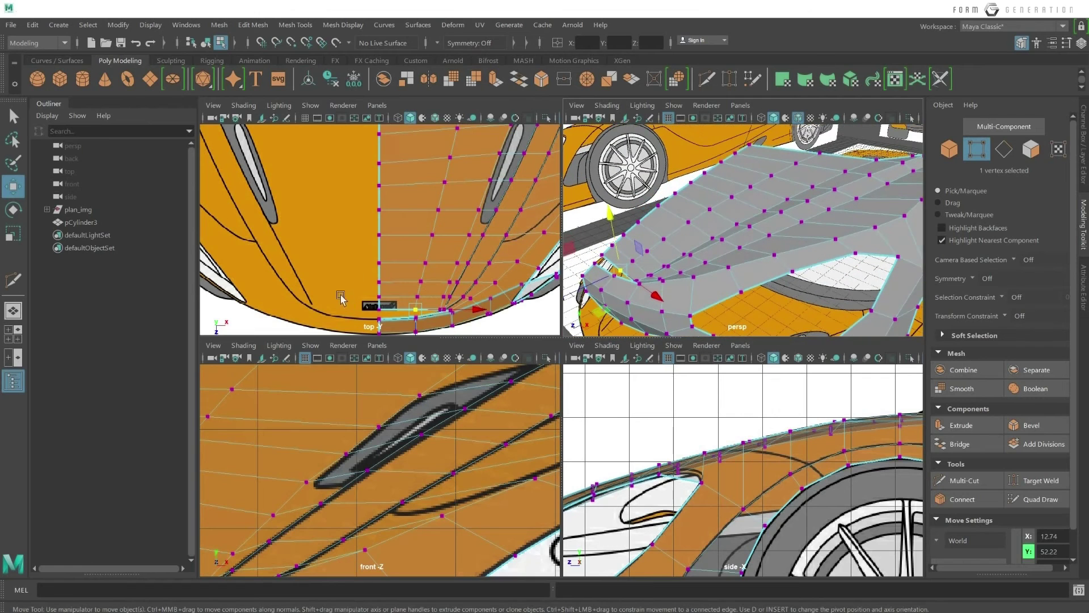
Target Weld the stray logo-slot vertex and the hood-edge vertex into their neighbours.
scroll(369, 318, "up", 3)
scroll(369, 318, "up", 3)
scroll(463, 277, "up", 1)
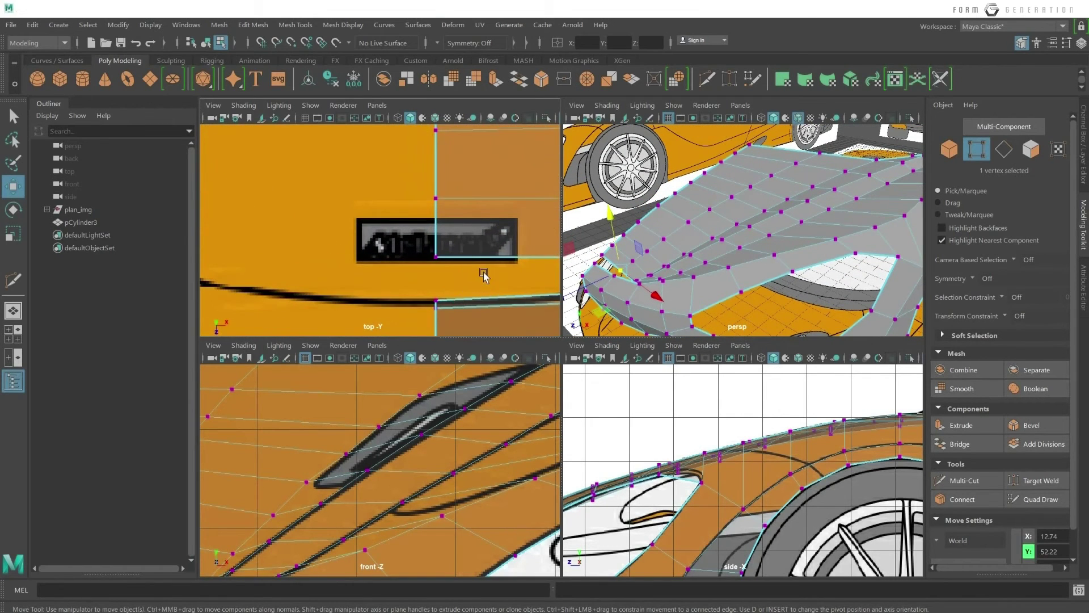
scroll(460, 251, "up", 2)
scroll(458, 237, "down", 2)
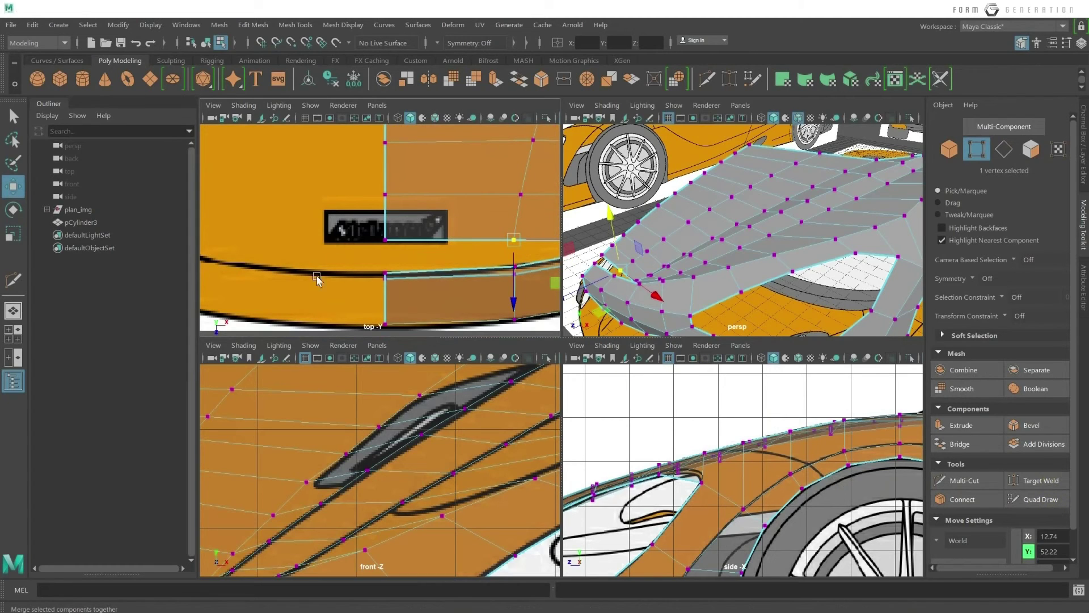
left_click(1048, 480)
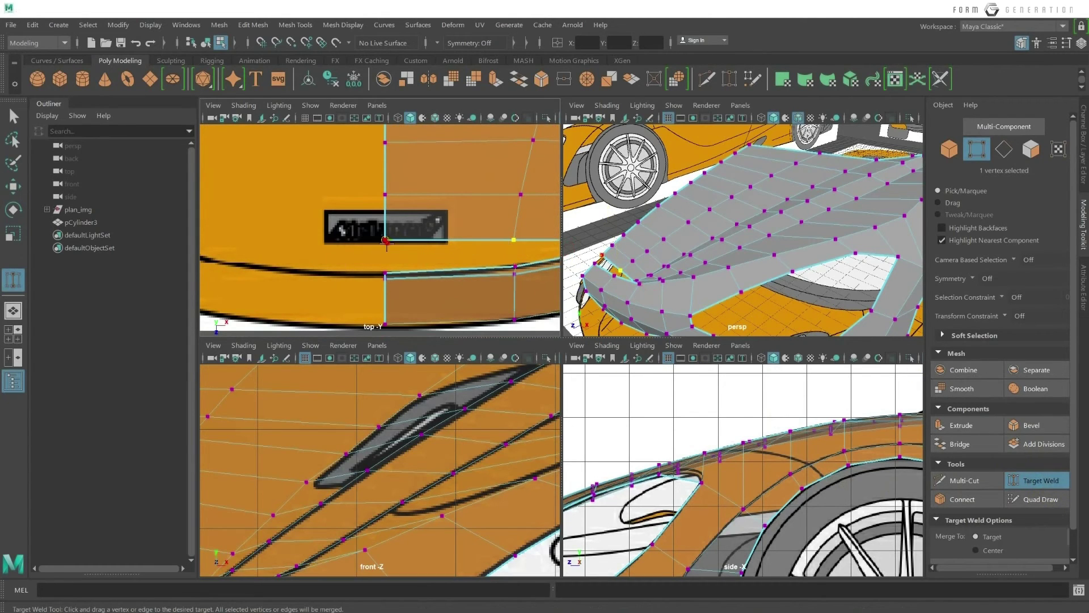
left_click_drag(385, 275, 385, 275)
key("ctrl+z")
left_click_drag(386, 277, 386, 275)
left_click_drag(516, 266, 516, 266)
middle_click_drag(517, 266, 451, 265, "alt")
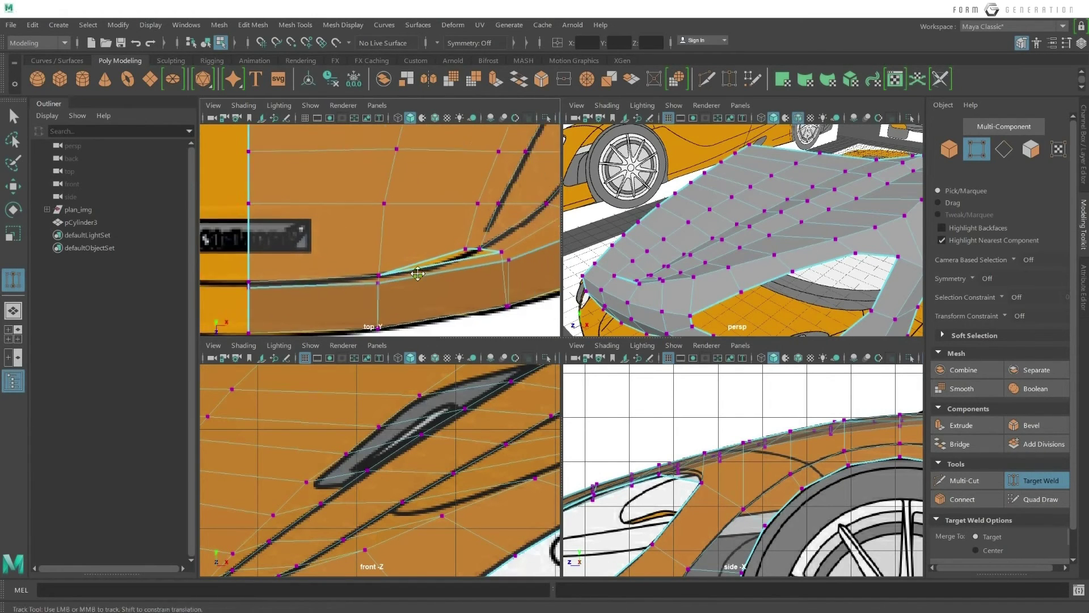
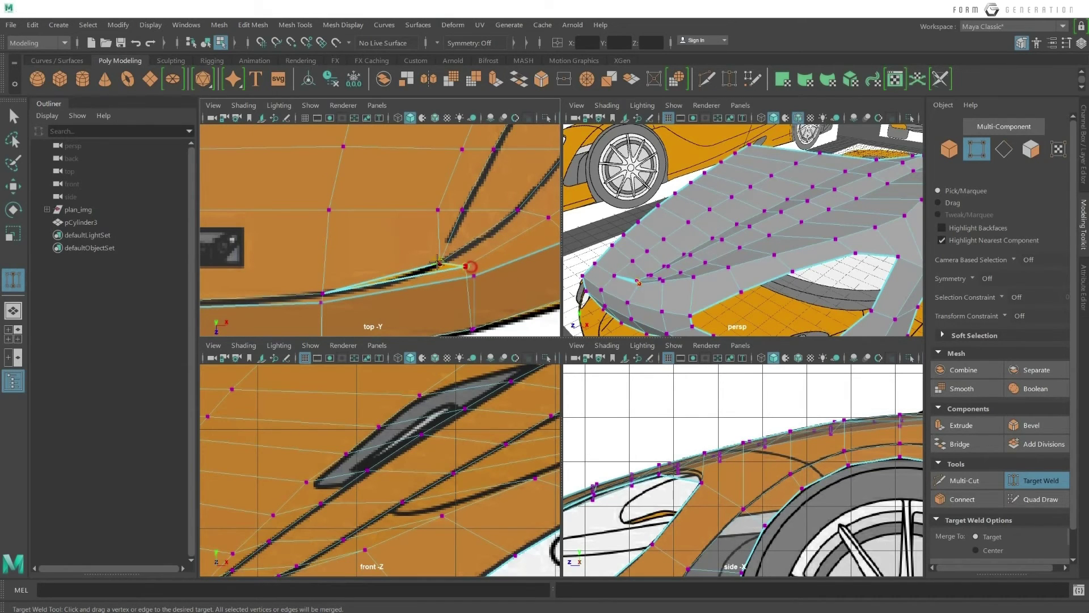
Target-weld the stray hood vertex onto its neighbour and orbit the persp view to check the join.
left_click_drag(437, 262, 472, 282)
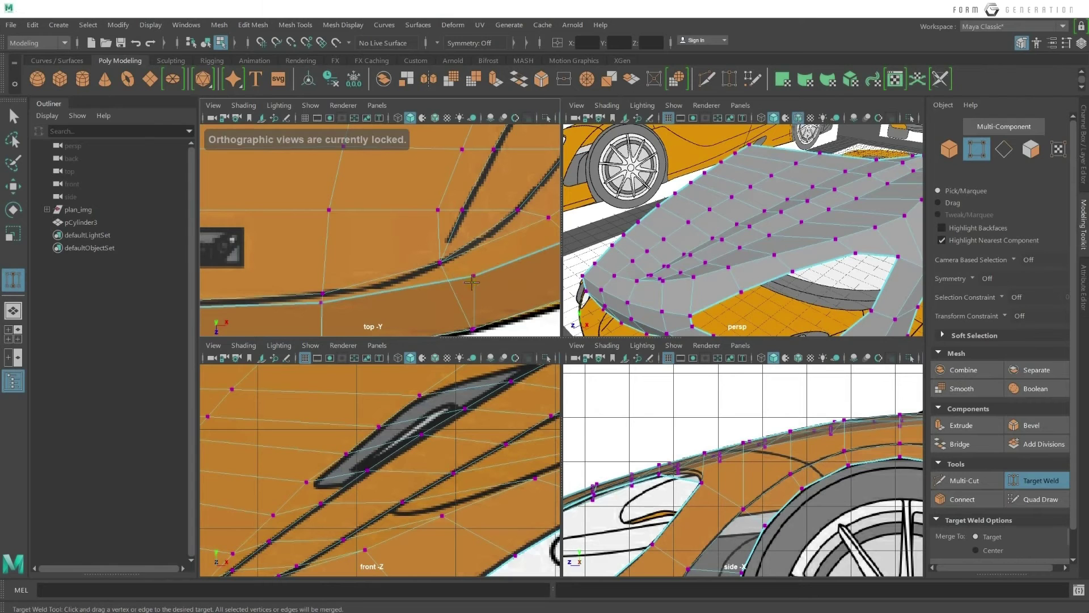
left_click_drag(738, 238, 698, 284, "alt")
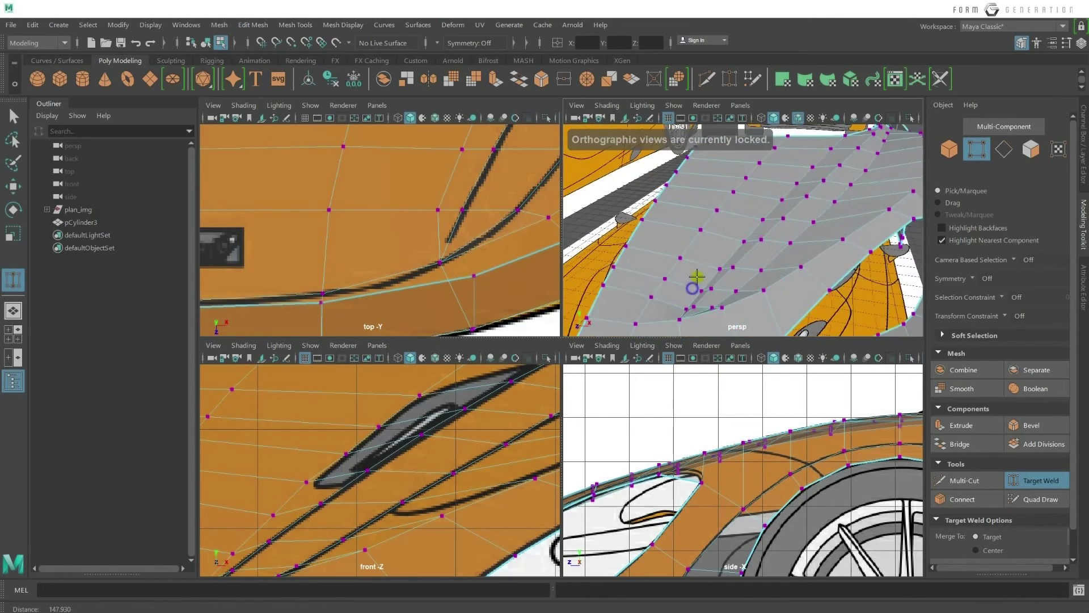
right_click_drag(697, 284, 789, 193, "alt")
mouse_move(790, 194)
left_mouse_down("alt")
mouse_move(741, 219)
mouse_move(719, 253)
mouse_move(737, 238)
mouse_move(741, 251)
mouse_move(766, 252)
mouse_move(749, 255)
left_mouse_up("alt")
right_click_drag(763, 227, 762, 244)
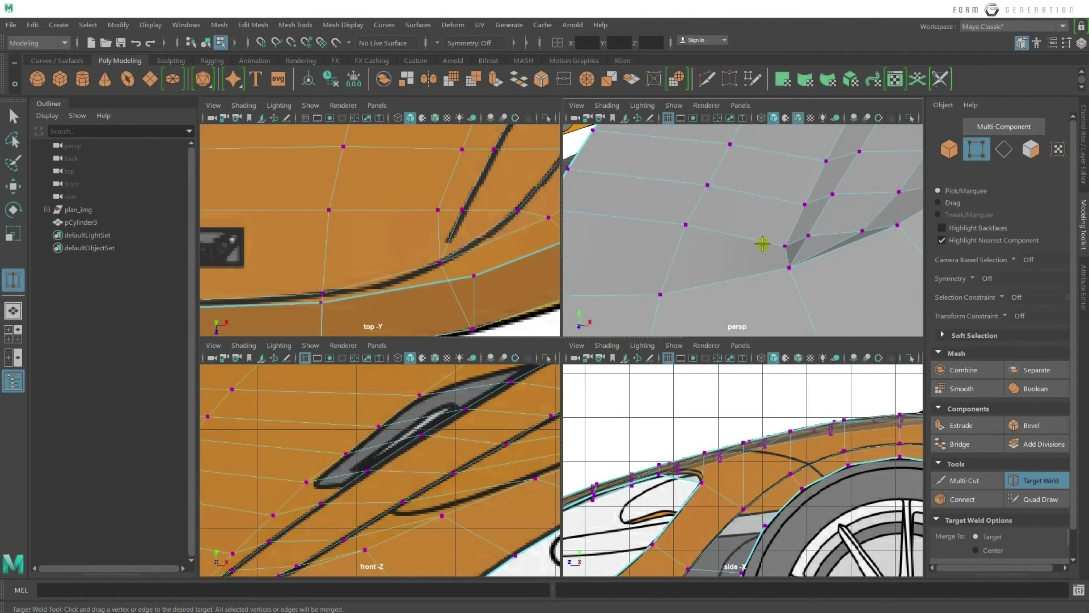
Nudge the merge-point vertex and adjacent hood vertices to straighten the hood edge flow.
key("w")
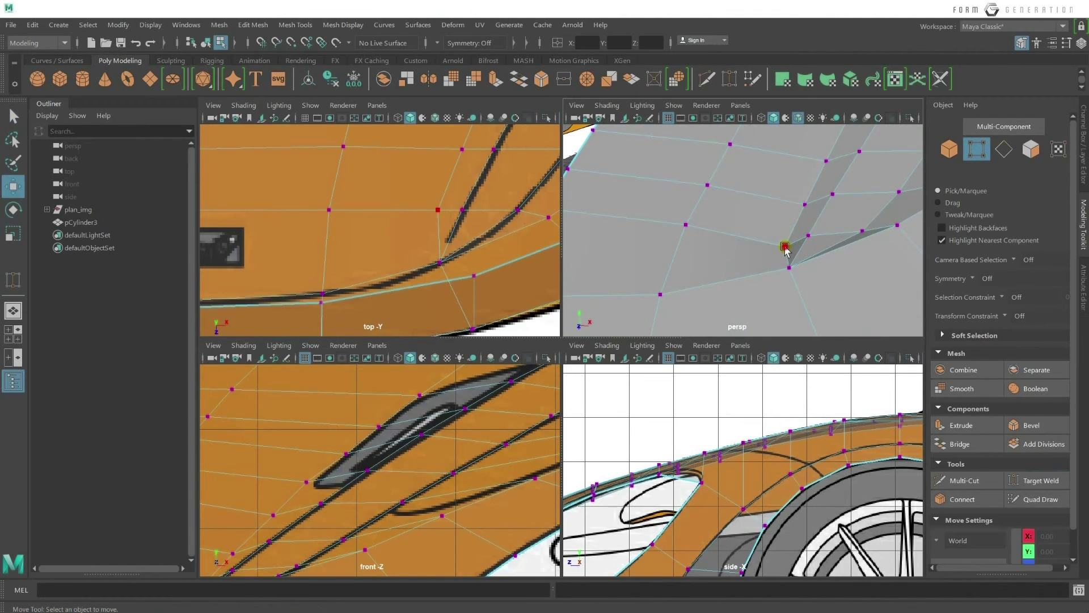
left_click(786, 245)
left_click_drag(788, 229, 806, 243)
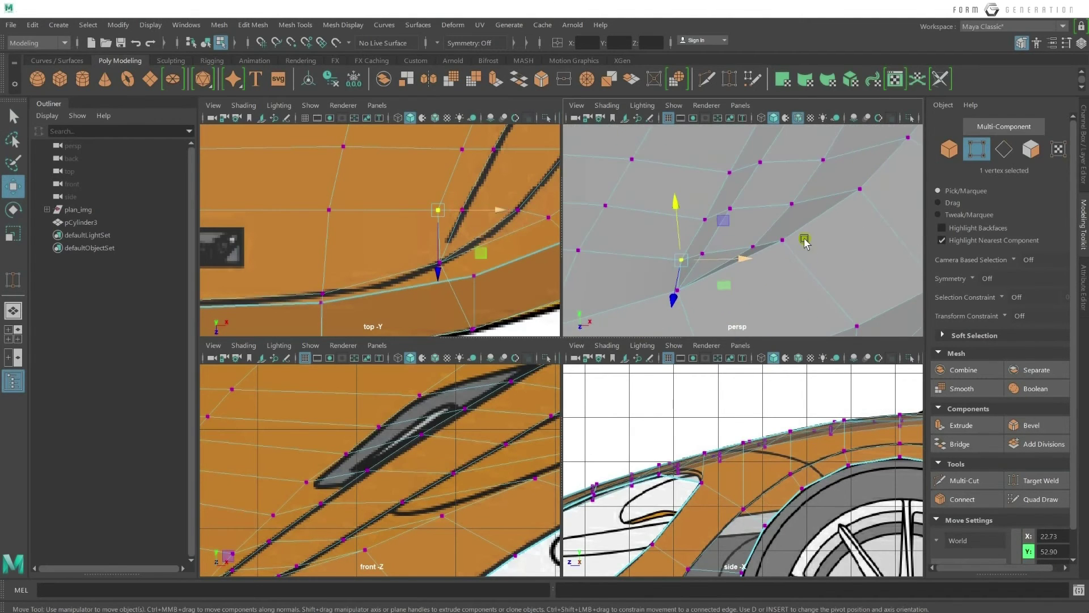
left_click(754, 244)
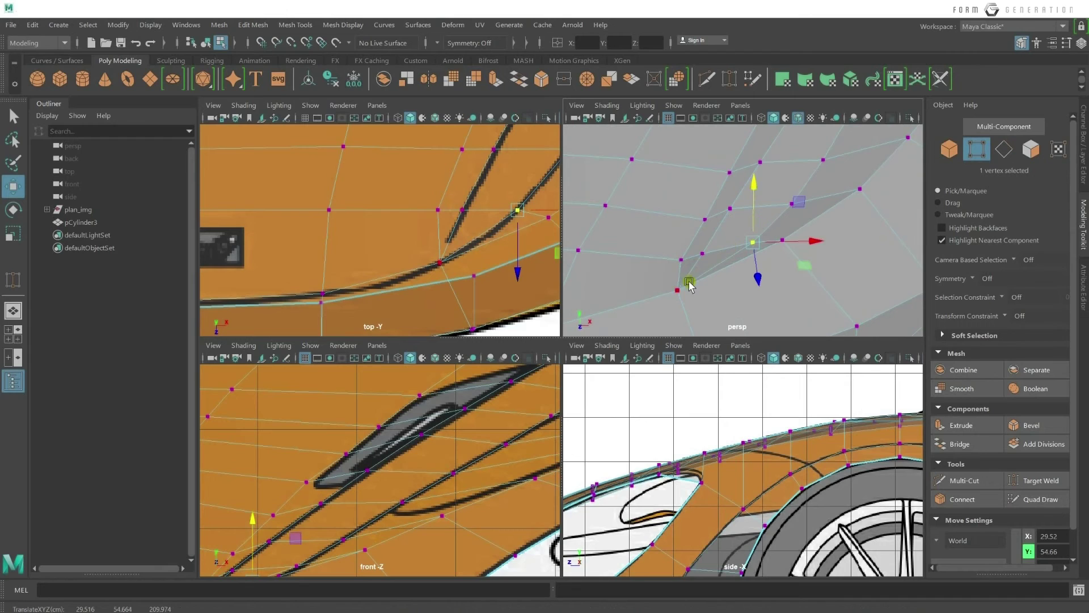
left_click(690, 285)
mouse_move(792, 245)
left_mouse_down()
mouse_move(680, 232)
mouse_move(759, 242)
mouse_move(756, 221)
mouse_move(795, 183)
left_mouse_up()
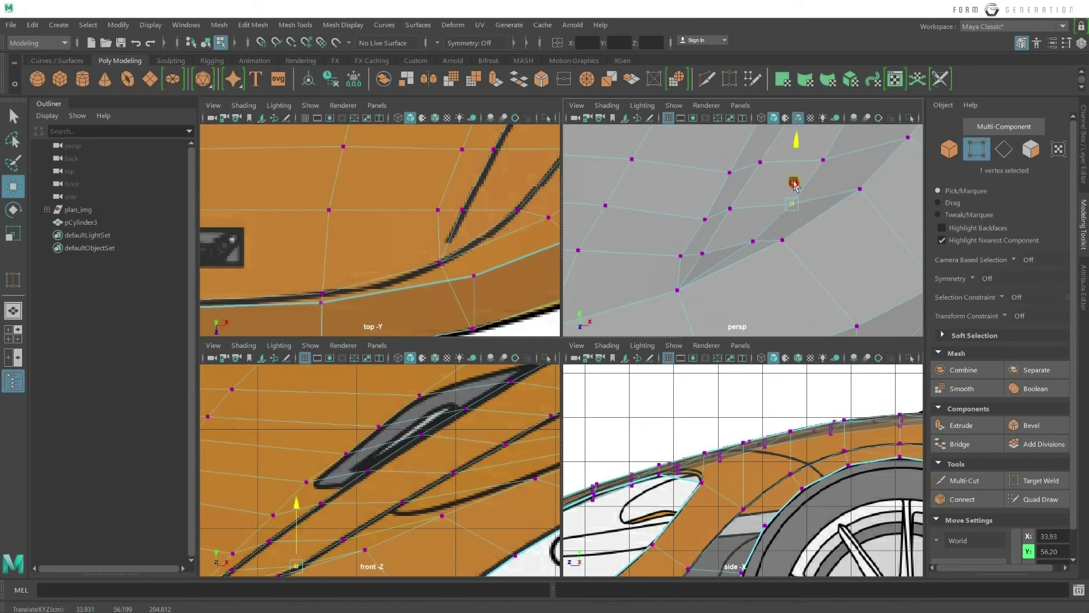
Reshape the intake scoop by moving a scoop vertex up and left.
left_click(723, 208)
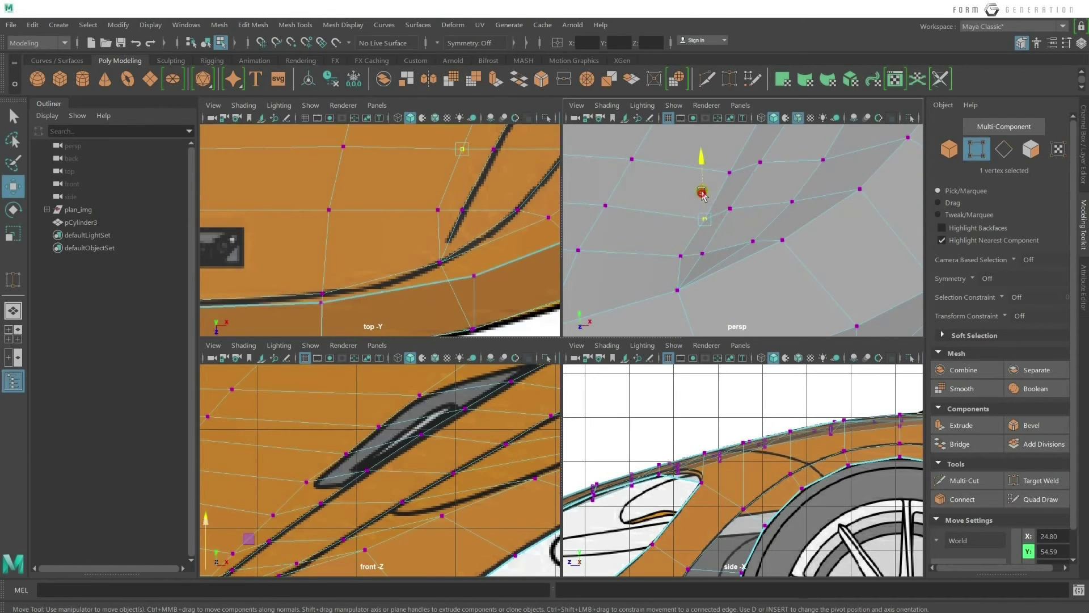
mouse_move(702, 191)
left_mouse_down("alt")
mouse_move(742, 242)
mouse_move(792, 195)
left_mouse_up("alt")
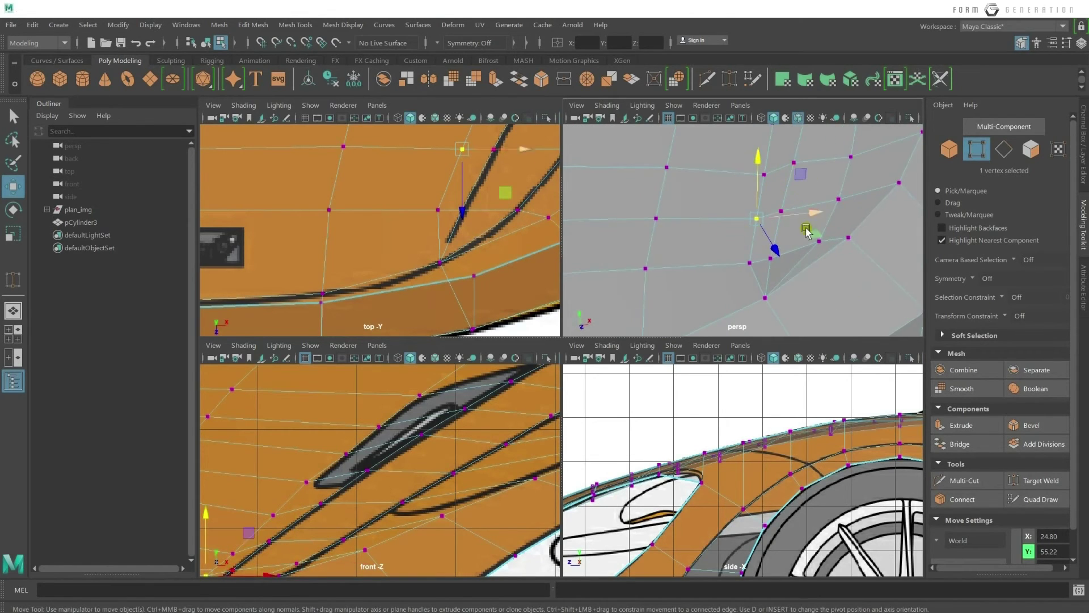
left_click_drag(807, 231, 776, 196, "alt")
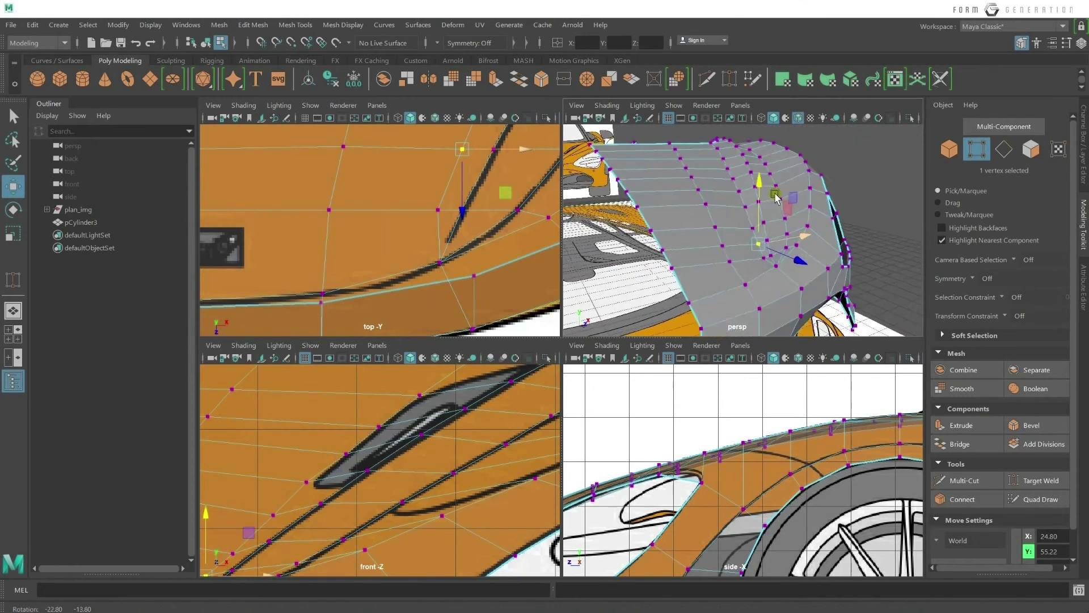
scroll(776, 196, "up", 2)
scroll(776, 205, "up", 2)
scroll(777, 210, "up", 2)
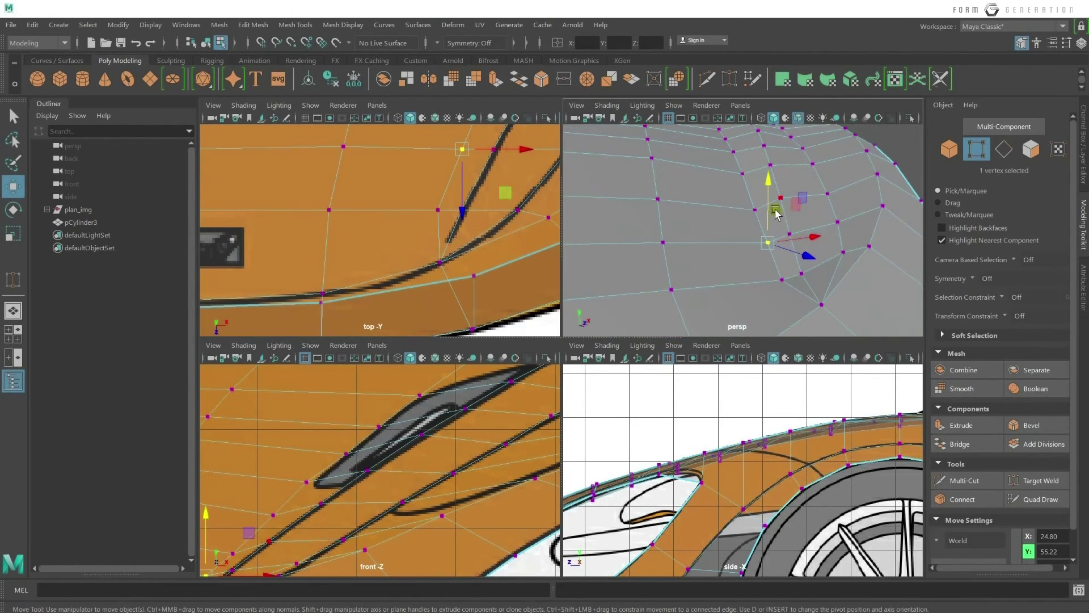
left_click(739, 177)
mouse_move(739, 176)
middle_mouse_down()
mouse_move(756, 182)
mouse_move(770, 215)
middle_mouse_up()
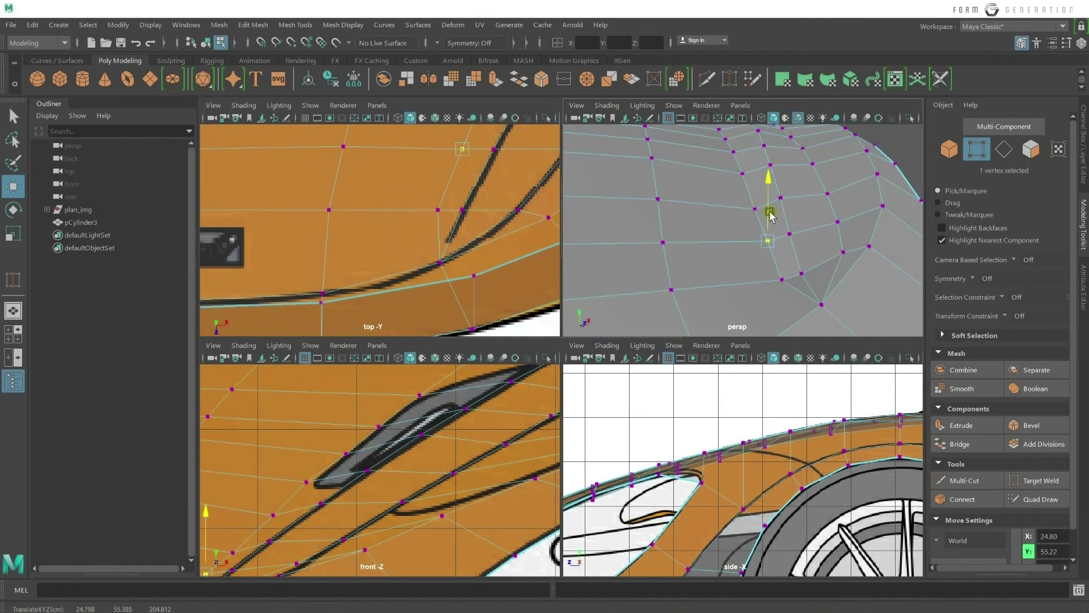
left_click_drag(770, 214, 778, 205, "alt")
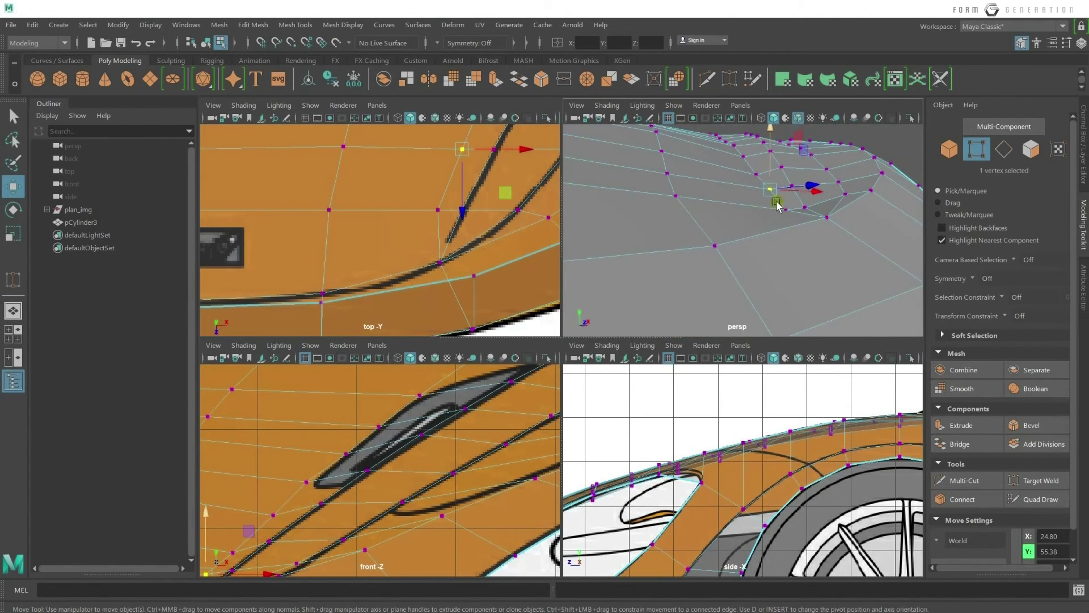
mouse_move(753, 169)
middle_mouse_down()
mouse_move(745, 141)
mouse_move(759, 157)
middle_mouse_up()
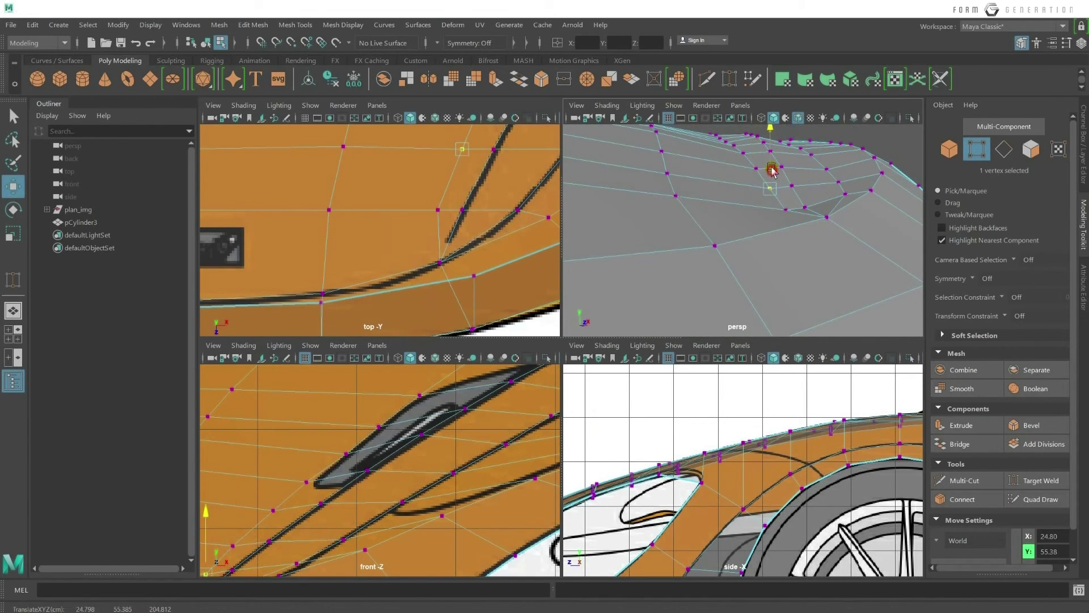
Raise neighbouring scoop vertices slightly to match the blueprint line.
left_click(786, 208)
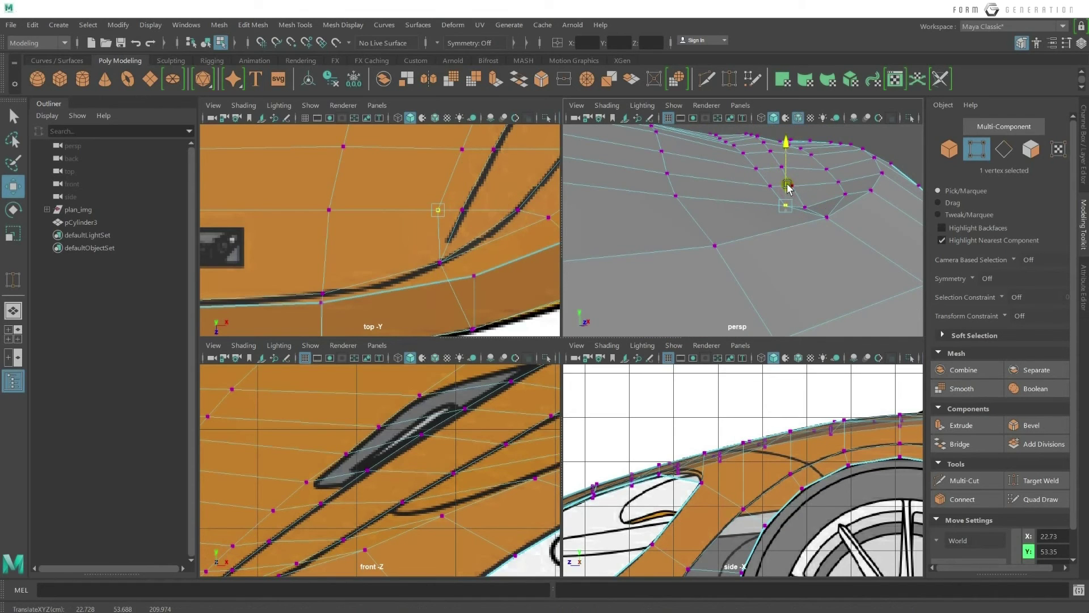
left_click(813, 208)
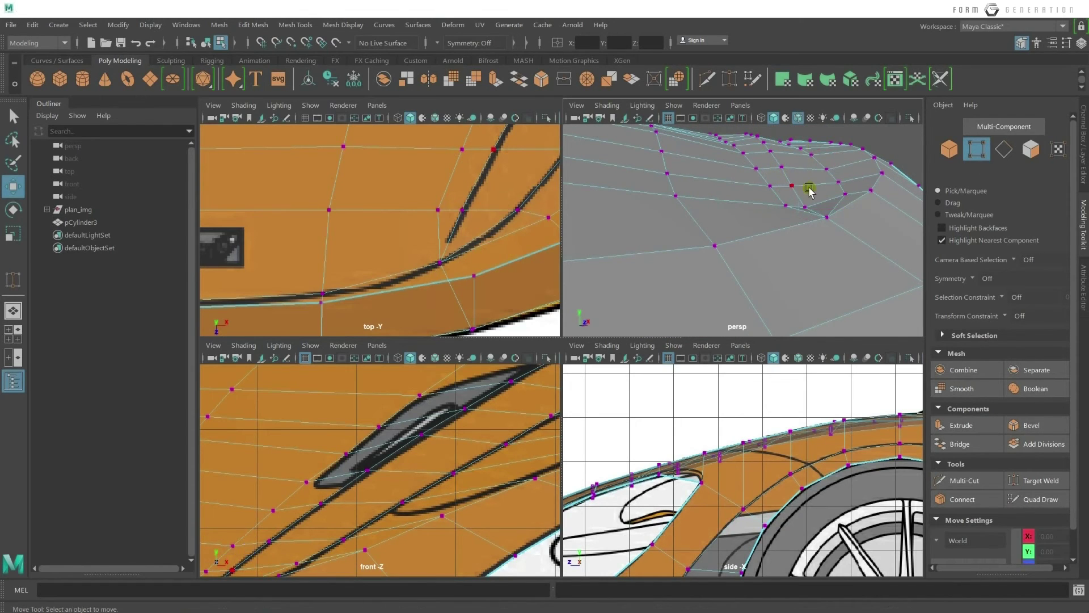
left_click_drag(808, 182, 808, 182)
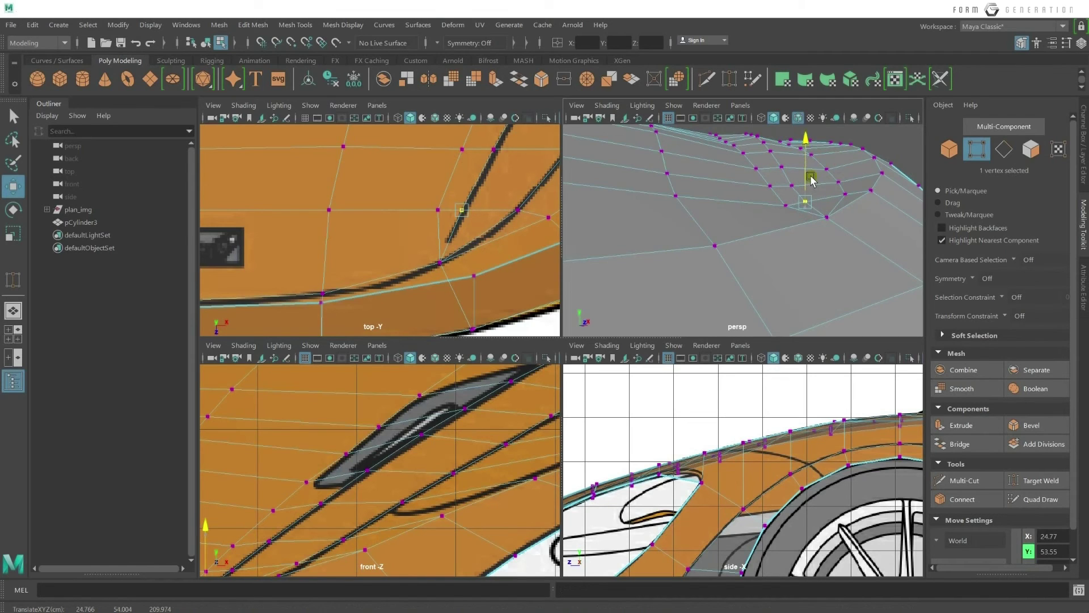
left_click(792, 185)
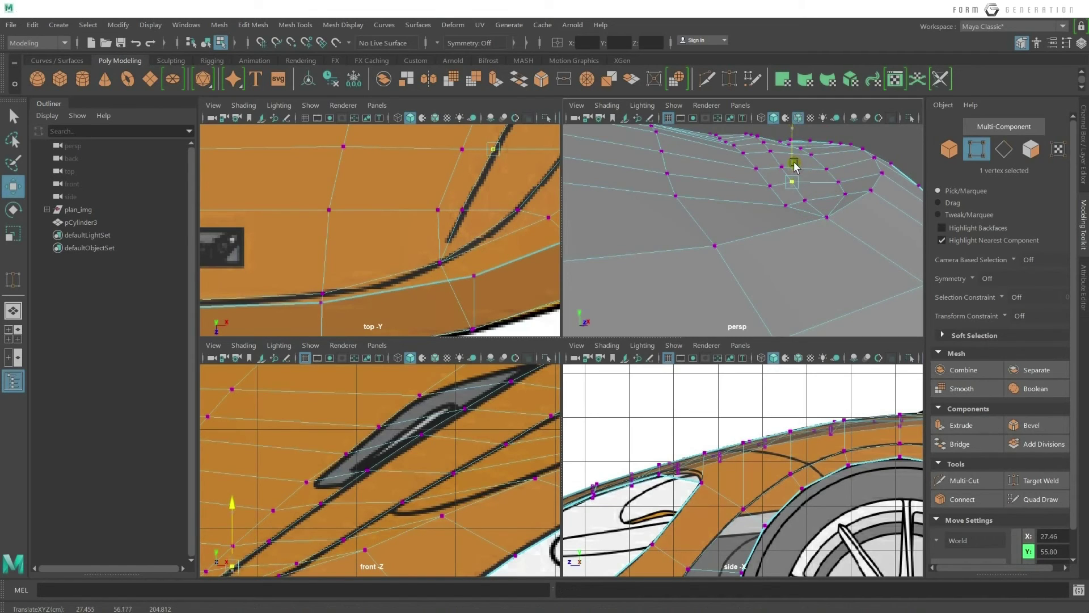
left_click(794, 163)
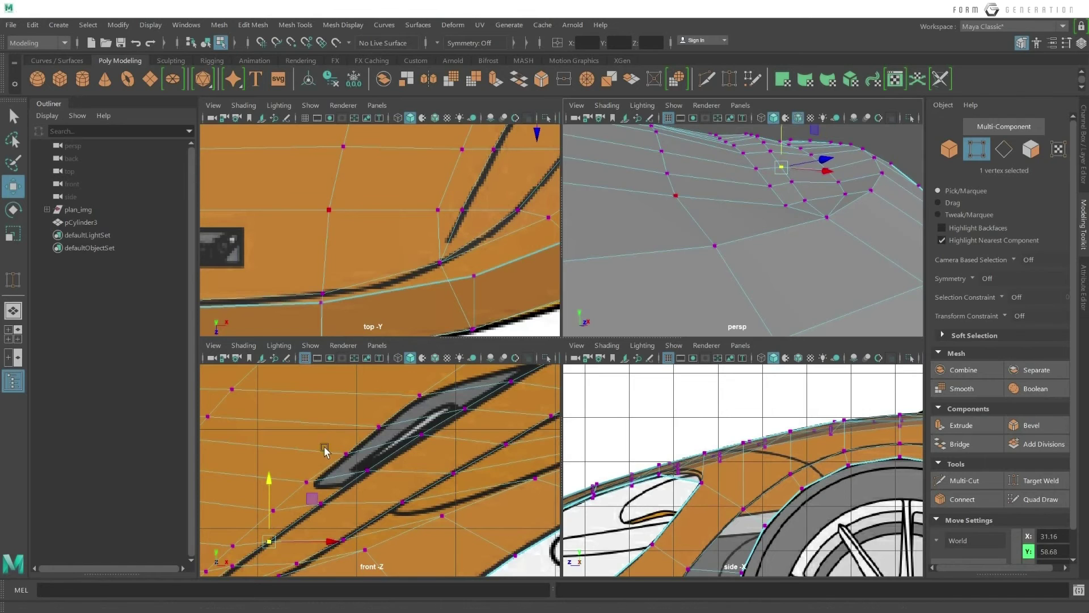
scroll(360, 454, "down", 3)
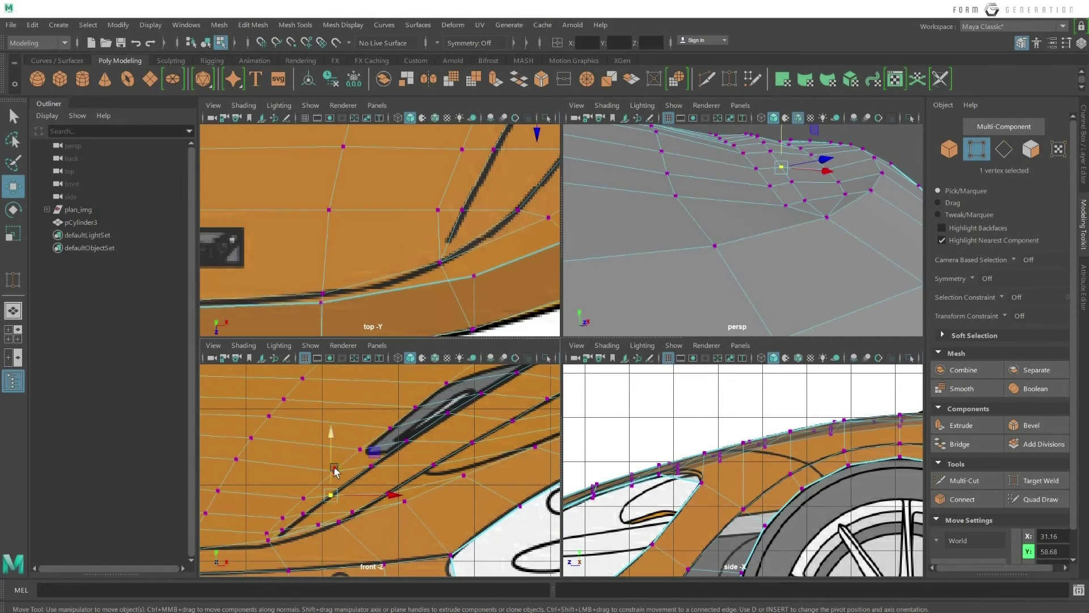
left_click_drag(335, 469, 375, 453)
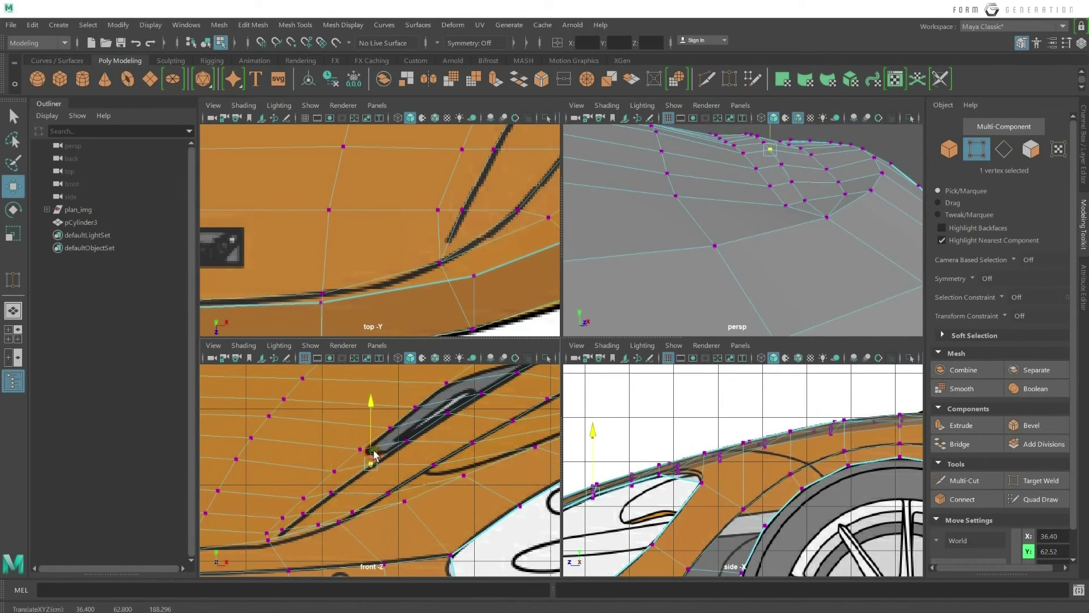
Lower vertices along the vent line slightly onto the blueprint line.
left_click_drag(793, 248, 768, 236, "alt")
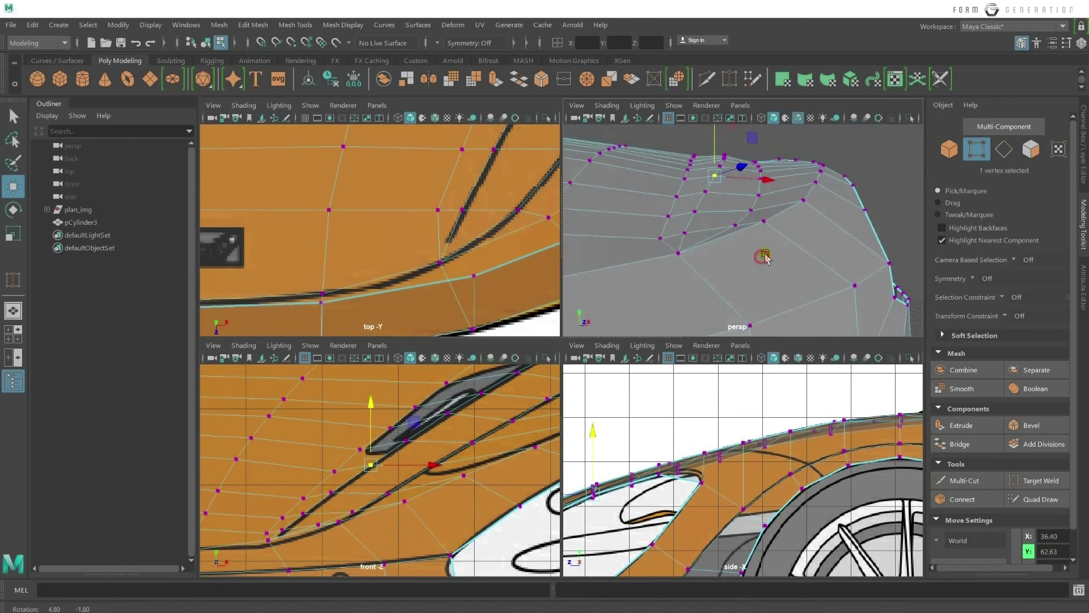
left_click(773, 212)
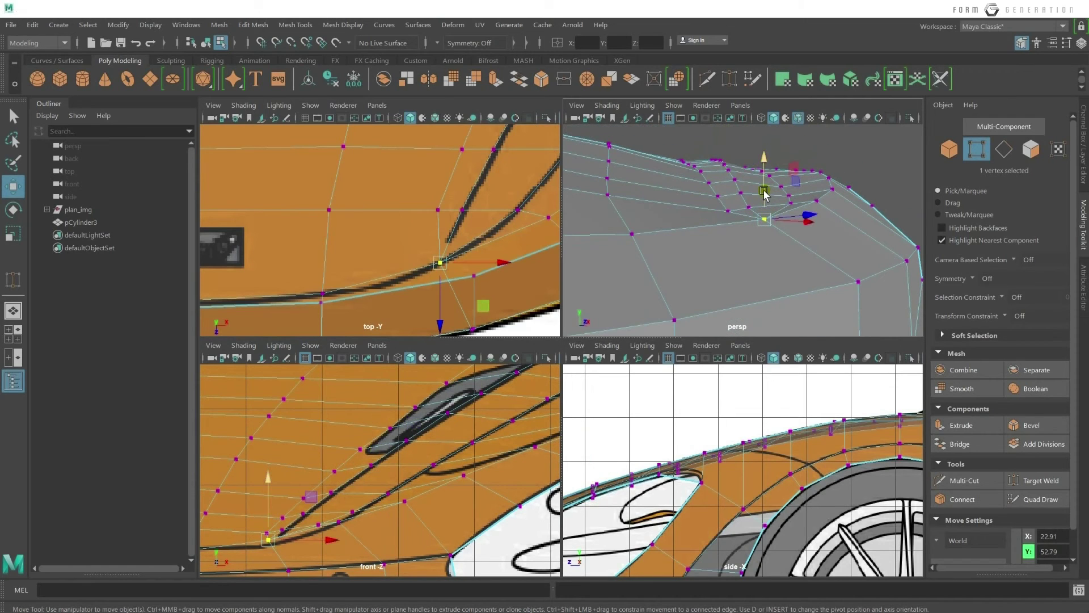
left_click_drag(766, 196, 767, 203)
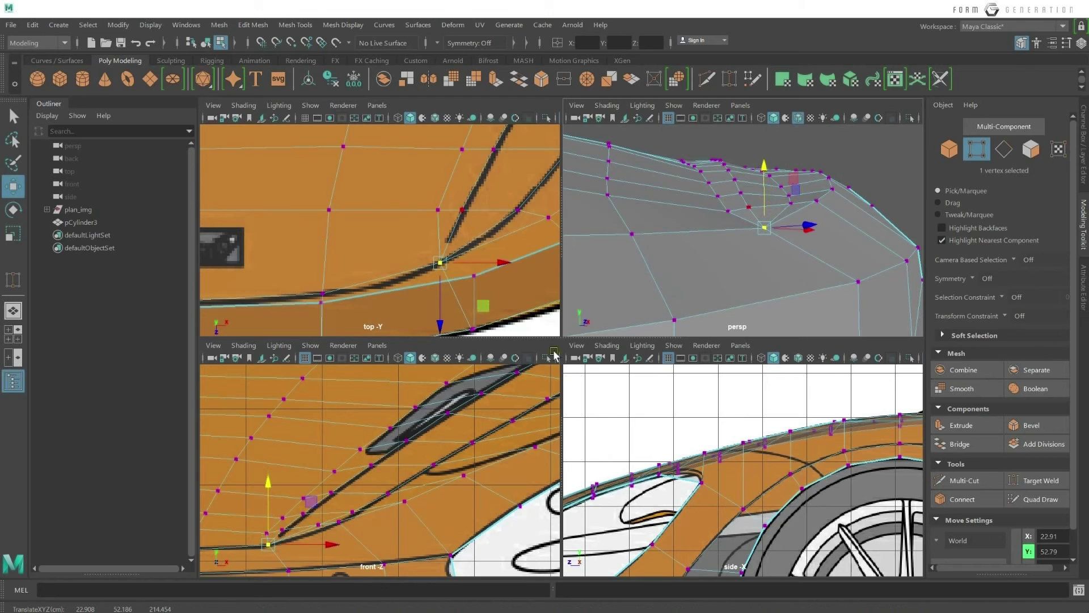
left_click(338, 521)
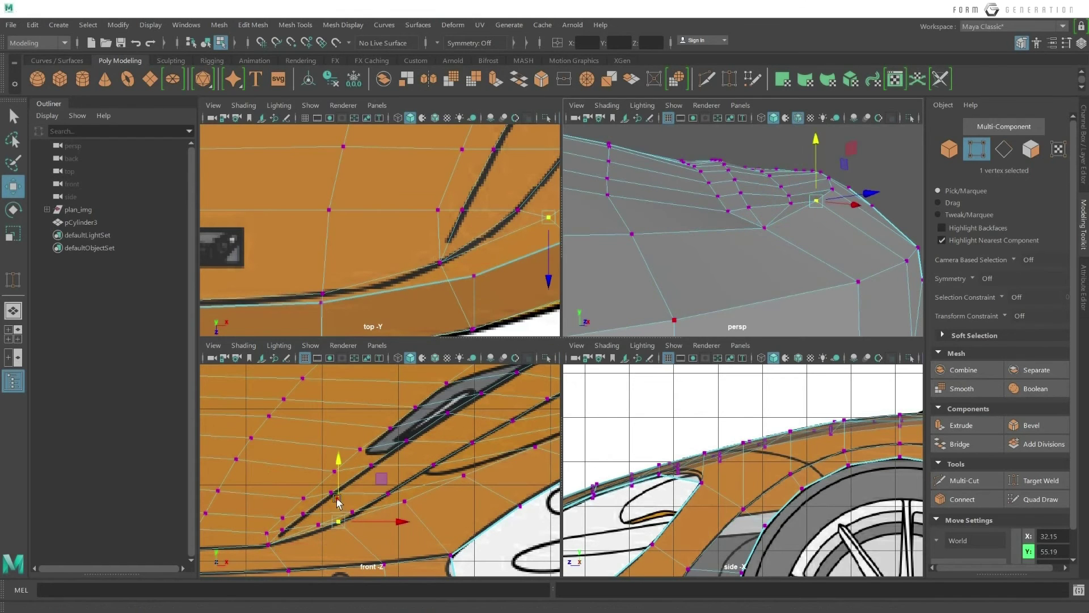
left_click_drag(339, 502, 338, 504)
mouse_move(780, 289)
left_mouse_down("alt")
mouse_move(782, 298)
mouse_move(853, 254)
mouse_move(794, 250)
mouse_move(808, 266)
mouse_move(773, 256)
left_mouse_up("alt")
Switch the panel mesh from edge to vertex component mode.
right_click_drag(774, 255, 772, 223)
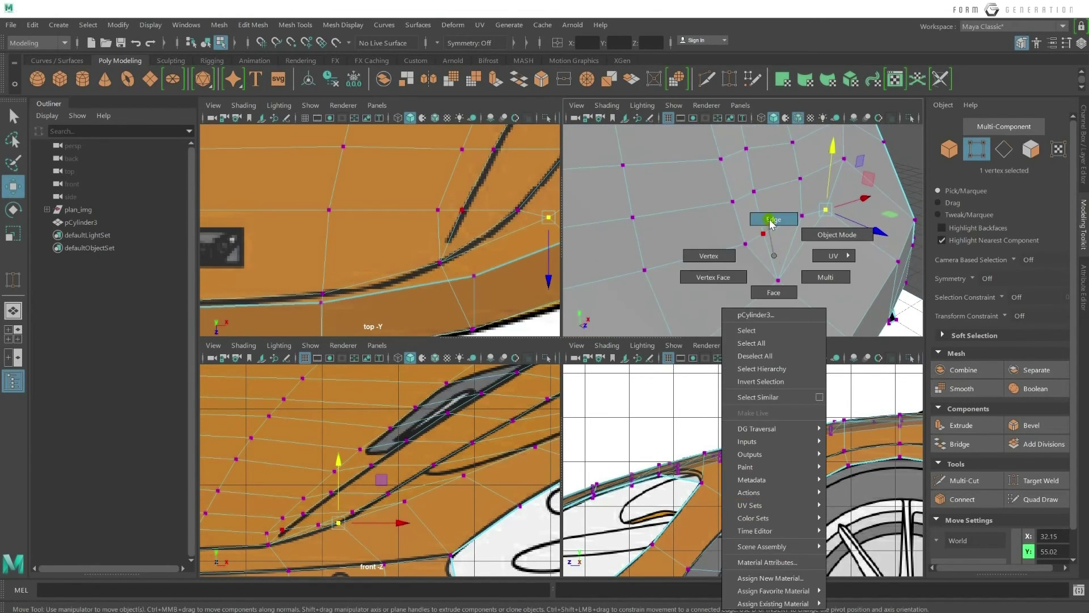
left_click(772, 248)
mouse_move(800, 278)
left_mouse_down("alt")
mouse_move(783, 250)
mouse_move(723, 246)
left_mouse_up("alt")
key("w")
right_click_drag(723, 246, 717, 221)
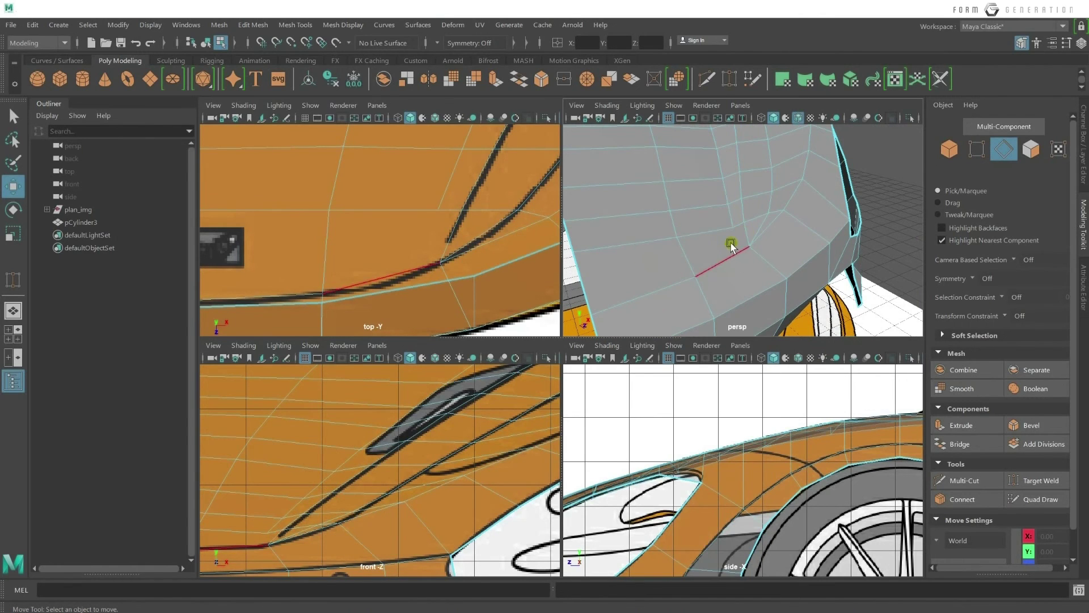
right_click_drag(716, 249, 649, 249)
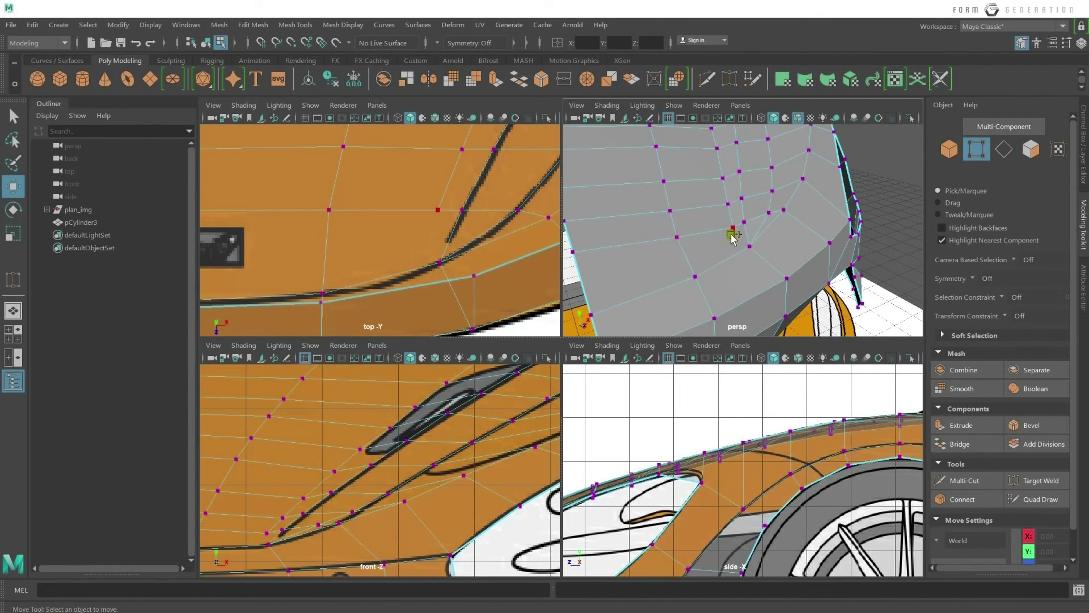
Multi-Cut the face beside the side intake, undo a stray point, and return to object mode.
key("ctrl+shift+x")
left_click(695, 277)
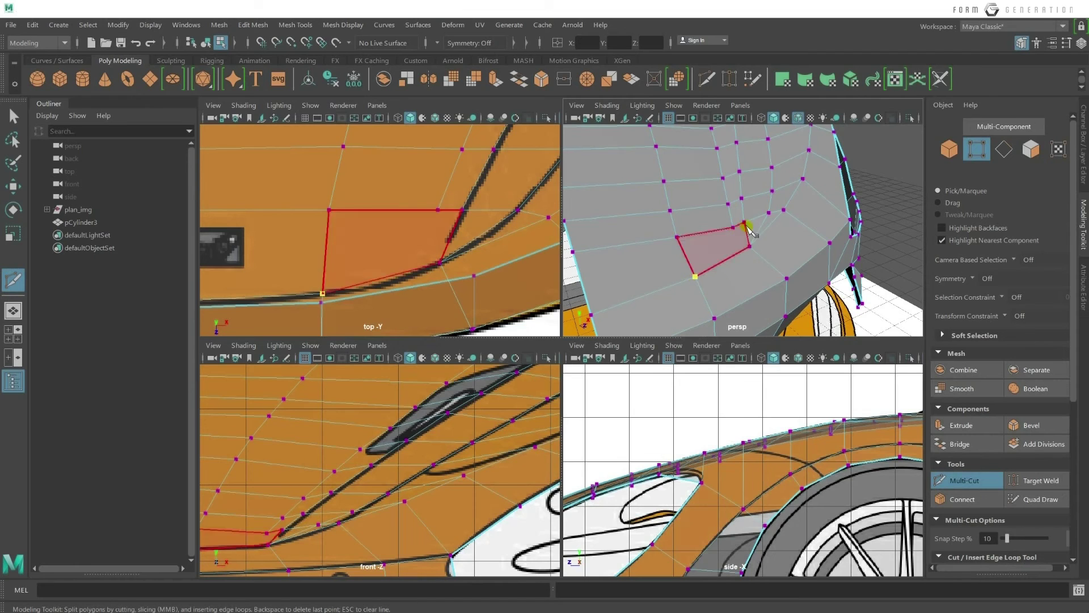
key("ctrl+z")
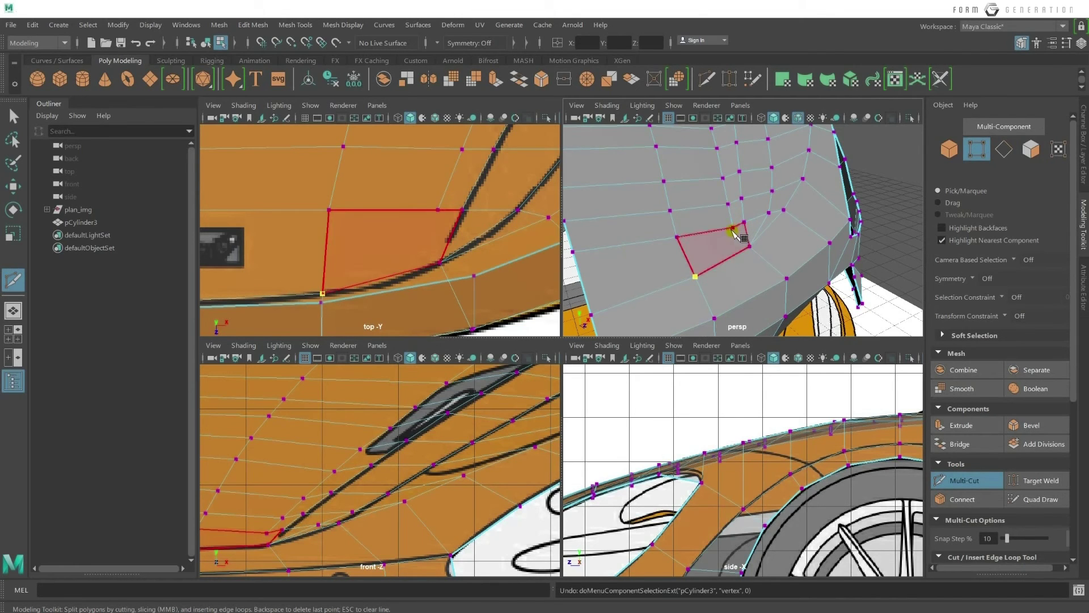
key("q")
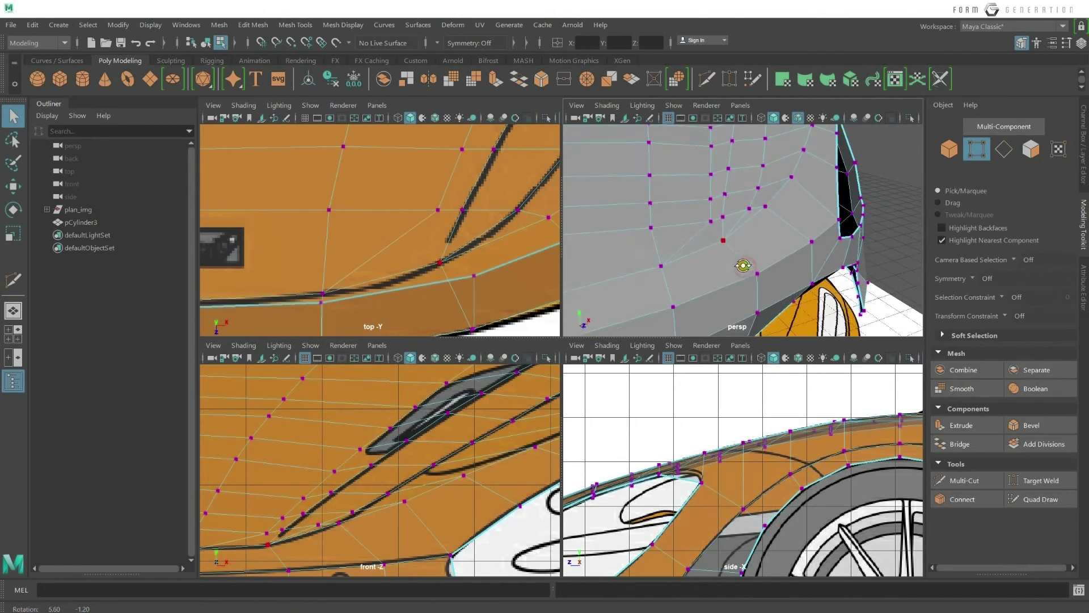
right_click_drag(759, 250, 758, 238)
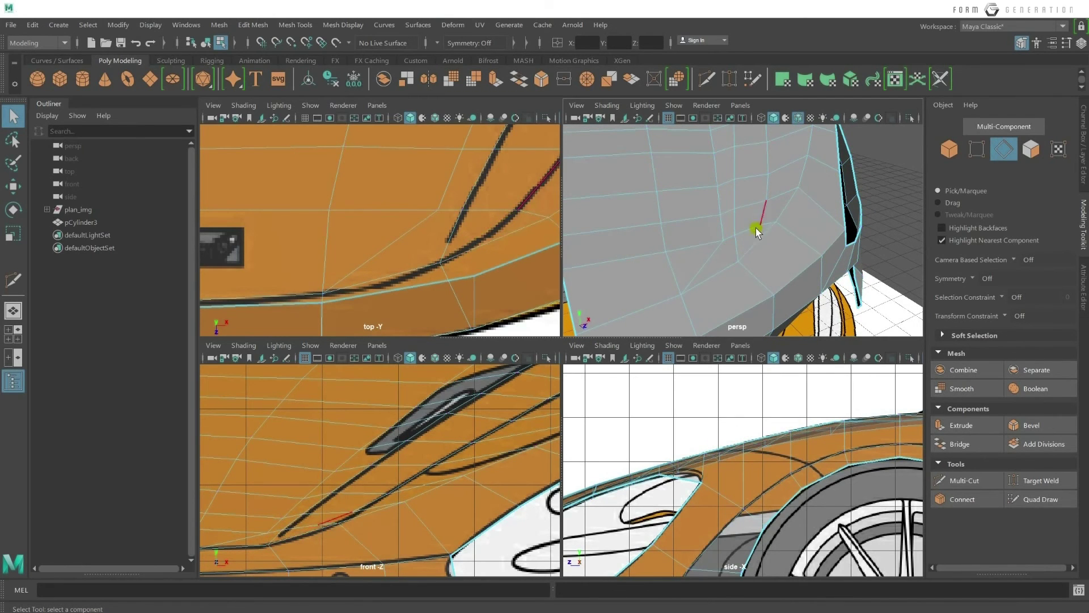
mouse_move(822, 272)
left_mouse_down("alt")
mouse_move(778, 260)
mouse_move(782, 270)
mouse_move(770, 277)
left_mouse_up("alt")
right_click_drag(733, 242, 783, 219)
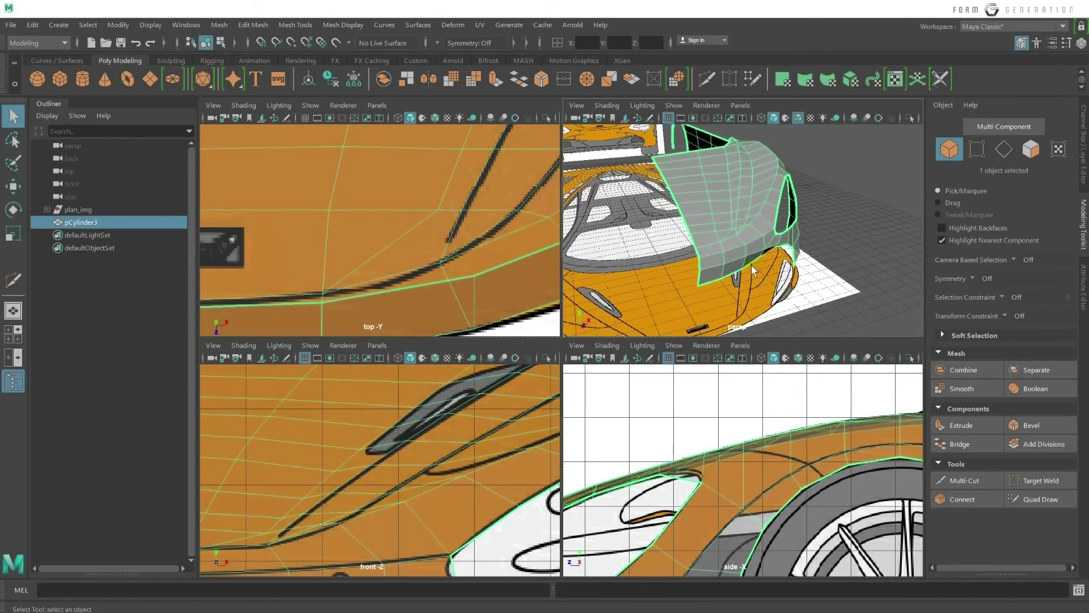
Orbit around the panel to inspect the fender area with the Move tool ready.
mouse_move(783, 219)
left_mouse_down("alt")
mouse_move(697, 272)
mouse_move(701, 246)
mouse_move(795, 244)
mouse_move(790, 319)
mouse_move(648, 272)
mouse_move(622, 247)
mouse_move(708, 202)
mouse_move(826, 209)
mouse_move(794, 238)
left_mouse_up("alt")
right_click_drag(794, 238, 758, 271, "alt")
left_click_drag(759, 272, 844, 261, "alt")
right_click_drag(699, 220, 676, 206, "alt")
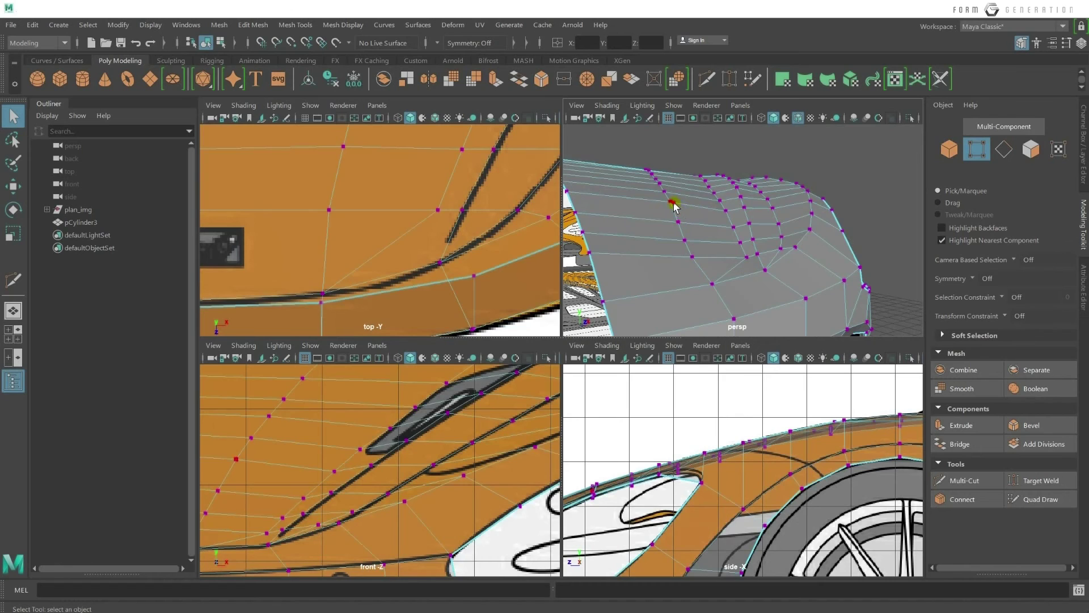
key("w")
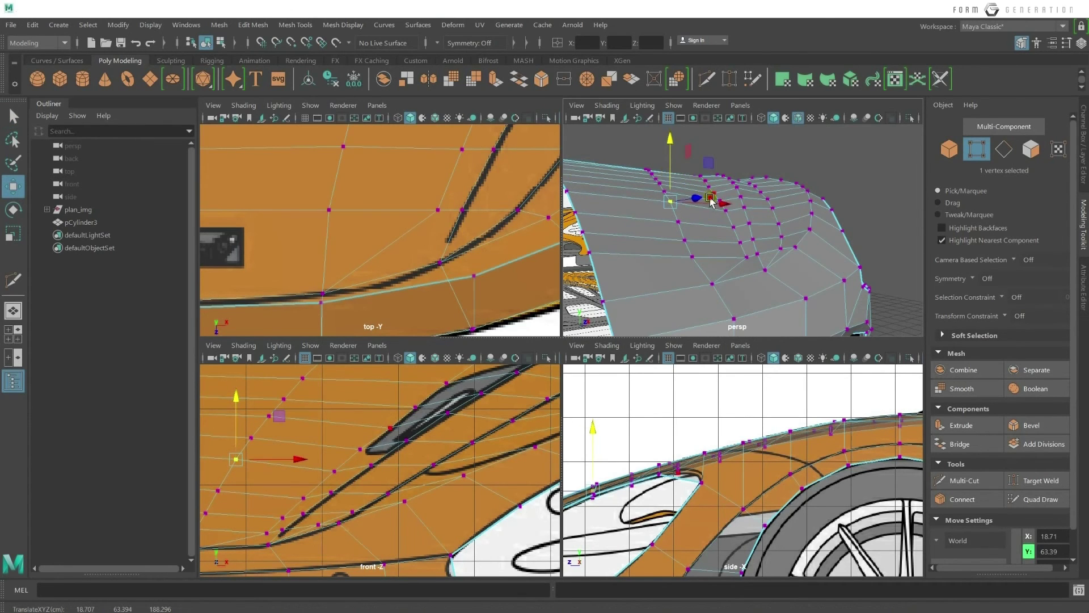
left_click_drag(685, 199, 732, 228, "alt")
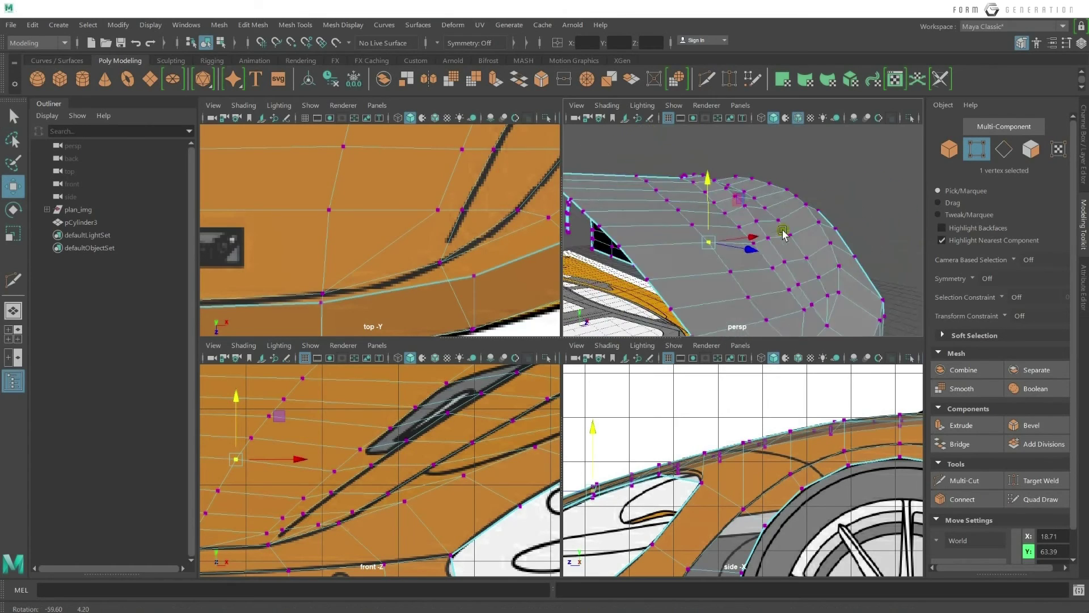
mouse_move(783, 233)
left_mouse_down("alt")
mouse_move(591, 254)
mouse_move(777, 232)
mouse_move(765, 237)
left_mouse_up("alt")
mouse_move(763, 226)
left_mouse_down("alt")
mouse_move(737, 232)
mouse_move(812, 220)
left_mouse_up("alt")
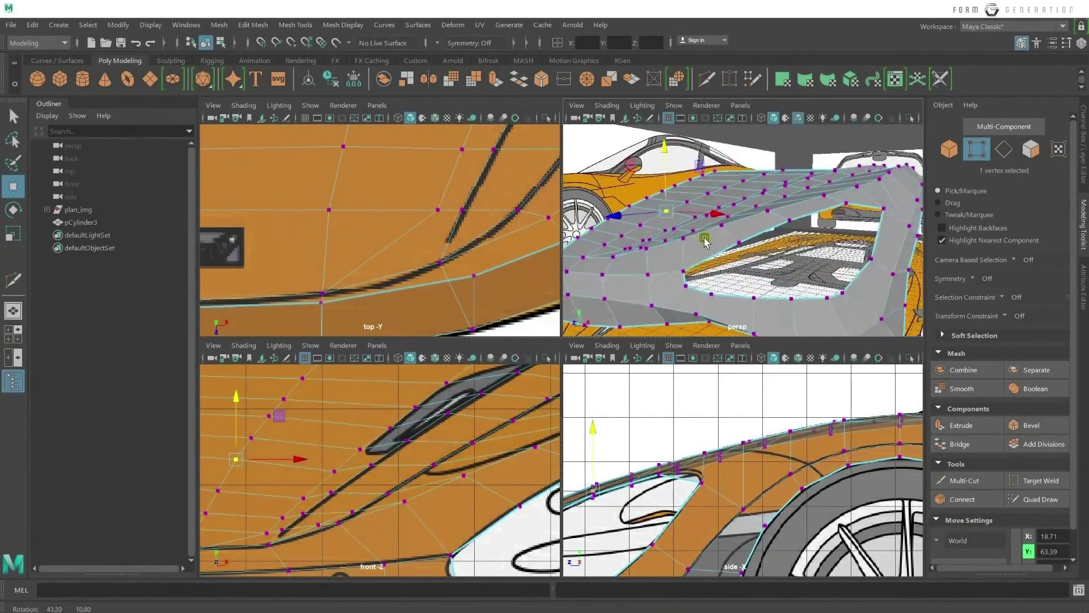
mouse_move(734, 223)
left_mouse_down("alt")
mouse_move(772, 202)
mouse_move(760, 241)
mouse_move(732, 233)
left_mouse_up("alt")
Lift a fender vertex slightly upward and bring the side vent into view.
left_click(708, 236)
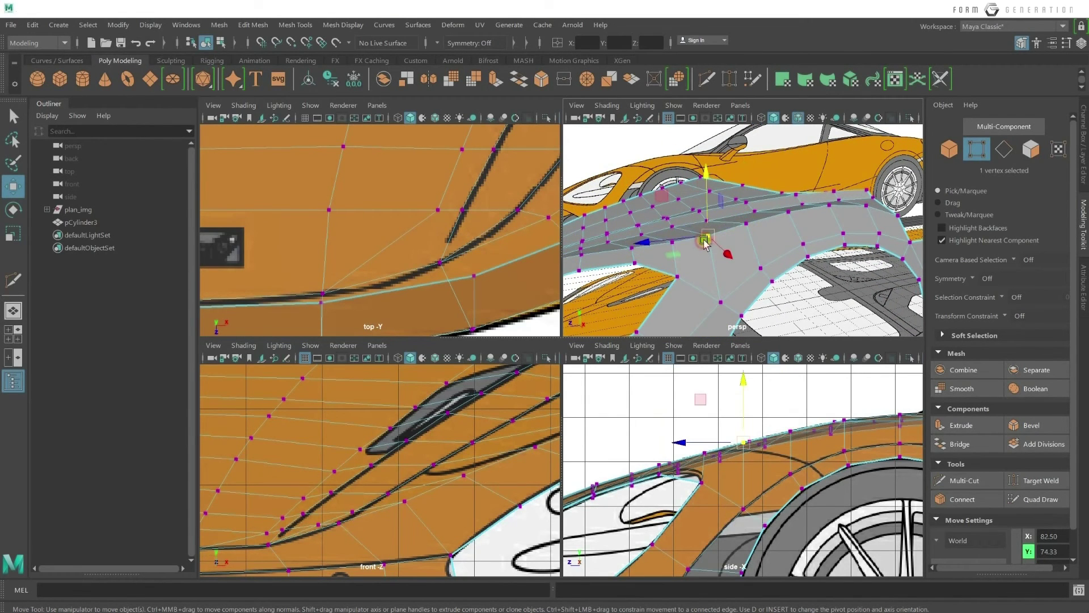
left_click_drag(707, 218, 755, 227)
scroll(523, 401, "down", 2)
scroll(475, 269, "down", 3)
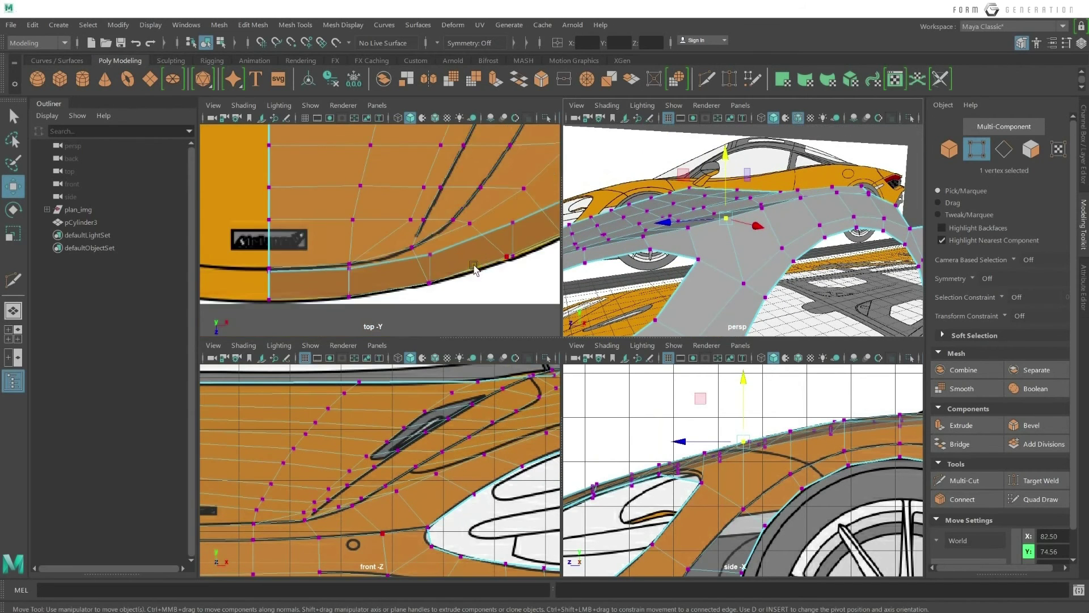
scroll(475, 269, "down", 2)
middle_click_drag(476, 270, 431, 317, "alt")
scroll(474, 429, "down", 3)
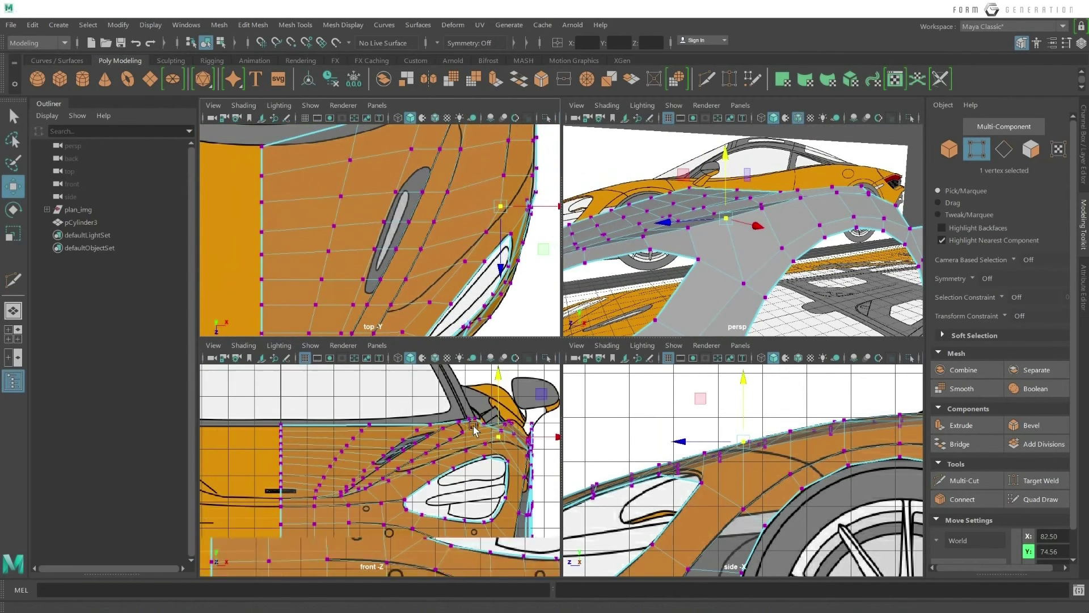
scroll(473, 428, "up", 1)
scroll(767, 430, "down", 3)
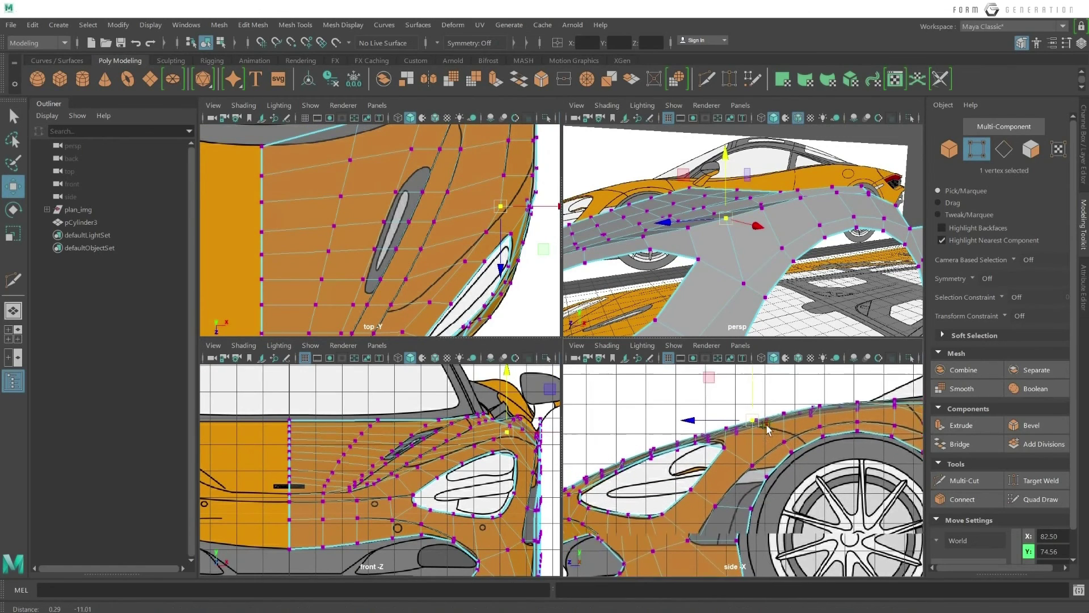
scroll(767, 430, "up", 1)
Shift another fender vertex outward and up to match the blueprint.
mouse_move(795, 255)
left_mouse_down("alt")
mouse_move(856, 273)
mouse_move(805, 239)
left_mouse_up("alt")
left_click(796, 230)
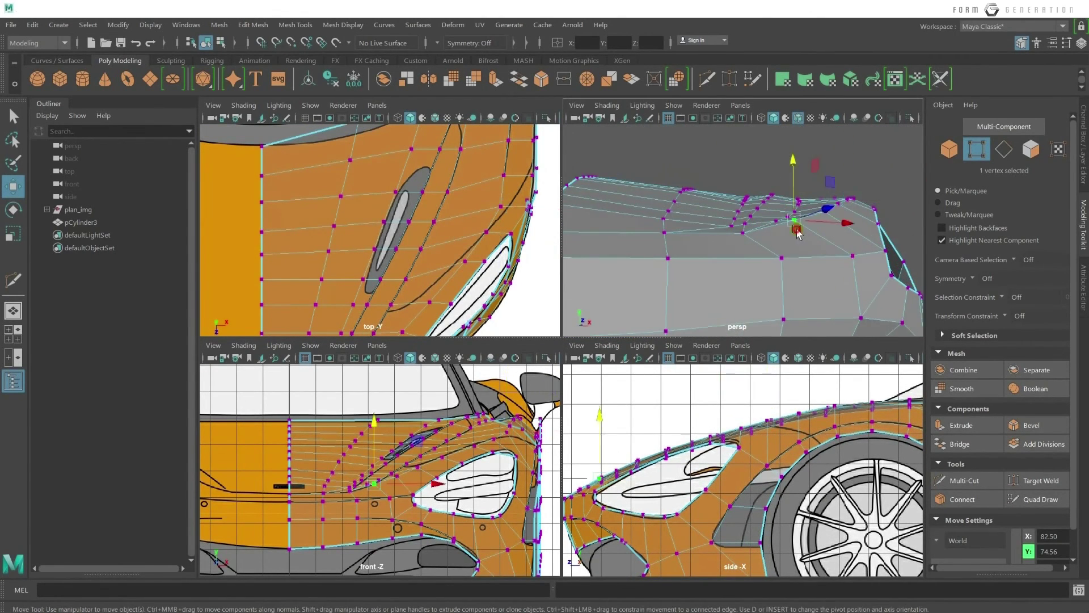
mouse_move(792, 200)
left_mouse_down()
mouse_move(816, 228)
mouse_move(782, 203)
left_mouse_up()
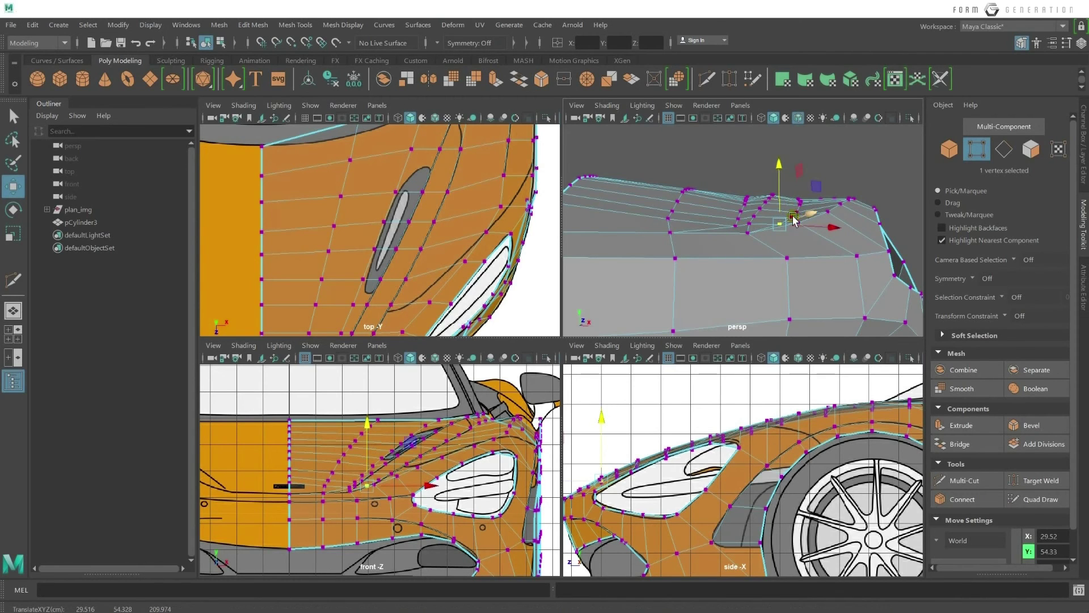
mouse_move(851, 246)
left_mouse_down("alt")
mouse_move(794, 215)
mouse_move(754, 250)
mouse_move(736, 250)
mouse_move(747, 285)
mouse_move(702, 259)
left_mouse_up("alt")
scroll(782, 250, "up", 5)
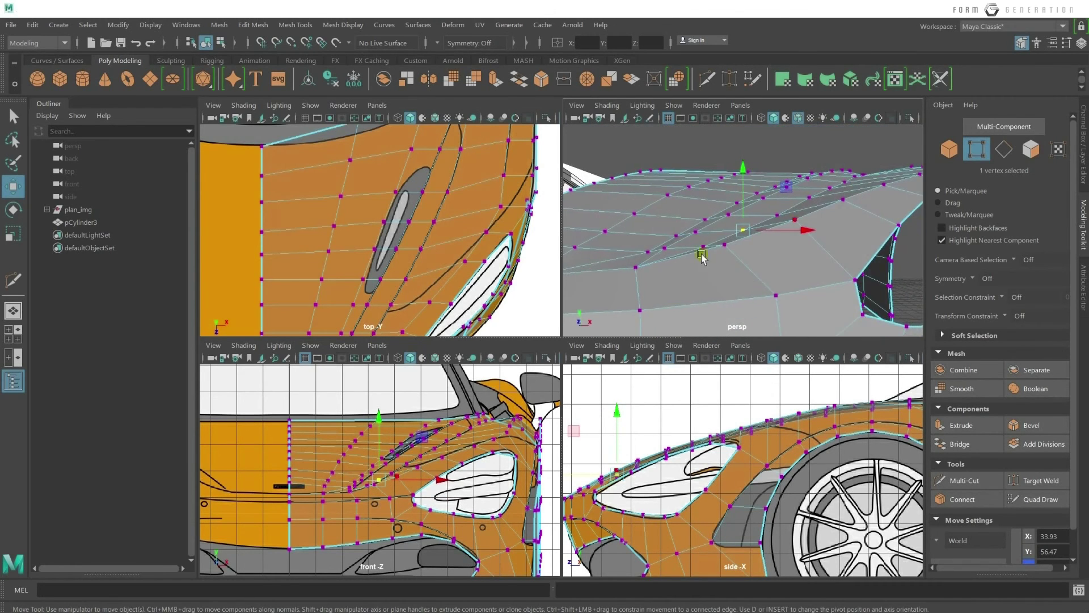
mouse_move(747, 185)
left_mouse_down("alt")
mouse_move(731, 187)
mouse_move(768, 194)
mouse_move(735, 227)
left_mouse_up("alt")
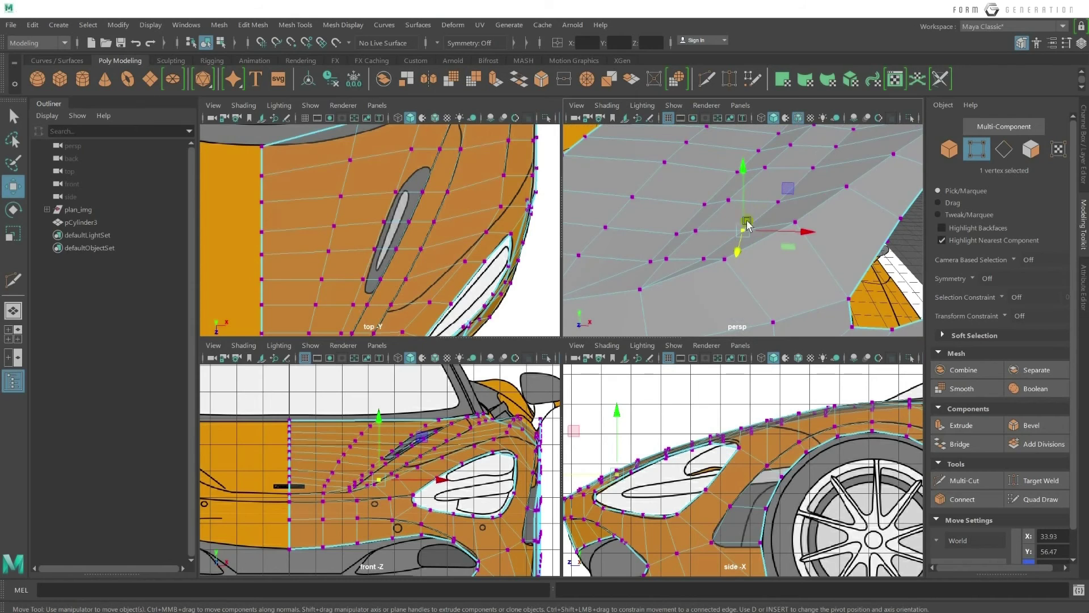
Move a hood vertex to follow the blueprint outline, nudging it slightly sideways.
scroll(723, 190, "down", 5)
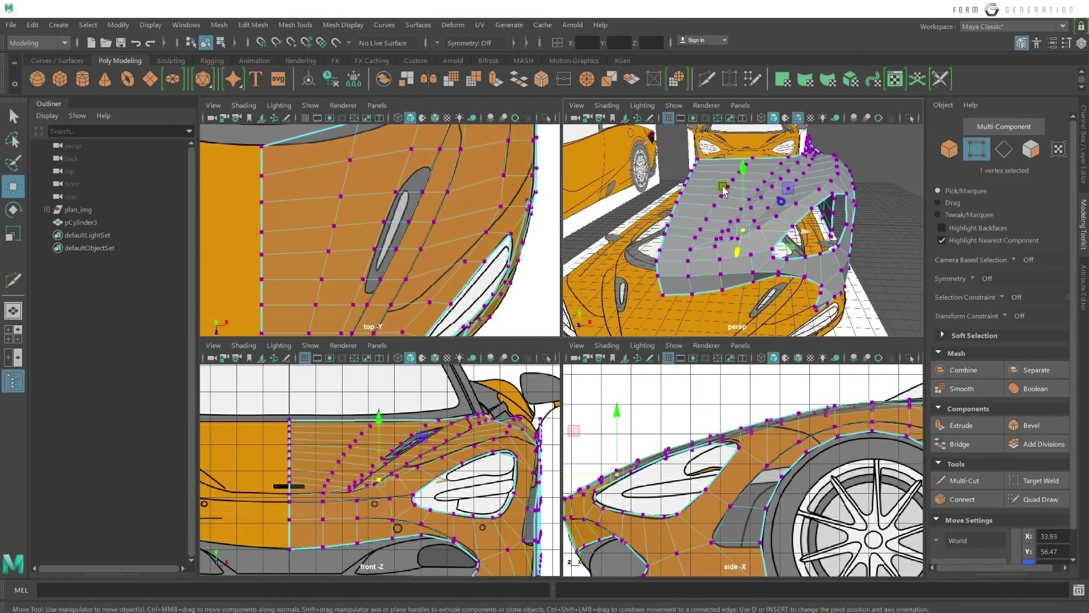
scroll(732, 204, "up", 5)
mouse_move(738, 215)
left_mouse_down("alt")
mouse_move(757, 236)
mouse_move(657, 210)
mouse_move(696, 228)
mouse_move(691, 191)
mouse_move(815, 206)
mouse_move(731, 217)
mouse_move(761, 221)
left_mouse_up("alt")
scroll(815, 206, "up", 3)
scroll(815, 206, "up", 3)
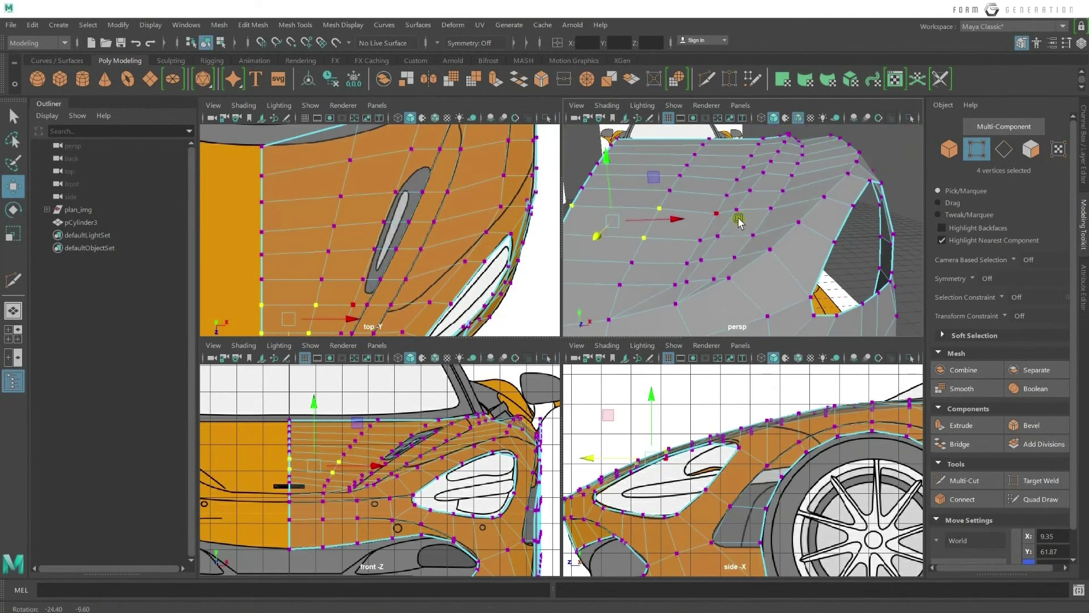
left_click(761, 218)
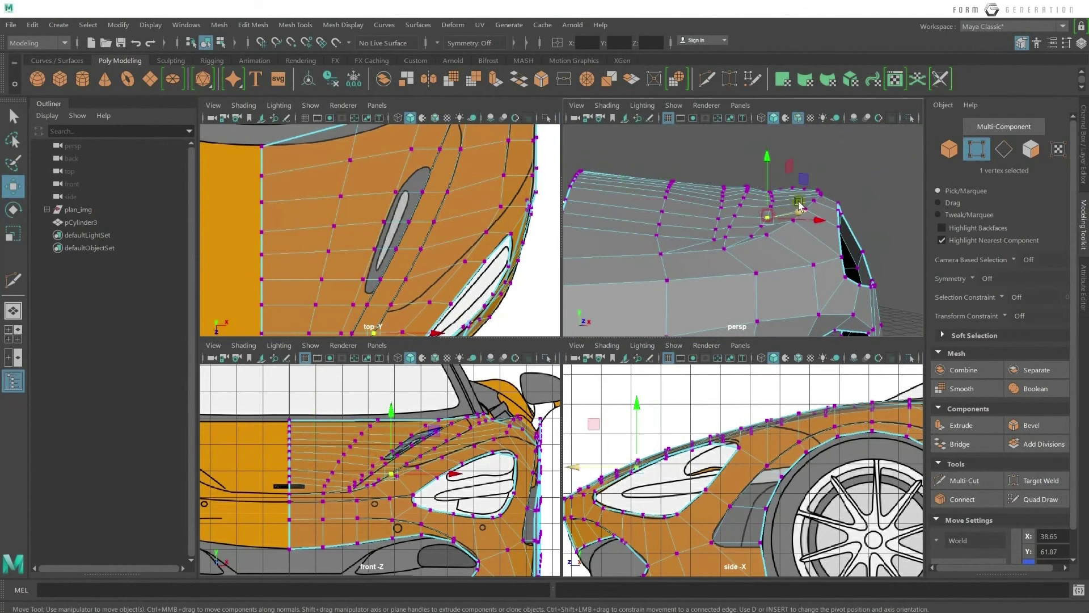
scroll(792, 205, "up", 2)
scroll(793, 206, "up", 2)
left_click_drag(792, 205, 797, 210)
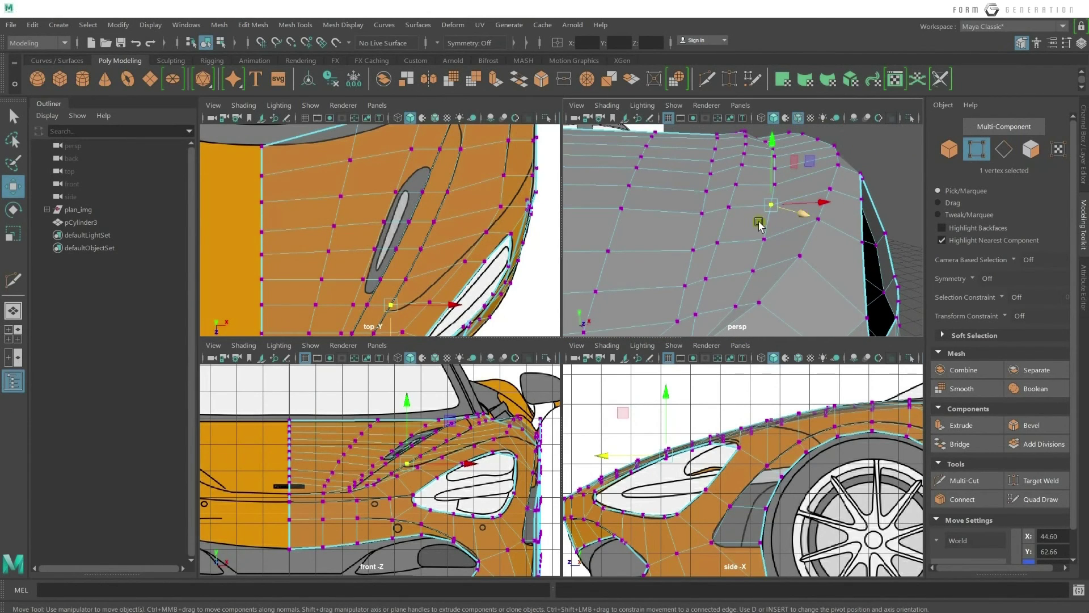
left_click_drag(425, 305, 426, 305)
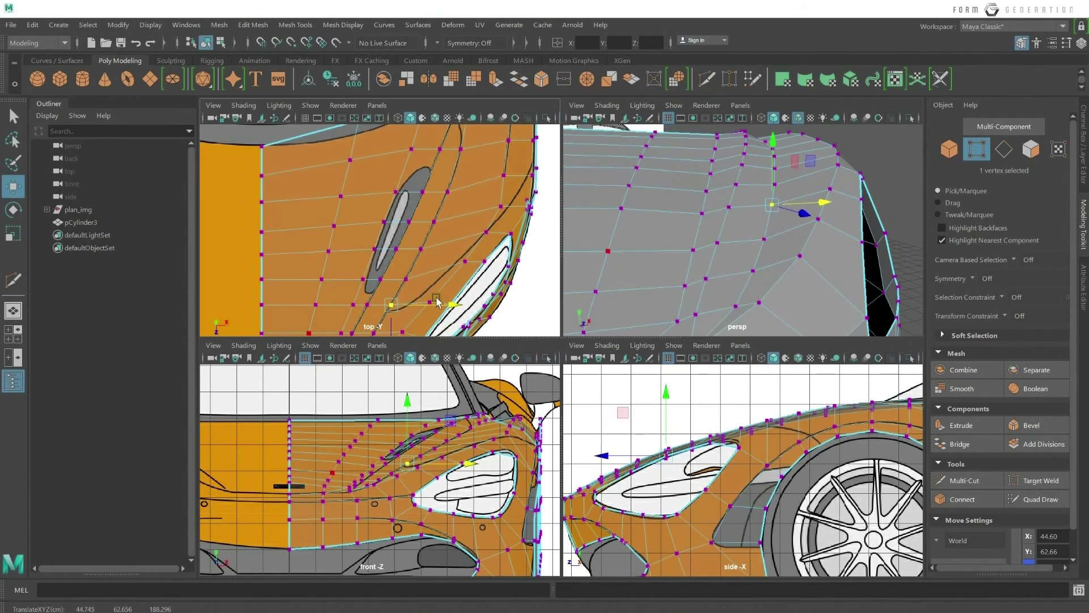
Adjust that vertex's height and nudge another panel vertex slightly left.
left_click_drag(762, 223, 688, 196, "alt")
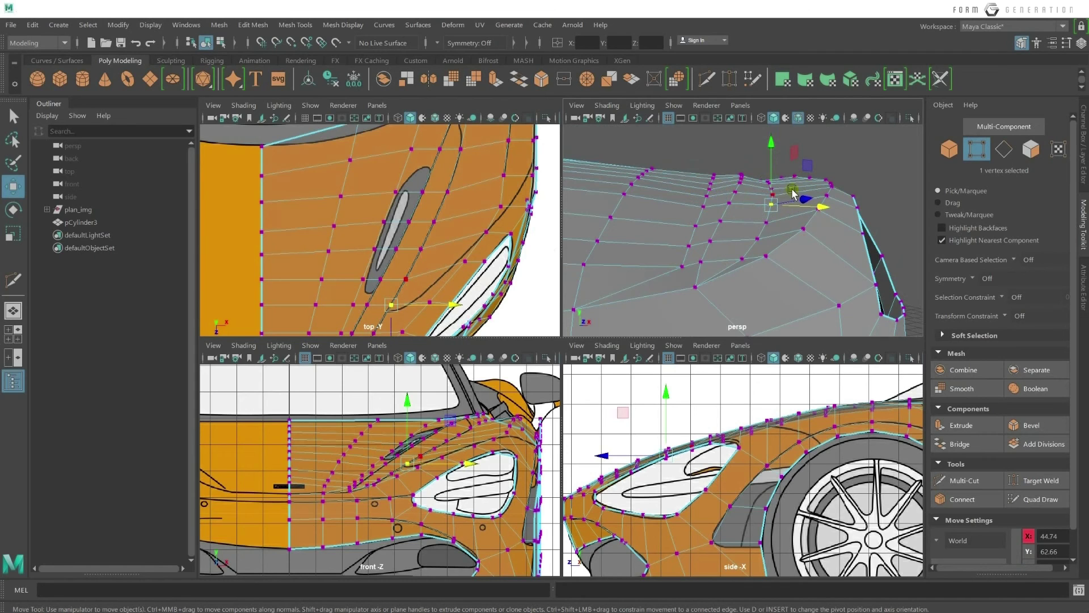
left_click_drag(770, 186, 707, 218)
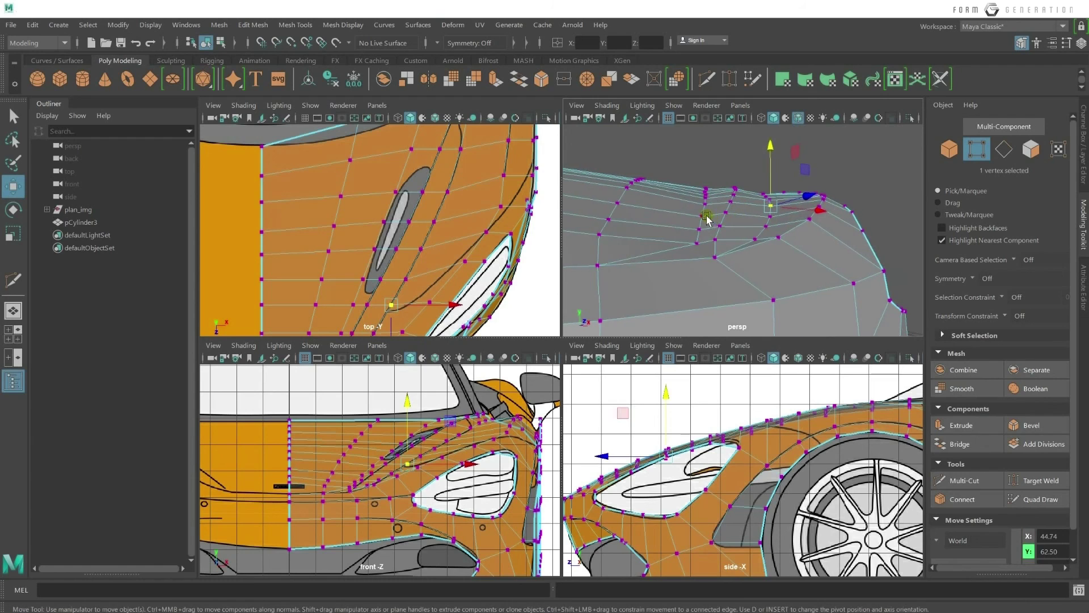
left_click(707, 218)
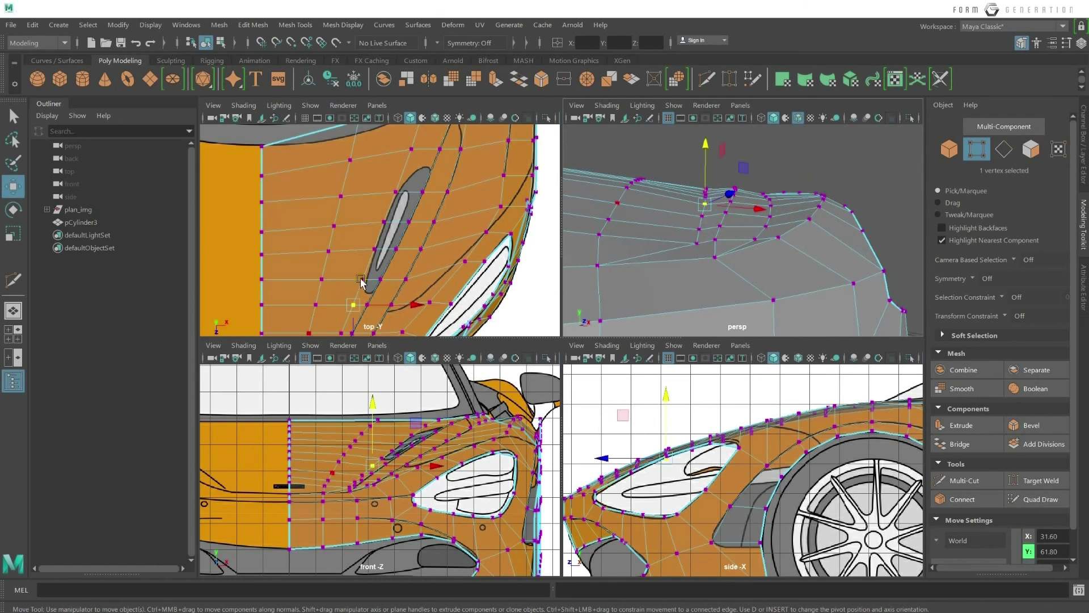
left_click_drag(386, 308, 385, 308)
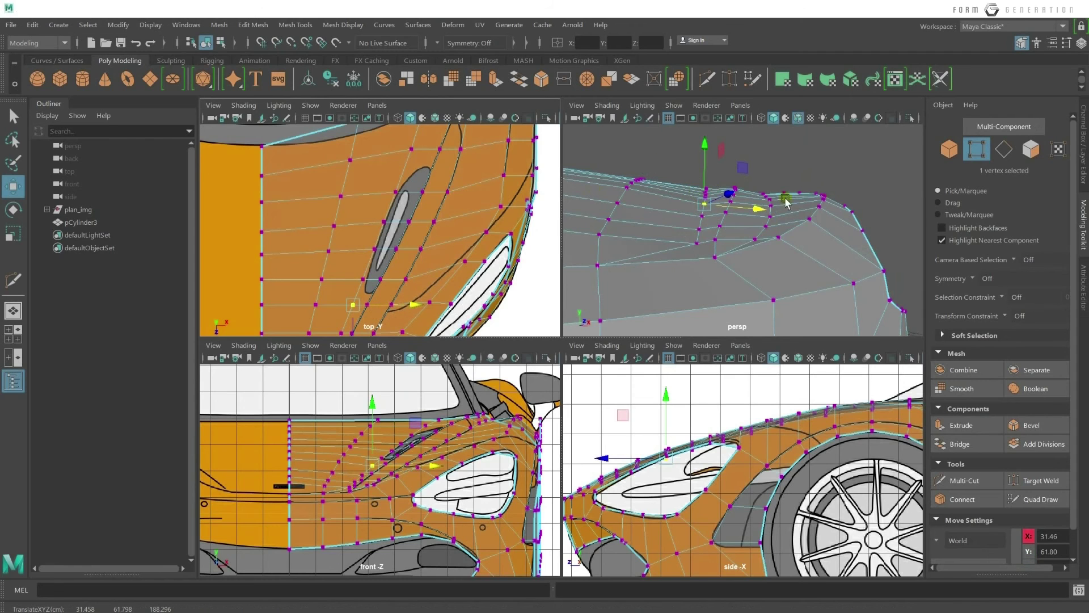
Pick a single hood vertex from the edge loop and push it down and inward.
double_click(808, 180, "shift")
left_click_drag(839, 199, 862, 219, "alt")
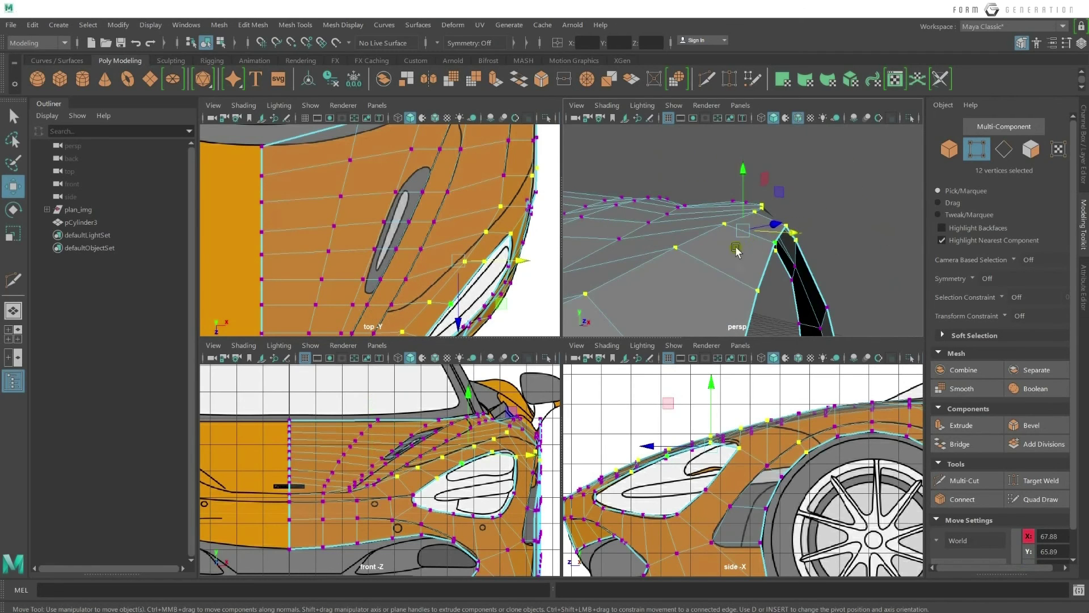
left_click_drag(736, 251, 700, 217, "alt")
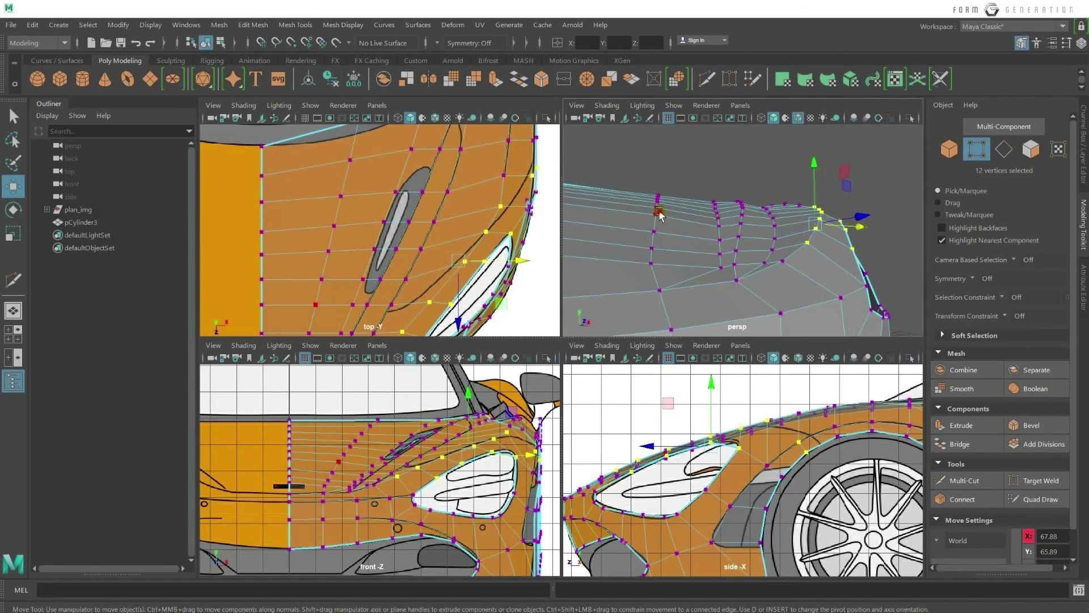
left_click(660, 213)
mouse_move(664, 215)
left_mouse_down("alt")
mouse_move(792, 236)
mouse_move(765, 261)
mouse_move(619, 236)
left_mouse_up("alt")
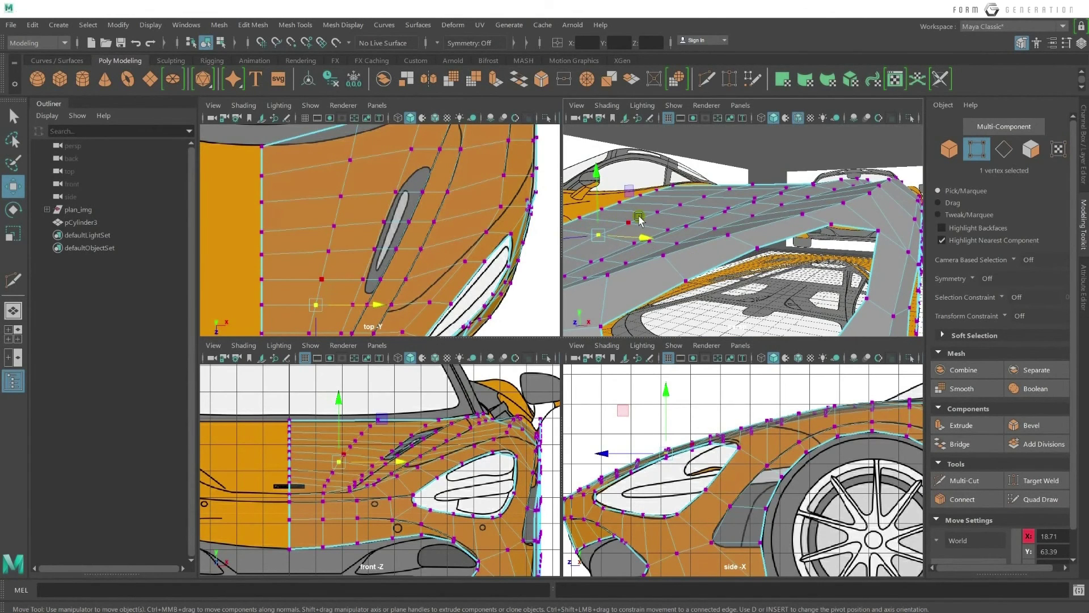
mouse_move(640, 220)
left_mouse_down("alt")
mouse_move(651, 239)
mouse_move(762, 246)
mouse_move(742, 206)
left_mouse_up("alt")
left_click(742, 206)
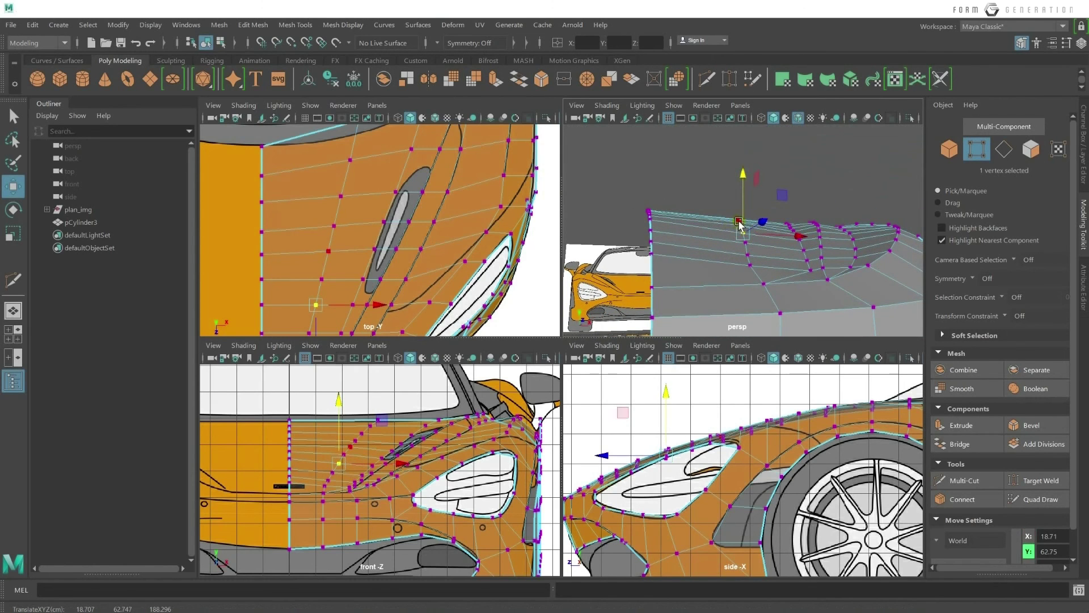
key("ctrl+z")
key("ctrl+z")
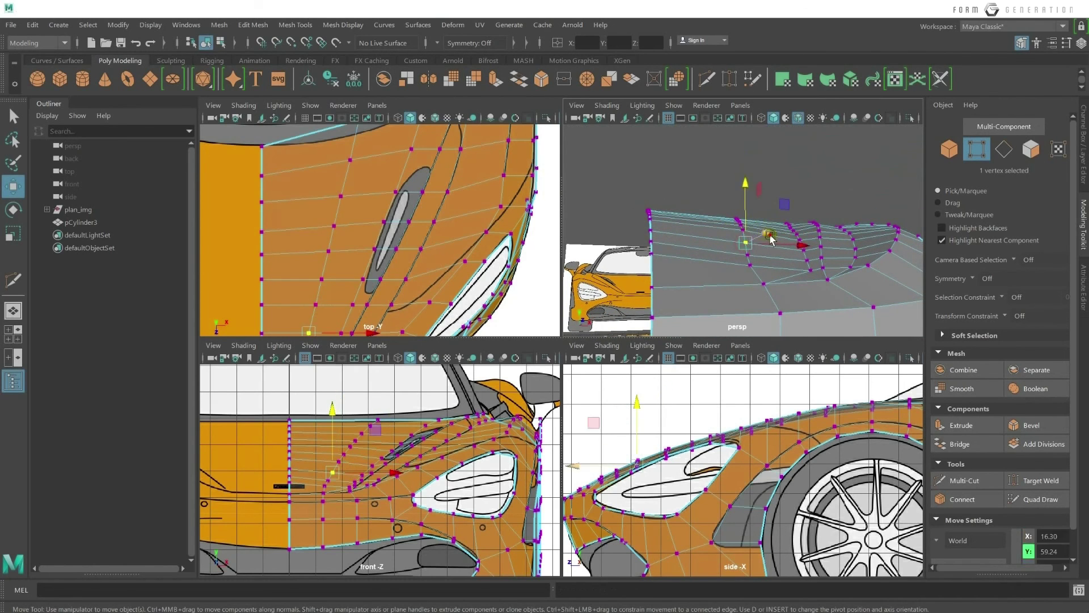
mouse_move(748, 249)
left_mouse_down("alt")
mouse_move(770, 235)
mouse_move(745, 215)
left_mouse_up("alt")
left_click(745, 215)
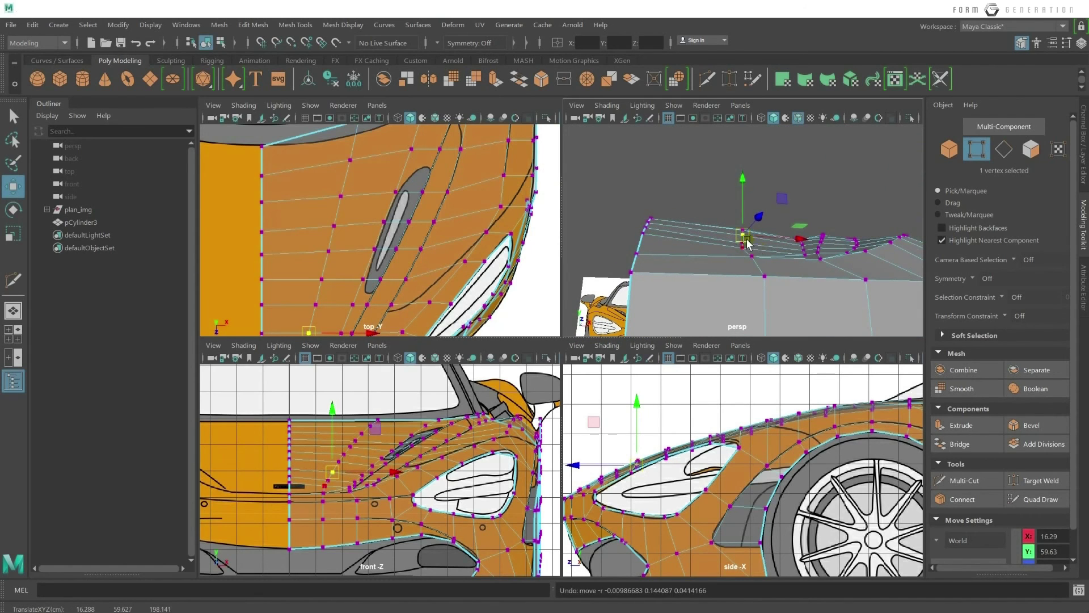
left_click_drag(745, 214, 740, 207)
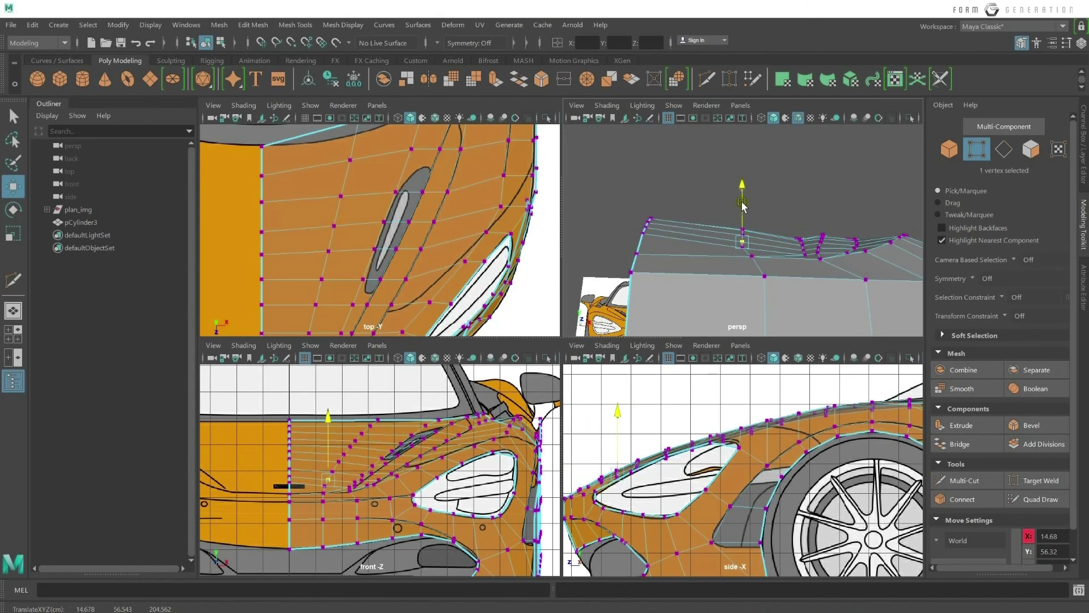
left_click(761, 239)
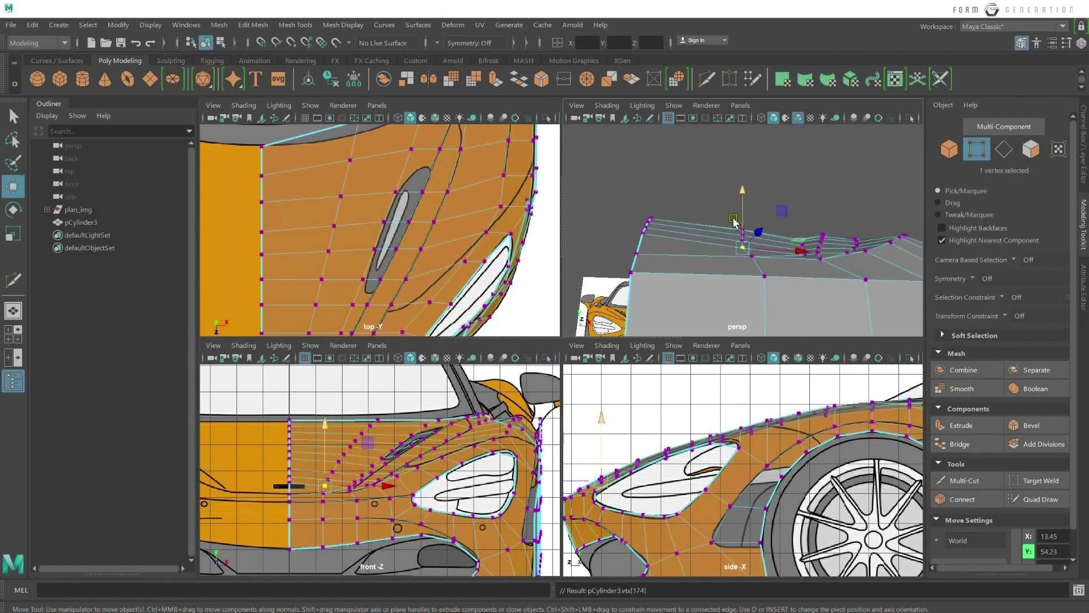
Pick-walk to the adjacent hood vertex with the arrow keys and raise it slightly.
key("Left")
key("Left")
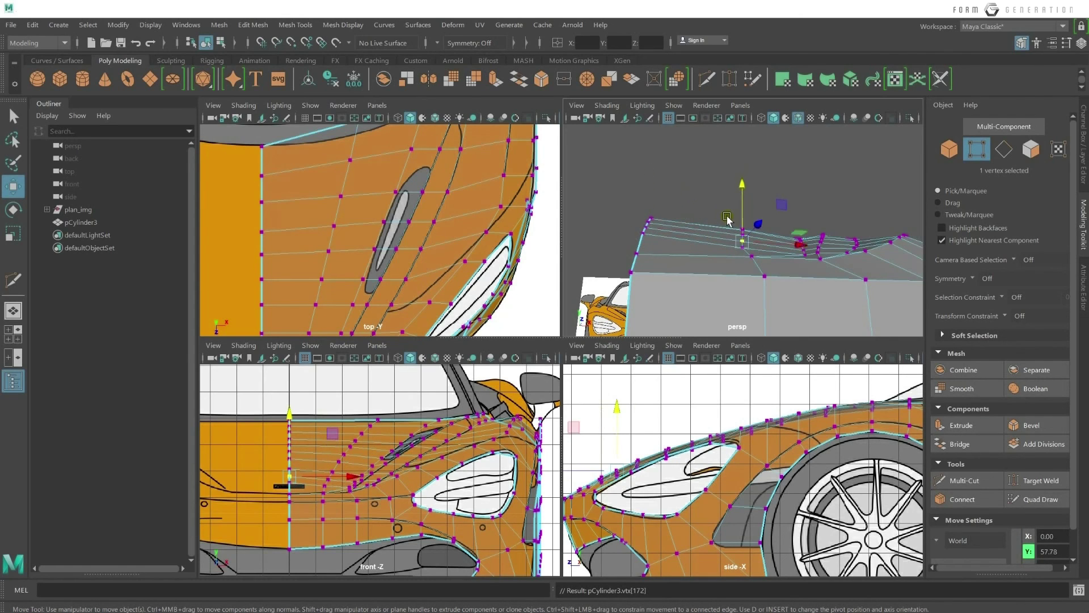
key("Right")
key("Right")
key("Right")
key("Left")
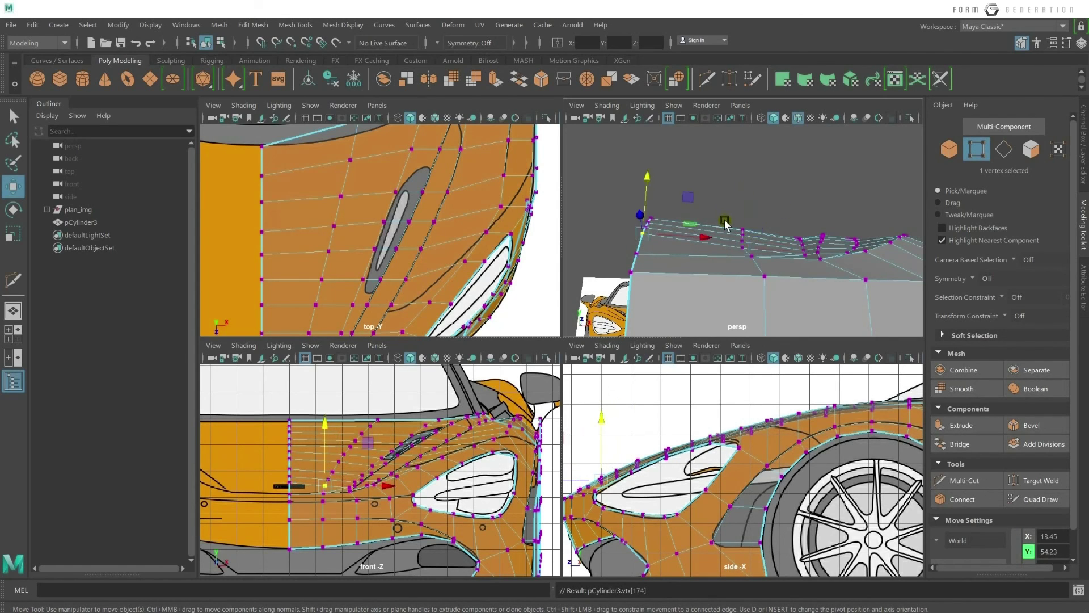
key("Right")
key("Right")
key("Right")
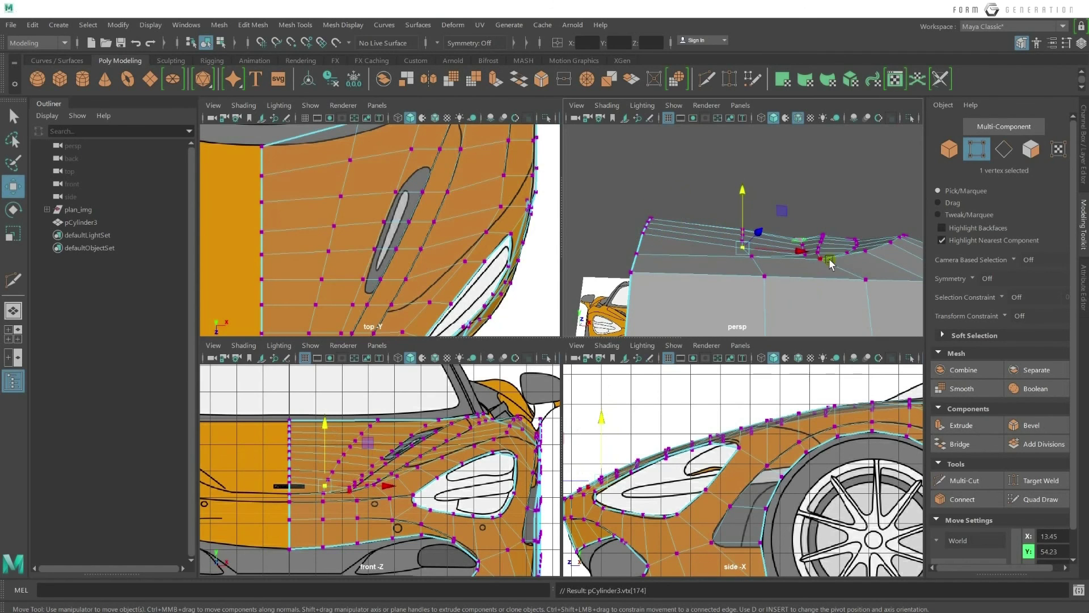
left_click_drag(793, 245, 770, 257, "alt")
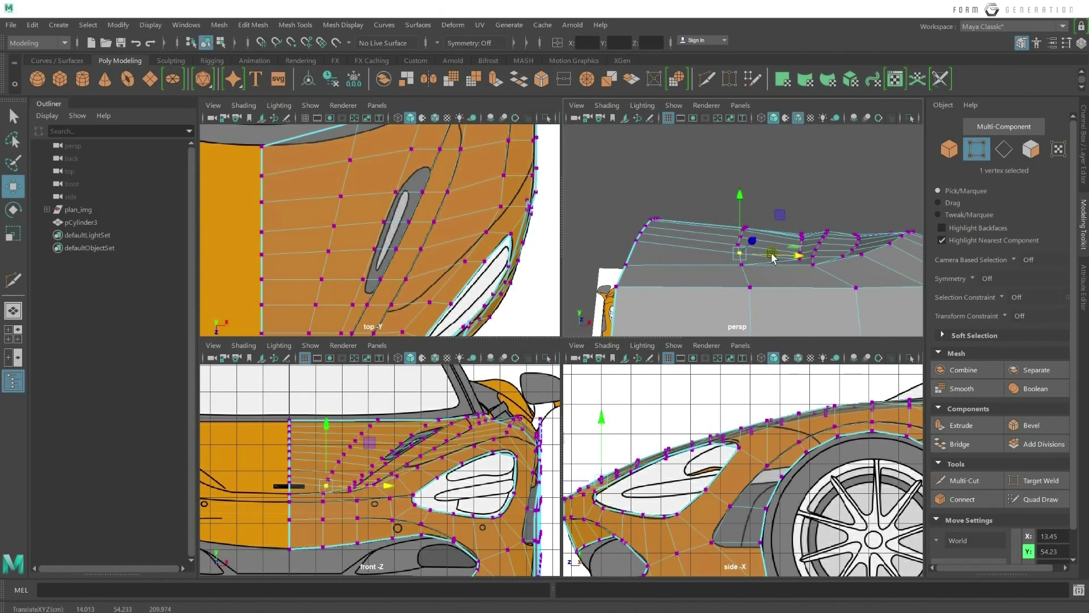
left_click_drag(776, 270, 777, 261, "alt")
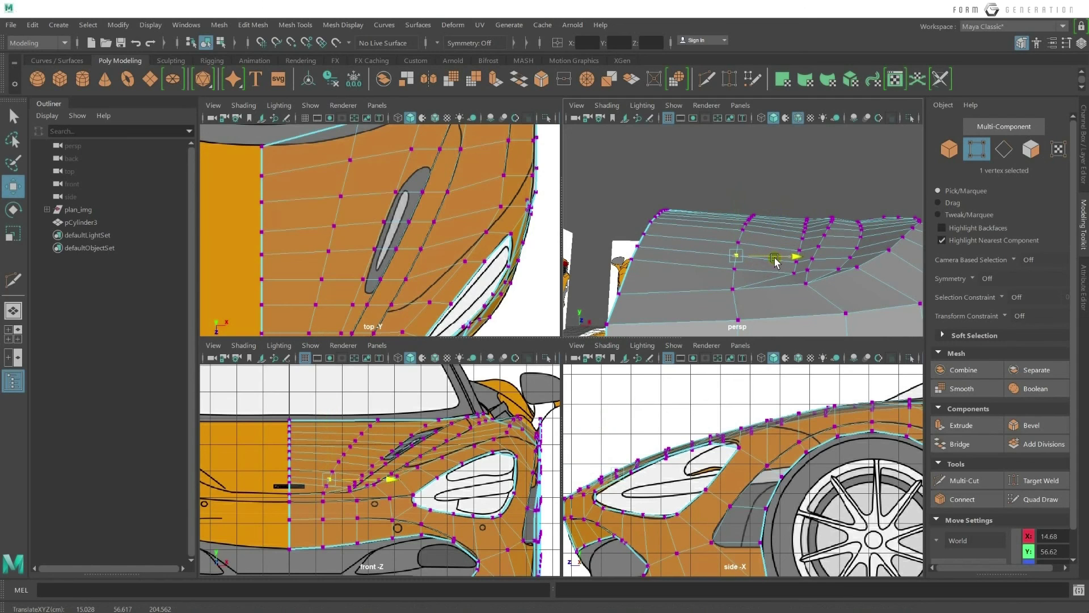
middle_click_drag(501, 285, 545, 217, "alt")
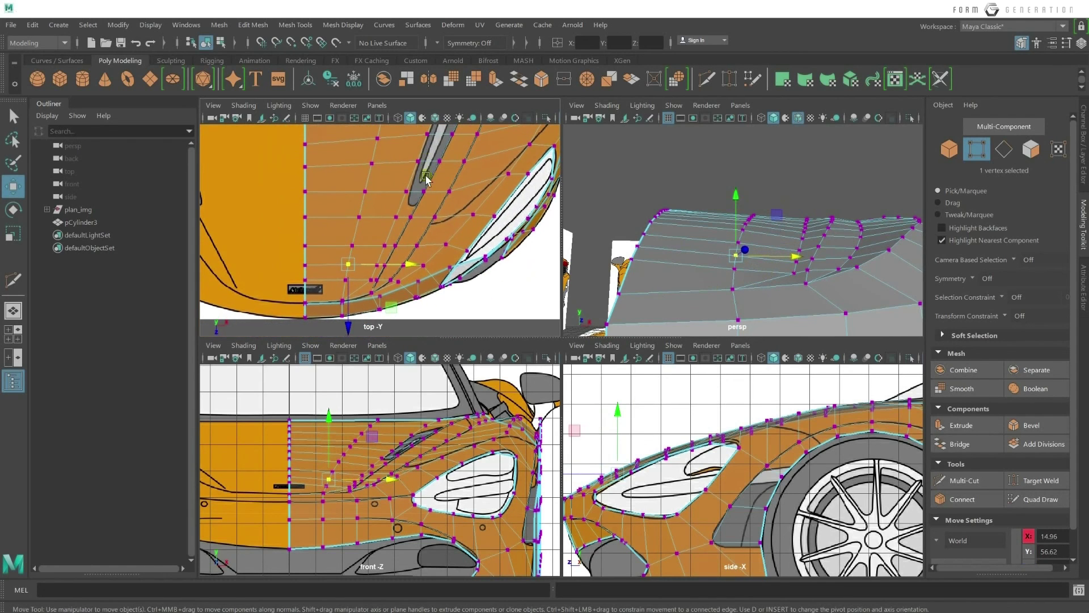
mouse_move(694, 255)
left_mouse_down("alt")
mouse_move(761, 246)
mouse_move(802, 217)
left_mouse_up("alt")
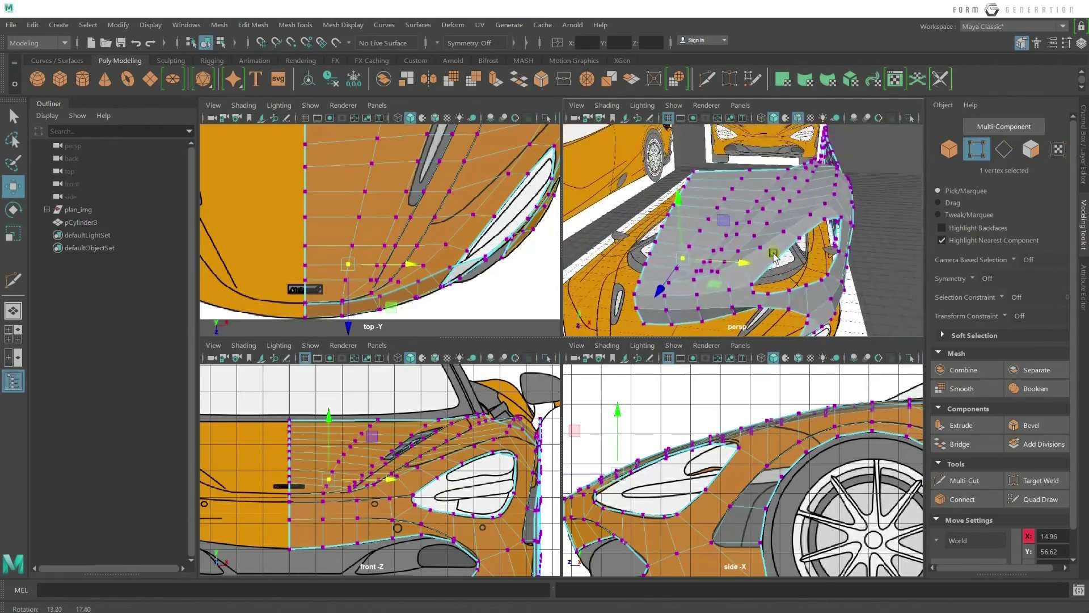
right_click_drag(803, 217, 864, 186)
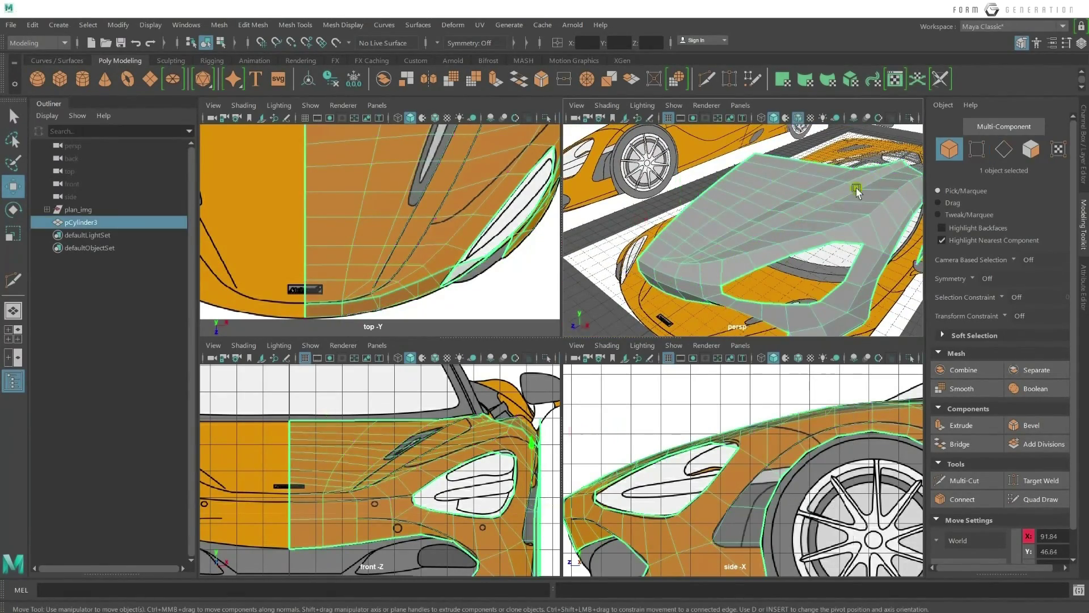
mouse_move(864, 186)
left_mouse_down("alt")
mouse_move(719, 286)
mouse_move(701, 246)
mouse_move(750, 243)
left_mouse_up("alt")
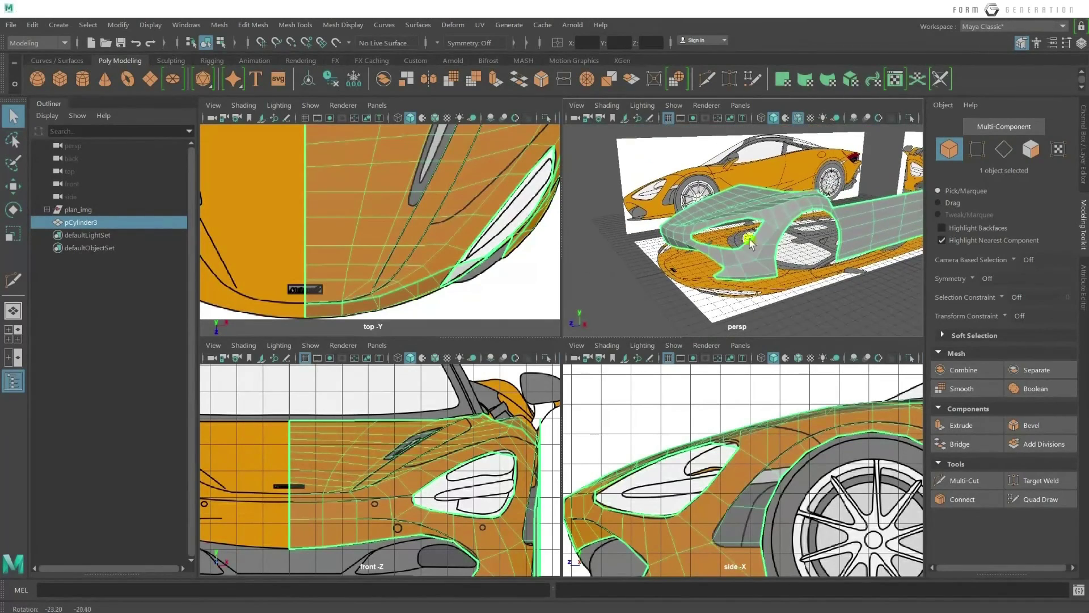
left_click_drag(703, 188, 669, 190, "alt")
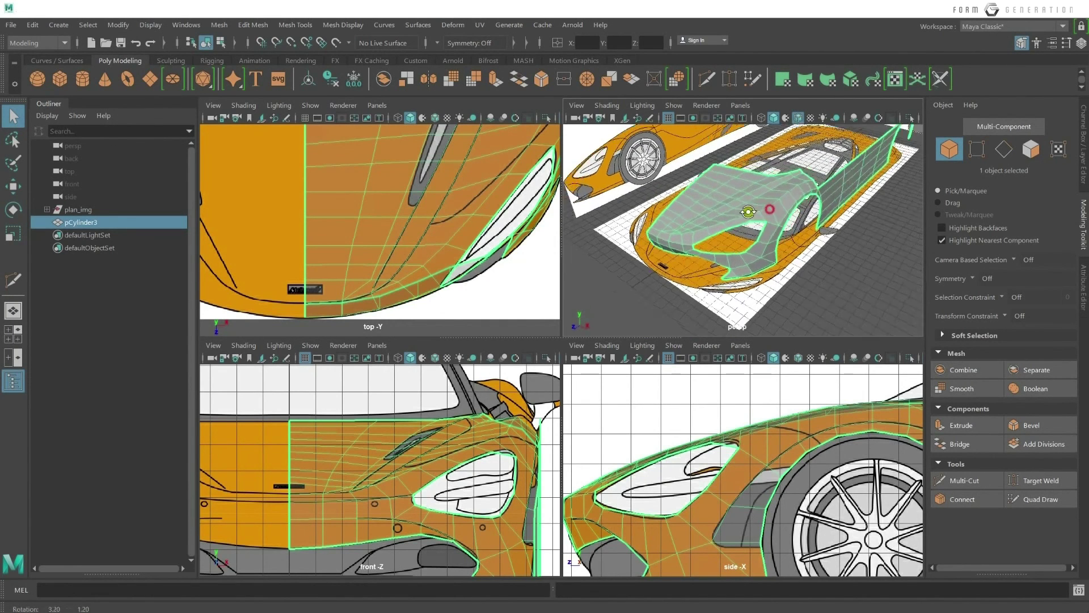
mouse_move(760, 213)
left_mouse_down("alt")
mouse_move(773, 211)
mouse_move(754, 253)
left_mouse_up("alt")
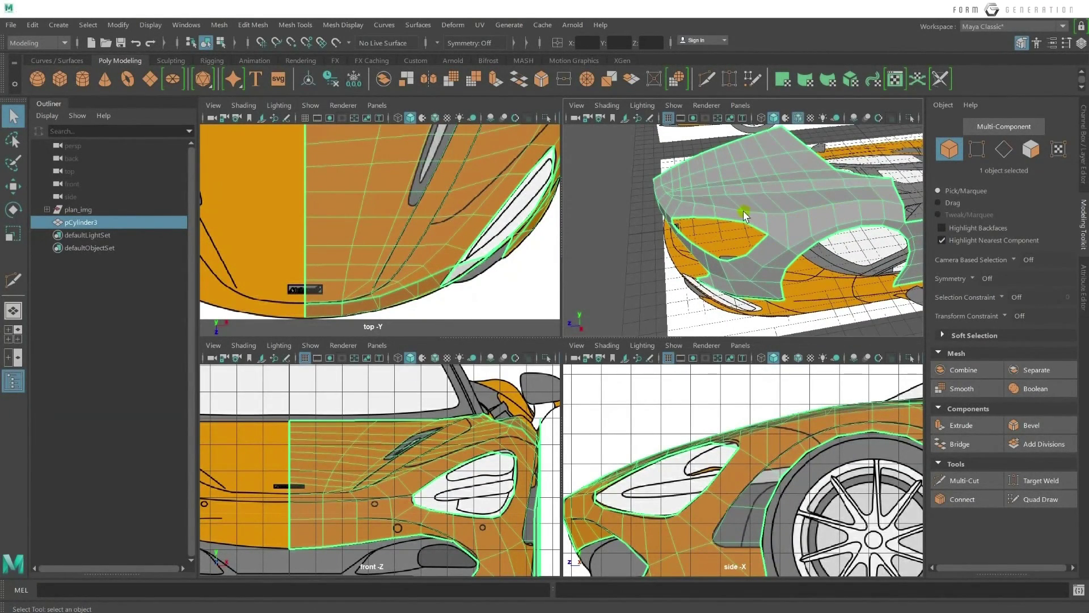
mouse_move(734, 196)
left_mouse_down("alt")
mouse_move(747, 165)
mouse_move(745, 196)
mouse_move(809, 201)
left_mouse_up("alt")
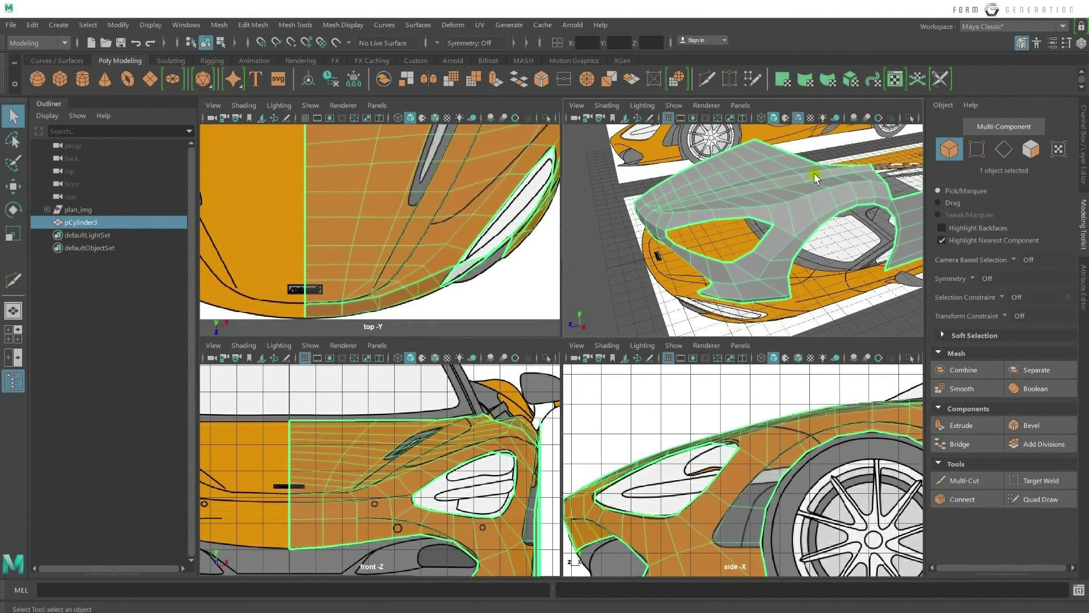
mouse_move(814, 172)
left_mouse_down("alt")
mouse_move(787, 222)
mouse_move(641, 215)
left_mouse_up("alt")
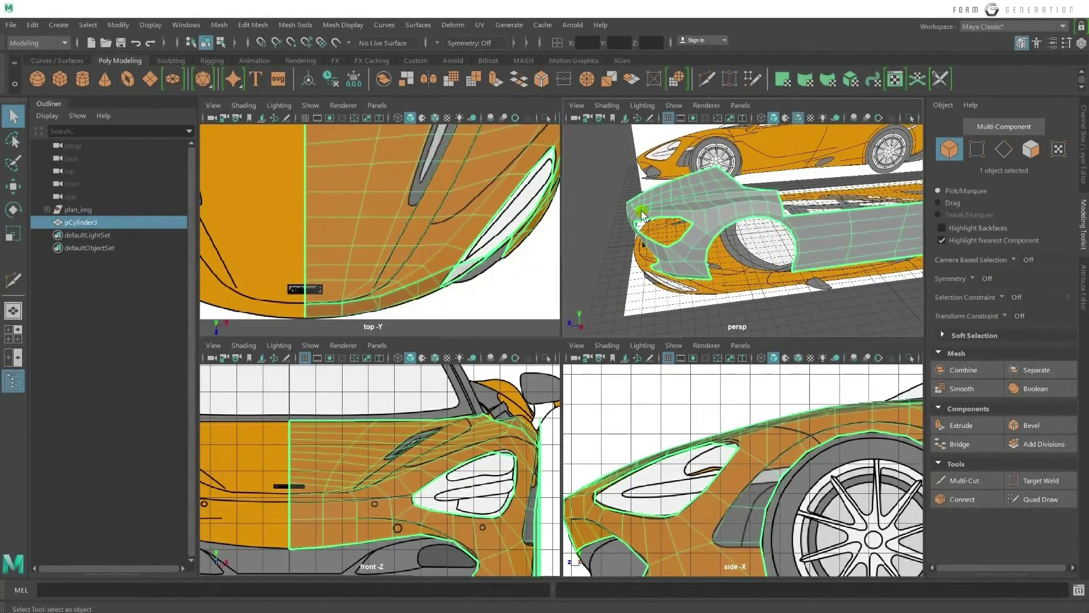
mouse_move(718, 199)
left_mouse_down("alt")
mouse_move(700, 211)
mouse_move(733, 235)
mouse_move(699, 259)
mouse_move(611, 233)
left_mouse_up("alt")
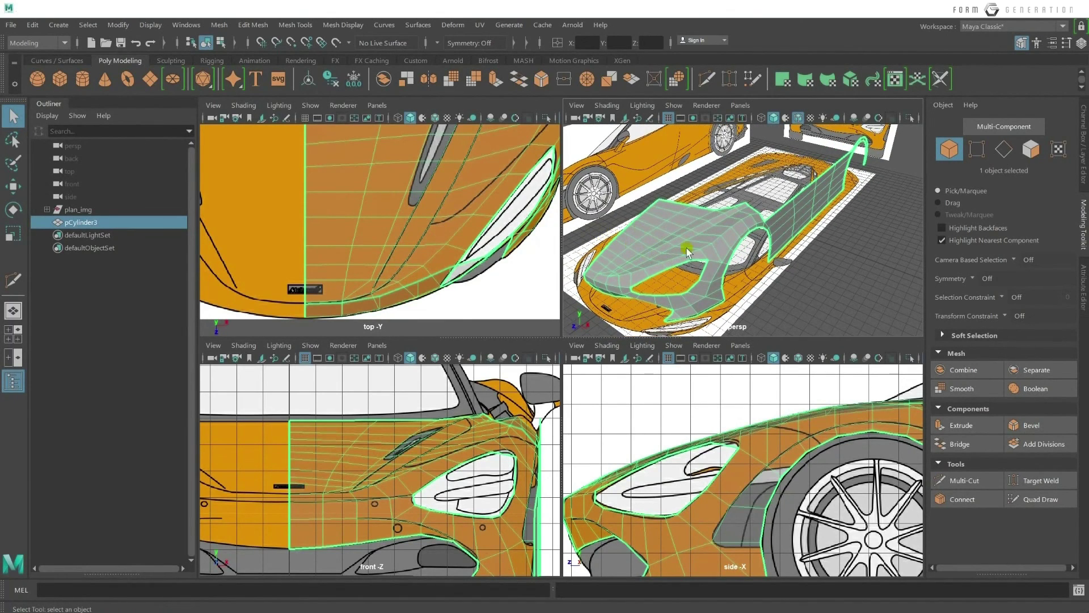
mouse_move(707, 258)
left_mouse_down("alt")
mouse_move(696, 218)
mouse_move(680, 227)
left_mouse_up("alt")
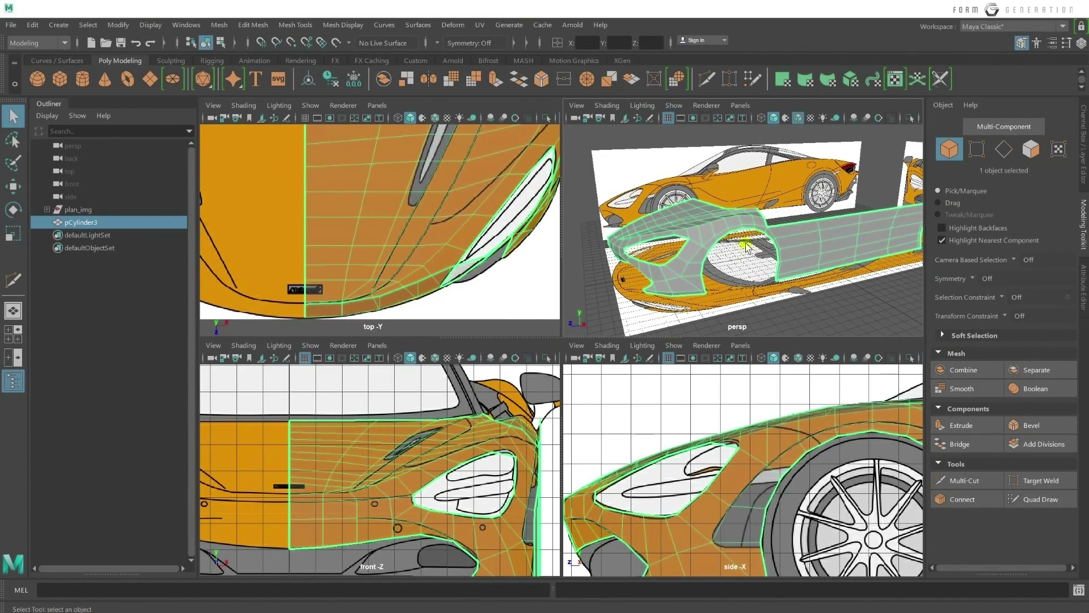
mouse_move(745, 246)
left_mouse_down("alt")
mouse_move(824, 235)
mouse_move(816, 259)
mouse_move(903, 230)
left_mouse_up("alt")
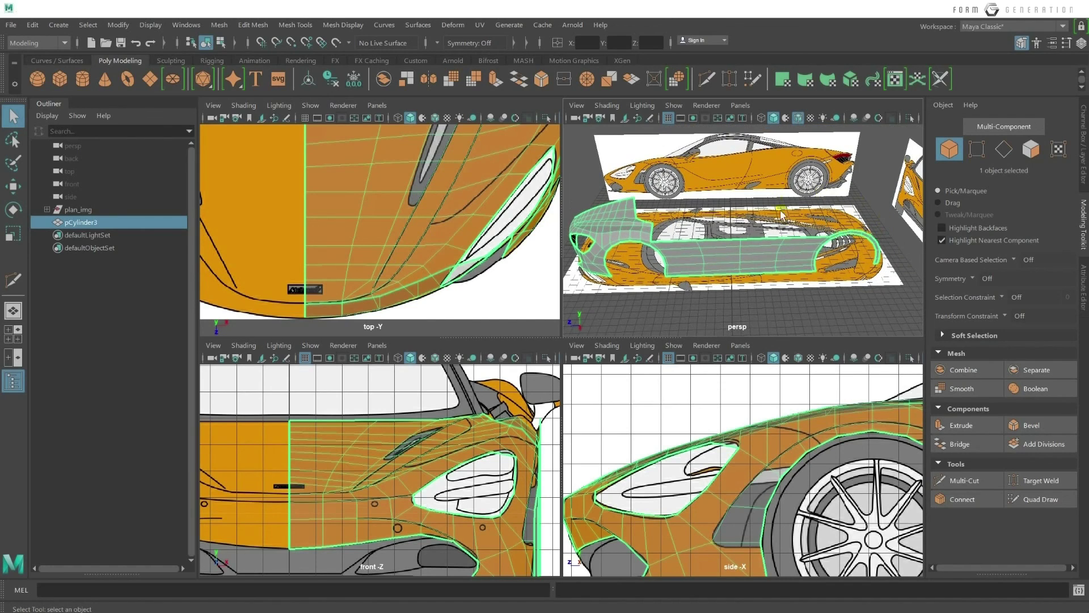
left_click_drag(762, 230, 779, 222, "alt")
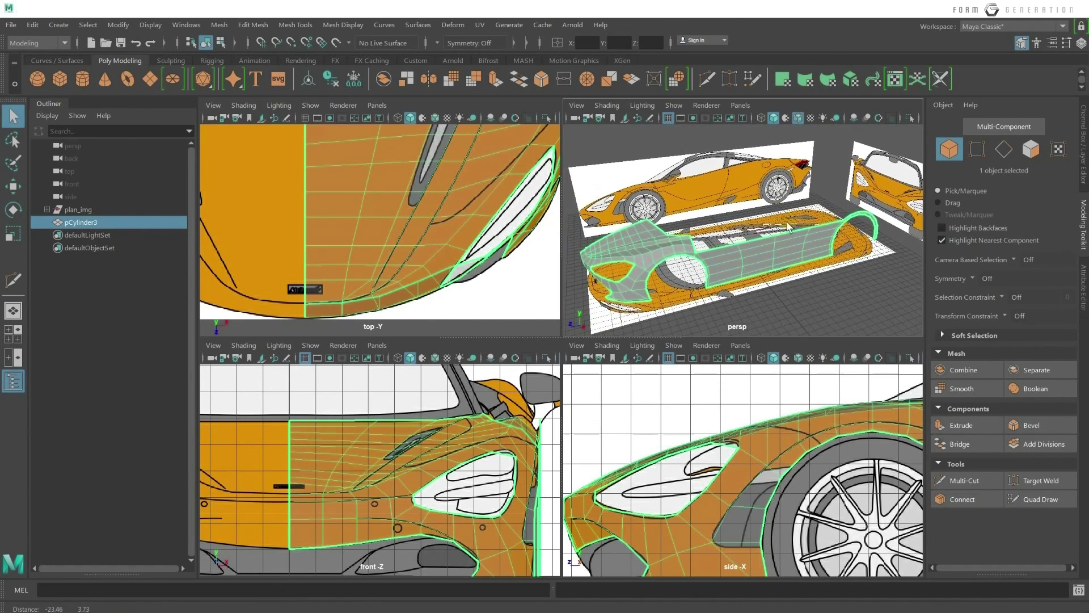